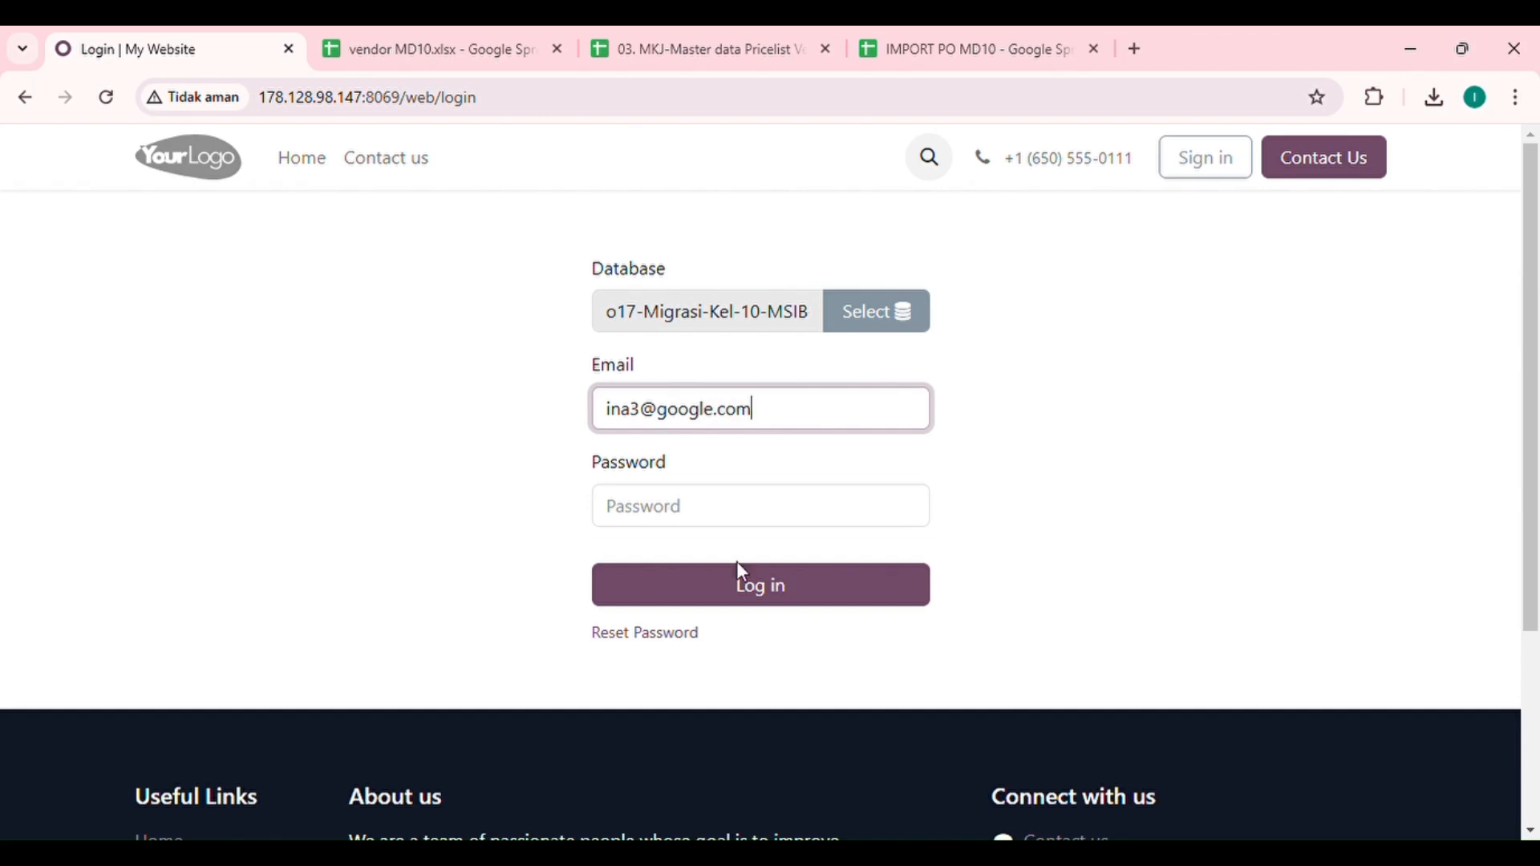
Step: Sign in to the Odoo database with the account password
{"action": "key", "text": "Tab"}
{"action": "type", "text": "a"}
{"action": "left_click", "coordinate": [738, 592]}
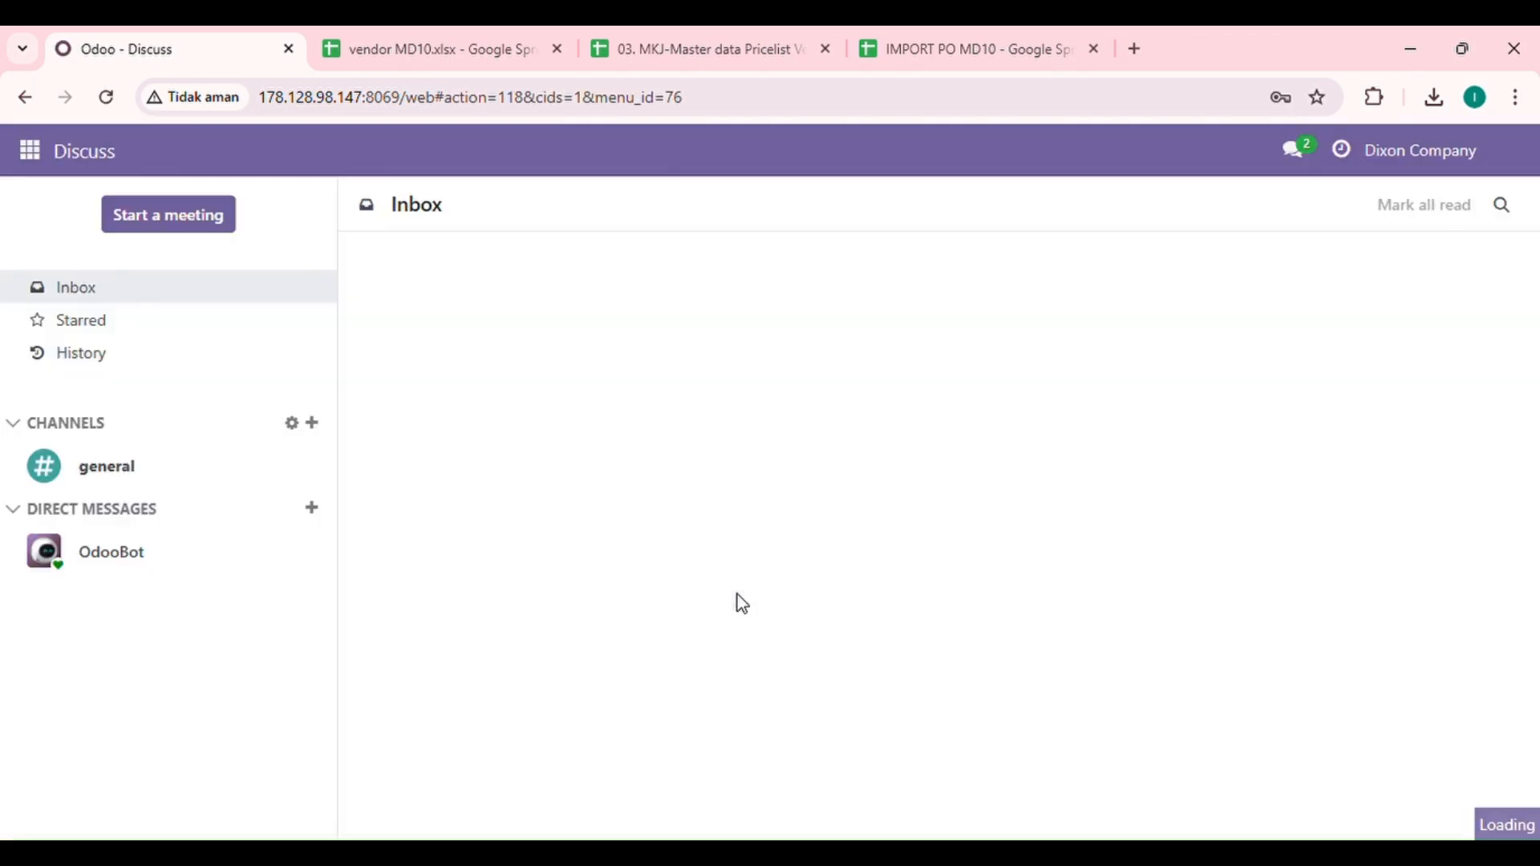
Step: Open Purchase's empty Vendors list and bring up the vendor MD10 spreadsheet
{"action": "left_click", "coordinate": [36, 159]}
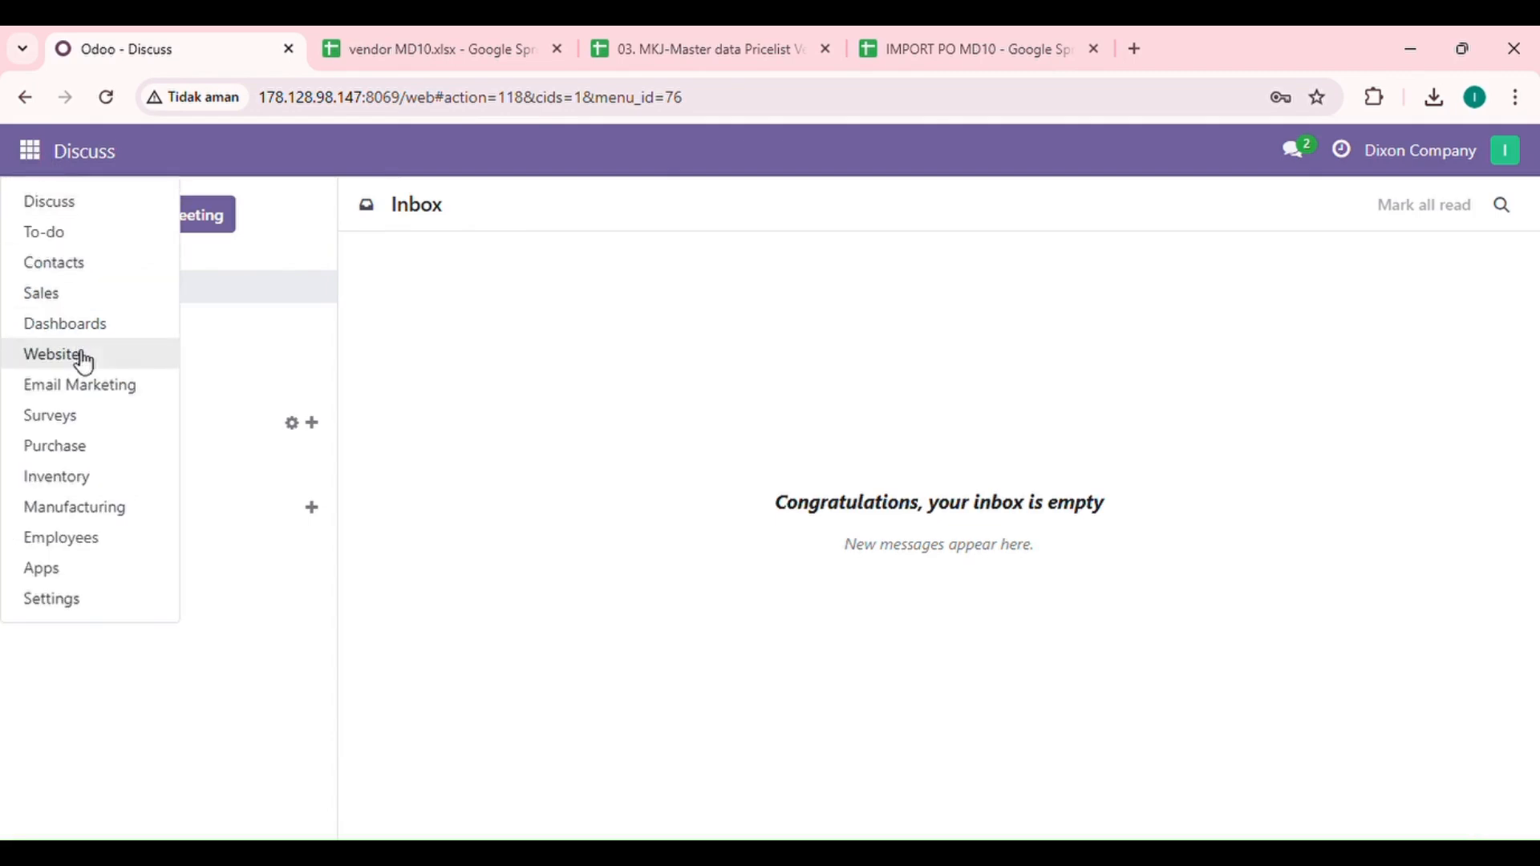
{"action": "left_click", "coordinate": [99, 462]}
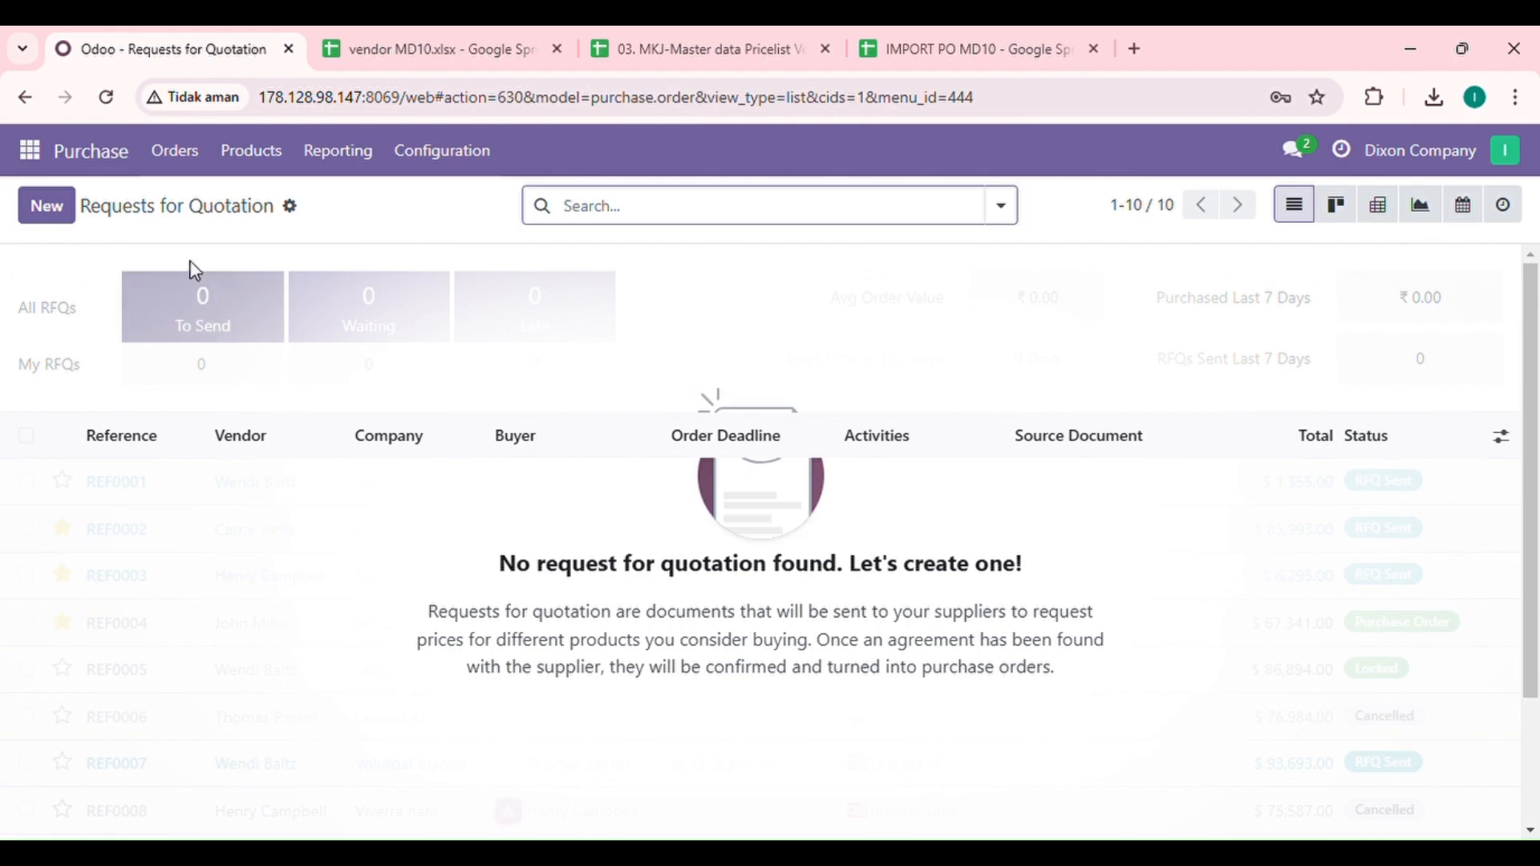
{"action": "left_click", "coordinate": [175, 152]}
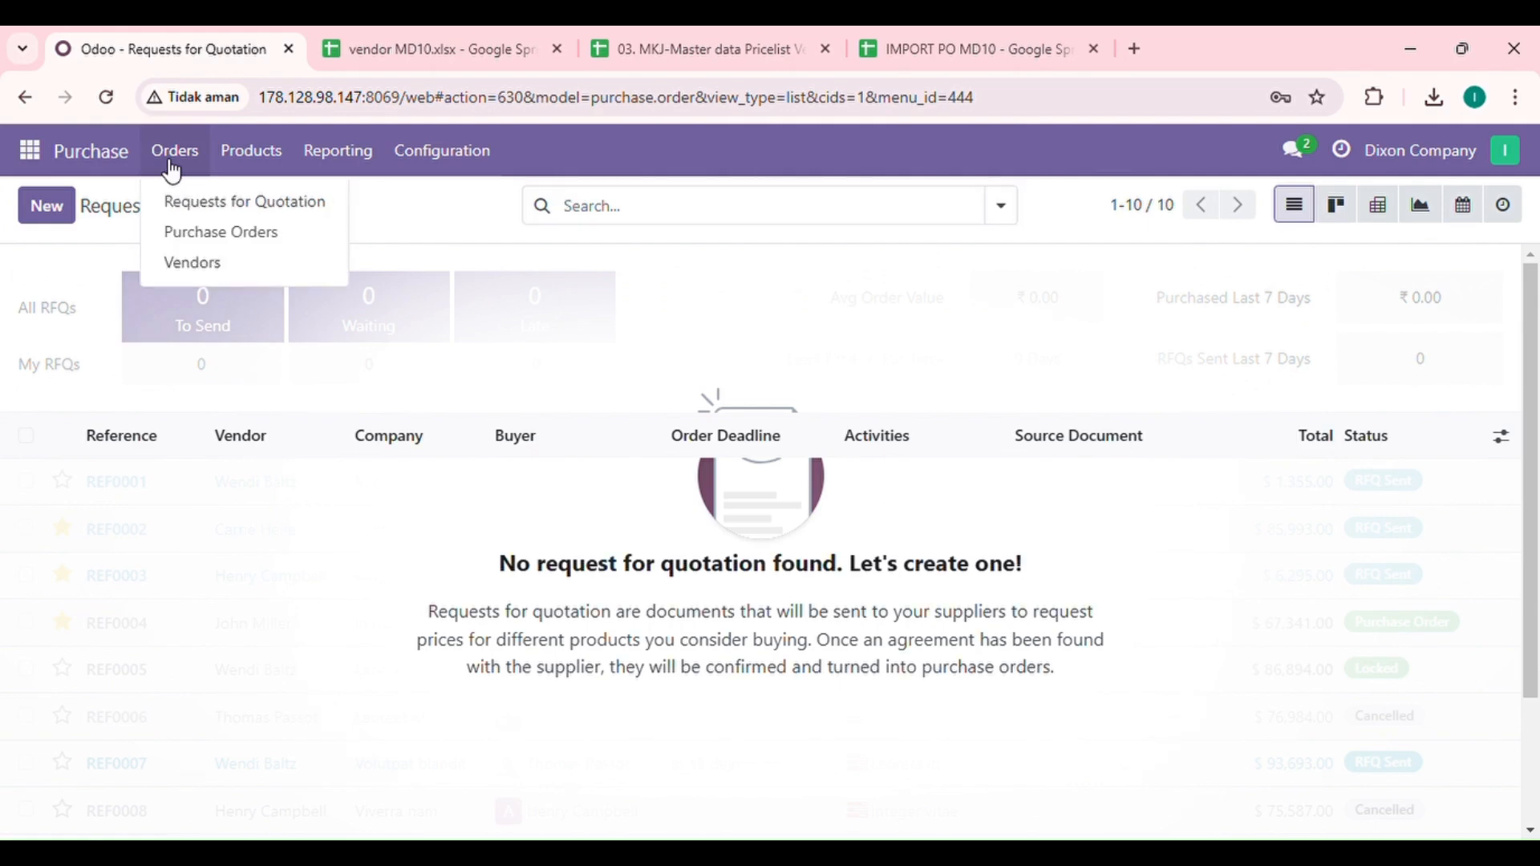
{"action": "left_click", "coordinate": [193, 263]}
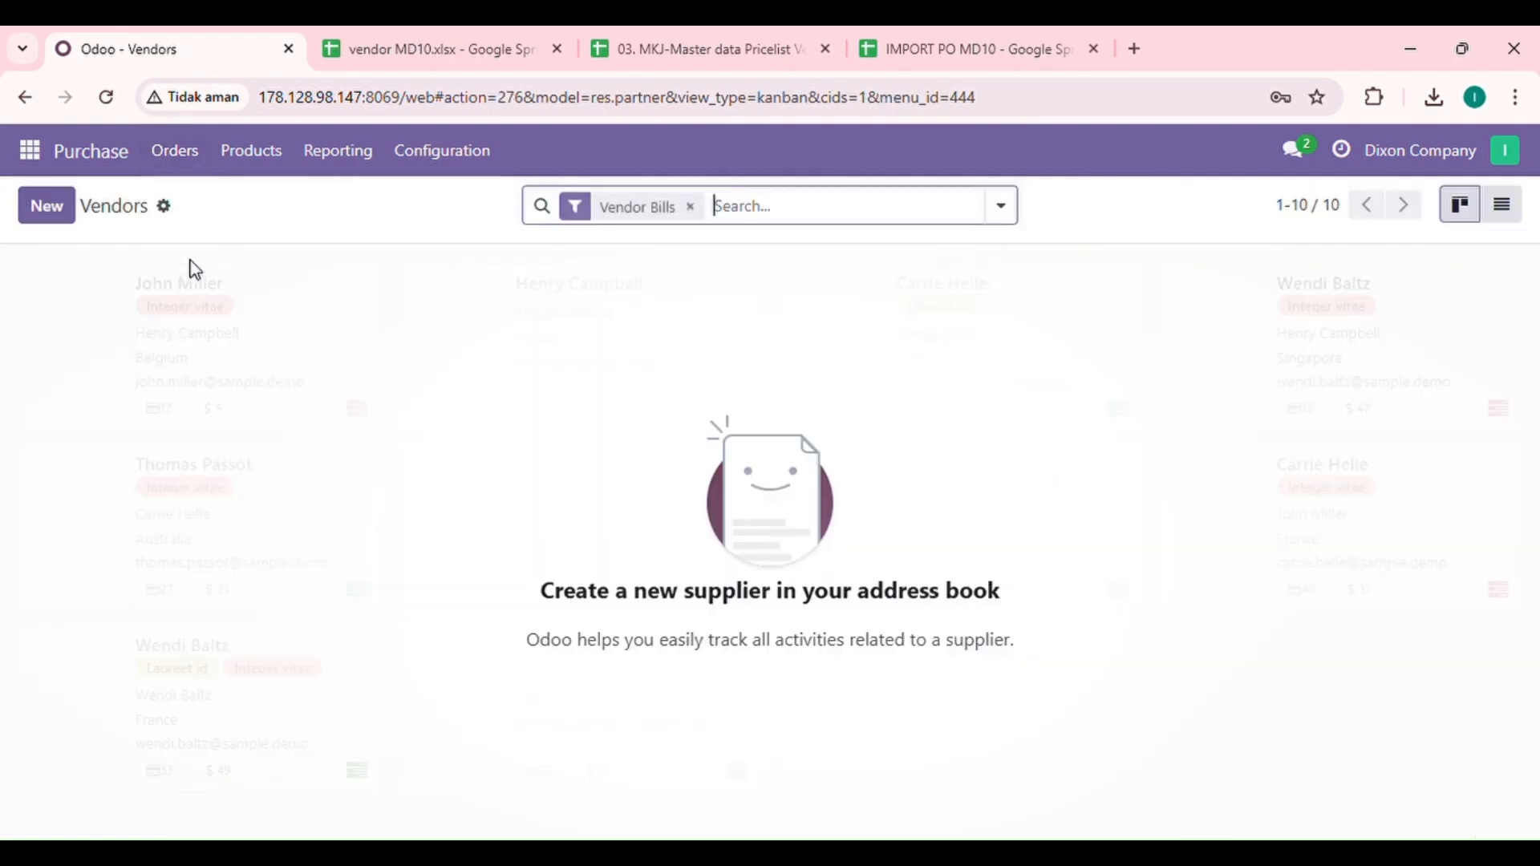
{"action": "left_click", "coordinate": [416, 37]}
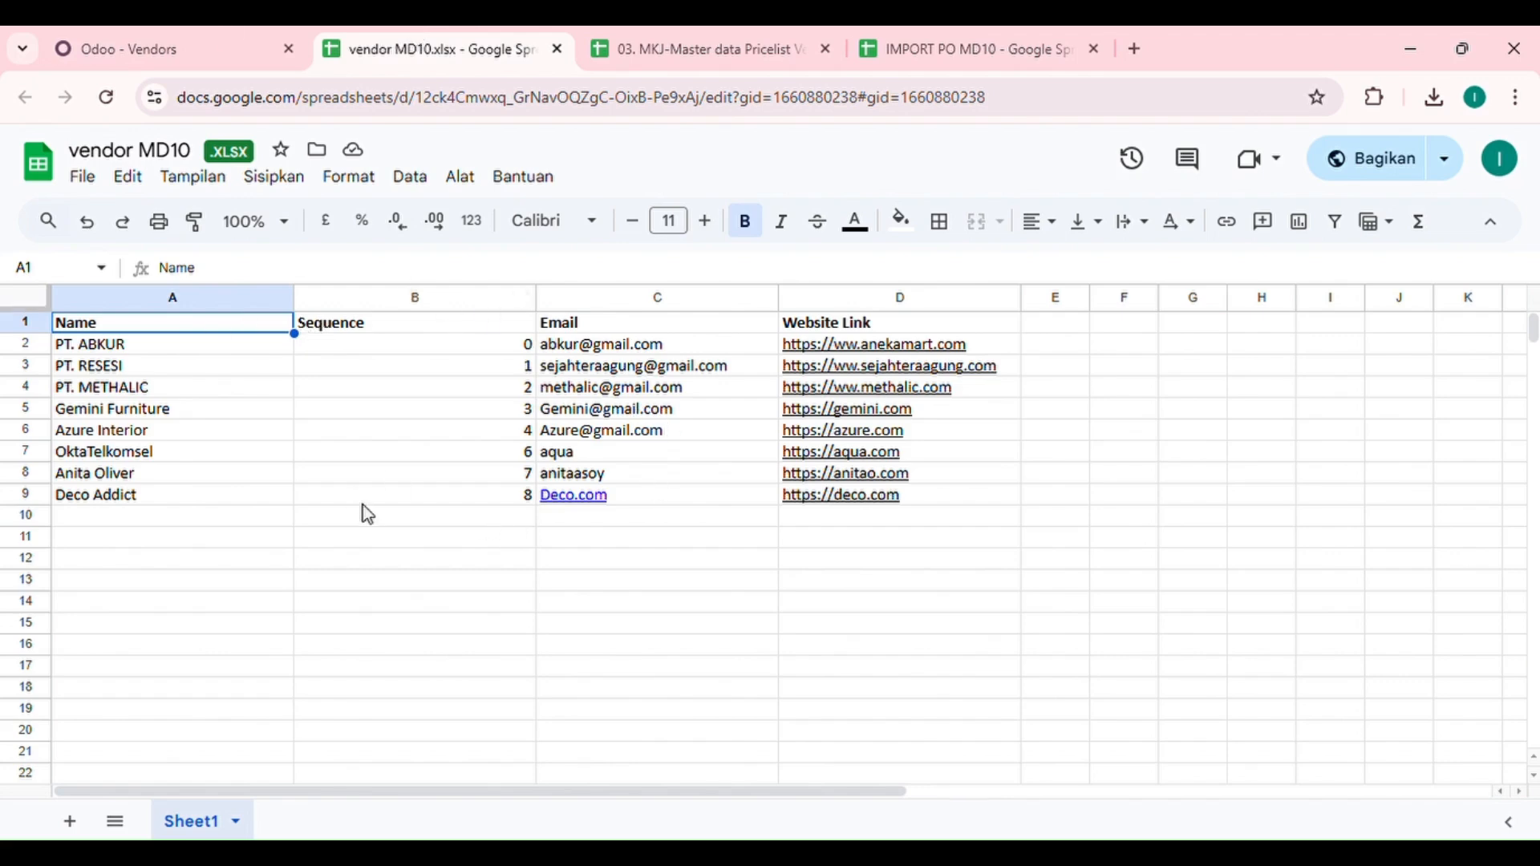
Step: Look over the eight vendors in vendor MD10.xlsx, then return to Odoo's Vendors list
{"action": "left_click", "coordinate": [206, 30]}
{"action": "left_click", "coordinate": [409, 36]}
{"action": "left_click", "coordinate": [186, 50]}
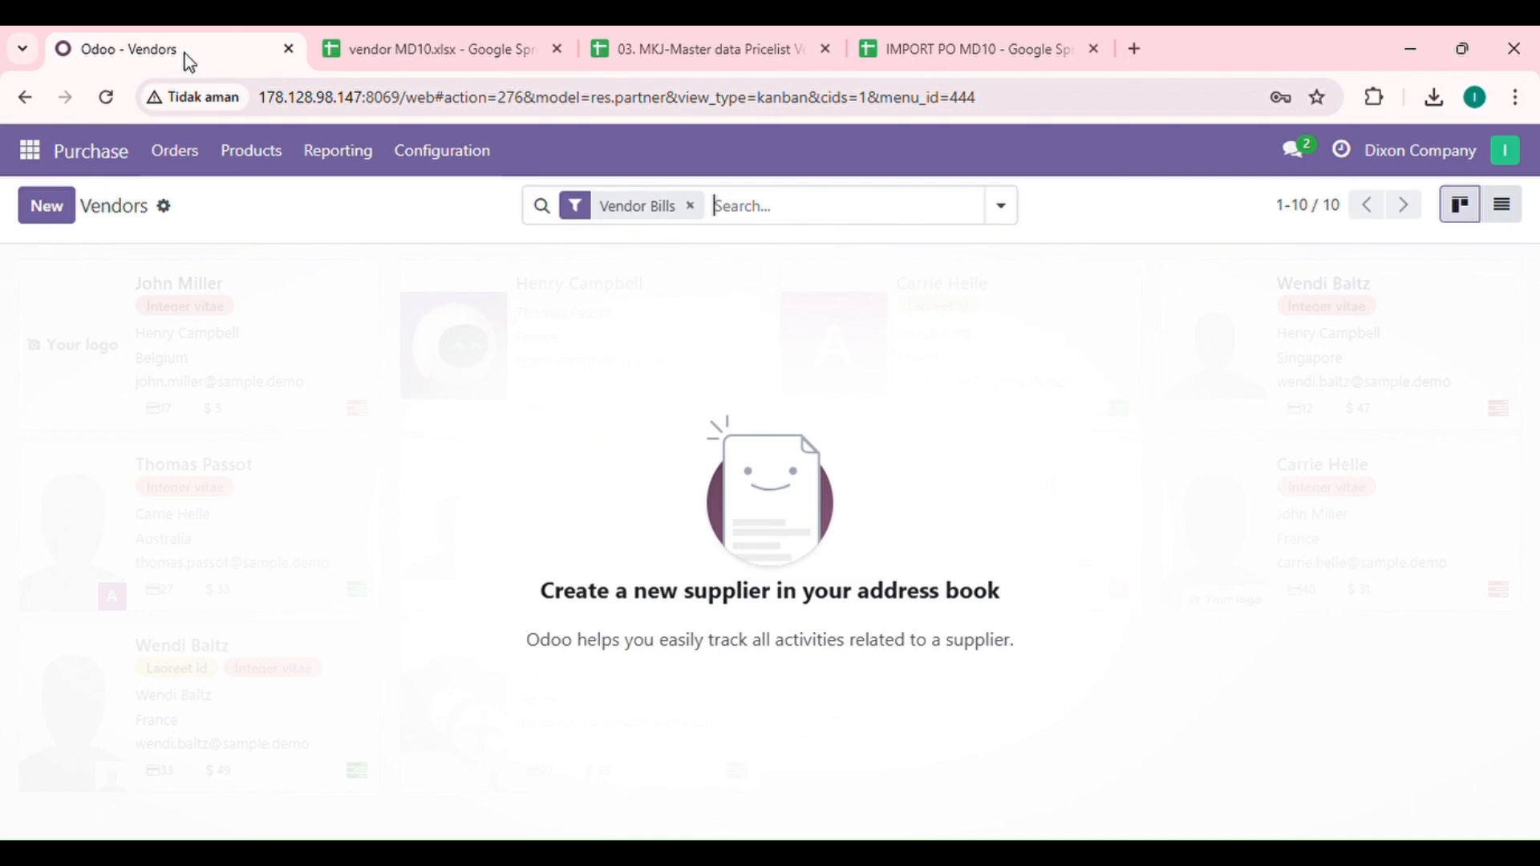
Step: Import vendor MD10.xlsx - Sheet1 into Vendors, testing it first, to add eight vendors
{"action": "left_click", "coordinate": [165, 206]}
{"action": "left_click", "coordinate": [225, 249]}
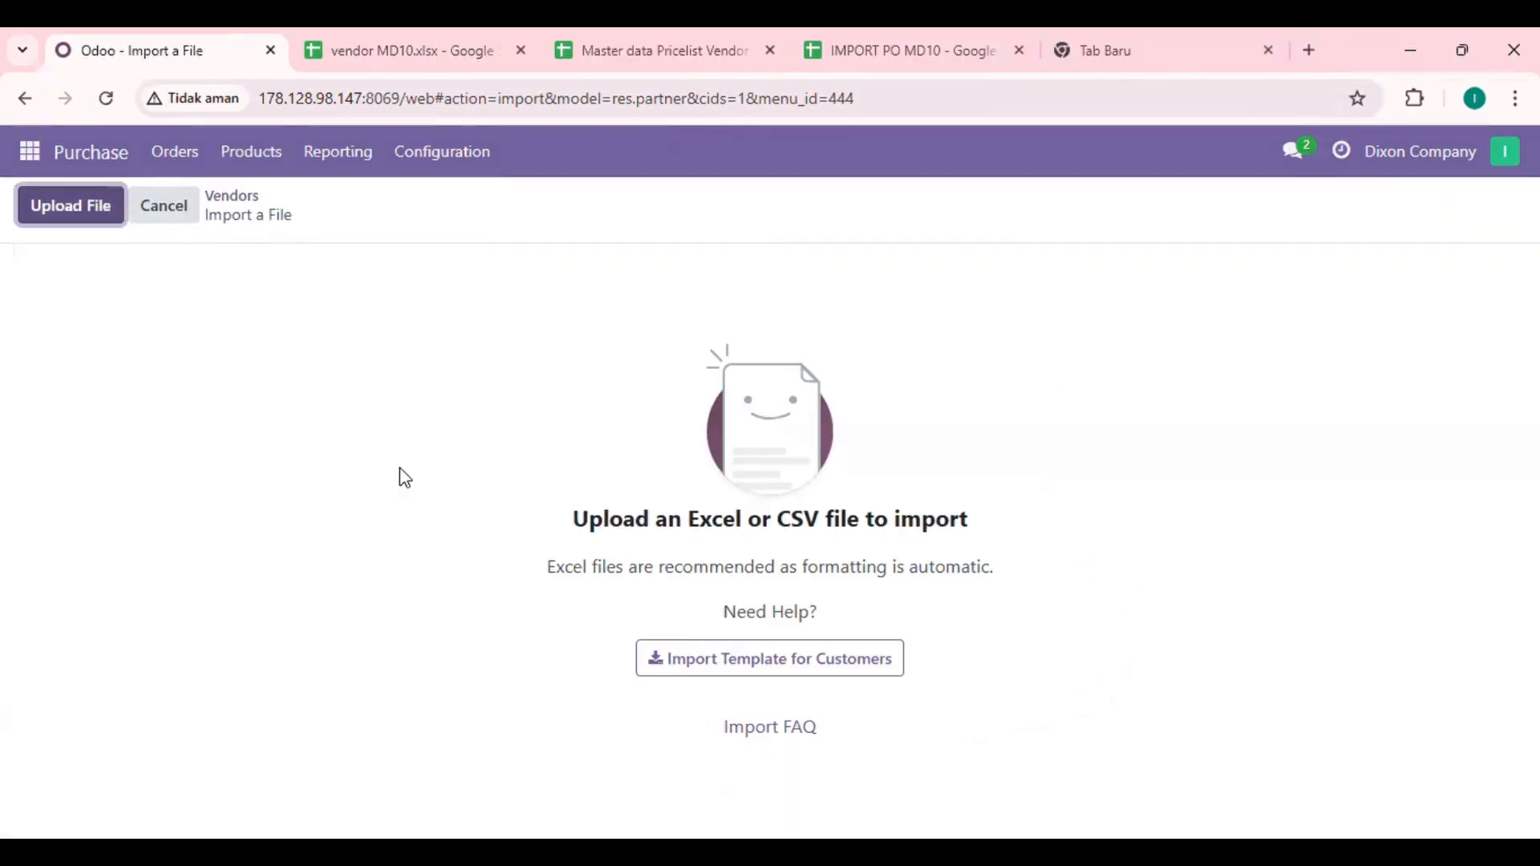
{"action": "left_click", "coordinate": [66, 213]}
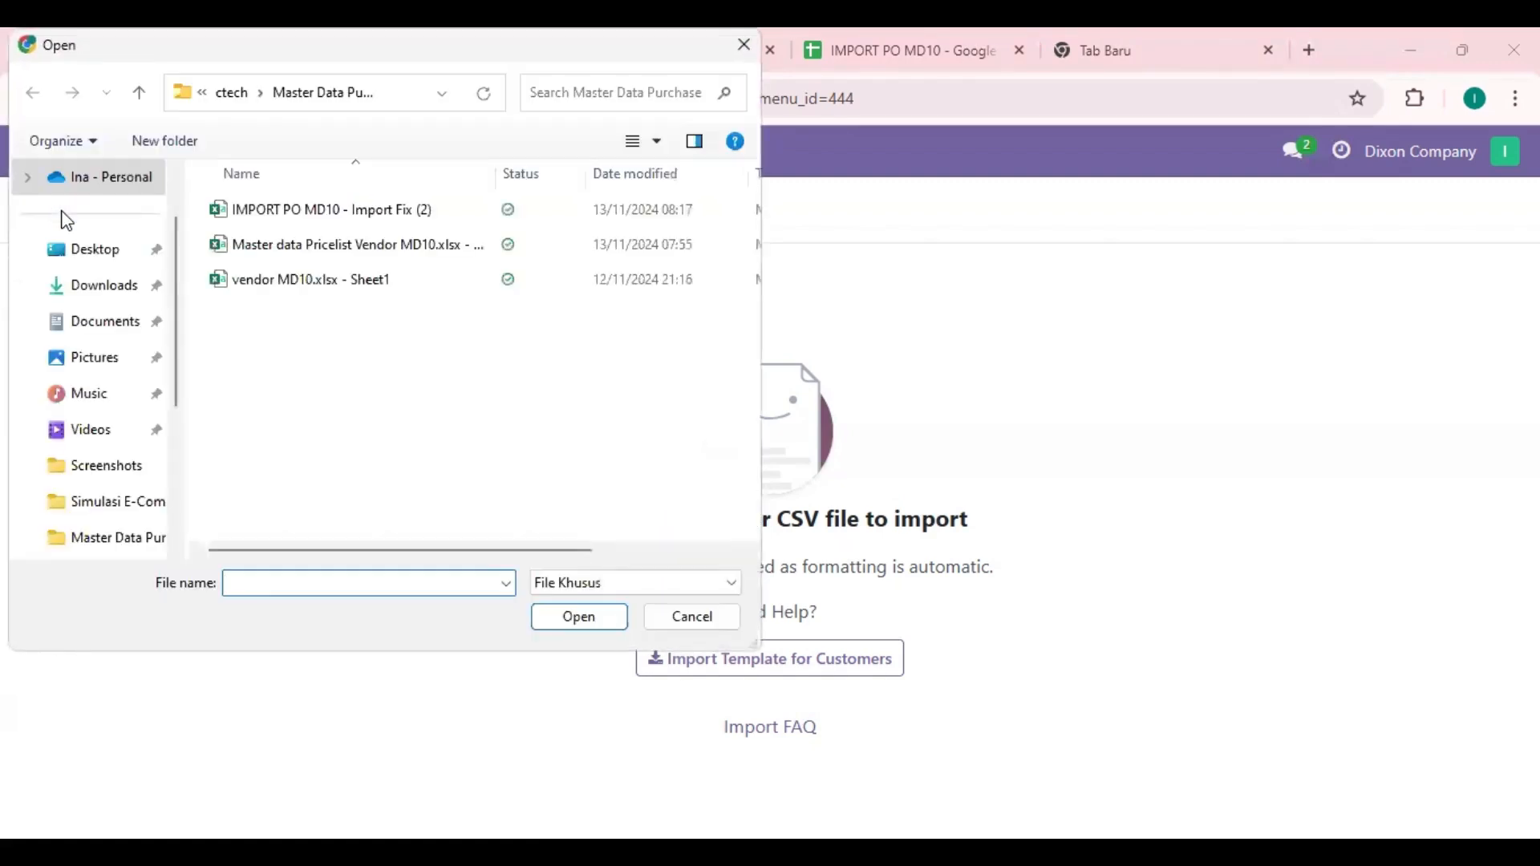
{"action": "left_click", "coordinate": [349, 279]}
{"action": "left_click", "coordinate": [594, 619]}
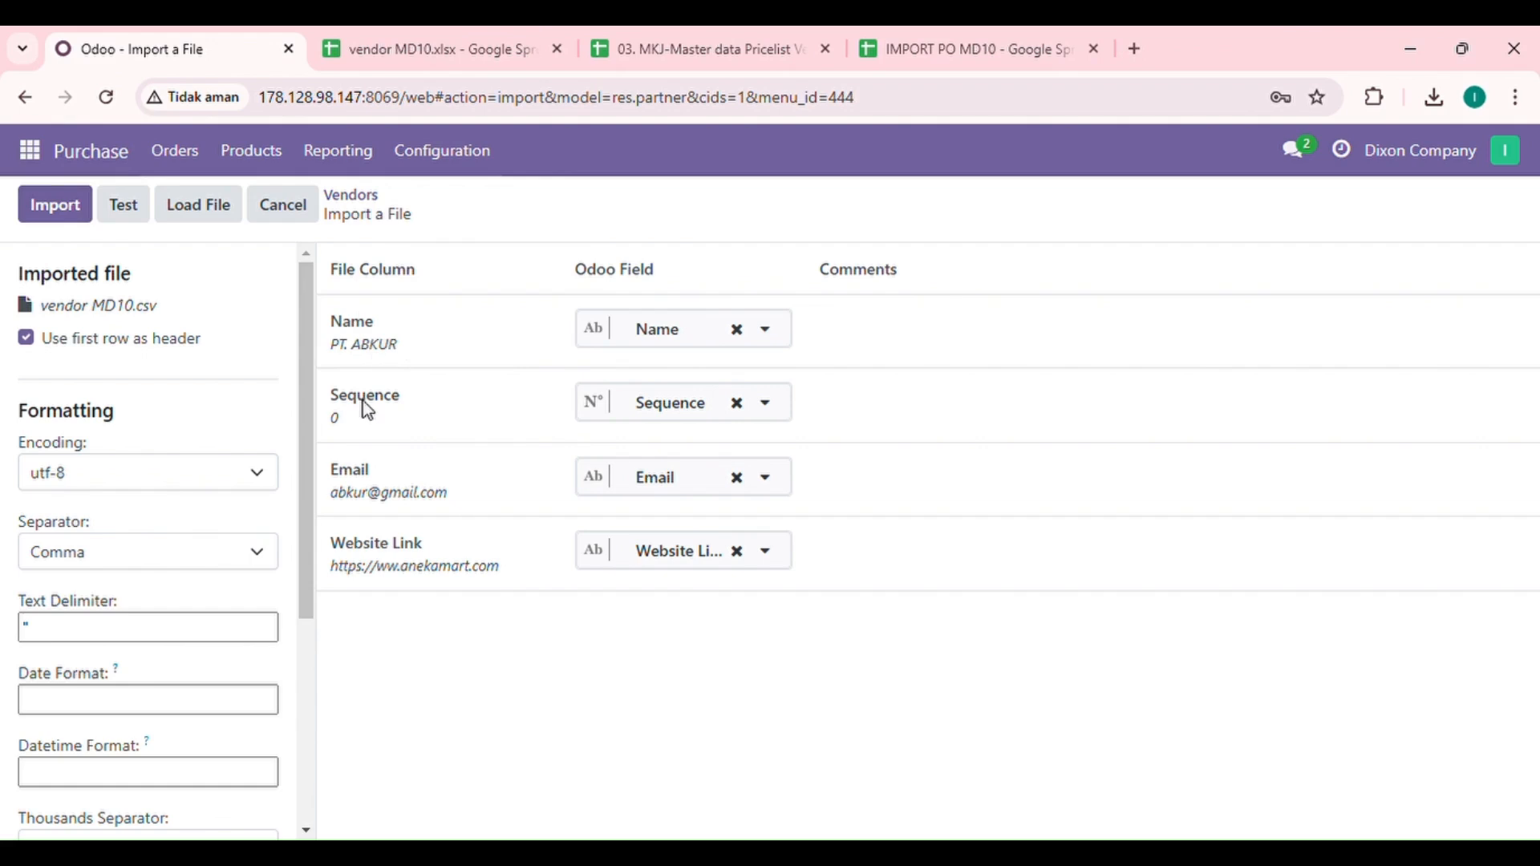
{"action": "left_click", "coordinate": [152, 218]}
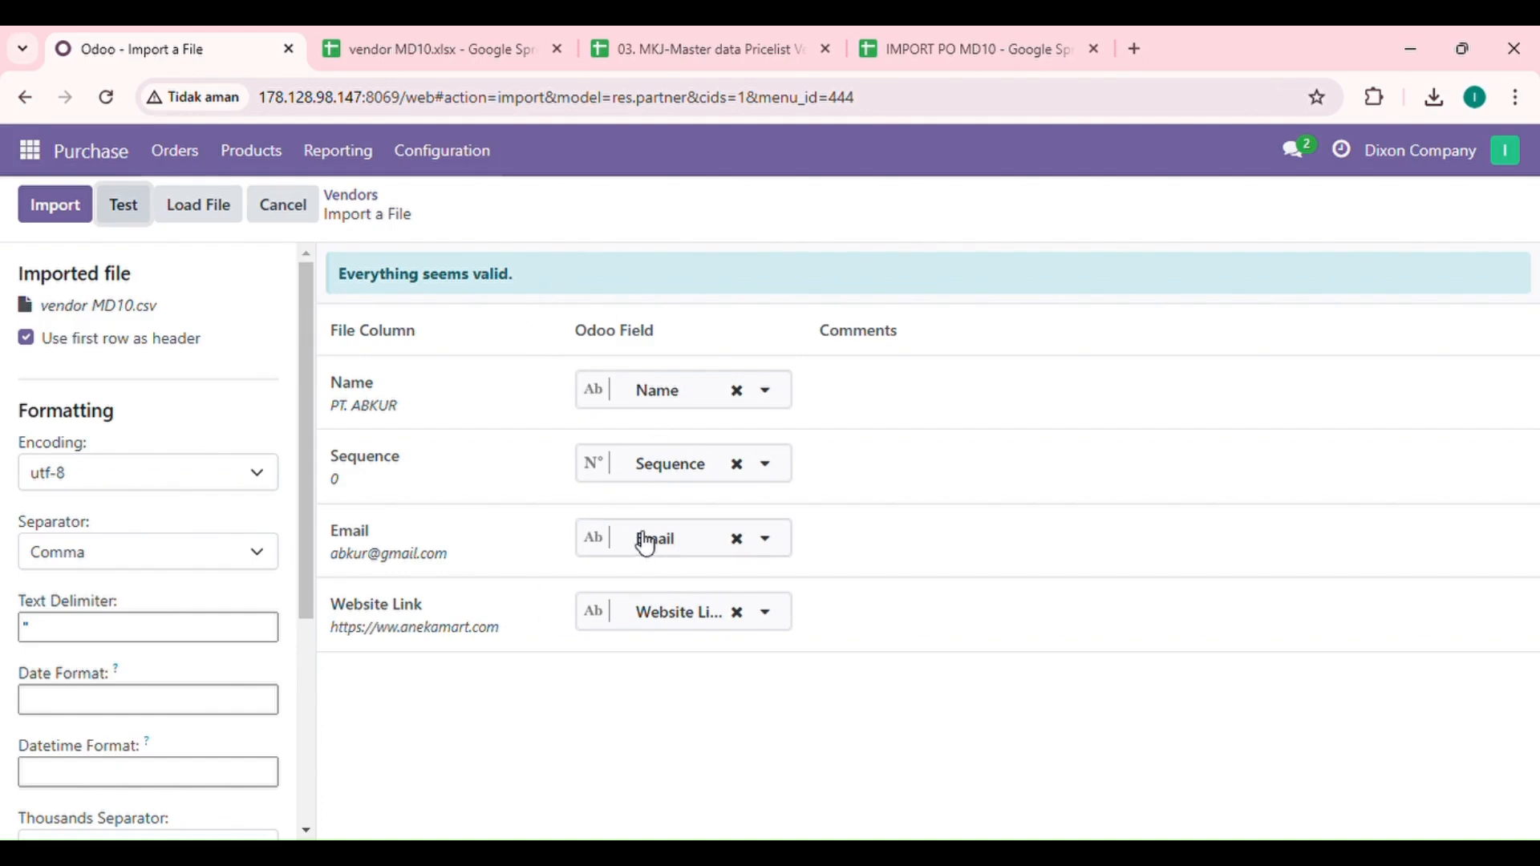
{"action": "left_click", "coordinate": [56, 218]}
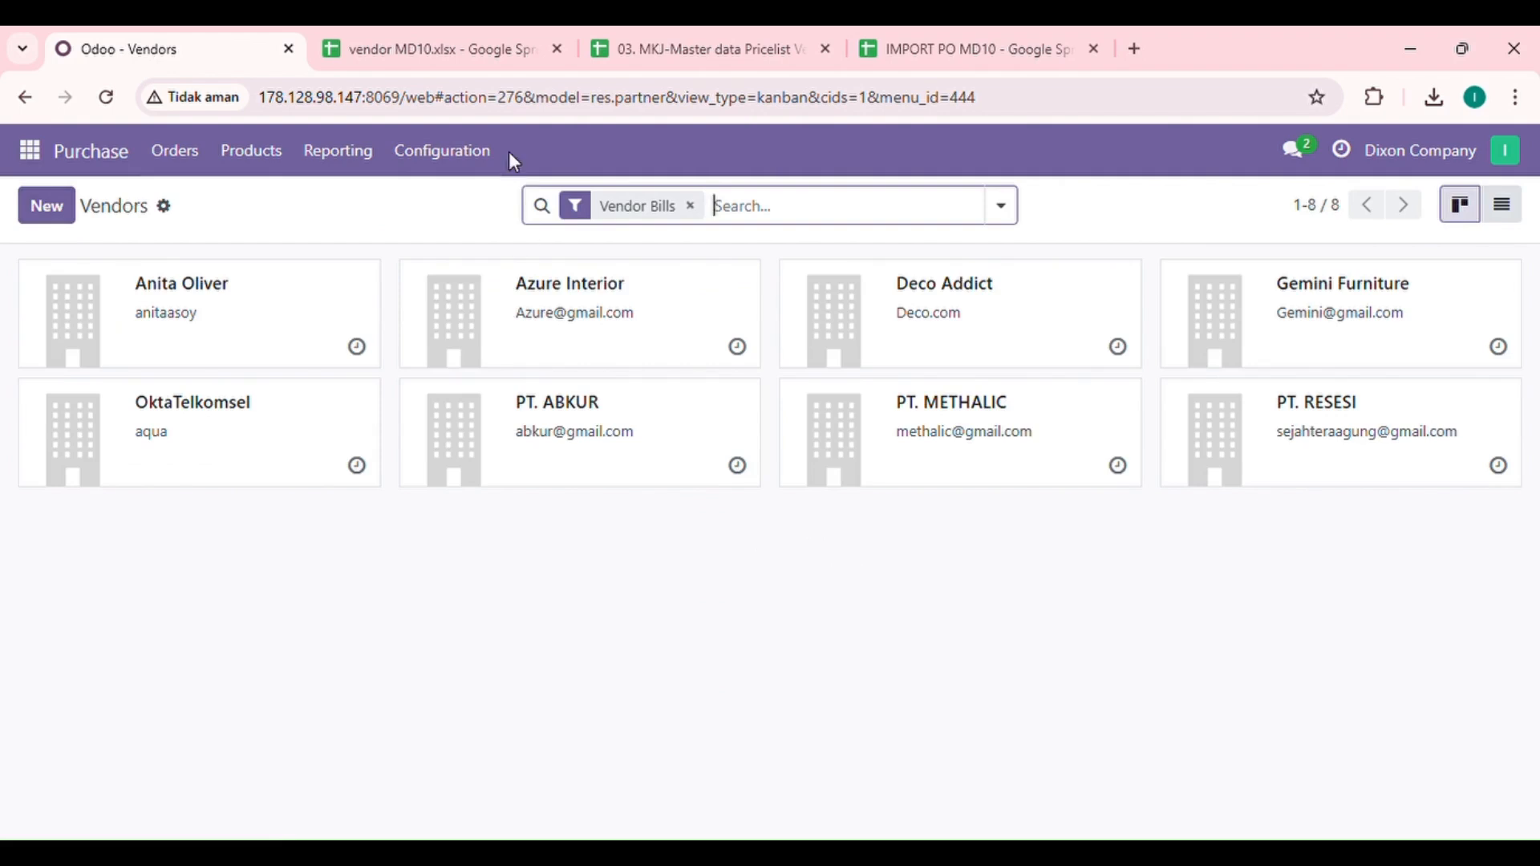
Step: Open the empty Vendor Pricelists list and switch to the Master data Pricelist Vendor MD10 sheet
{"action": "left_click", "coordinate": [464, 160]}
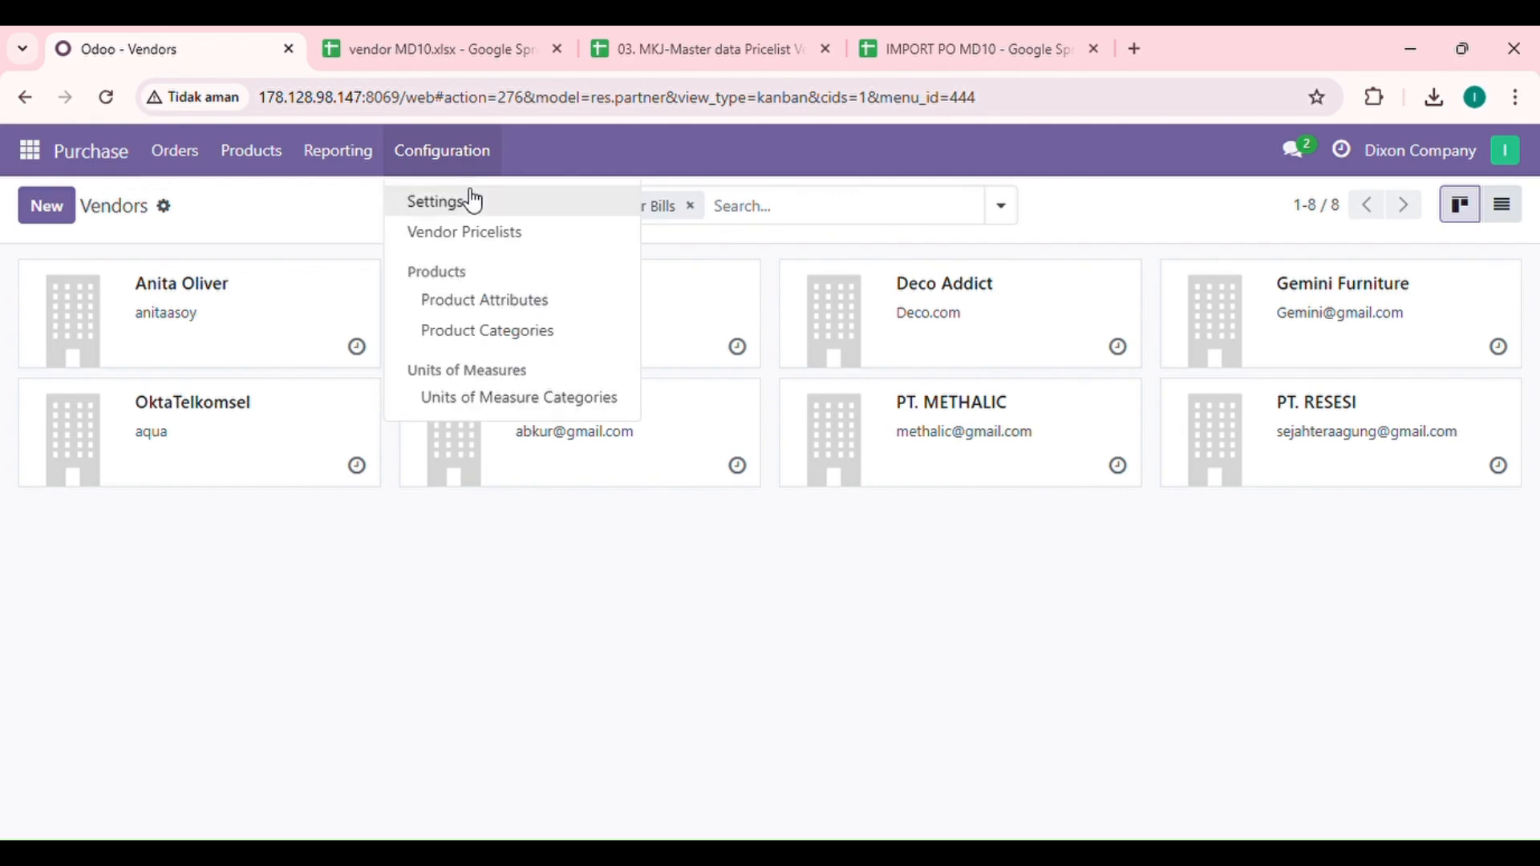
{"action": "left_click", "coordinate": [470, 235]}
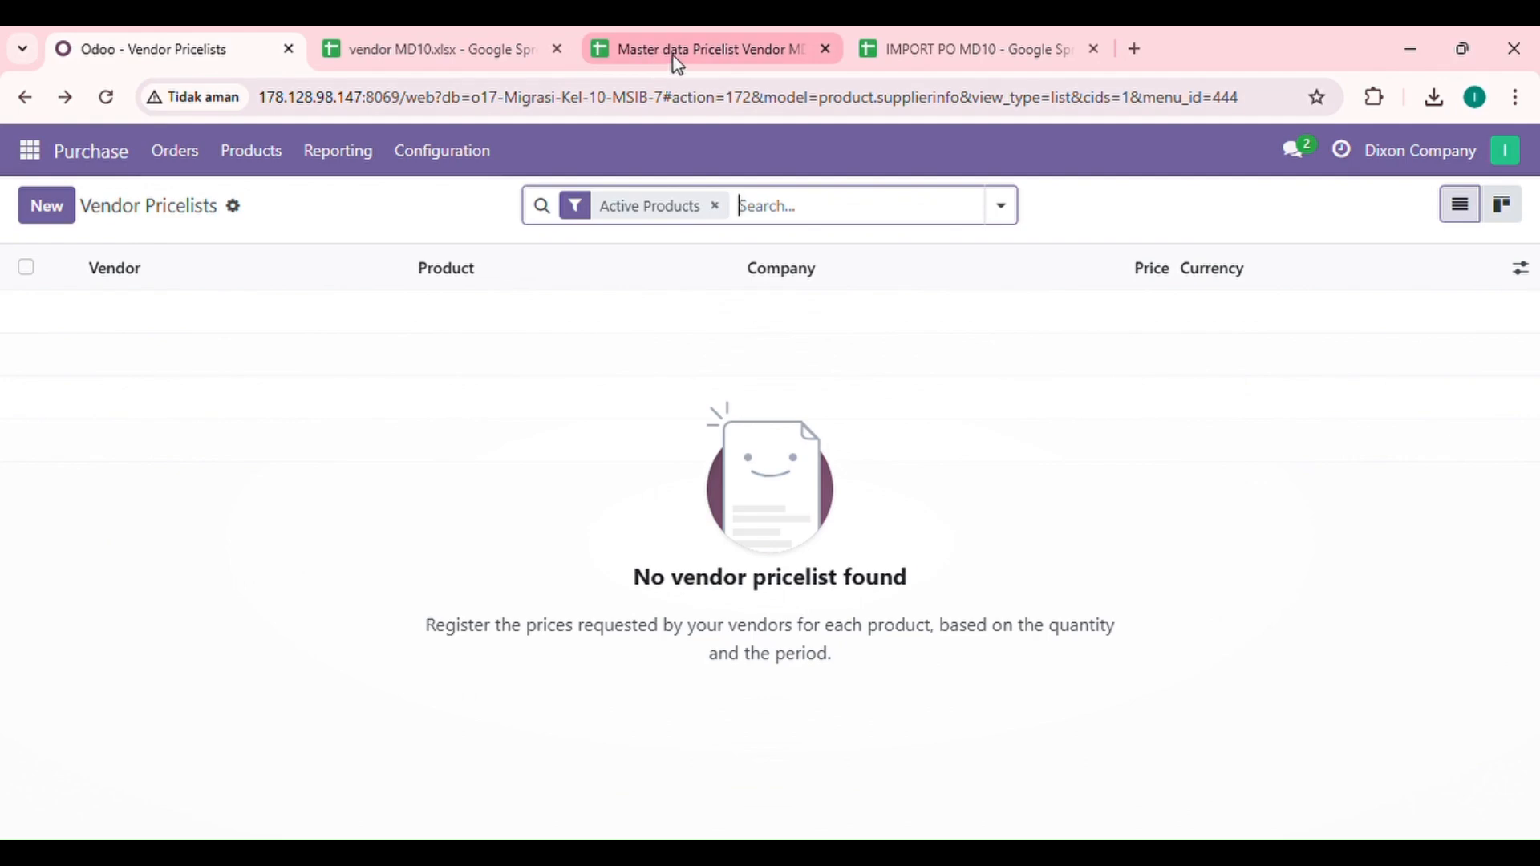
{"action": "left_click", "coordinate": [759, 33]}
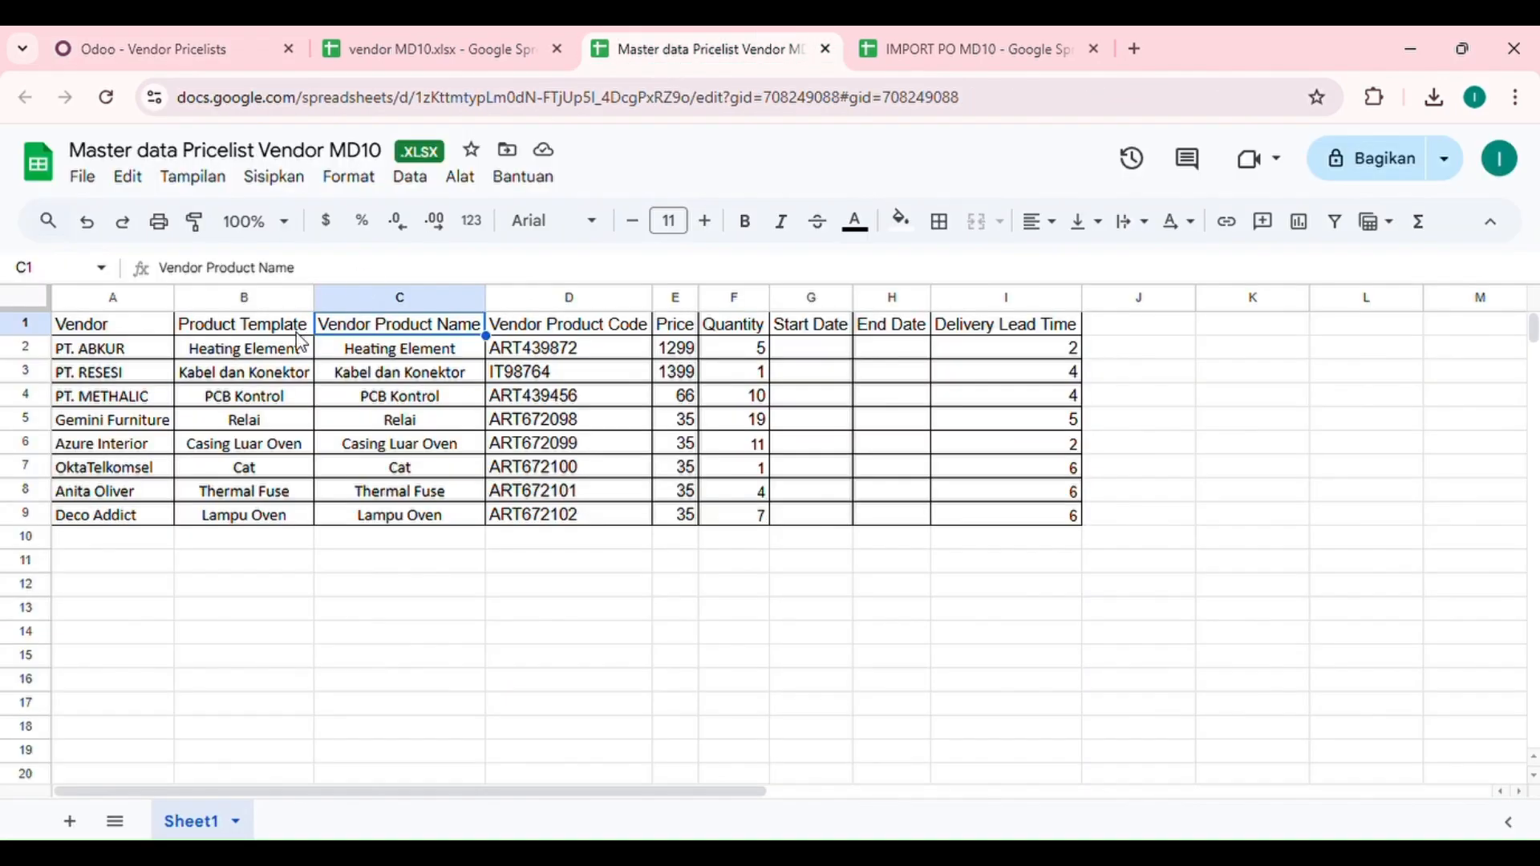
Step: Check the Vendor, Product Template, Vendor Product Name and Vendor Product Code headers, then return to Odoo
{"action": "left_click", "coordinate": [123, 335]}
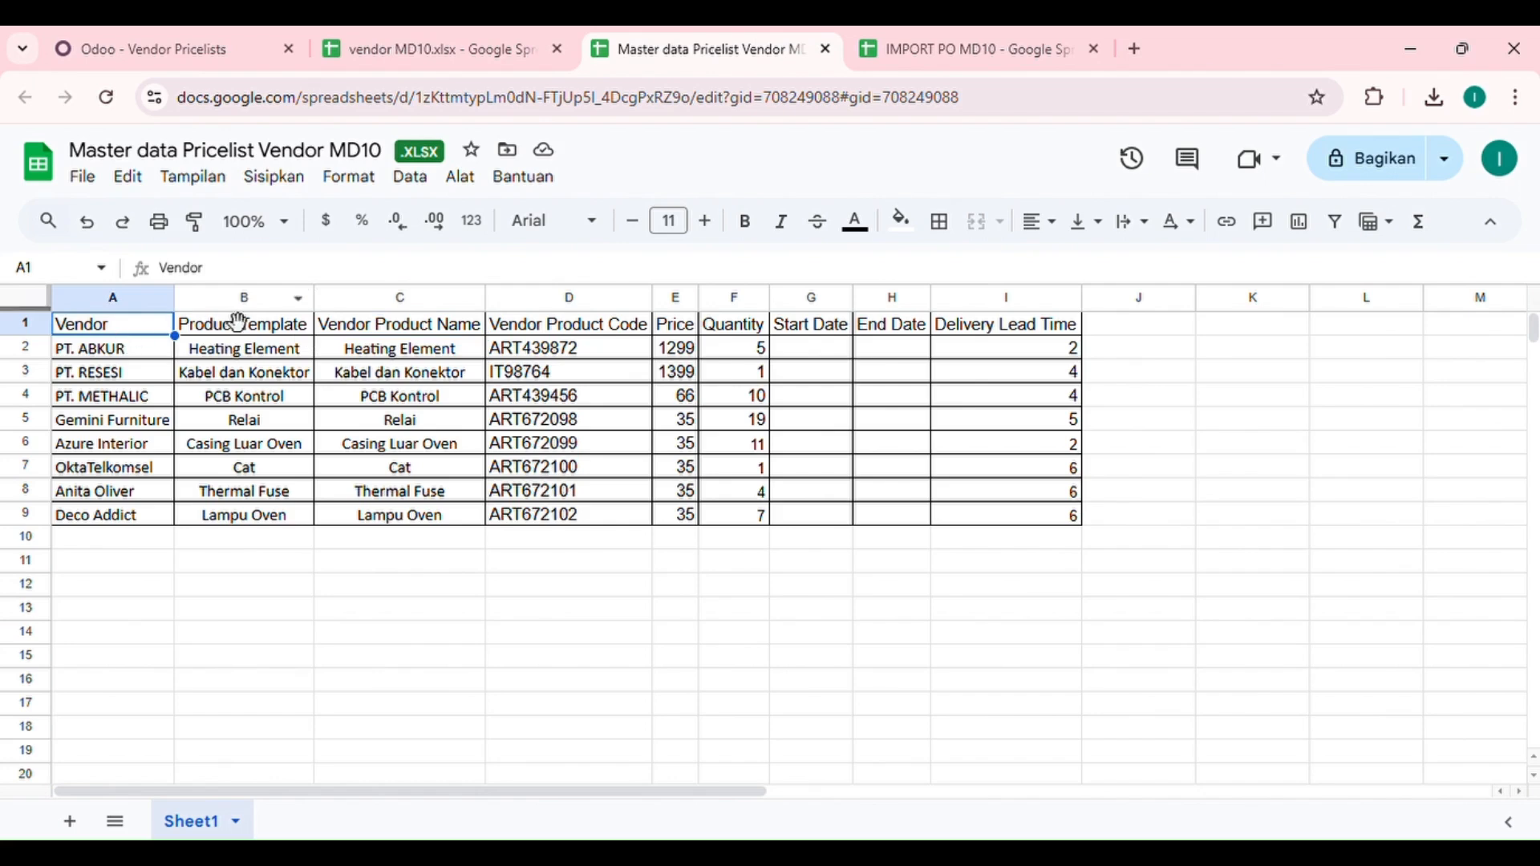
{"action": "left_click", "coordinate": [265, 332]}
{"action": "left_click", "coordinate": [390, 335]}
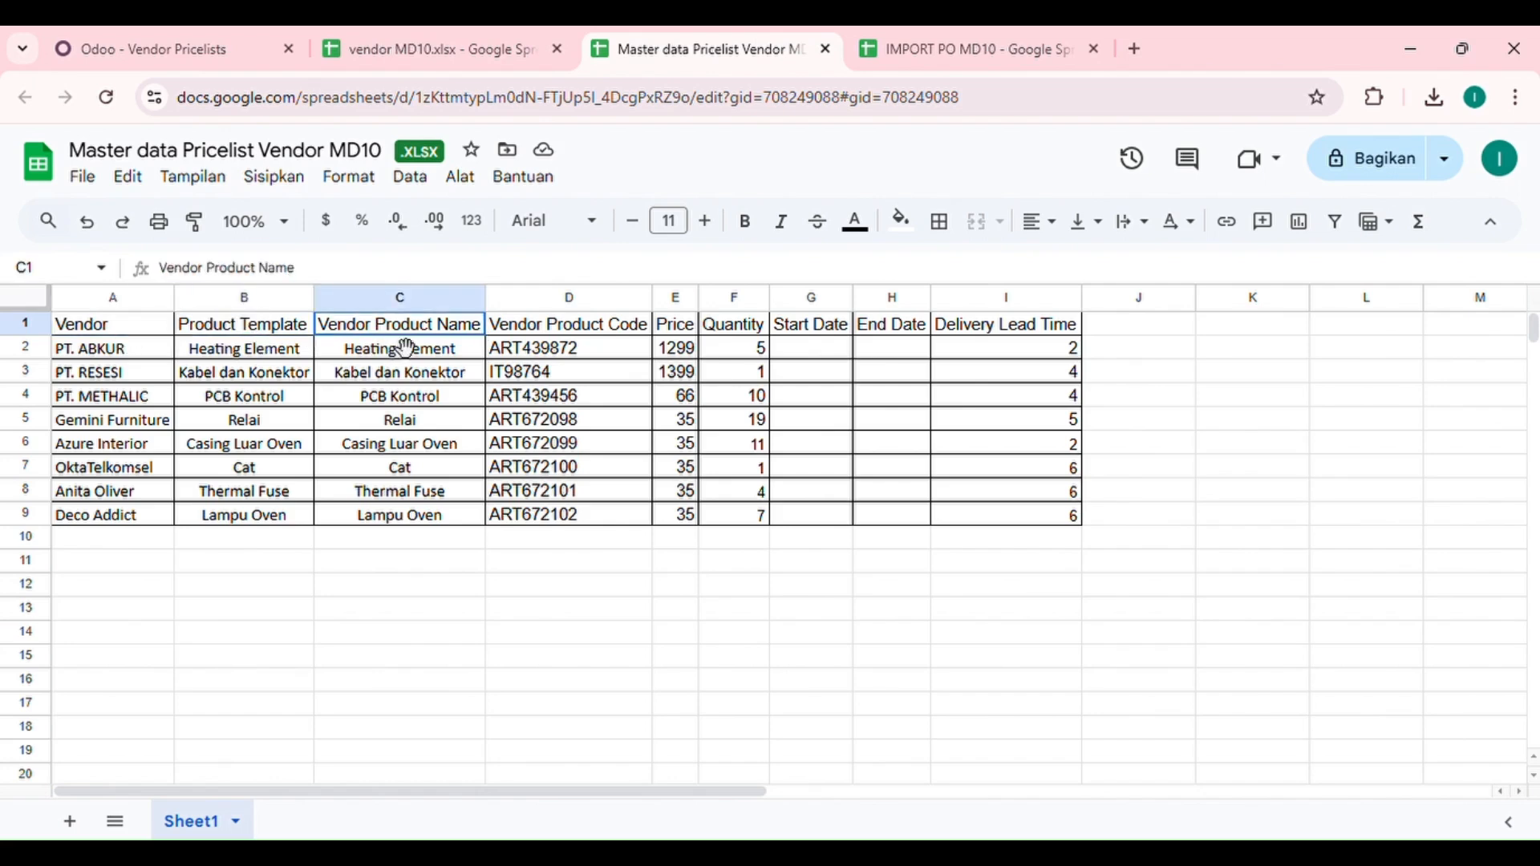
{"action": "left_click", "coordinate": [553, 335]}
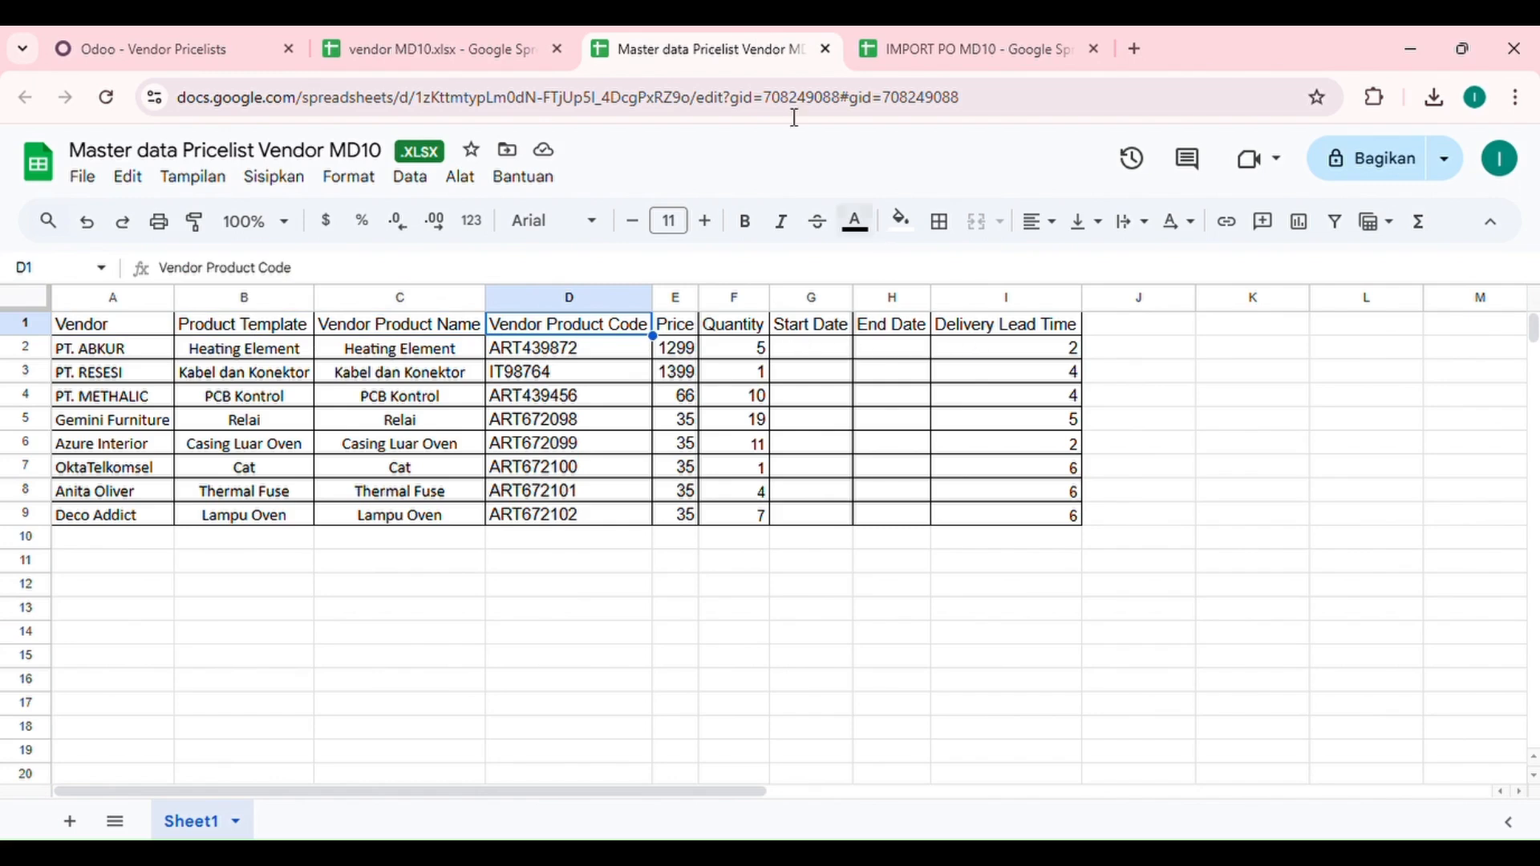
{"action": "left_click", "coordinate": [233, 44]}
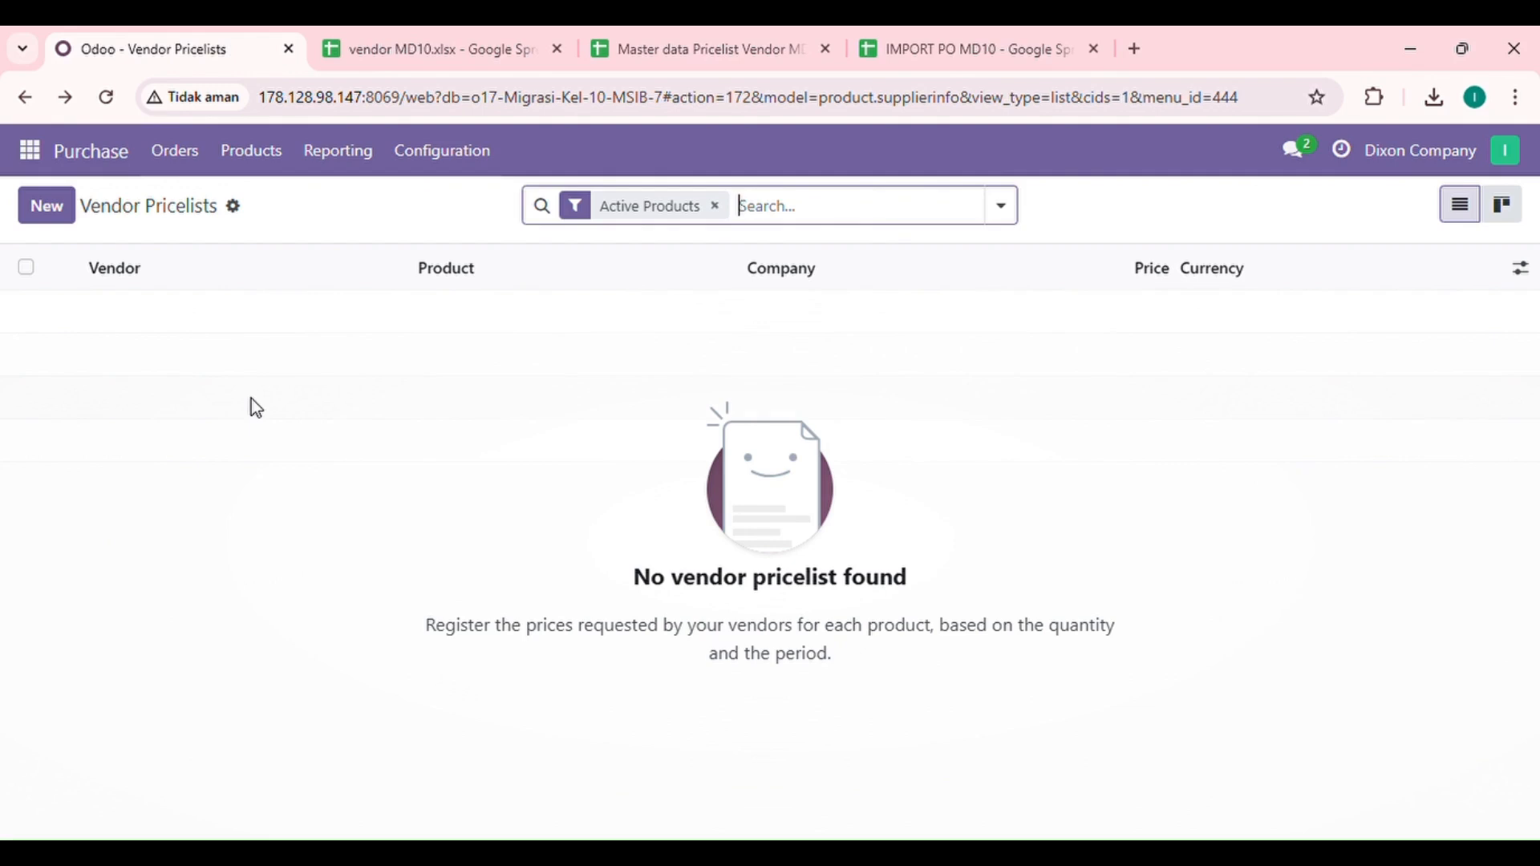
Step: Load Master data Pricelist Vendor MD10.xlsx into the pricelist importer and review its column mapping
{"action": "left_click", "coordinate": [236, 210]}
{"action": "left_click", "coordinate": [281, 244]}
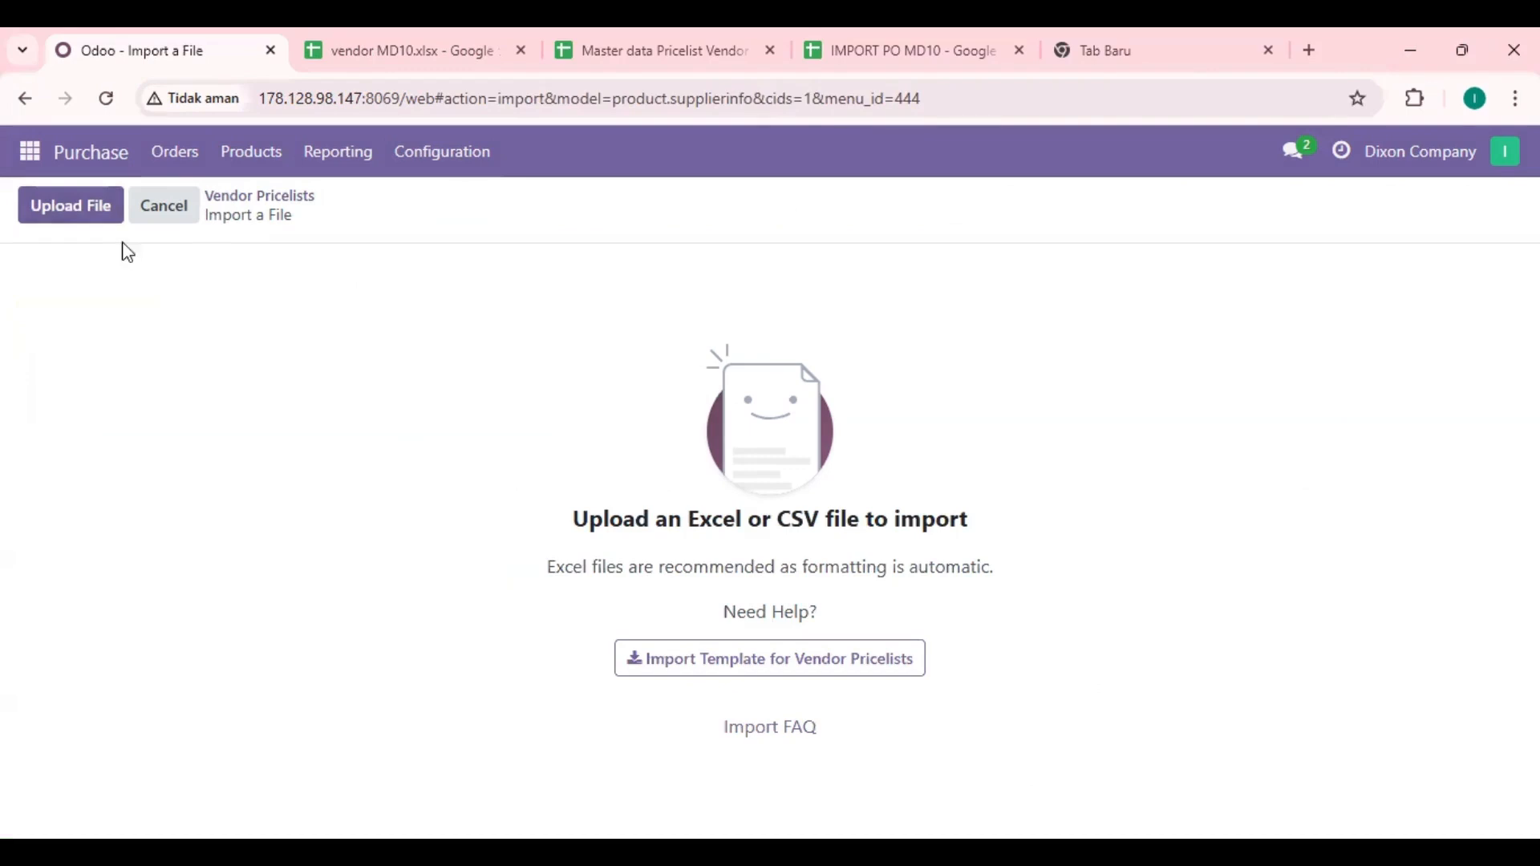
{"action": "left_click", "coordinate": [96, 210]}
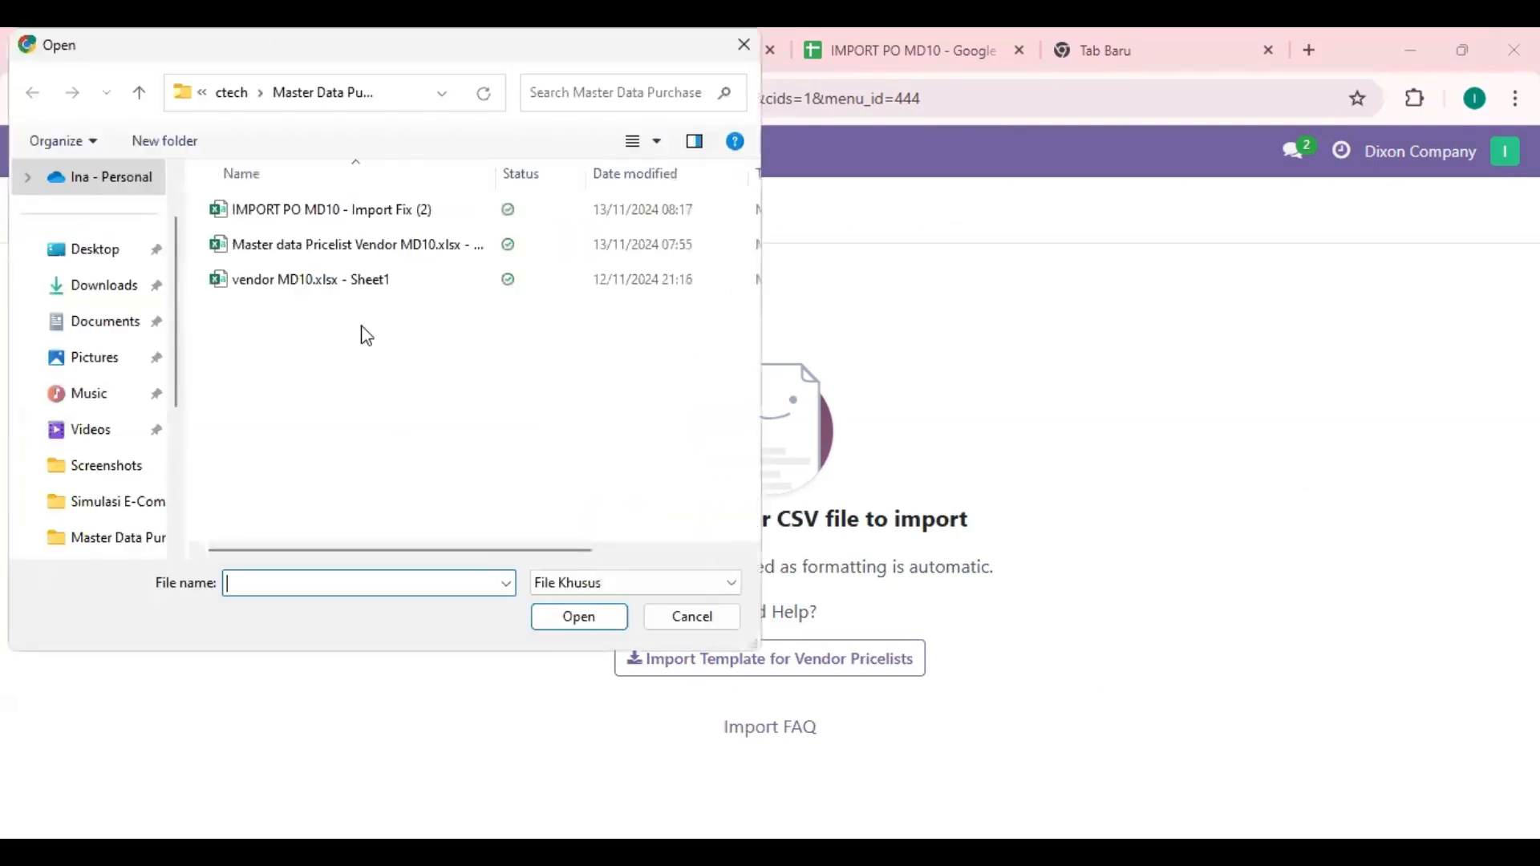
{"action": "left_click", "coordinate": [283, 248]}
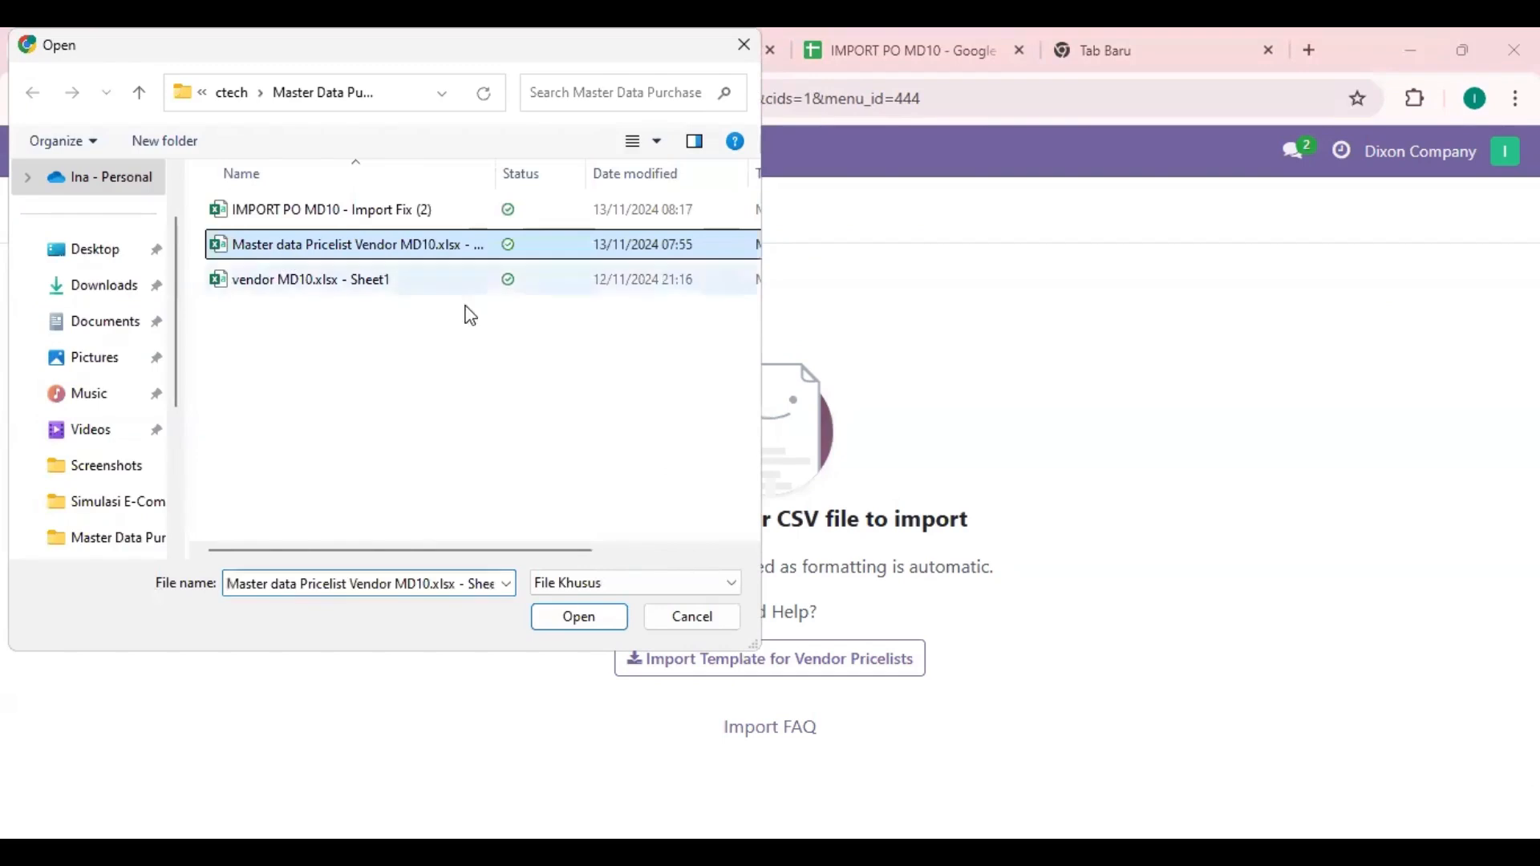
{"action": "left_click", "coordinate": [589, 611]}
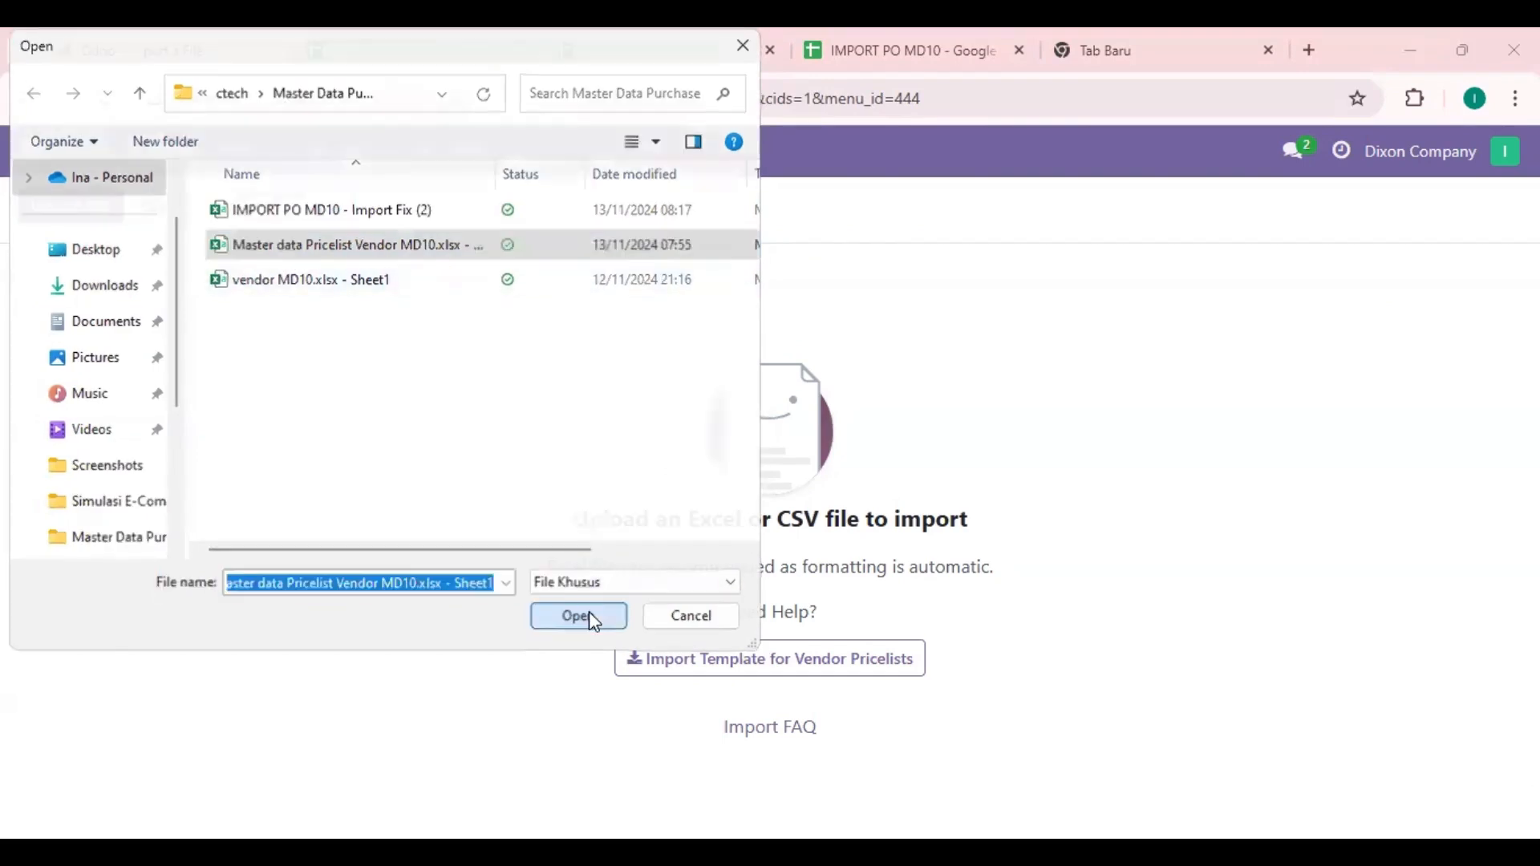
{"action": "scroll", "coordinate": [492, 503], "scroll_direction": "down", "scroll_amount": 1}
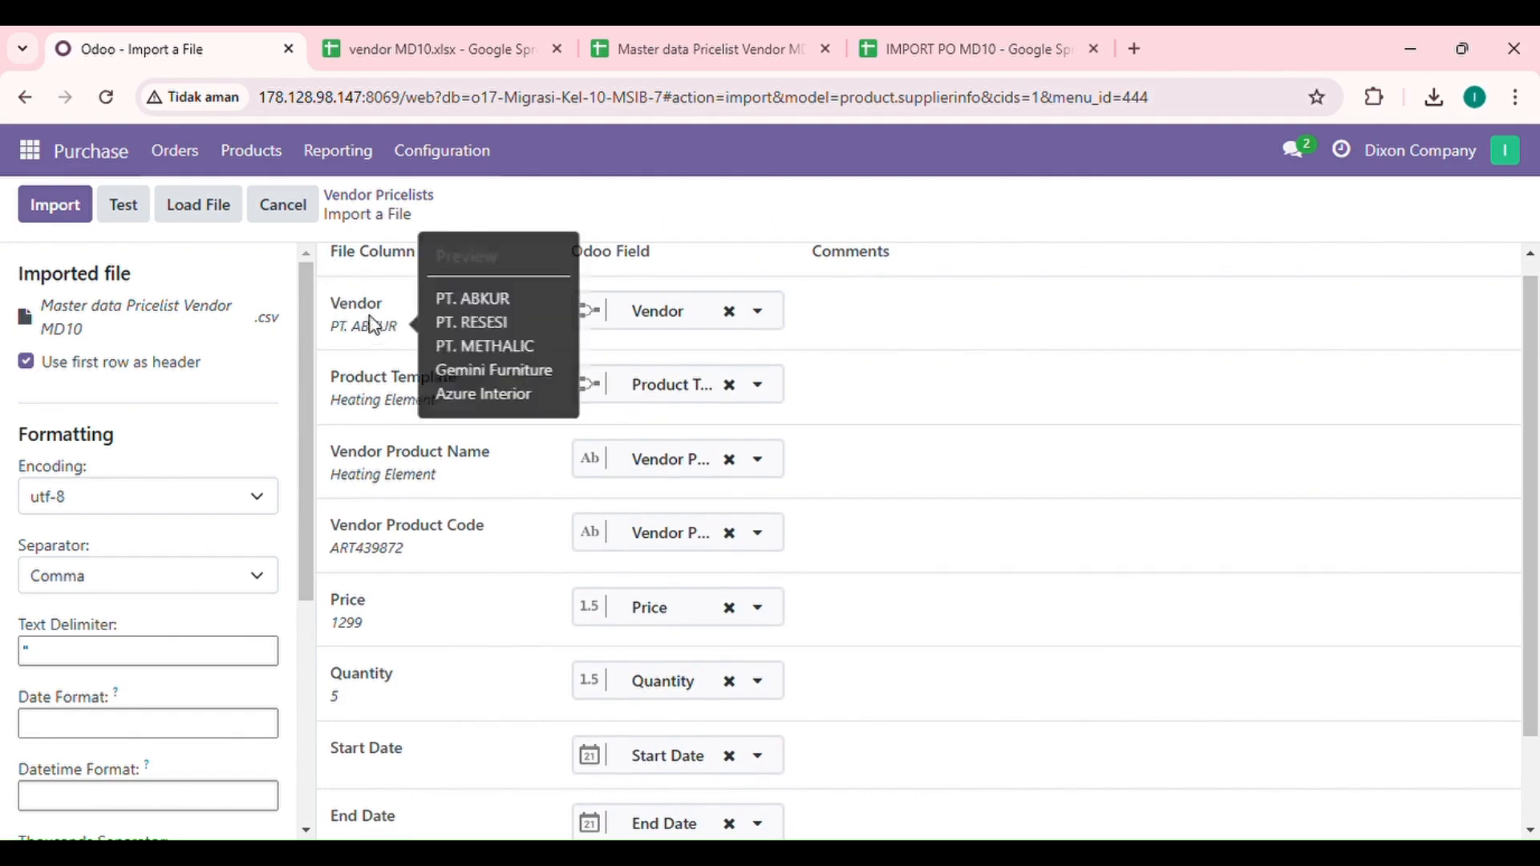
{"action": "scroll", "coordinate": [403, 391], "scroll_direction": "down", "scroll_amount": 1}
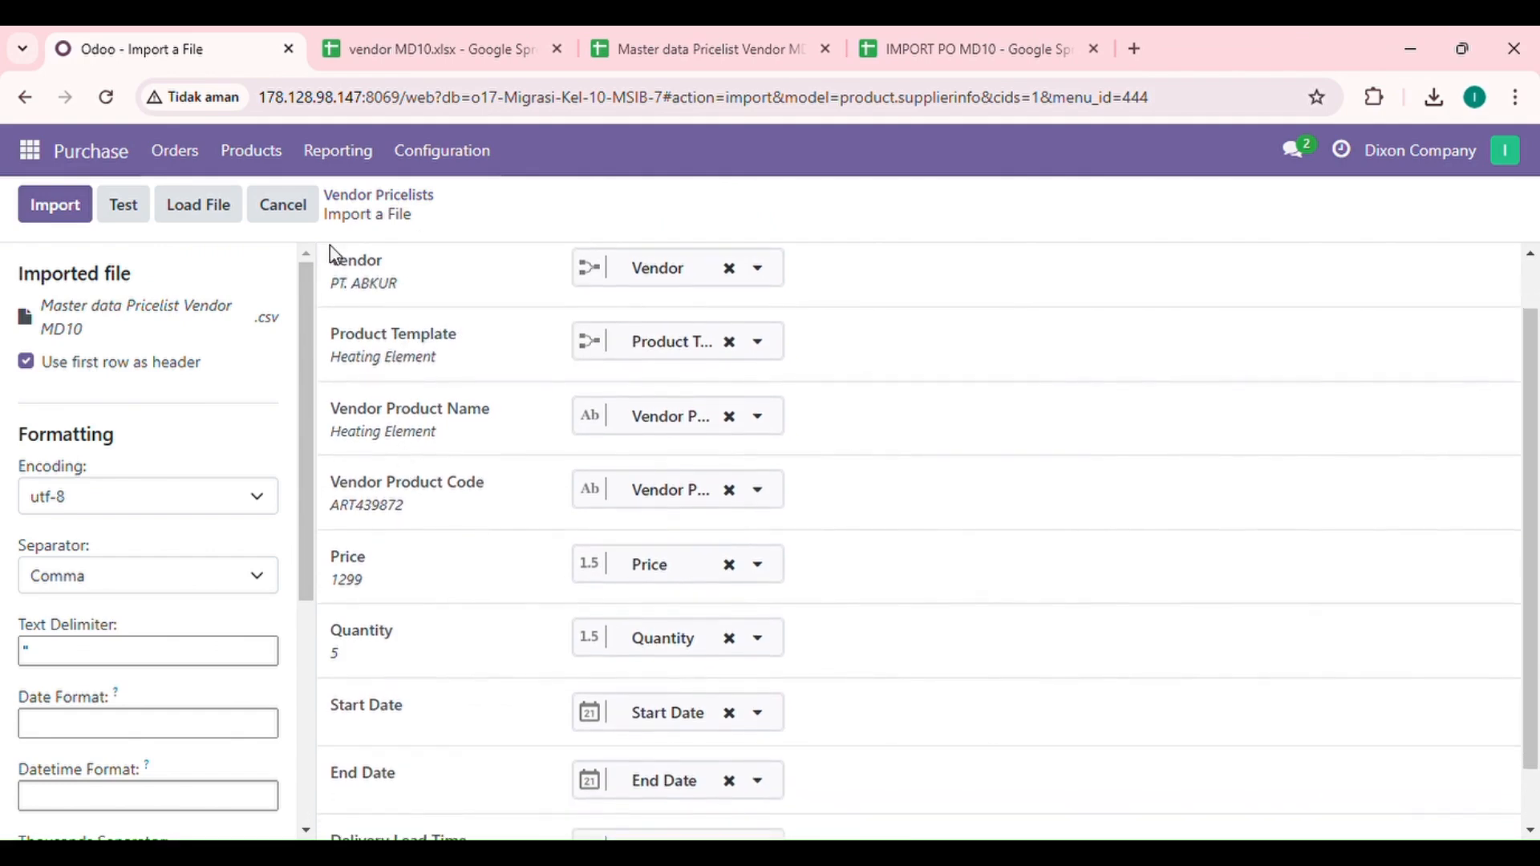
{"action": "scroll", "coordinate": [369, 416], "scroll_direction": "down", "scroll_amount": 1}
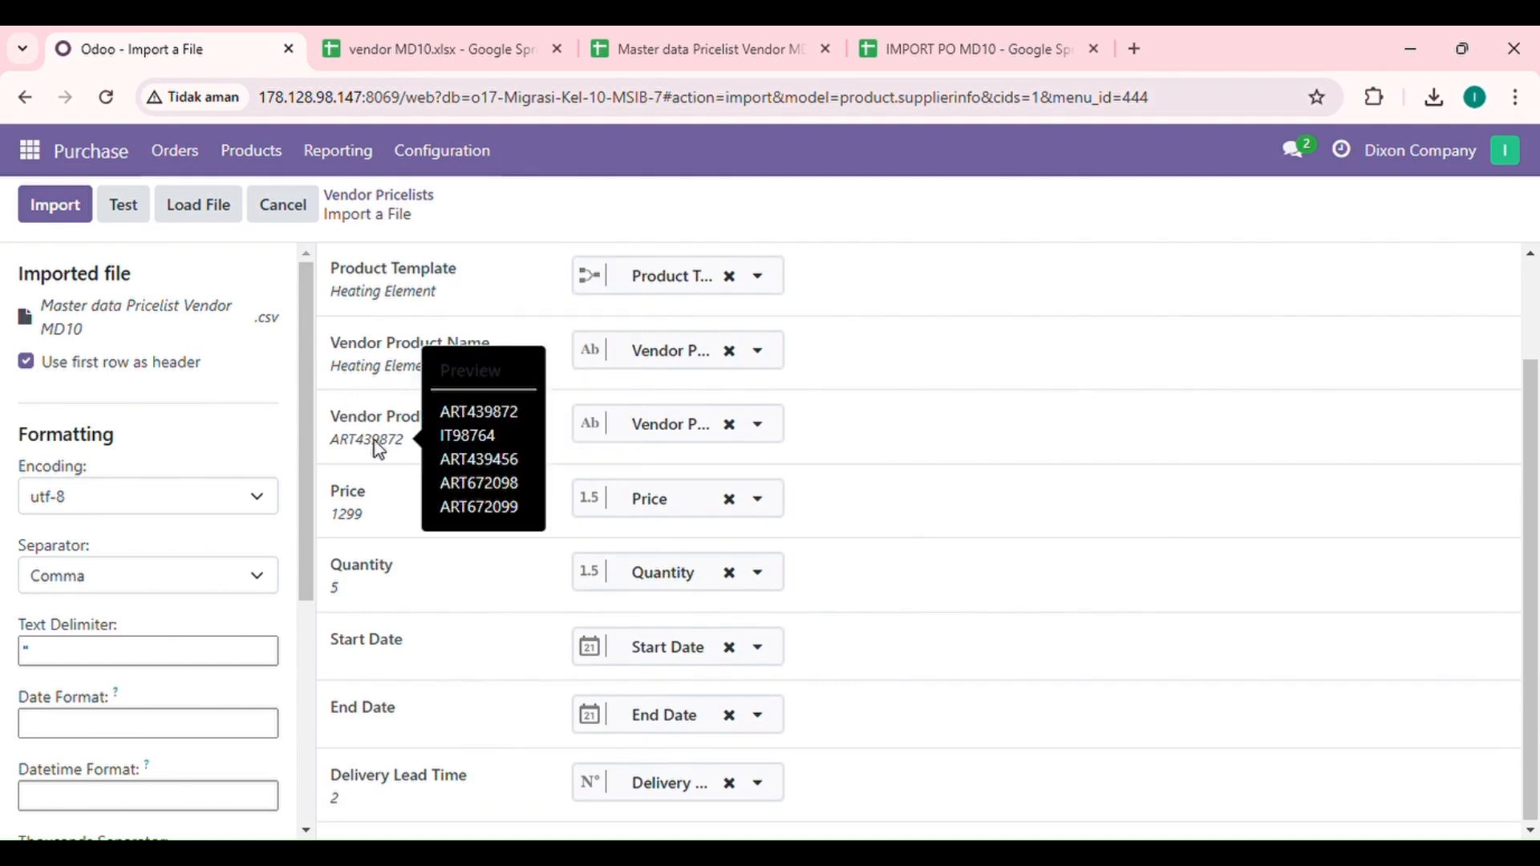
{"action": "scroll", "coordinate": [440, 594], "scroll_direction": "up", "scroll_amount": 1}
{"action": "scroll", "coordinate": [440, 591], "scroll_direction": "up", "scroll_amount": 2}
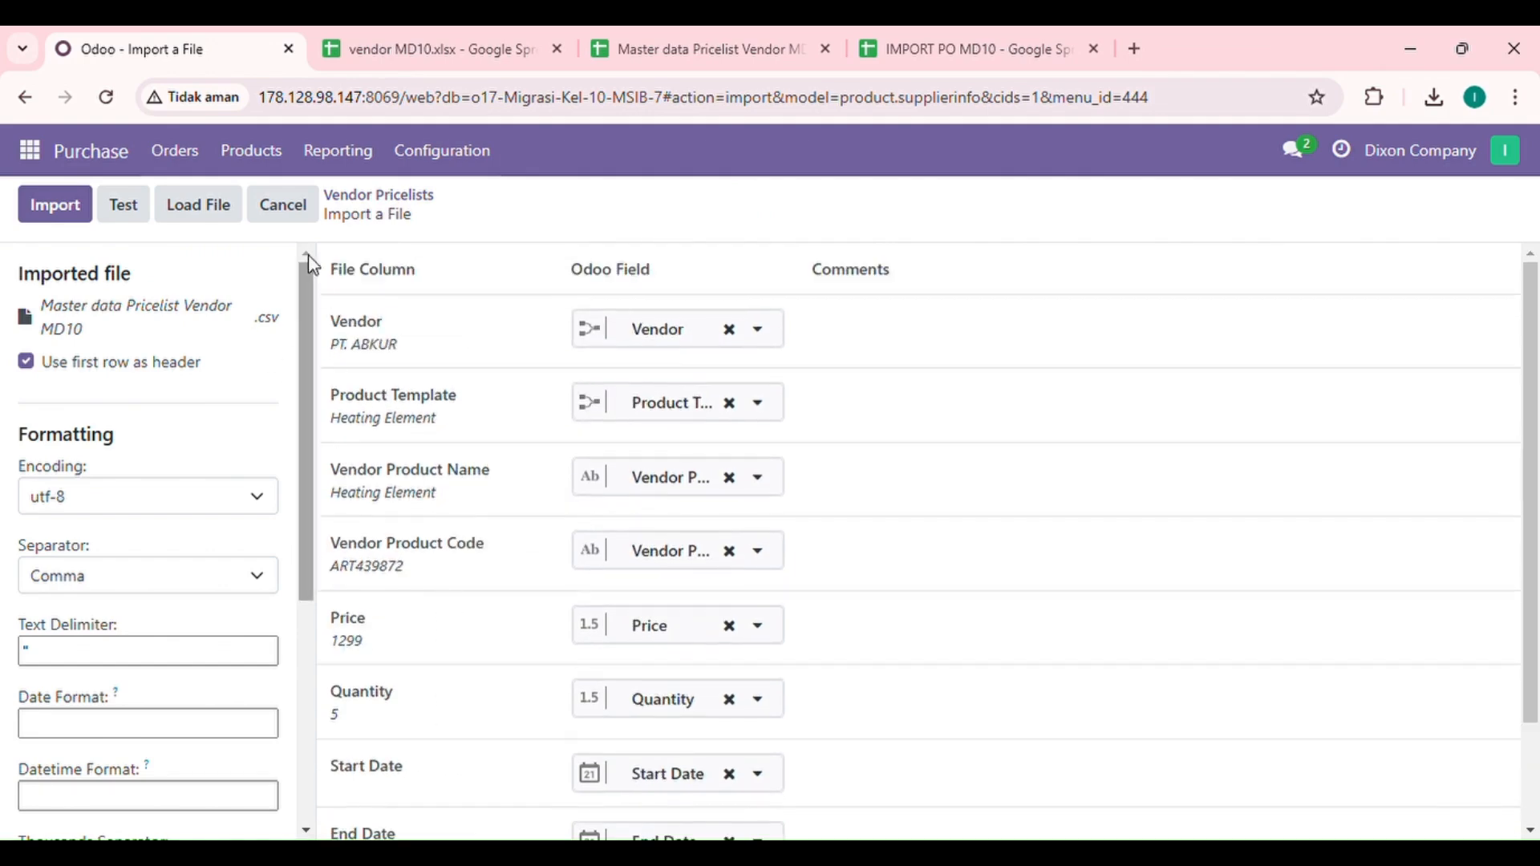
Step: Test the pricelist file, then import the eight vendor price entries
{"action": "left_click", "coordinate": [126, 210]}
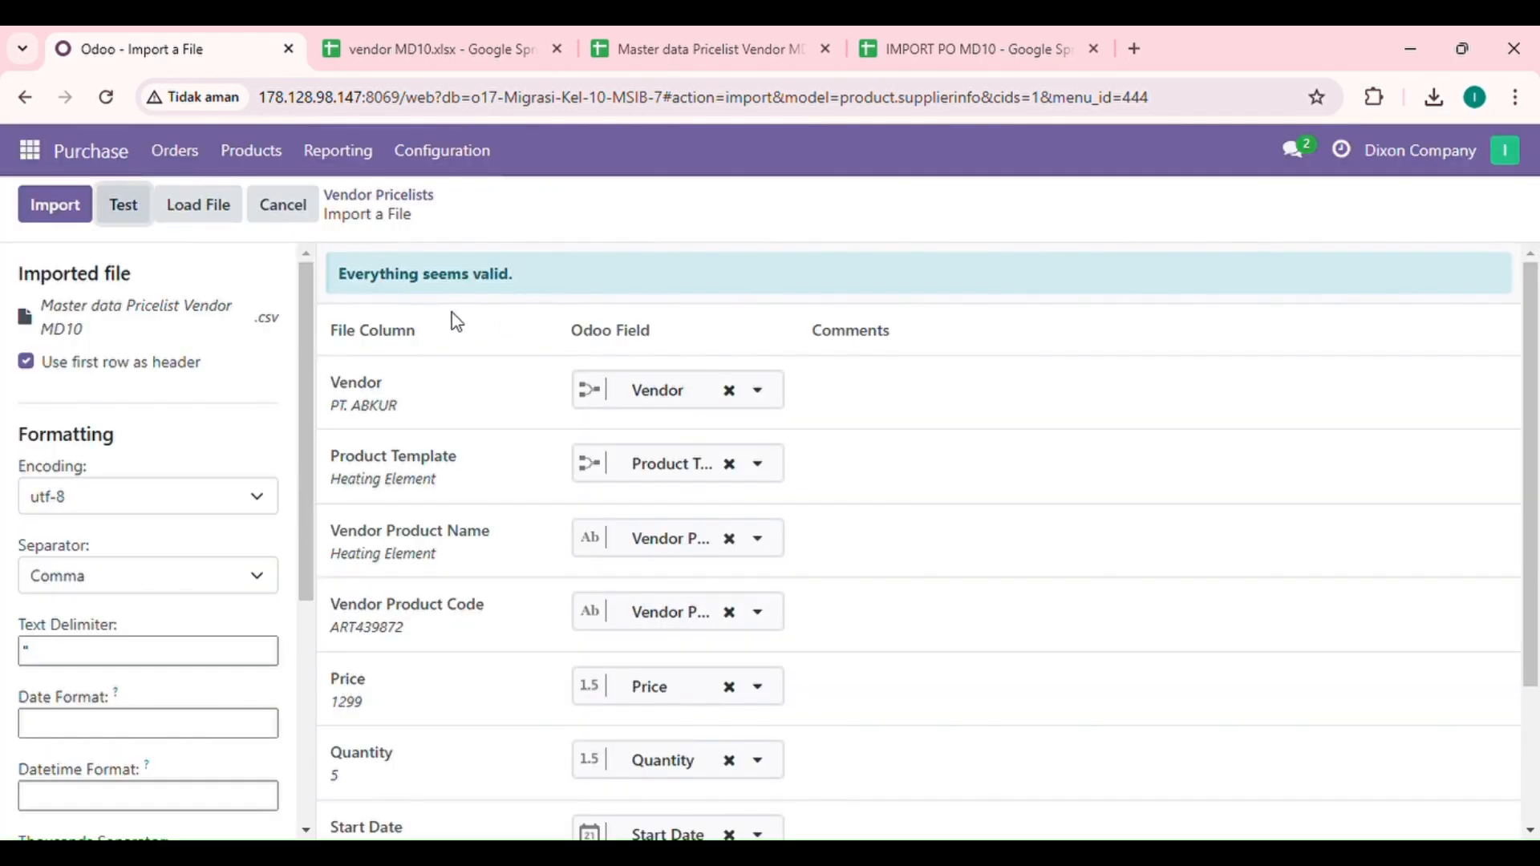
{"action": "scroll", "coordinate": [491, 578], "scroll_direction": "down", "scroll_amount": 3}
{"action": "scroll", "coordinate": [494, 579], "scroll_direction": "up", "scroll_amount": 3}
{"action": "left_click", "coordinate": [55, 206]}
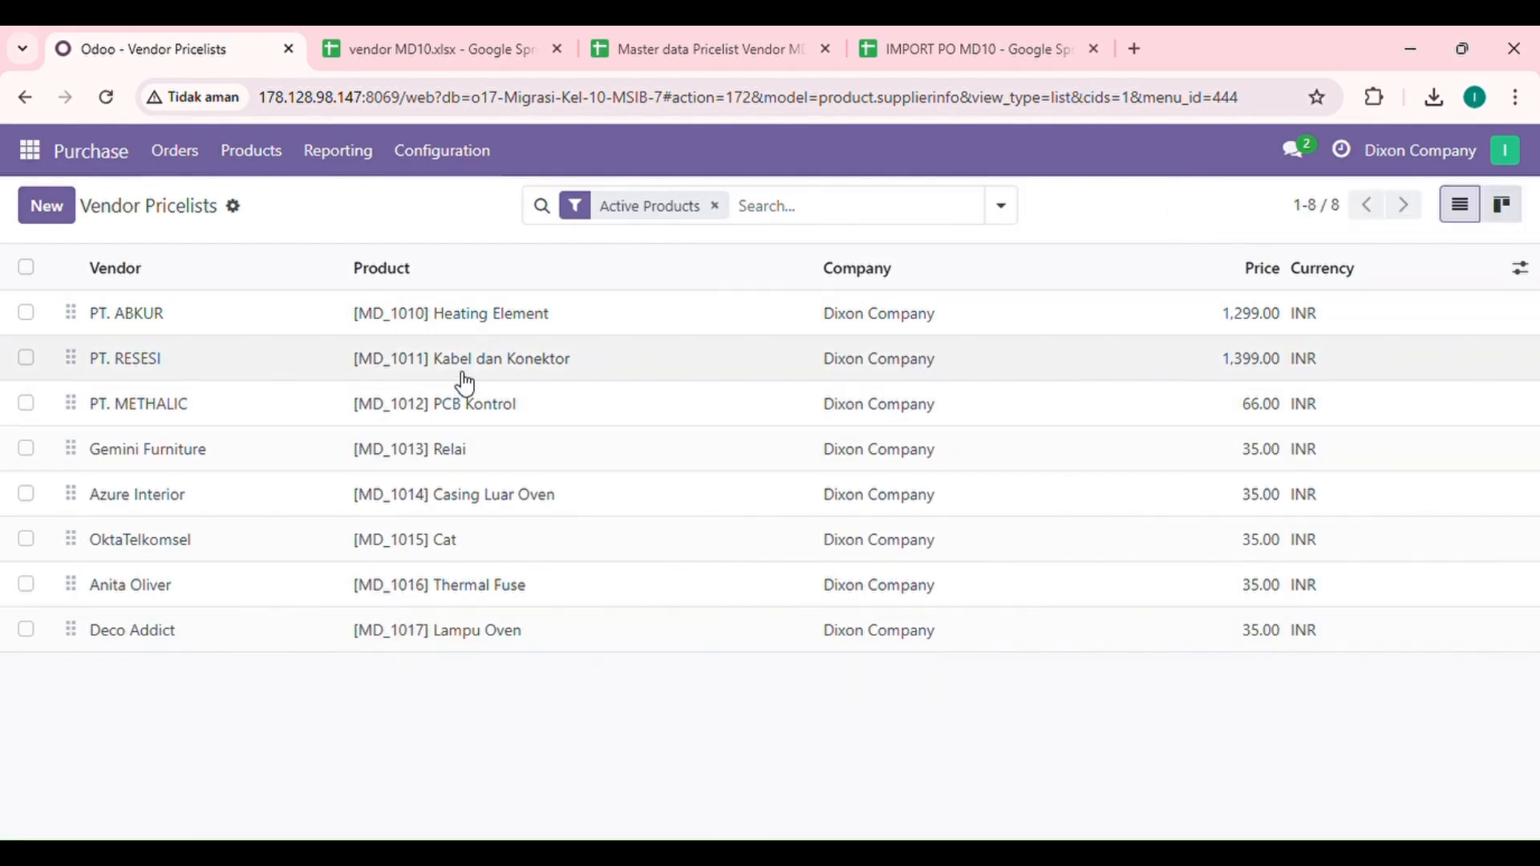
Step: Sort the vendor pricelists by currency, then open the empty Requests for Quotation list
{"action": "left_click", "coordinate": [1323, 268]}
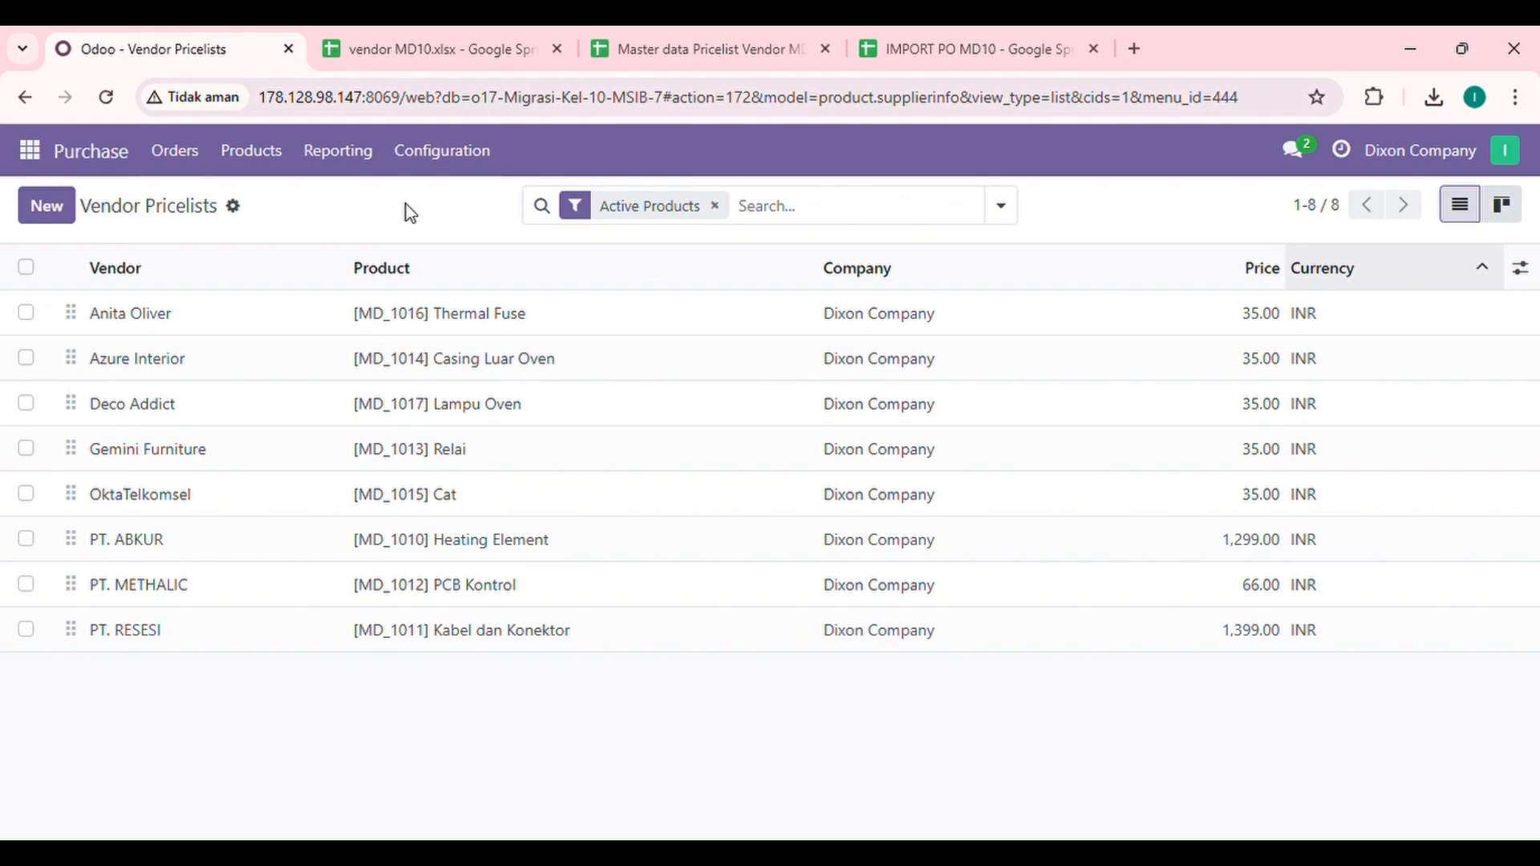
{"action": "left_click", "coordinate": [87, 160]}
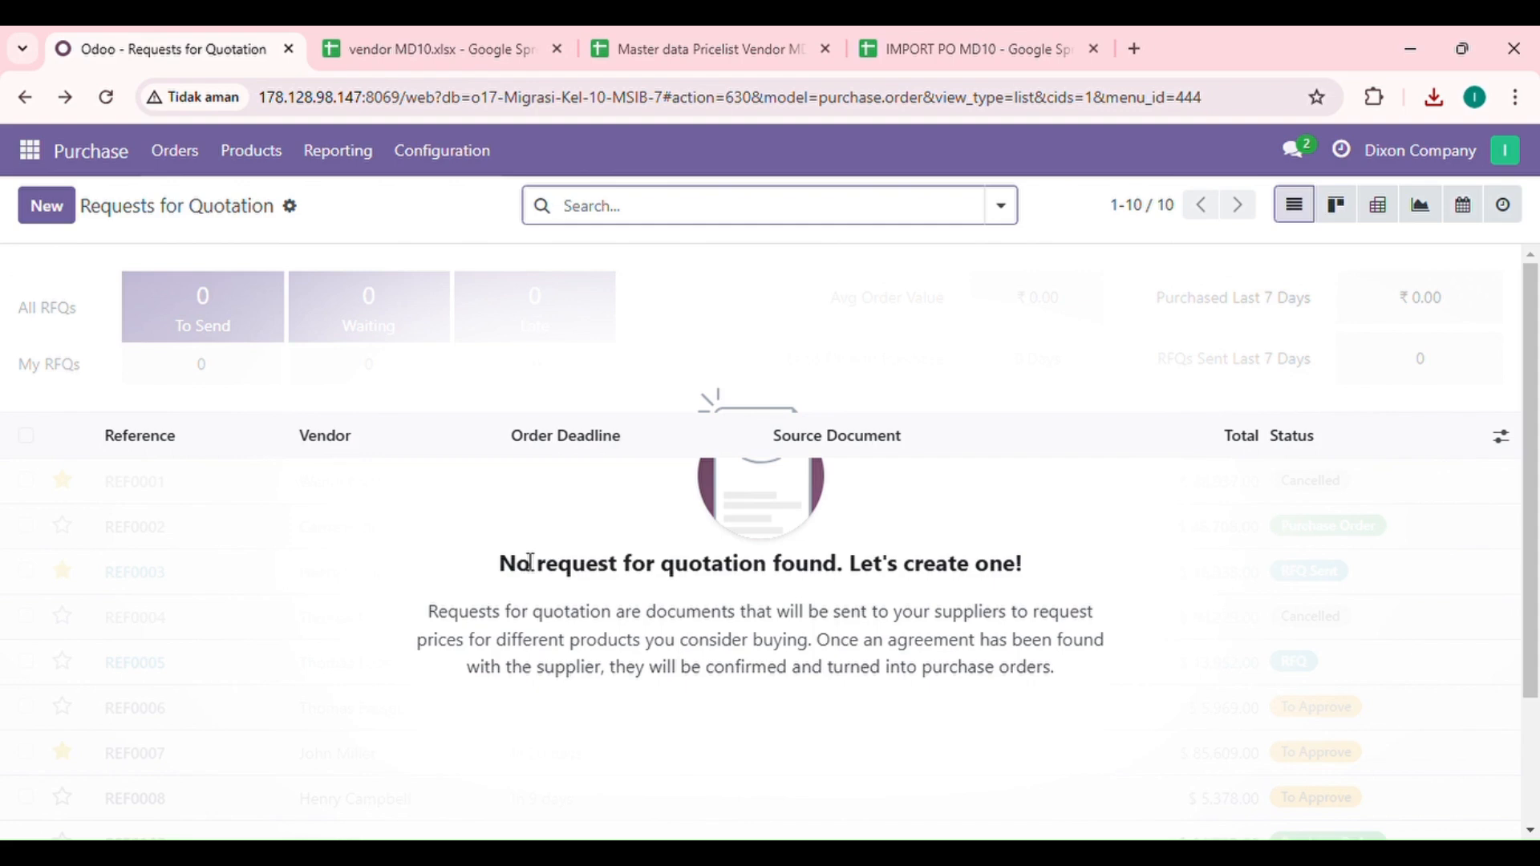
{"action": "left_click", "coordinate": [976, 56]}
{"action": "left_click", "coordinate": [513, 522]}
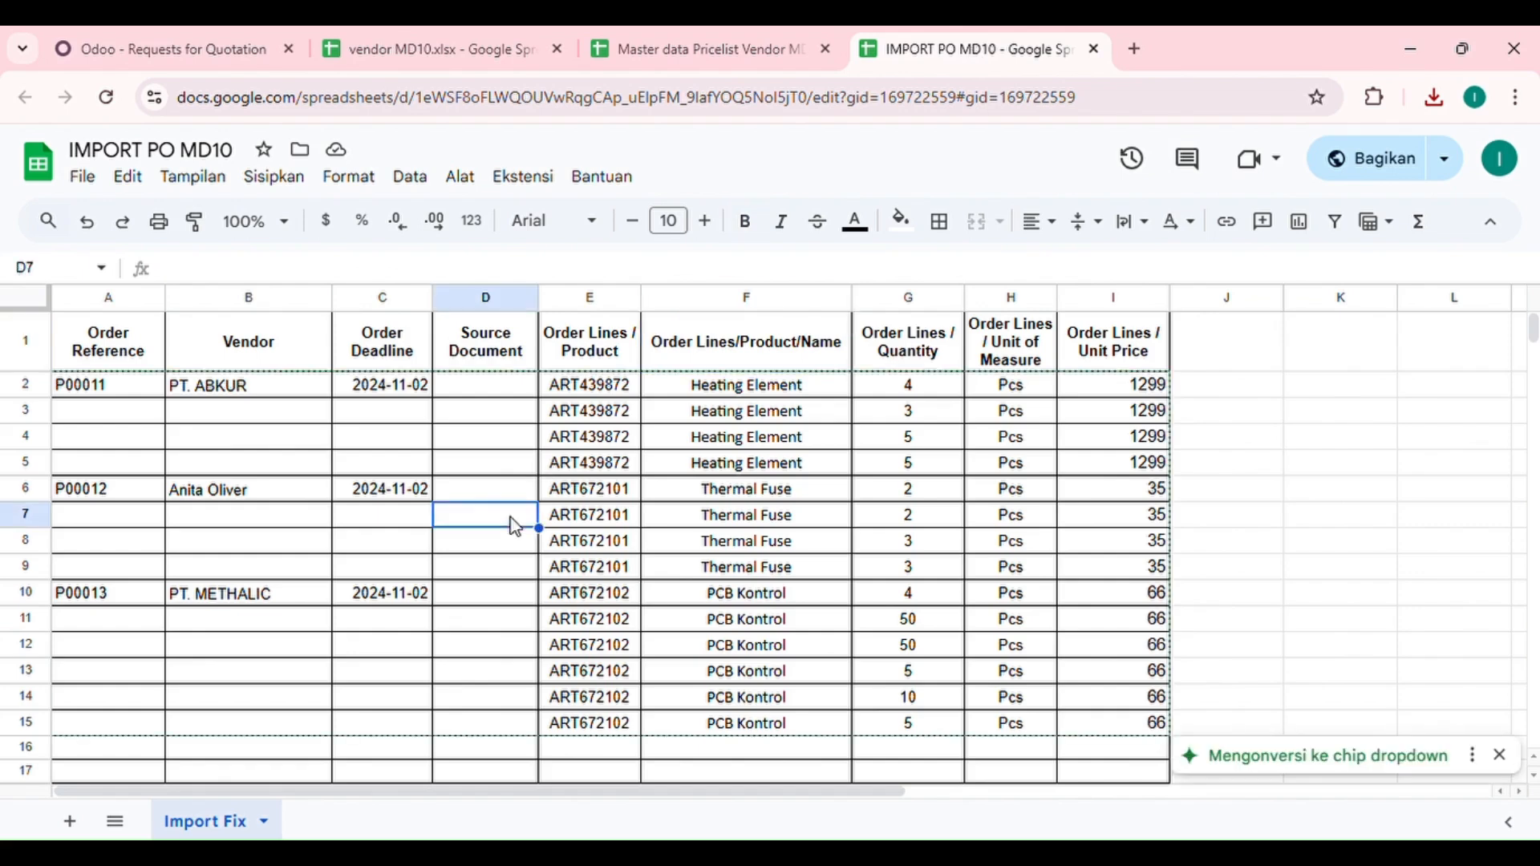
{"action": "left_click", "coordinate": [66, 357]}
{"action": "left_click", "coordinate": [251, 337]}
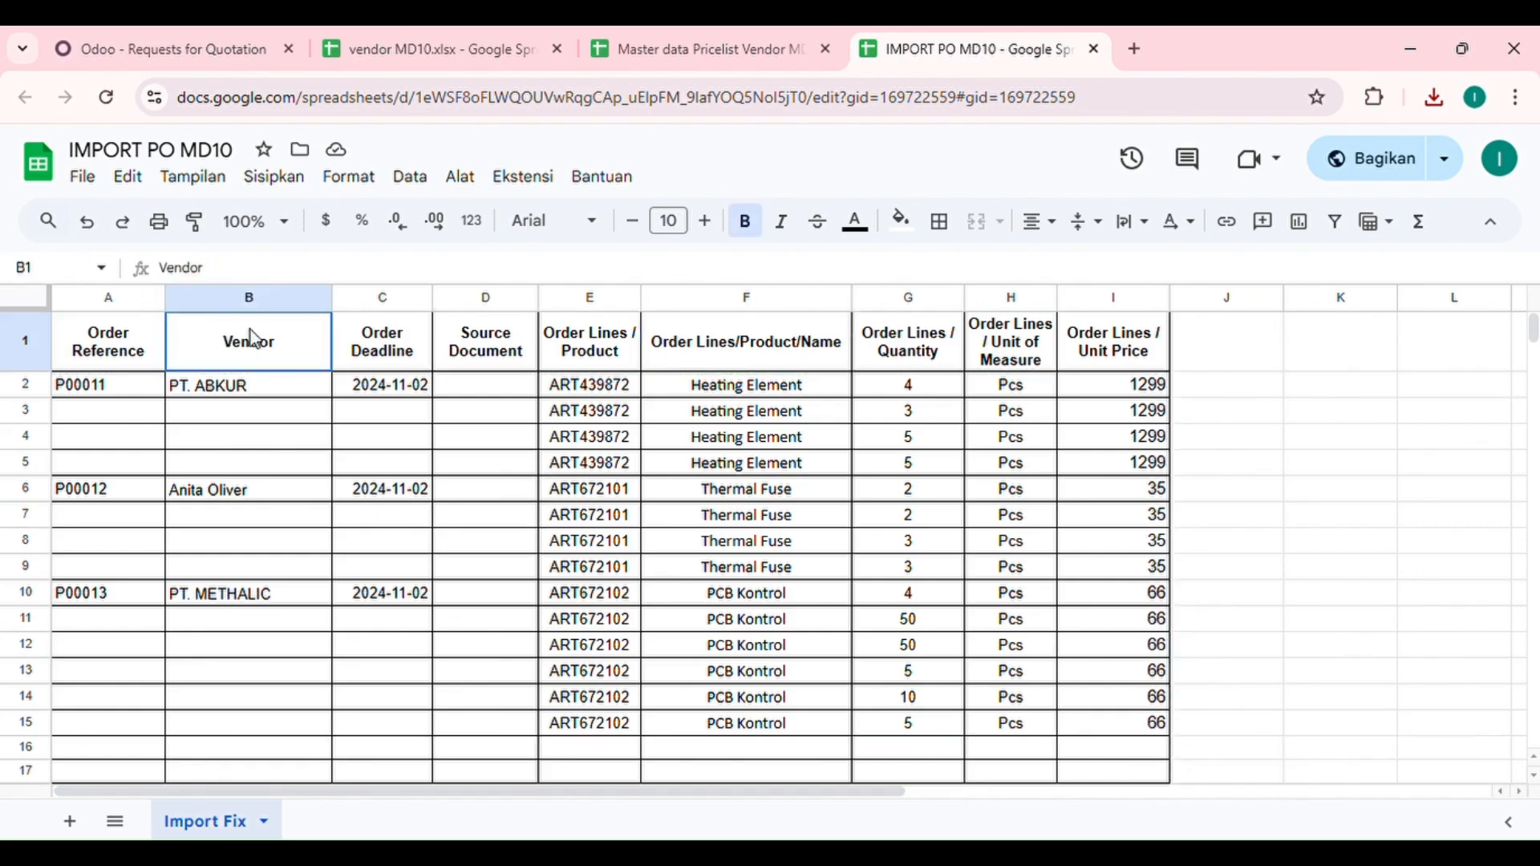
{"action": "left_click", "coordinate": [397, 348]}
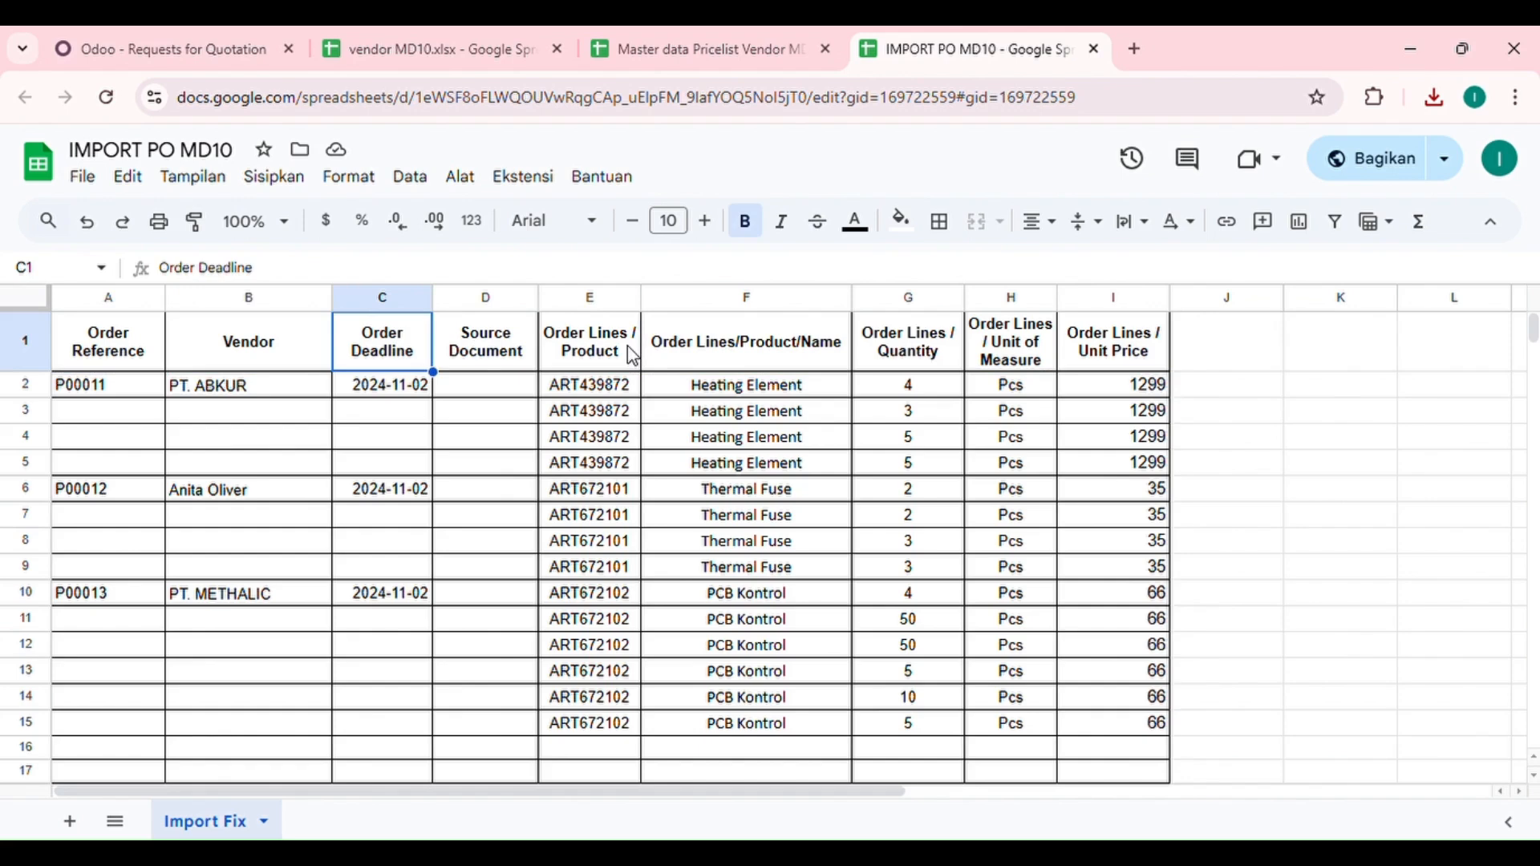
{"action": "left_click", "coordinate": [772, 358]}
{"action": "left_click", "coordinate": [938, 351]}
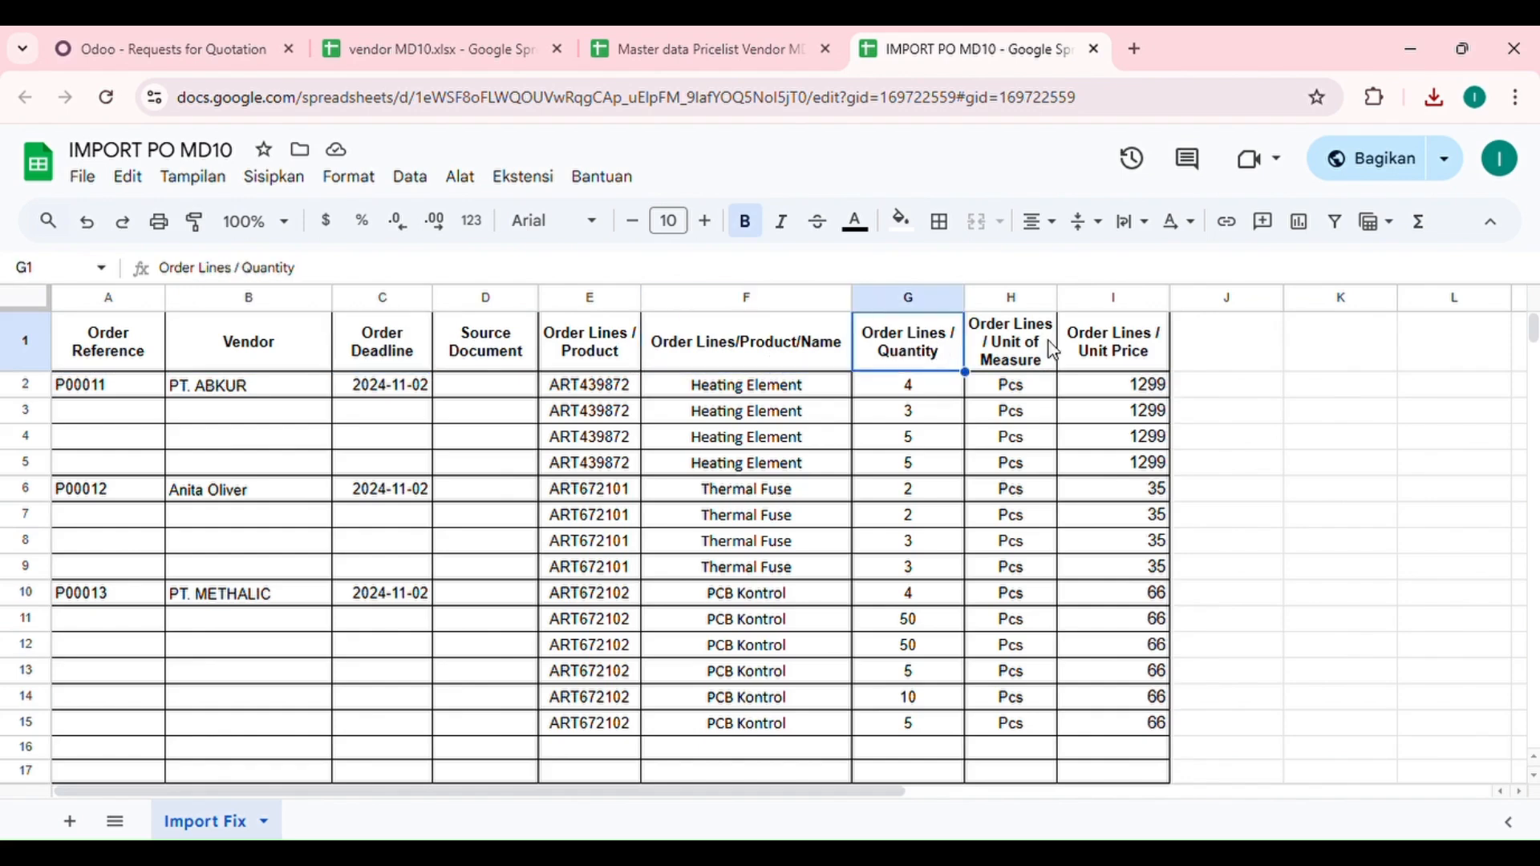
{"action": "left_click", "coordinate": [1123, 353]}
{"action": "left_click", "coordinate": [159, 40]}
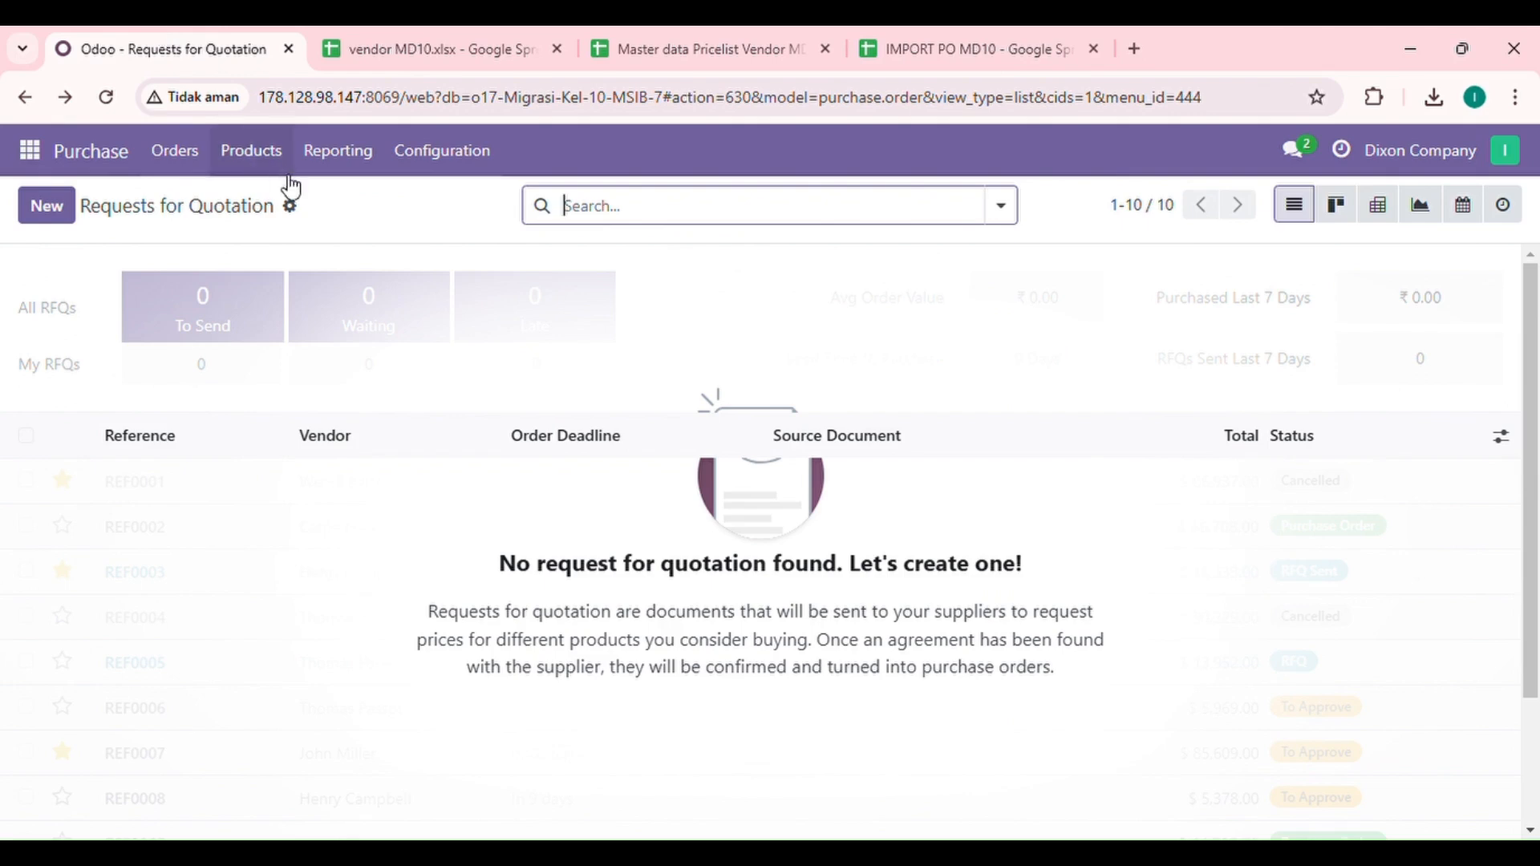
Step: Upload IMPORT PO MD10 - Import Fix (2) into the quotation importer
{"action": "left_click", "coordinate": [292, 210]}
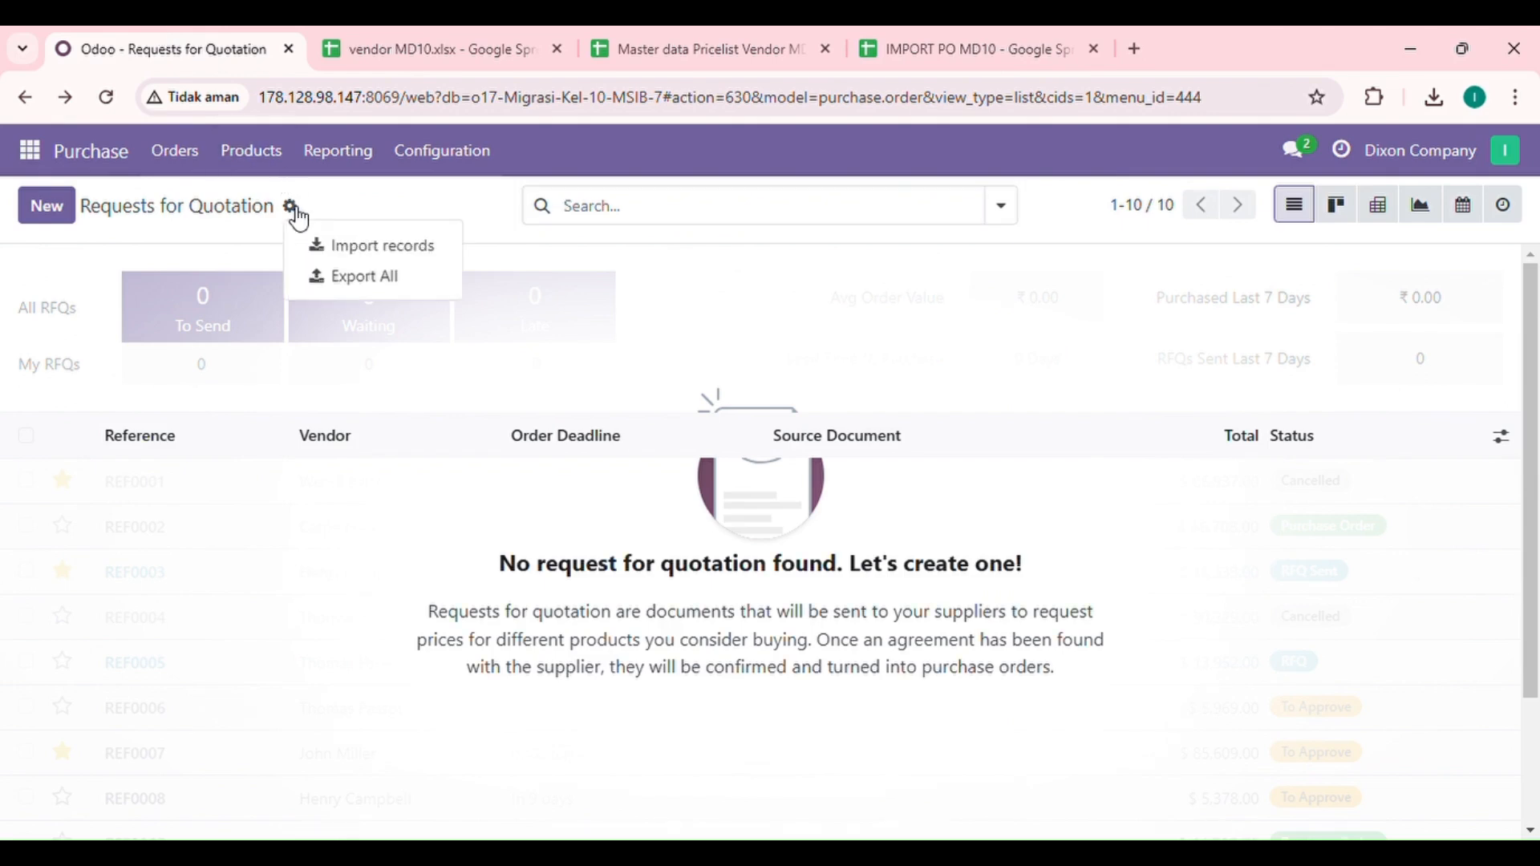
{"action": "left_click", "coordinate": [363, 247]}
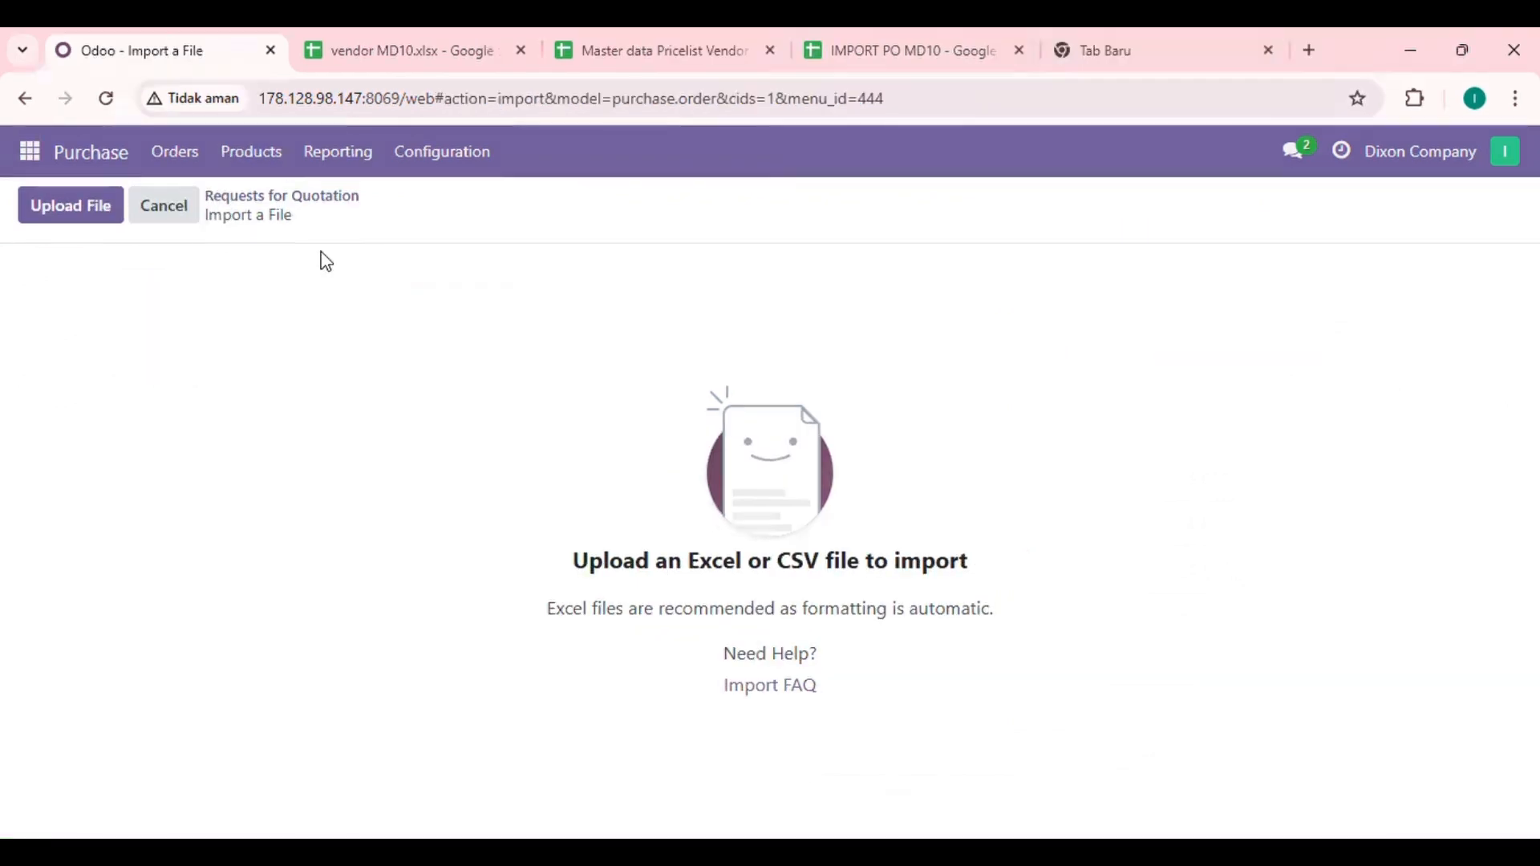
{"action": "left_click", "coordinate": [75, 210]}
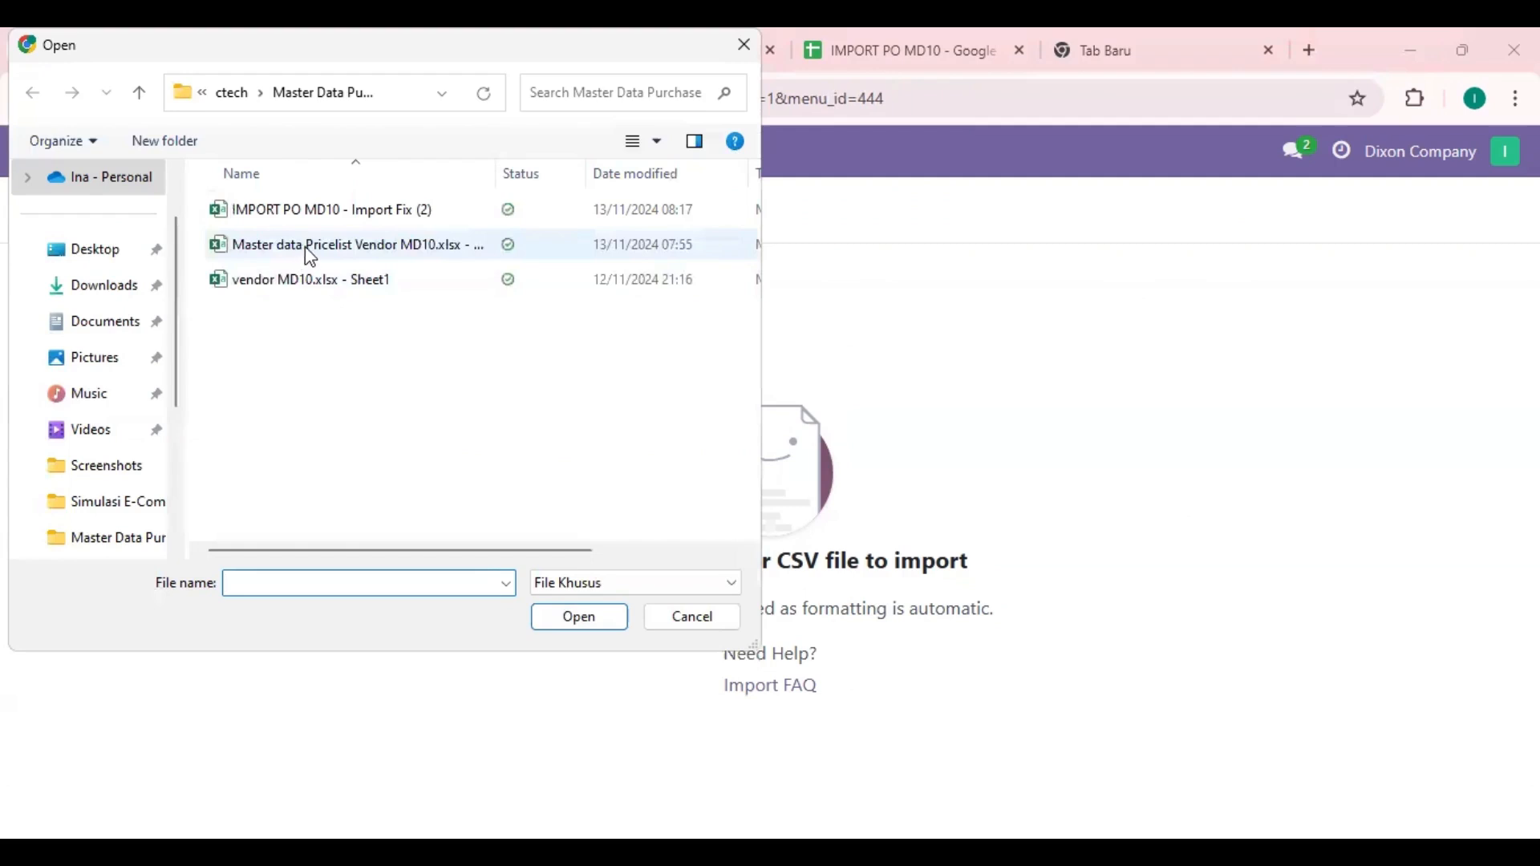
{"action": "left_click", "coordinate": [349, 215]}
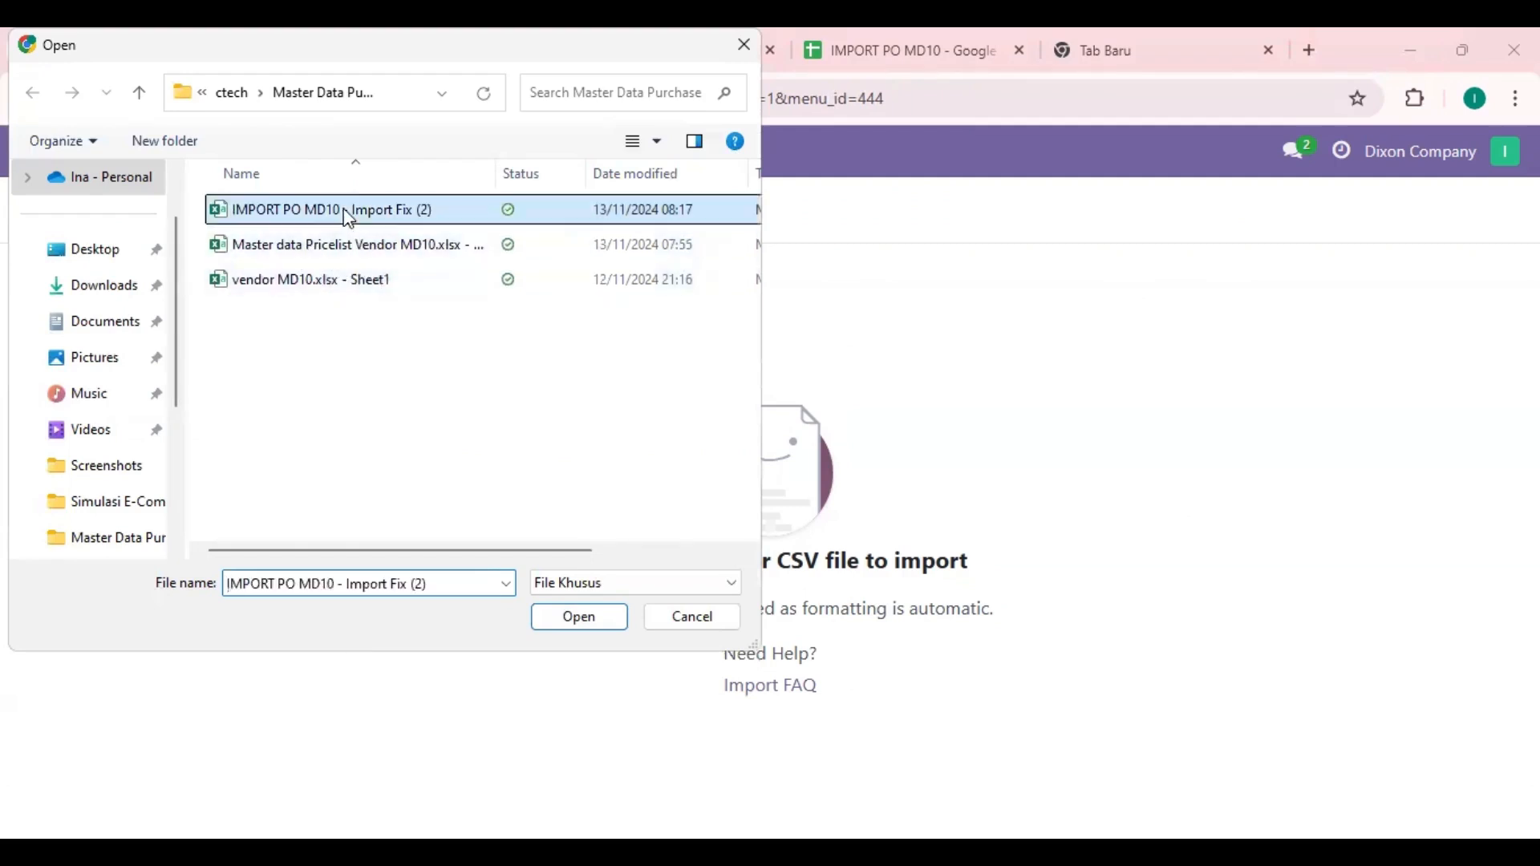
{"action": "left_click", "coordinate": [577, 619]}
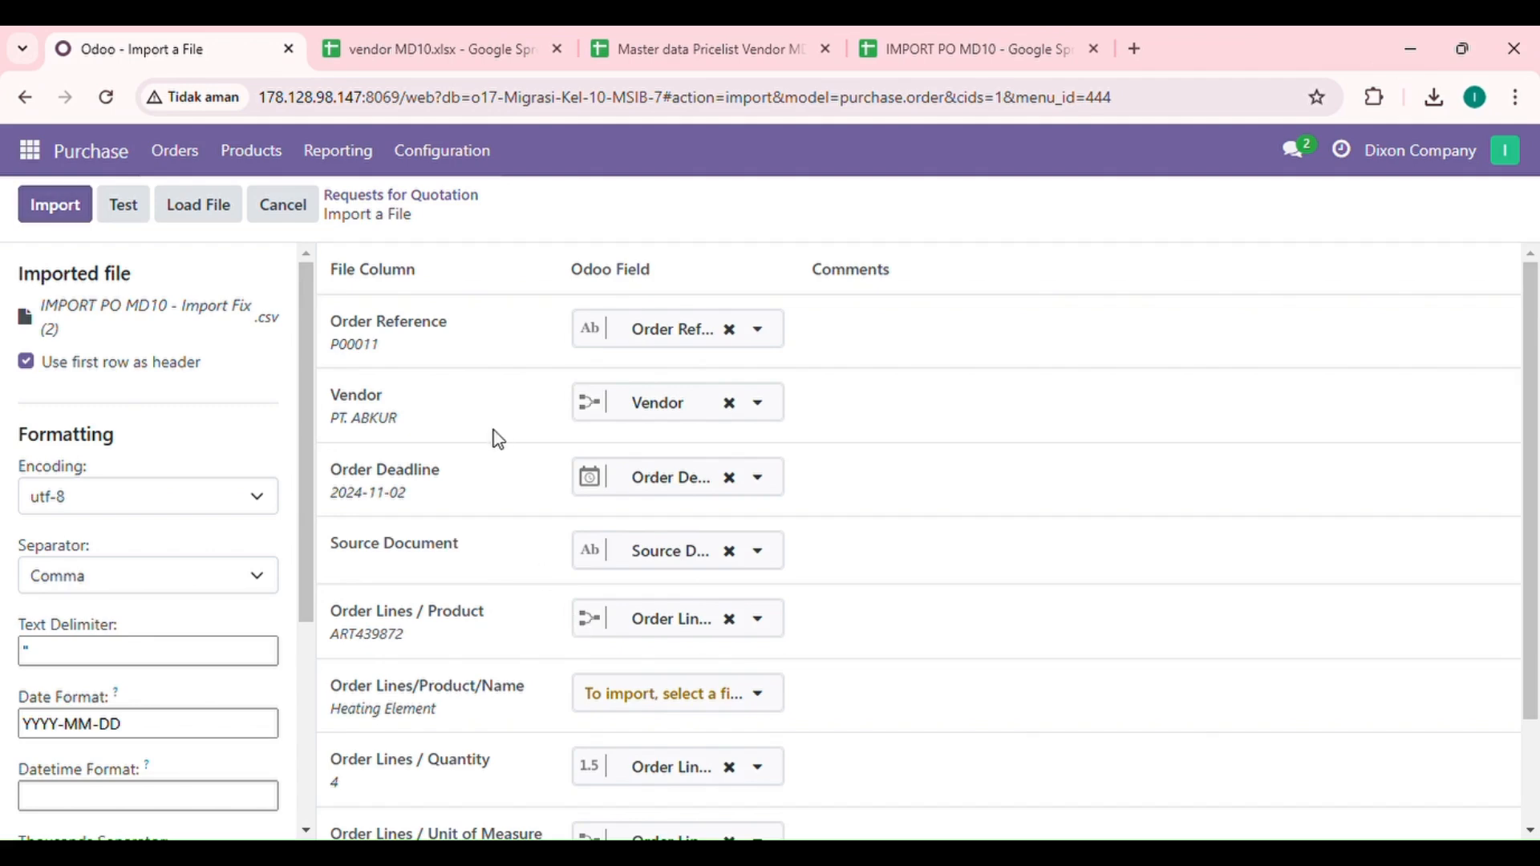
{"action": "scroll", "coordinate": [494, 439], "scroll_direction": "down", "scroll_amount": 2}
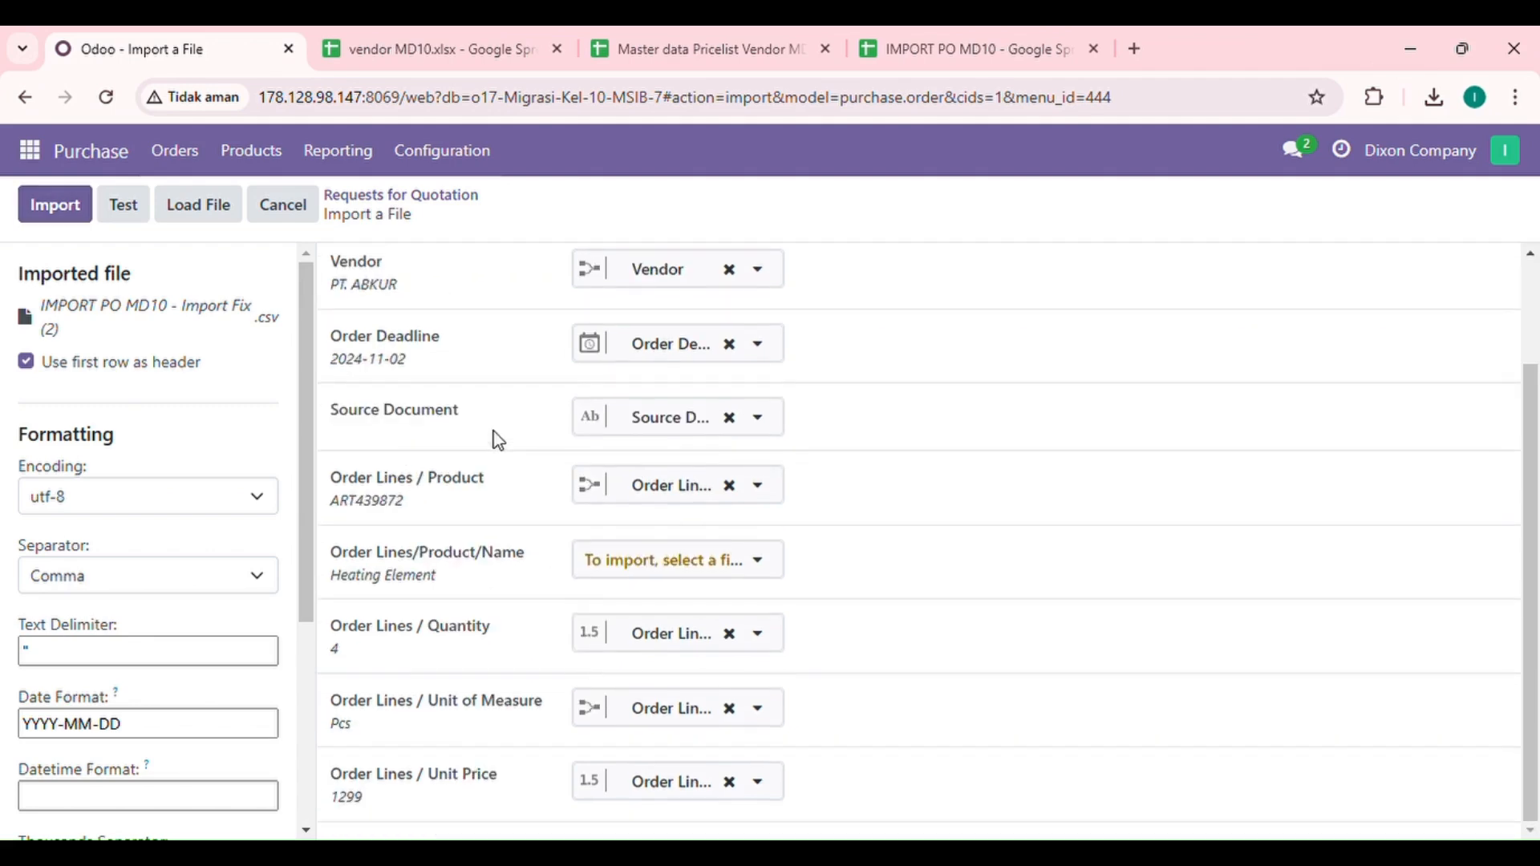
{"action": "scroll", "coordinate": [498, 440], "scroll_direction": "up", "scroll_amount": 1}
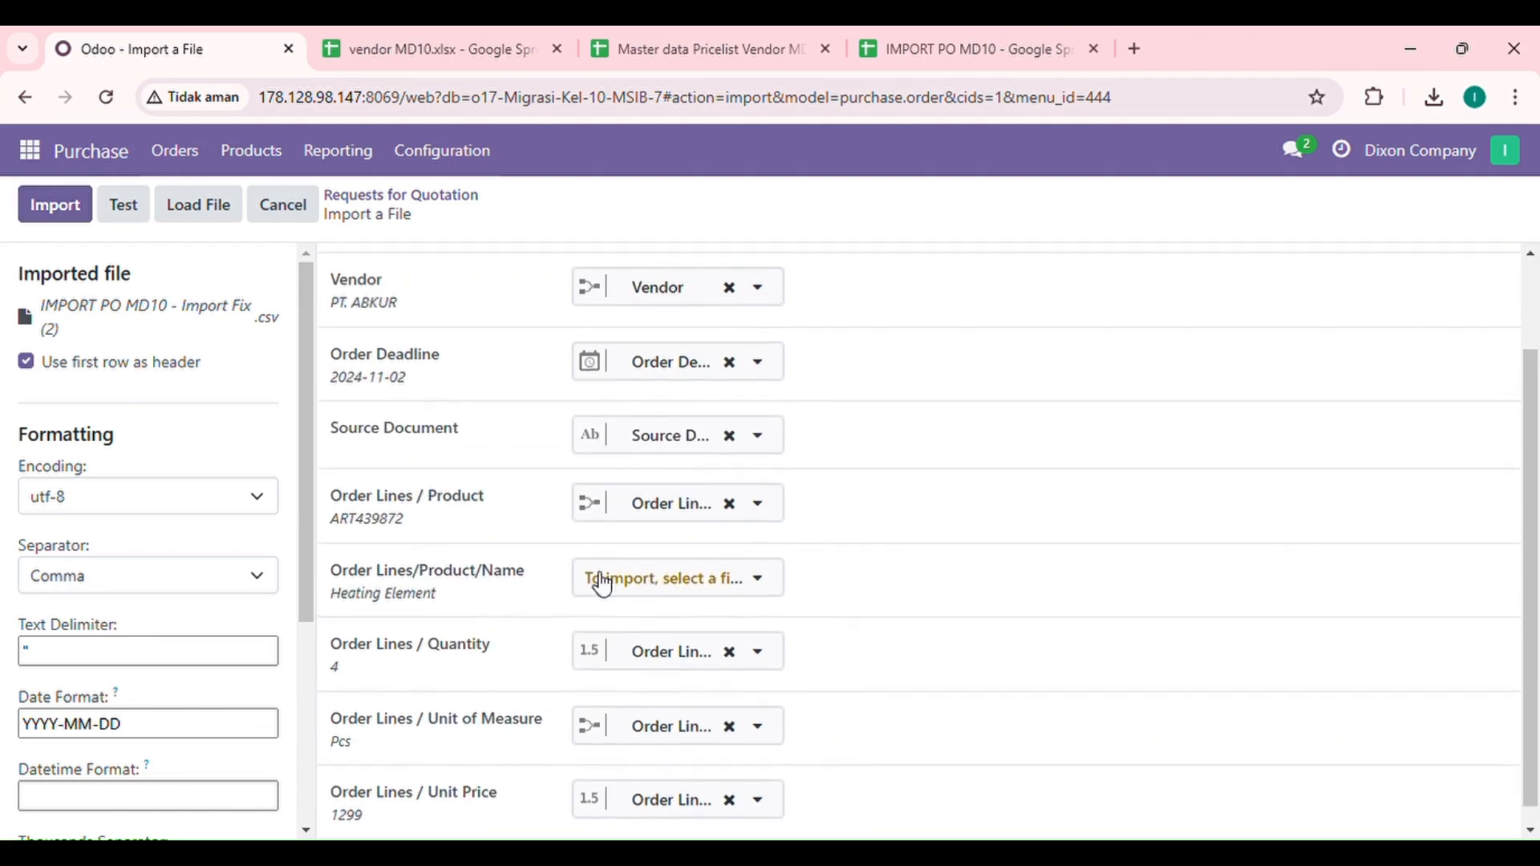
Step: Map the Order Lines/Product/Name column to the Order Lines / Product field
{"action": "left_click", "coordinate": [630, 591]}
{"action": "scroll", "coordinate": [685, 455], "scroll_direction": "down", "scroll_amount": 1}
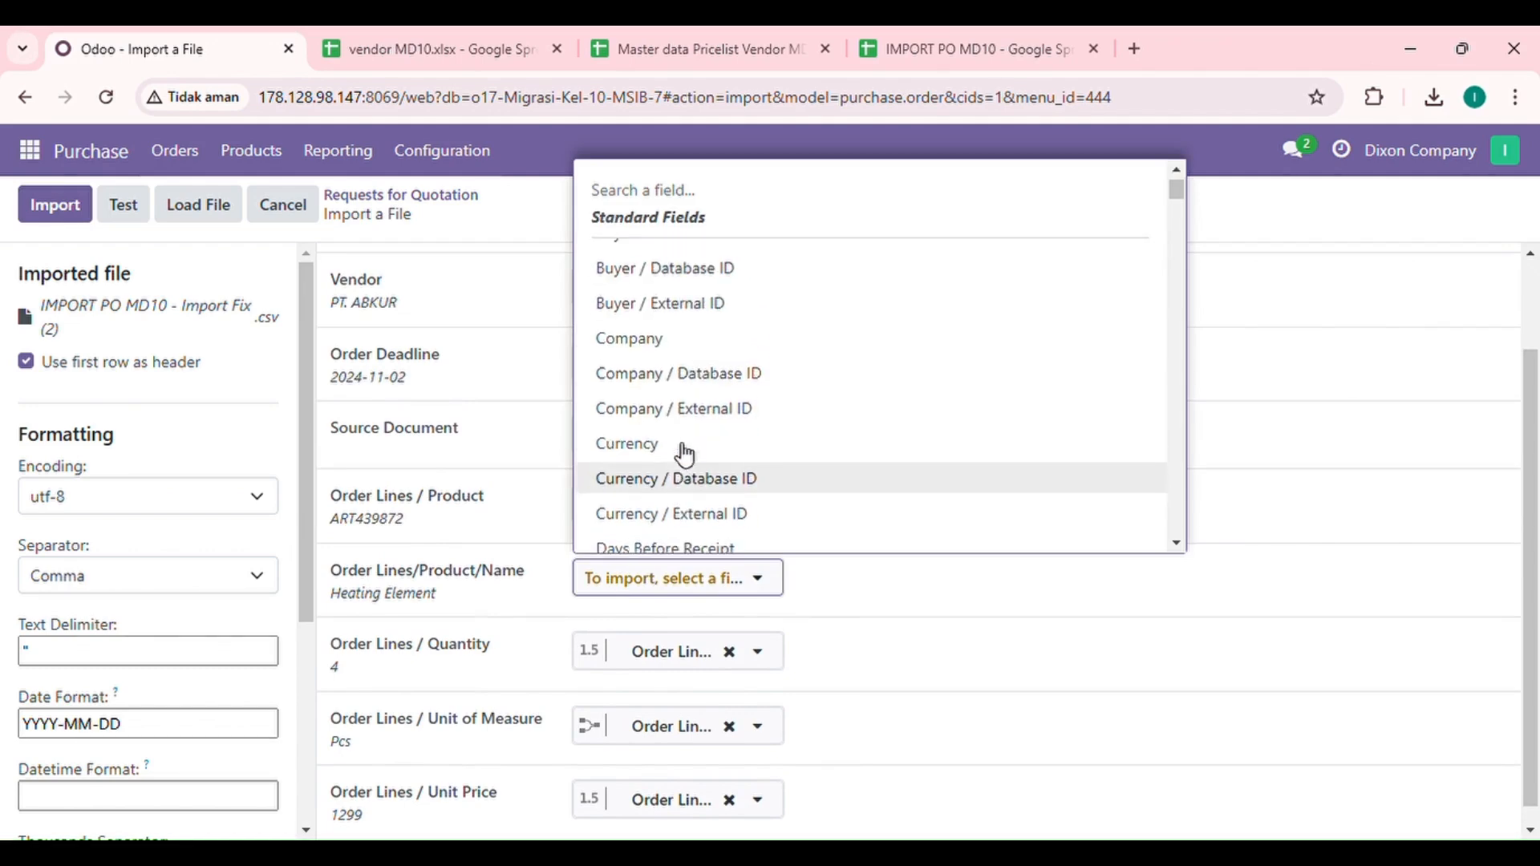
{"action": "scroll", "coordinate": [685, 455], "scroll_direction": "down", "scroll_amount": 12}
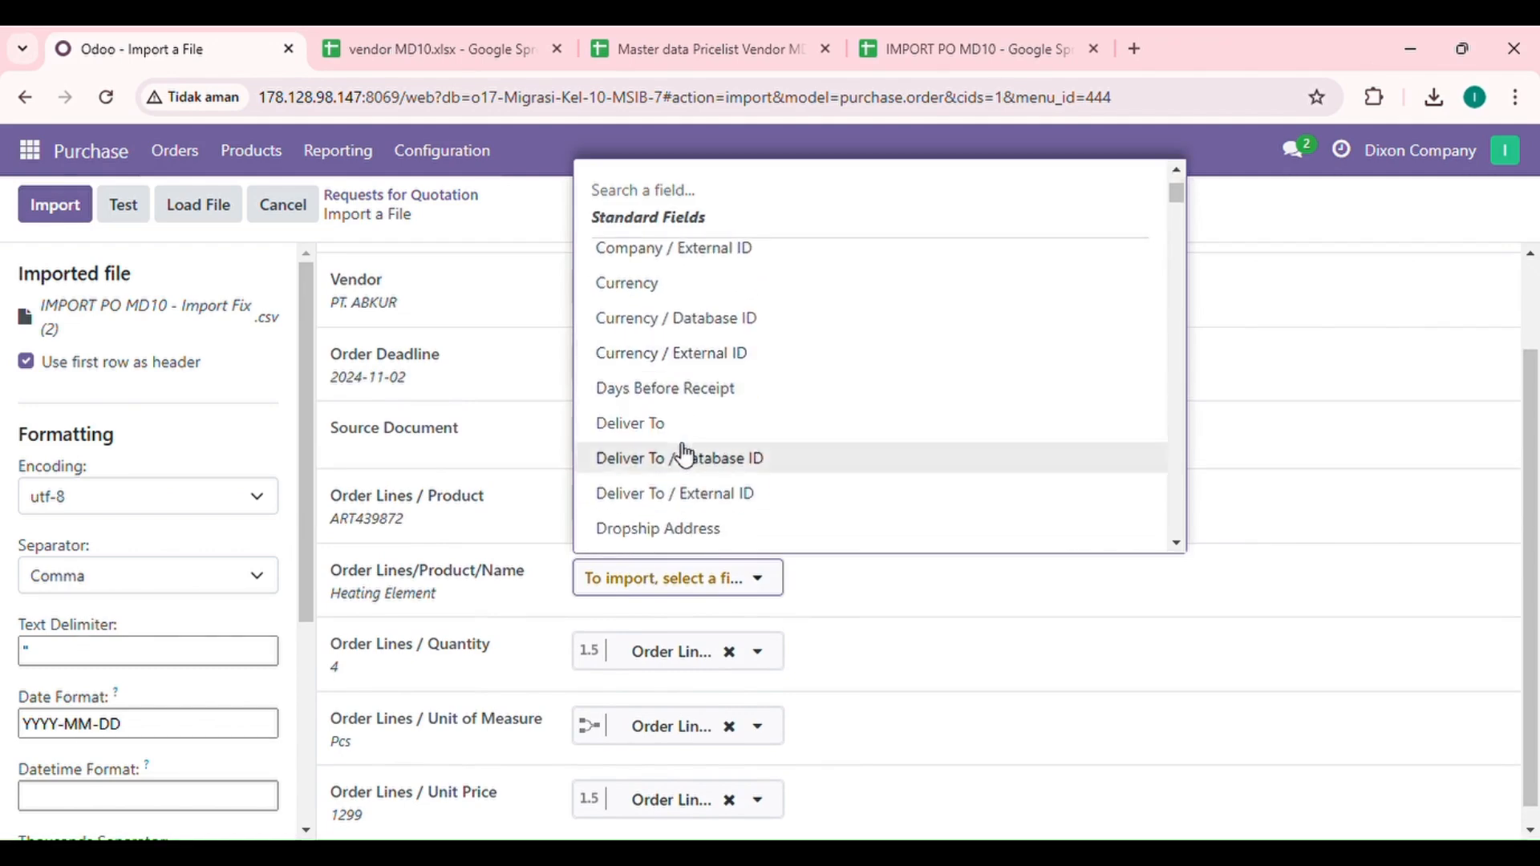
{"action": "scroll", "coordinate": [685, 455], "scroll_direction": "down", "scroll_amount": 4}
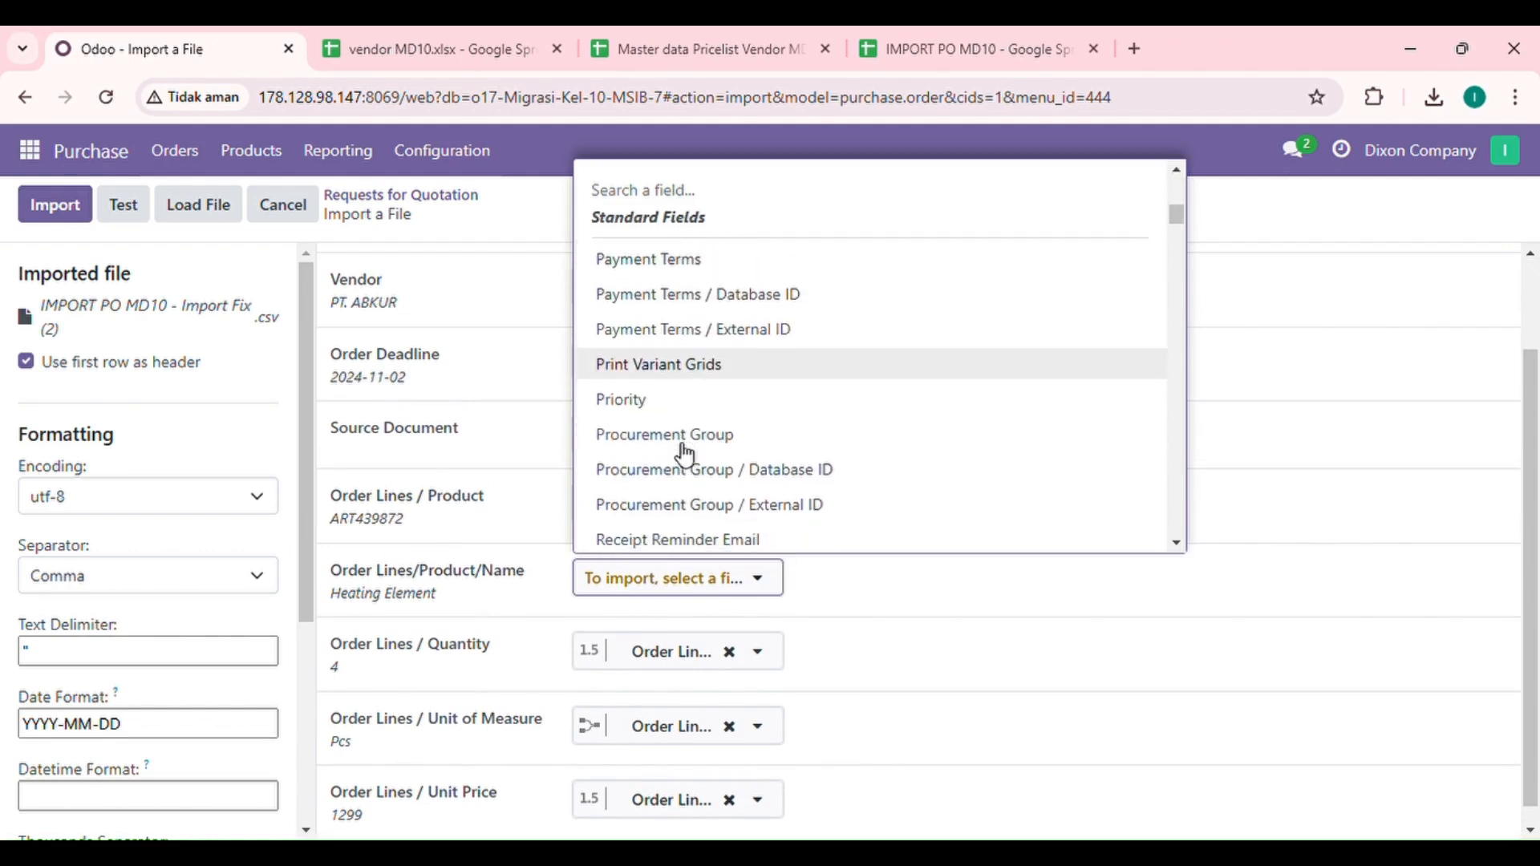
{"action": "scroll", "coordinate": [684, 450], "scroll_direction": "up", "scroll_amount": 15}
{"action": "type", "text": "prod"}
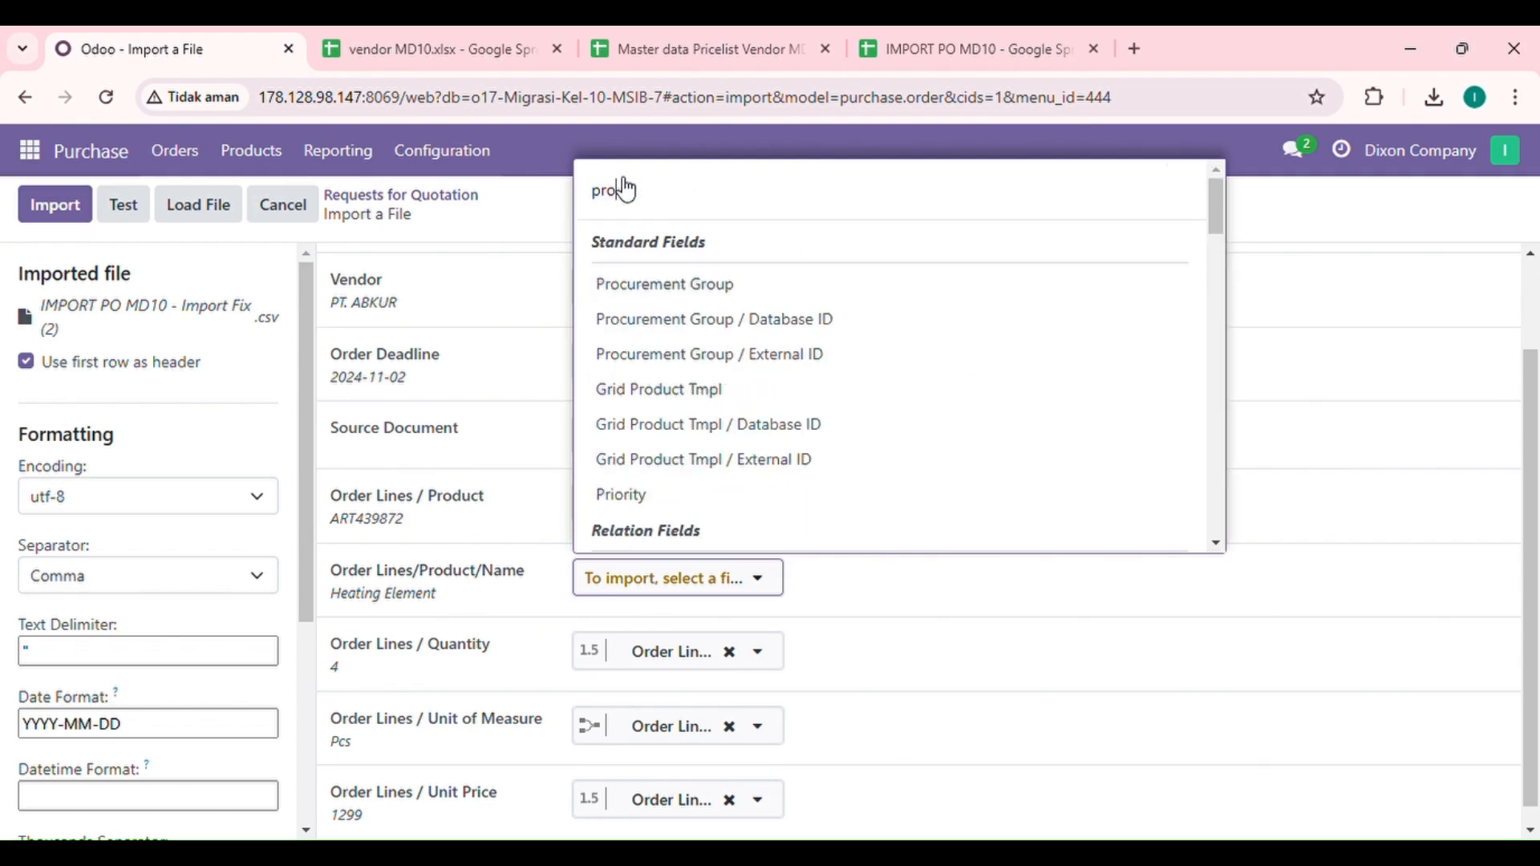
{"action": "type", "text": "uct"}
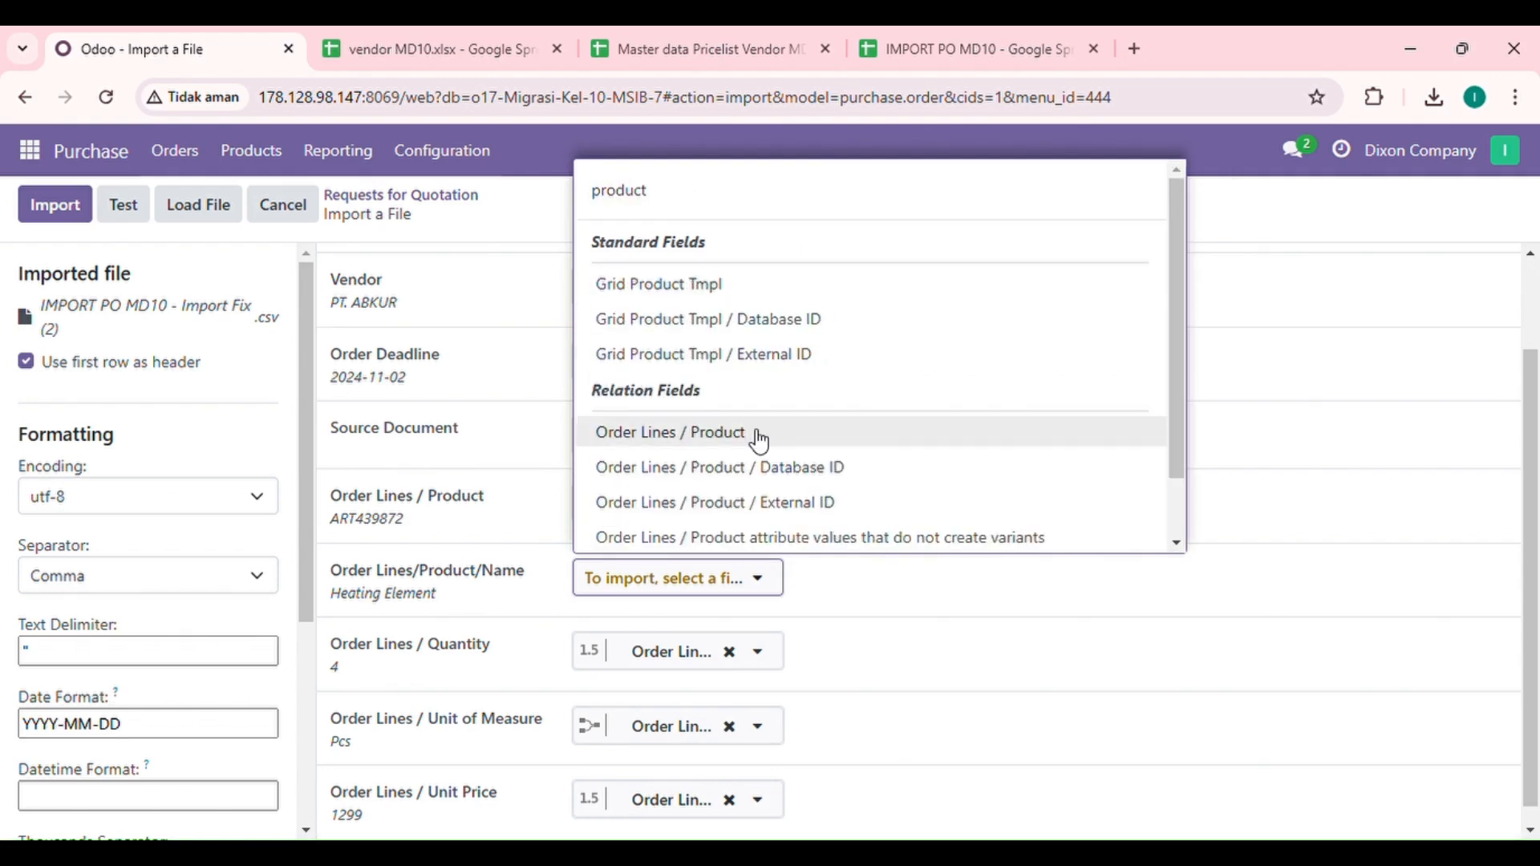
{"action": "left_click", "coordinate": [752, 443]}
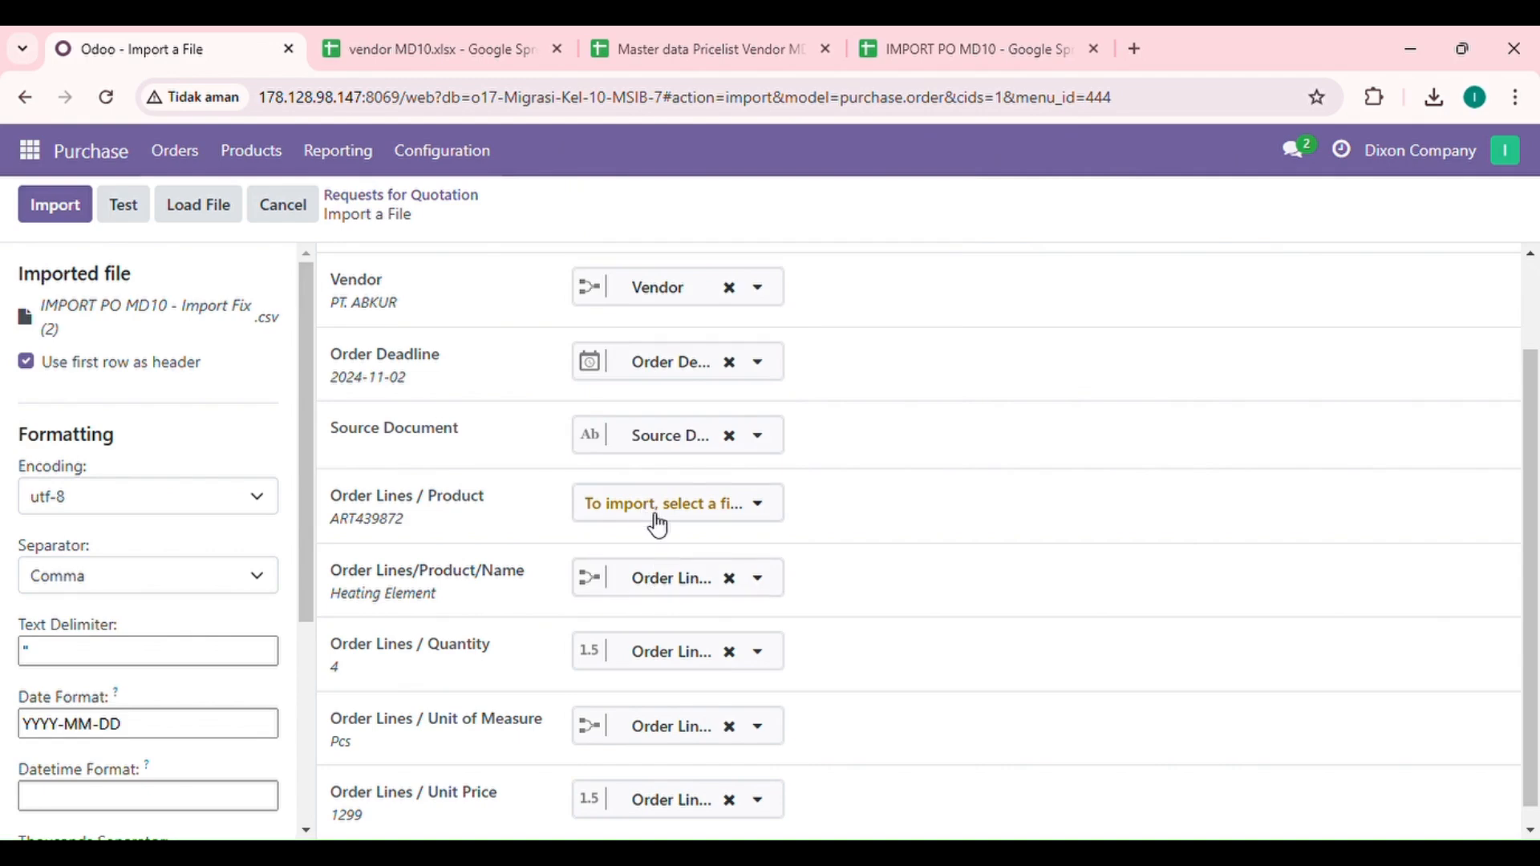
{"action": "scroll", "coordinate": [679, 531], "scroll_direction": "down", "scroll_amount": 1}
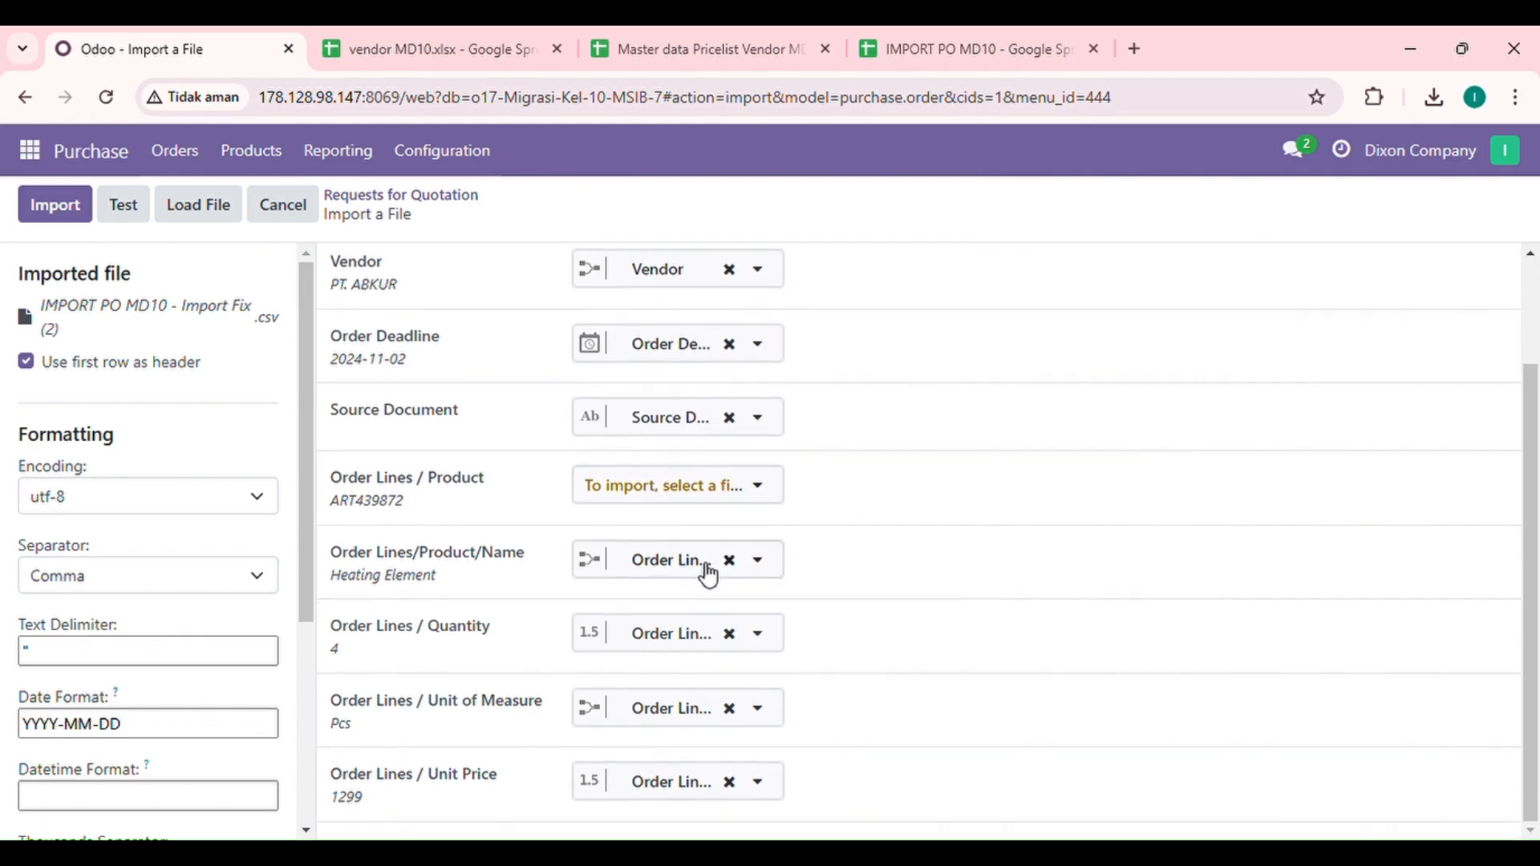
{"action": "scroll", "coordinate": [709, 576], "scroll_direction": "up", "scroll_amount": 2}
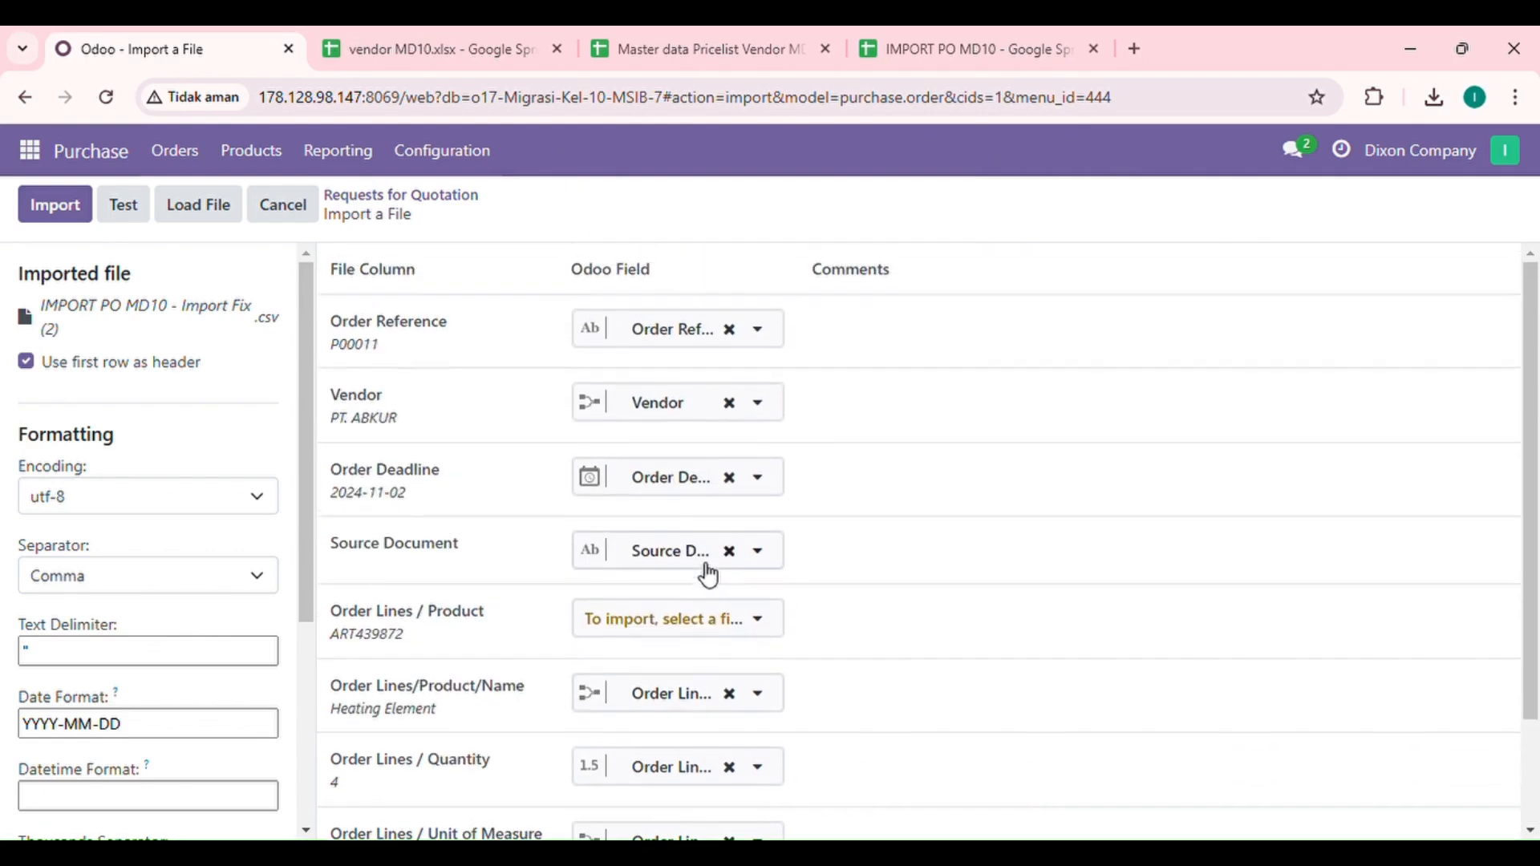
Step: Test the order file, then import quotations P00011, P00012 and P00013
{"action": "left_click", "coordinate": [124, 206]}
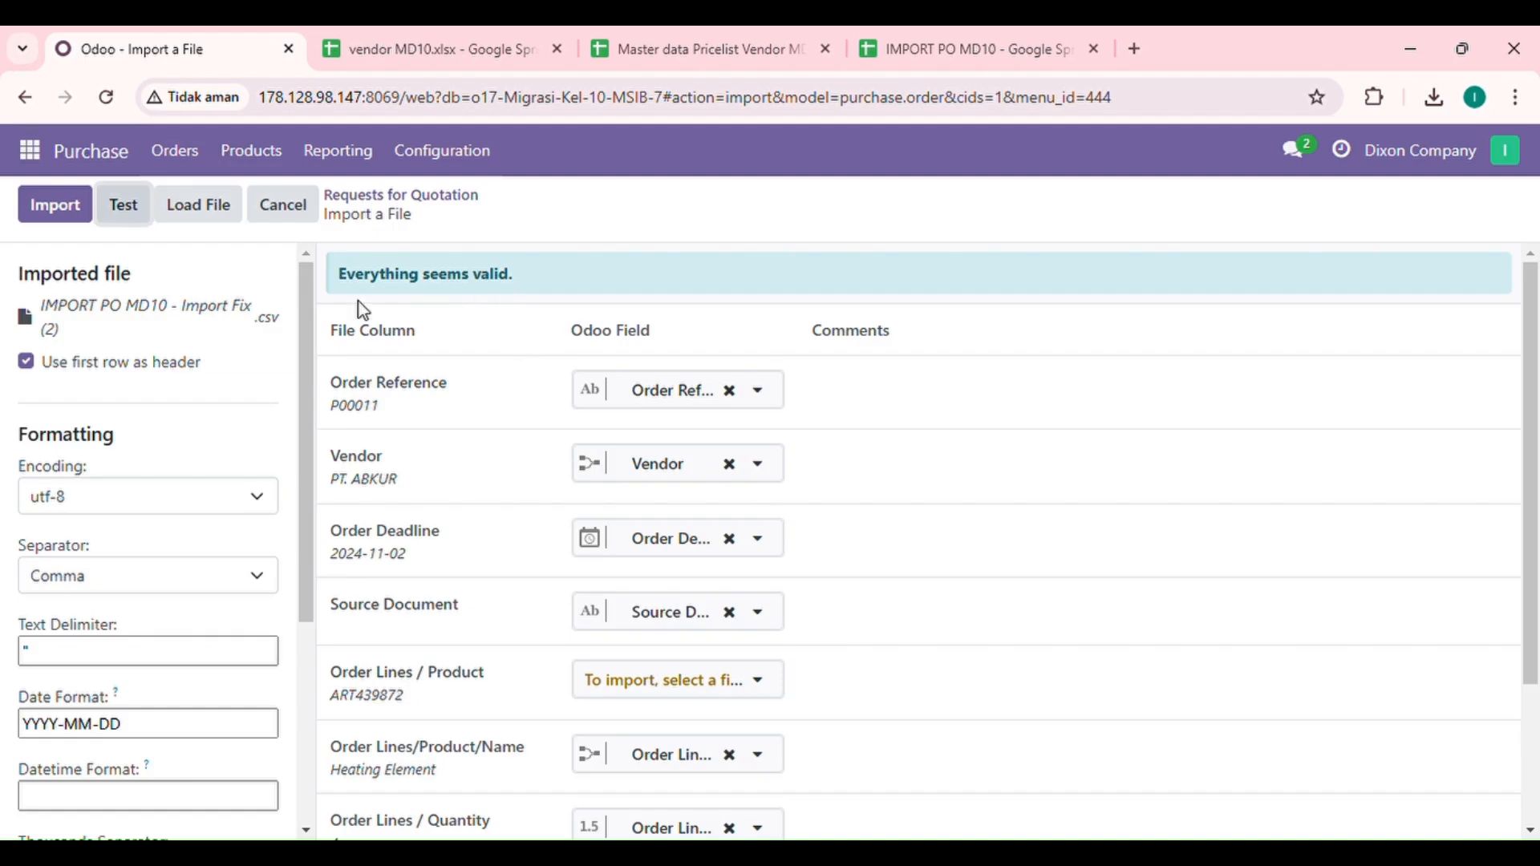
{"action": "left_click", "coordinate": [69, 210]}
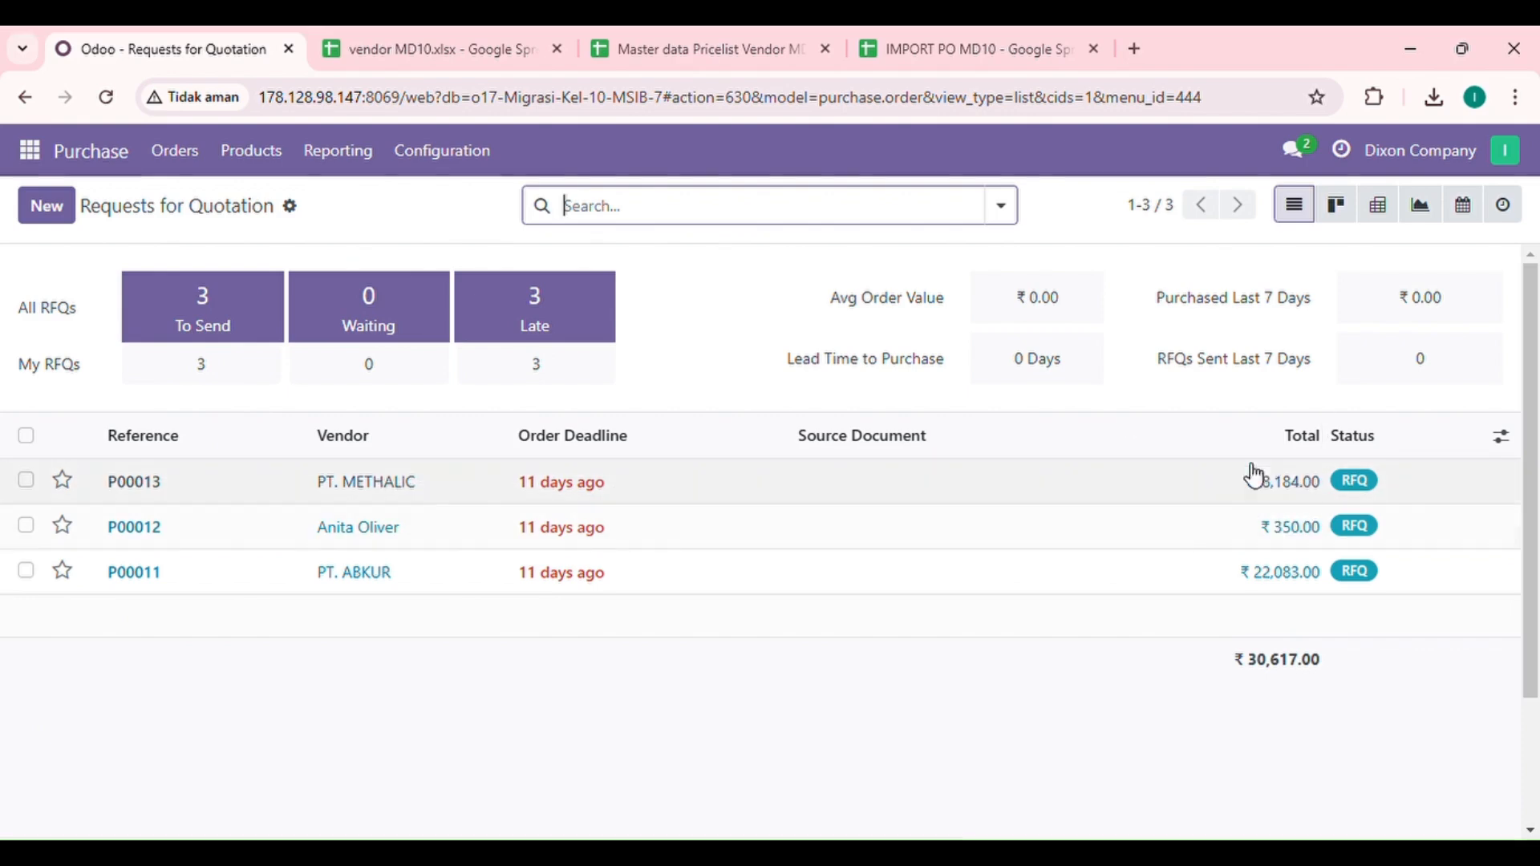
Step: Open quotation P00013 and compare it with its PCB Kontrol rows in the IMPORT PO MD10 sheet
{"action": "left_click", "coordinate": [388, 492]}
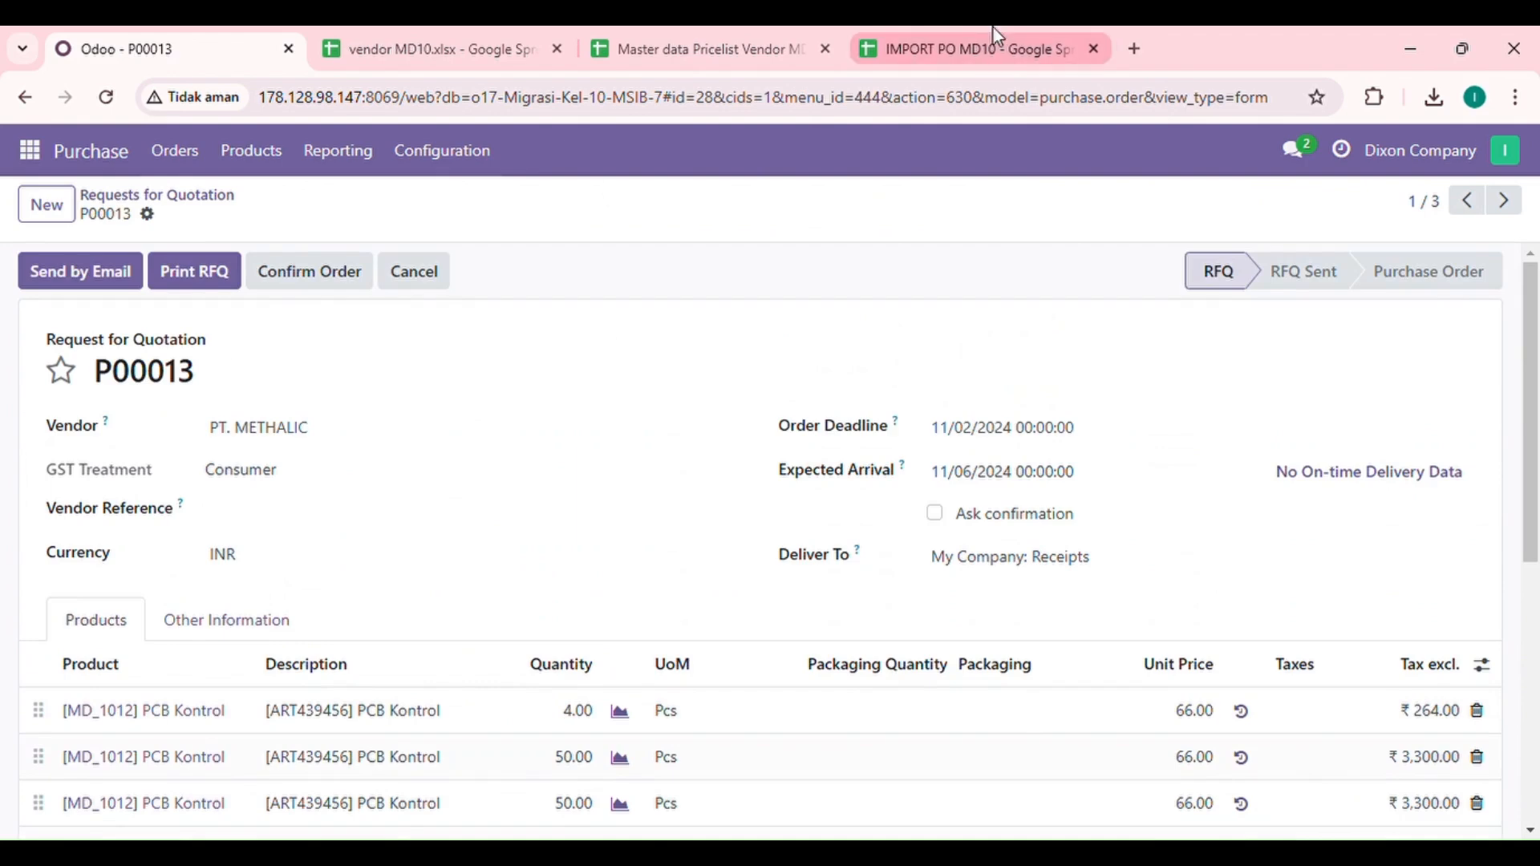
{"action": "left_click", "coordinate": [971, 48]}
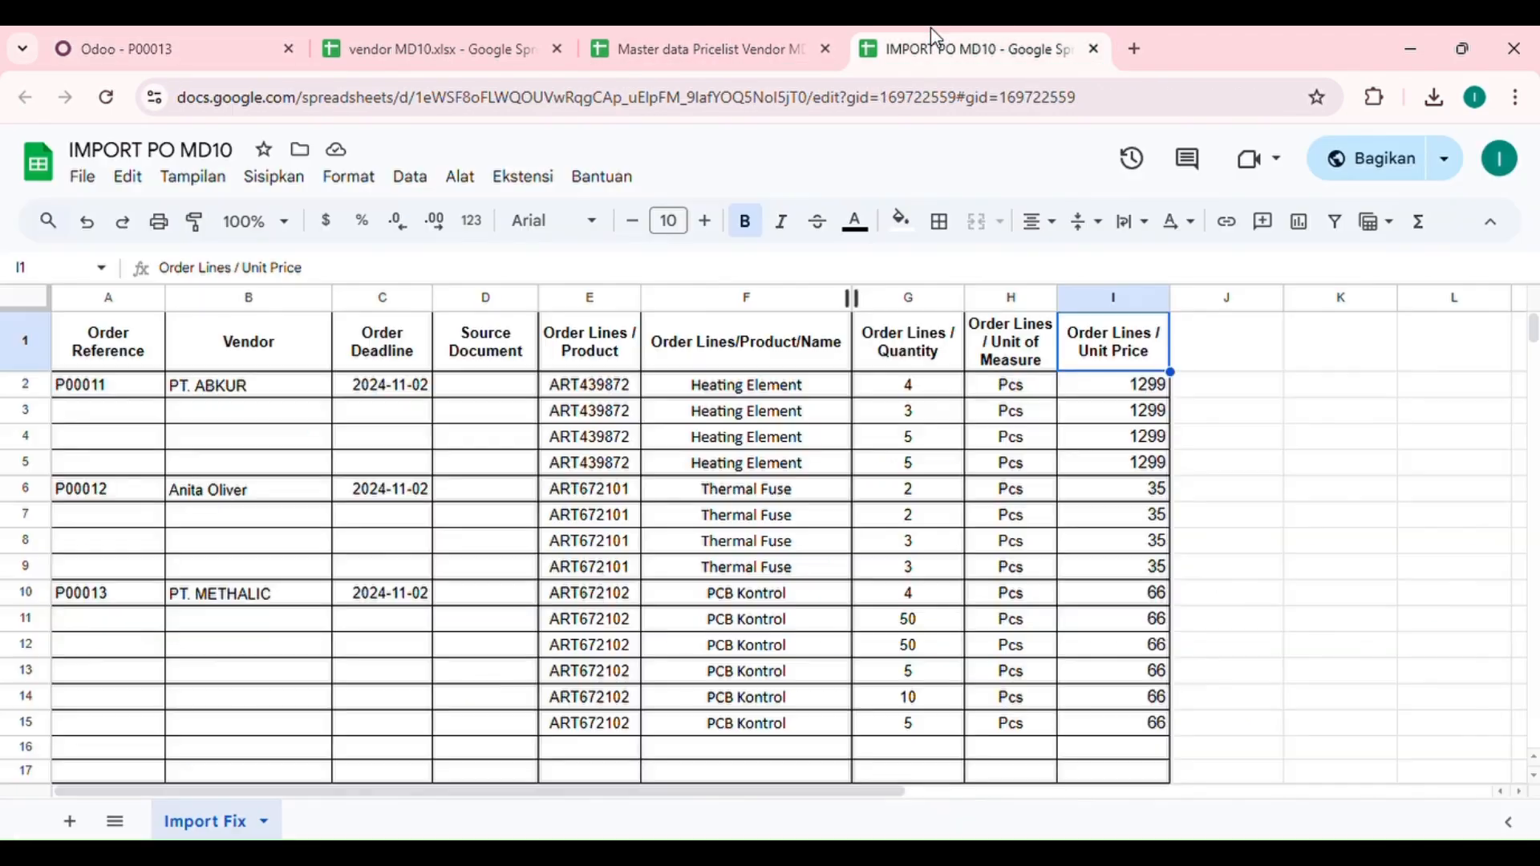
{"action": "left_click", "coordinate": [116, 591]}
{"action": "left_click", "coordinate": [214, 40]}
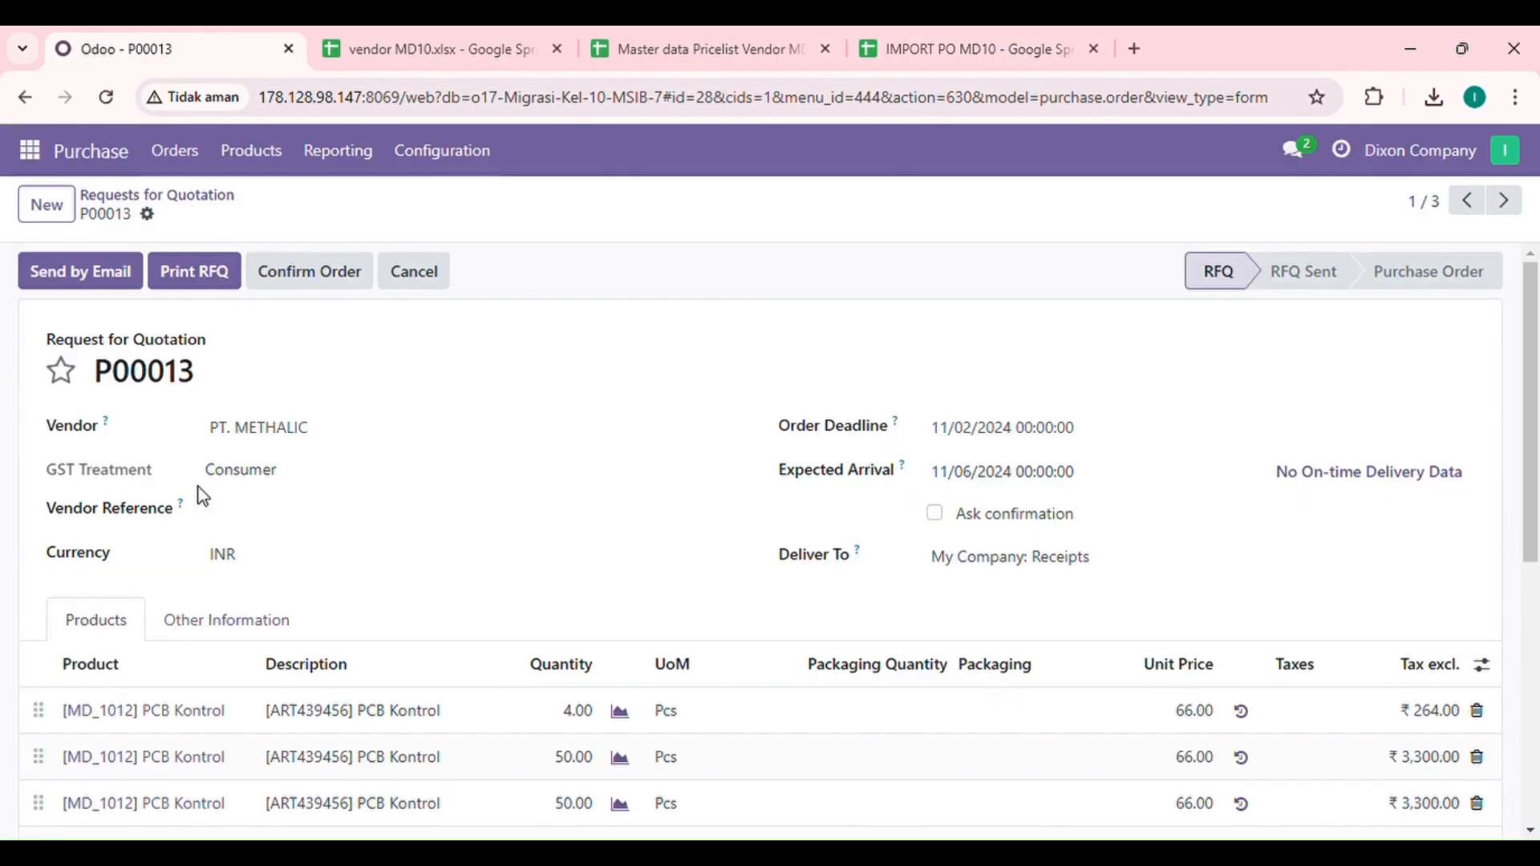
{"action": "left_click", "coordinate": [940, 44]}
{"action": "left_click", "coordinate": [738, 594]}
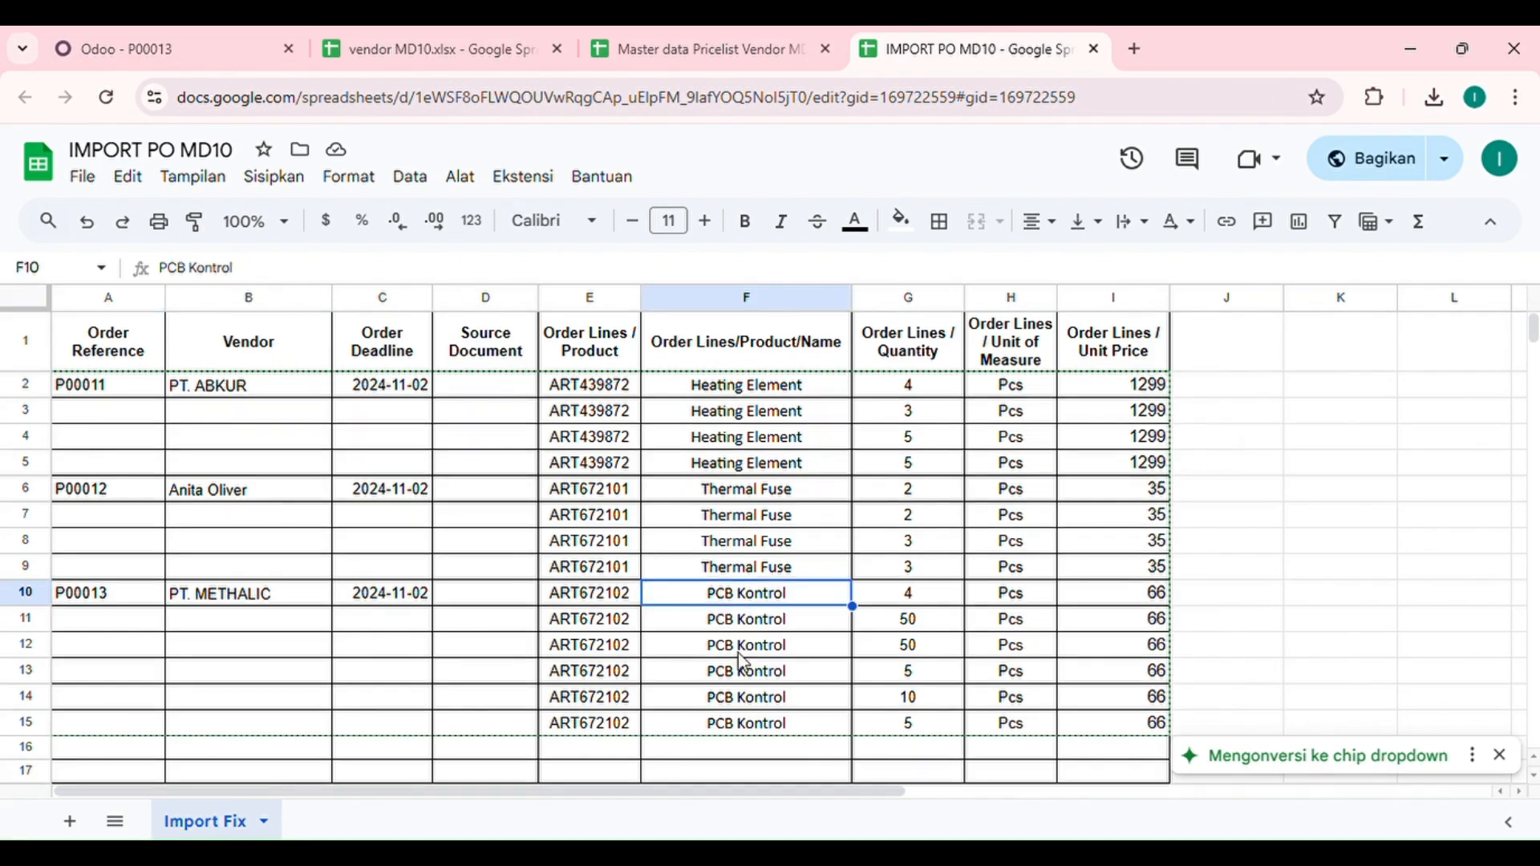
{"action": "left_click", "coordinate": [215, 36]}
Step: Scroll through P00013's product lines and order total
{"action": "scroll", "coordinate": [354, 509], "scroll_direction": "down", "scroll_amount": 3}
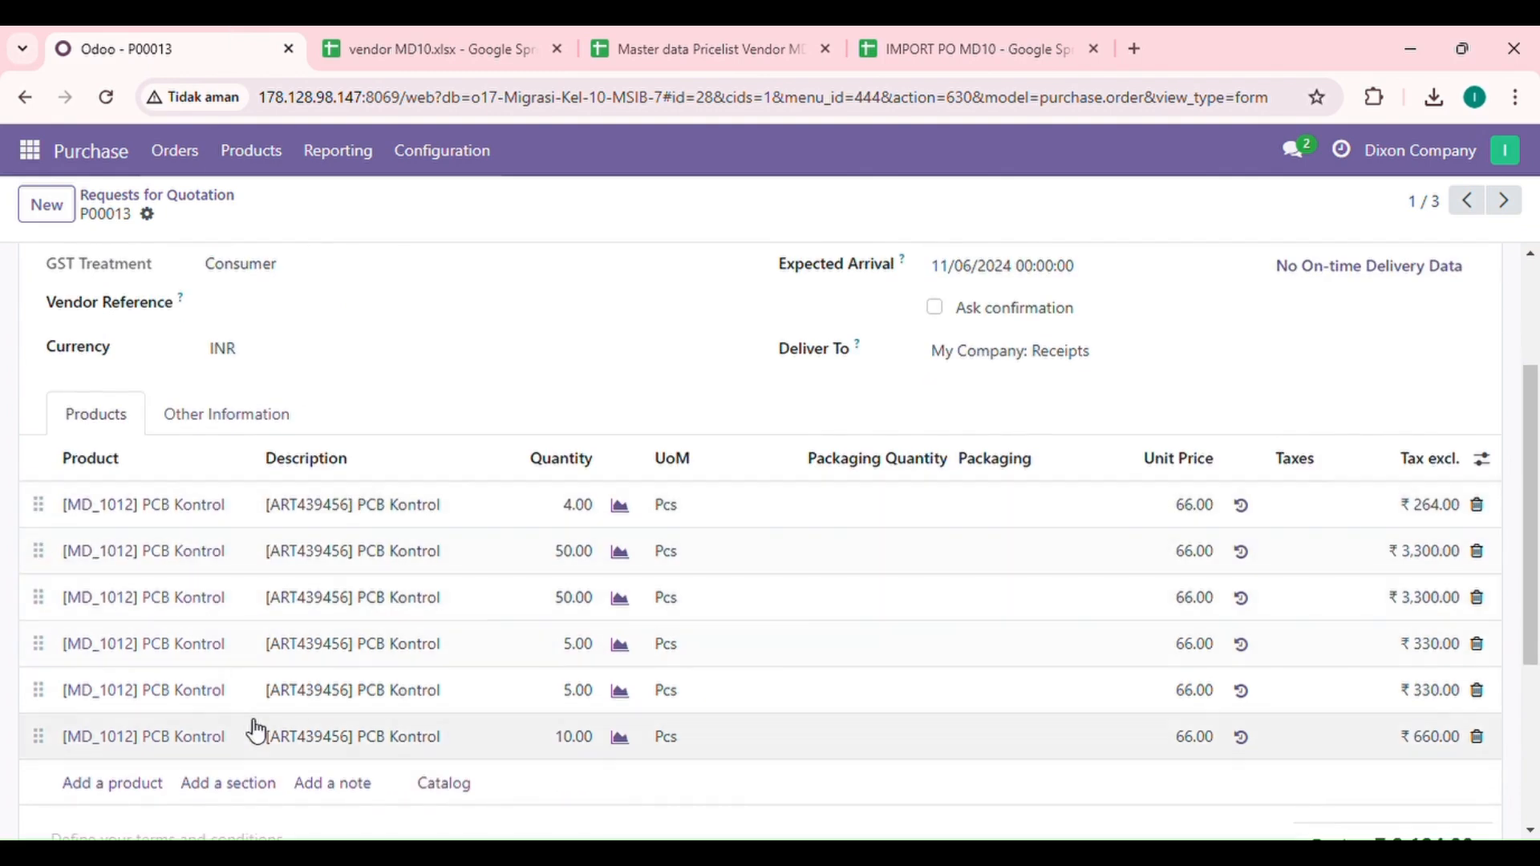
{"action": "scroll", "coordinate": [1241, 664], "scroll_direction": "down", "scroll_amount": 1}
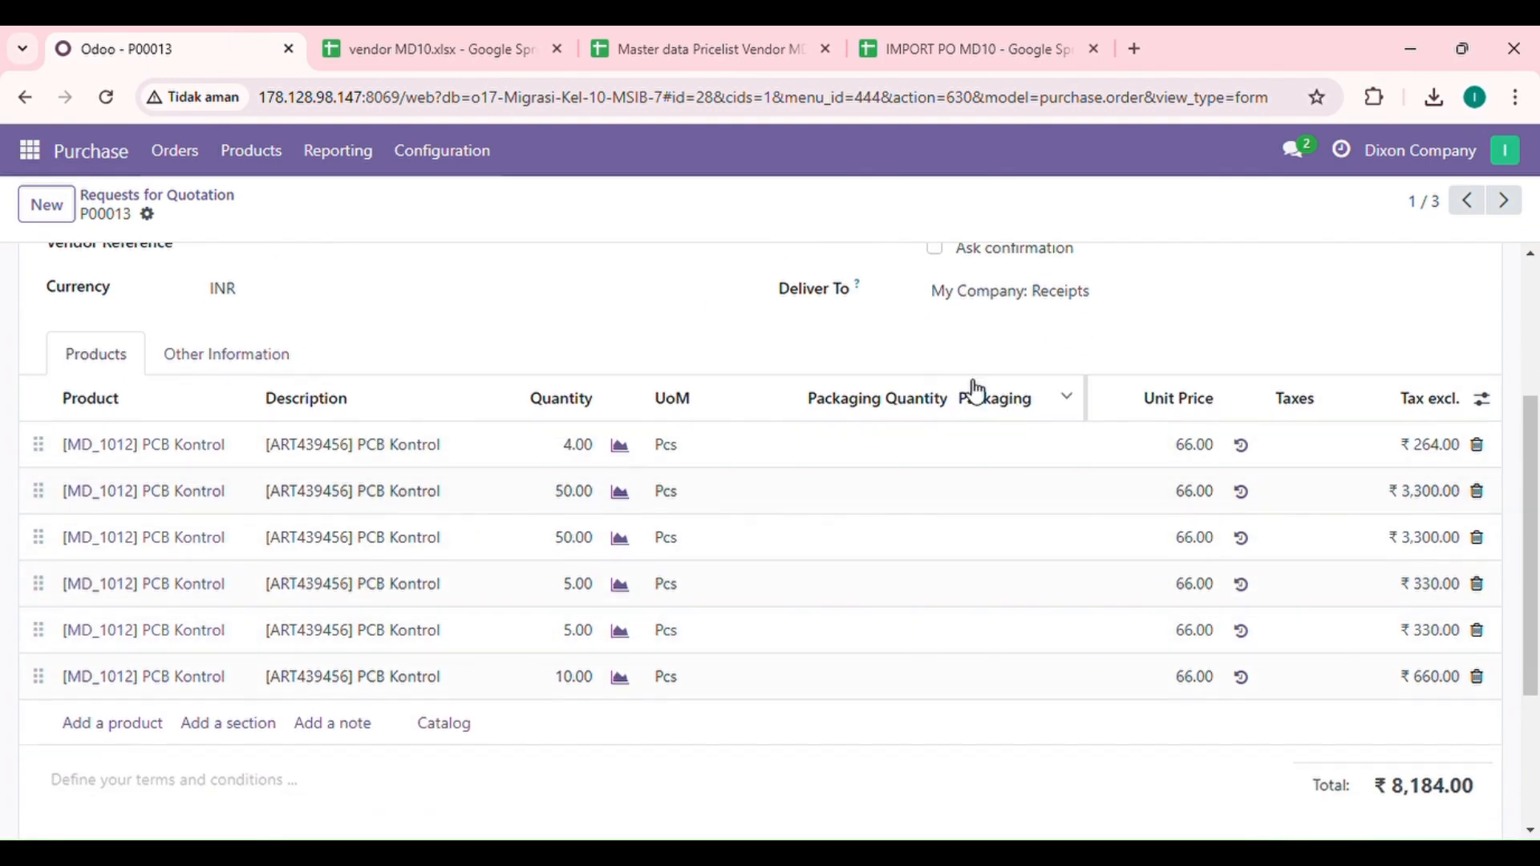
{"action": "scroll", "coordinate": [1109, 491], "scroll_direction": "down", "scroll_amount": 2}
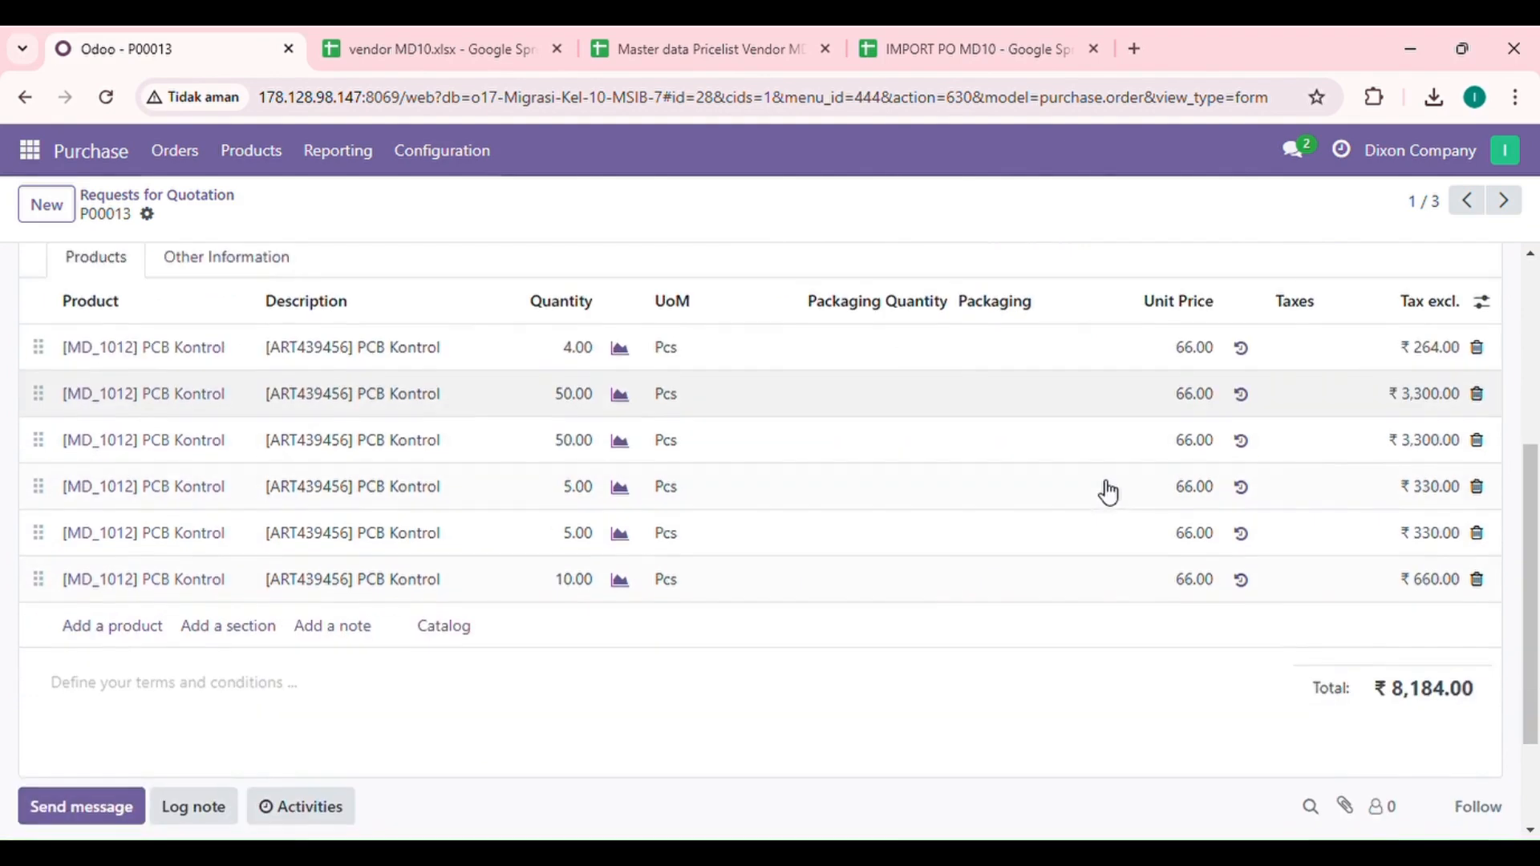
{"action": "scroll", "coordinate": [1108, 491], "scroll_direction": "down", "scroll_amount": 1}
{"action": "scroll", "coordinate": [1108, 490], "scroll_direction": "up", "scroll_amount": 2}
{"action": "scroll", "coordinate": [1109, 491], "scroll_direction": "down", "scroll_amount": 1}
{"action": "scroll", "coordinate": [1108, 491], "scroll_direction": "up", "scroll_amount": 1}
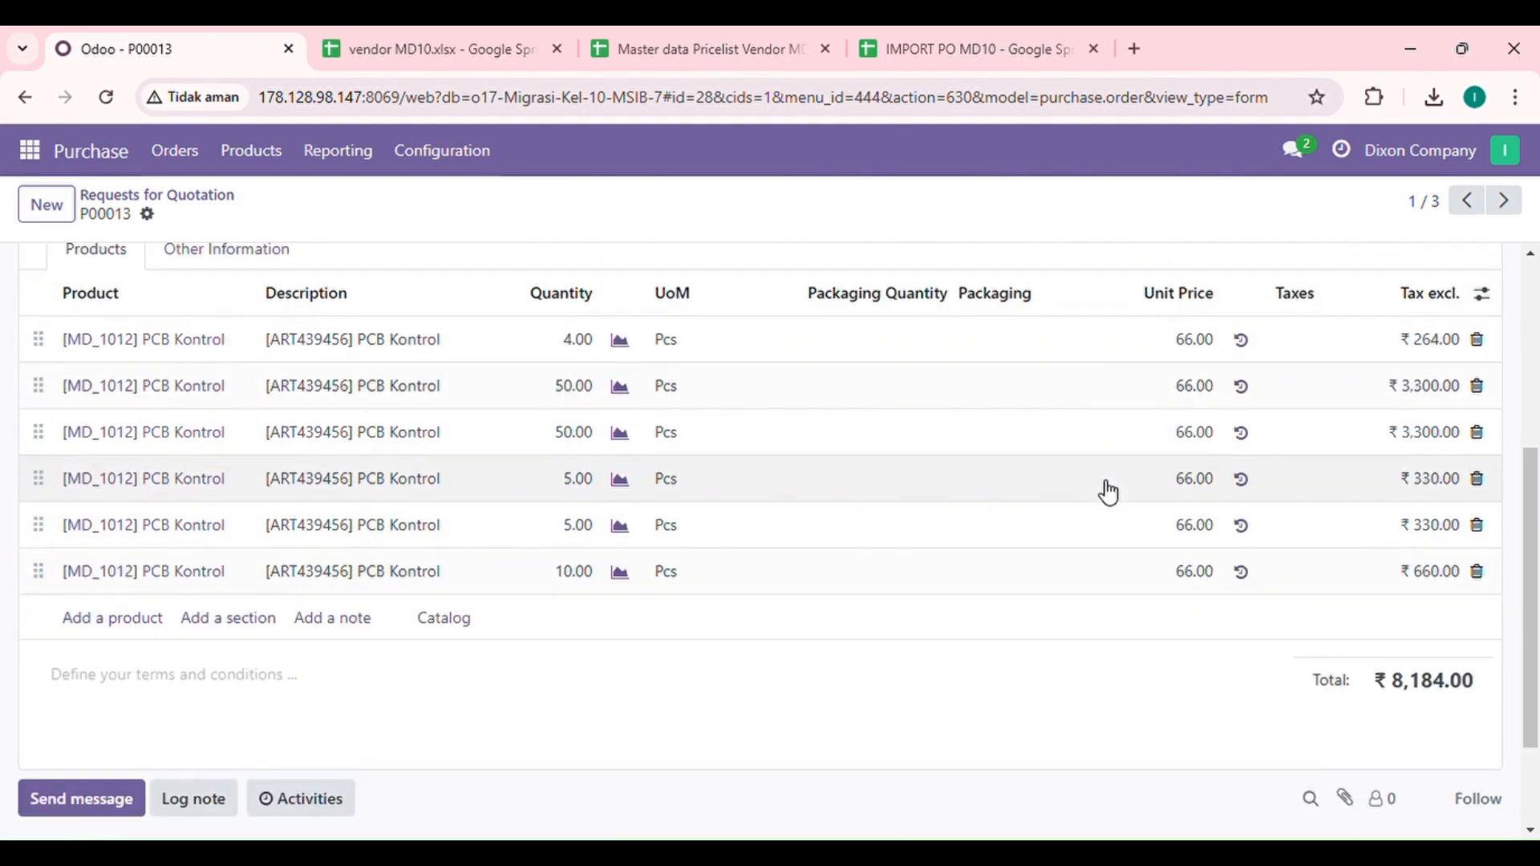
{"action": "scroll", "coordinate": [1147, 509], "scroll_direction": "down", "scroll_amount": 1}
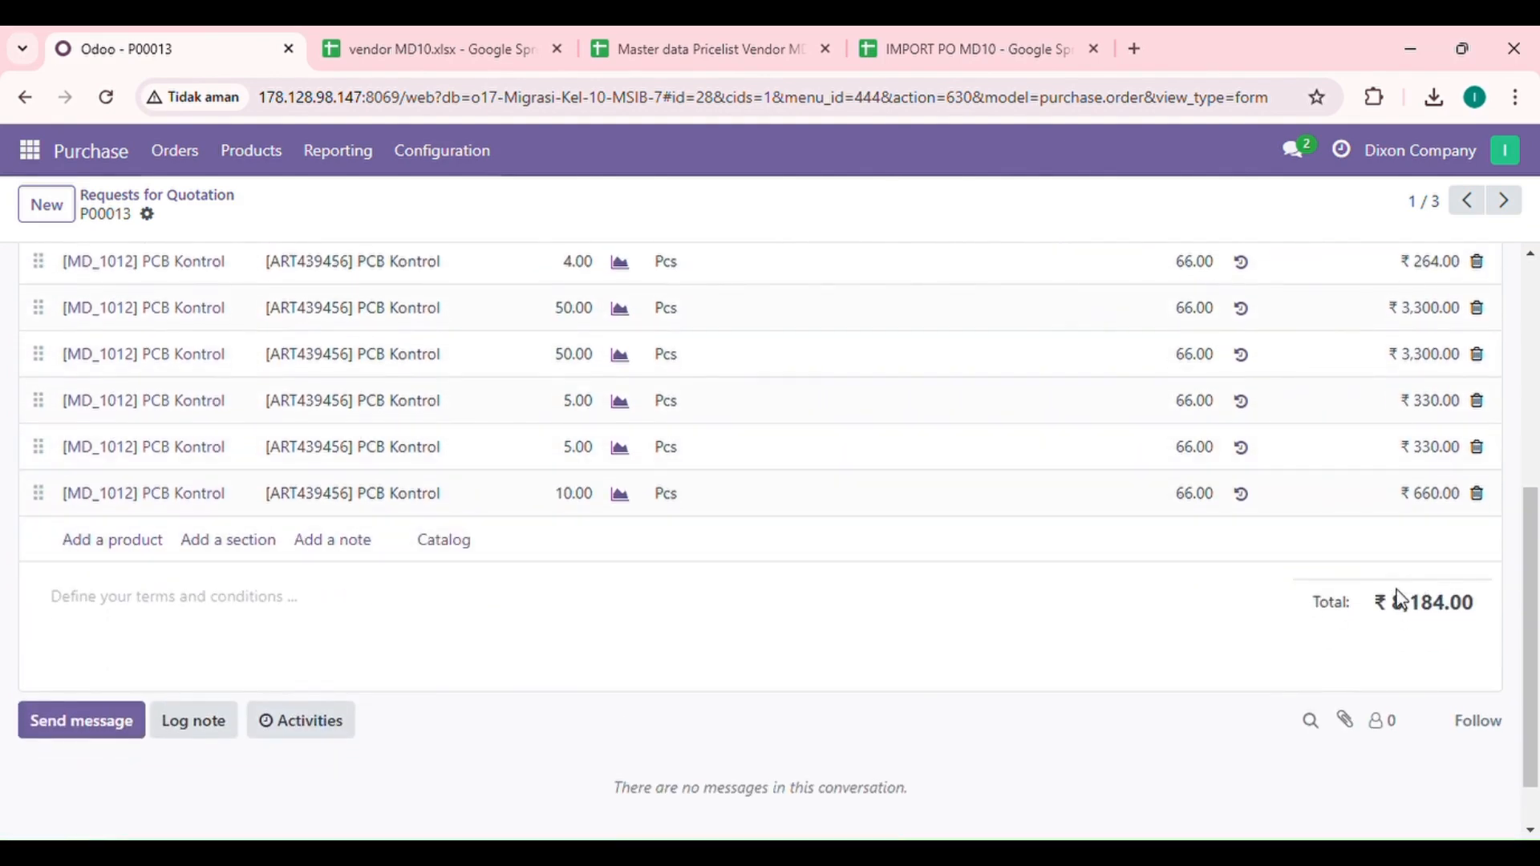
{"action": "scroll", "coordinate": [995, 446], "scroll_direction": "up", "scroll_amount": 6}
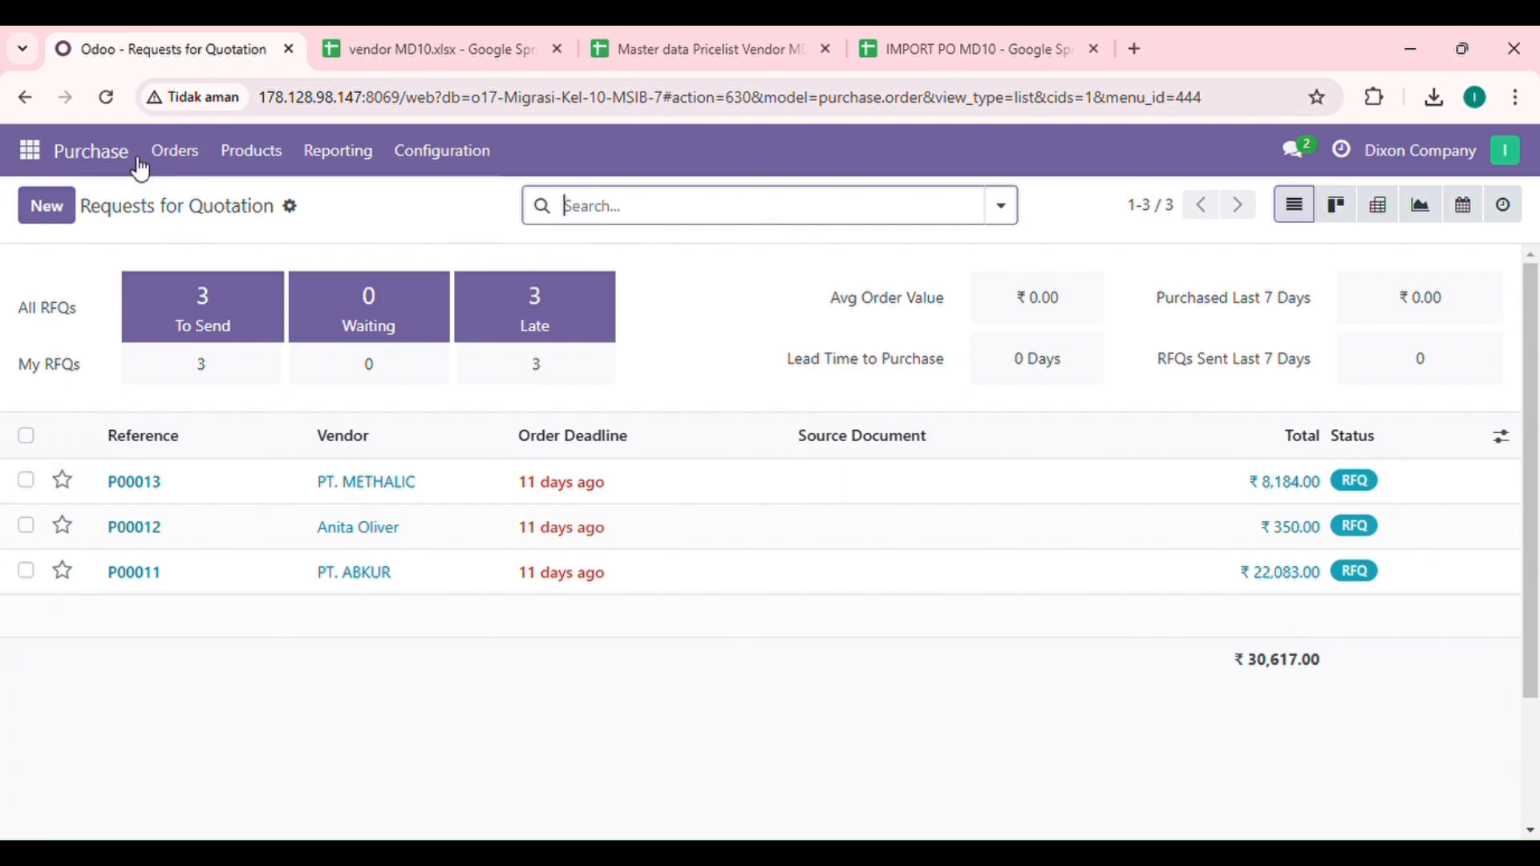
Step: Activate developer mode from the Settings app
{"action": "left_click", "coordinate": [46, 149]}
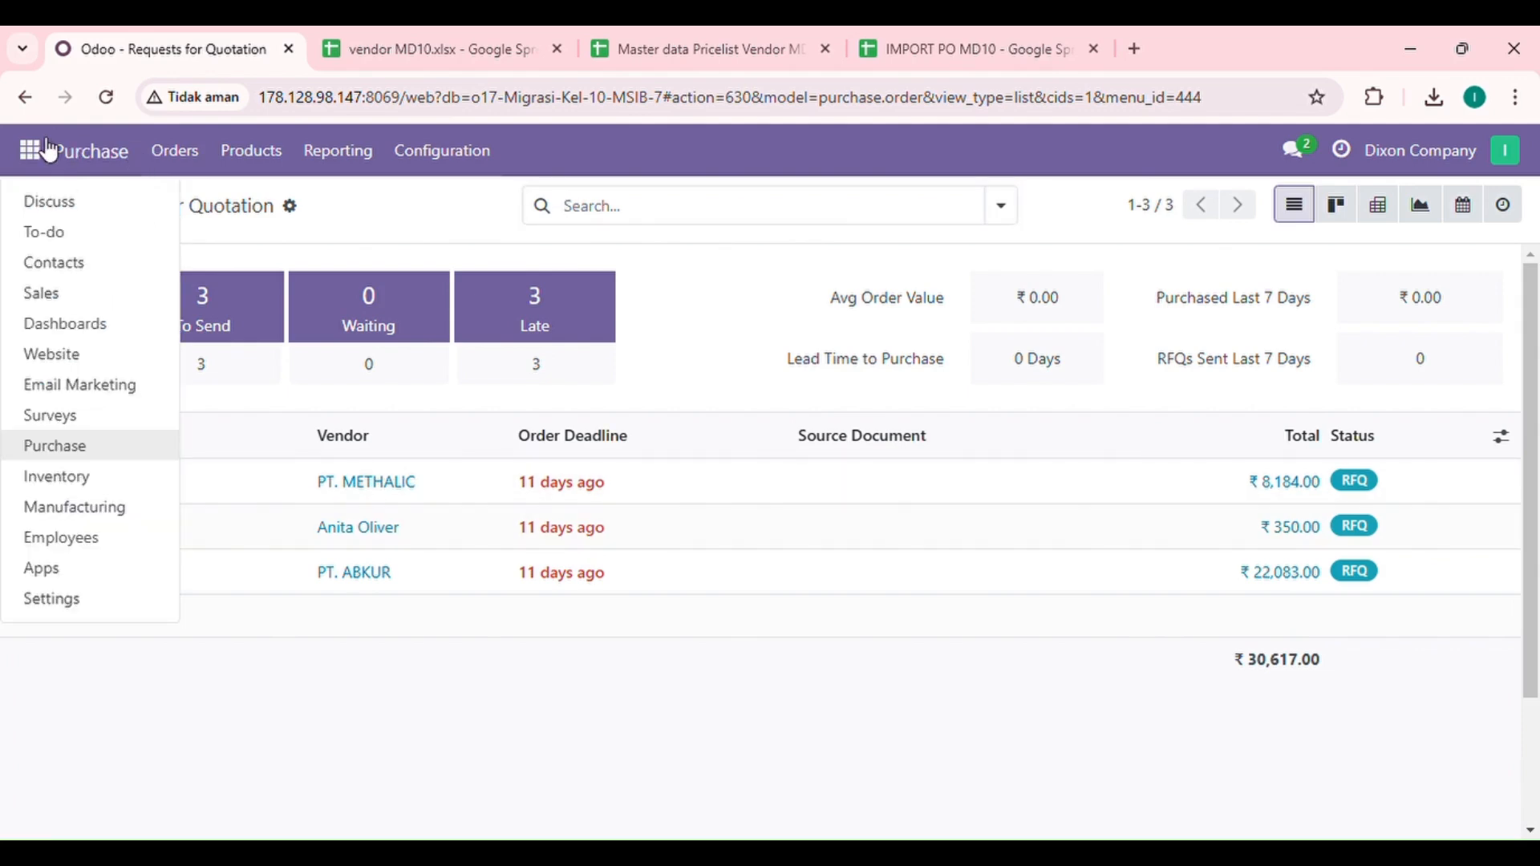
{"action": "left_click", "coordinate": [71, 590]}
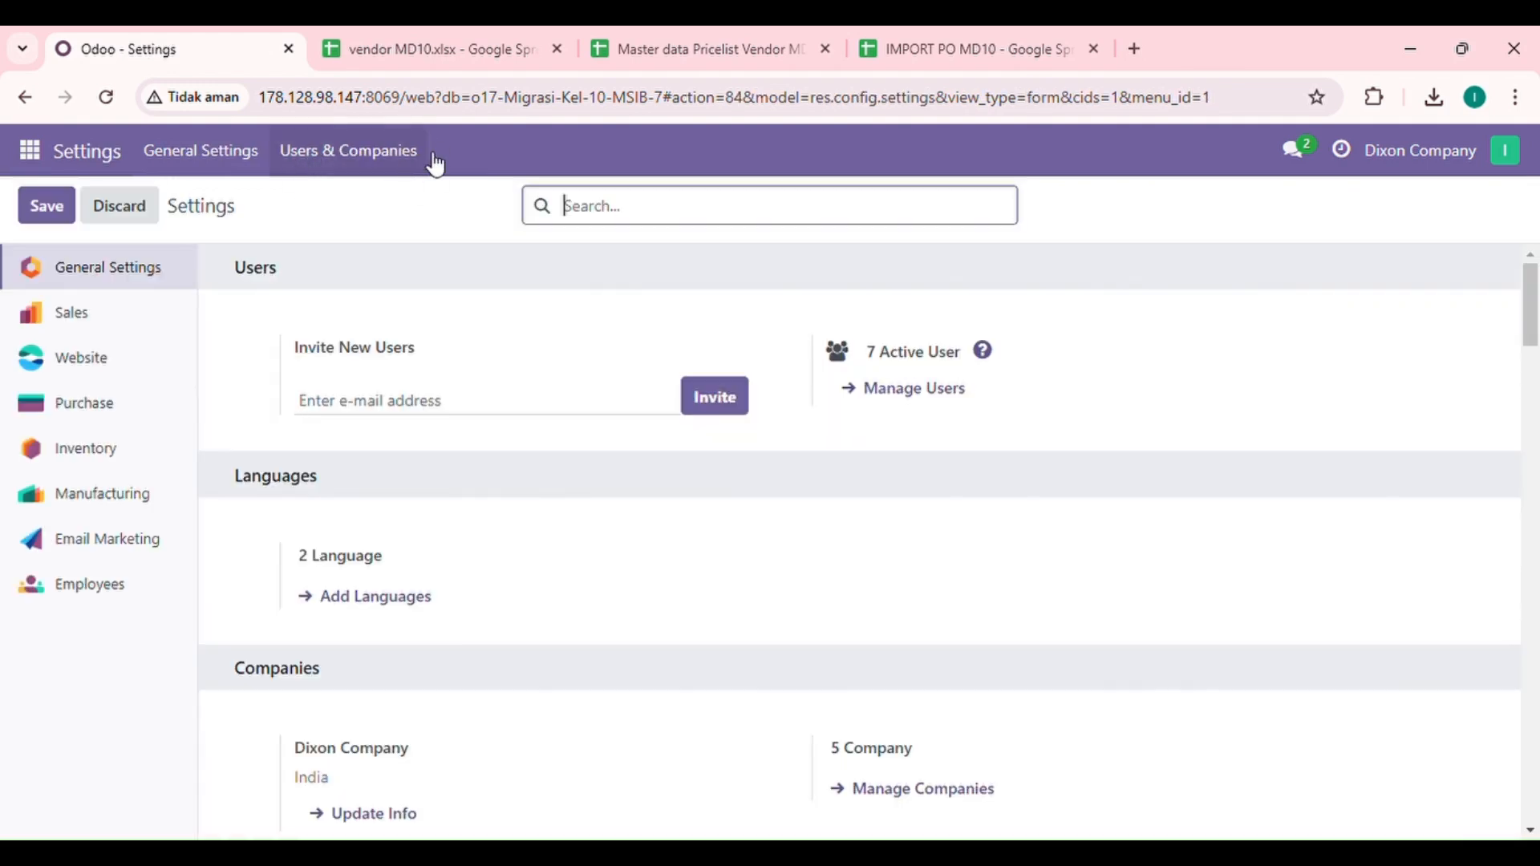
{"action": "left_click", "coordinate": [351, 157]}
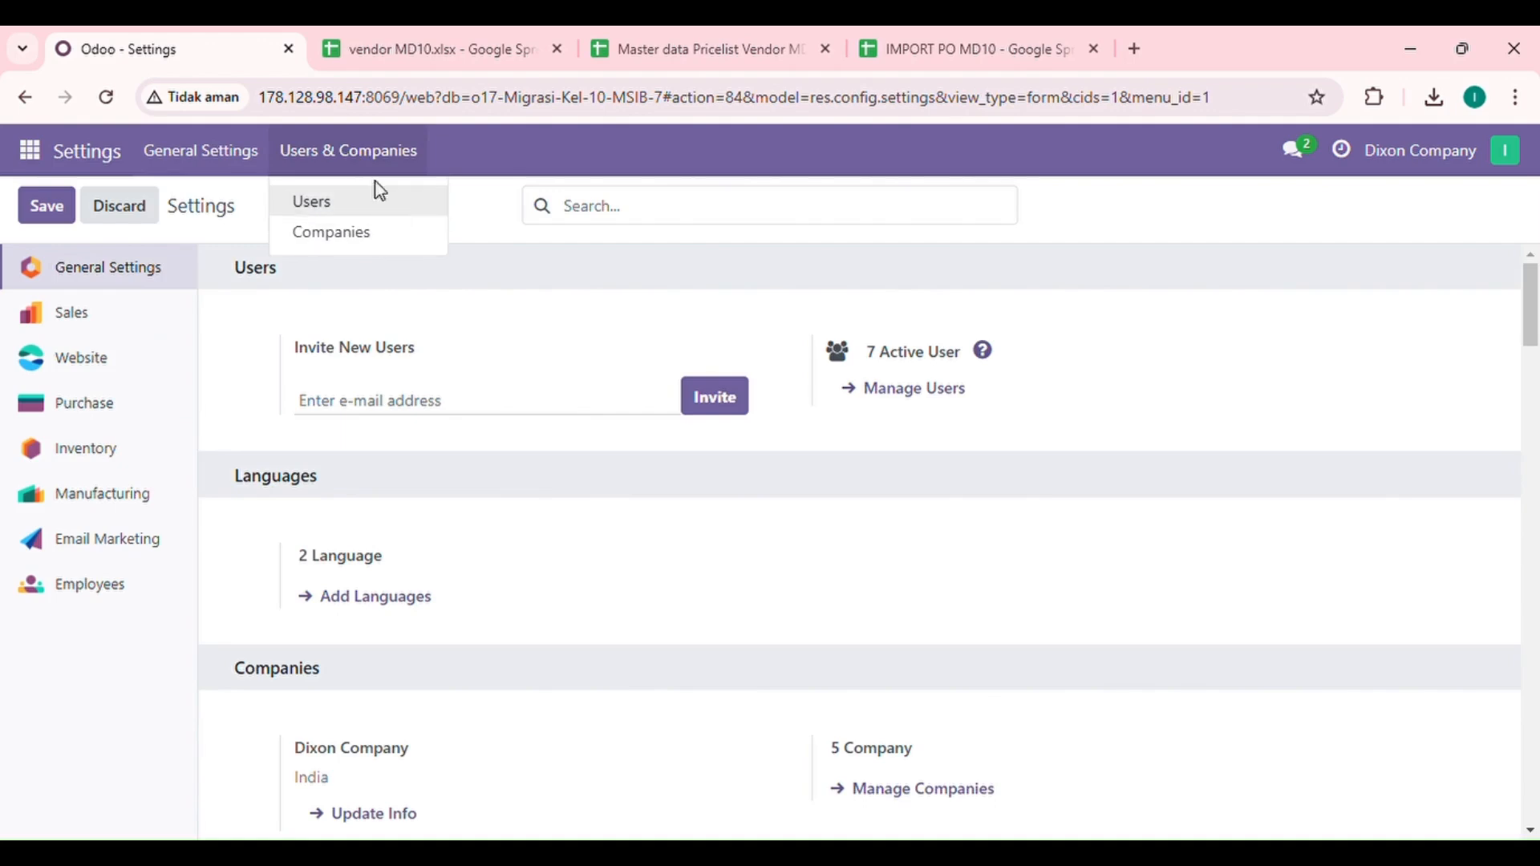
{"action": "scroll", "coordinate": [492, 465], "scroll_direction": "down", "scroll_amount": 15}
{"action": "scroll", "coordinate": [495, 463], "scroll_direction": "down", "scroll_amount": 10}
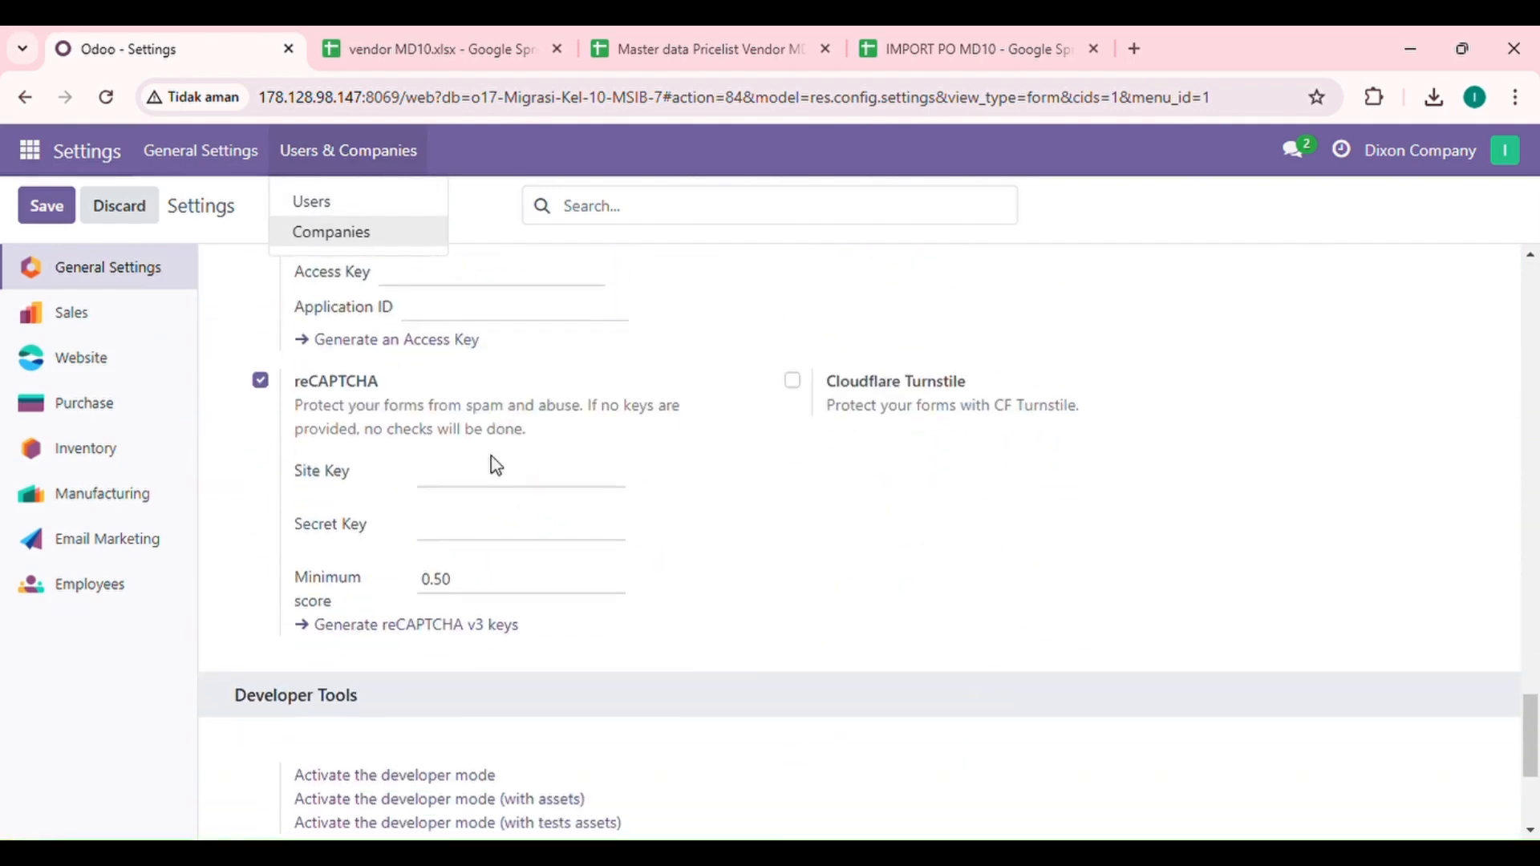
{"action": "left_click", "coordinate": [441, 458]}
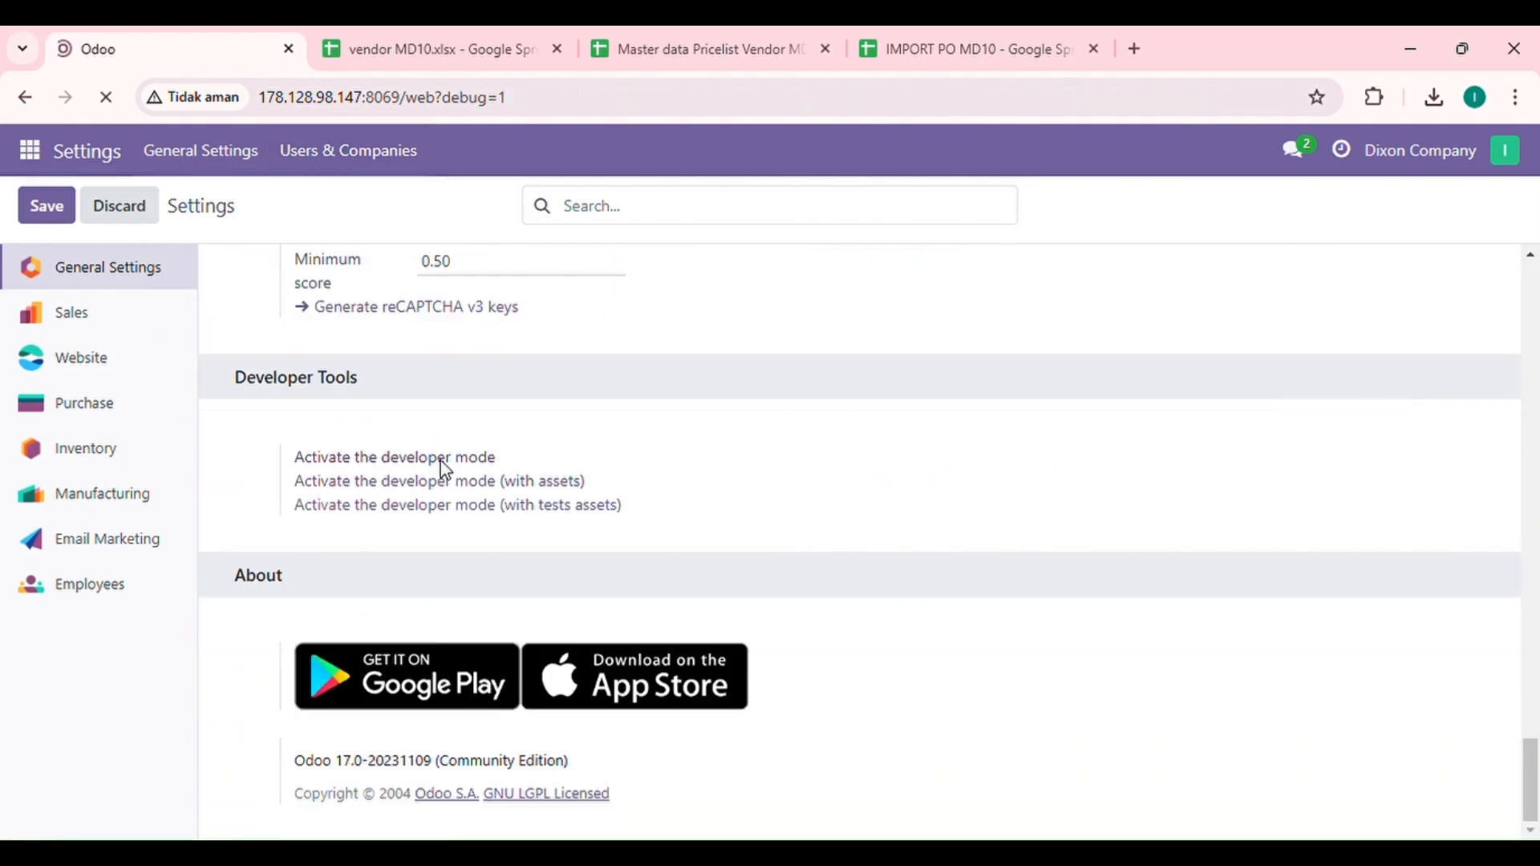
Step: Reopen Settings and go to the Users & Companies > Groups list
{"action": "left_click", "coordinate": [33, 150]}
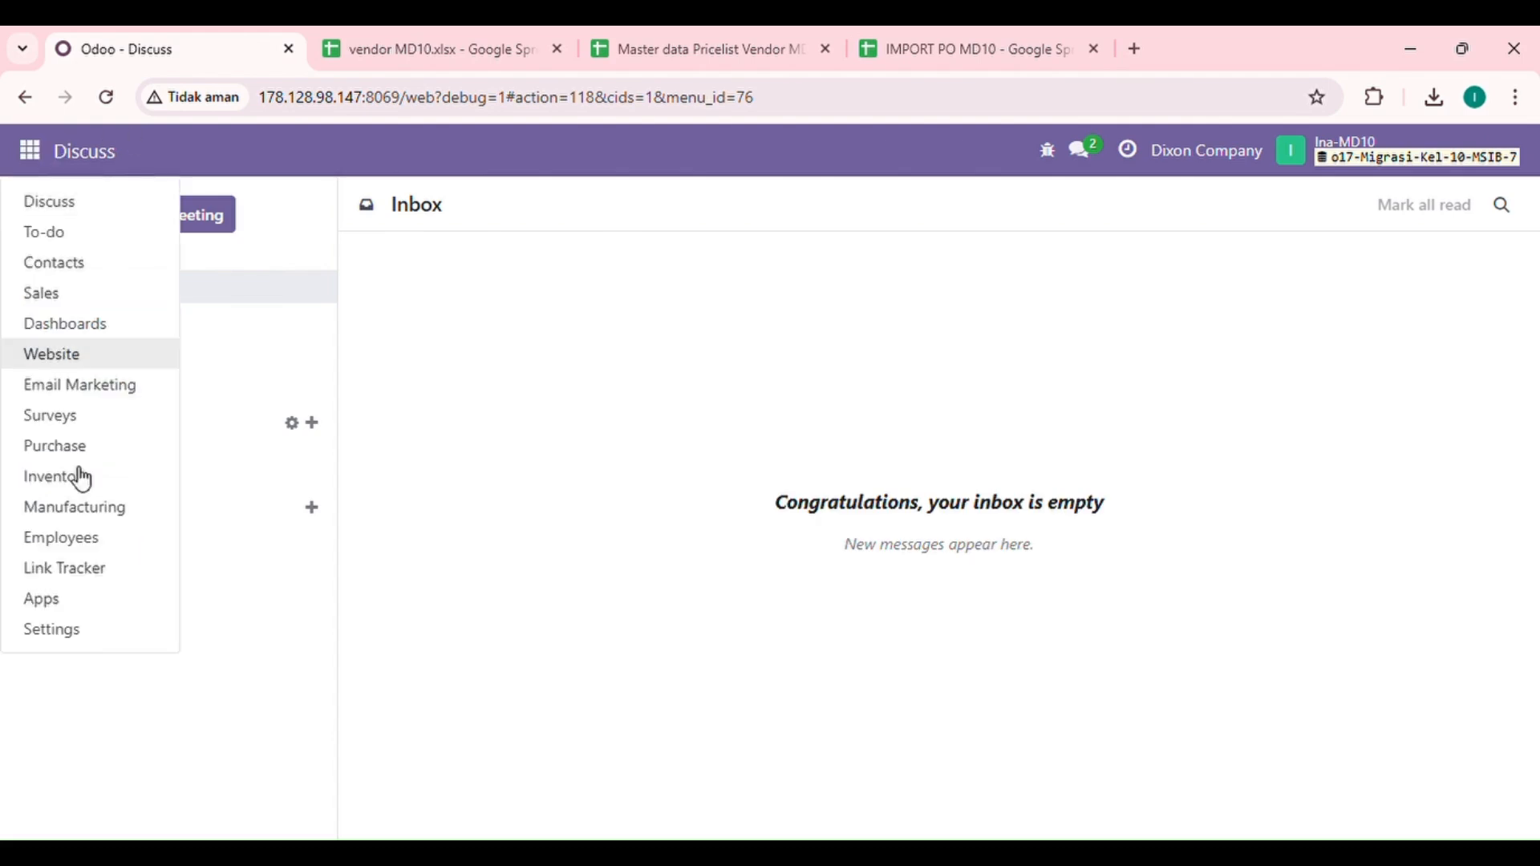
{"action": "left_click", "coordinate": [94, 634]}
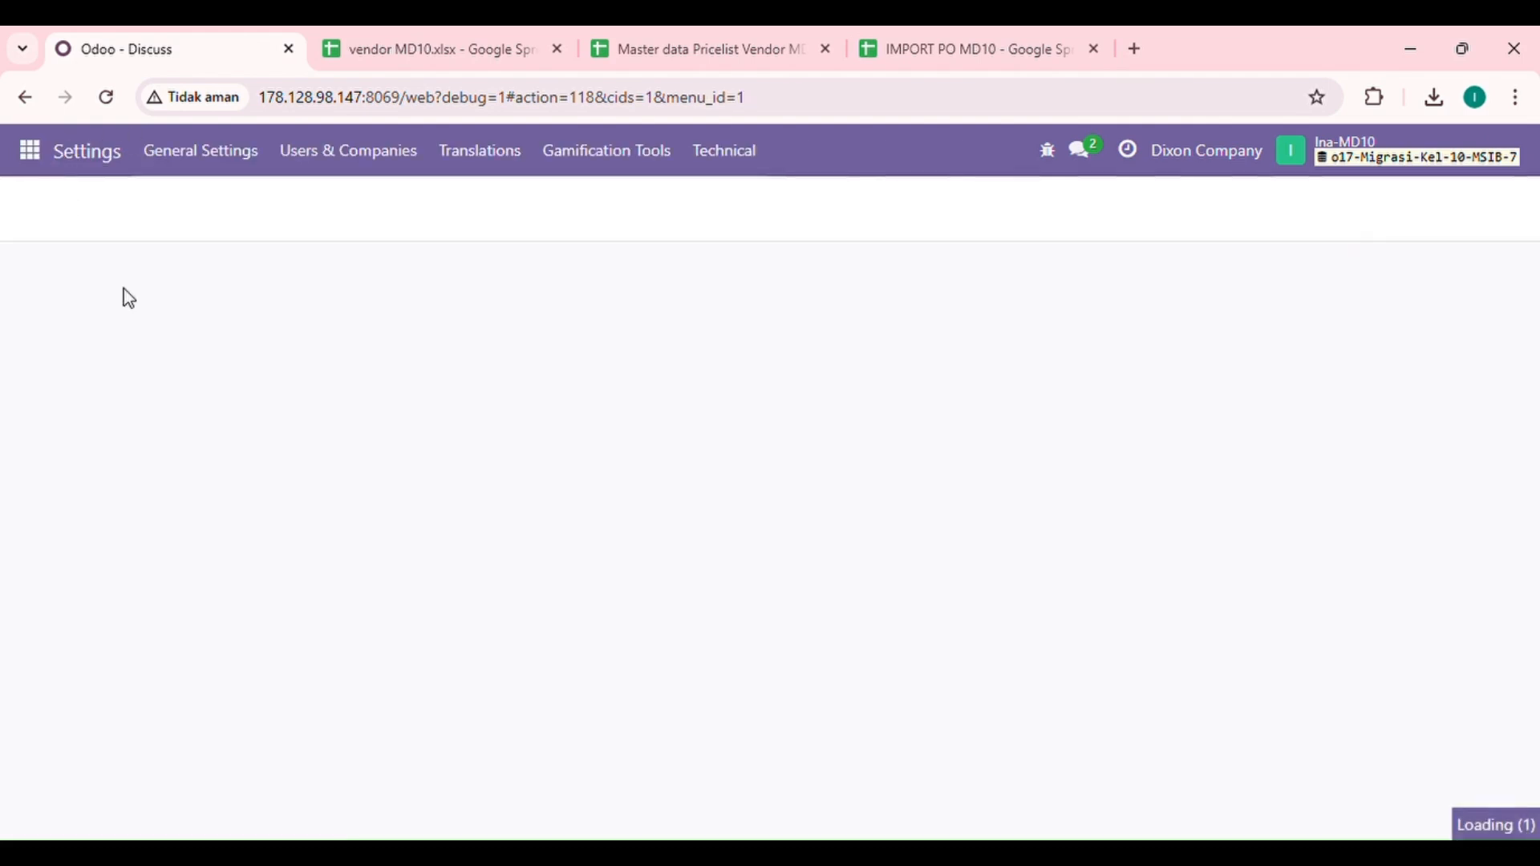
{"action": "left_click", "coordinate": [366, 160]}
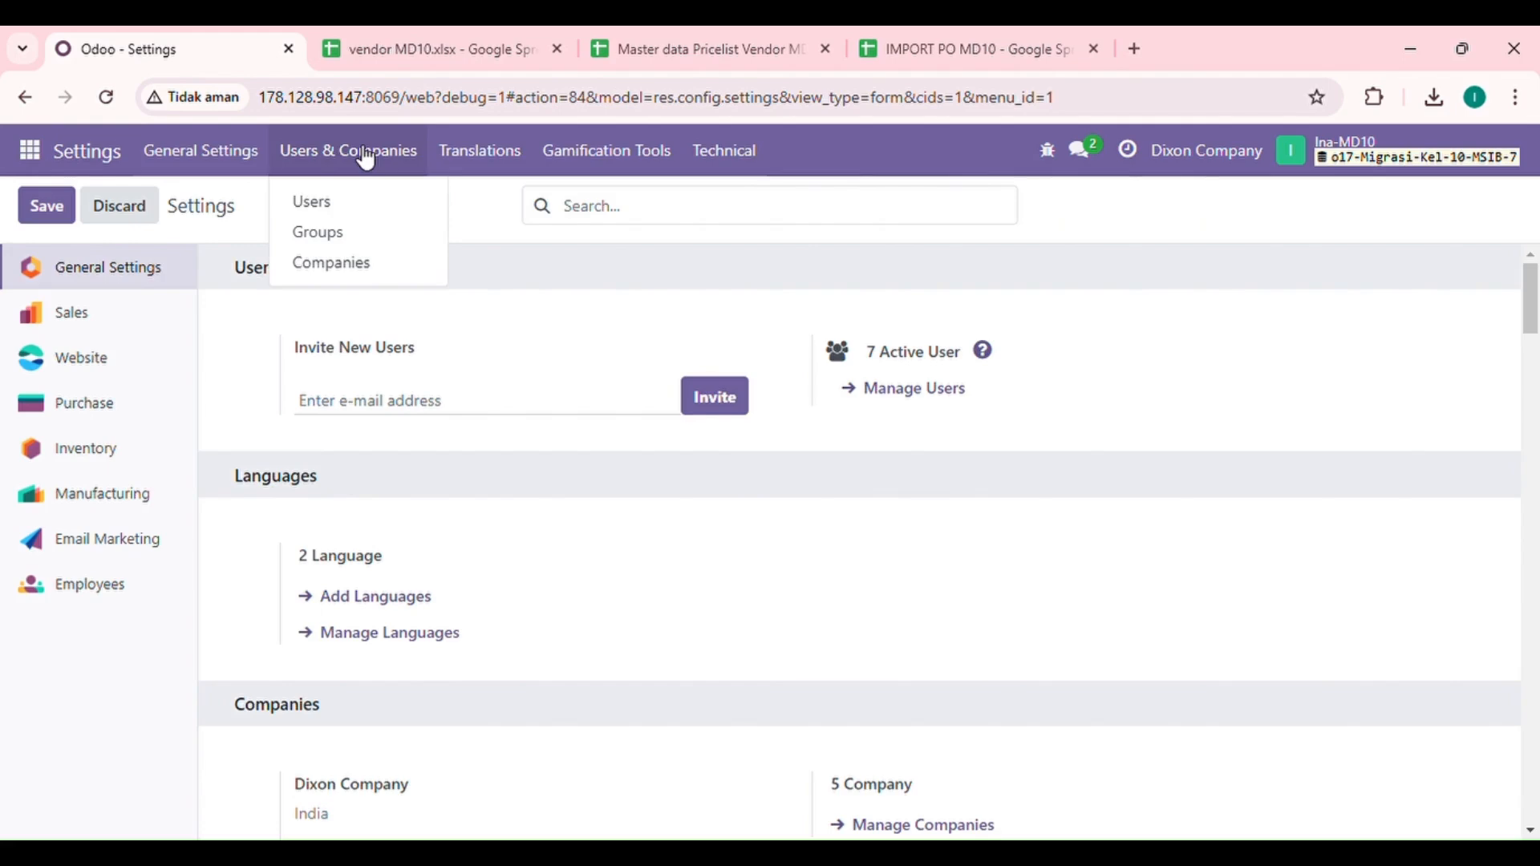
{"action": "left_click", "coordinate": [337, 249]}
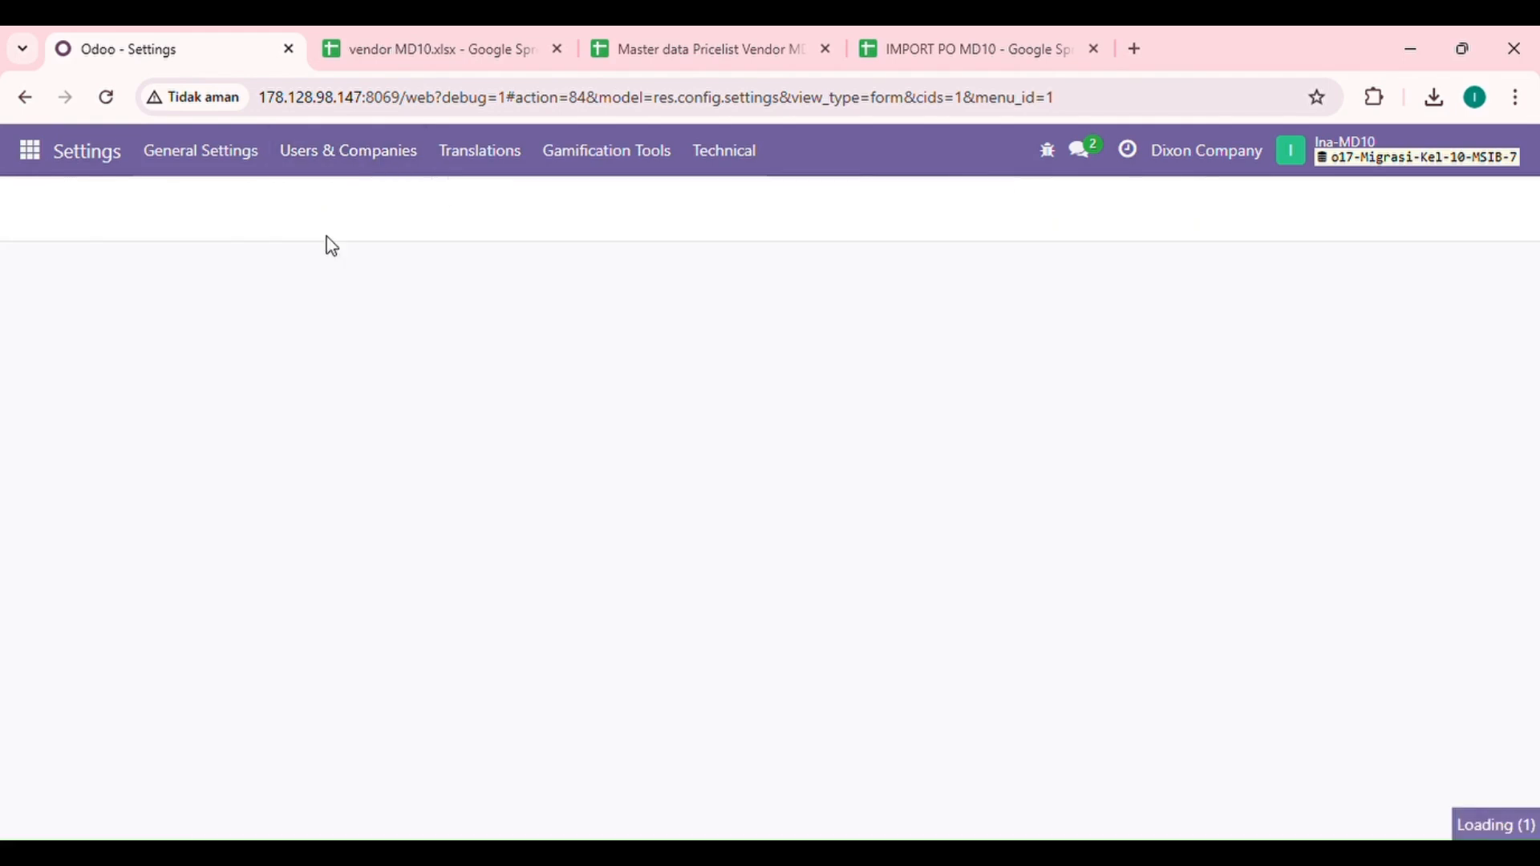
Step: Create a new group with application Purchase and name Dixon Company 10
{"action": "left_click", "coordinate": [67, 211]}
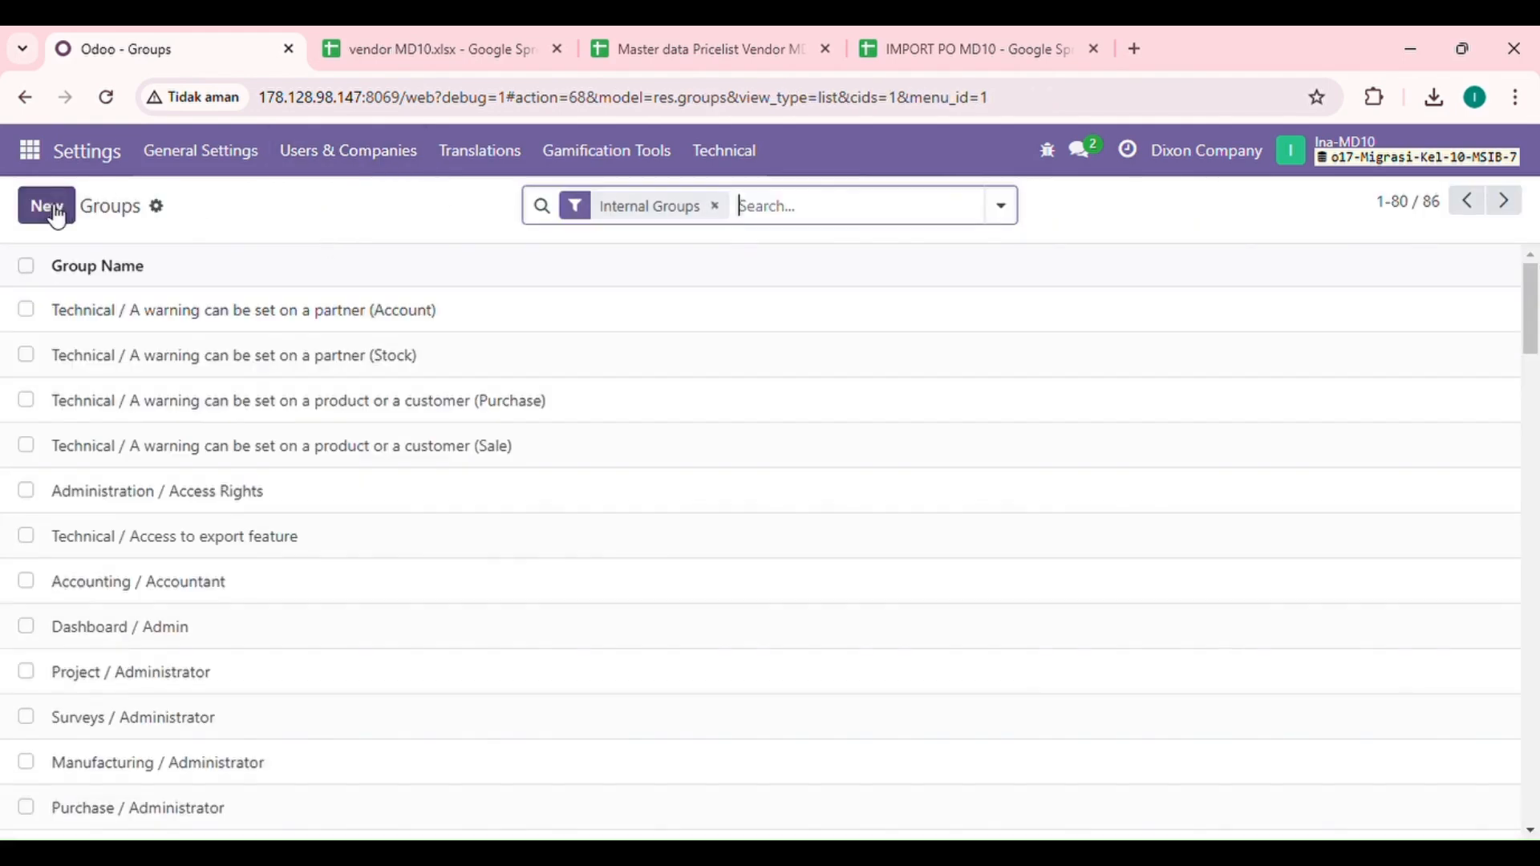
{"action": "left_click", "coordinate": [228, 310]}
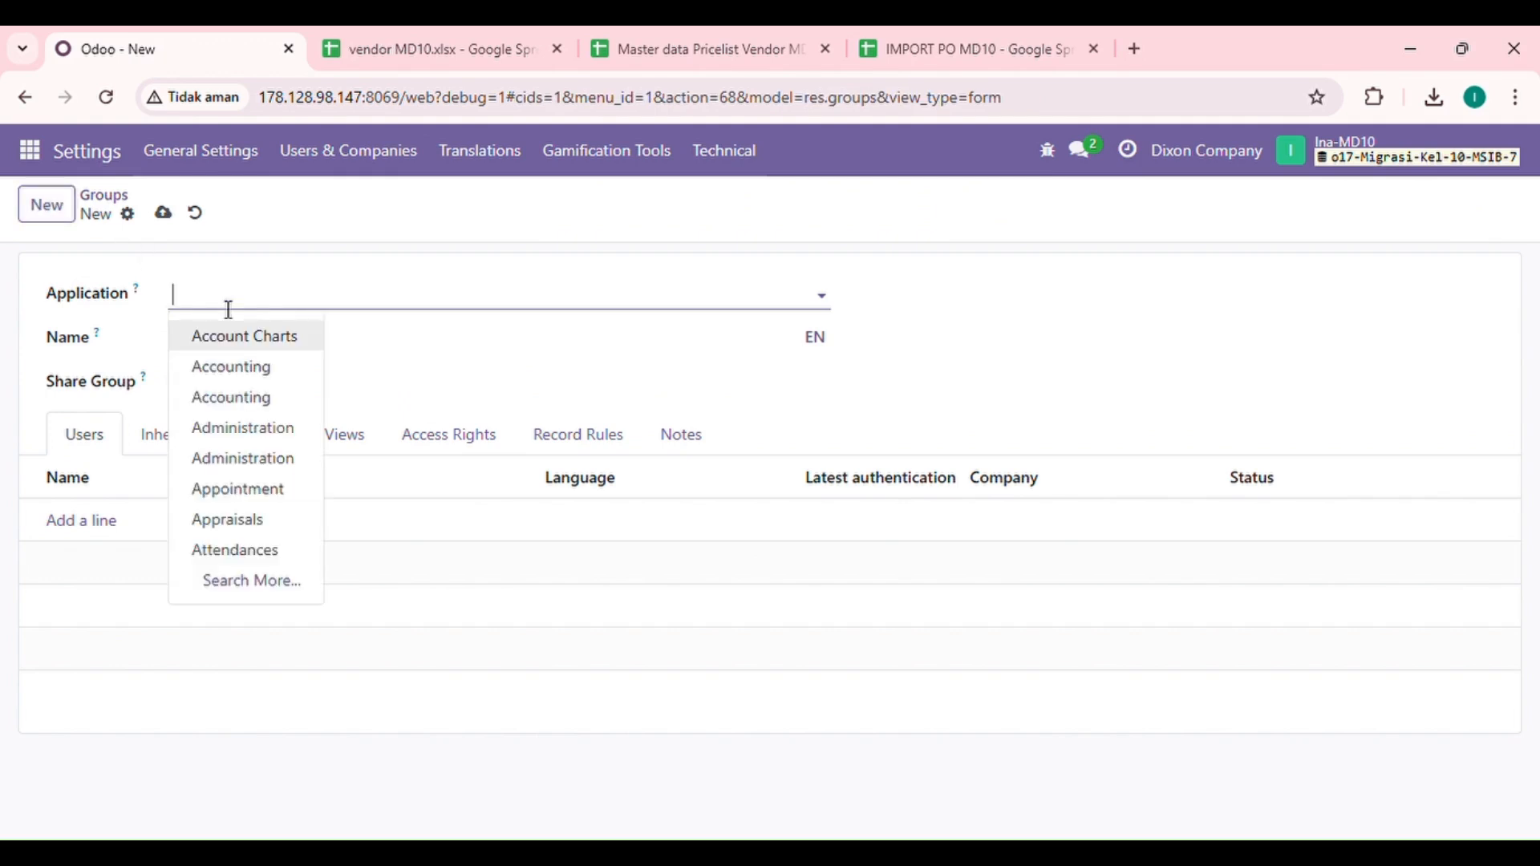
{"action": "type", "text": "pur"}
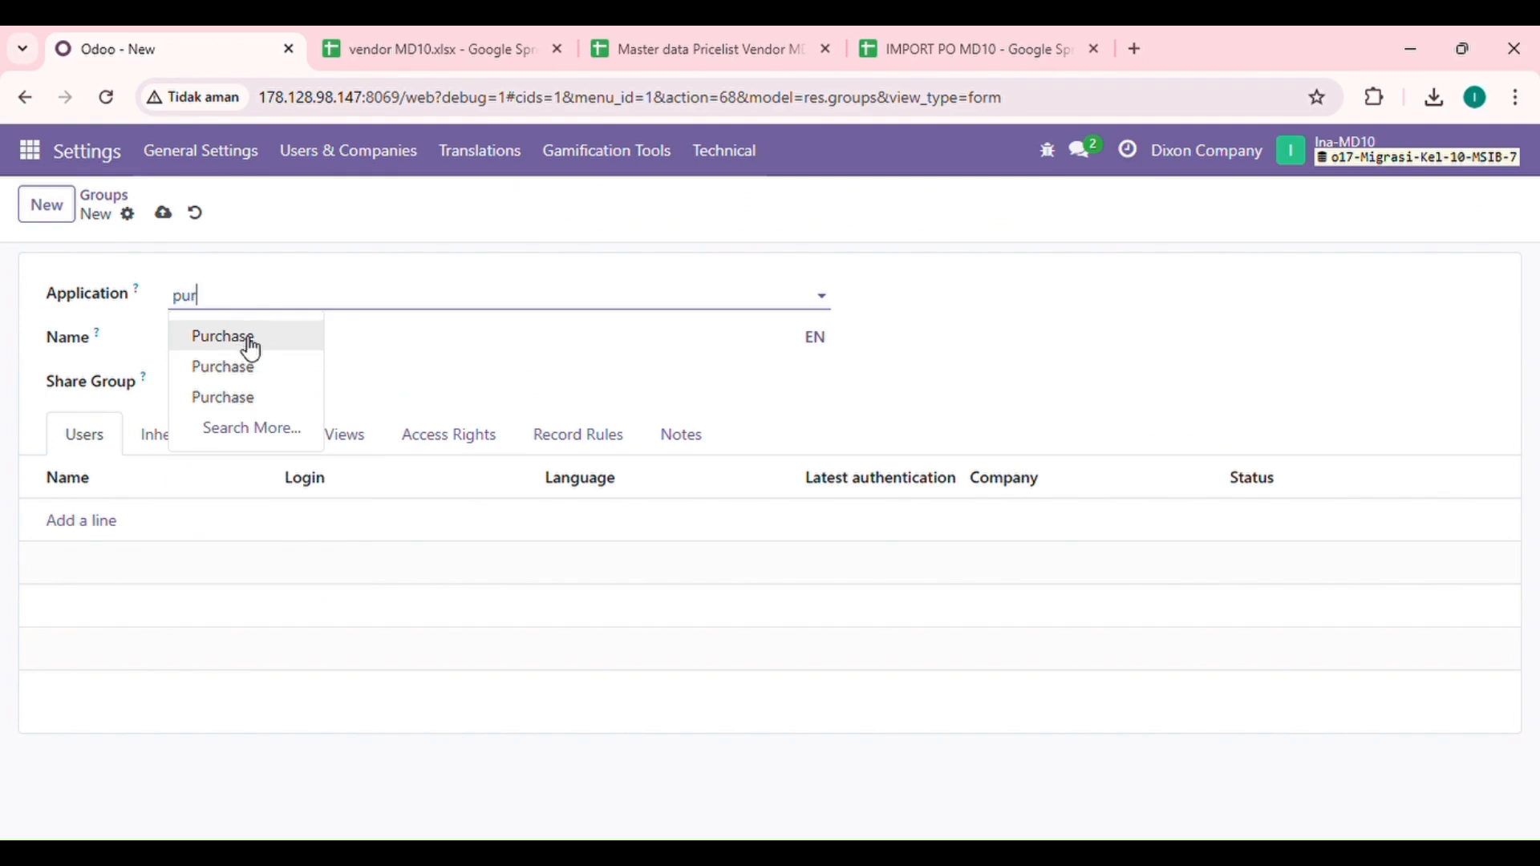
{"action": "left_click", "coordinate": [241, 343]}
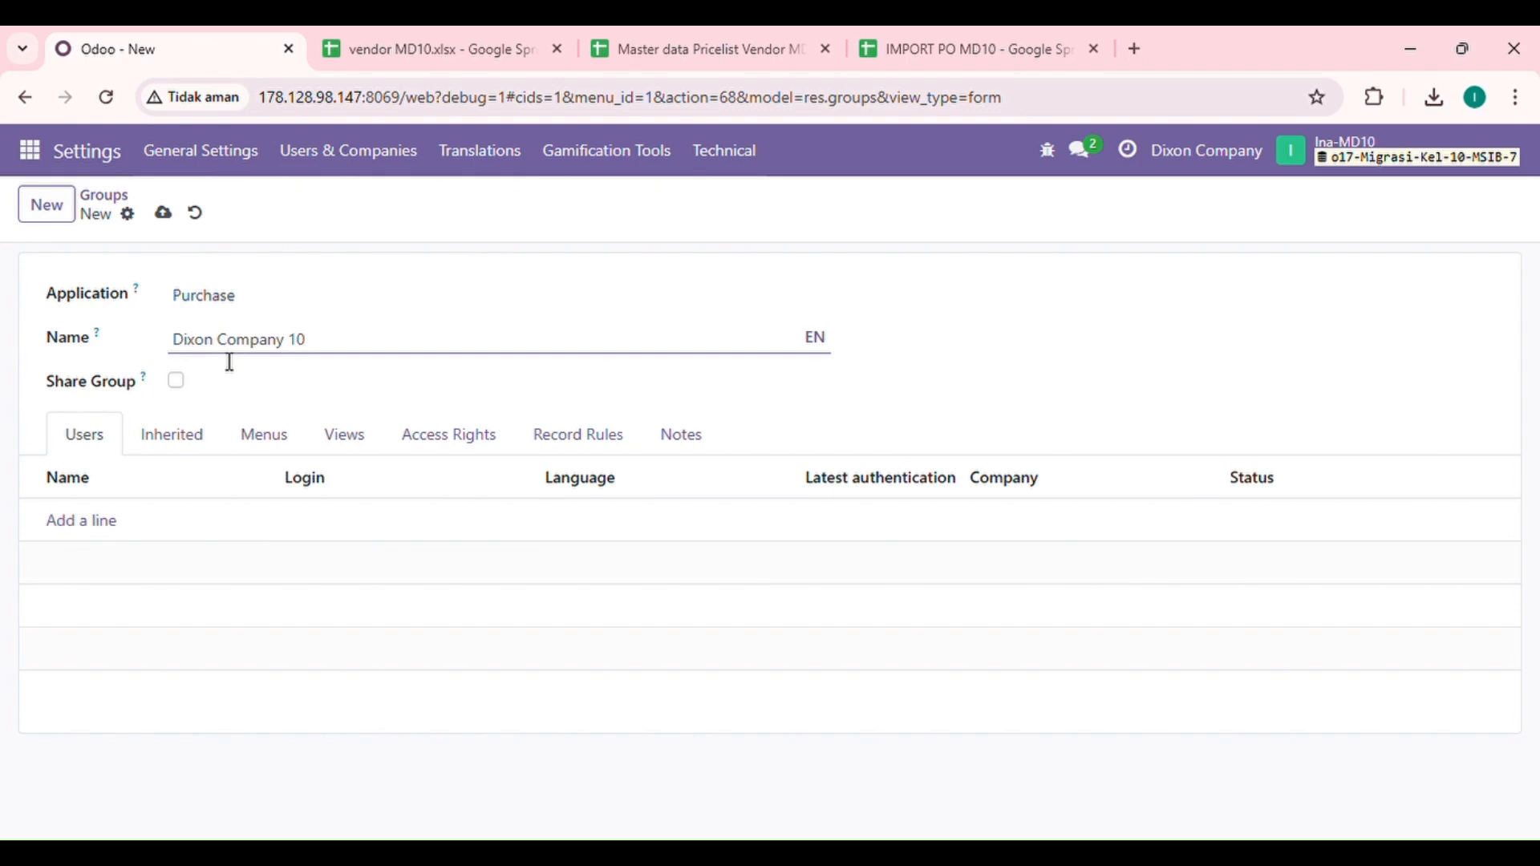
{"action": "left_click", "coordinate": [170, 403]}
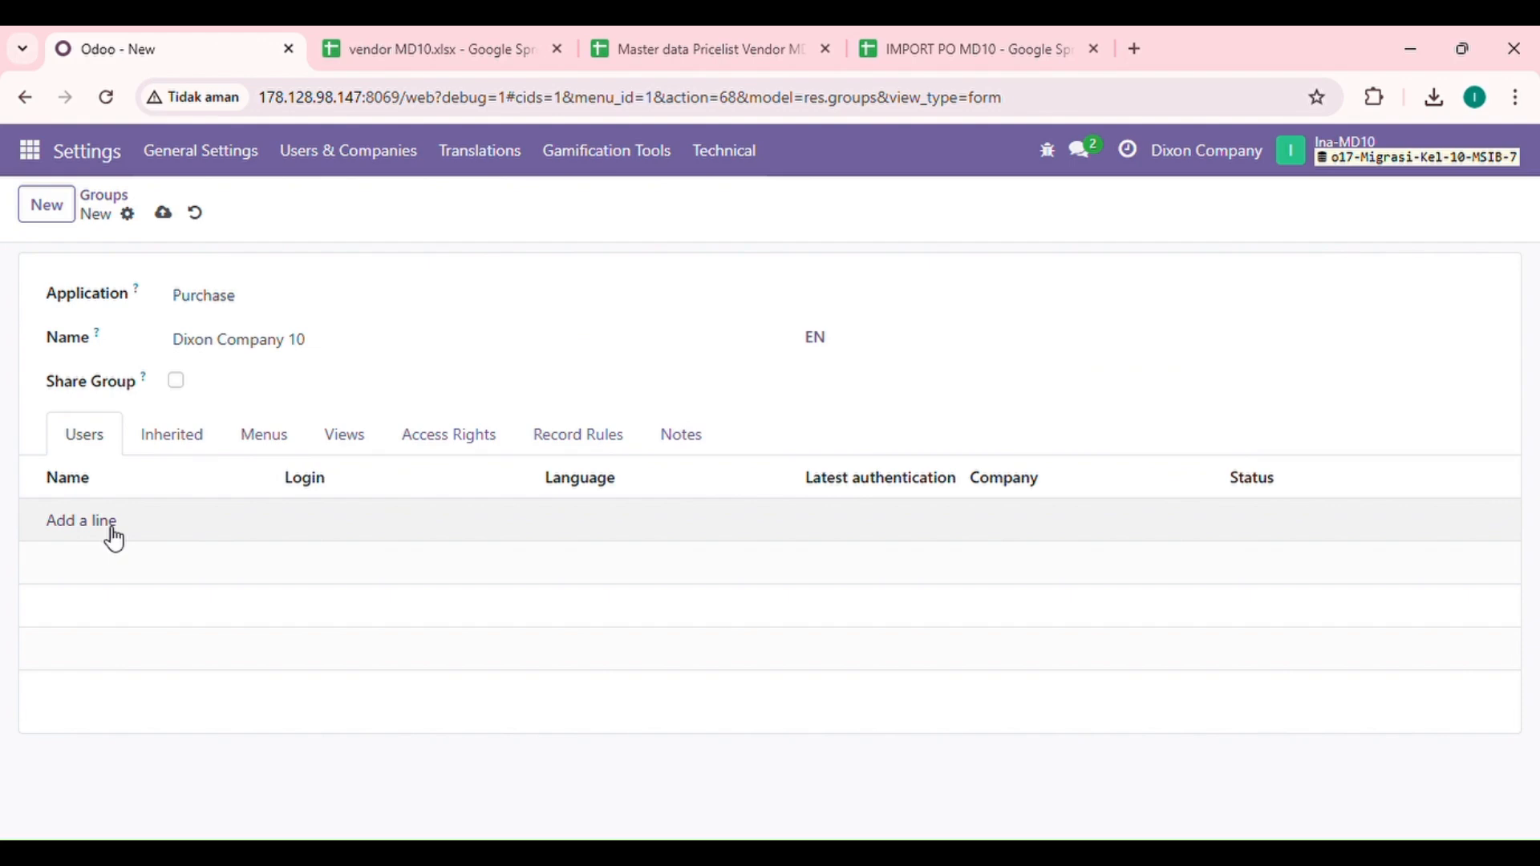
Step: Add the Administrator and a second user to Dixon Company 10, then save the group
{"action": "left_click", "coordinate": [83, 521]}
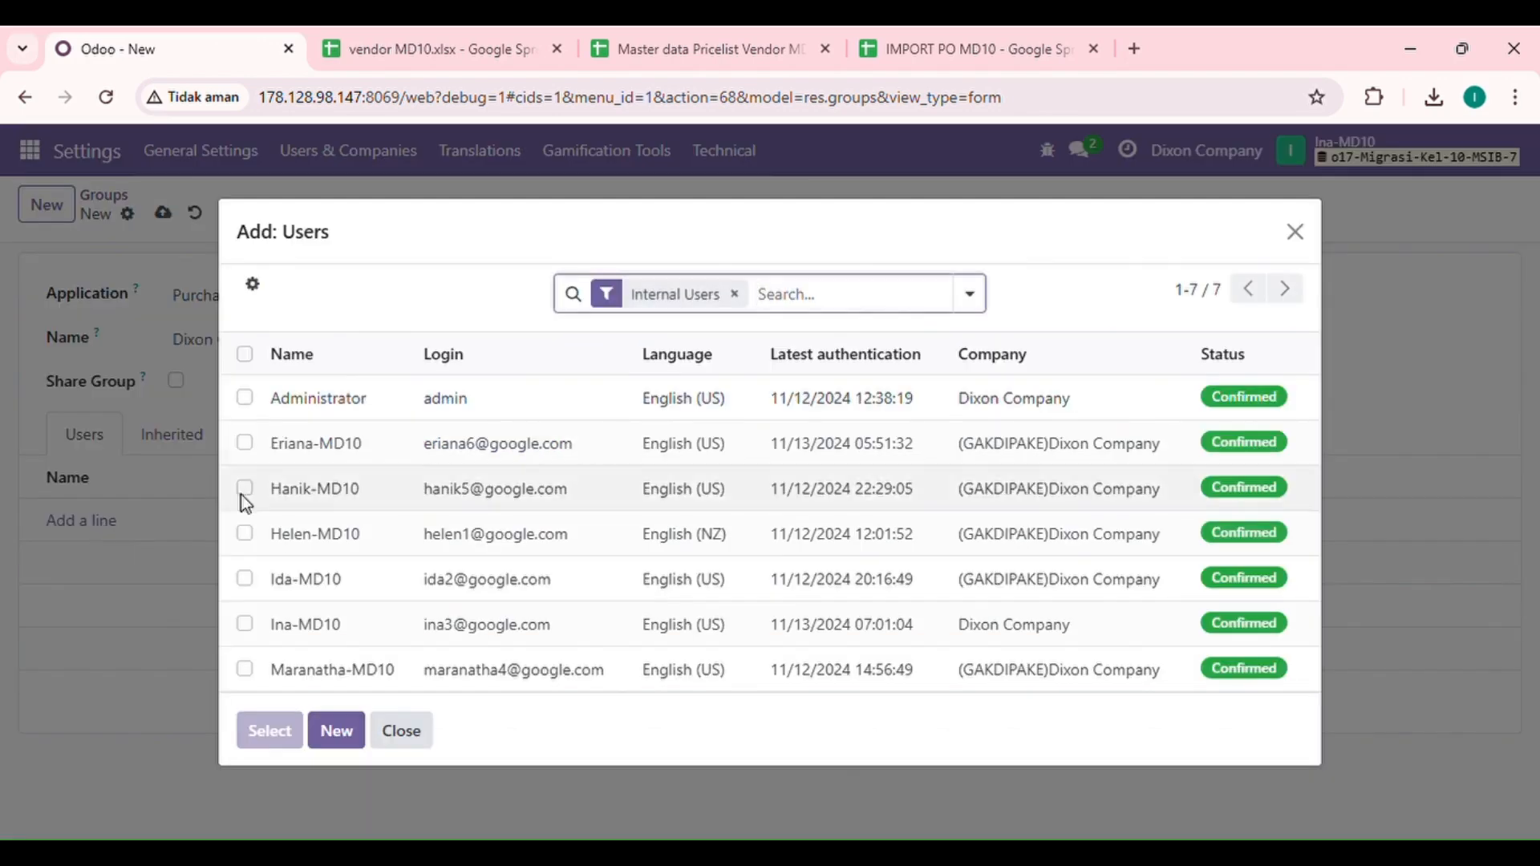
{"action": "left_click", "coordinate": [245, 399]}
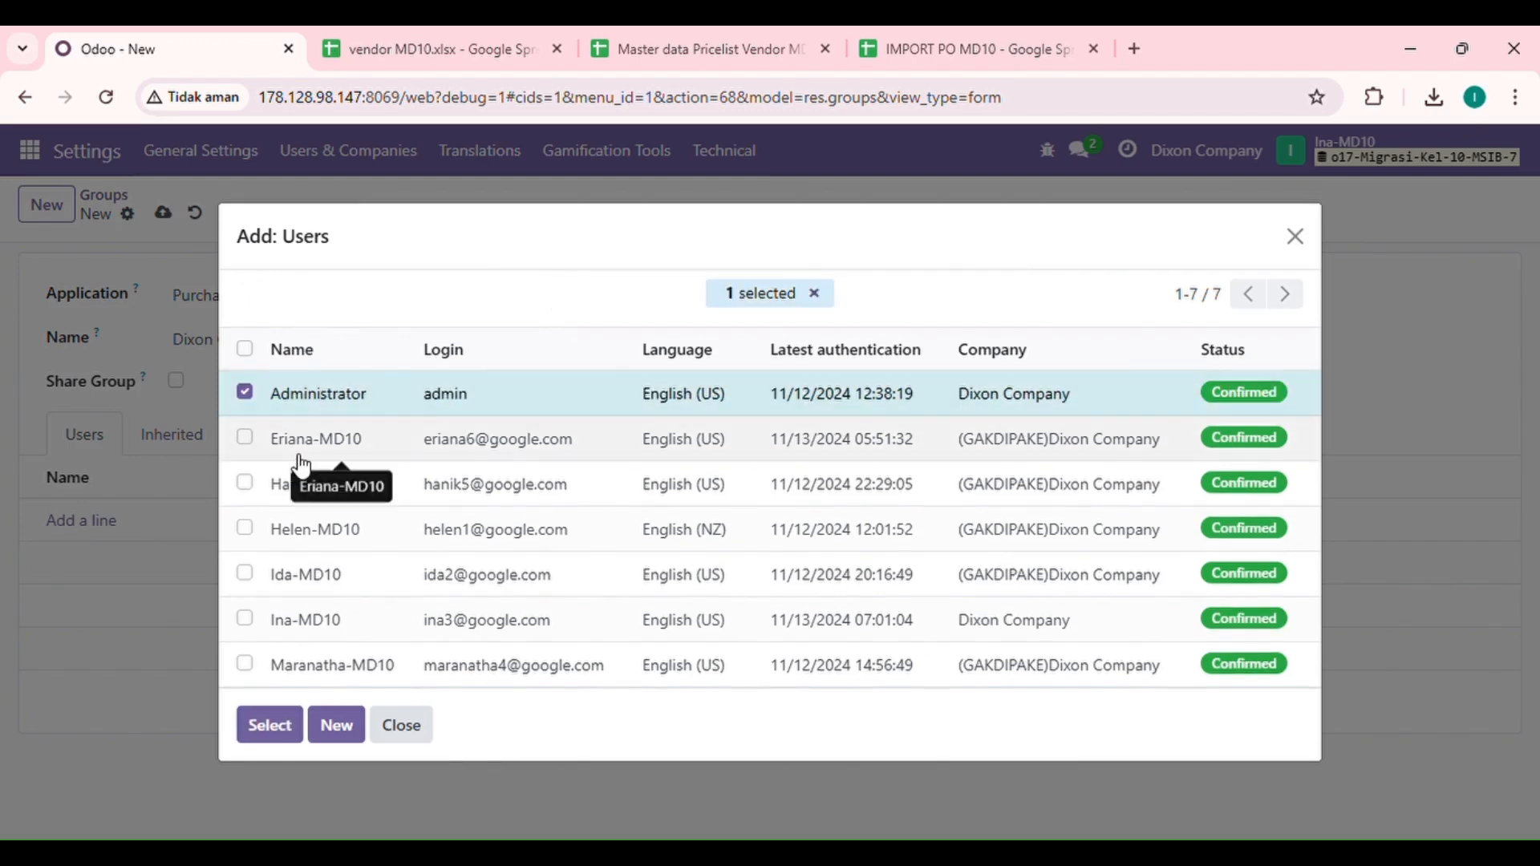
{"action": "left_click", "coordinate": [245, 529]}
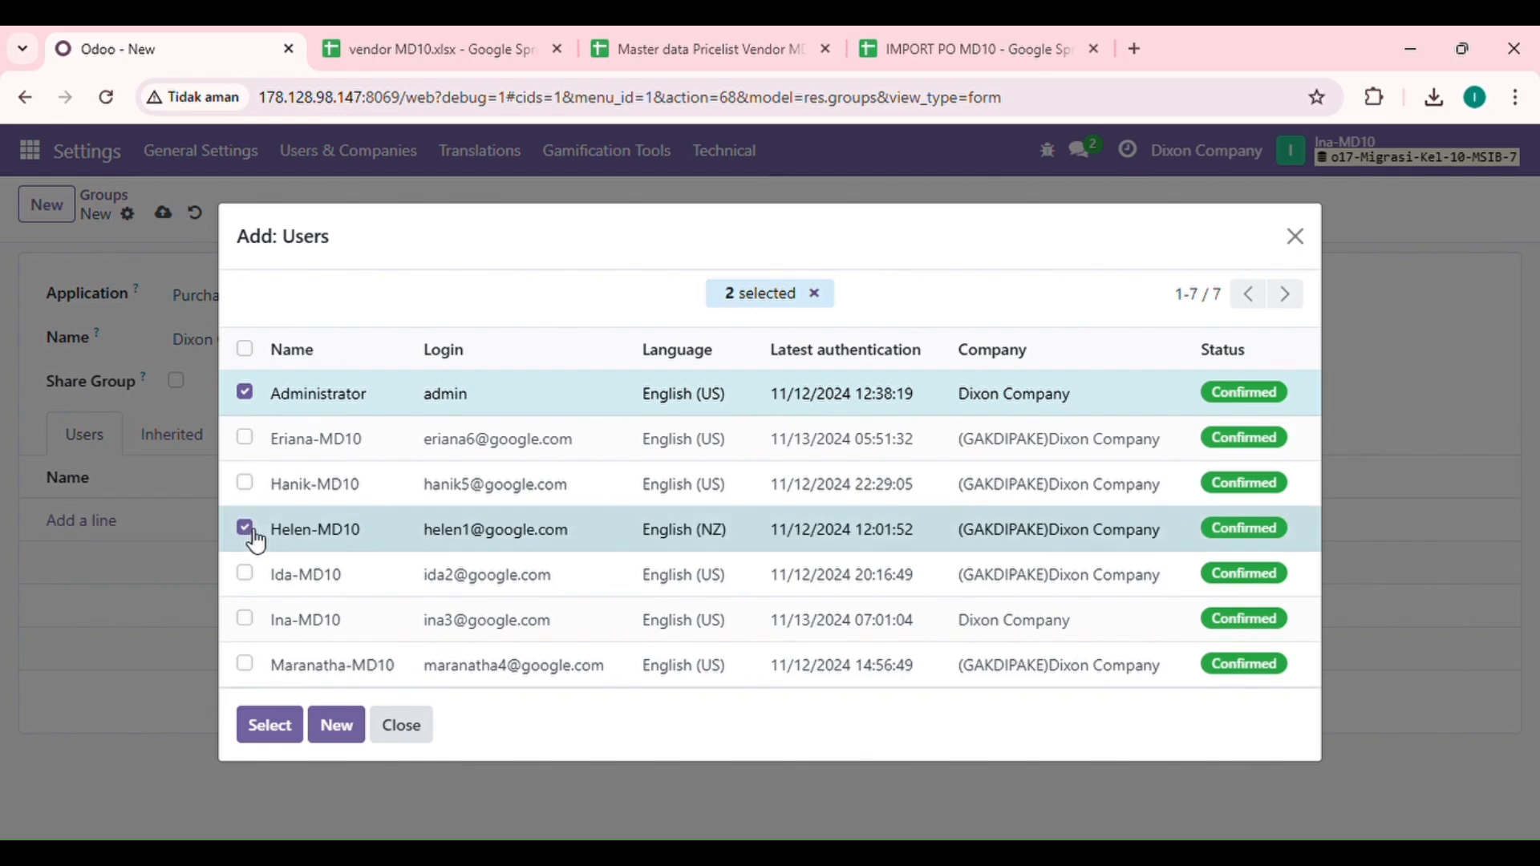
{"action": "left_click", "coordinate": [287, 729]}
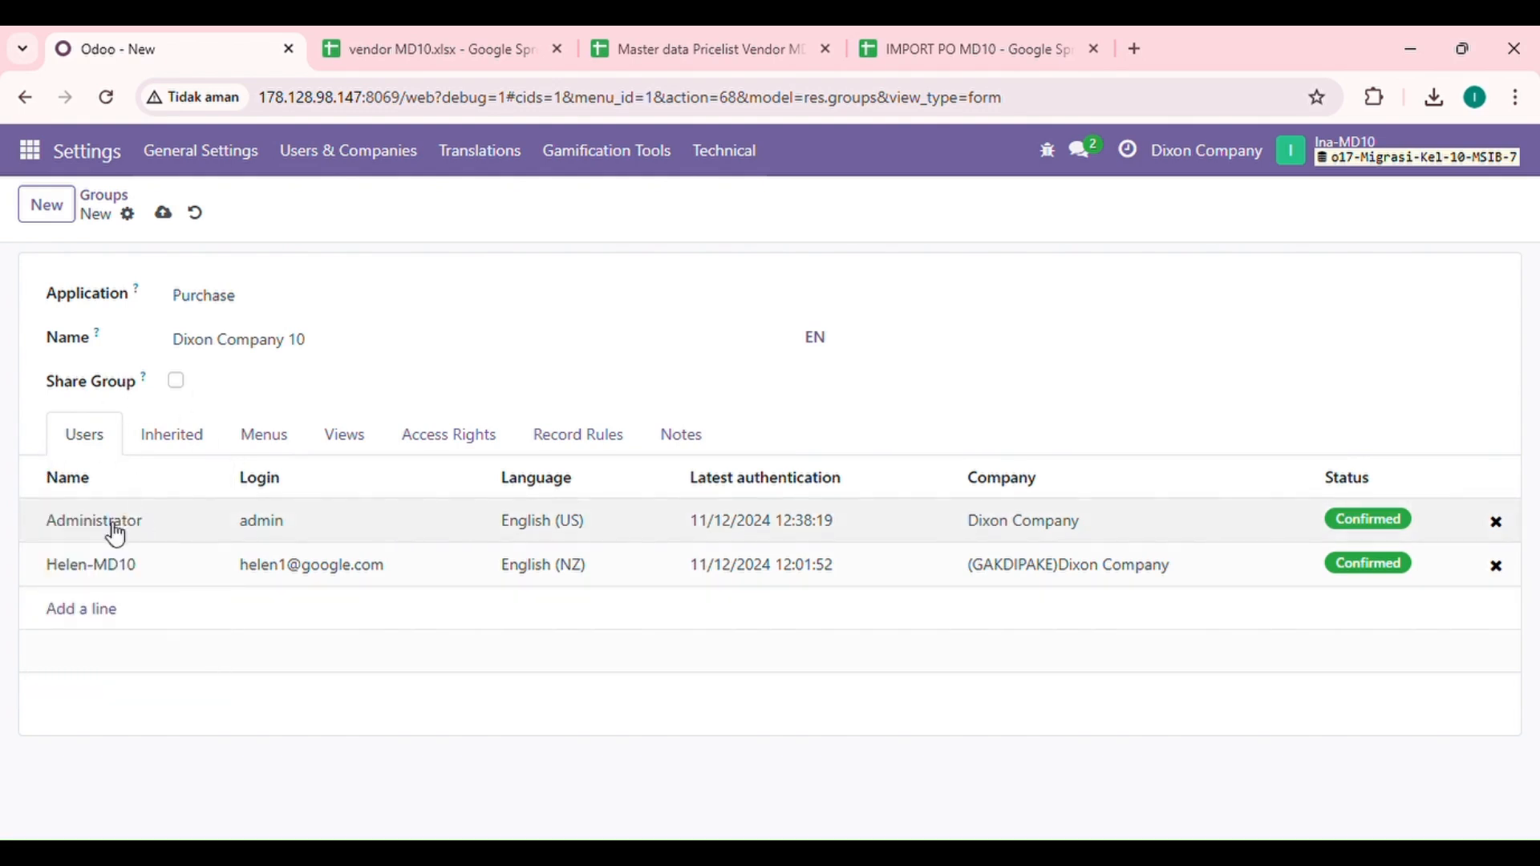
{"action": "left_click", "coordinate": [164, 214]}
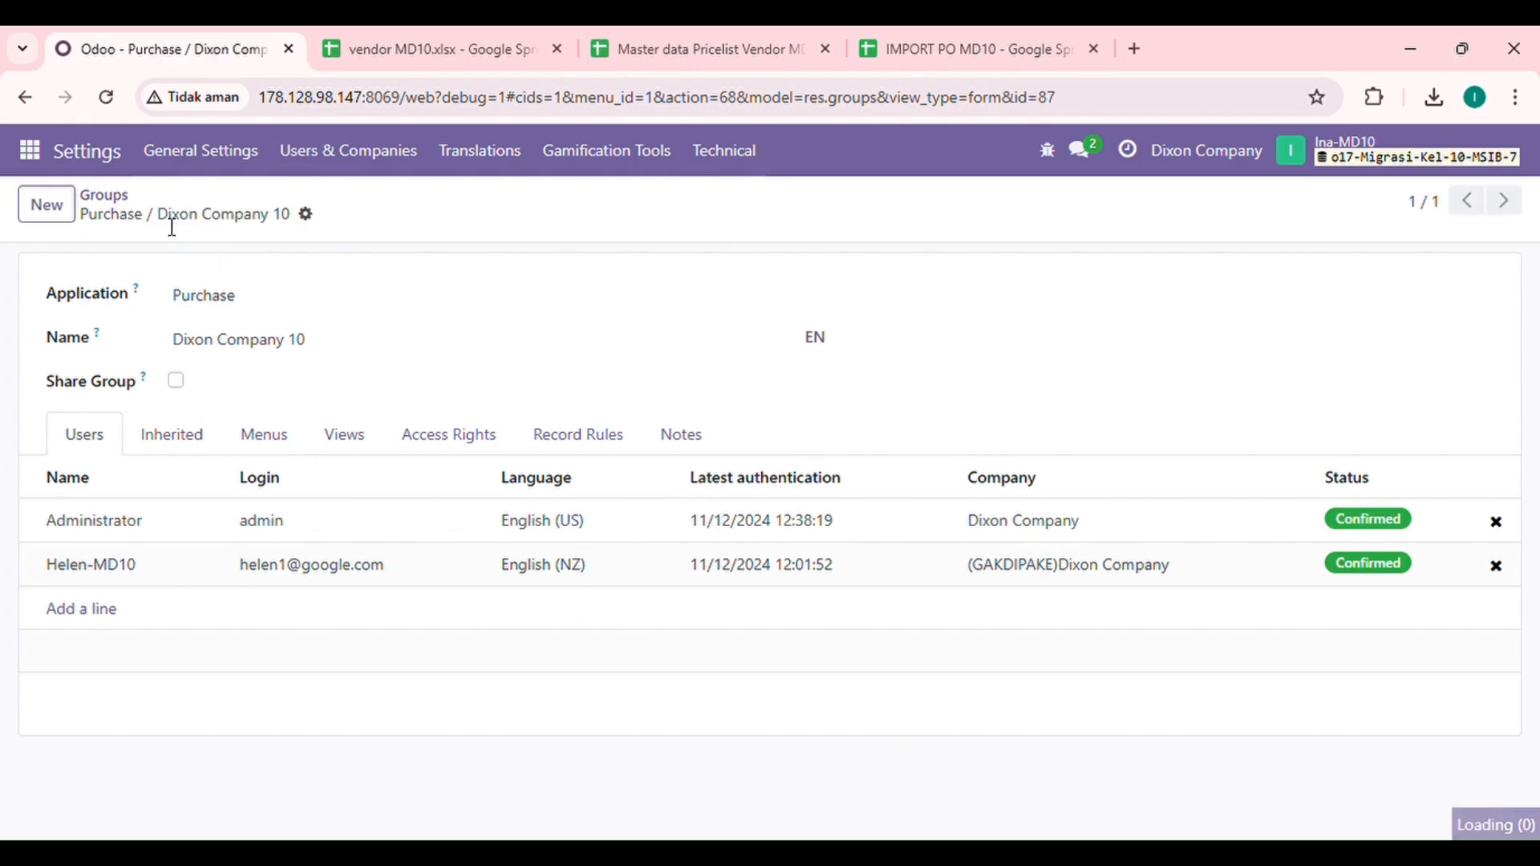
Step: Return to Groups and log out of the current account
{"action": "left_click", "coordinate": [131, 208]}
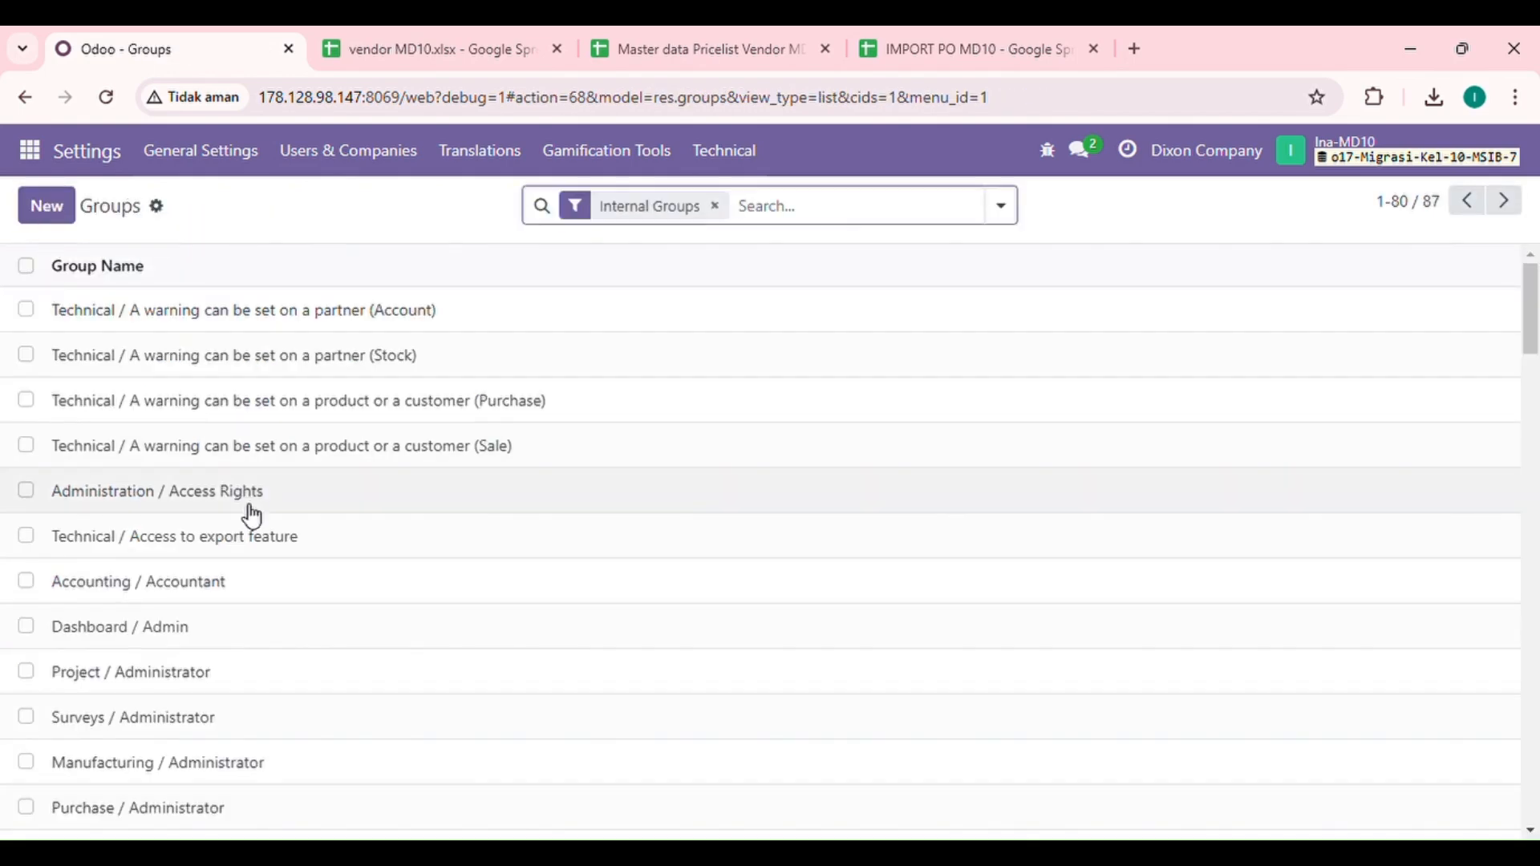
{"action": "left_click", "coordinate": [1291, 150]}
{"action": "left_click", "coordinate": [1358, 381]}
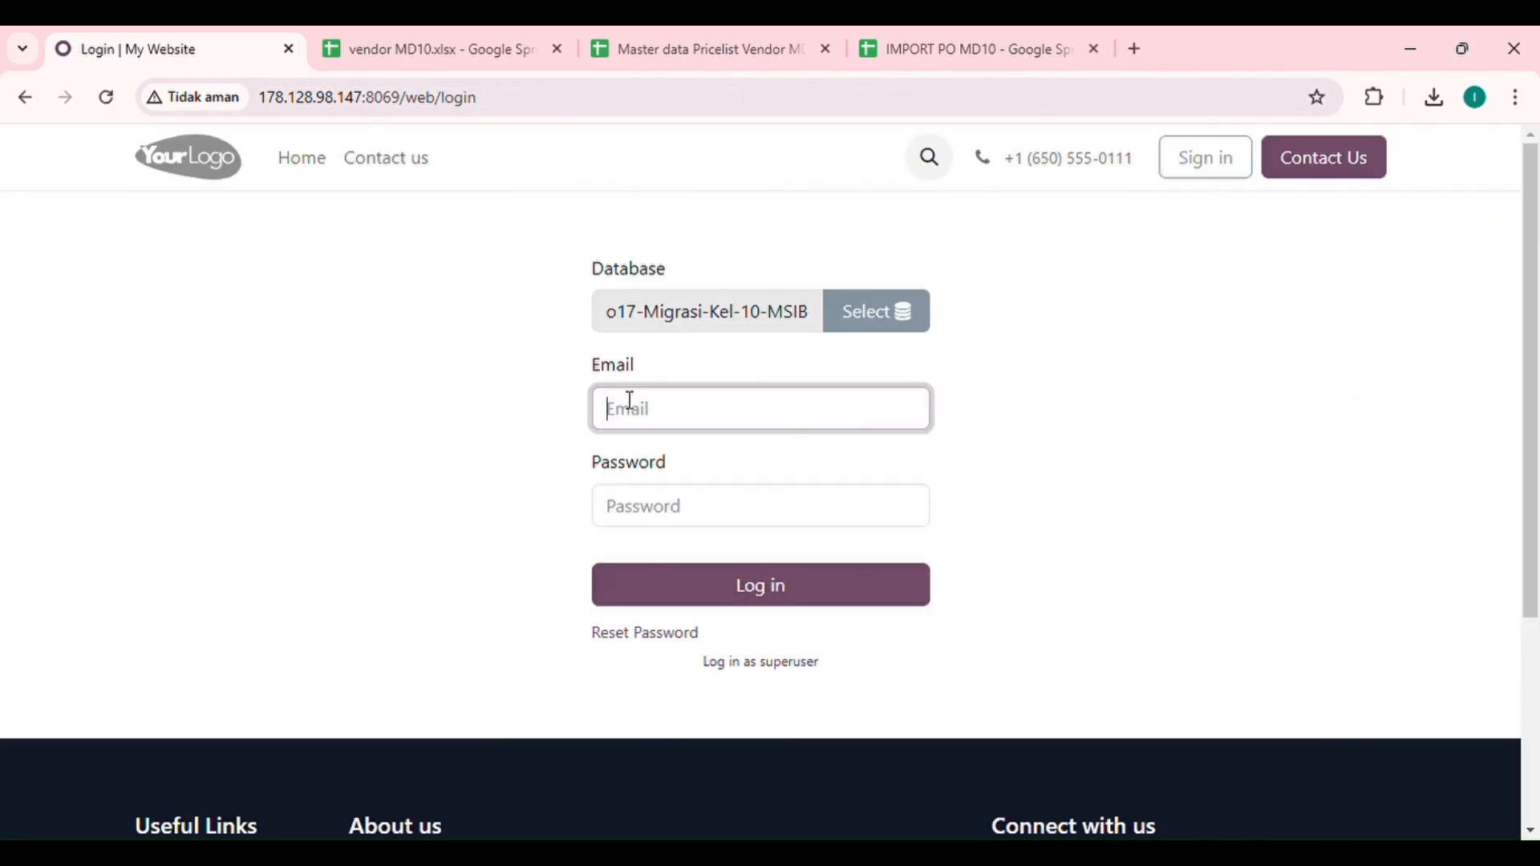
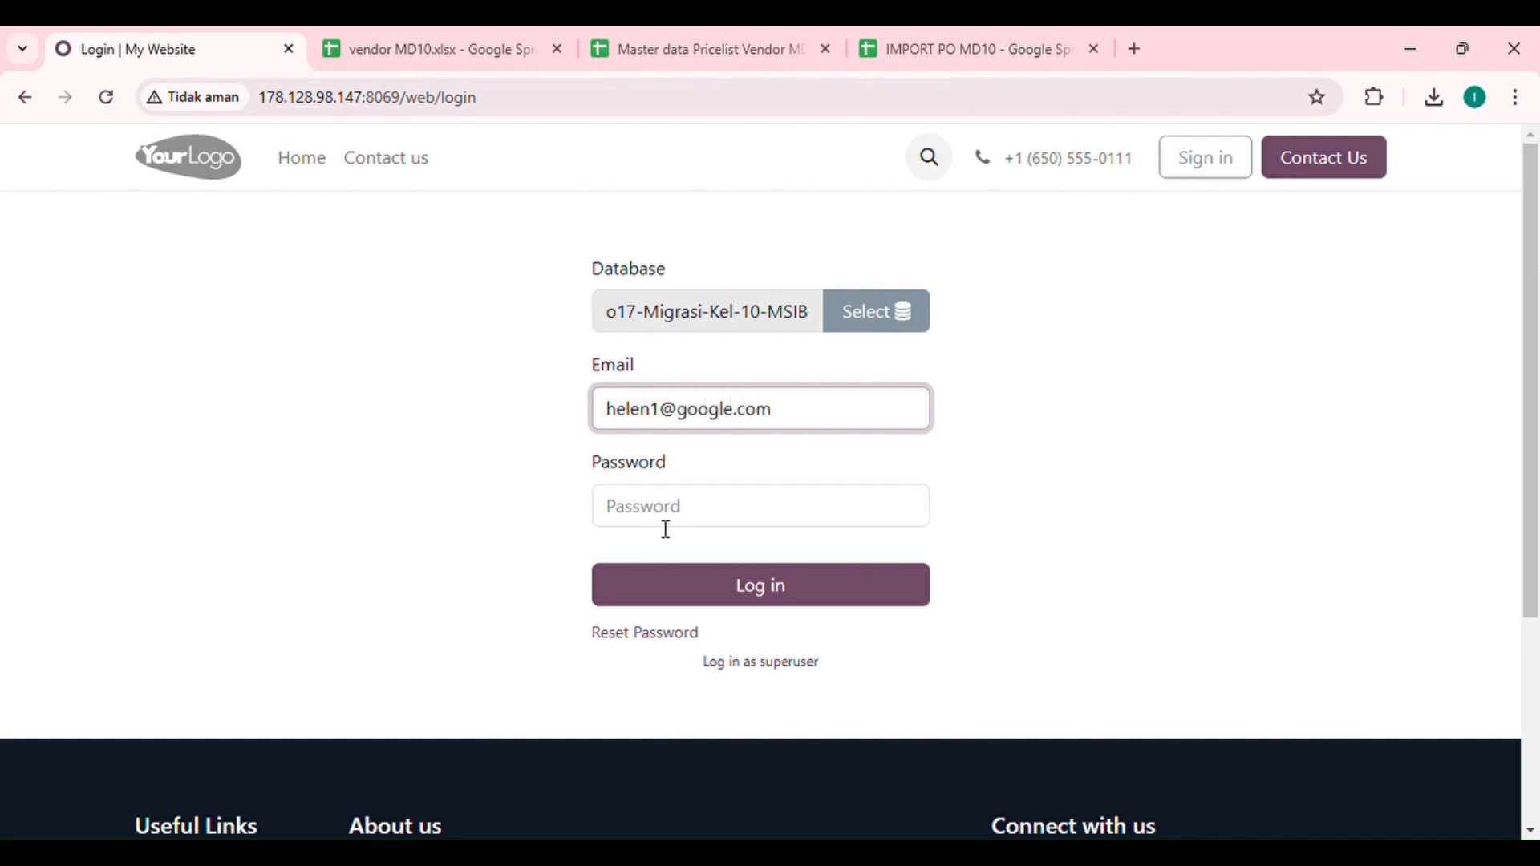
Step: Log in with the second group member's email and password
{"action": "left_click", "coordinate": [665, 525]}
{"action": "type", "text": "1"}
{"action": "left_click", "coordinate": [678, 601]}
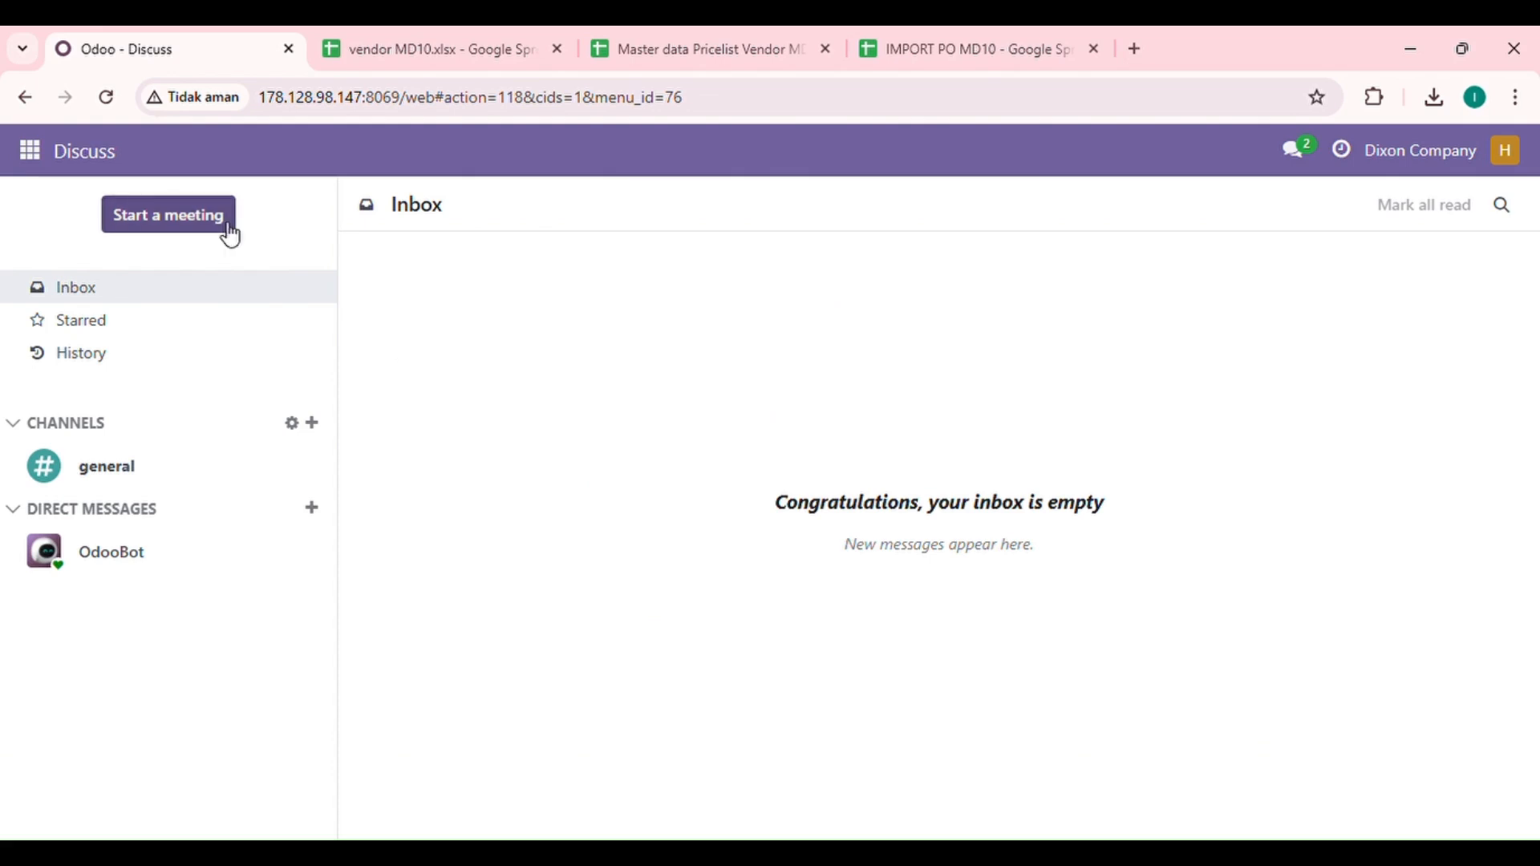
Step: Open the Purchase app's Vendors list
{"action": "left_click", "coordinate": [32, 152]}
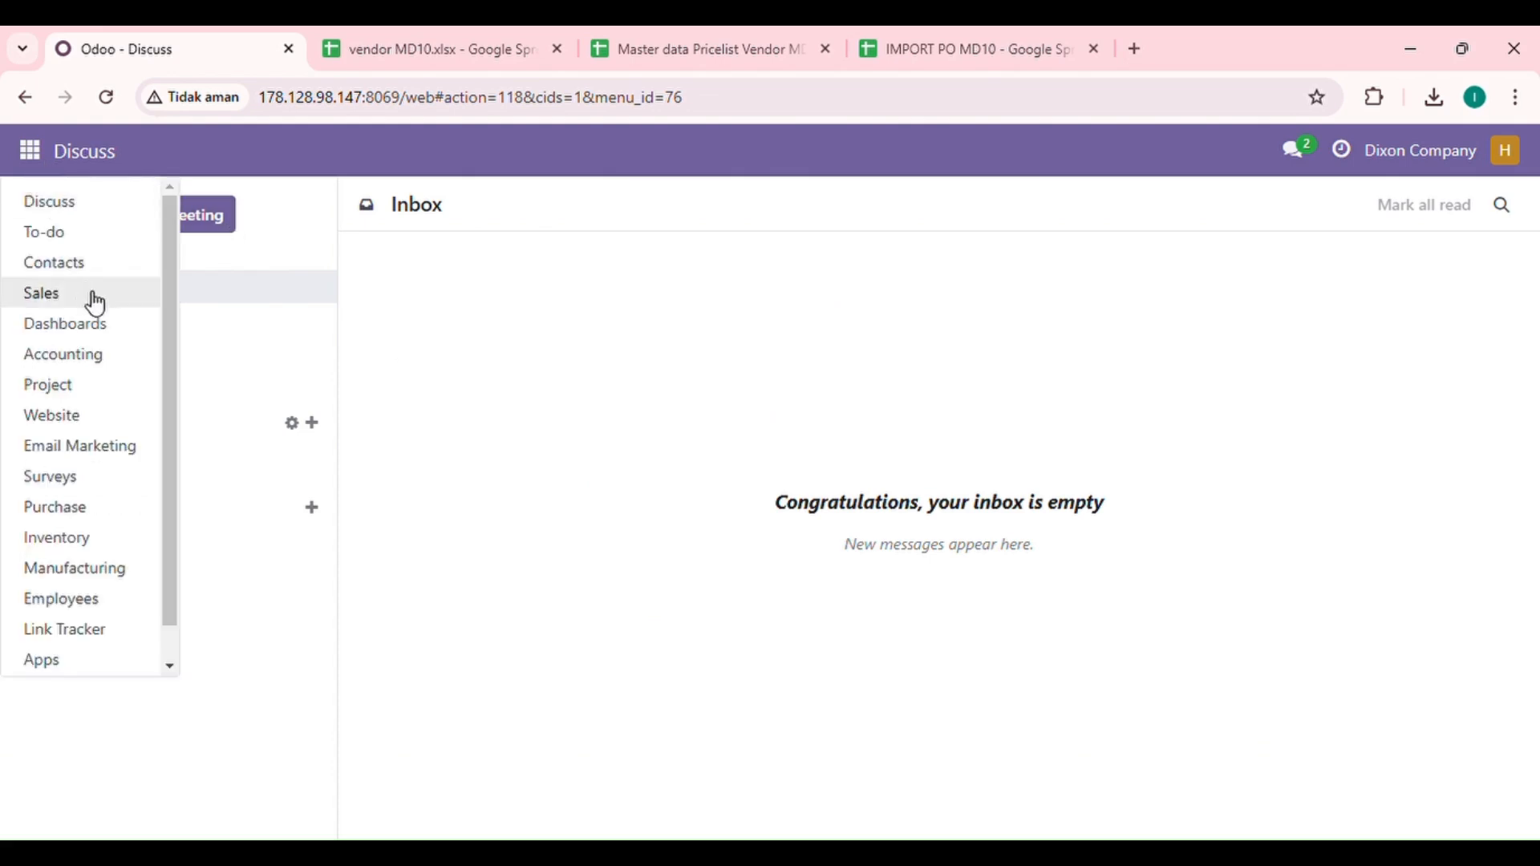
{"action": "left_click", "coordinate": [64, 507]}
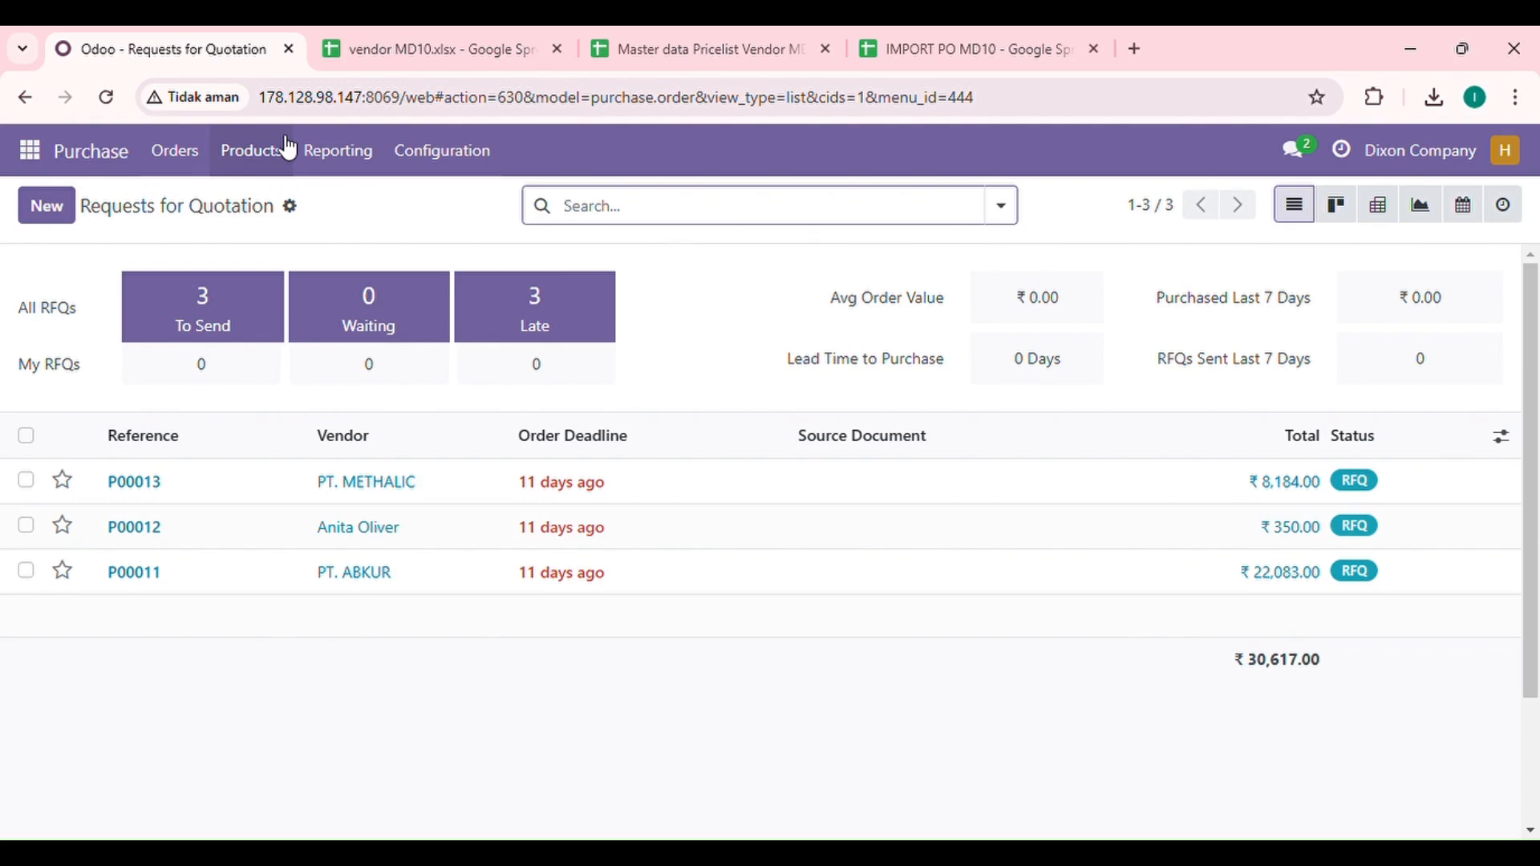
{"action": "left_click", "coordinate": [175, 151]}
{"action": "left_click", "coordinate": [225, 262]}
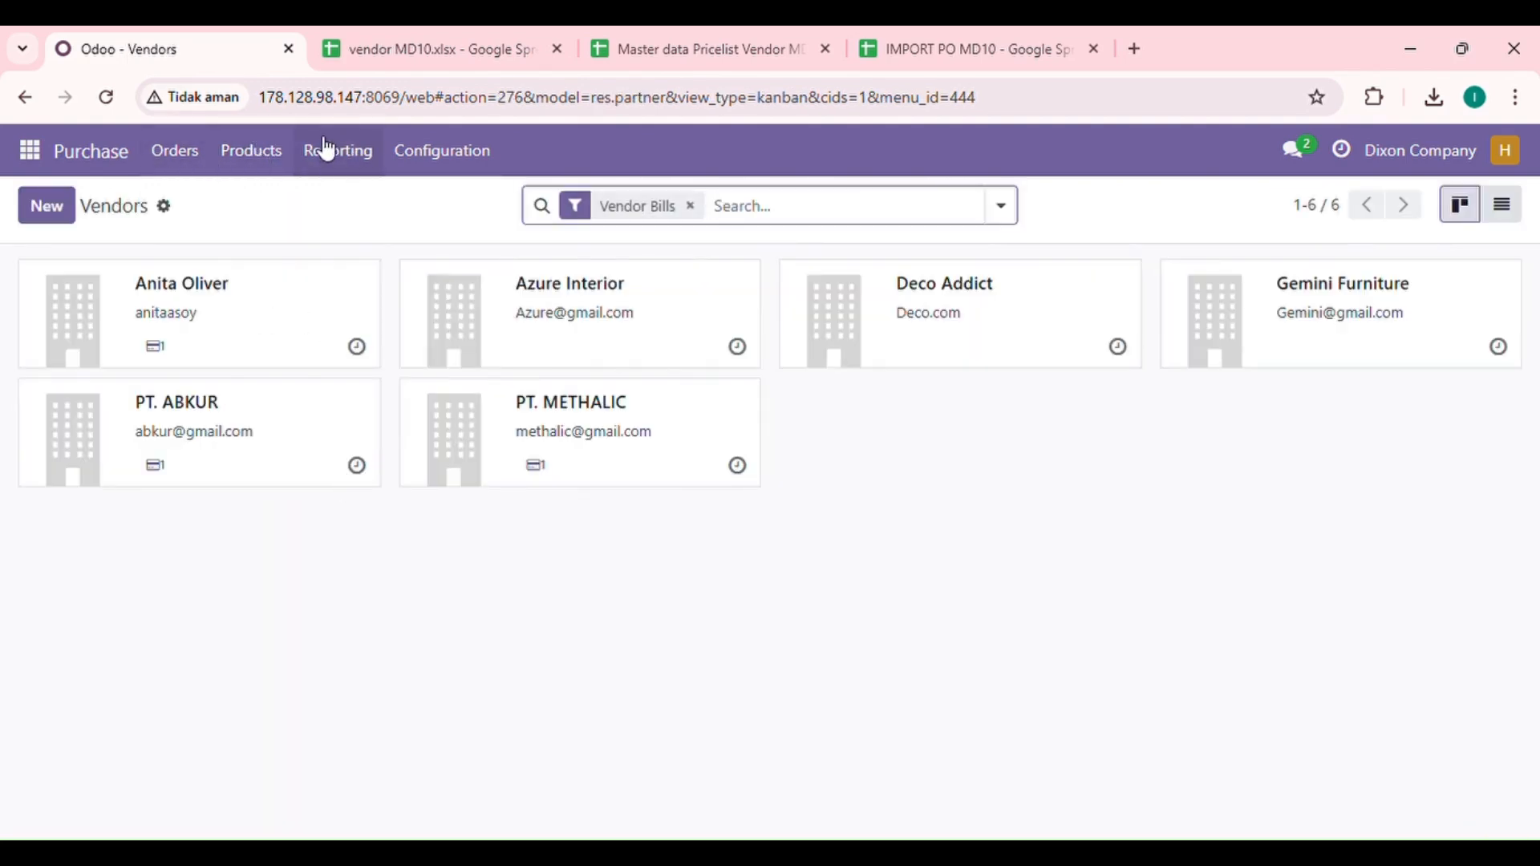
Step: View Configuration > Vendor Pricelists, then return to Requests for Quotation
{"action": "left_click", "coordinate": [246, 152]}
{"action": "mouse_move", "coordinate": [406, 158]}
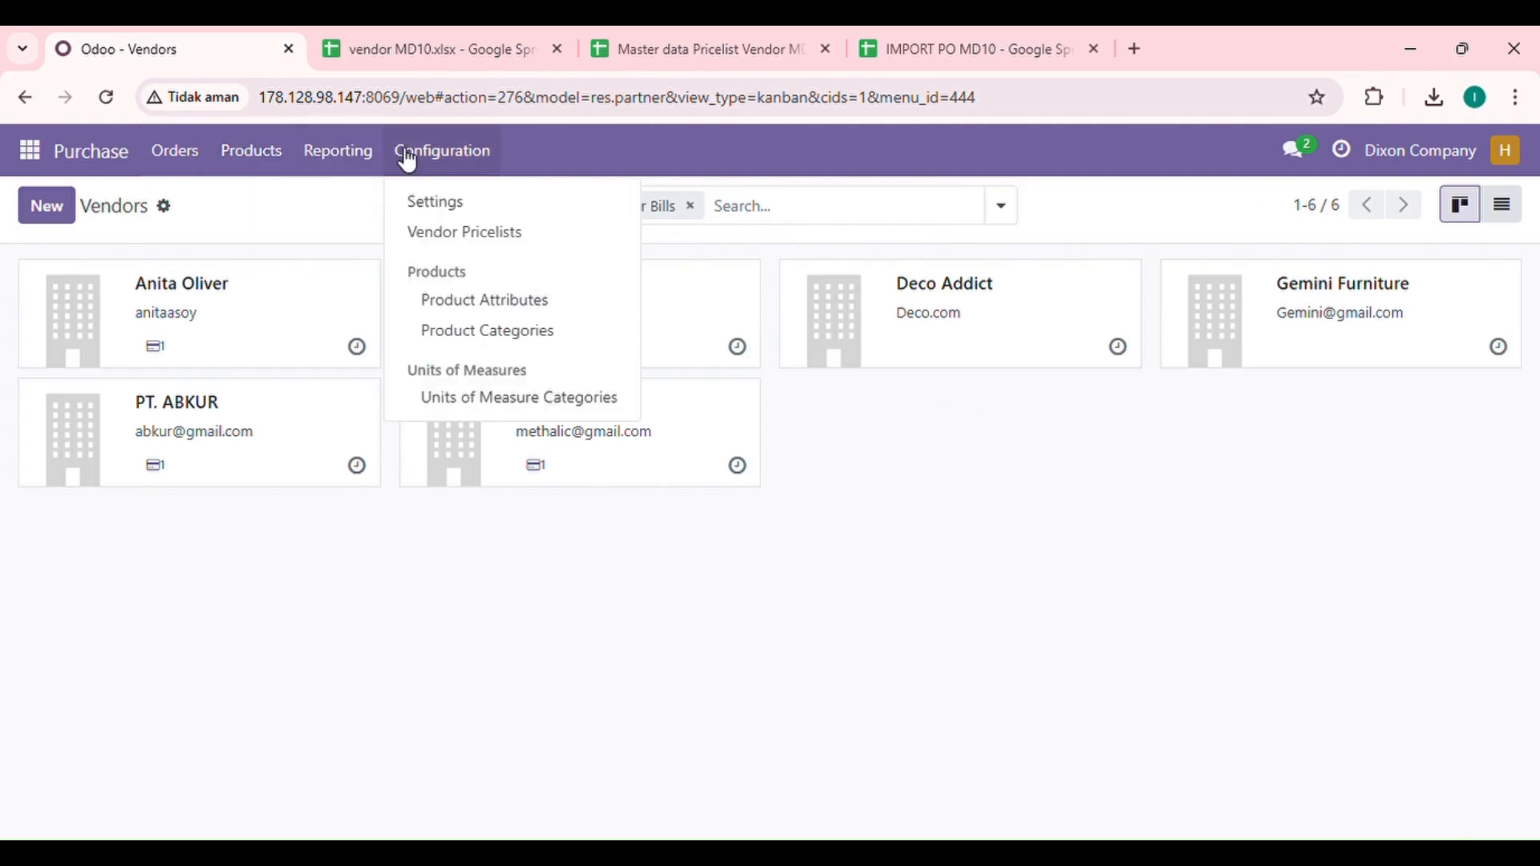
{"action": "left_click", "coordinate": [446, 234]}
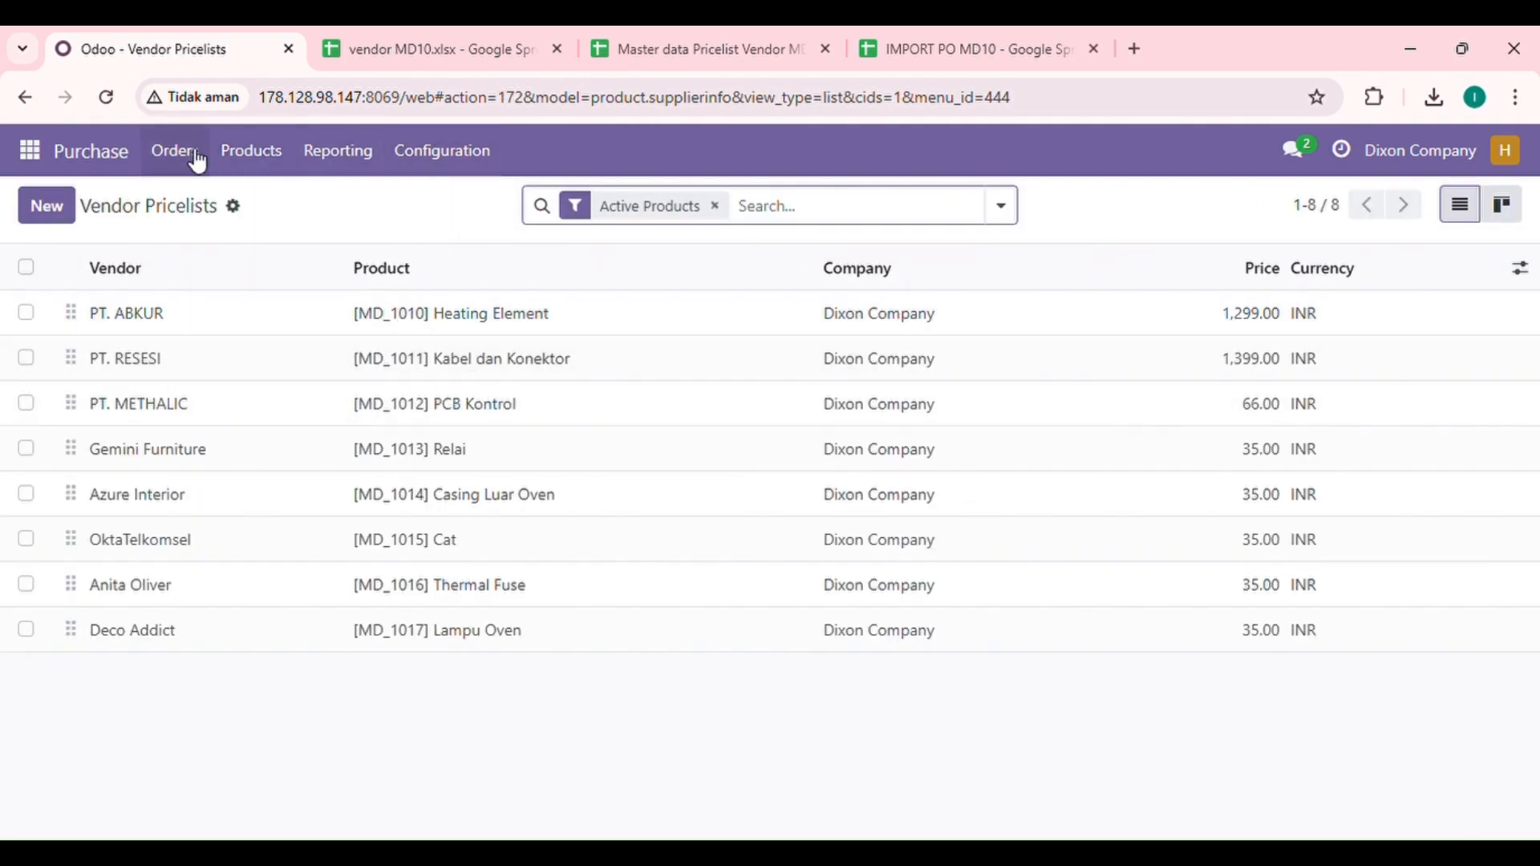
{"action": "left_click", "coordinate": [195, 161]}
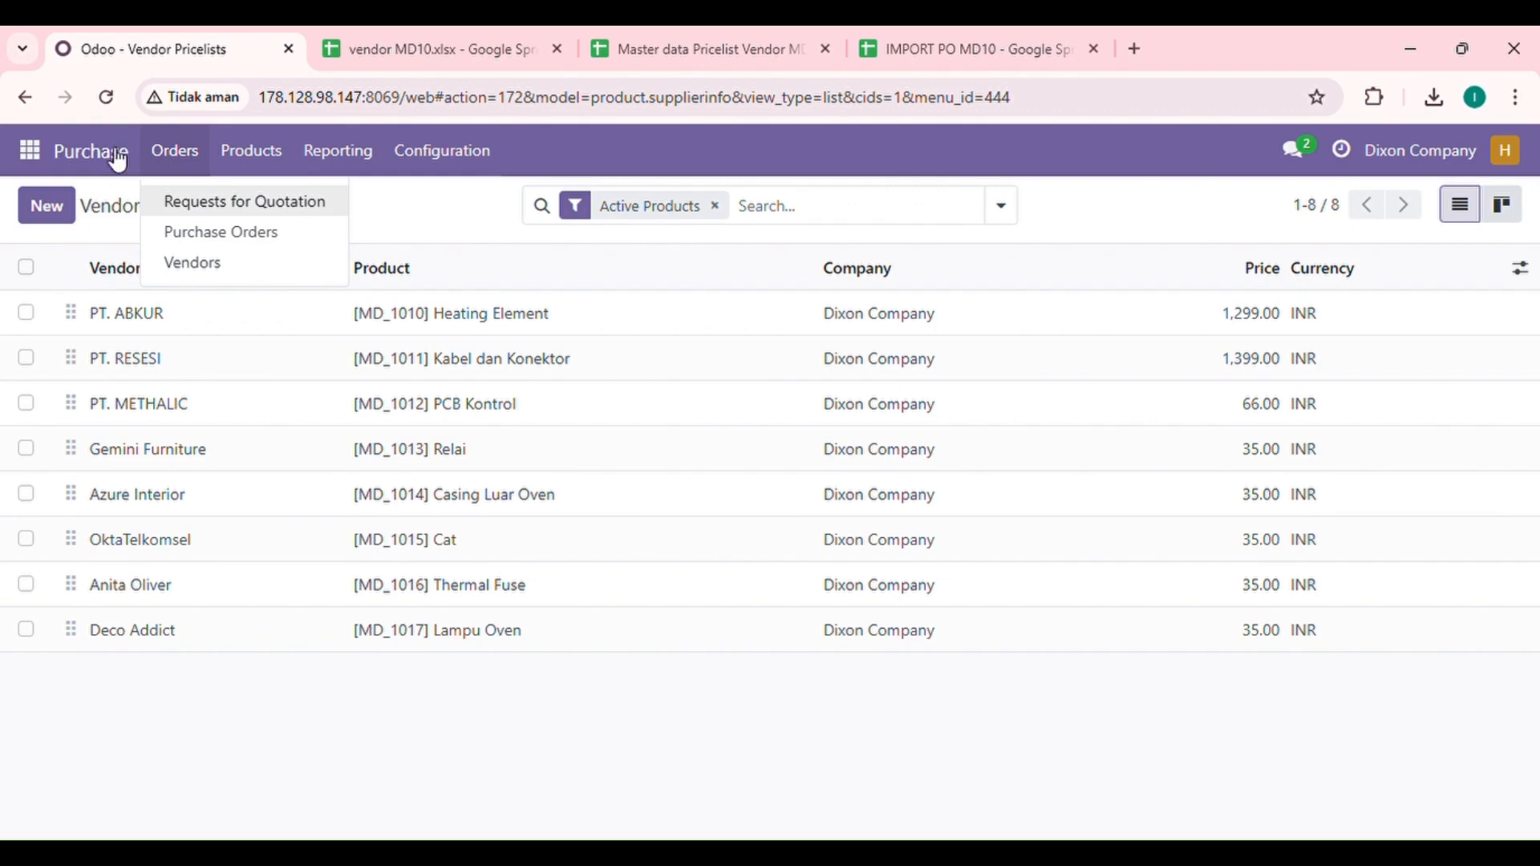
{"action": "left_click", "coordinate": [119, 160]}
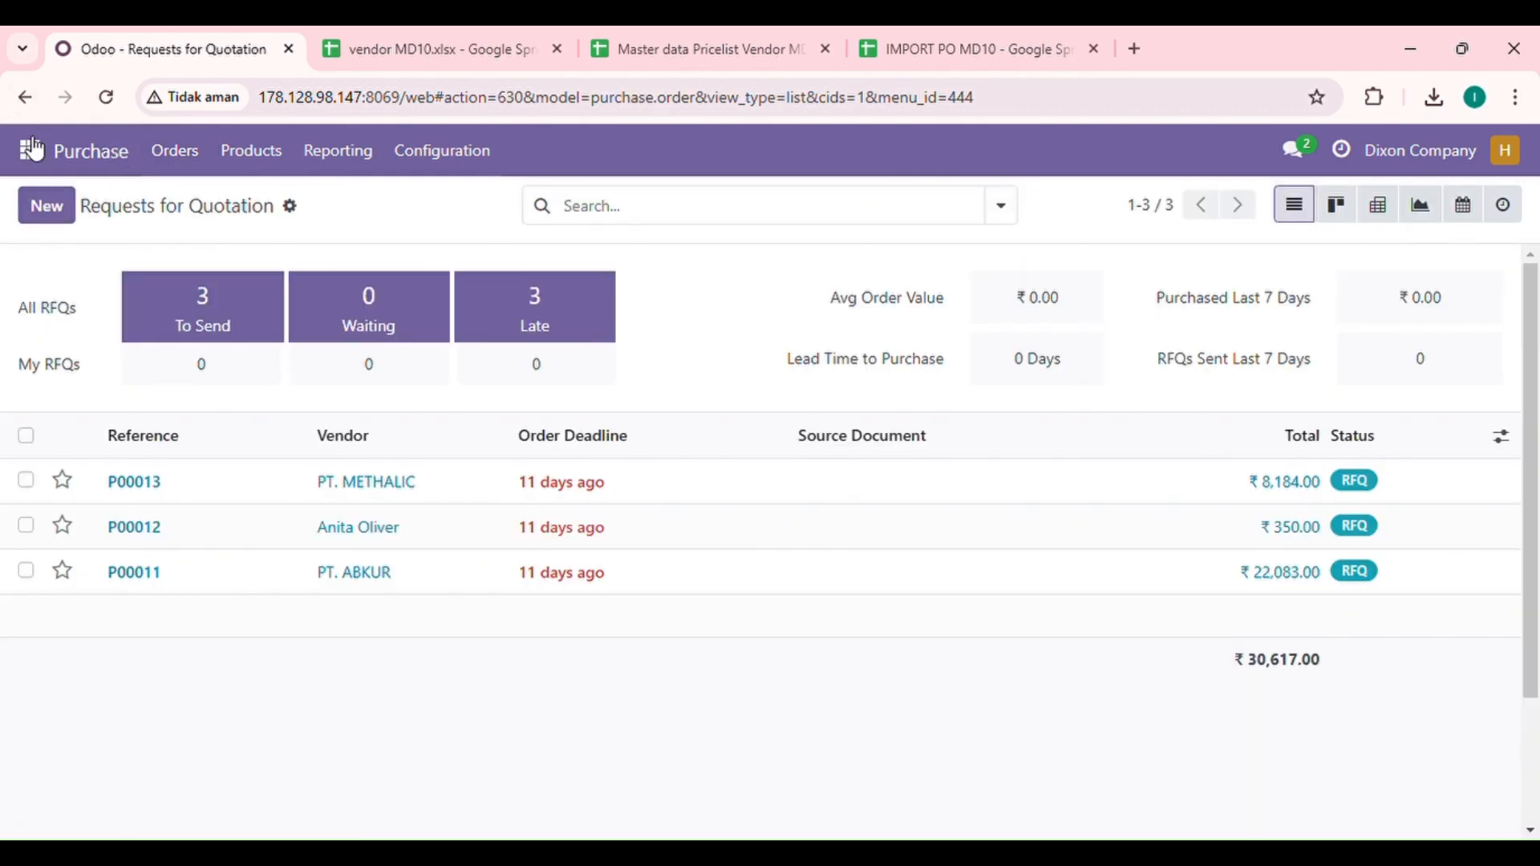
Step: Browse the apps menu and go to the Discuss inbox
{"action": "left_click", "coordinate": [32, 148]}
{"action": "scroll", "coordinate": [62, 458], "scroll_direction": "down", "scroll_amount": 1}
{"action": "scroll", "coordinate": [62, 457], "scroll_direction": "up", "scroll_amount": 1}
{"action": "left_click", "coordinate": [292, 746]}
{"action": "left_click", "coordinate": [40, 148]}
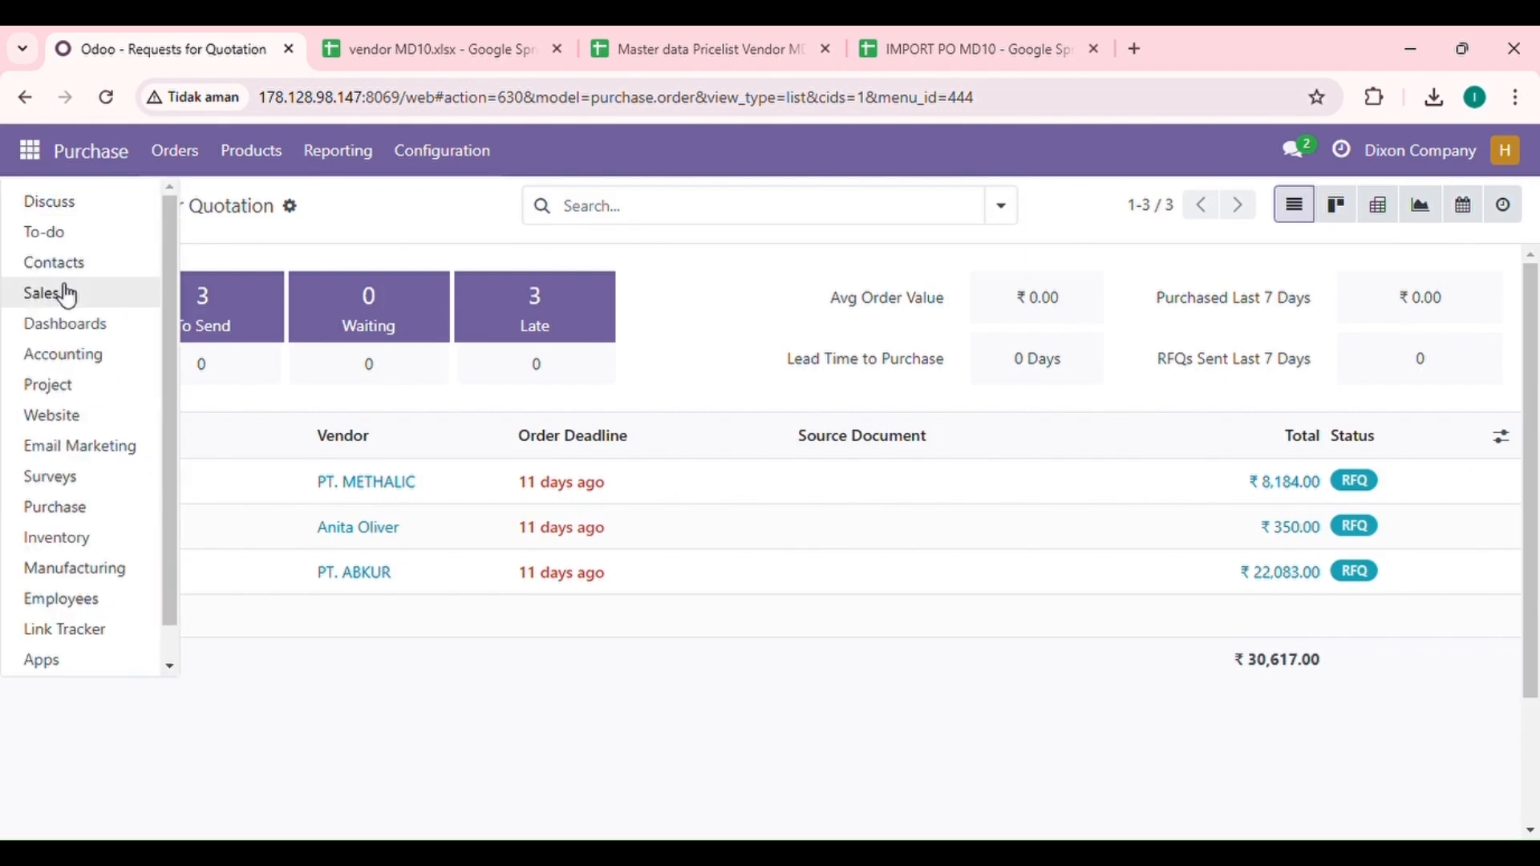
{"action": "left_click", "coordinate": [51, 208]}
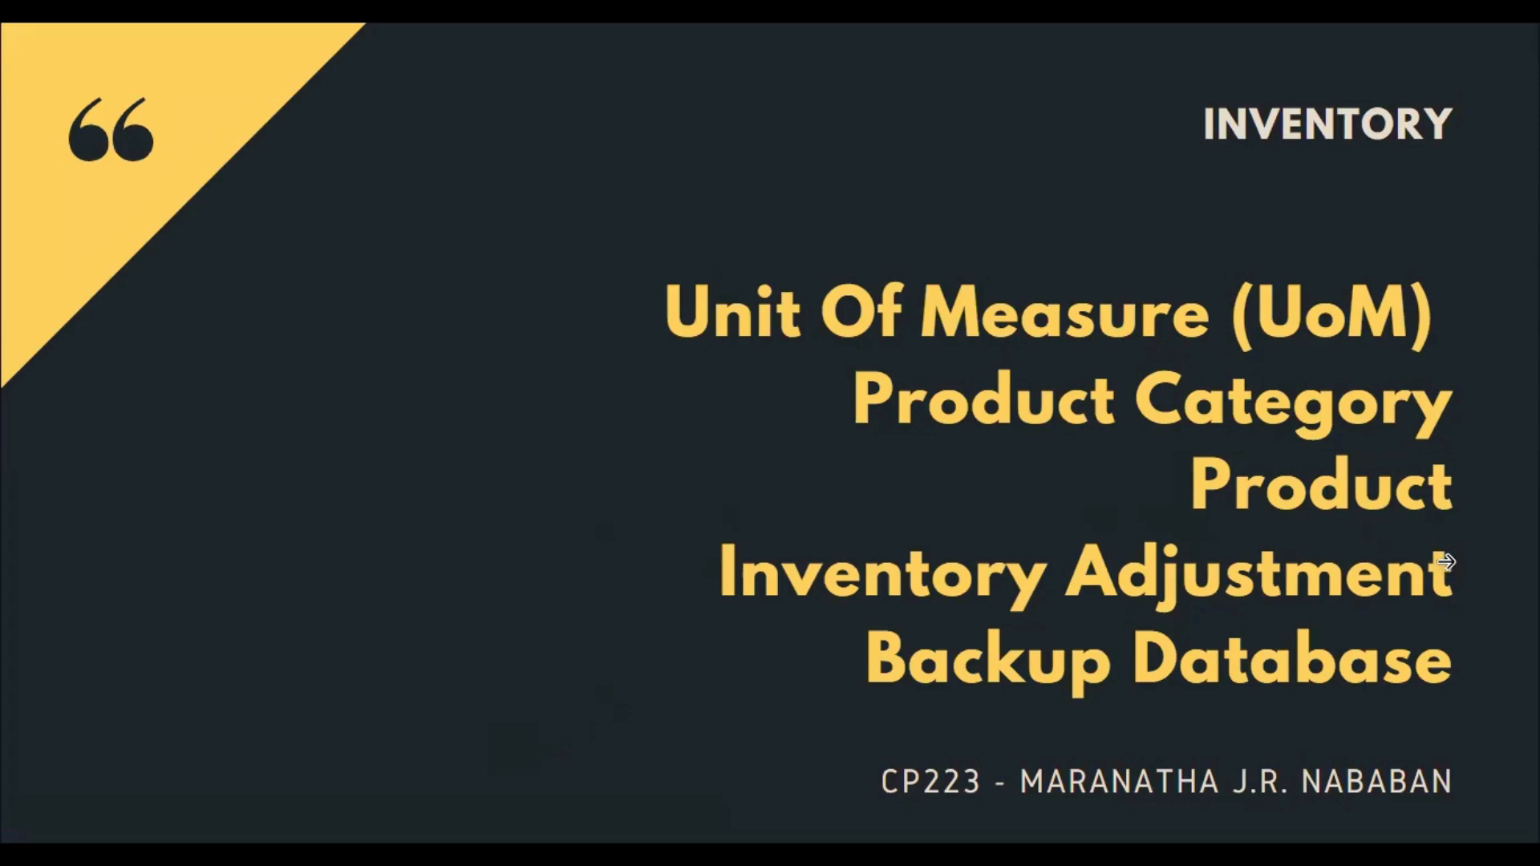
Step: Advance the slideshow to the UoM slide, then to Product Category
{"action": "left_click", "coordinate": [1446, 563]}
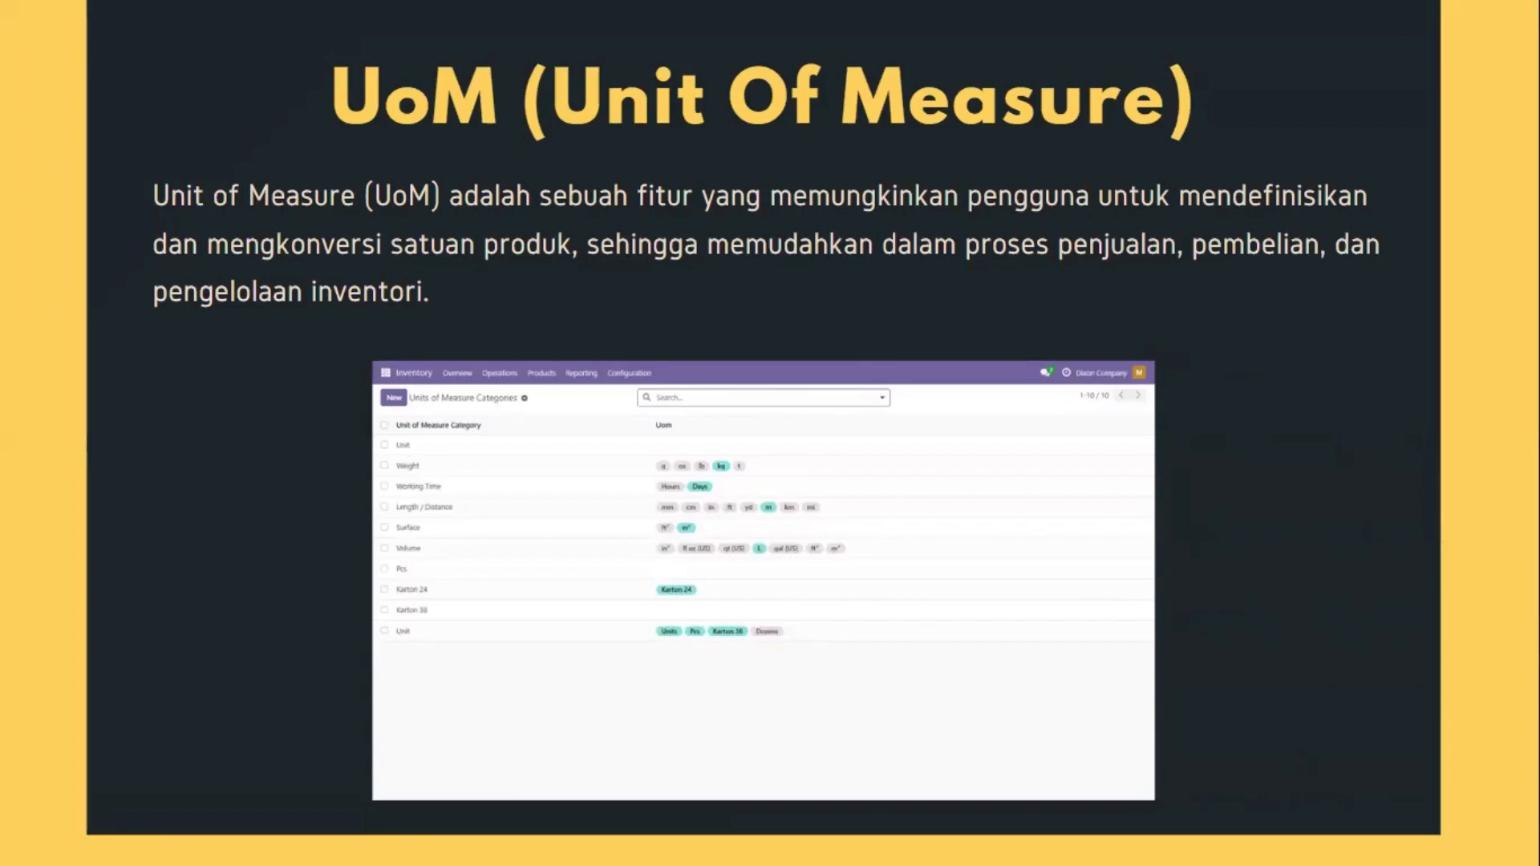
{"action": "key", "text": "Right"}
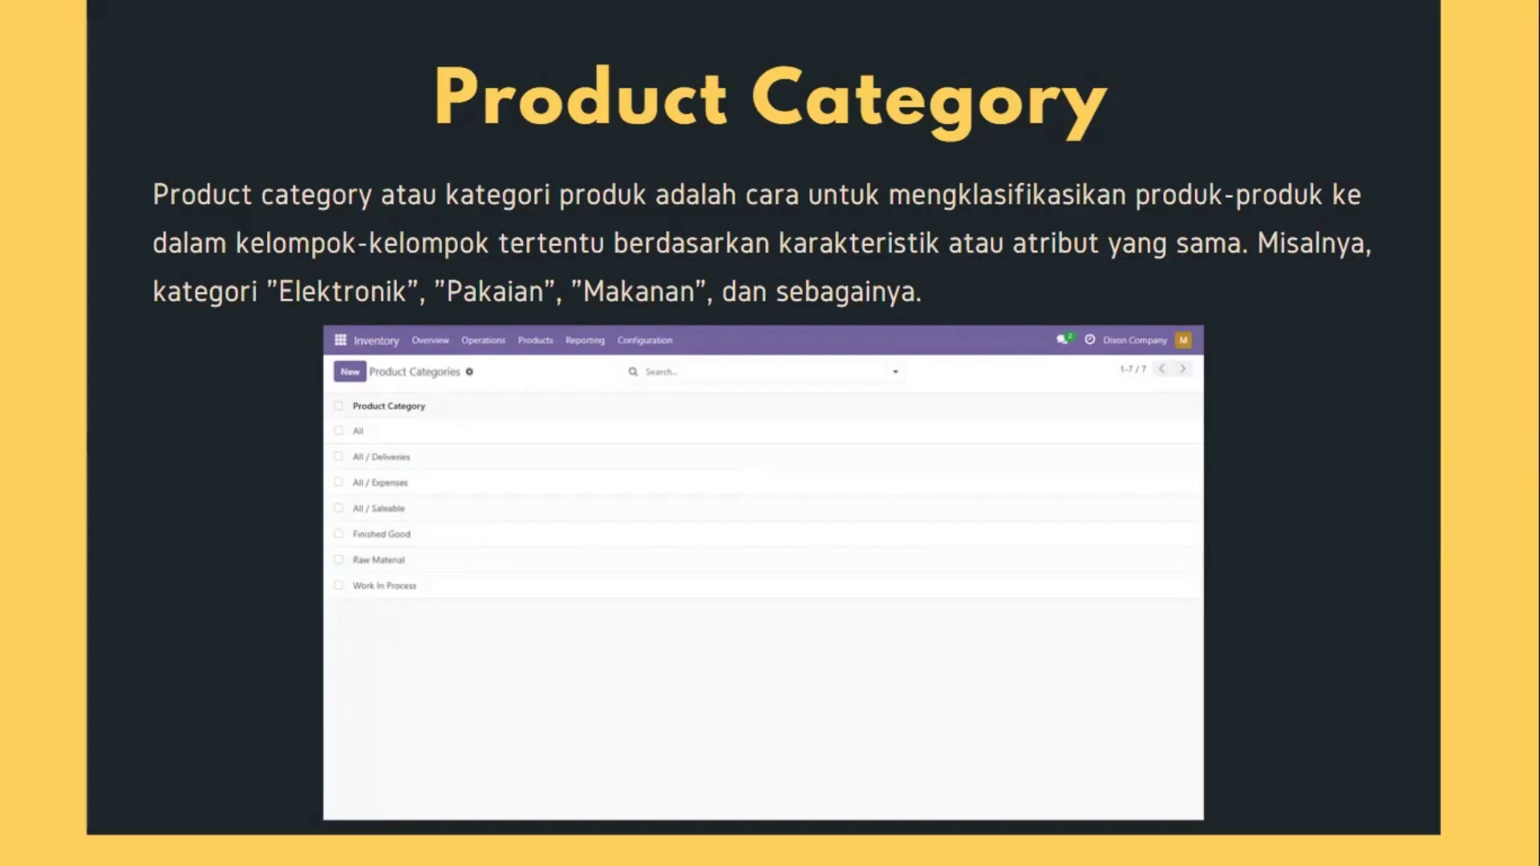
Step: Advance through the Product and Inventory Adjustment slides
{"action": "left_click", "coordinate": [1444, 540]}
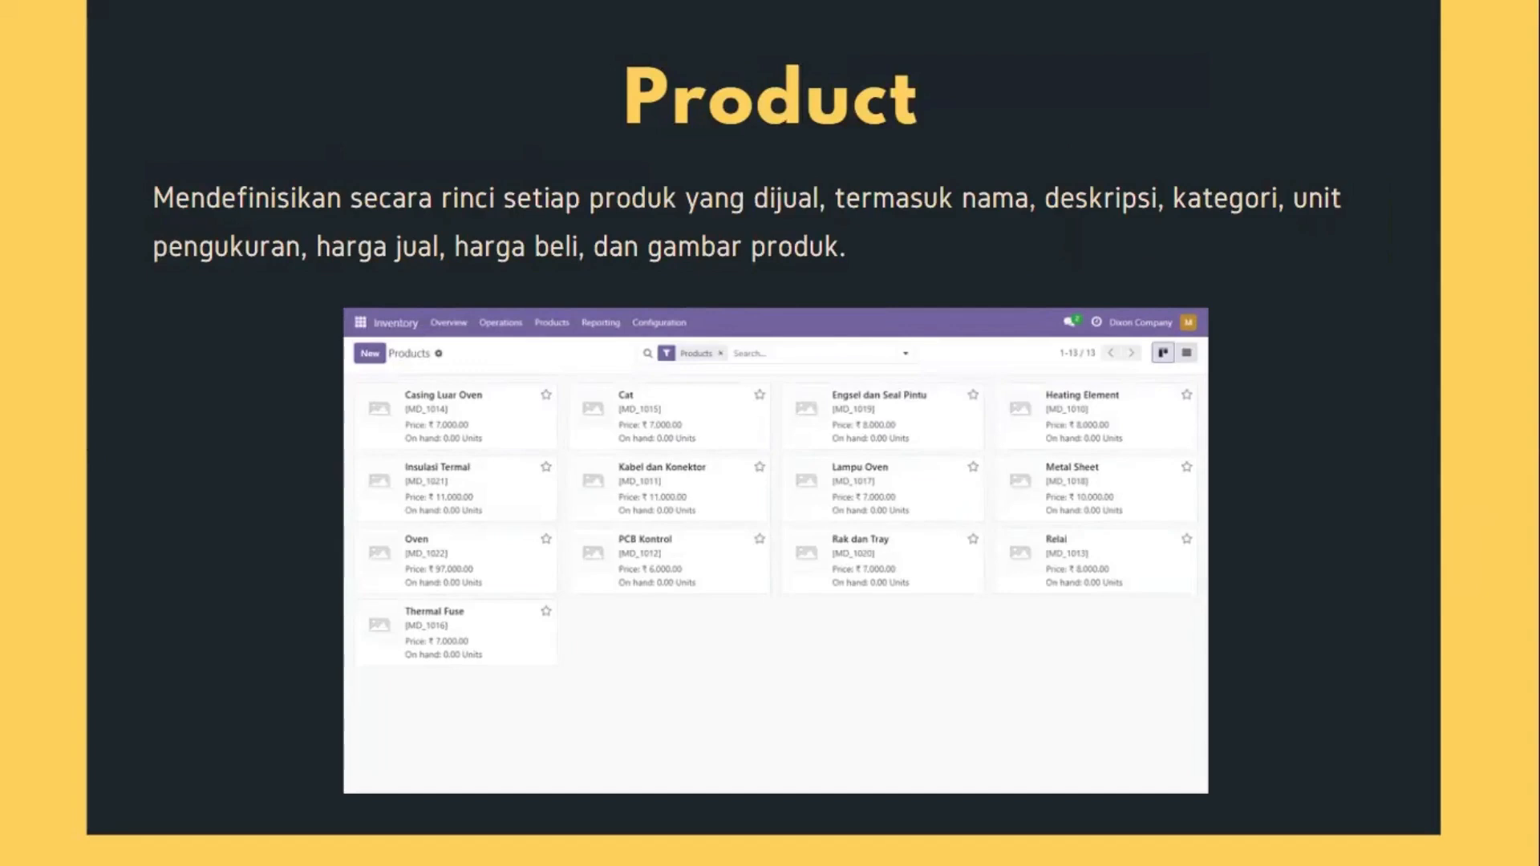
{"action": "left_click", "coordinate": [1444, 539]}
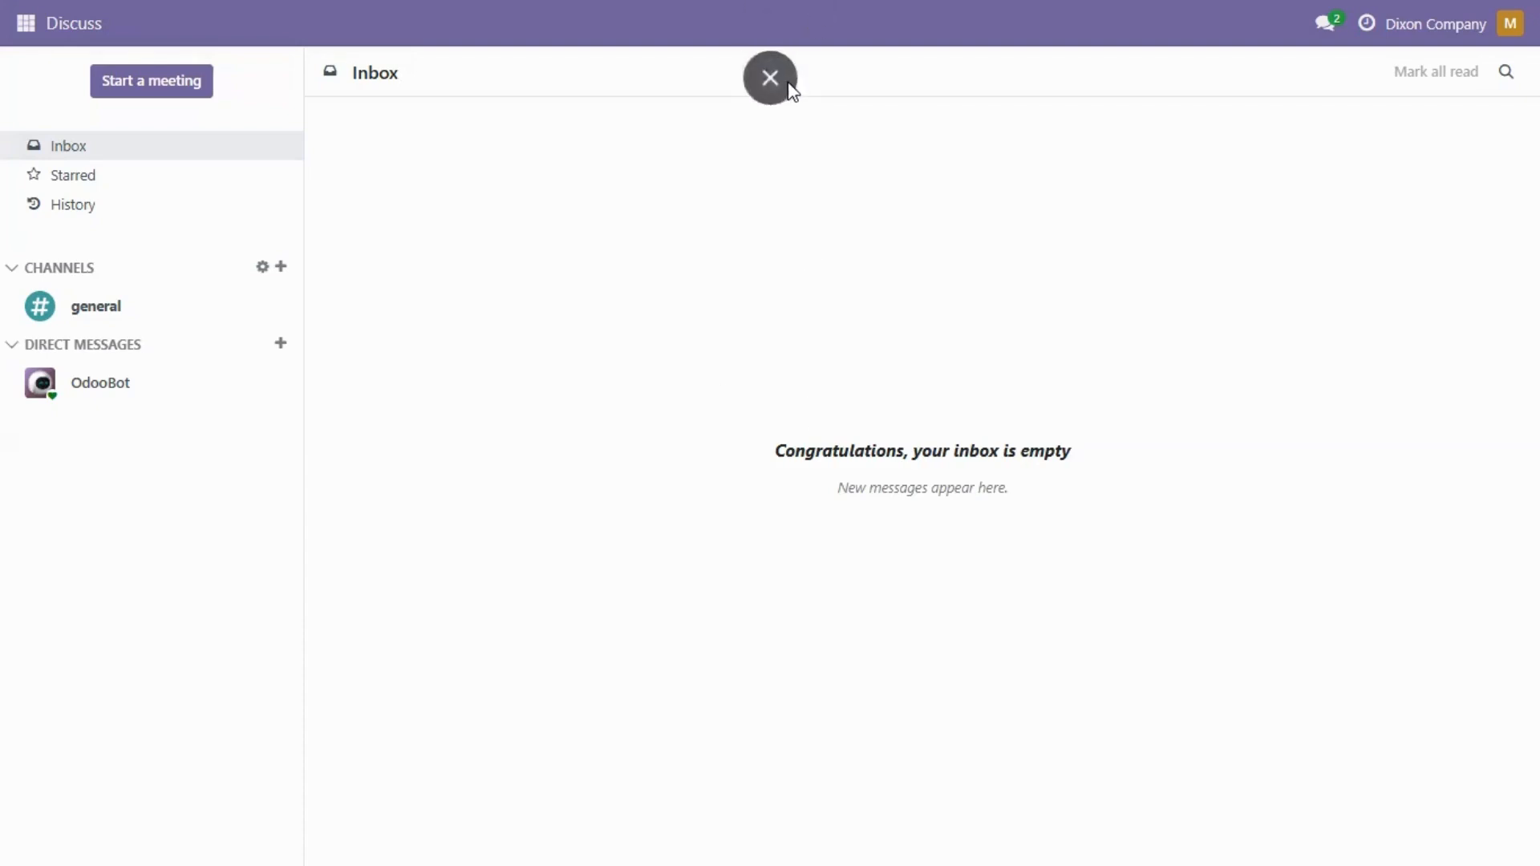
{"action": "left_click", "coordinate": [782, 83]}
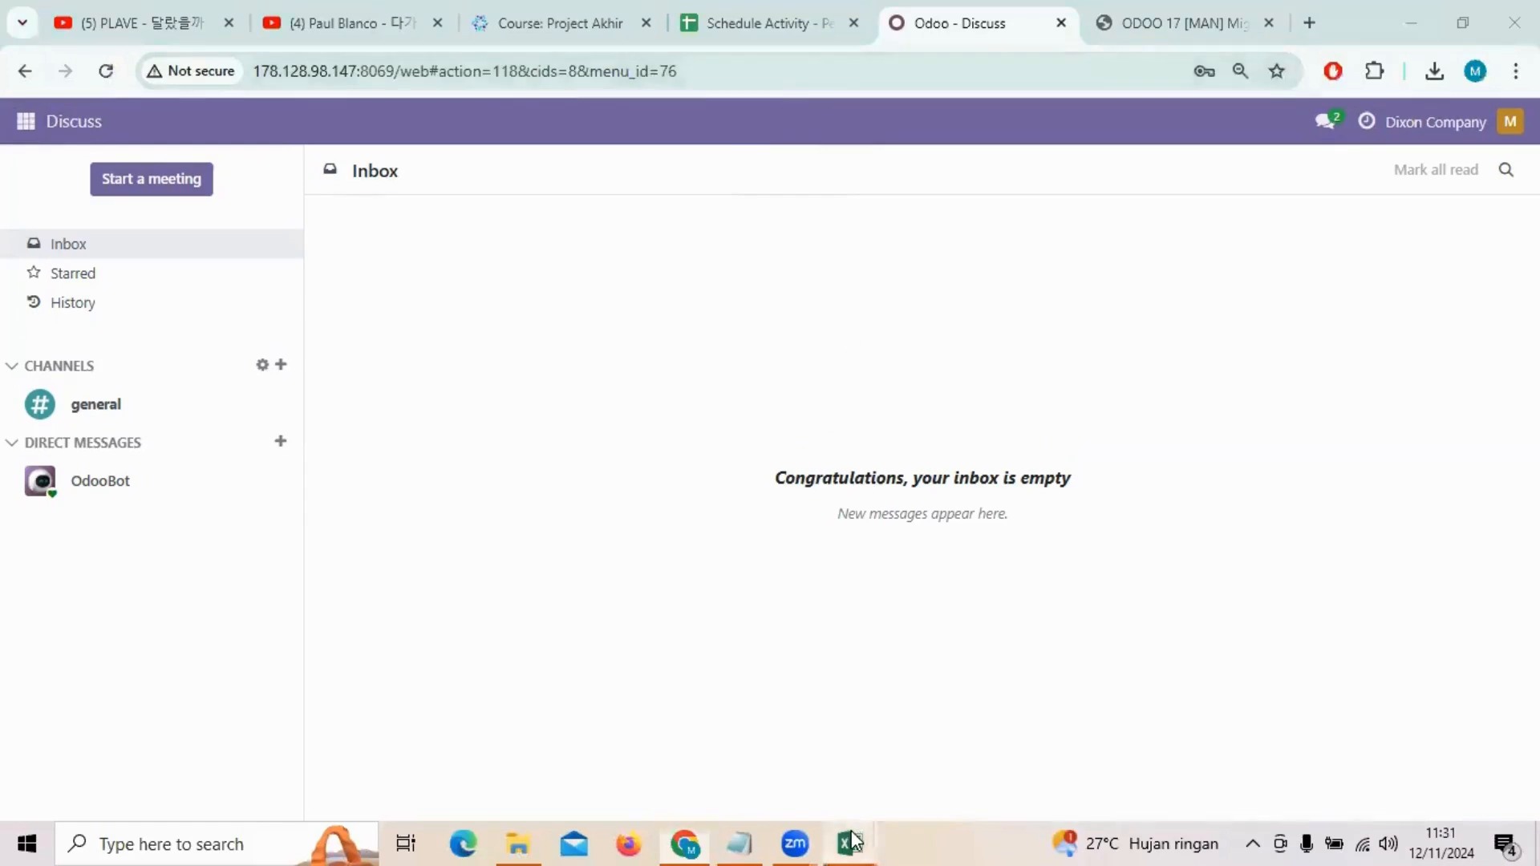
{"action": "mouse_move", "coordinate": [849, 843]}
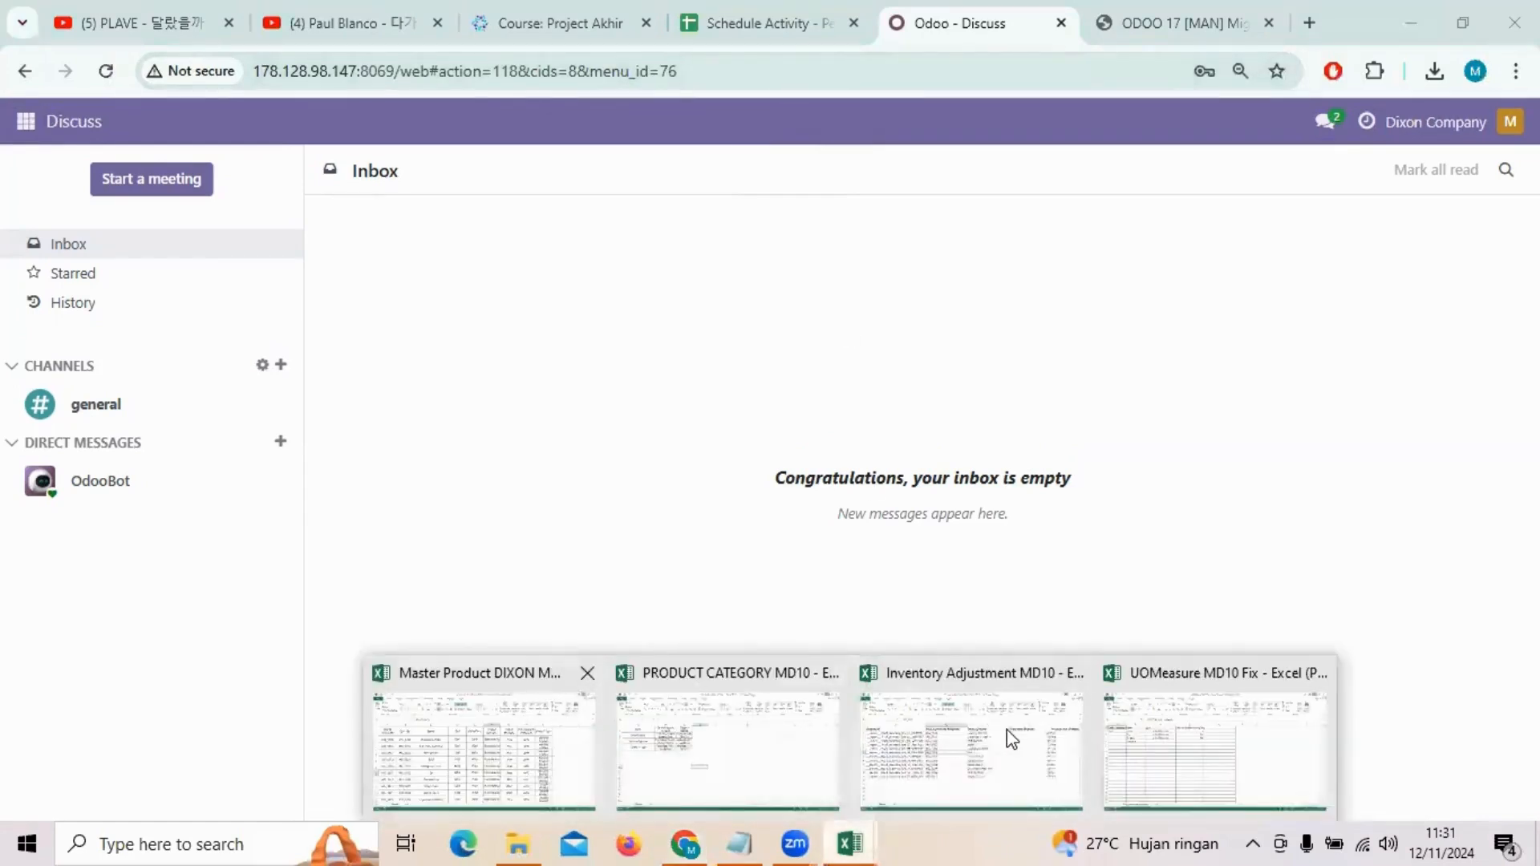
{"action": "left_click", "coordinate": [1139, 742]}
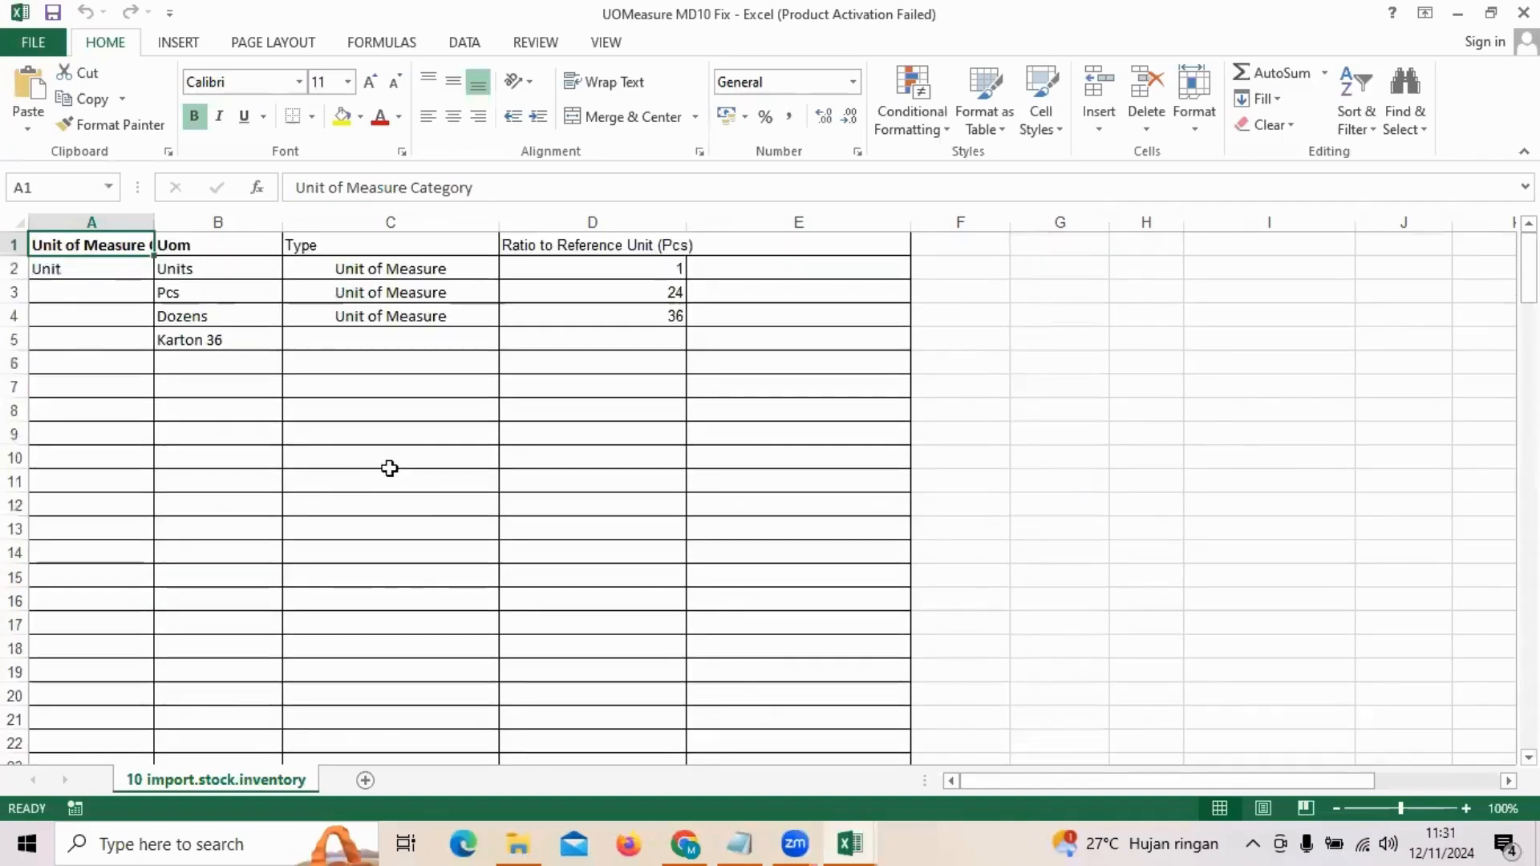
{"action": "left_click", "coordinate": [686, 842]}
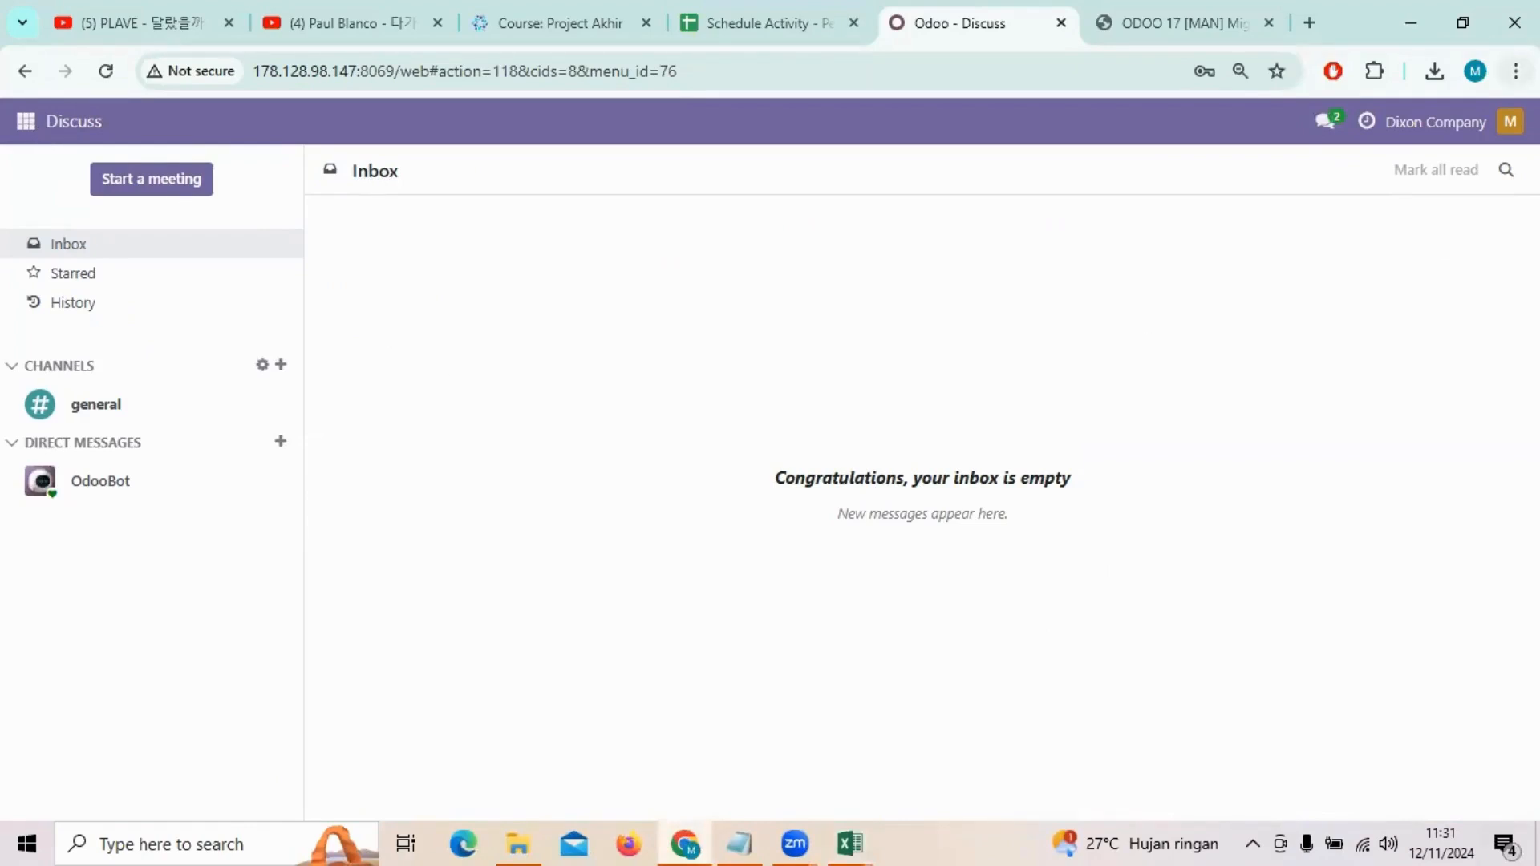
{"action": "left_click", "coordinate": [1516, 71]}
{"action": "key", "text": "F11"}
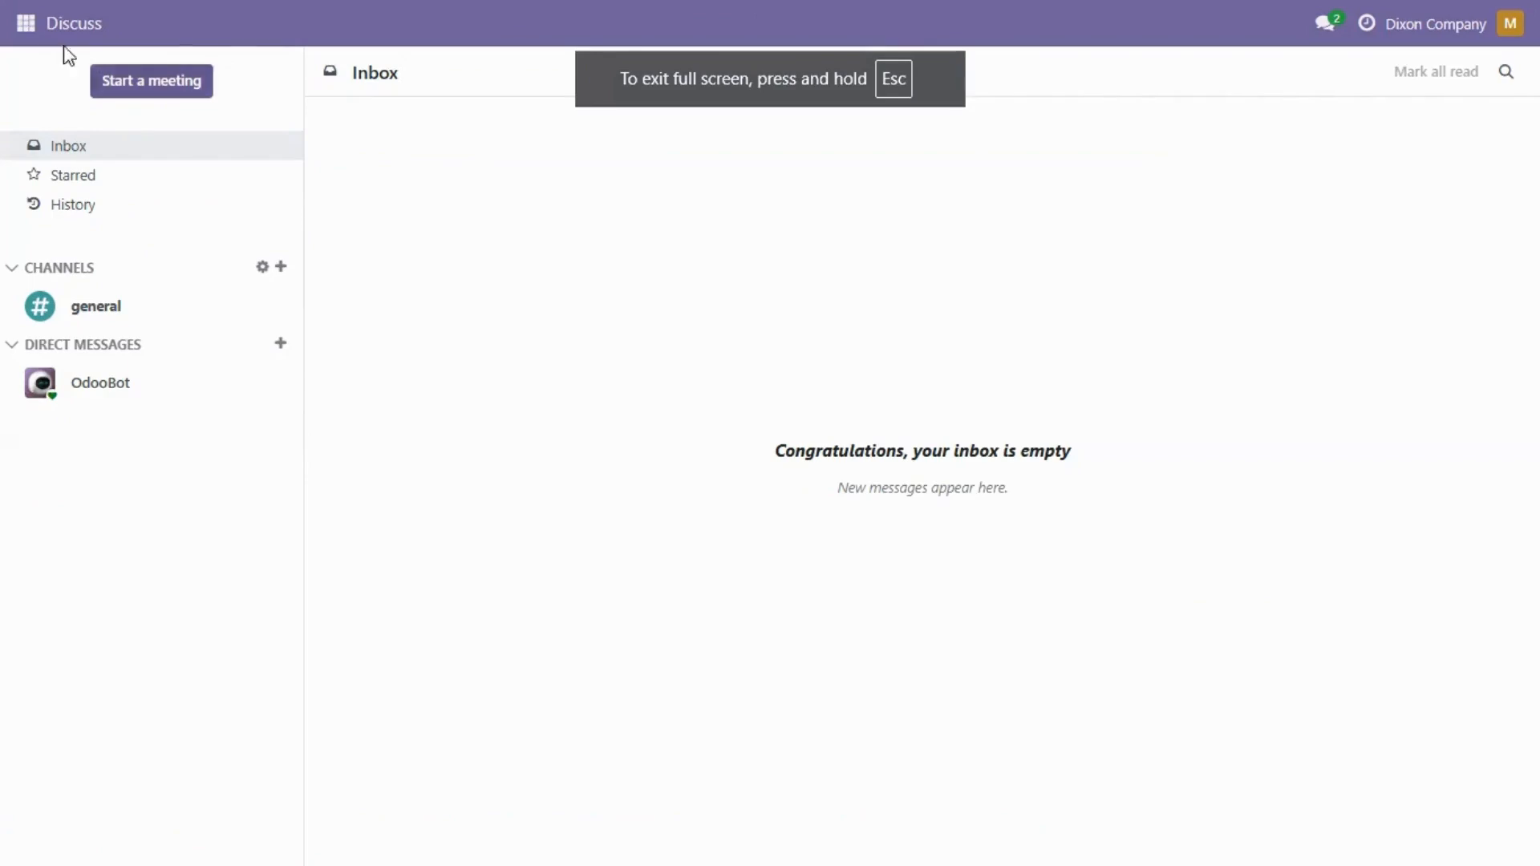
Step: Open the import page for Inventory's Units of Measure Categories
{"action": "left_click", "coordinate": [26, 24]}
{"action": "left_click", "coordinate": [50, 262]}
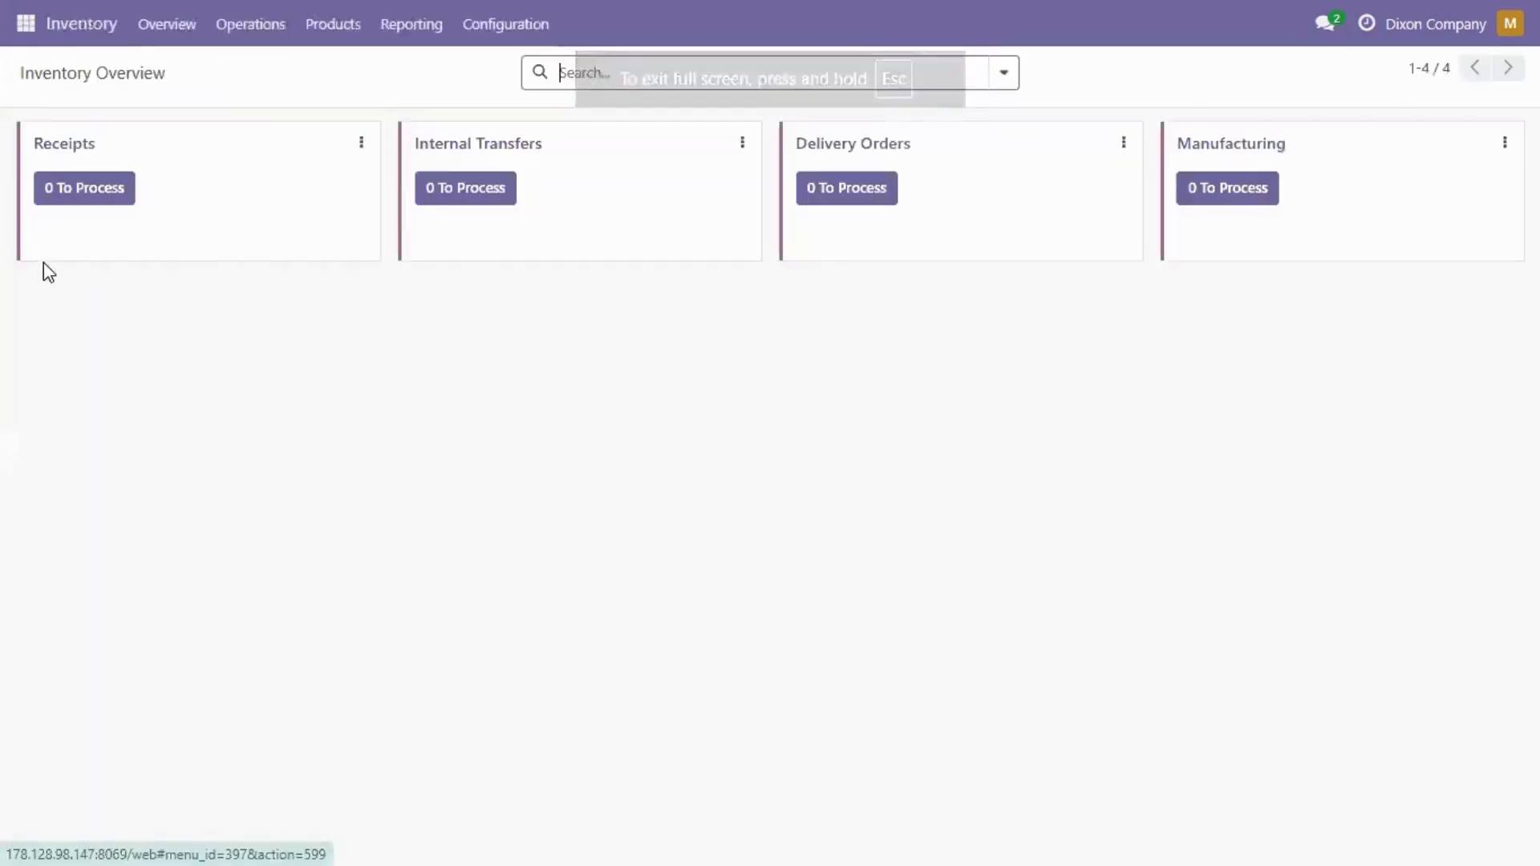
{"action": "left_click", "coordinate": [514, 30]}
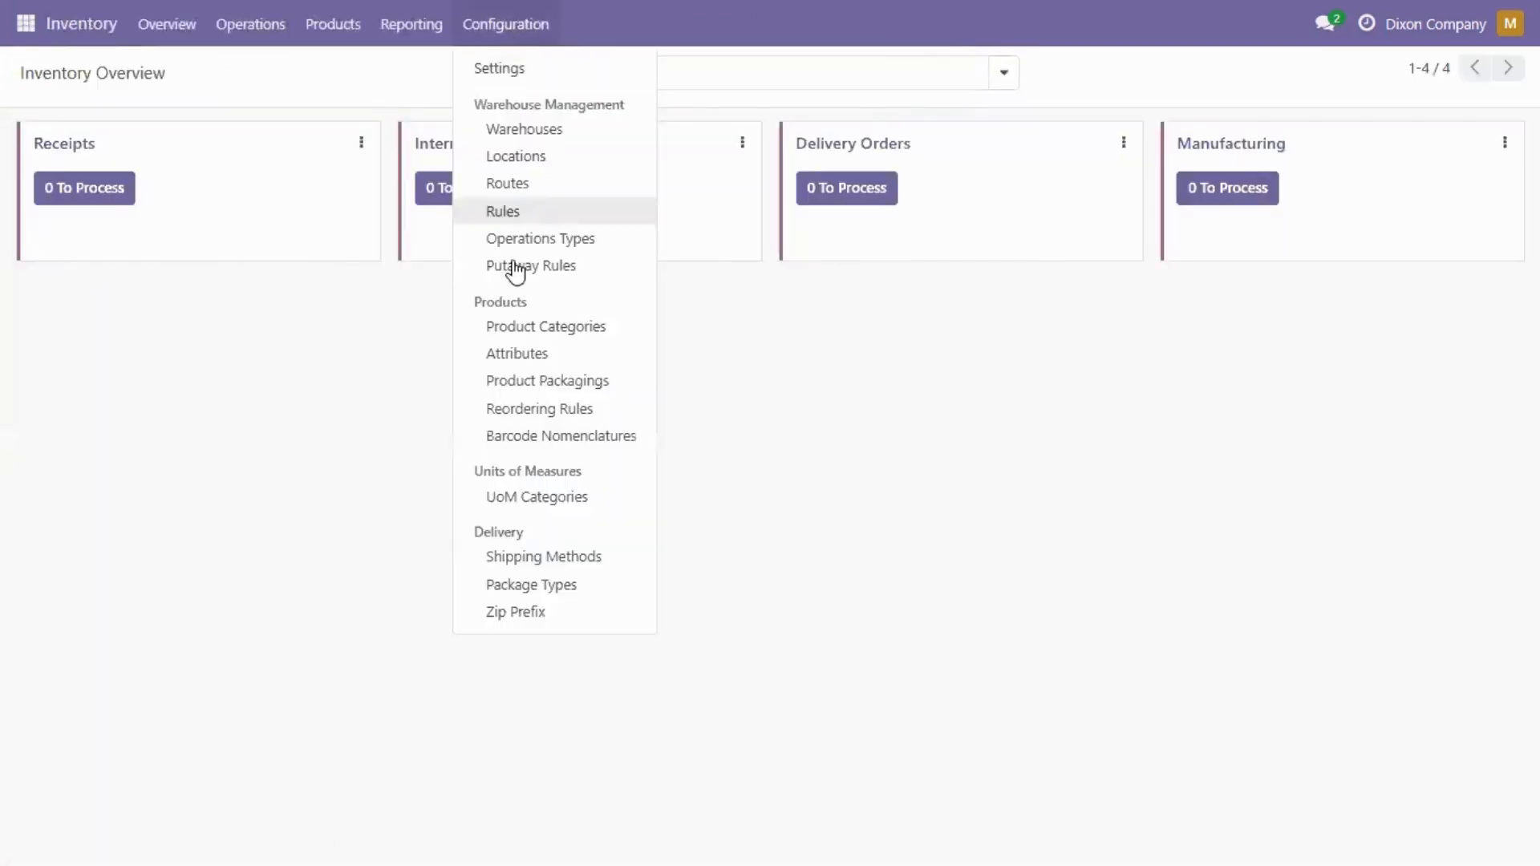
{"action": "left_click", "coordinate": [551, 506]}
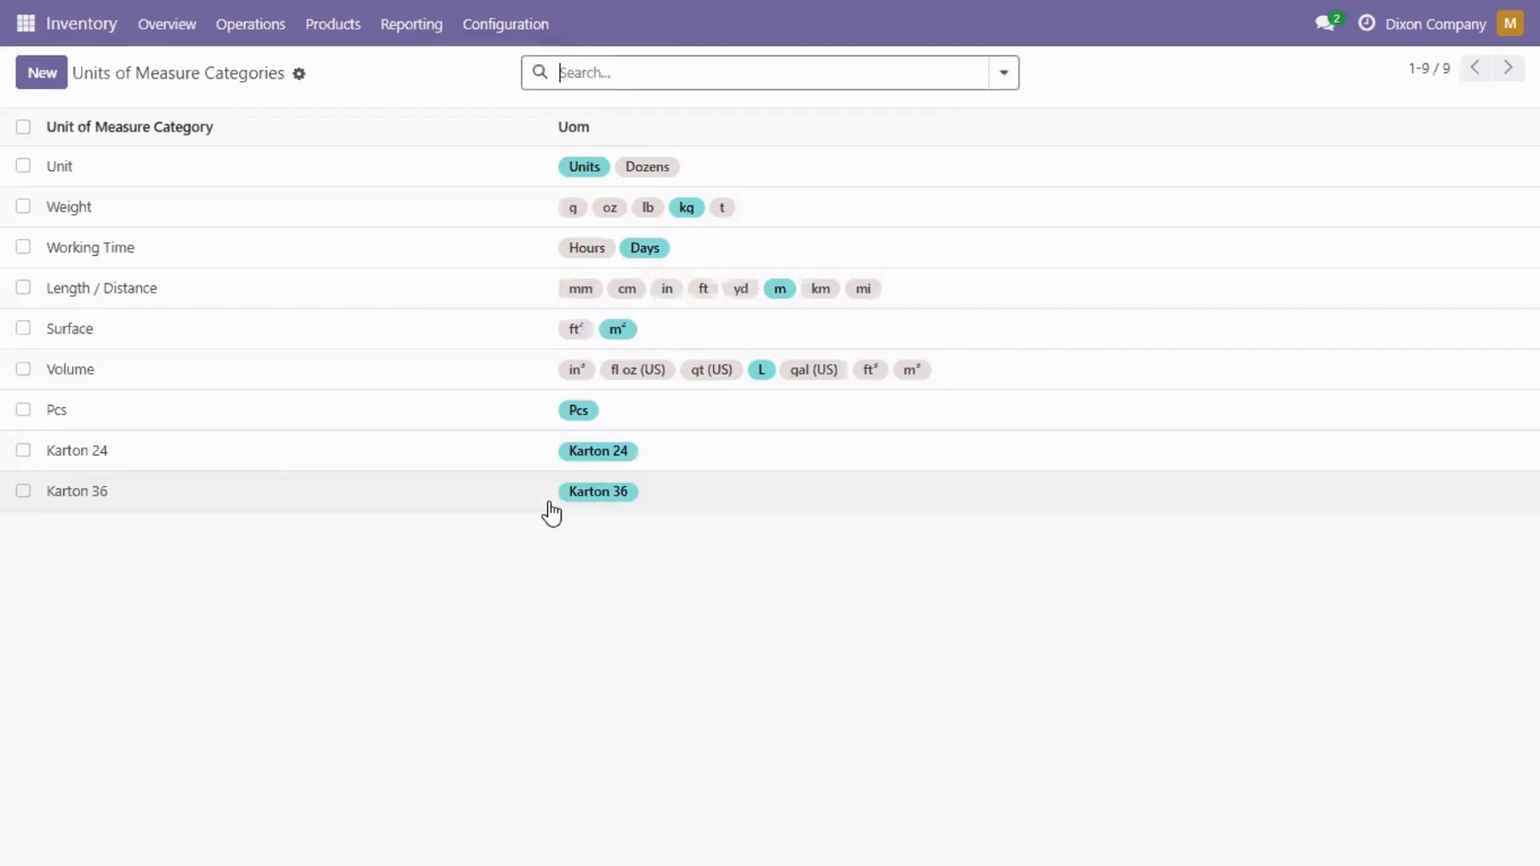
{"action": "left_click", "coordinate": [299, 75]}
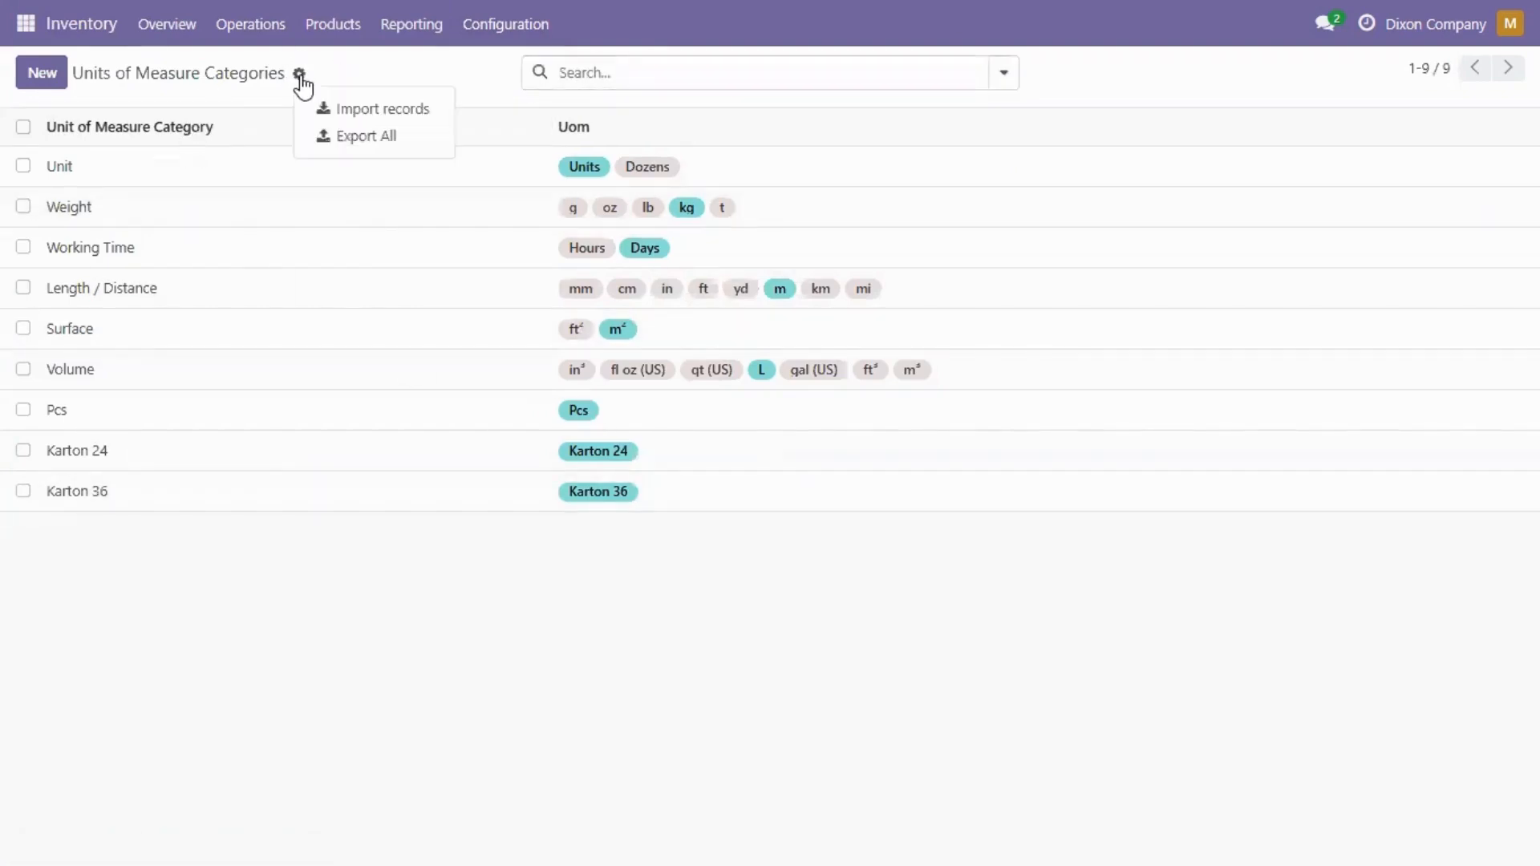
{"action": "left_click", "coordinate": [367, 112]}
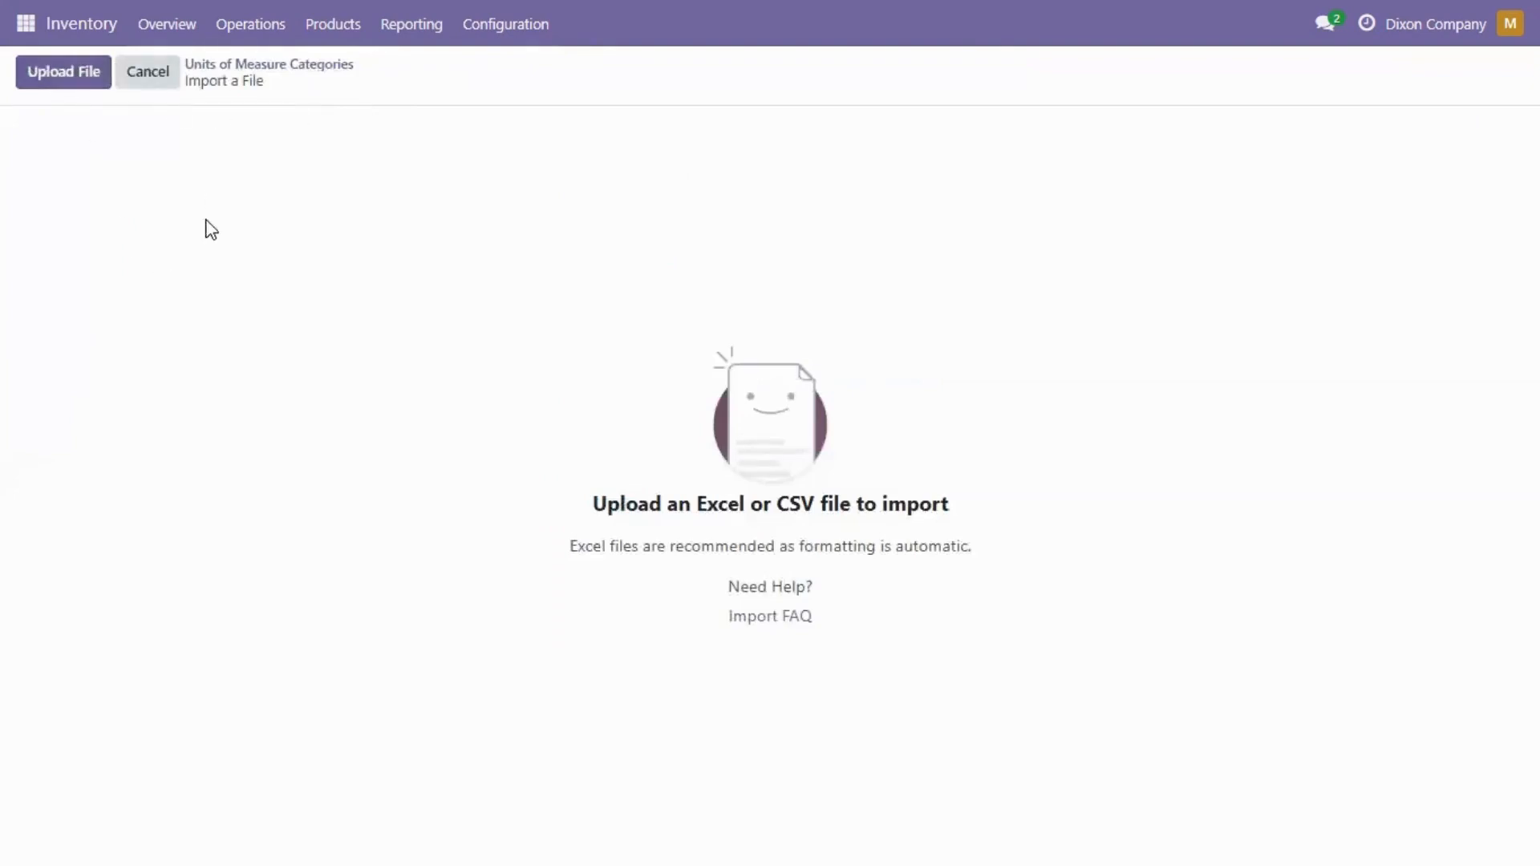
Step: Upload UOMeasure MD10 Fix.xlsx, test the mapping, and import it
{"action": "left_click", "coordinate": [56, 80]}
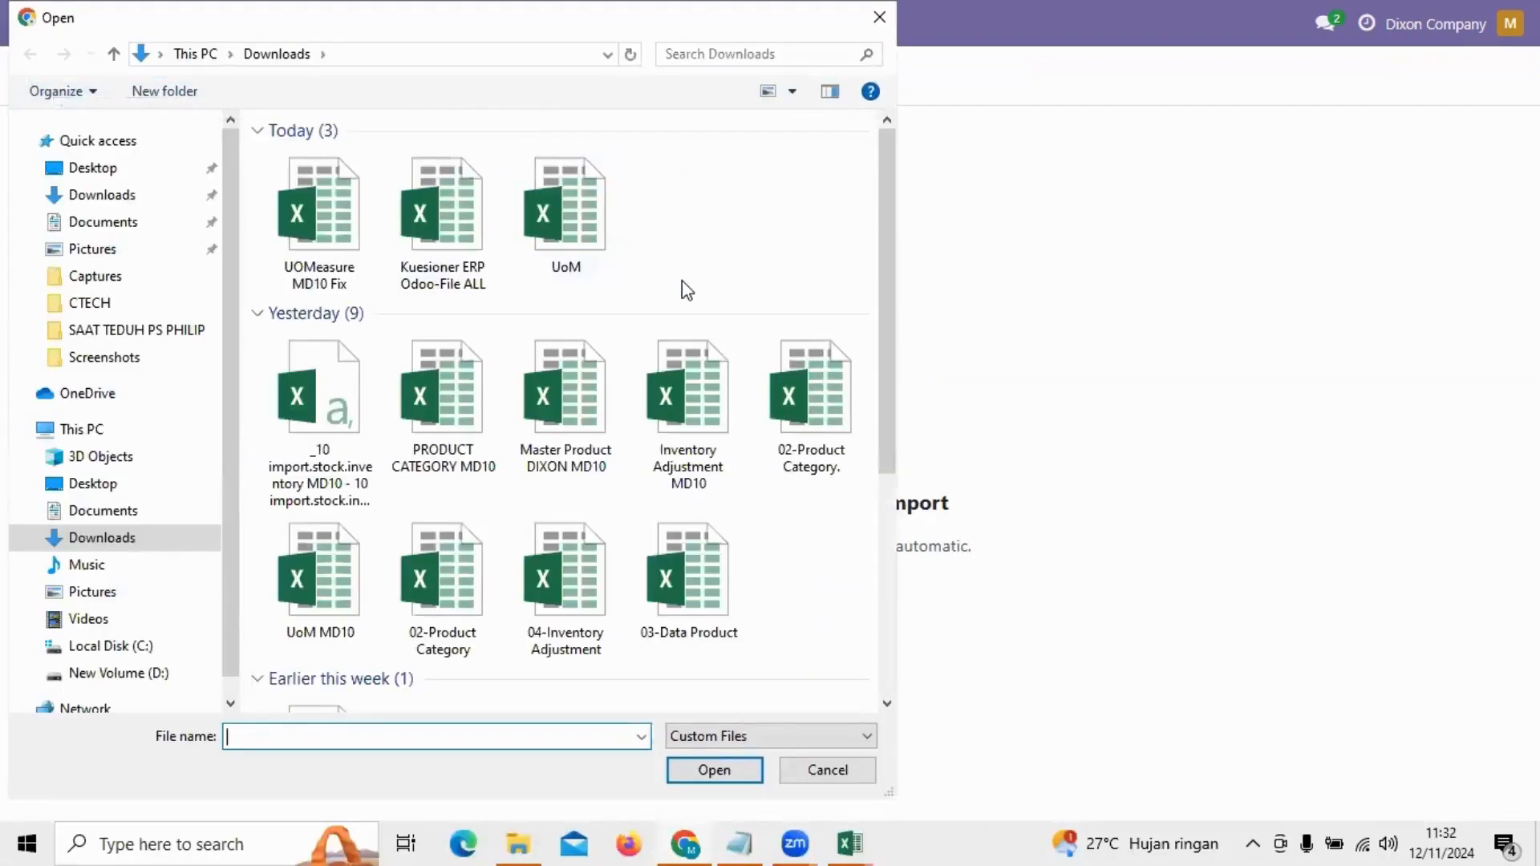
{"action": "double_click", "coordinate": [334, 234]}
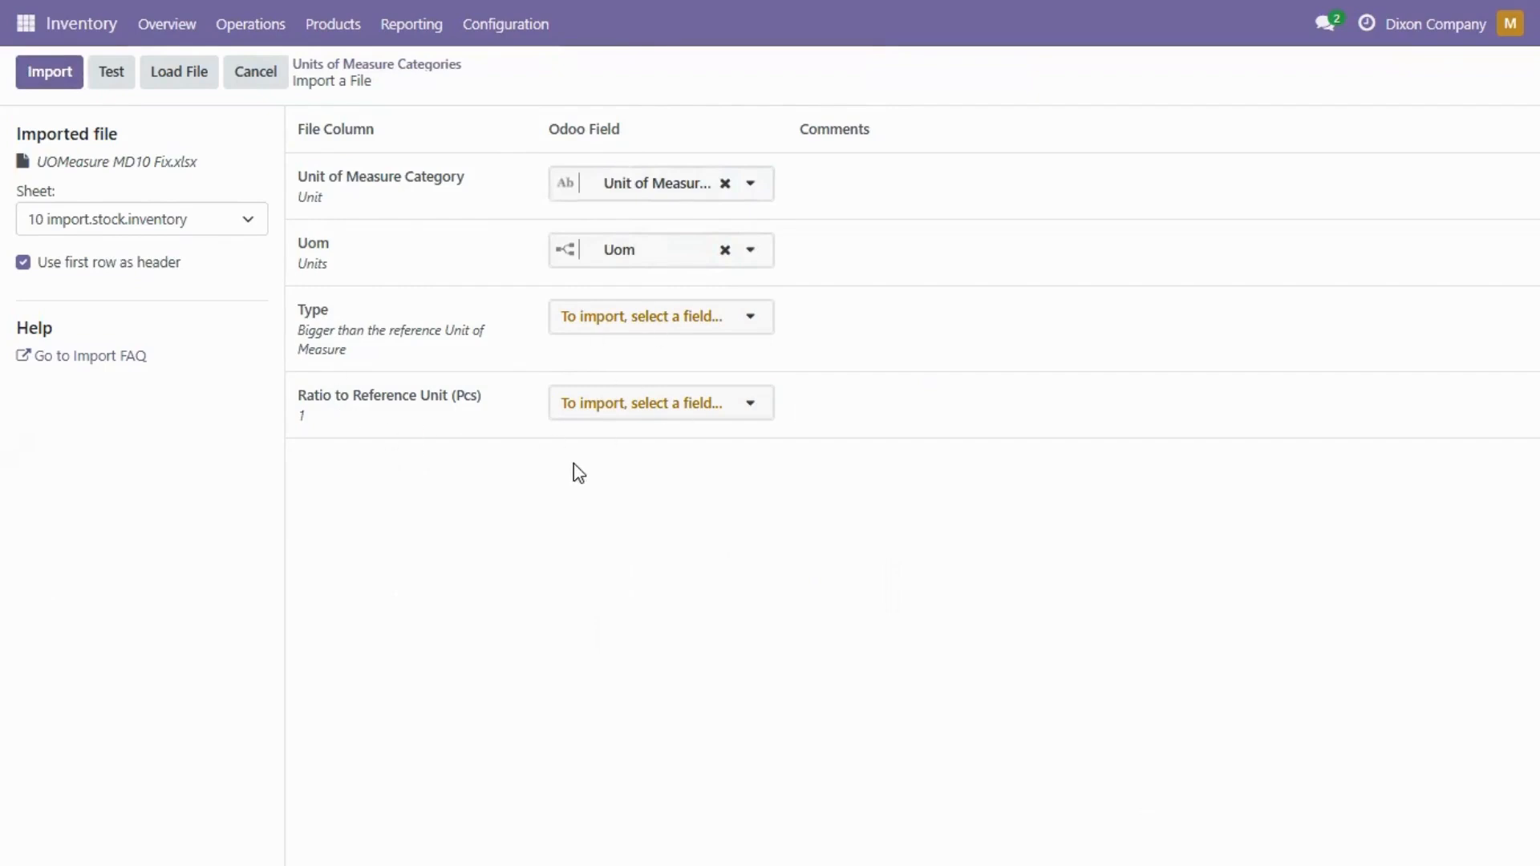
{"action": "left_click", "coordinate": [105, 81]}
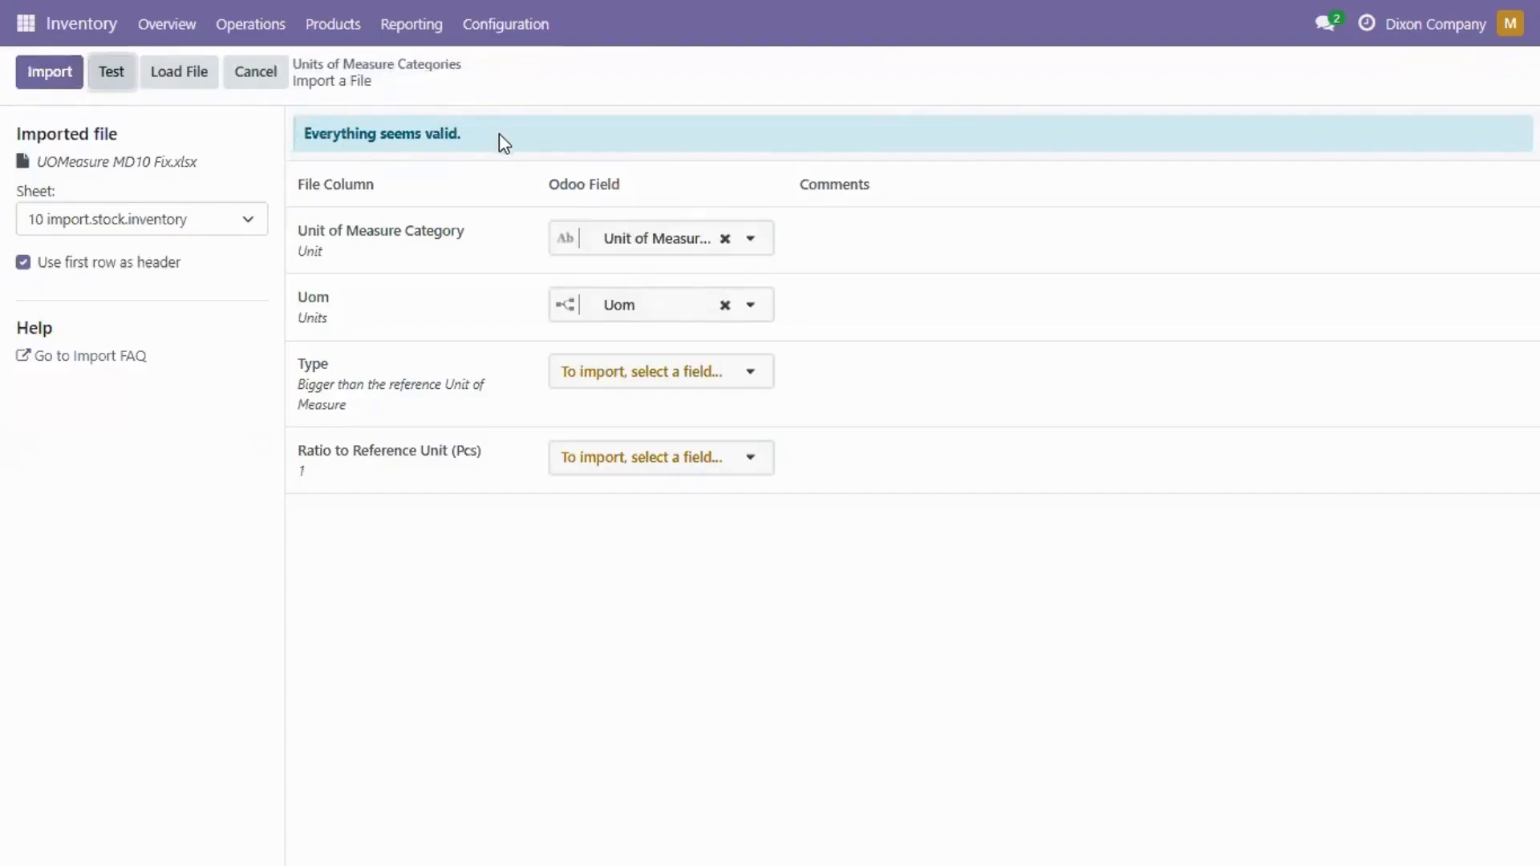
{"action": "left_click", "coordinate": [64, 77]}
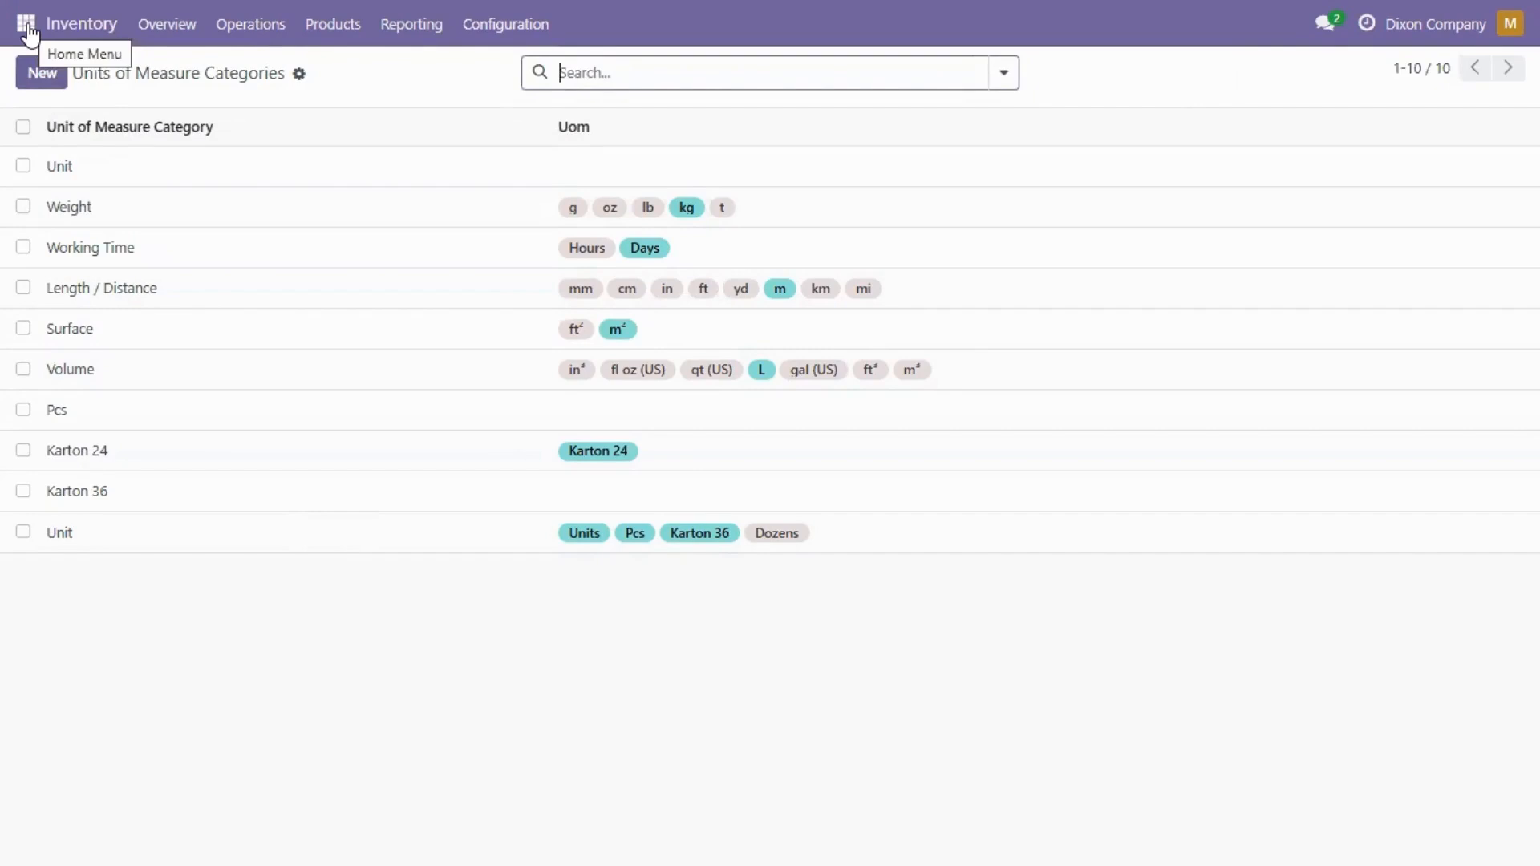
Step: Open the Product Categories import page and review the PRODUCT CATEGORY MD10 workbook
{"action": "left_click", "coordinate": [479, 31]}
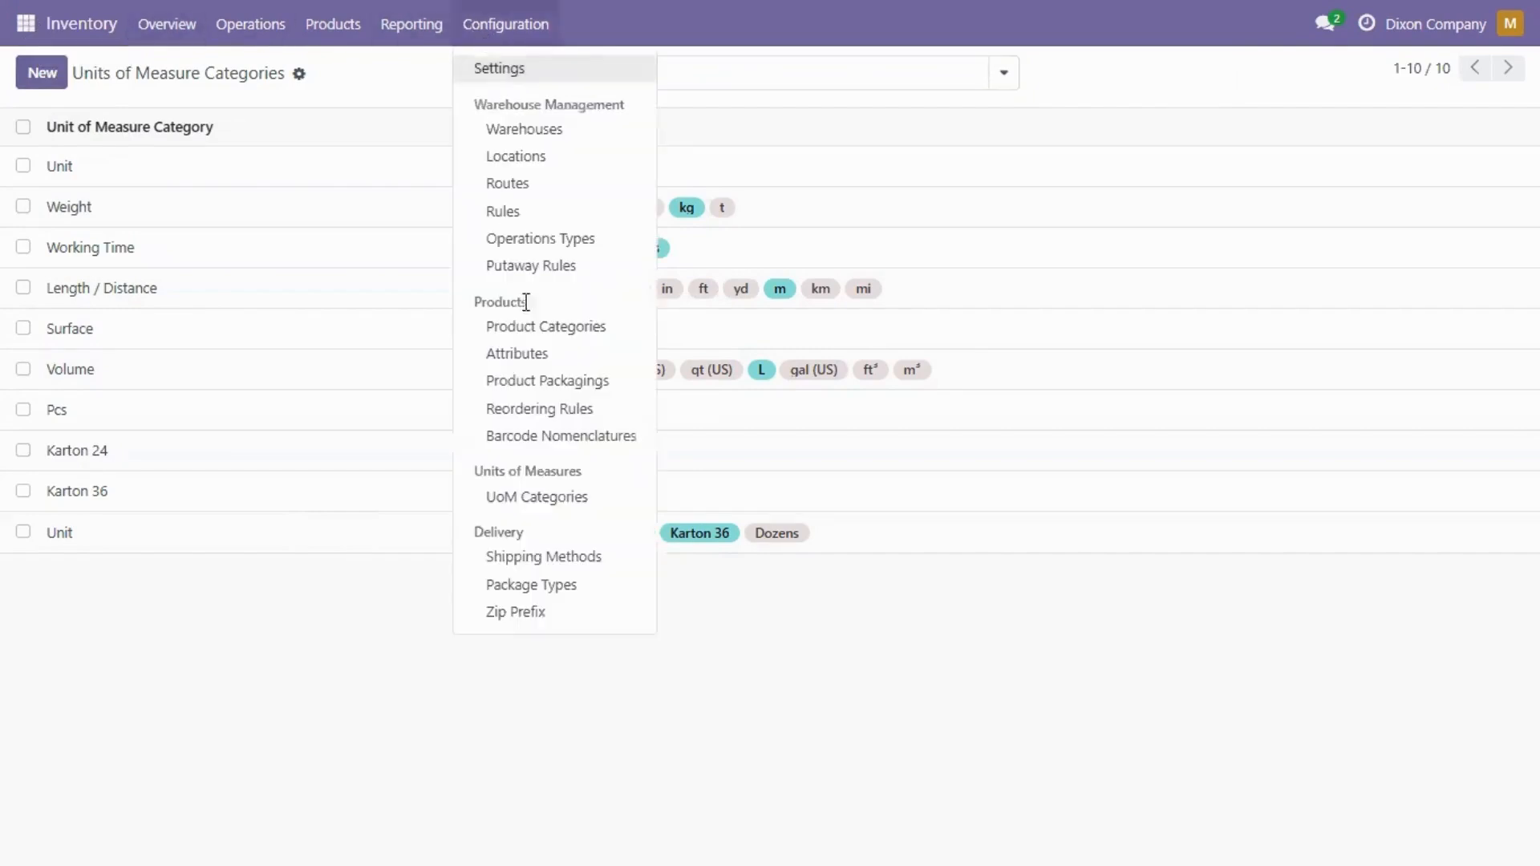
{"action": "left_click", "coordinate": [537, 329]}
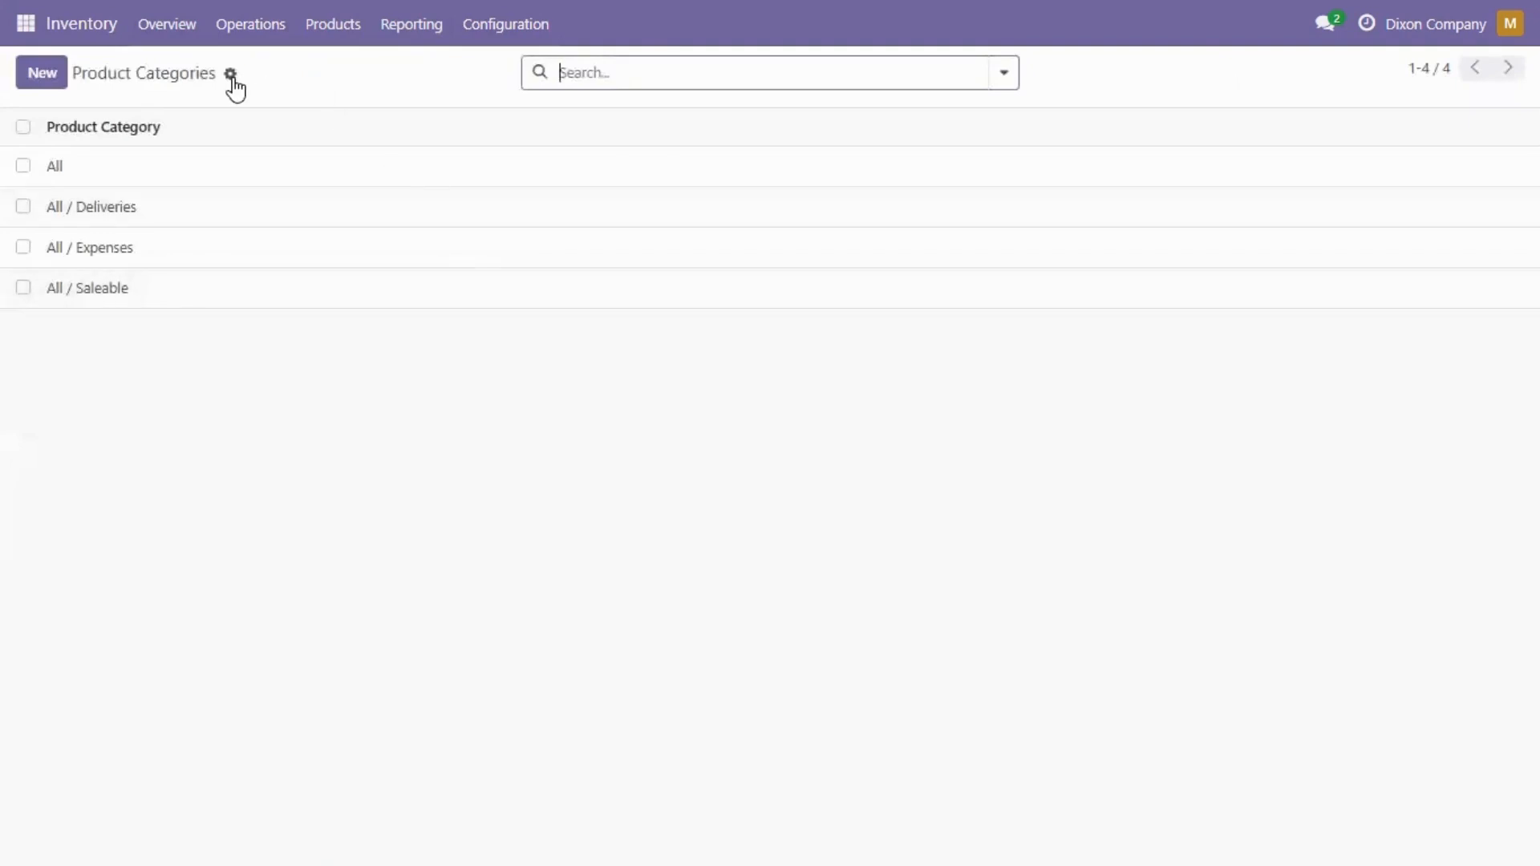
{"action": "left_click", "coordinate": [231, 76]}
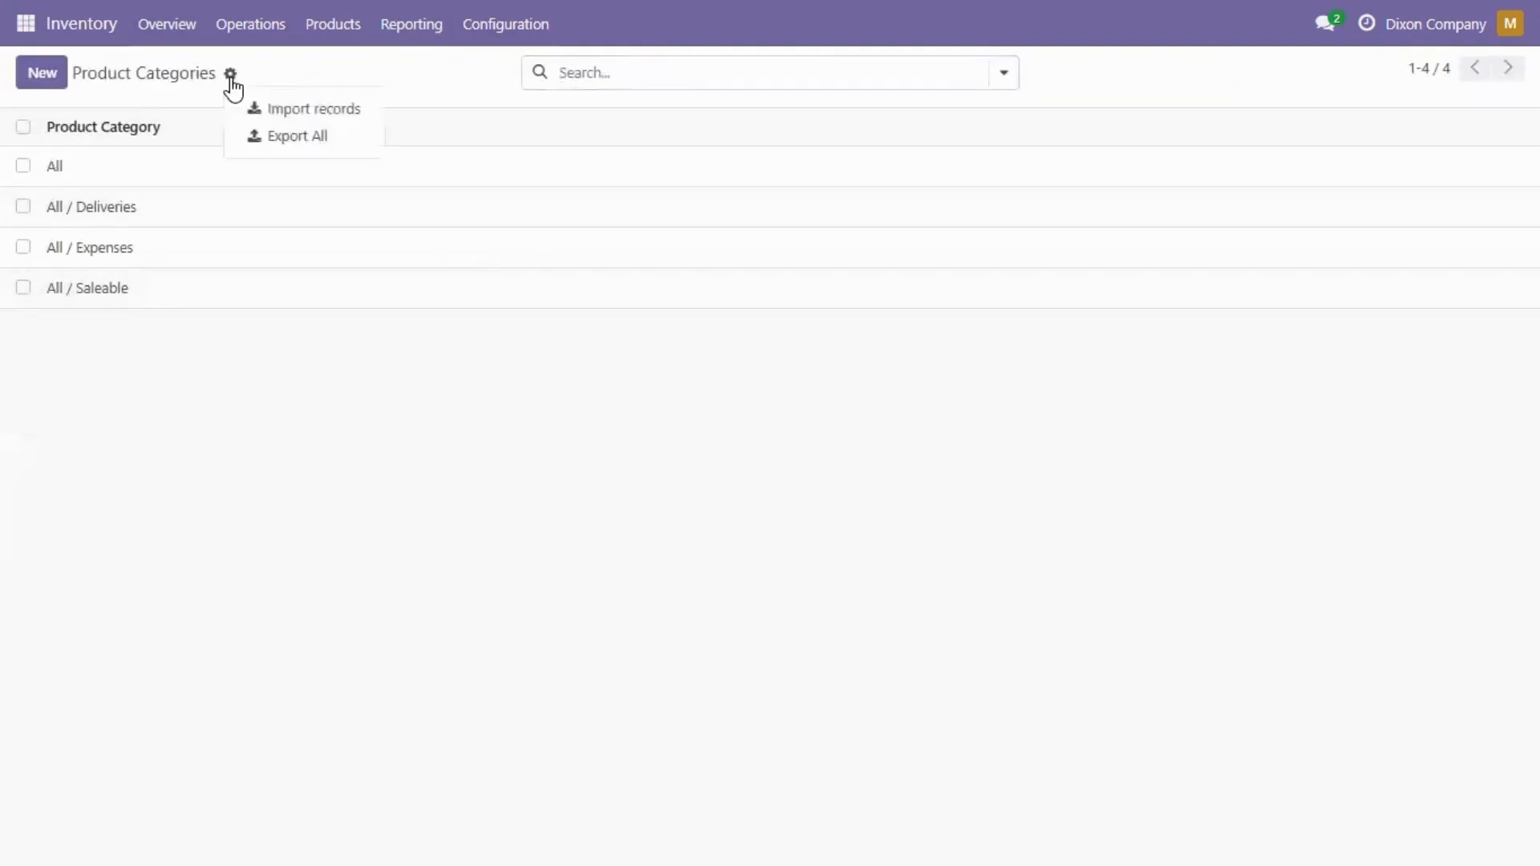
{"action": "left_click", "coordinate": [296, 110]}
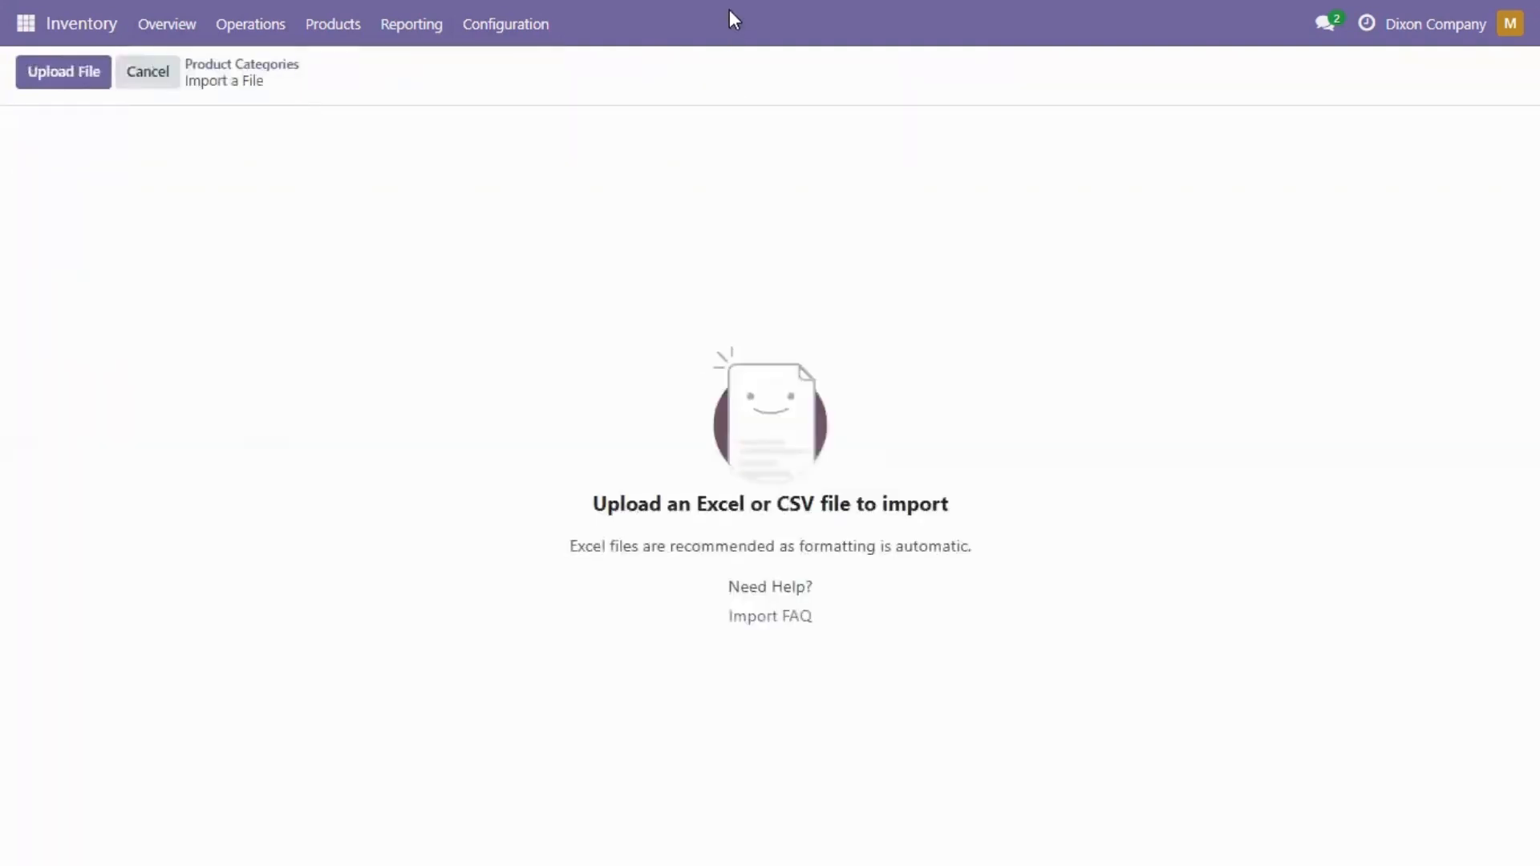
{"action": "left_click", "coordinate": [770, 76]}
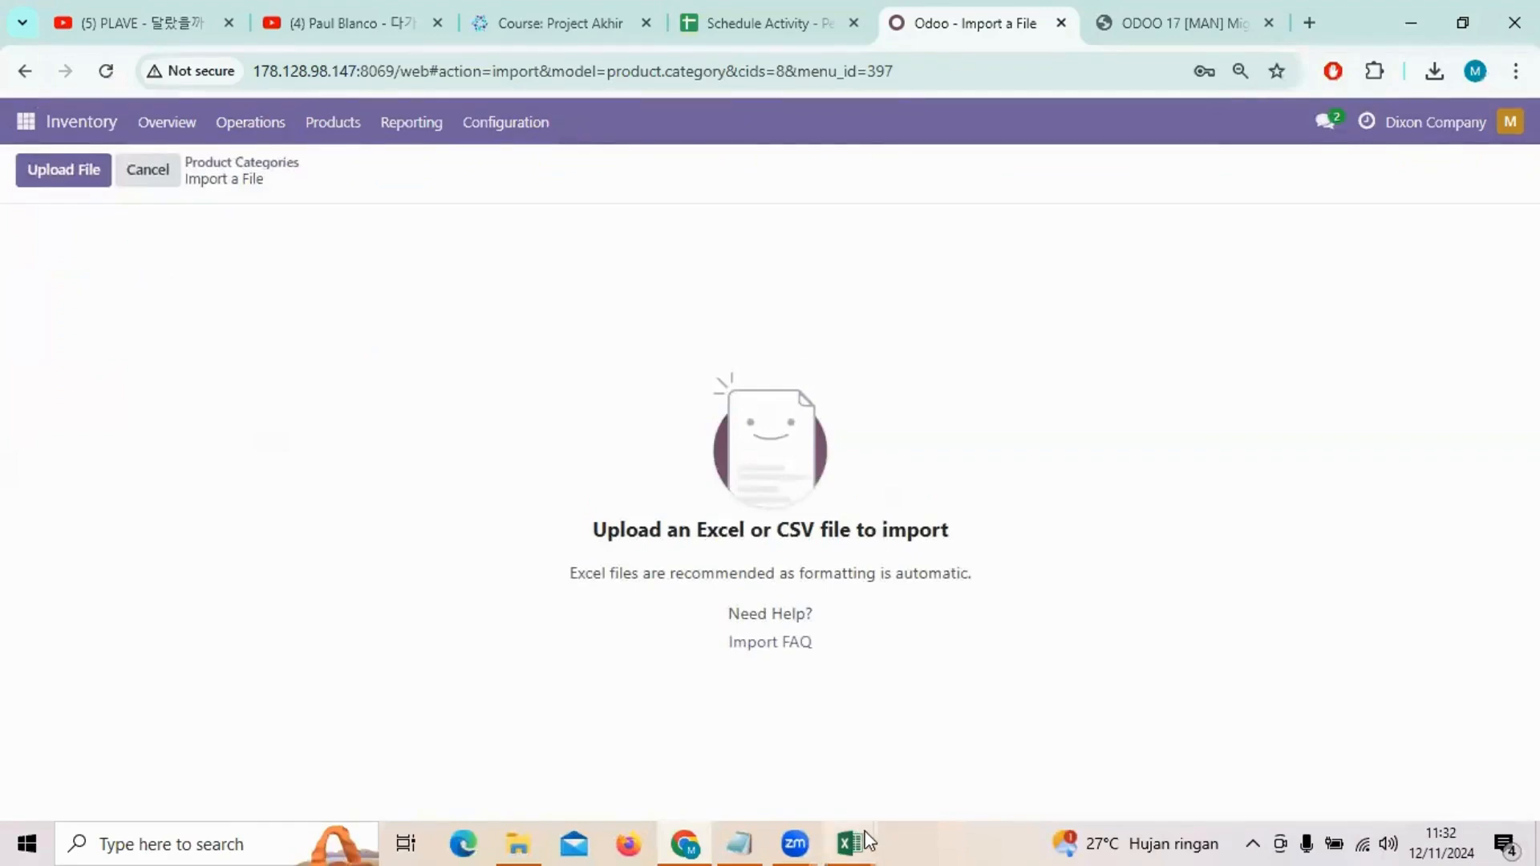
{"action": "mouse_move", "coordinate": [850, 842]}
{"action": "left_click", "coordinate": [763, 734]}
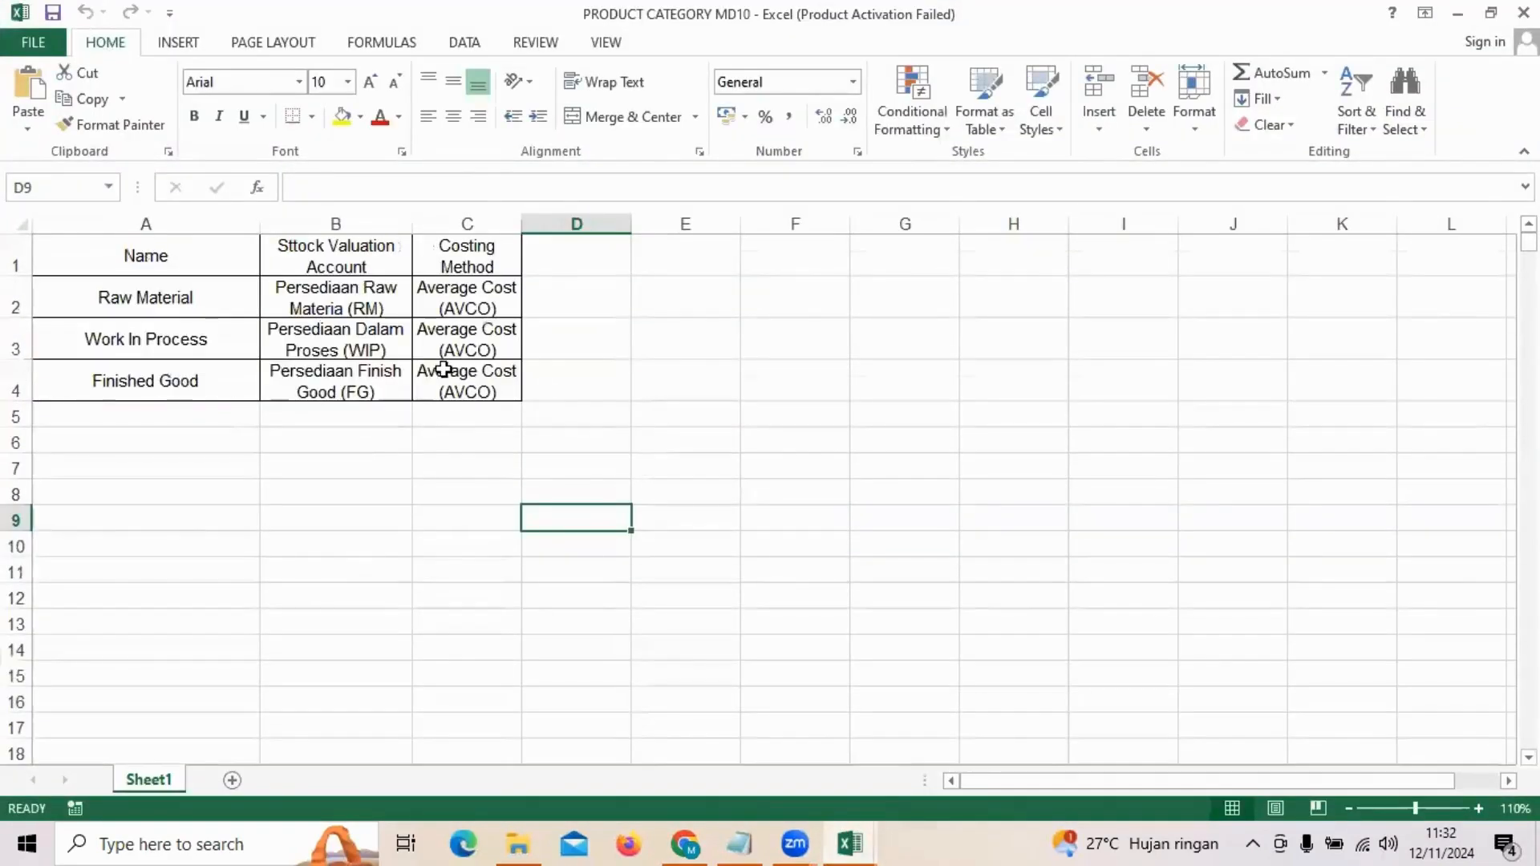
{"action": "left_click", "coordinate": [1458, 13]}
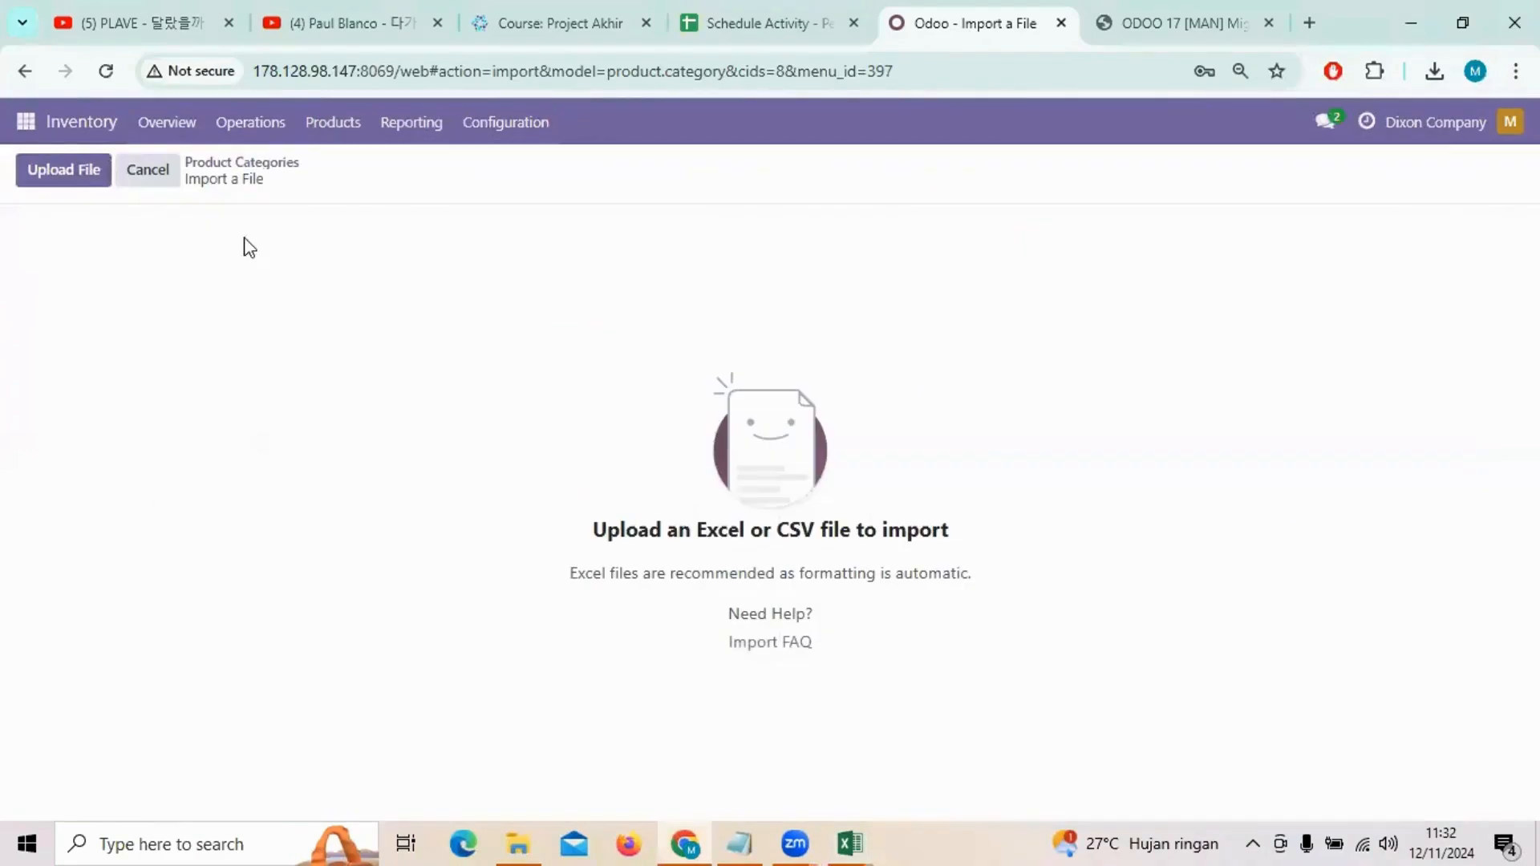
Step: Upload PRODUCT CATEGORY MD10.xlsx, test and import the three categories, then open Products
{"action": "left_click", "coordinate": [70, 173]}
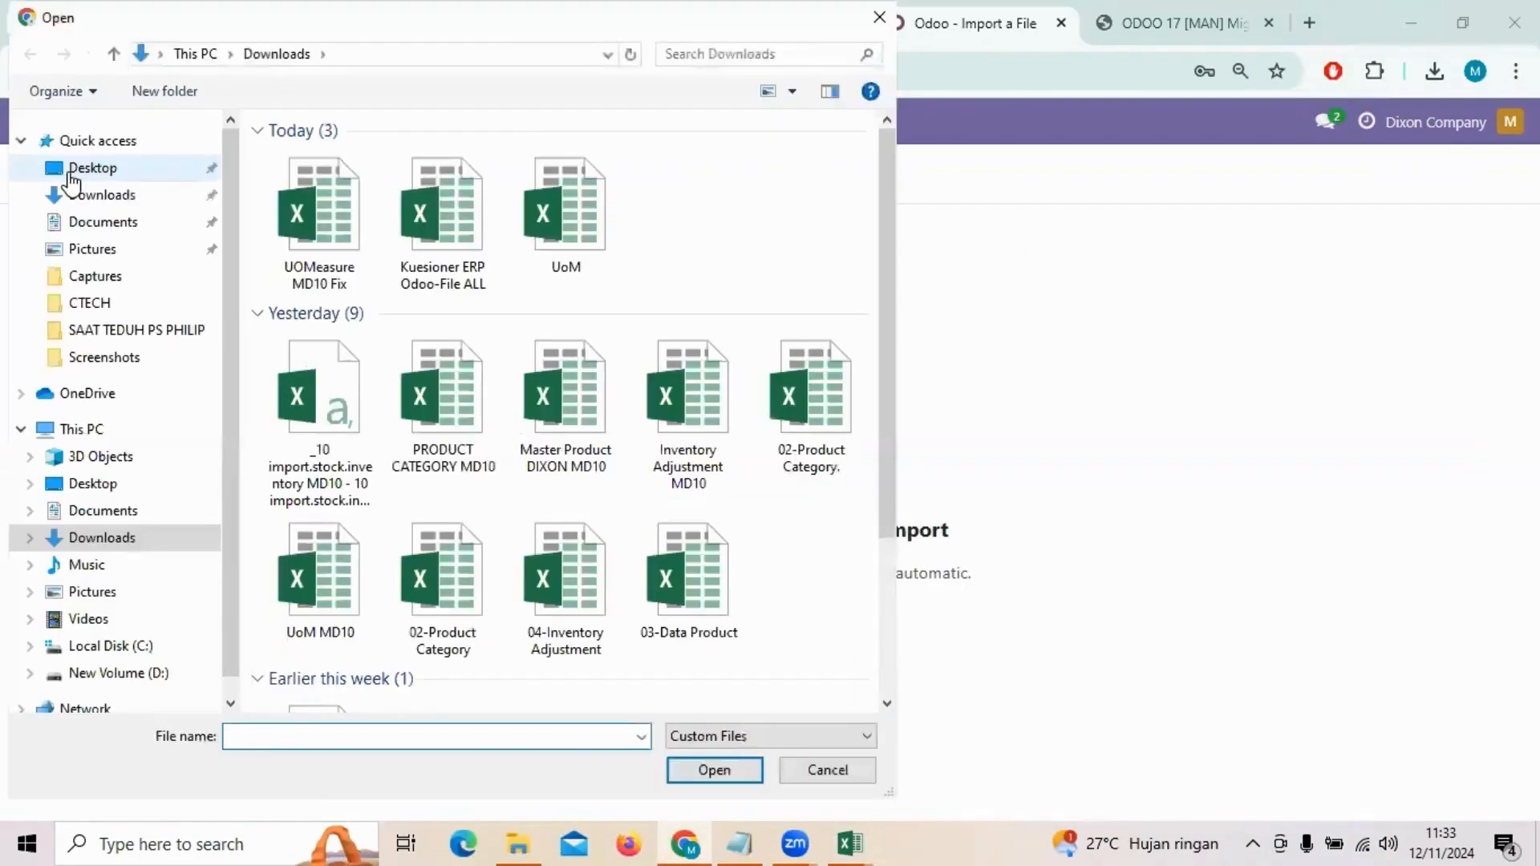
{"action": "left_click", "coordinate": [446, 434]}
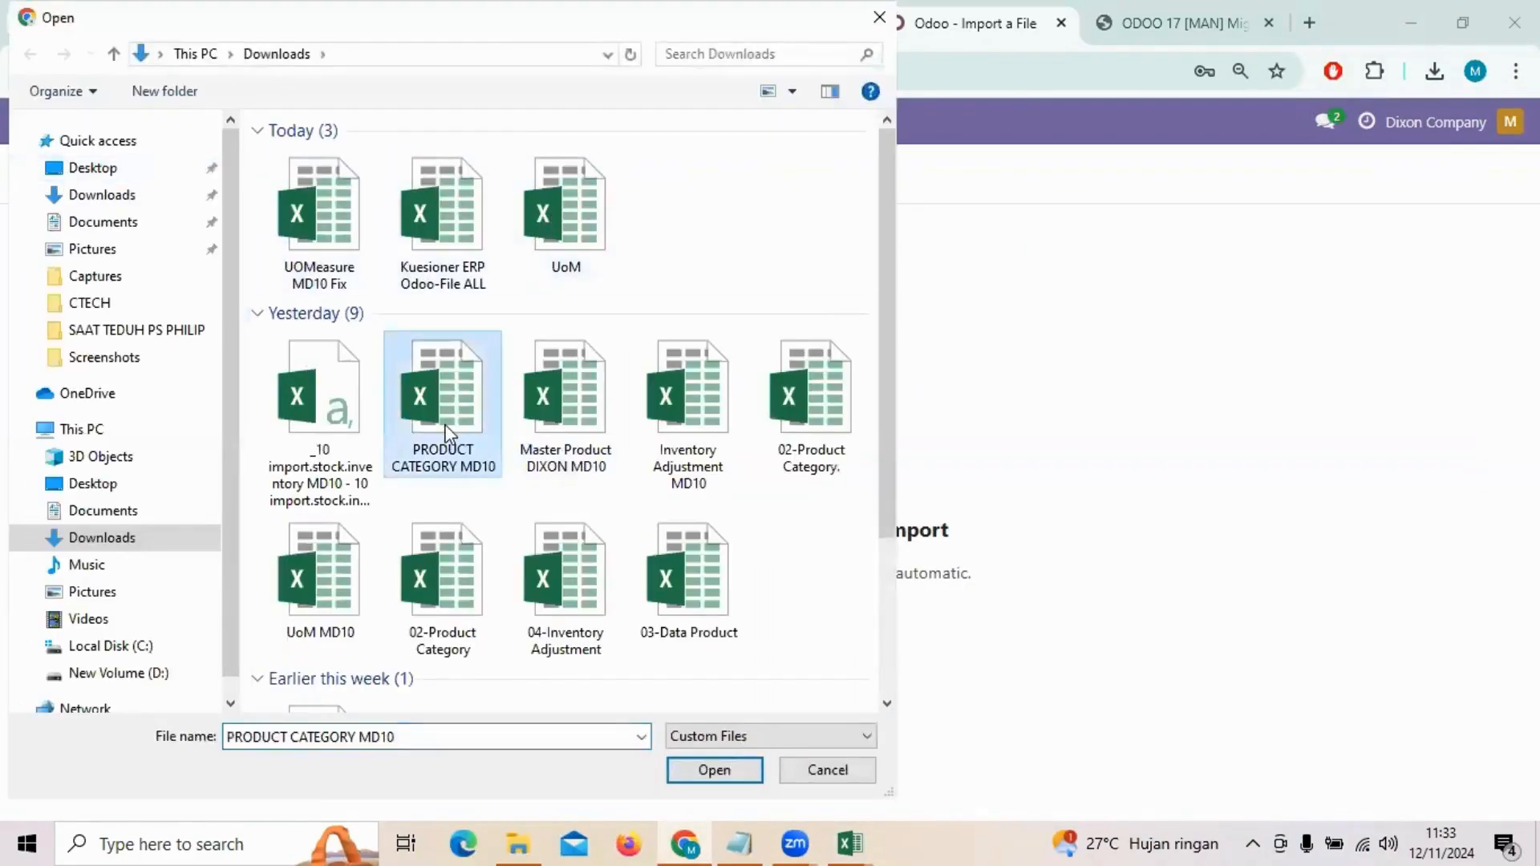
{"action": "double_click", "coordinate": [447, 433]}
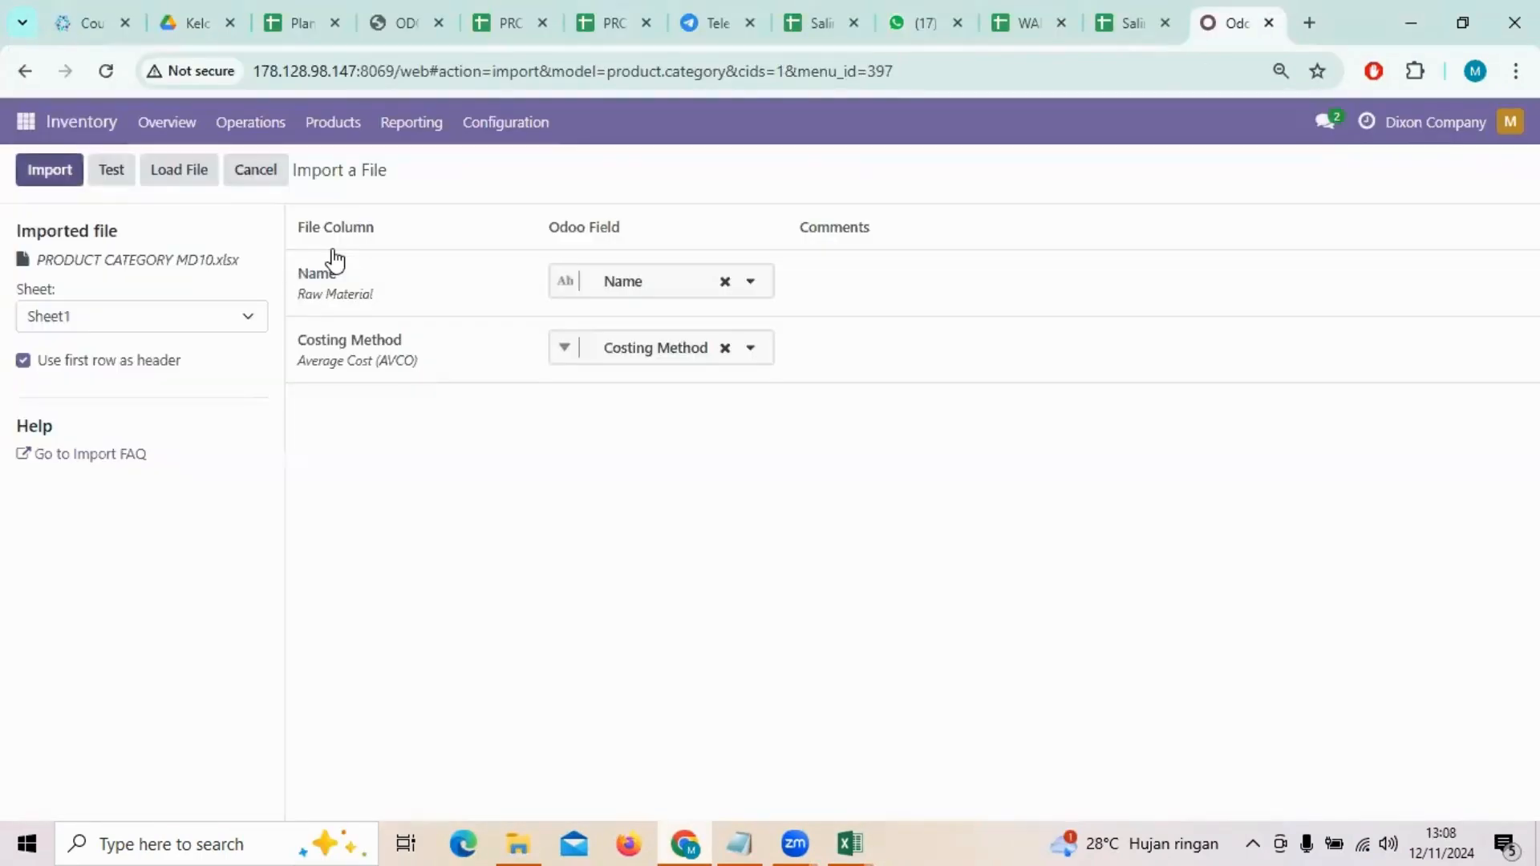
{"action": "left_click", "coordinate": [119, 176]}
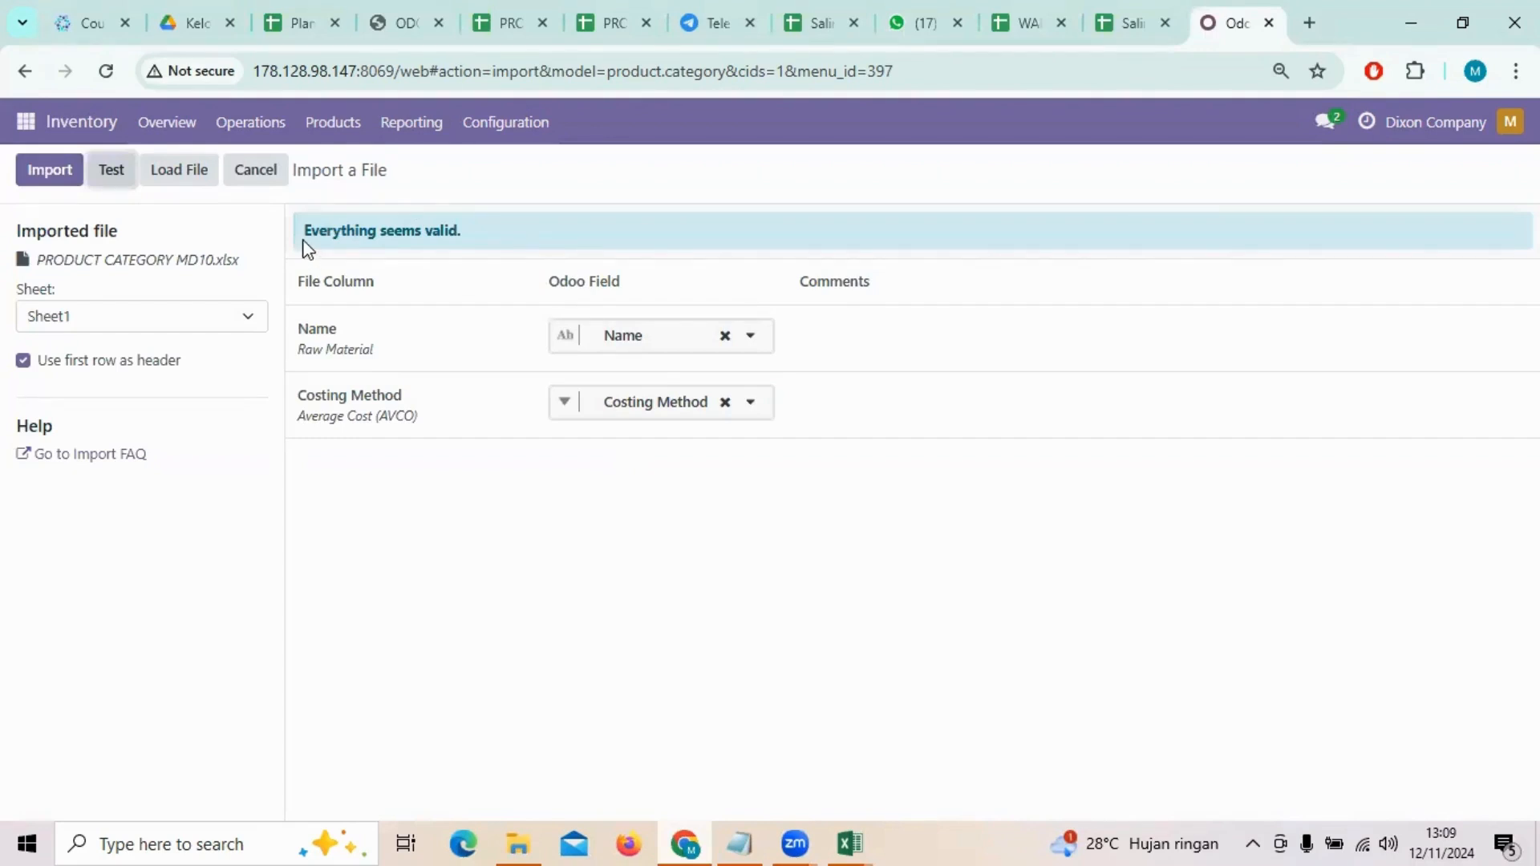
{"action": "left_click", "coordinate": [68, 170]}
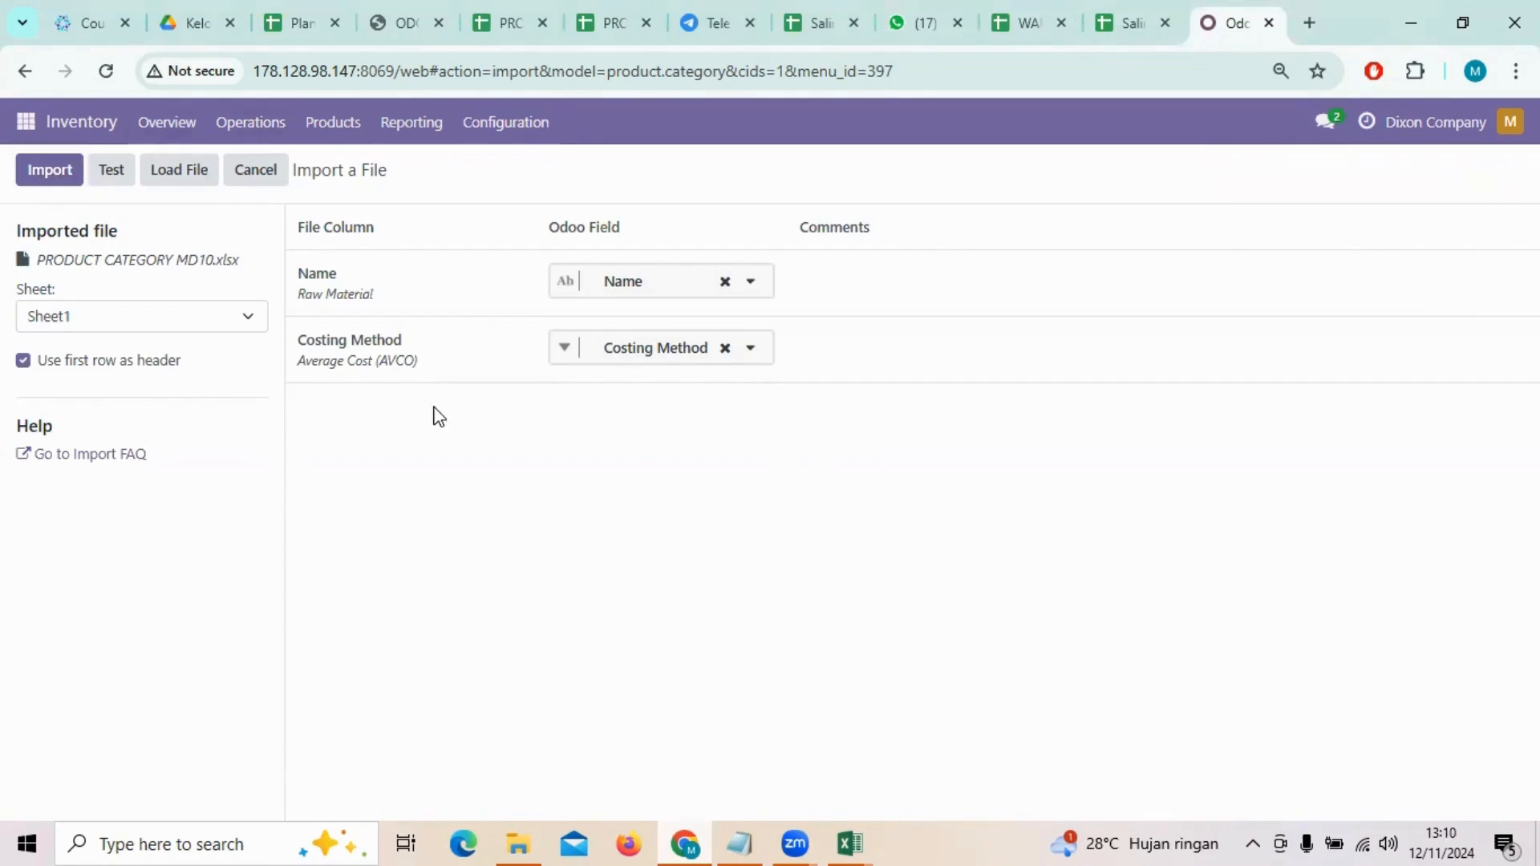
{"action": "left_click", "coordinate": [335, 125]}
{"action": "left_click", "coordinate": [350, 170]}
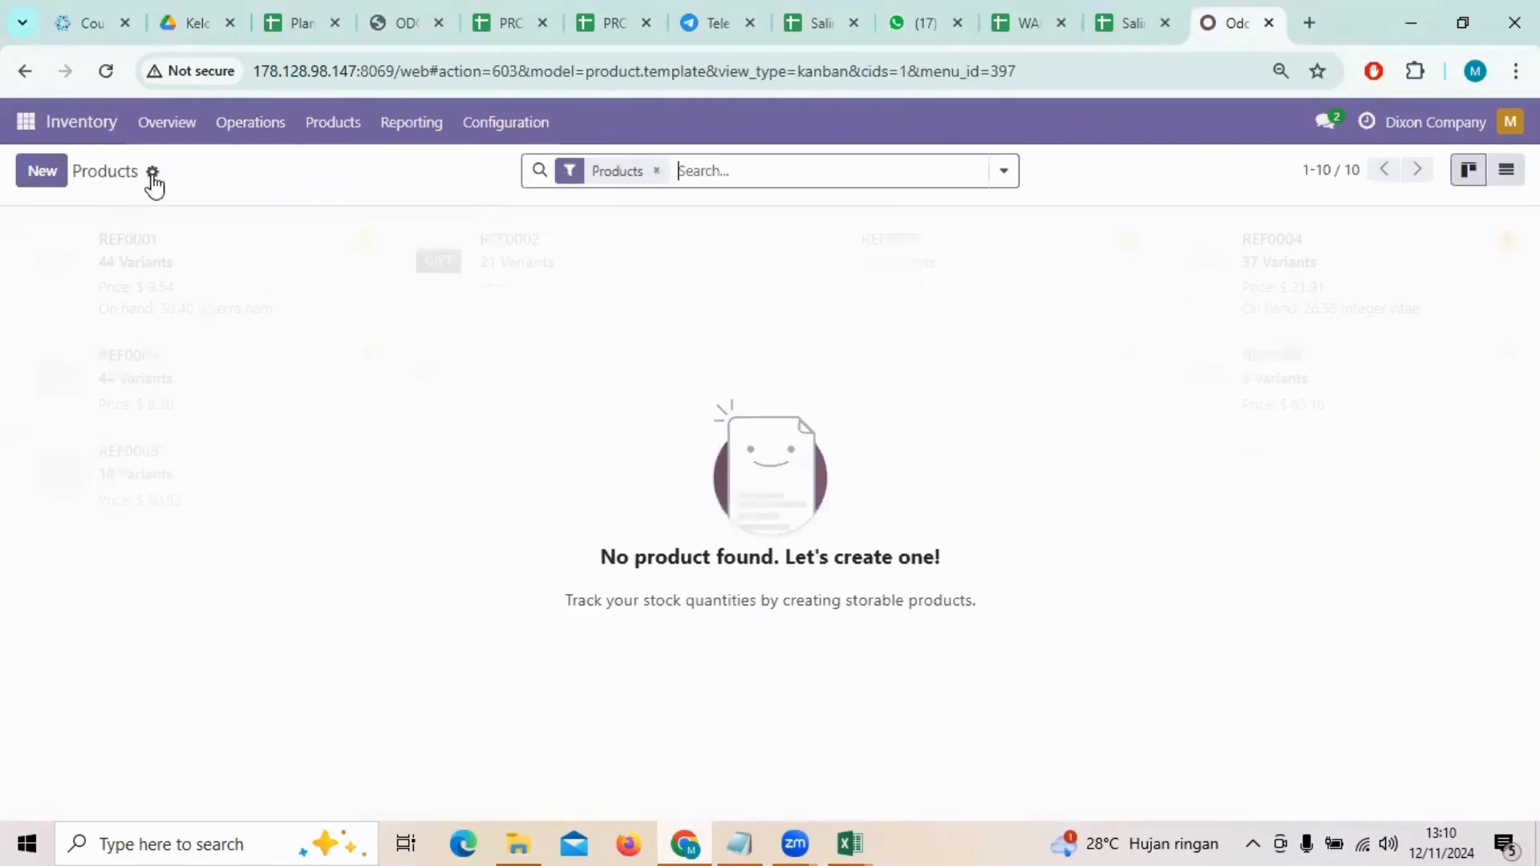
Step: Start a product import and review the Master Product DIXON MD10 sheet in Excel
{"action": "left_click", "coordinate": [152, 172]}
{"action": "left_click", "coordinate": [213, 210]}
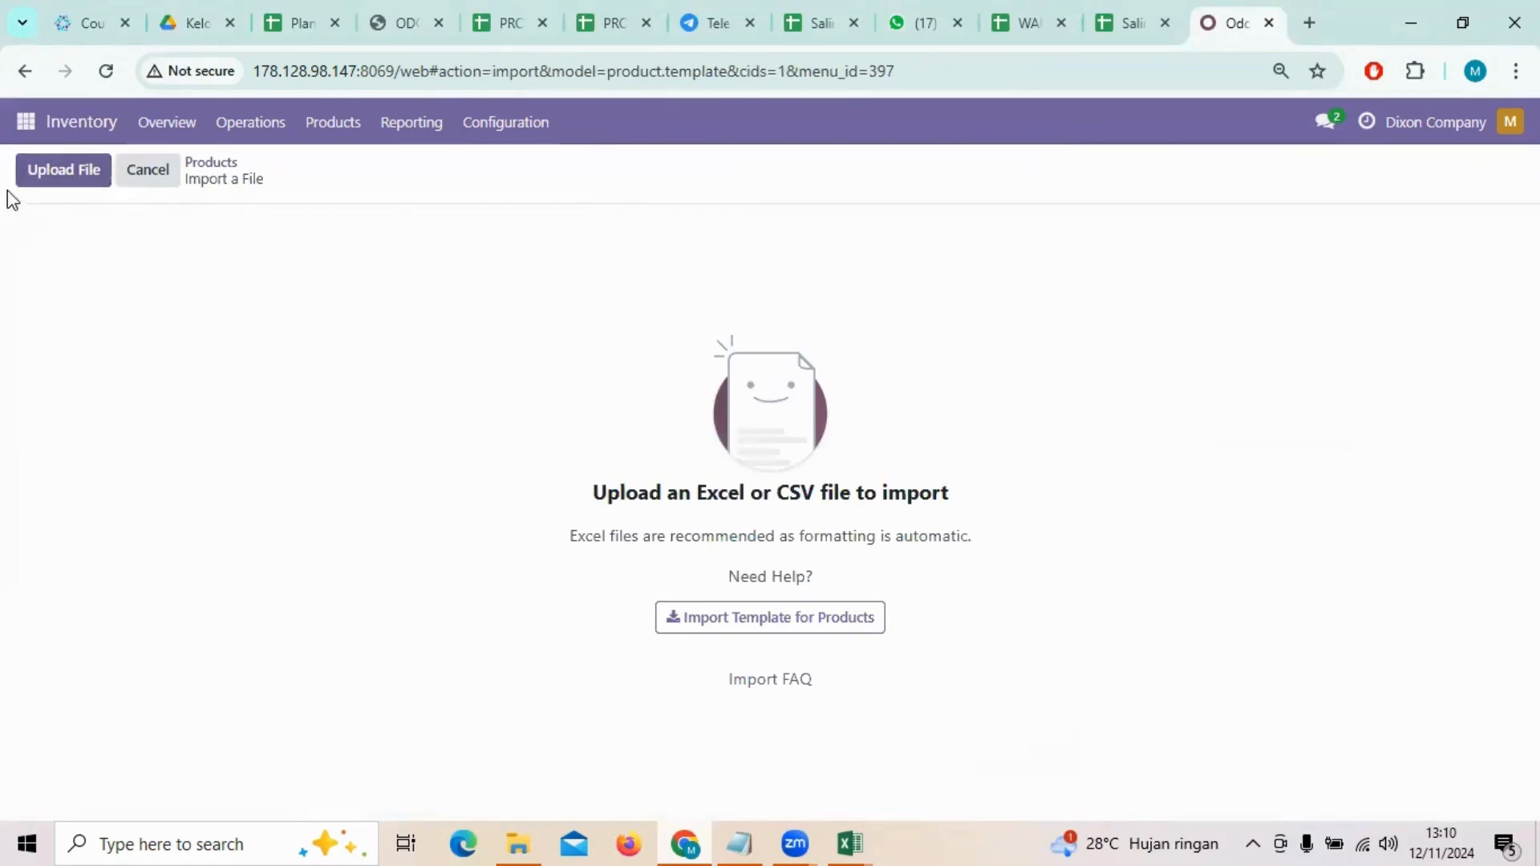
{"action": "left_click", "coordinate": [850, 842]}
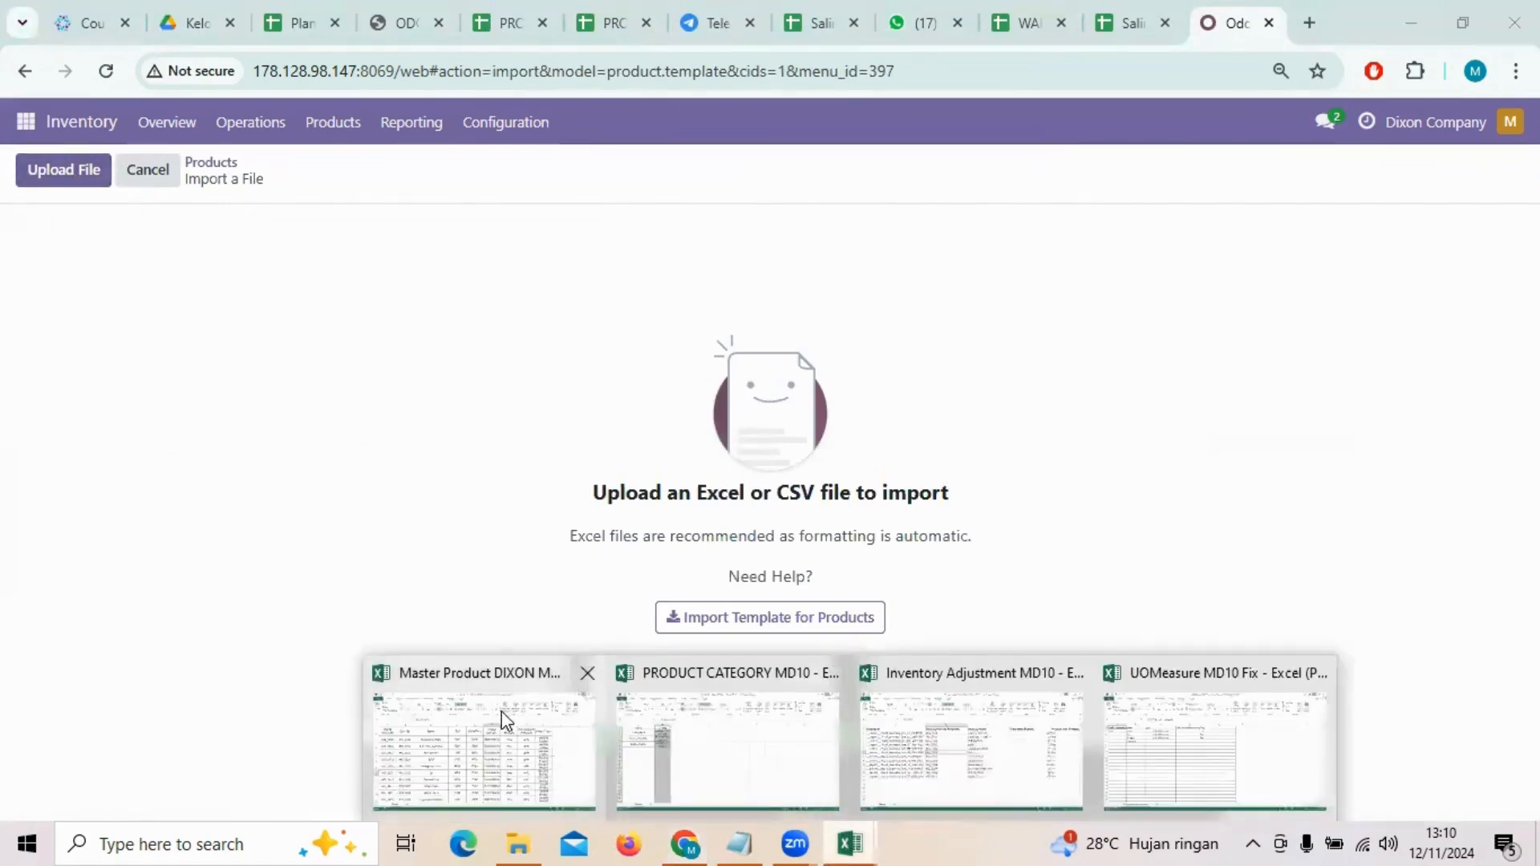
{"action": "left_click", "coordinate": [482, 722]}
{"action": "scroll", "coordinate": [344, 485], "scroll_direction": "down", "scroll_amount": 3}
{"action": "scroll", "coordinate": [344, 485], "scroll_direction": "up", "scroll_amount": 3}
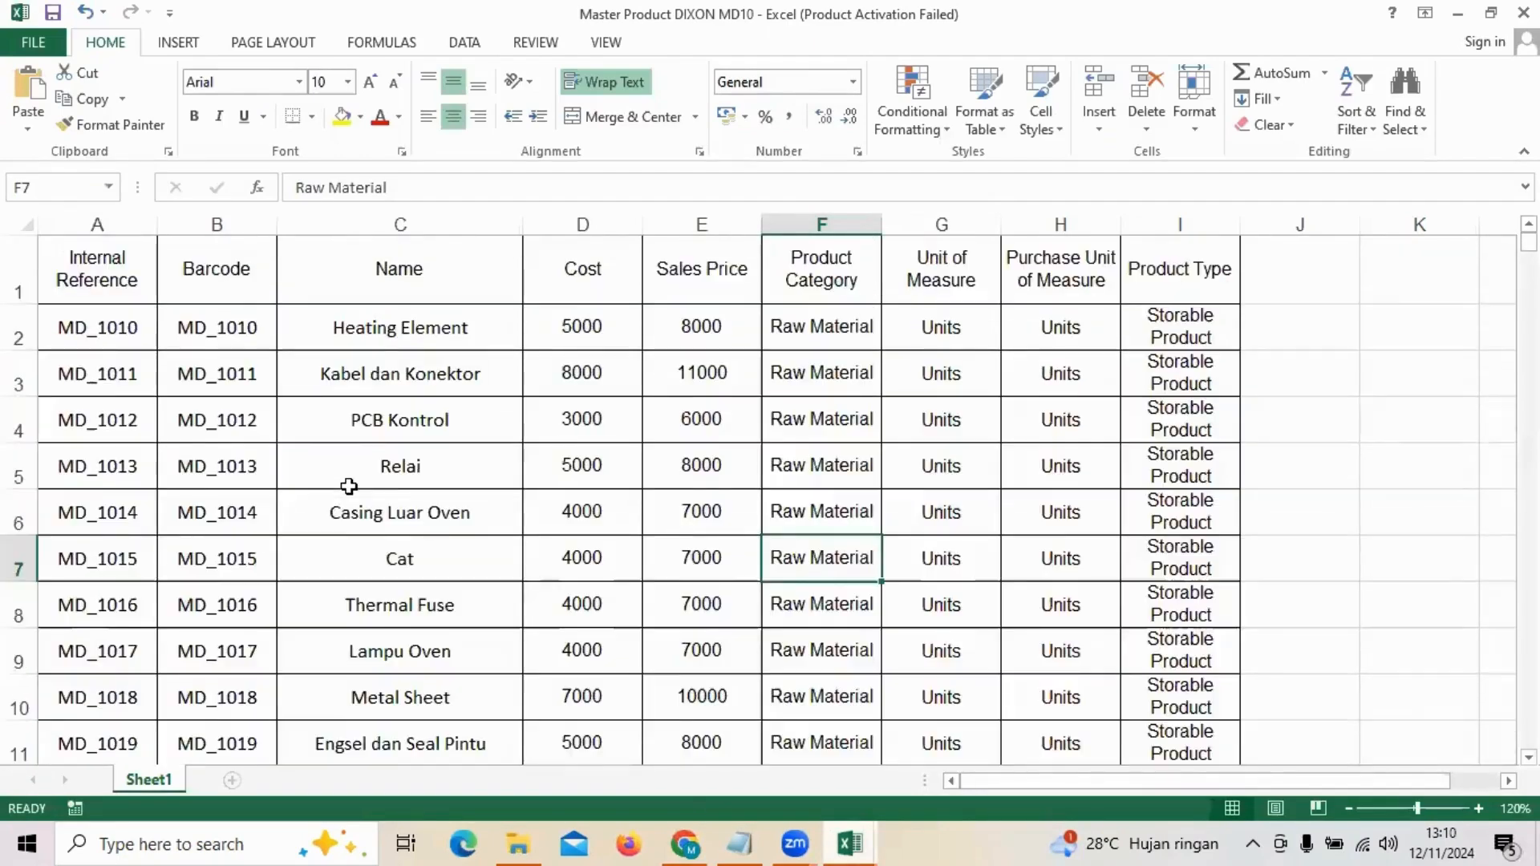
{"action": "scroll", "coordinate": [346, 485], "scroll_direction": "down", "scroll_amount": 3}
{"action": "scroll", "coordinate": [349, 486], "scroll_direction": "up", "scroll_amount": 3}
{"action": "left_click", "coordinate": [1458, 13]}
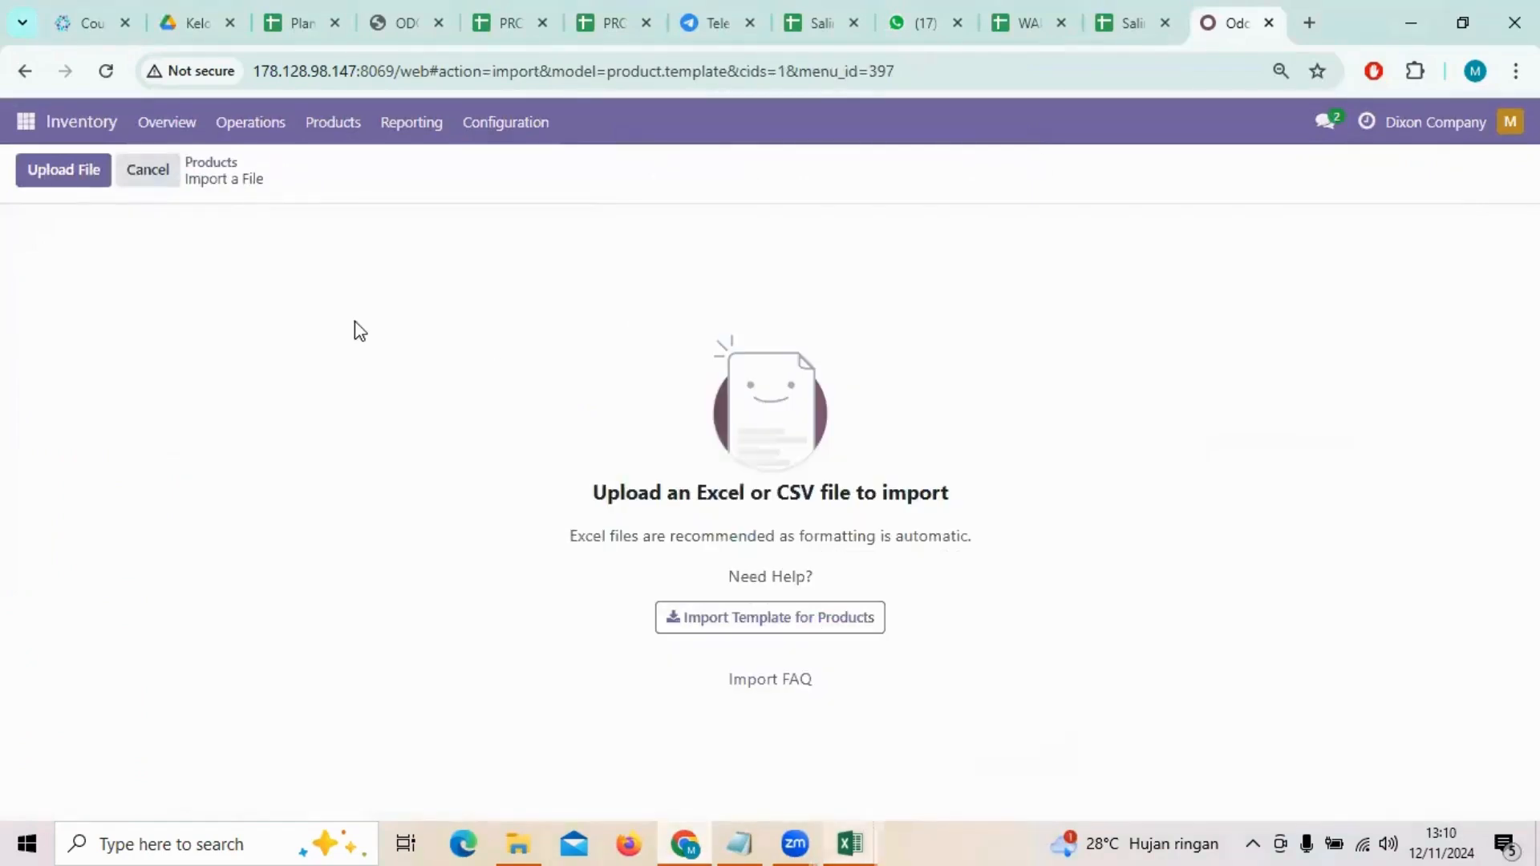
Step: Upload Master Product DIXON MD10.xlsx, test it, and import the 13 products
{"action": "left_click", "coordinate": [55, 181]}
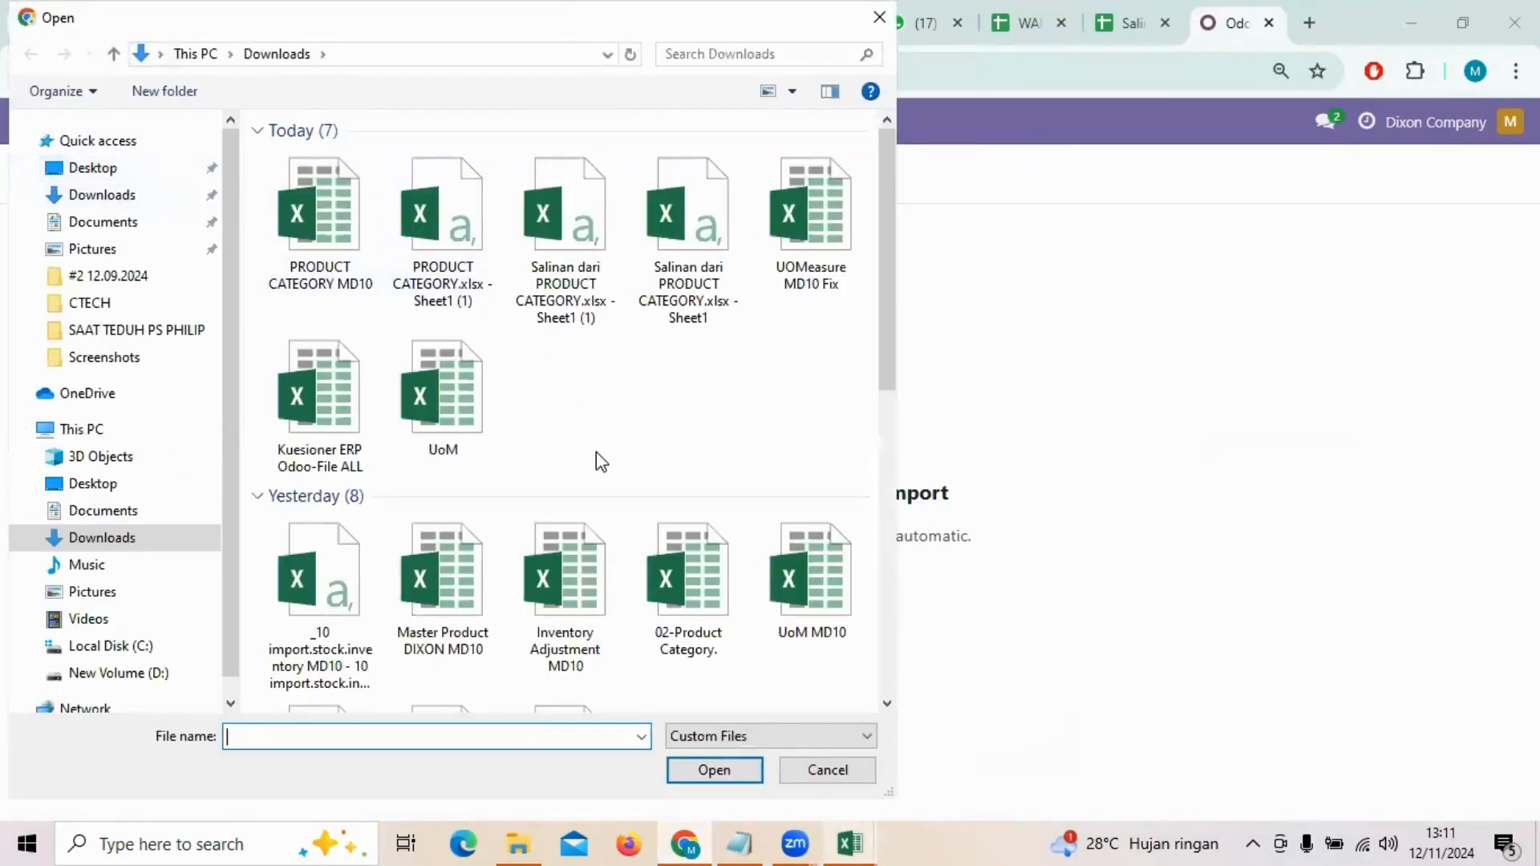
{"action": "scroll", "coordinate": [595, 451], "scroll_direction": "down", "scroll_amount": 4}
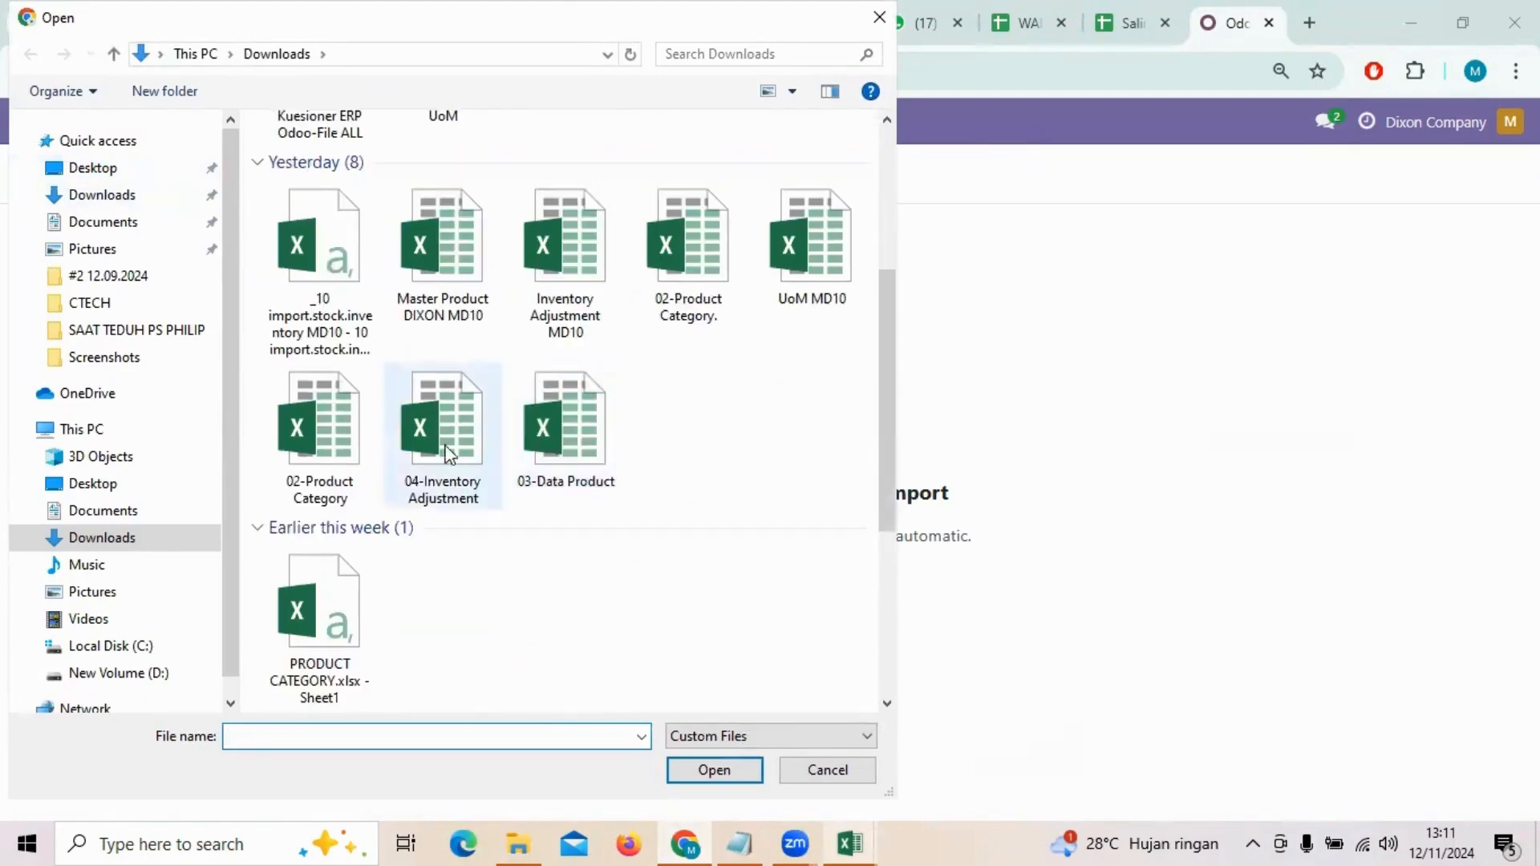
{"action": "left_click", "coordinate": [421, 261]}
{"action": "double_click", "coordinate": [419, 261]}
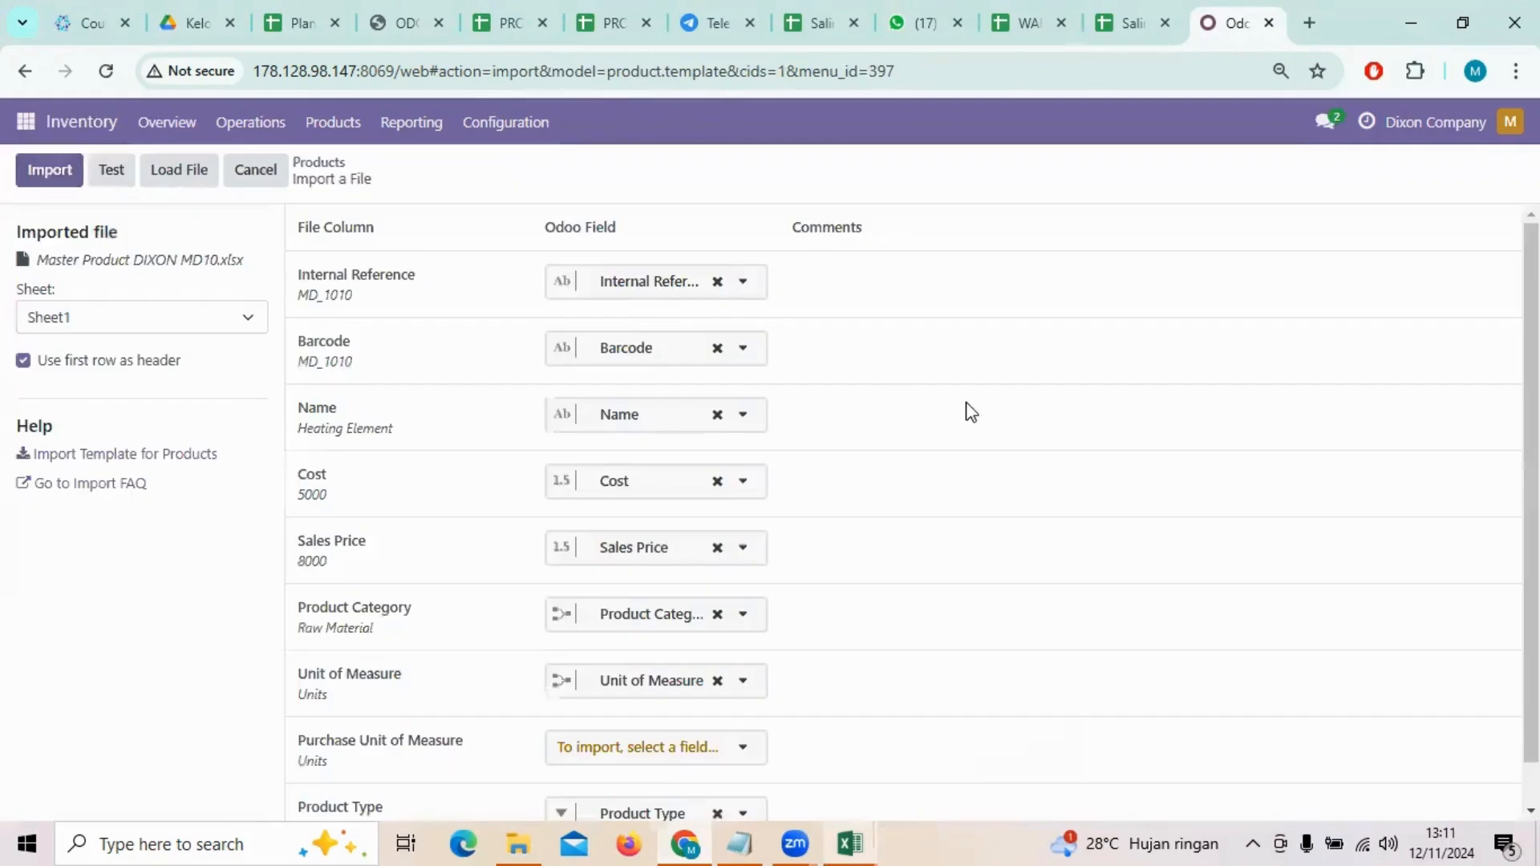
{"action": "scroll", "coordinate": [754, 361], "scroll_direction": "up", "scroll_amount": 1}
{"action": "left_click", "coordinate": [112, 169]}
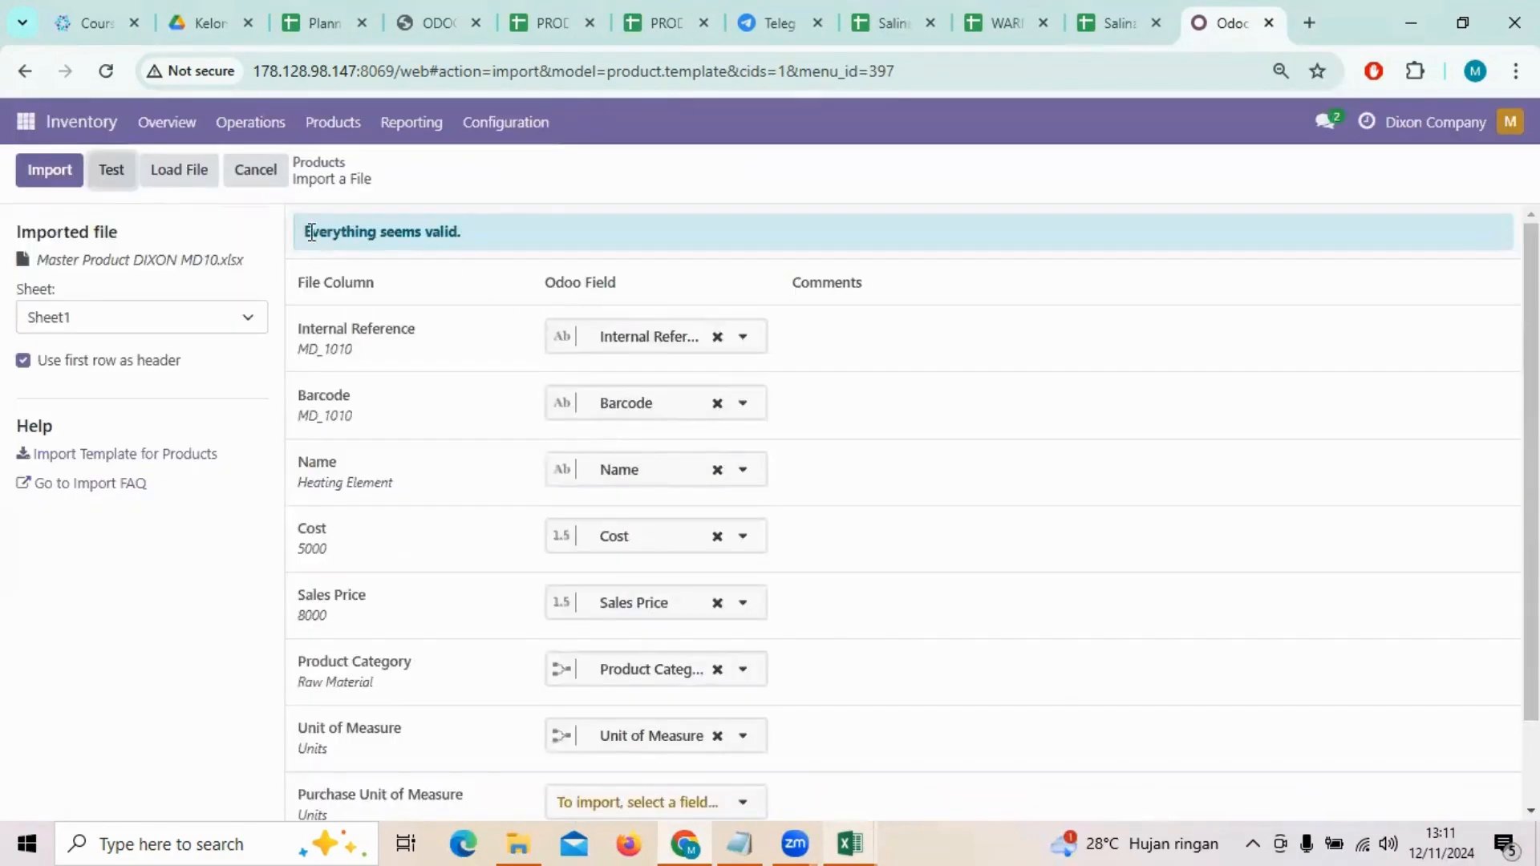
{"action": "left_click", "coordinate": [50, 169]}
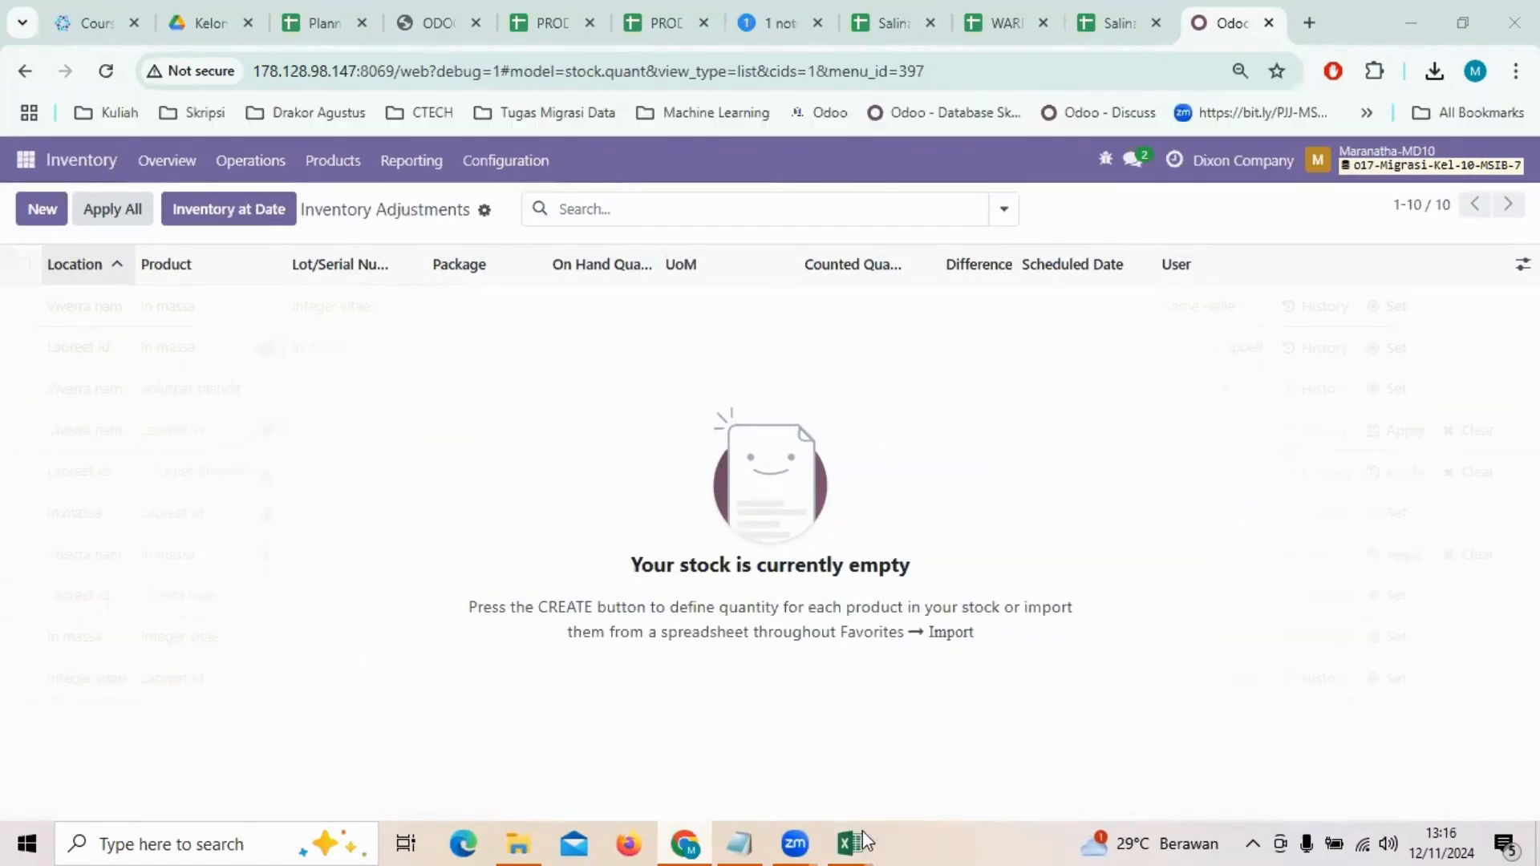
Step: Review the Salinan dari QUANTITY sheet in Excel, then return to Odoo
{"action": "mouse_move", "coordinate": [863, 830]}
{"action": "left_click", "coordinate": [1177, 729]}
{"action": "scroll", "coordinate": [596, 569], "scroll_direction": "down", "scroll_amount": 5}
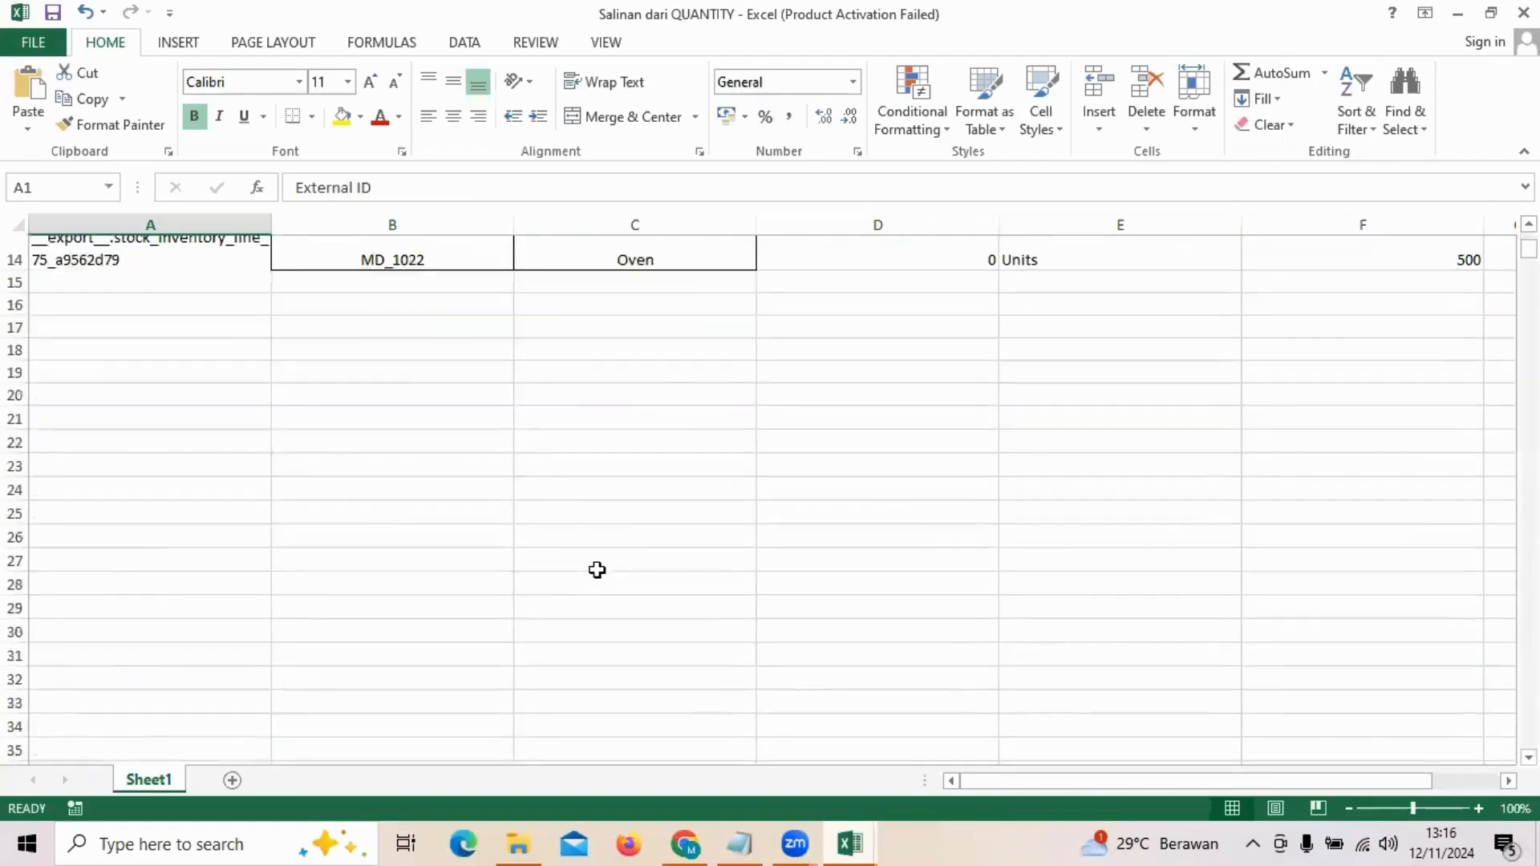
{"action": "scroll", "coordinate": [596, 570], "scroll_direction": "up", "scroll_amount": 5}
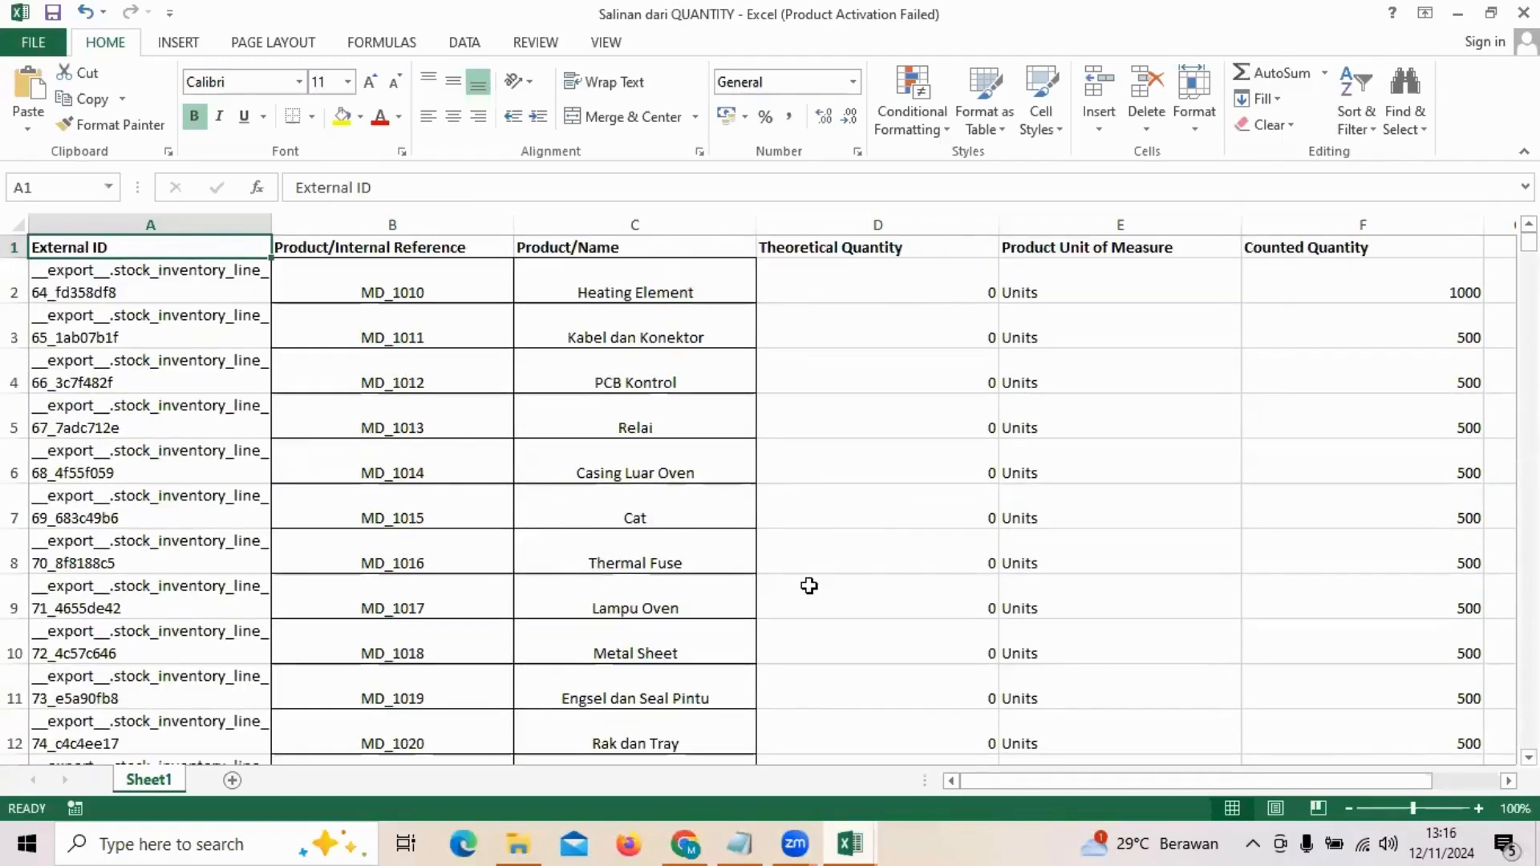
{"action": "key", "text": "alt+Tab"}
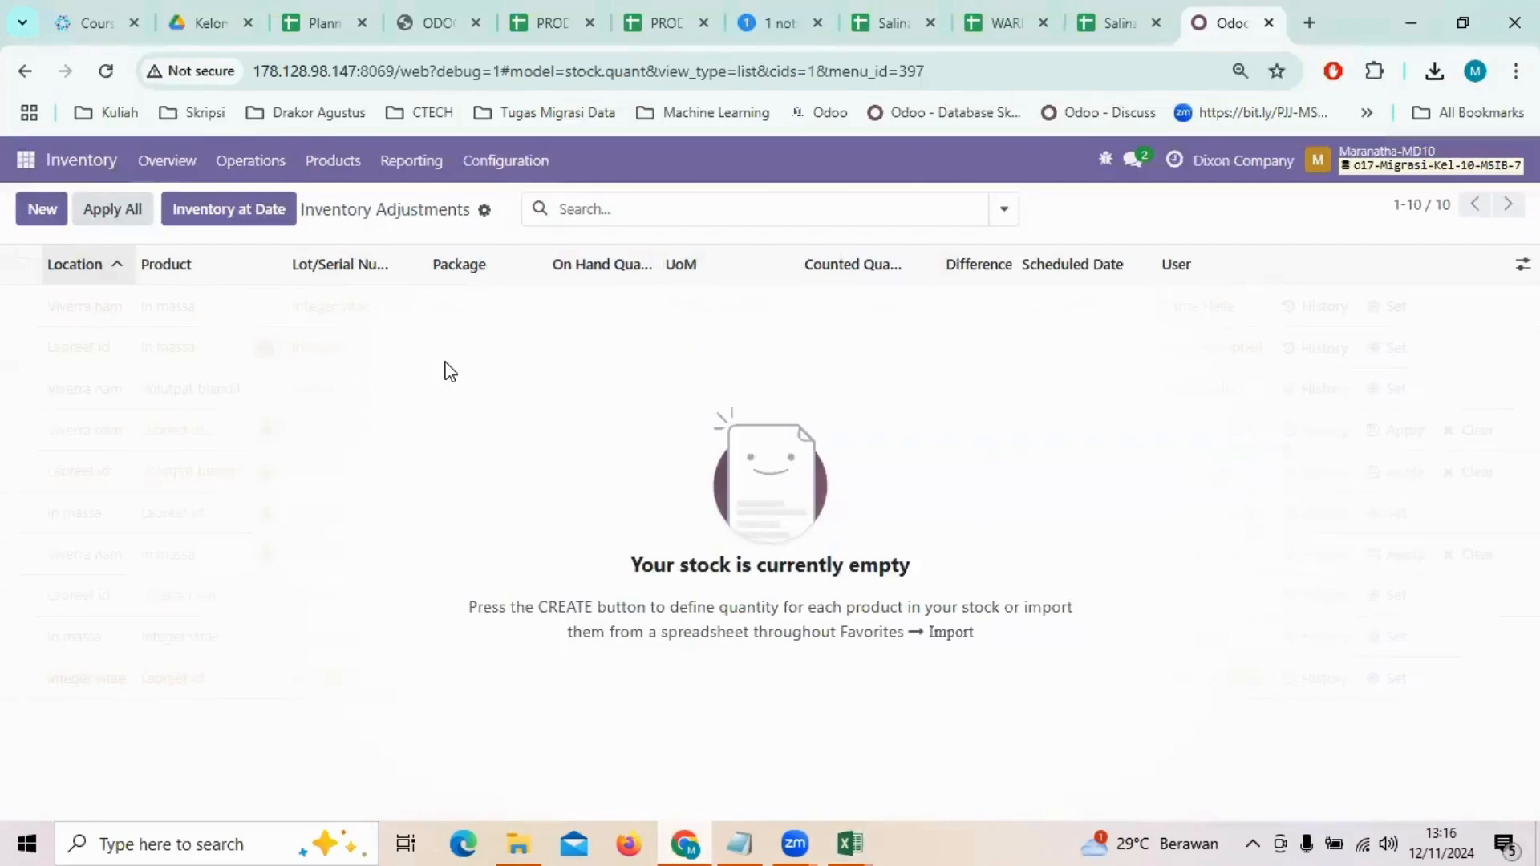
Step: Load Salinan dari QUANTITY into a Physical Inventory record import and test the column mapping
{"action": "left_click", "coordinate": [253, 161]}
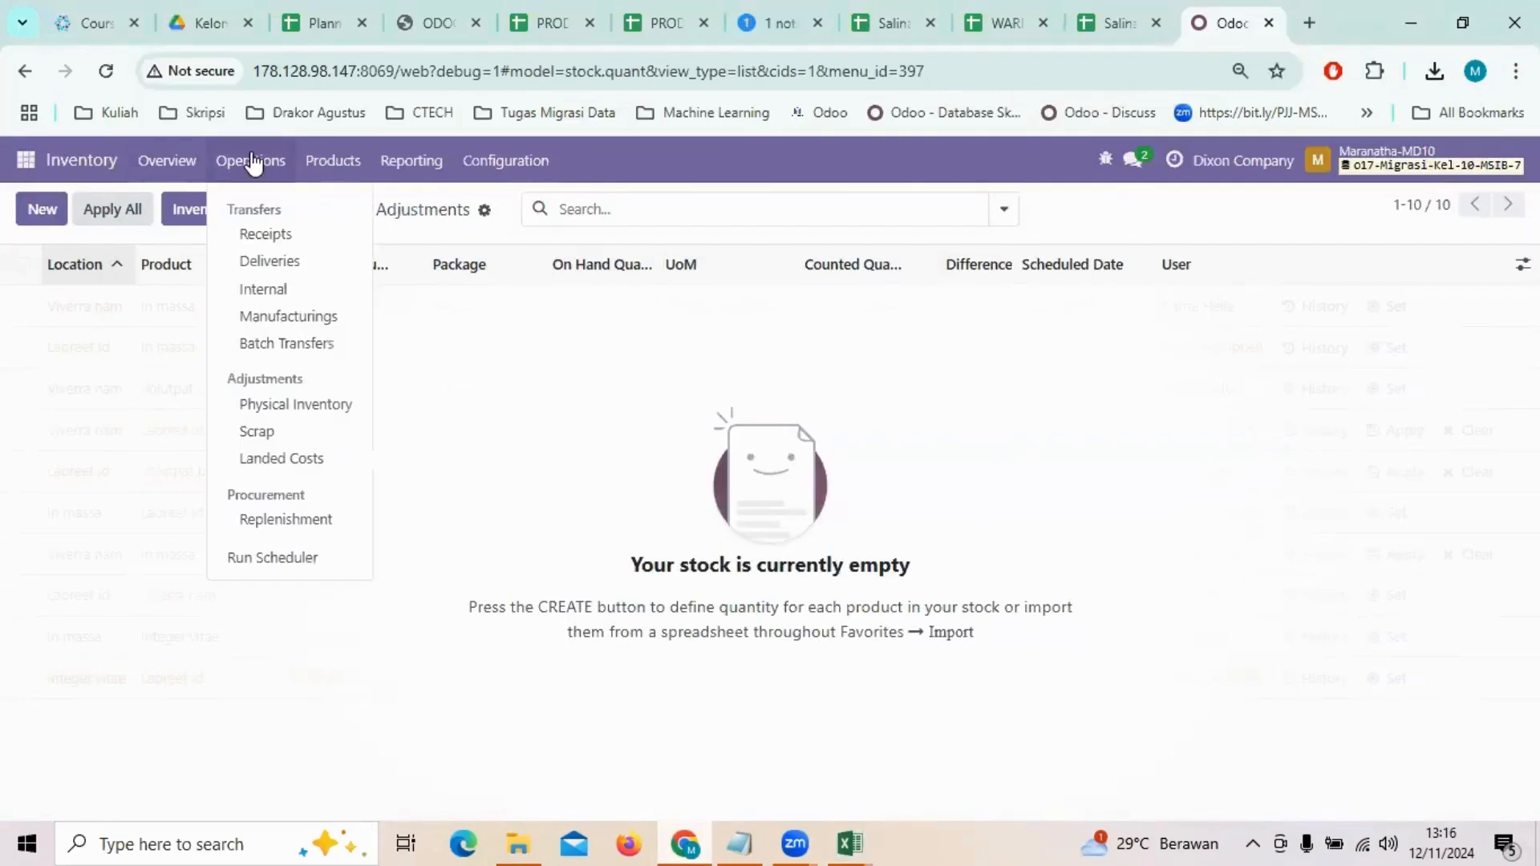
{"action": "left_click", "coordinate": [285, 404]}
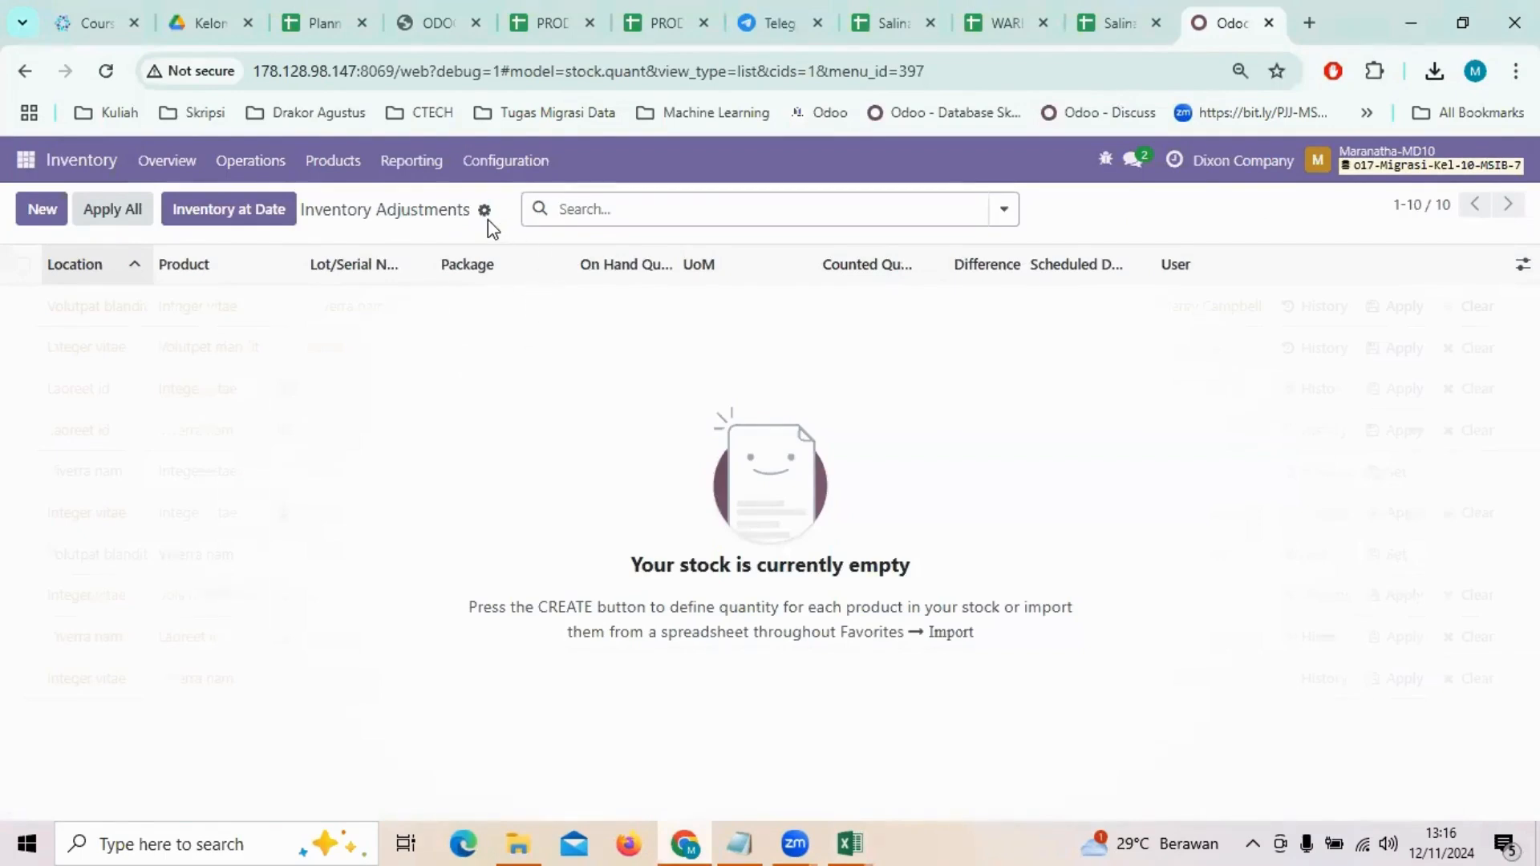
{"action": "left_click", "coordinate": [484, 214]}
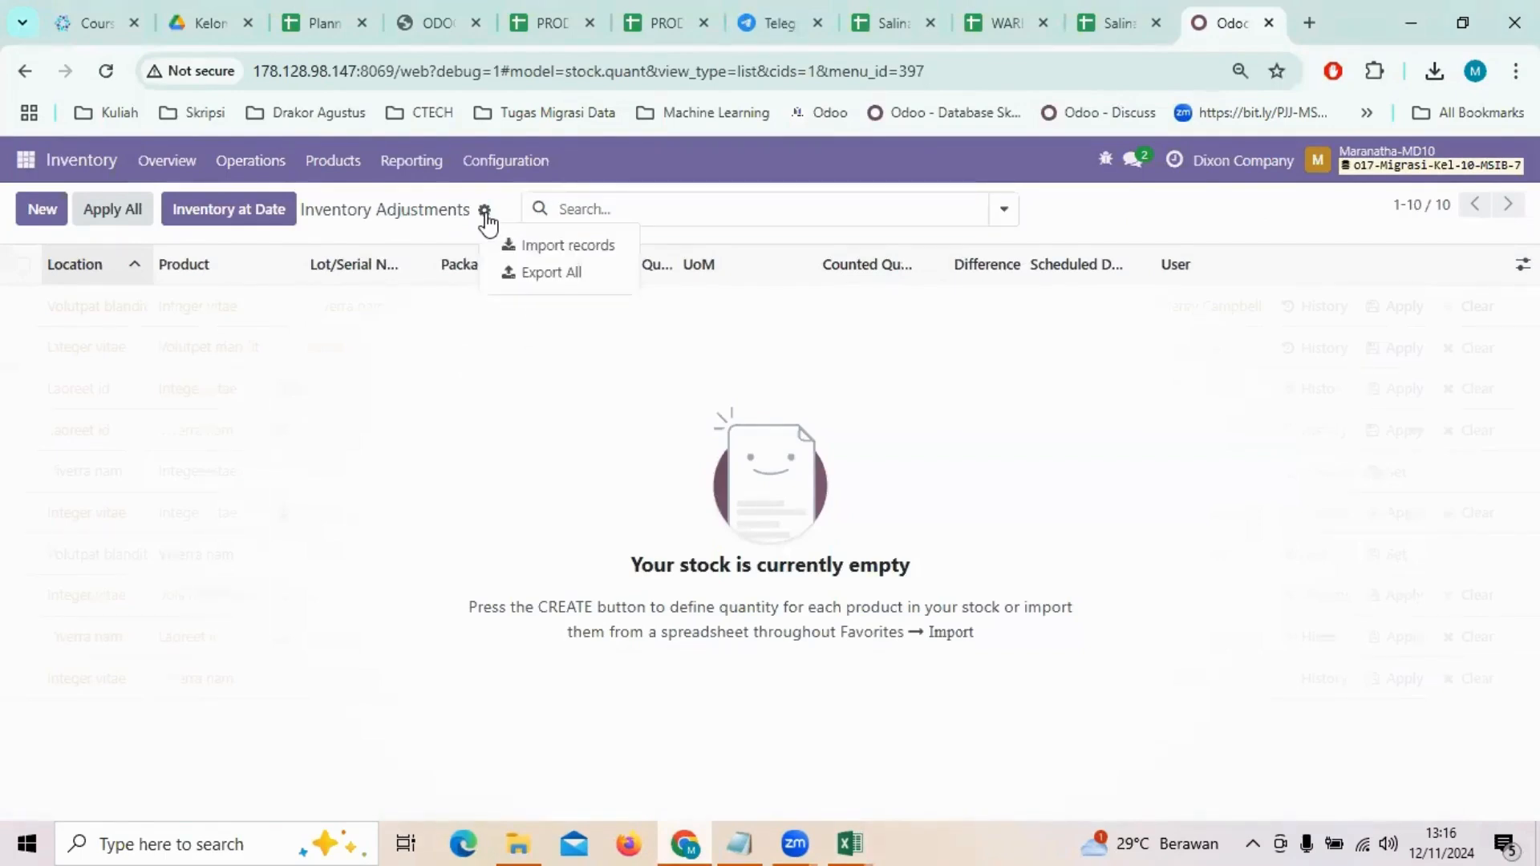
{"action": "left_click", "coordinate": [522, 245]}
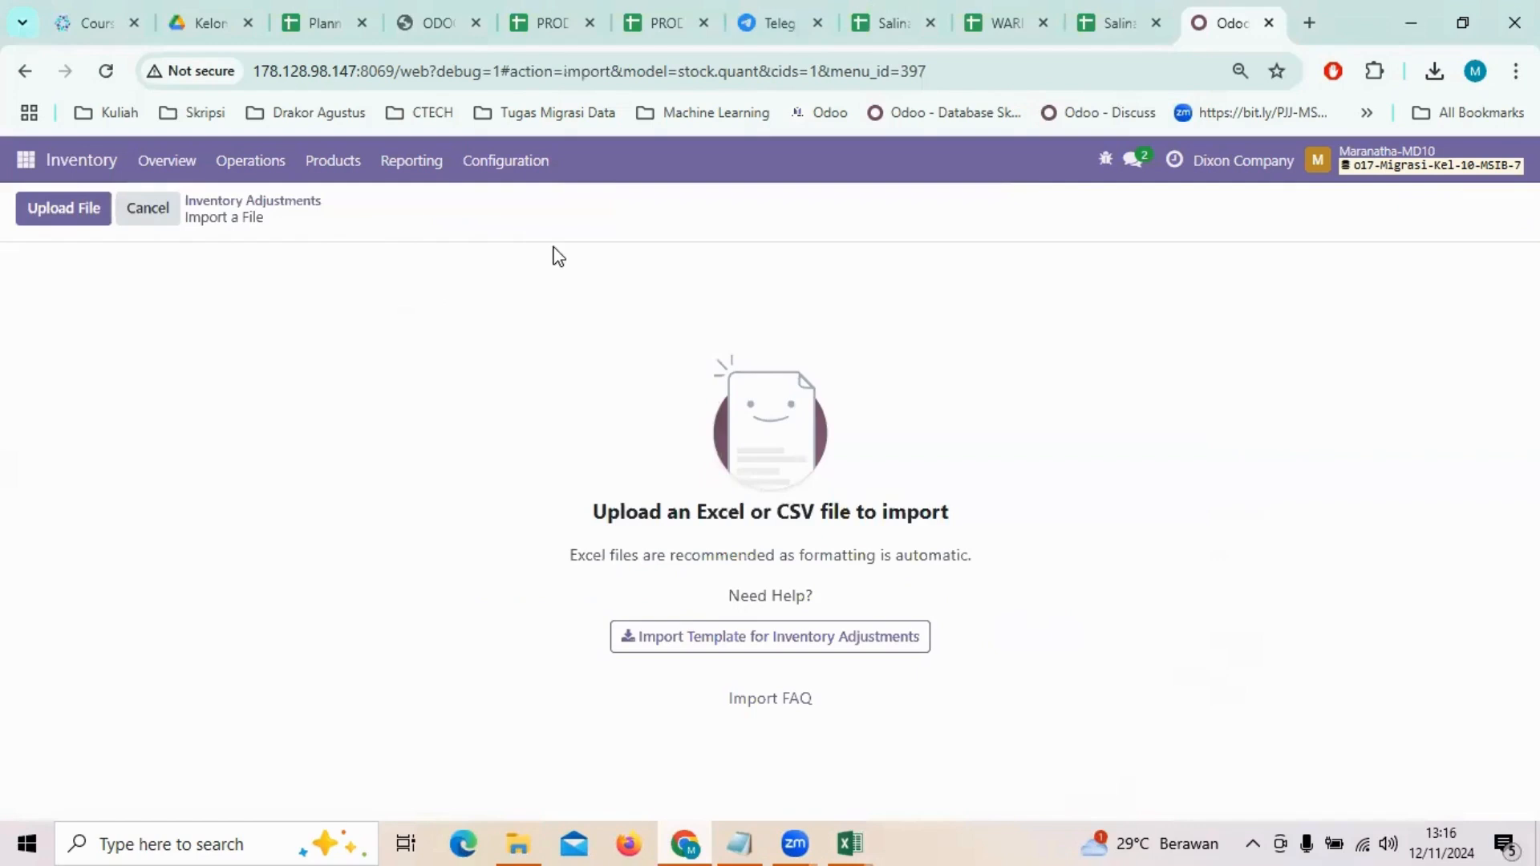
{"action": "left_click", "coordinate": [39, 218]}
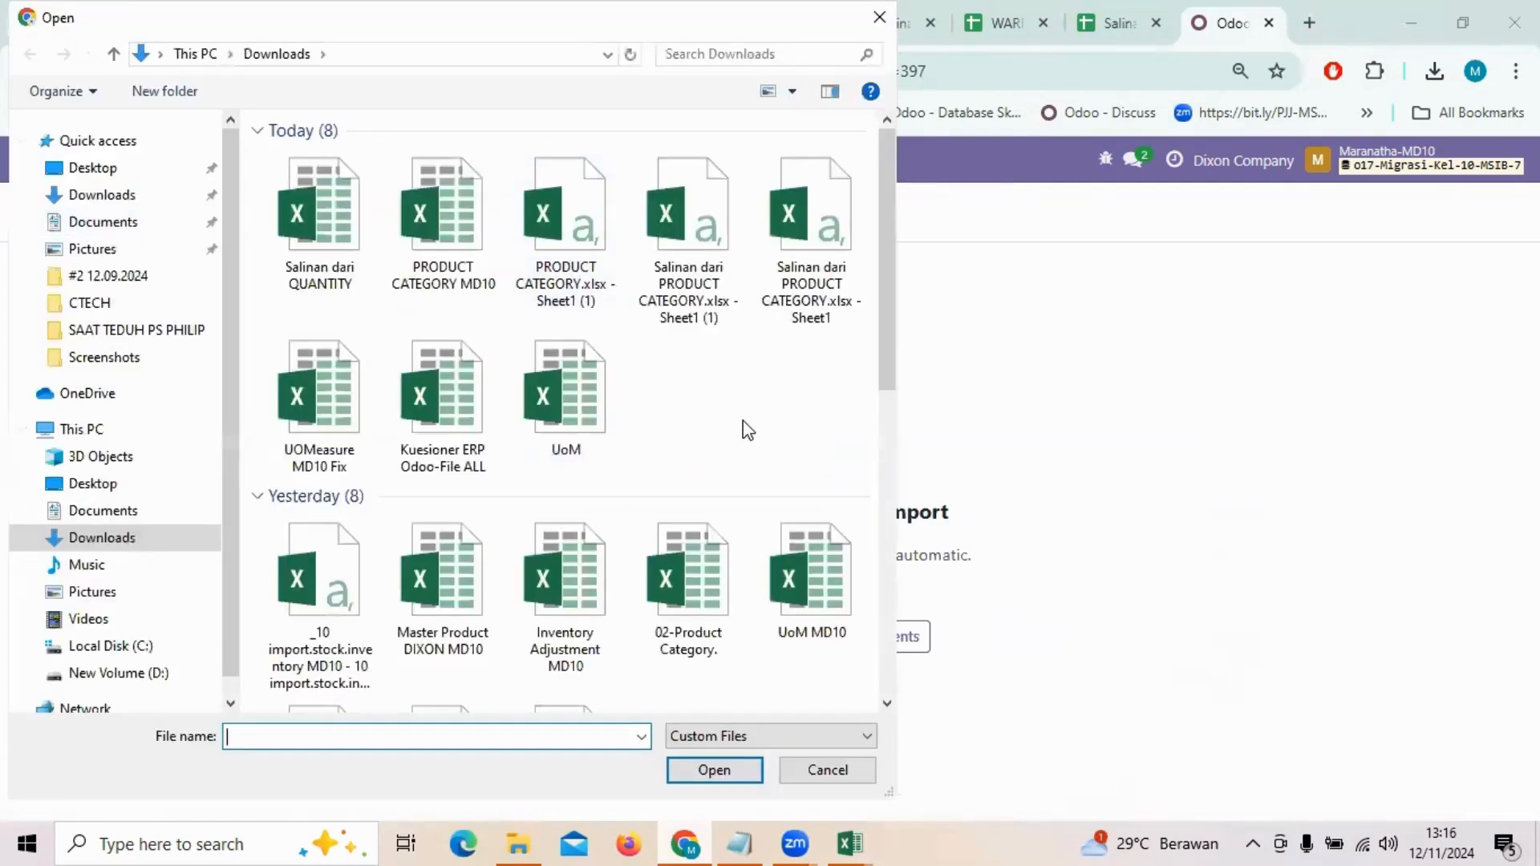
{"action": "double_click", "coordinate": [287, 231]}
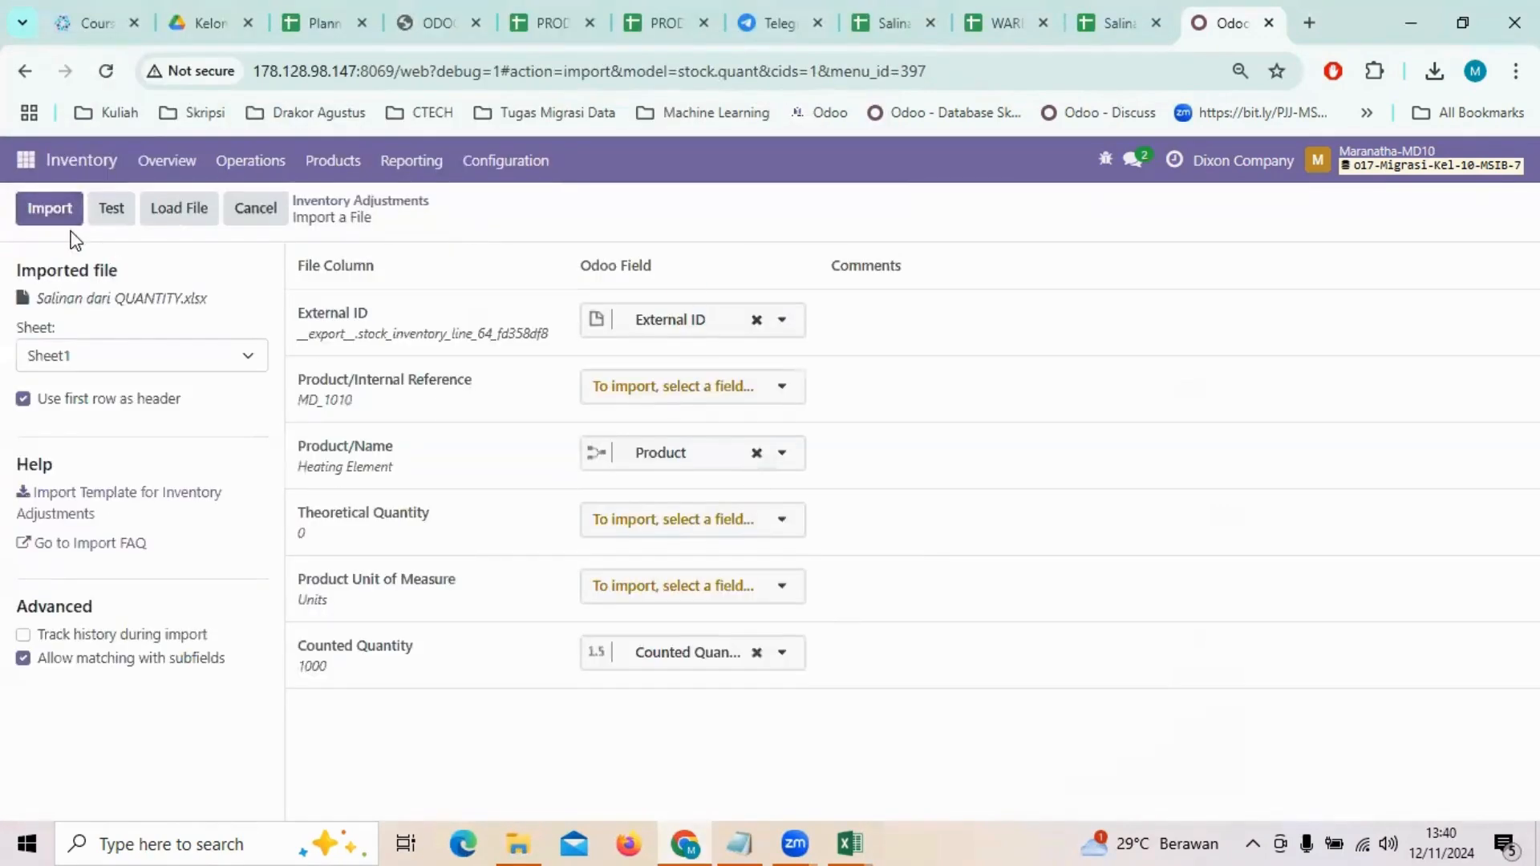
{"action": "left_click", "coordinate": [108, 218]}
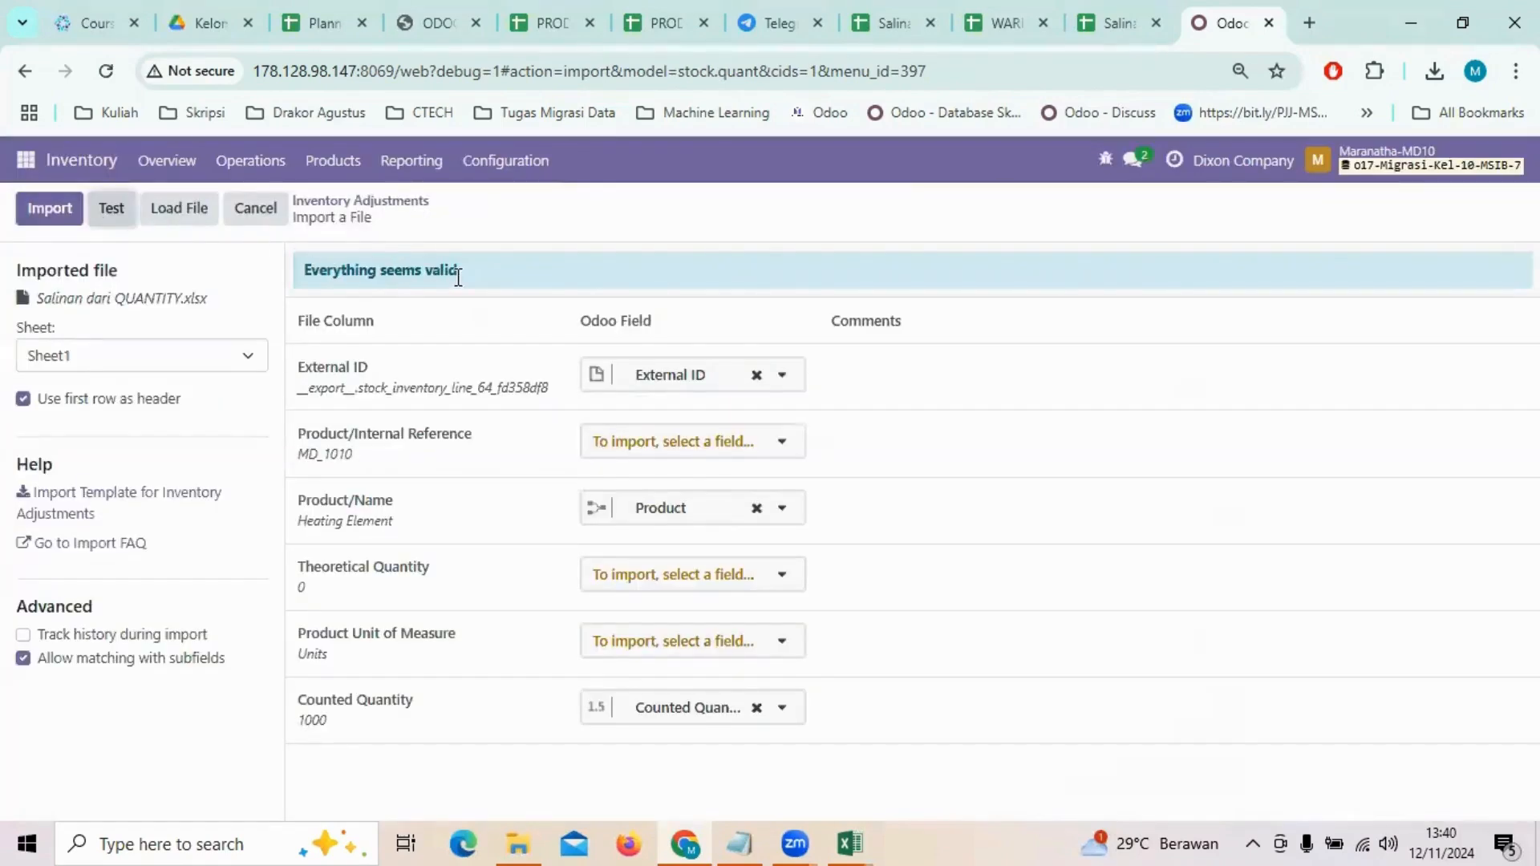
Step: Import the counted quantities and select all 13 adjustment lines
{"action": "left_click", "coordinate": [53, 210]}
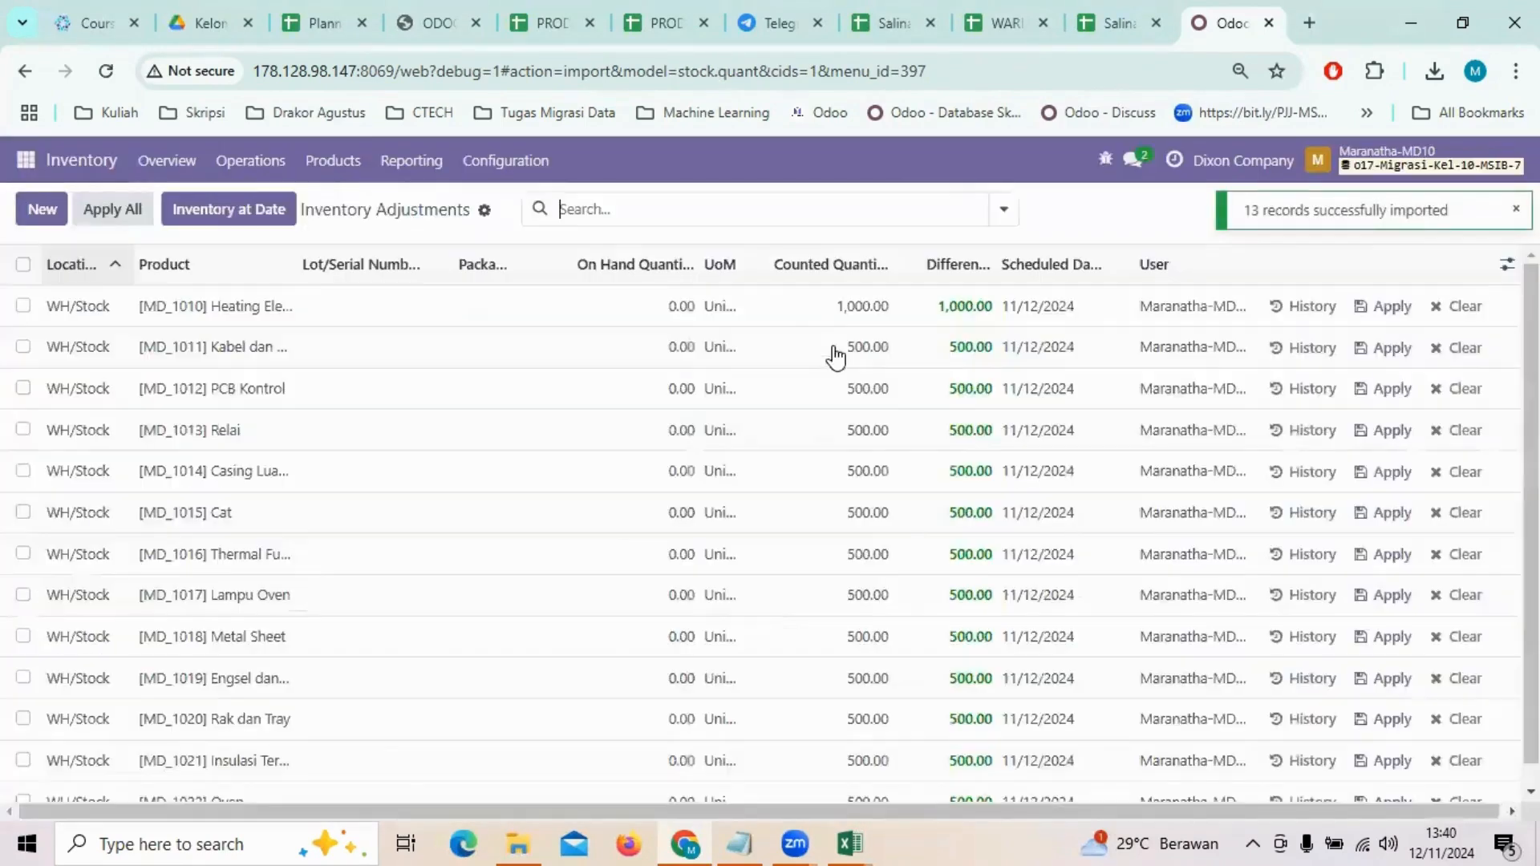
{"action": "scroll", "coordinate": [859, 573], "scroll_direction": "down", "scroll_amount": 1}
{"action": "scroll", "coordinate": [857, 576], "scroll_direction": "up", "scroll_amount": 1}
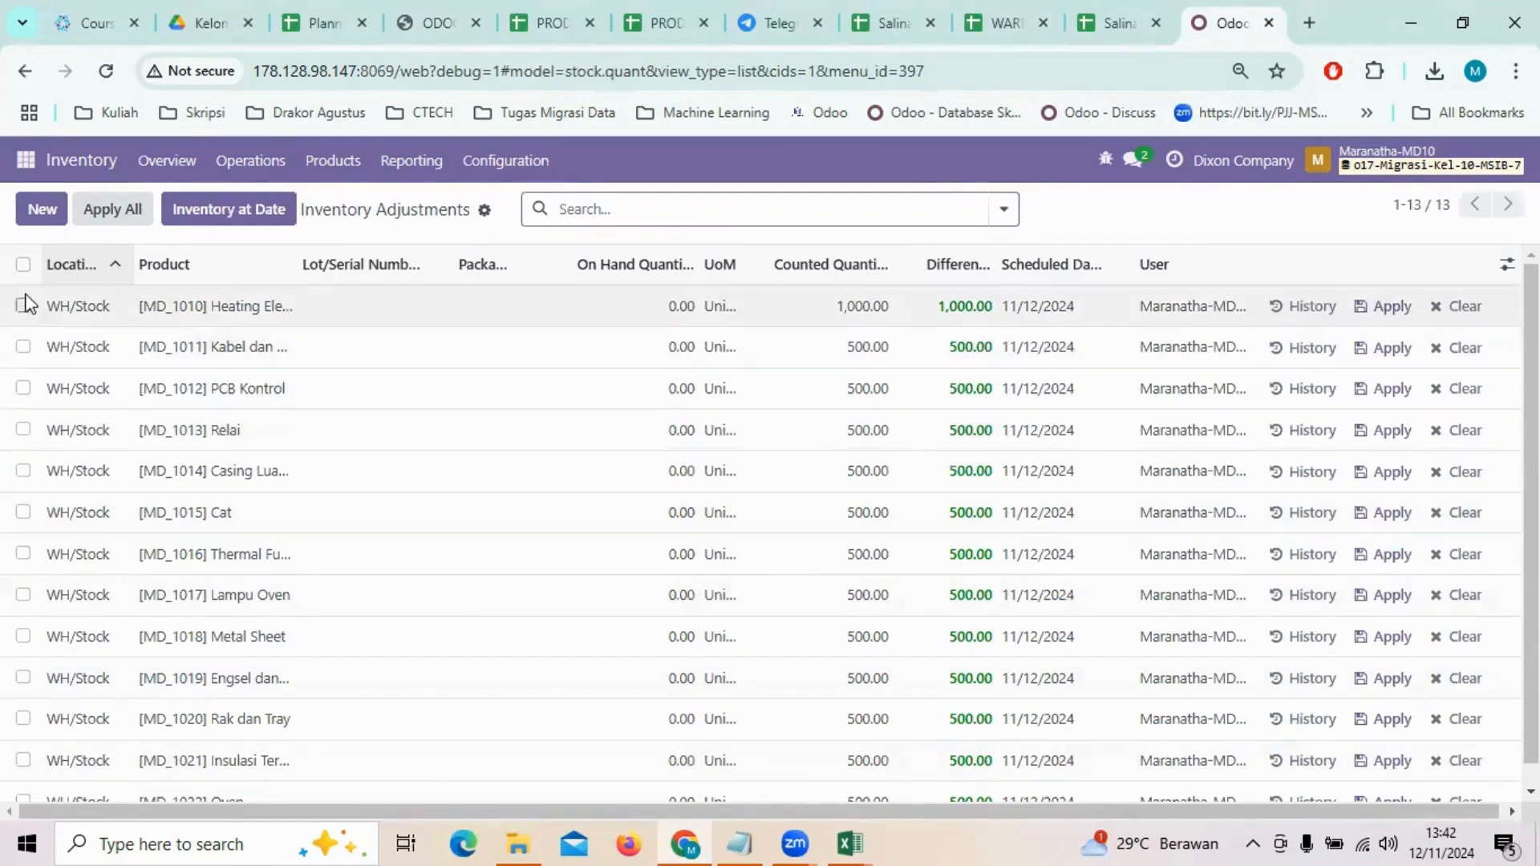
{"action": "left_click", "coordinate": [23, 263]}
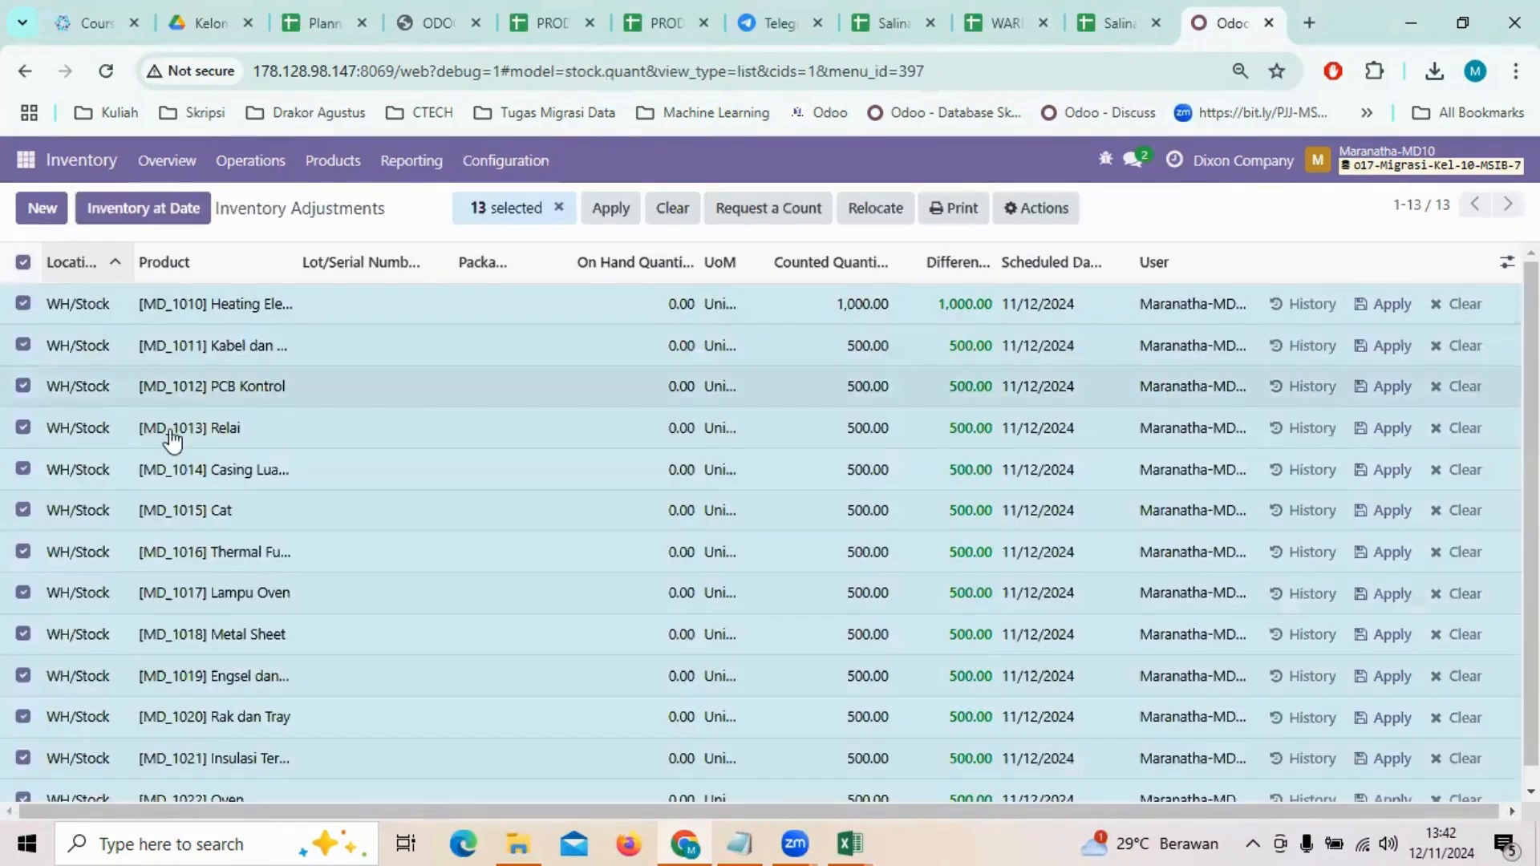
{"action": "scroll", "coordinate": [265, 446], "scroll_direction": "down", "scroll_amount": 1}
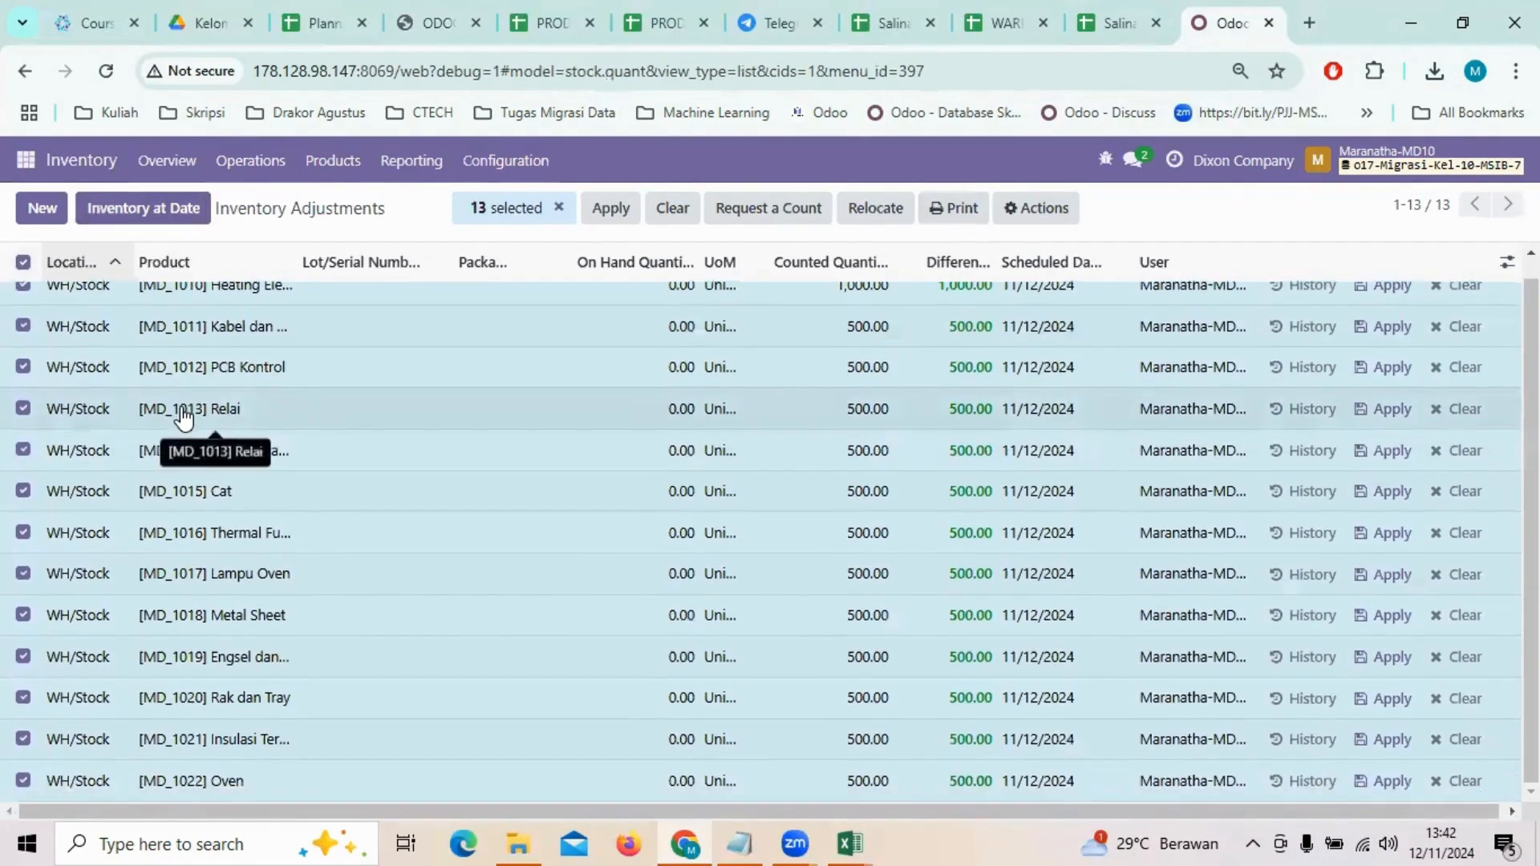
Step: Open Export for the selected quants, keeping only External ID, Product and Quantity fields
{"action": "left_click", "coordinate": [1026, 210]}
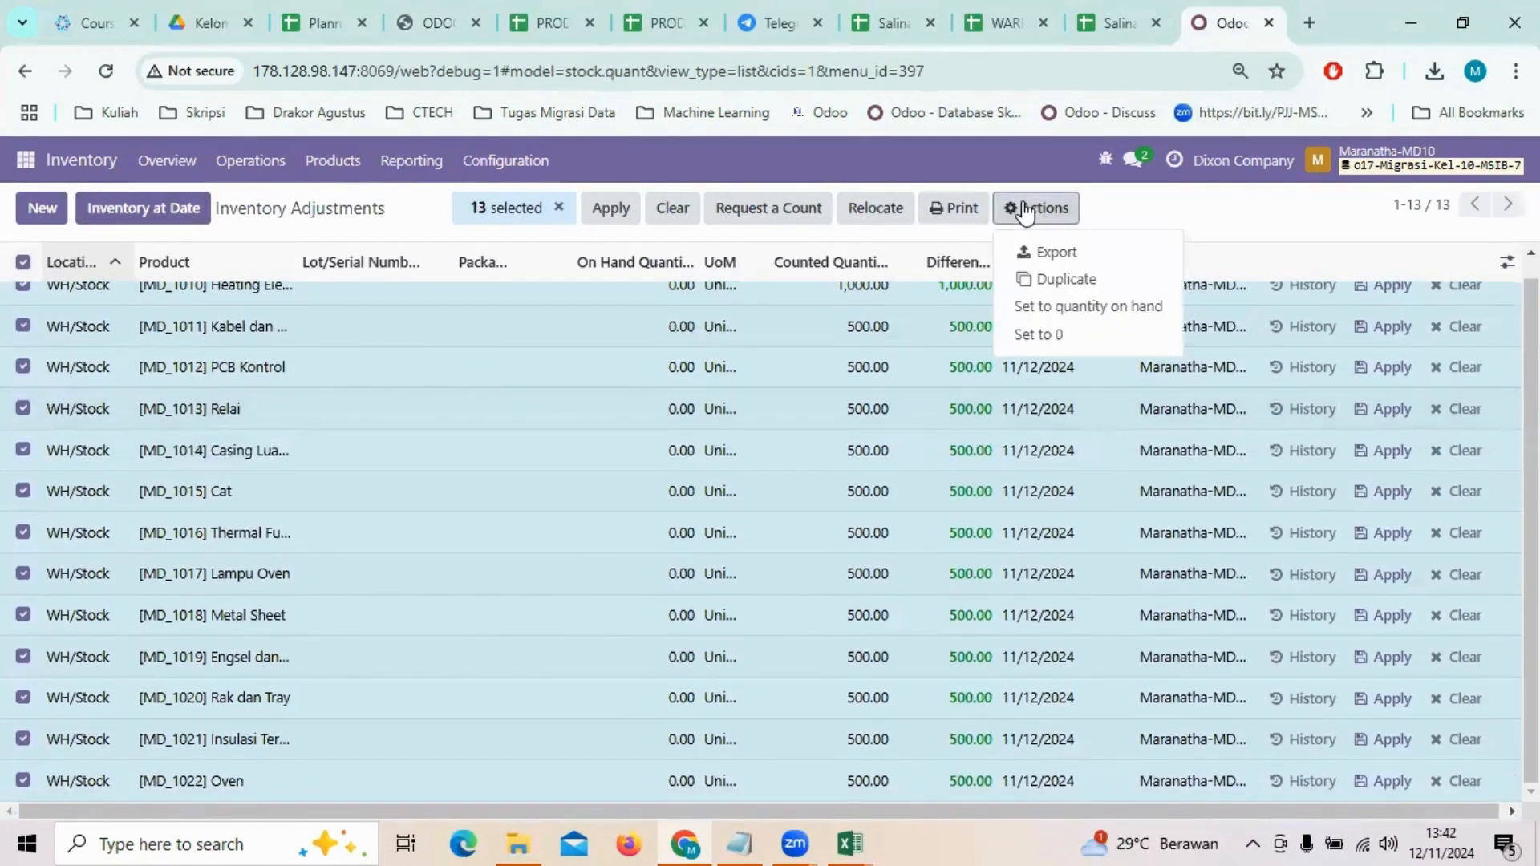
{"action": "left_click", "coordinate": [1080, 260]}
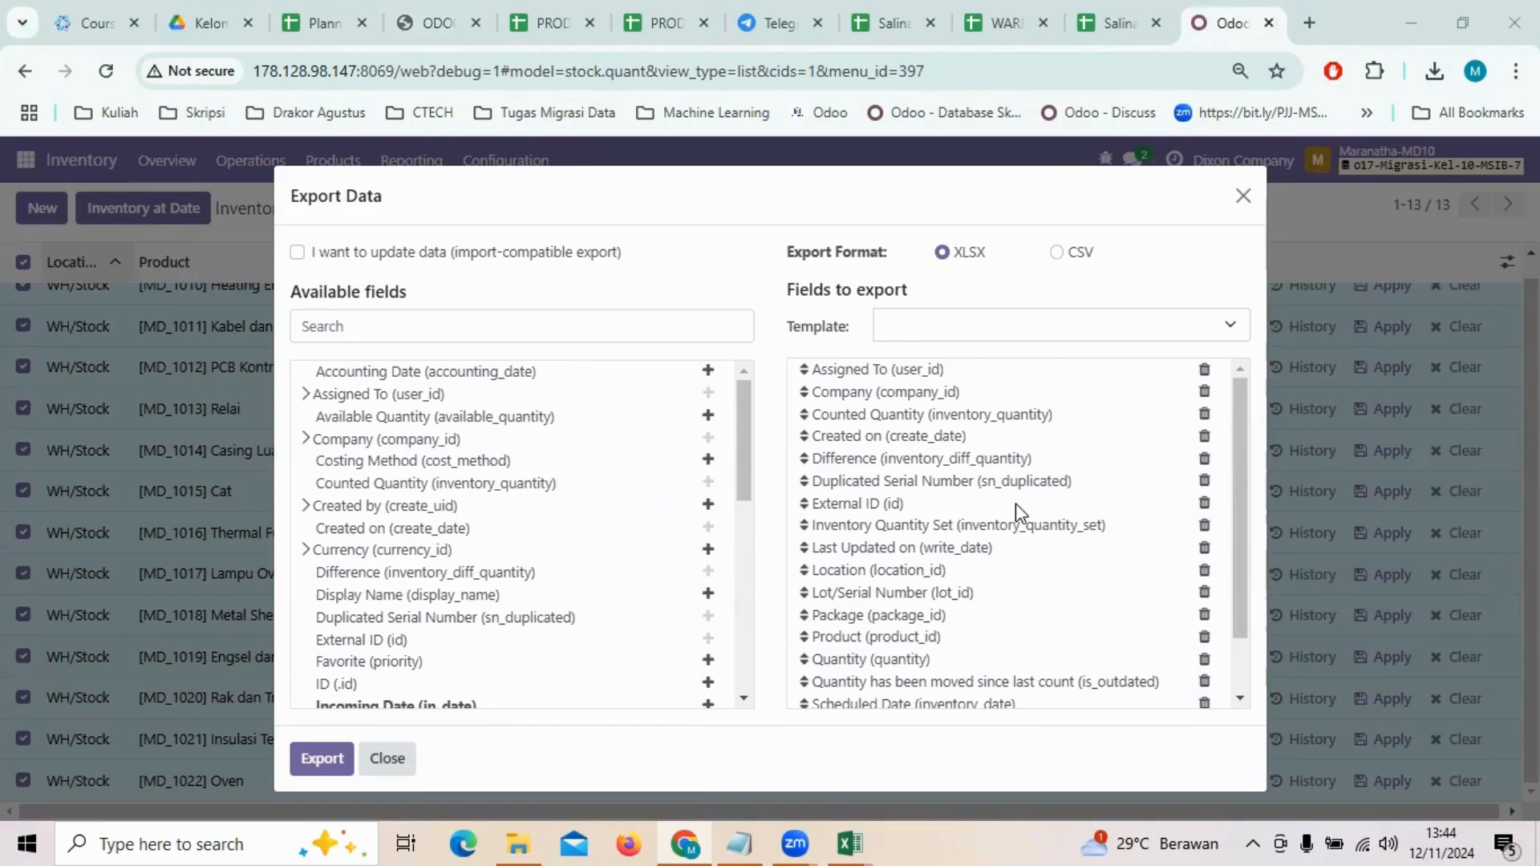
{"action": "left_click", "coordinate": [1204, 370]}
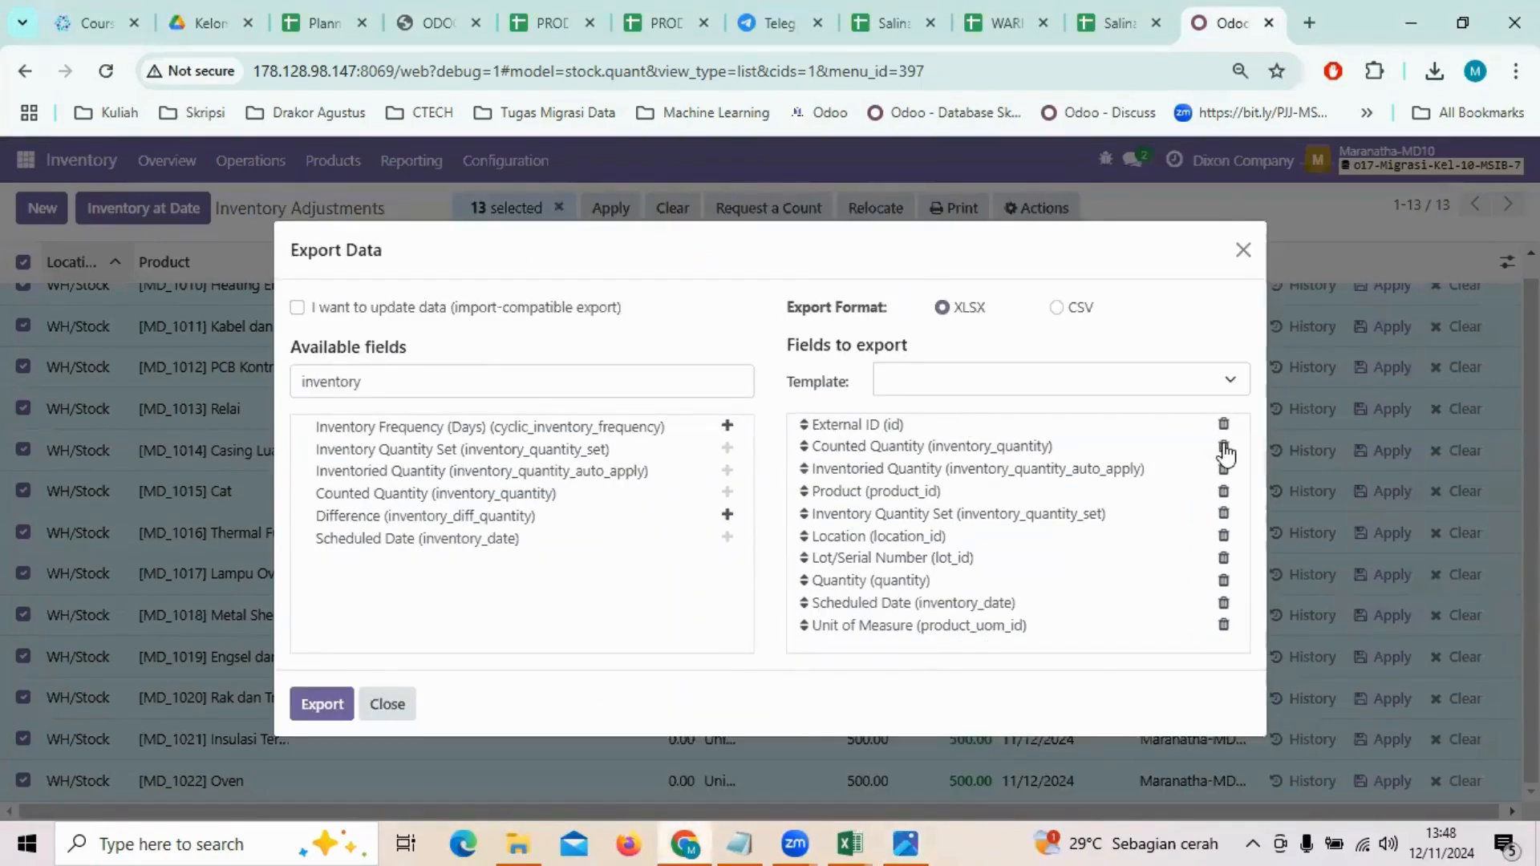
{"action": "left_click", "coordinate": [1224, 447]}
{"action": "left_click", "coordinate": [1224, 463]}
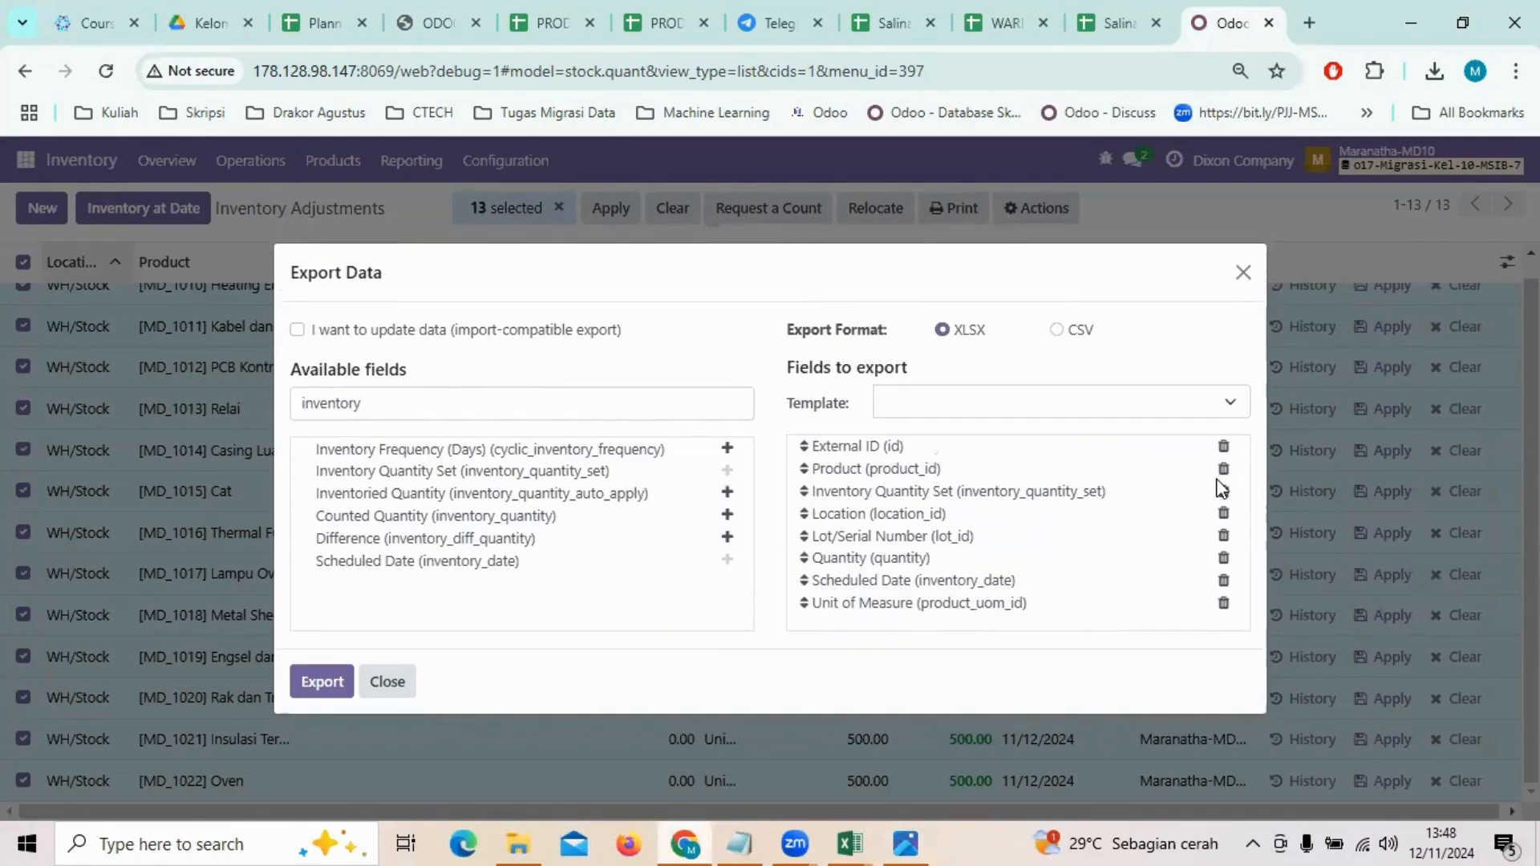
{"action": "left_click", "coordinate": [1224, 491]}
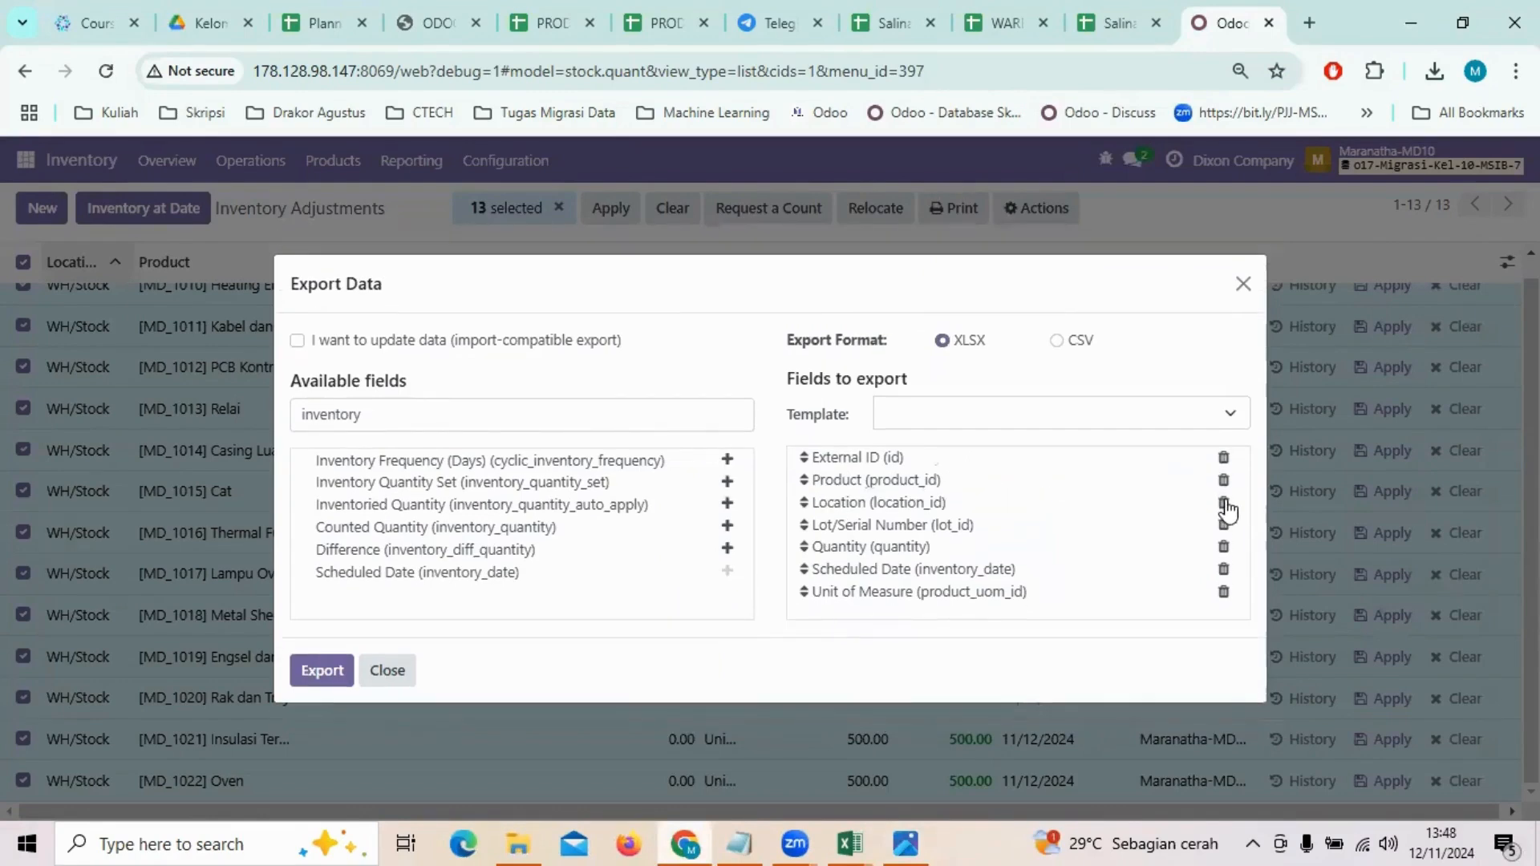
{"action": "left_click", "coordinate": [1224, 503]}
{"action": "left_click", "coordinate": [1224, 514]}
{"action": "left_click", "coordinate": [1224, 544]}
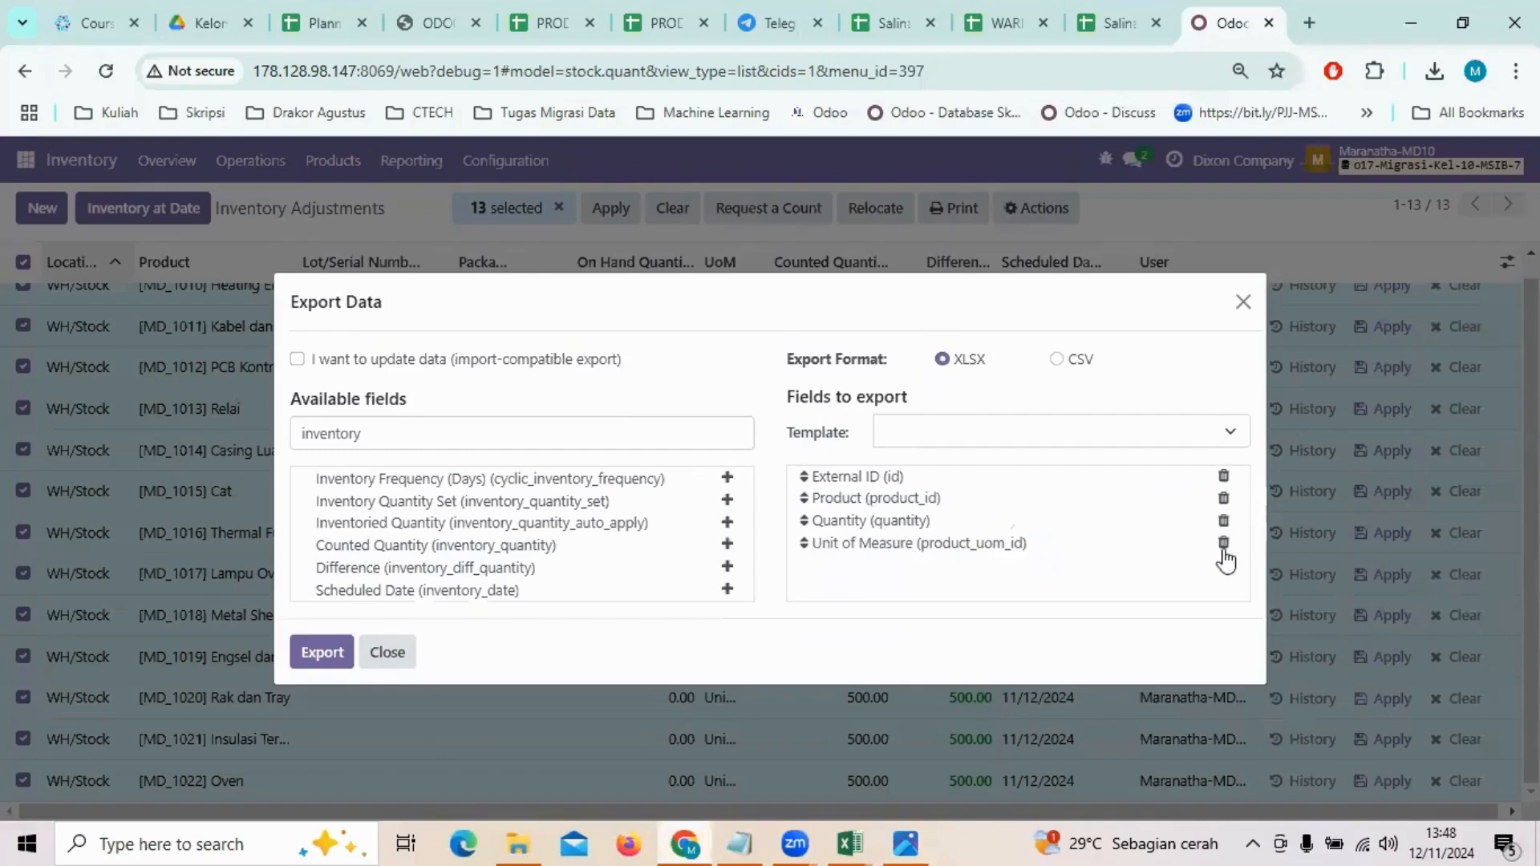
{"action": "left_click", "coordinate": [1223, 543]}
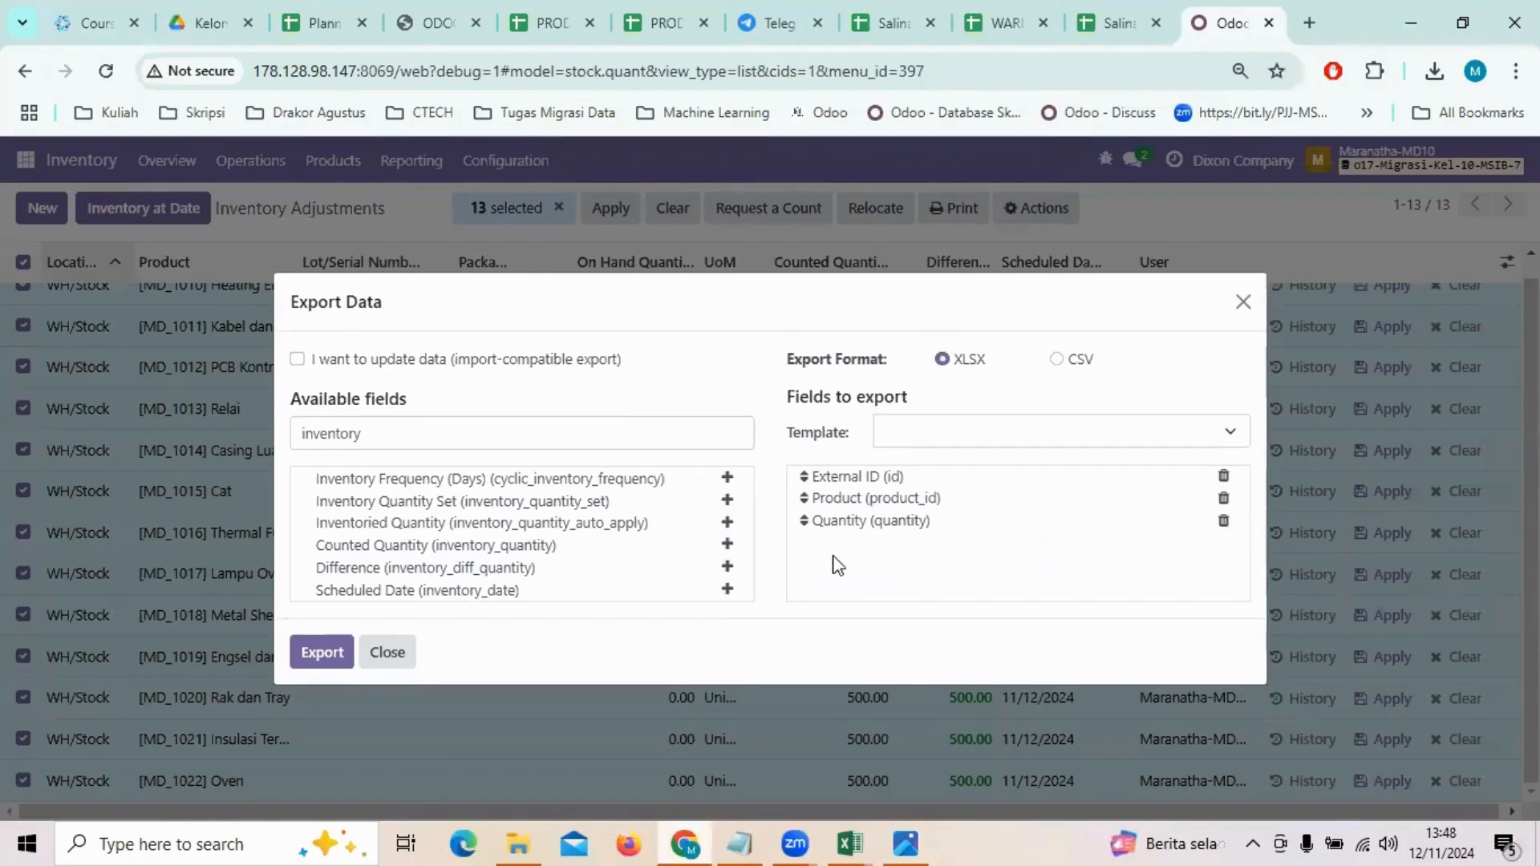
Step: Export the fields to XLSX and keep the Quants (stock.quant).xlsx download
{"action": "key", "text": "ctrl+shift+b"}
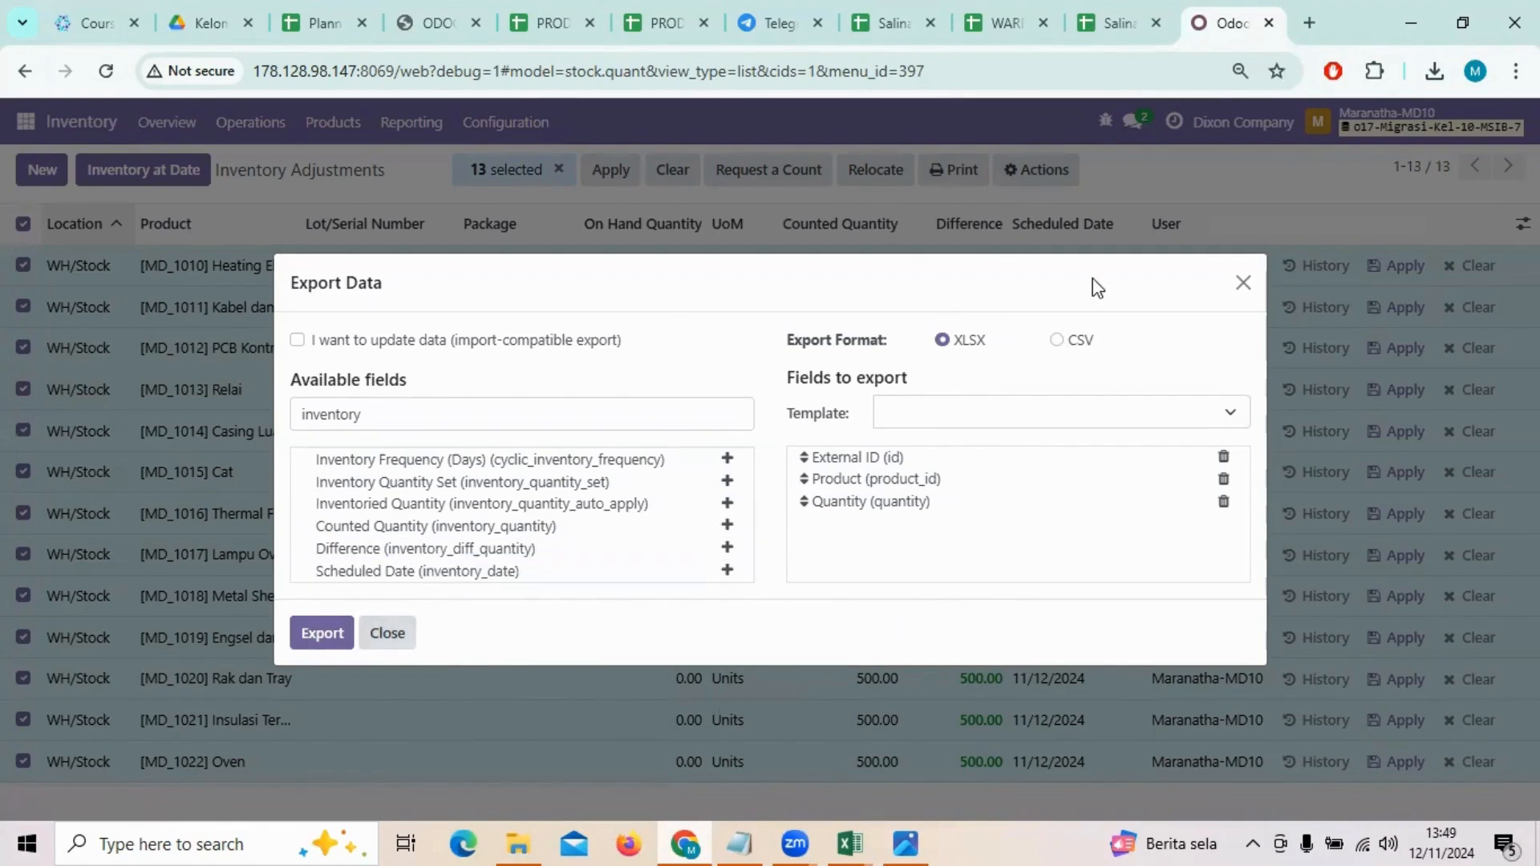
{"action": "left_click", "coordinate": [338, 633]}
{"action": "left_click", "coordinate": [1357, 124]}
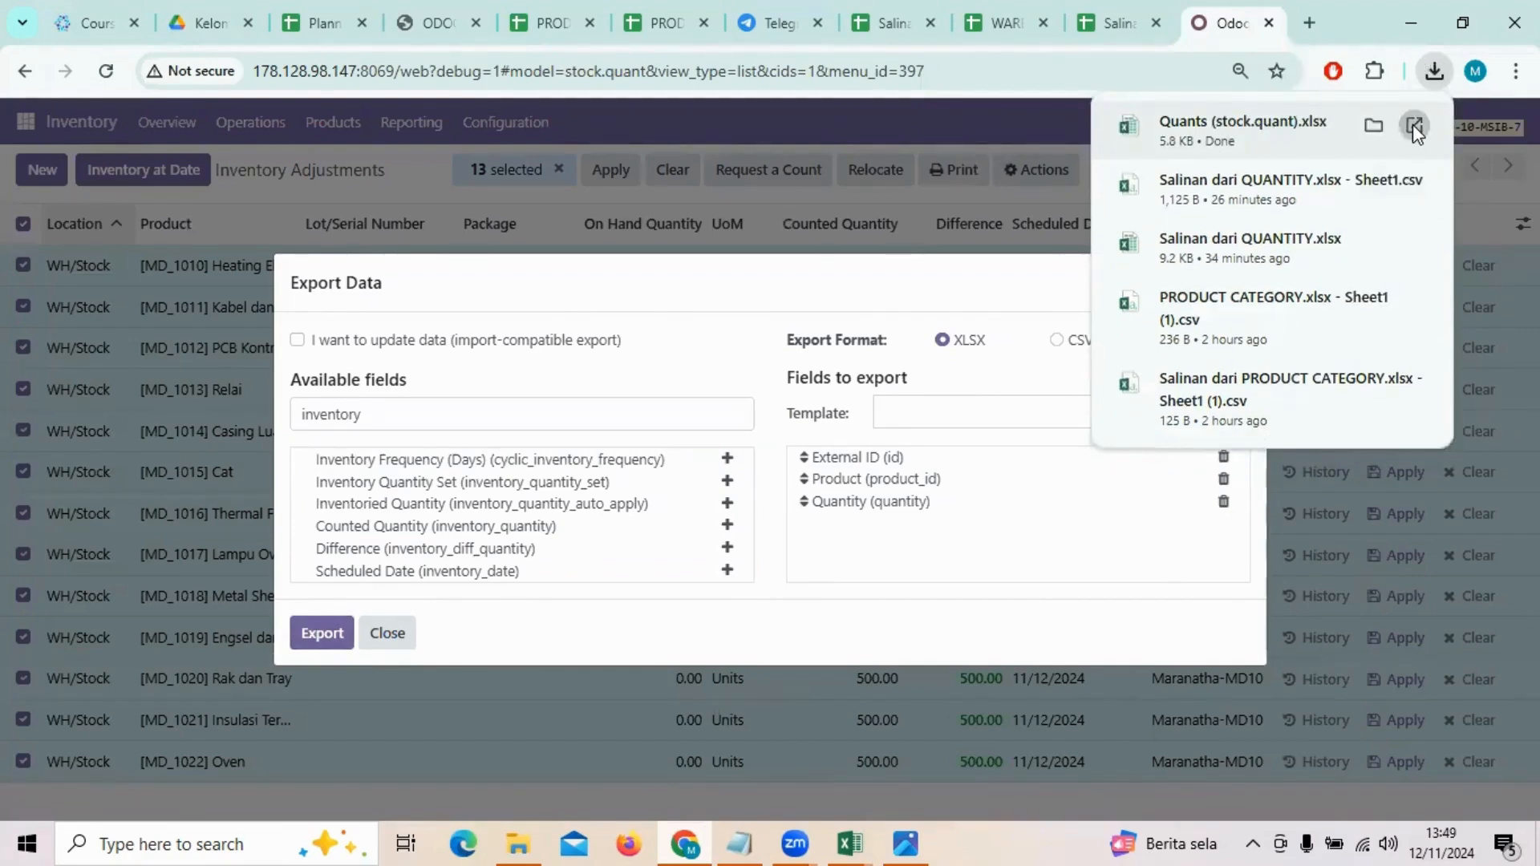
Step: Open the downloaded Quants workbook and inspect its Quantity column of 0,00 values
{"action": "left_click", "coordinate": [1412, 124]}
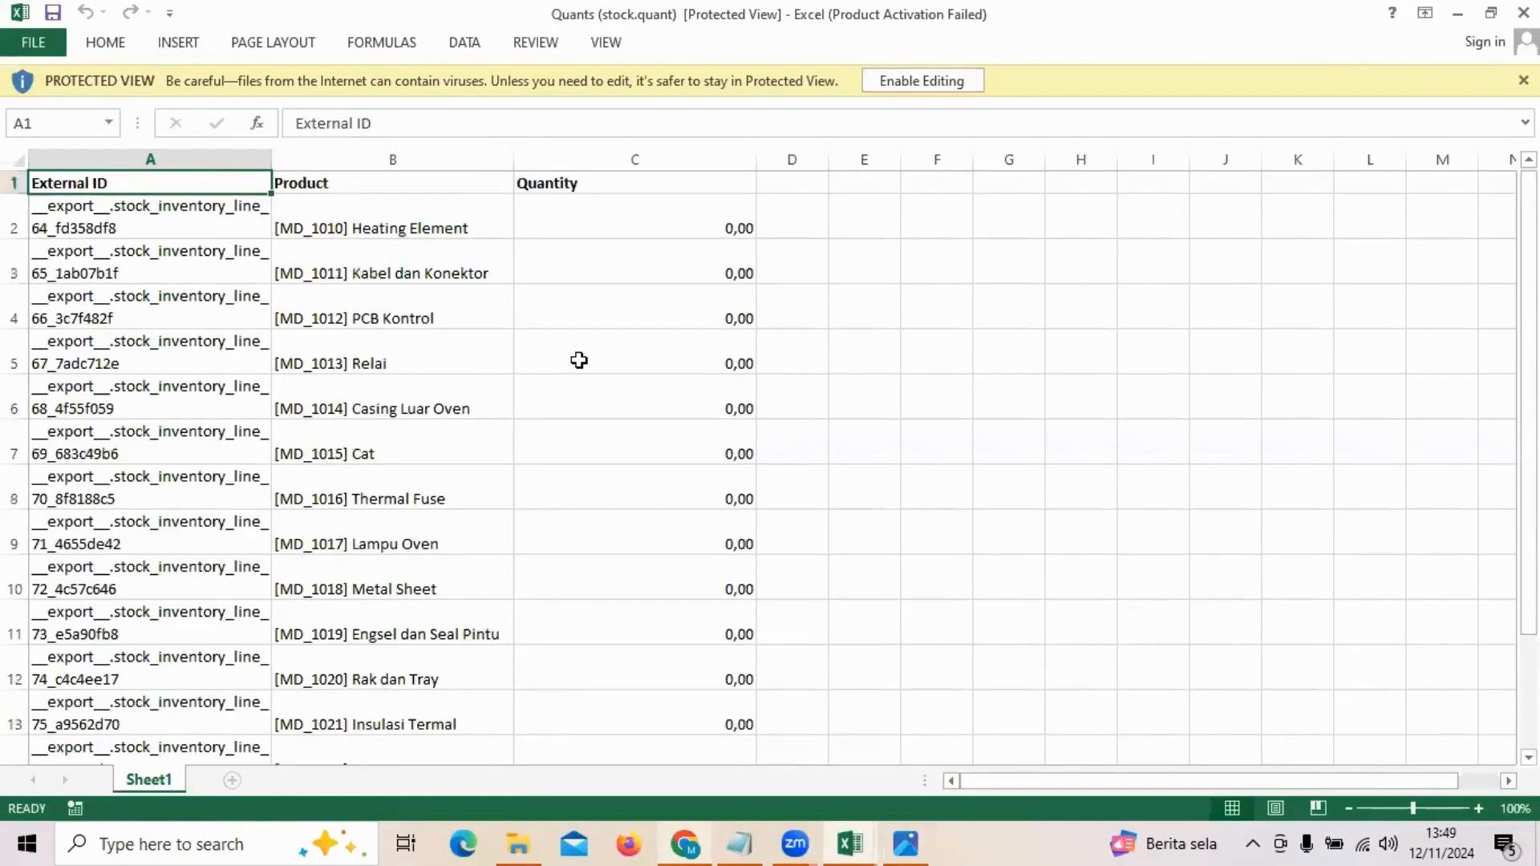
{"action": "scroll", "coordinate": [579, 360], "scroll_direction": "down", "scroll_amount": 4}
{"action": "scroll", "coordinate": [579, 361], "scroll_direction": "up", "scroll_amount": 4}
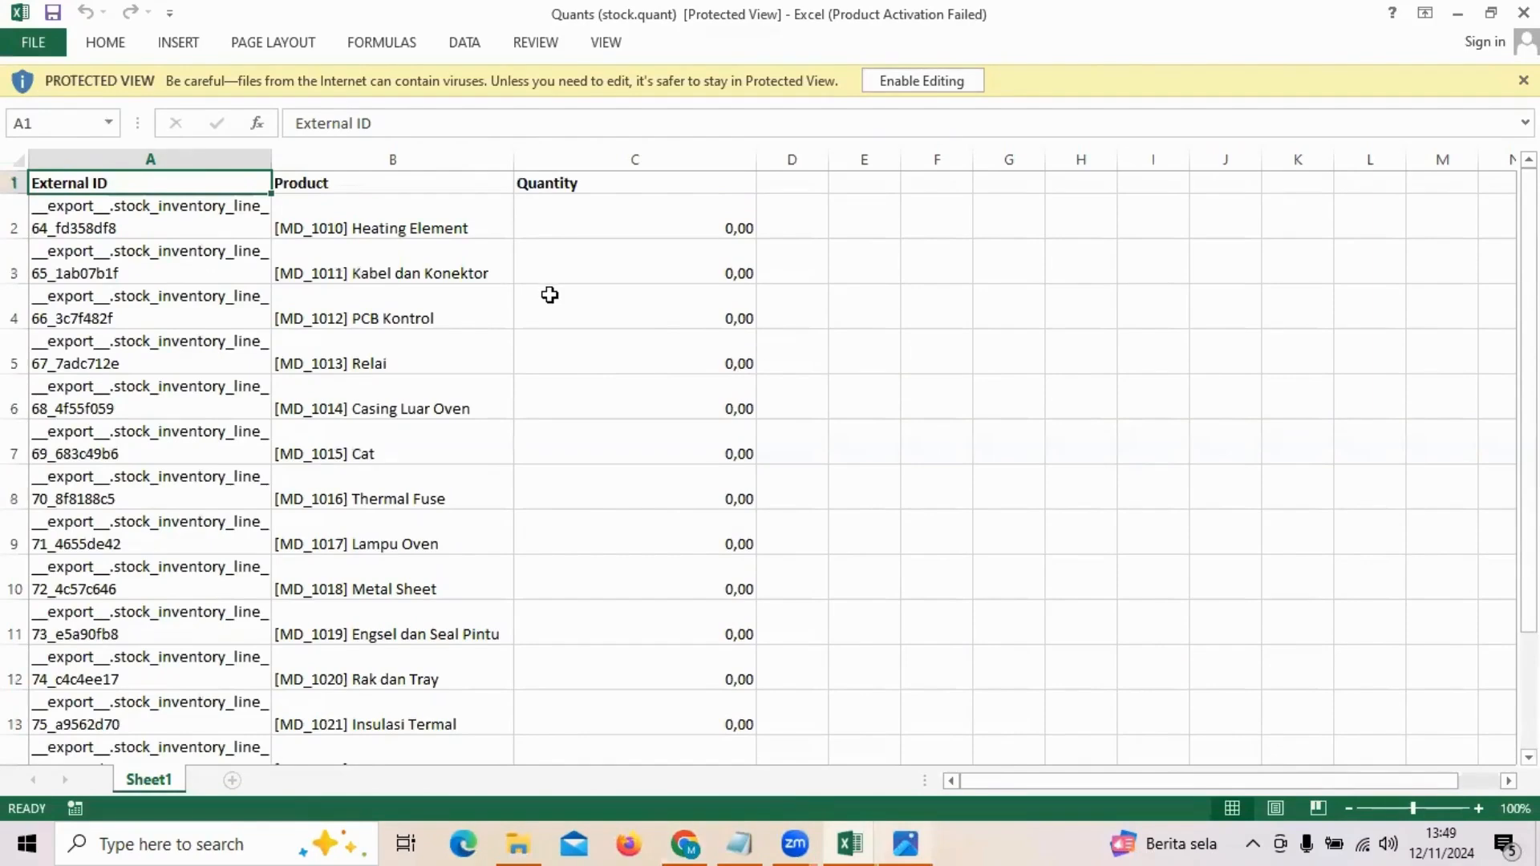
{"action": "scroll", "coordinate": [550, 275], "scroll_direction": "down", "scroll_amount": 4}
{"action": "scroll", "coordinate": [549, 275], "scroll_direction": "up", "scroll_amount": 4}
{"action": "left_click_drag", "start_coordinate": [644, 213], "coordinate": [639, 420]}
{"action": "scroll", "coordinate": [331, 341], "scroll_direction": "down", "scroll_amount": 3}
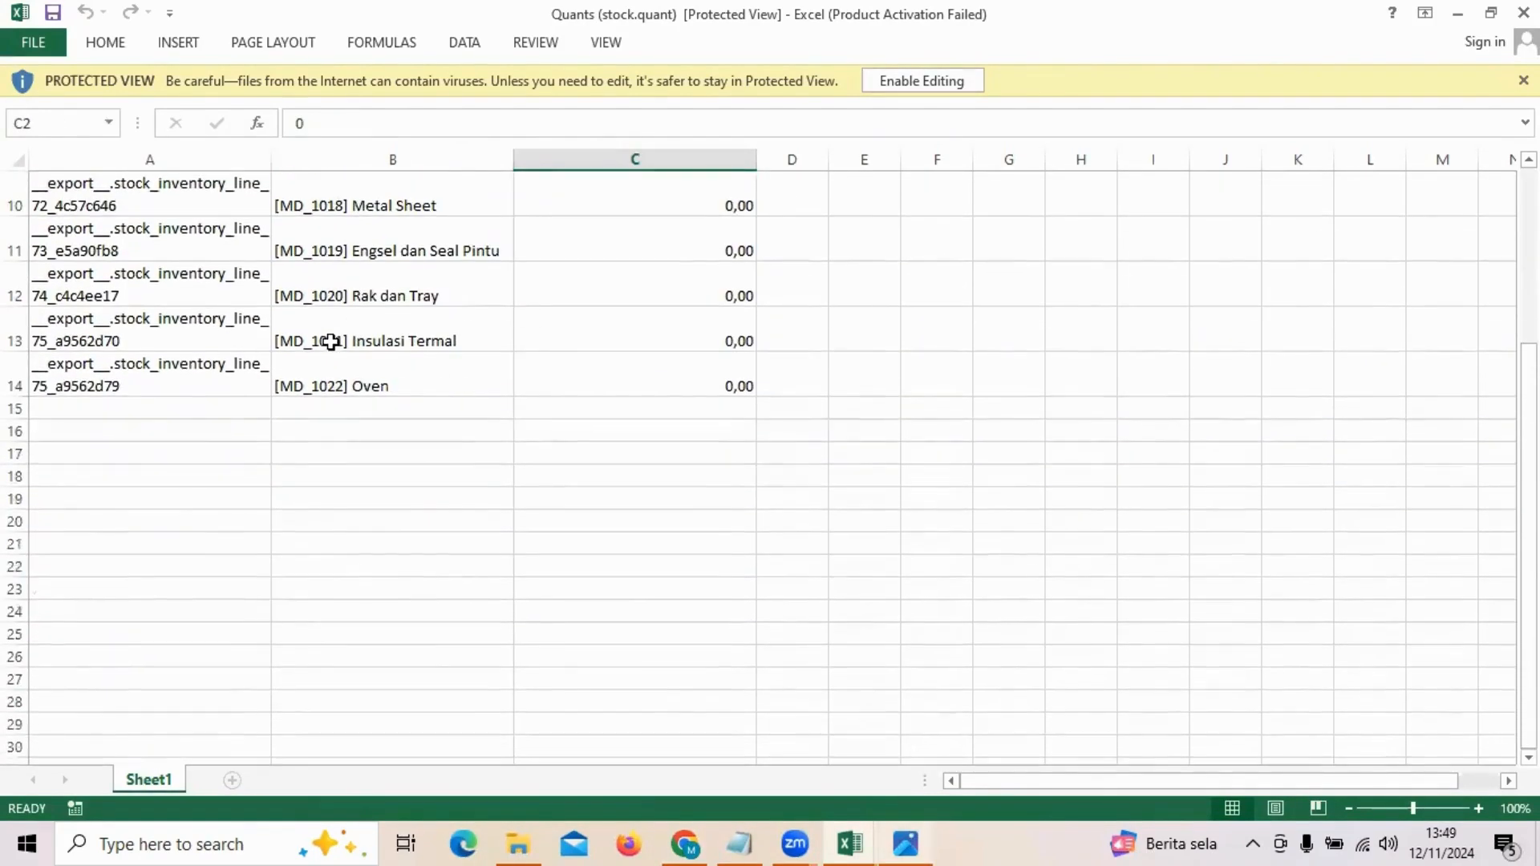
{"action": "scroll", "coordinate": [331, 341], "scroll_direction": "up", "scroll_amount": 1}
{"action": "left_click_drag", "start_coordinate": [630, 513], "coordinate": [639, 296]}
{"action": "scroll", "coordinate": [537, 254], "scroll_direction": "up", "scroll_amount": 2}
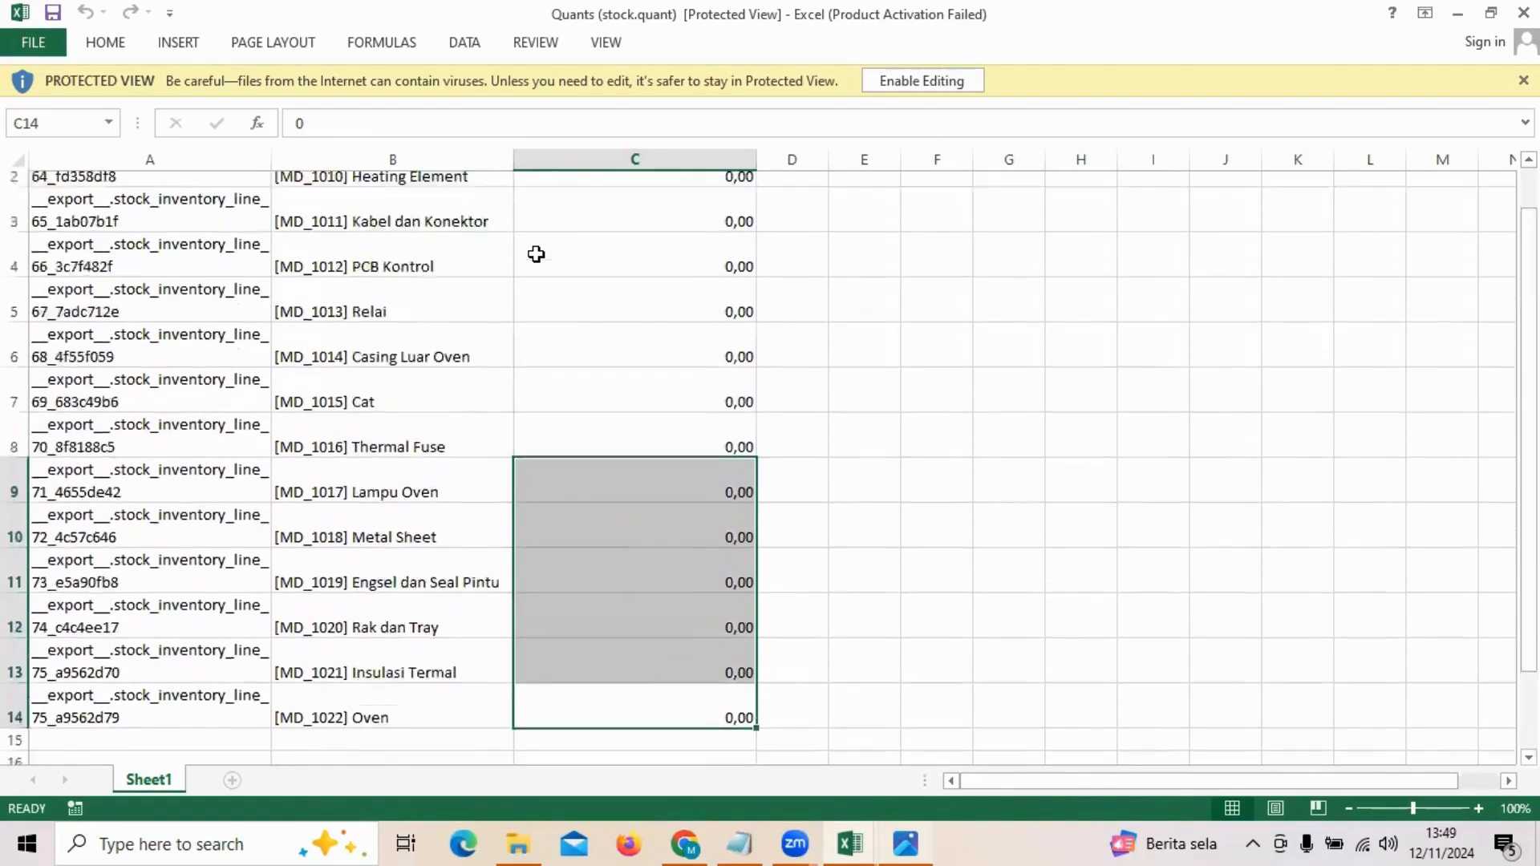
{"action": "scroll", "coordinate": [536, 254], "scroll_direction": "up", "scroll_amount": 1}
{"action": "left_click_drag", "start_coordinate": [605, 227], "coordinate": [592, 537]}
{"action": "left_click", "coordinate": [617, 383]}
Step: Compare with the Salinan dari QUANTITY workbook's counted quantities in F3:F11
{"action": "left_click", "coordinate": [858, 840]}
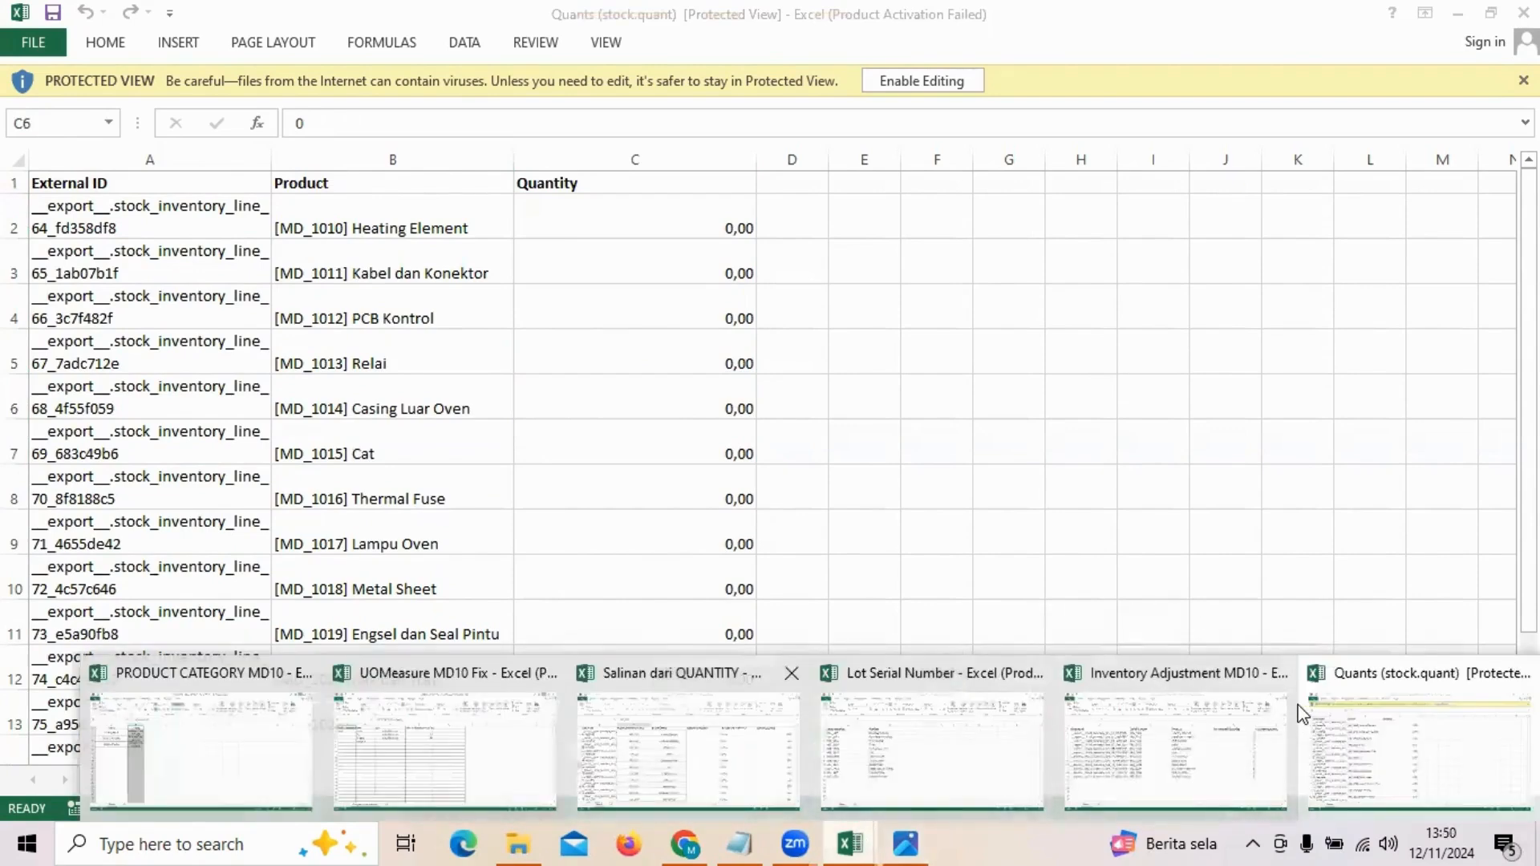
{"action": "left_click", "coordinate": [694, 746]}
{"action": "left_click", "coordinate": [1012, 336]}
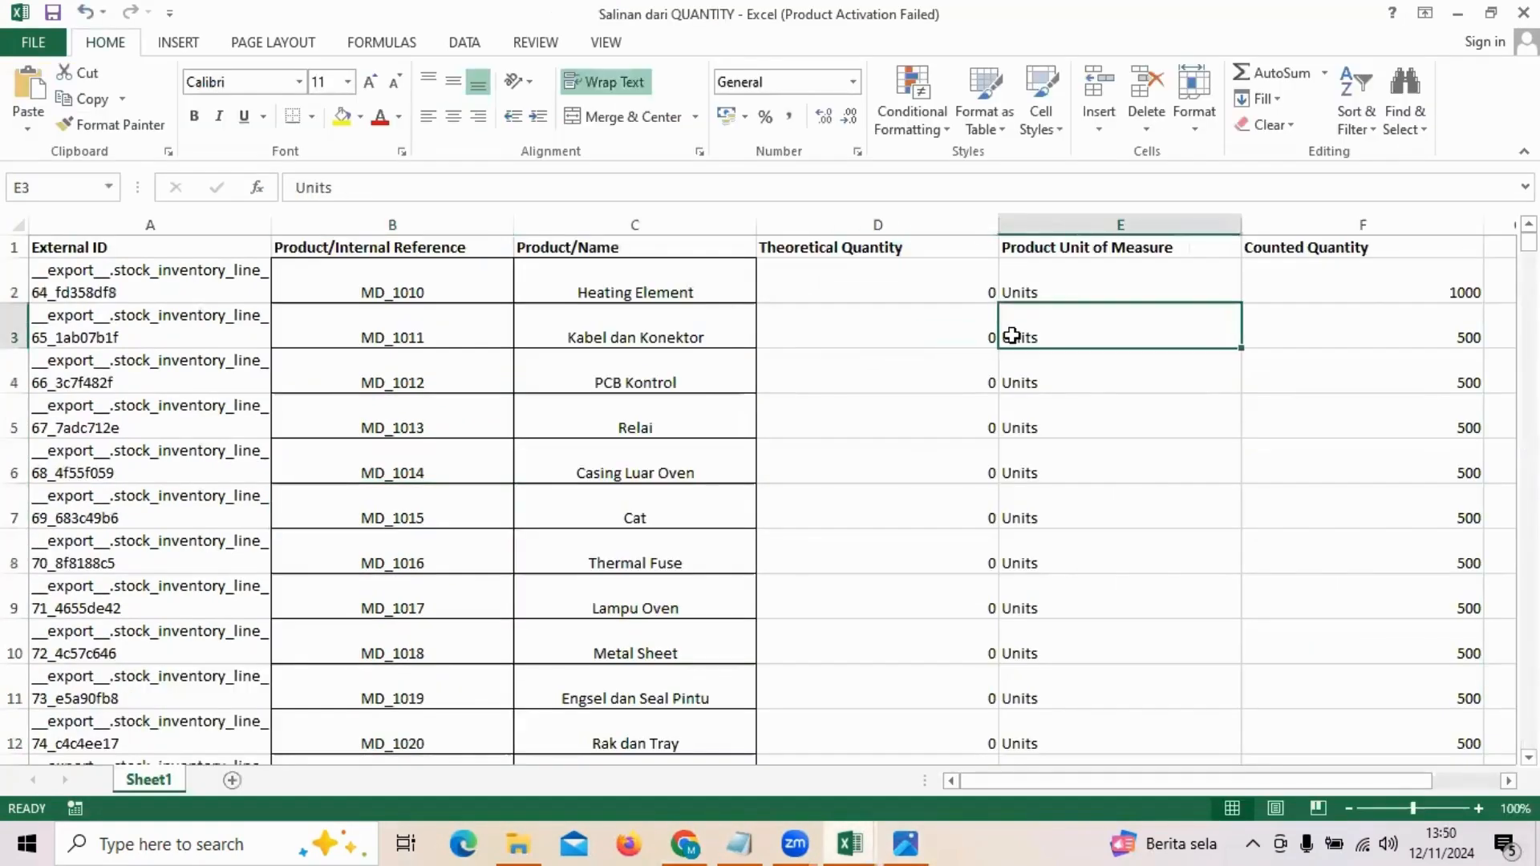
{"action": "scroll", "coordinate": [1014, 336], "scroll_direction": "down", "scroll_amount": 4}
{"action": "scroll", "coordinate": [1013, 335], "scroll_direction": "up", "scroll_amount": 4}
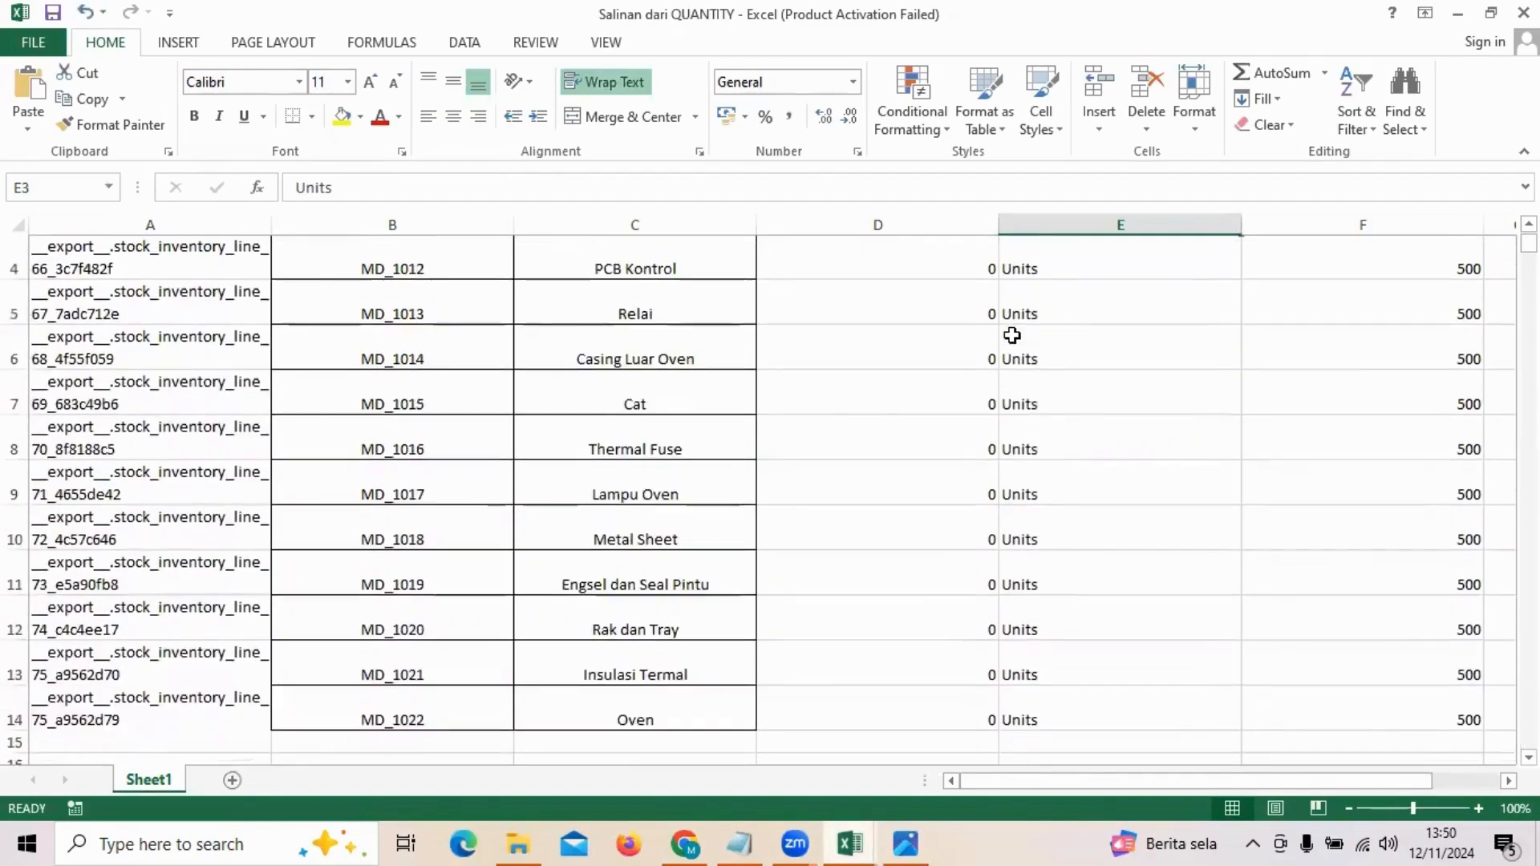
{"action": "left_click_drag", "start_coordinate": [1385, 320], "coordinate": [1413, 677]}
{"action": "scroll", "coordinate": [1414, 655], "scroll_direction": "down", "scroll_amount": 2}
{"action": "scroll", "coordinate": [1436, 353], "scroll_direction": "up", "scroll_amount": 2}
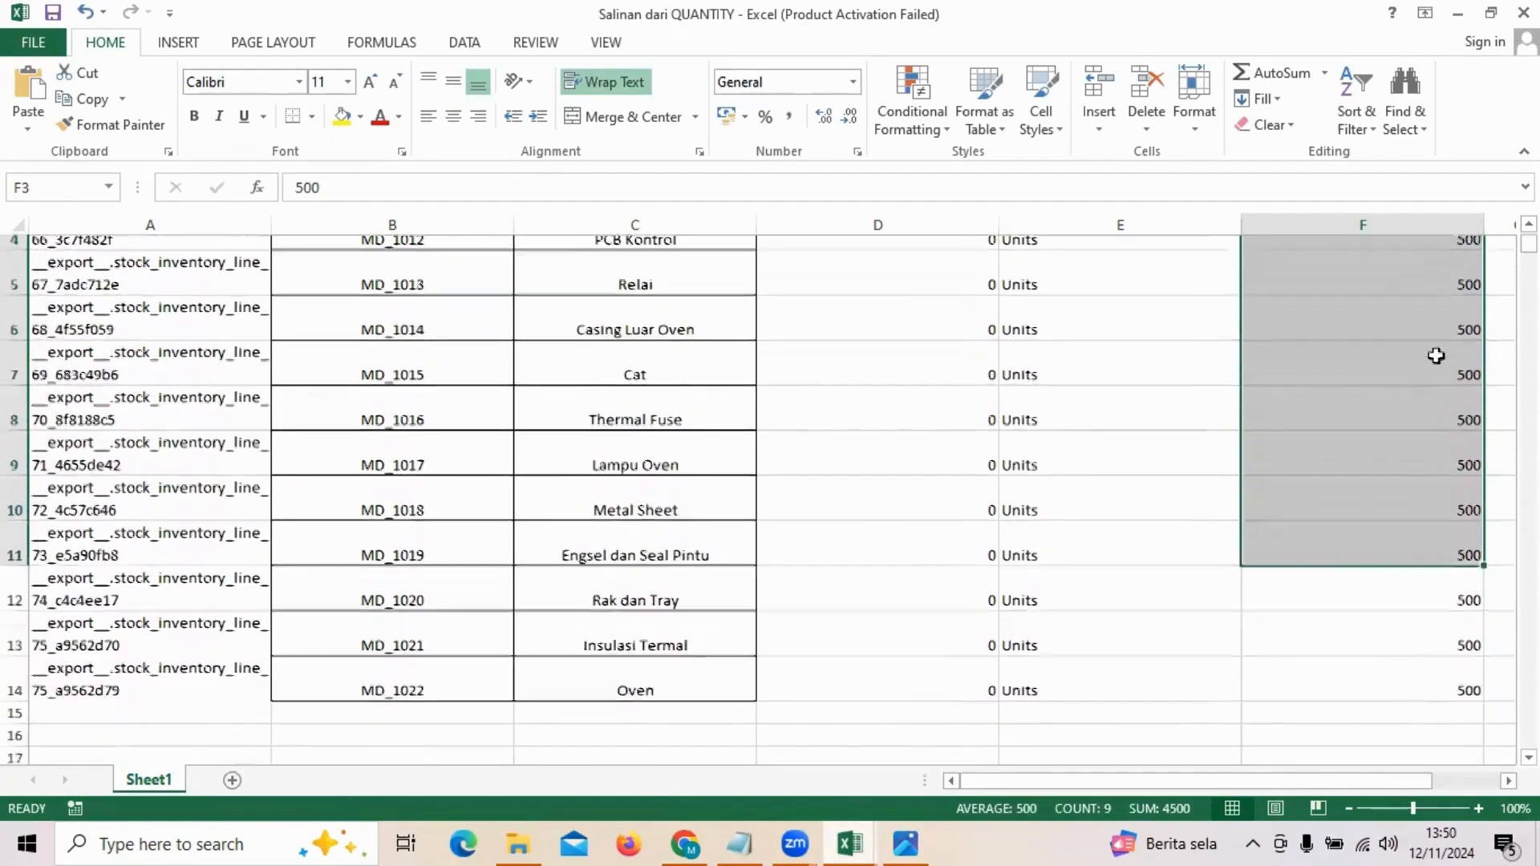
{"action": "scroll", "coordinate": [1444, 543], "scroll_direction": "down", "scroll_amount": 2}
{"action": "scroll", "coordinate": [1444, 584], "scroll_direction": "up", "scroll_amount": 2}
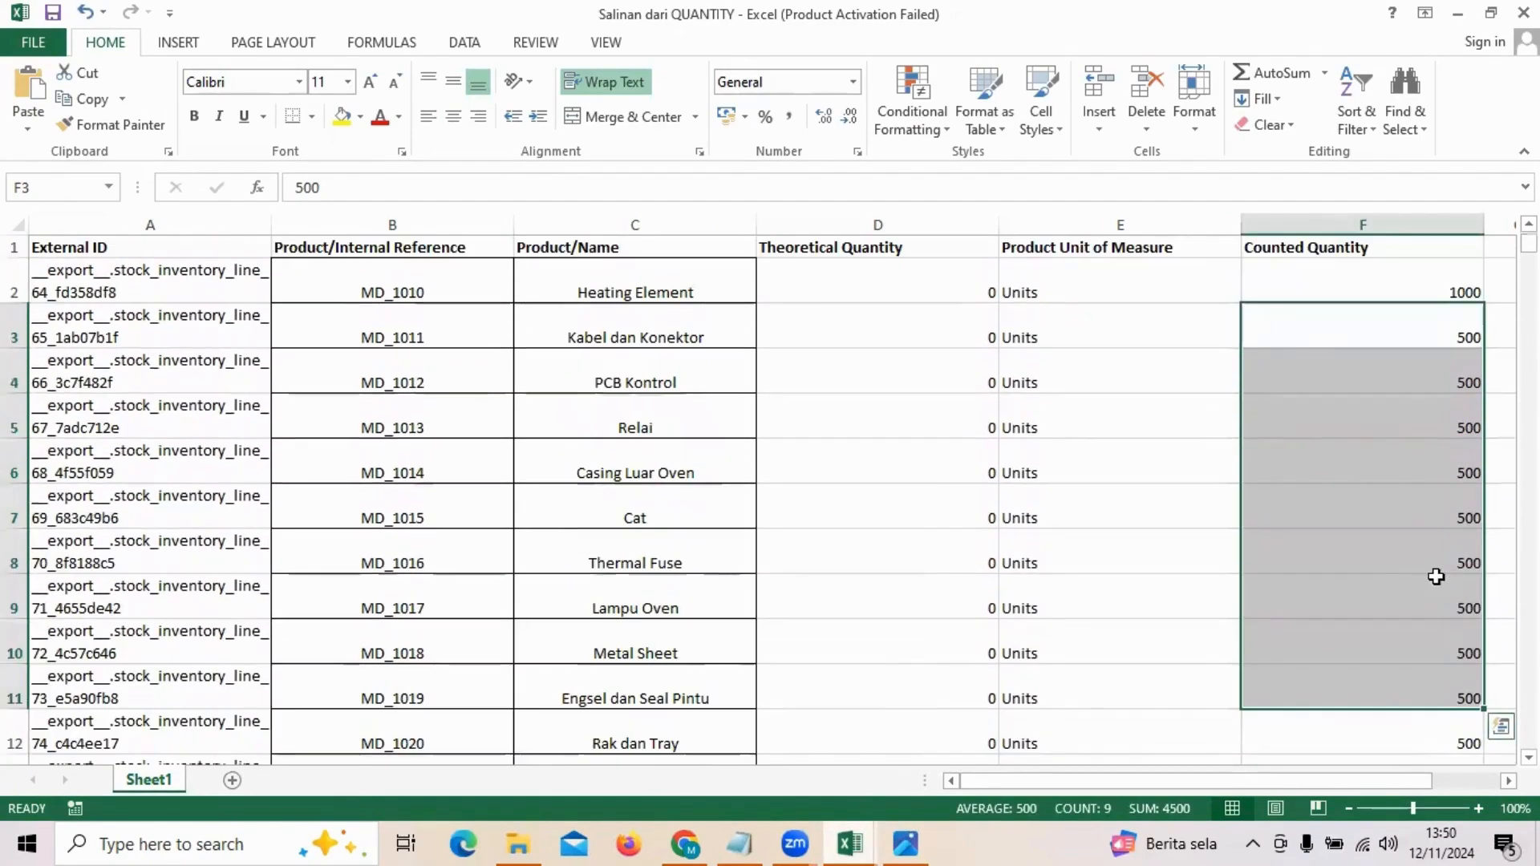
Step: Back in the Quants workbook, select the zero quantity cells C2 to C14
{"action": "left_click", "coordinate": [850, 844]}
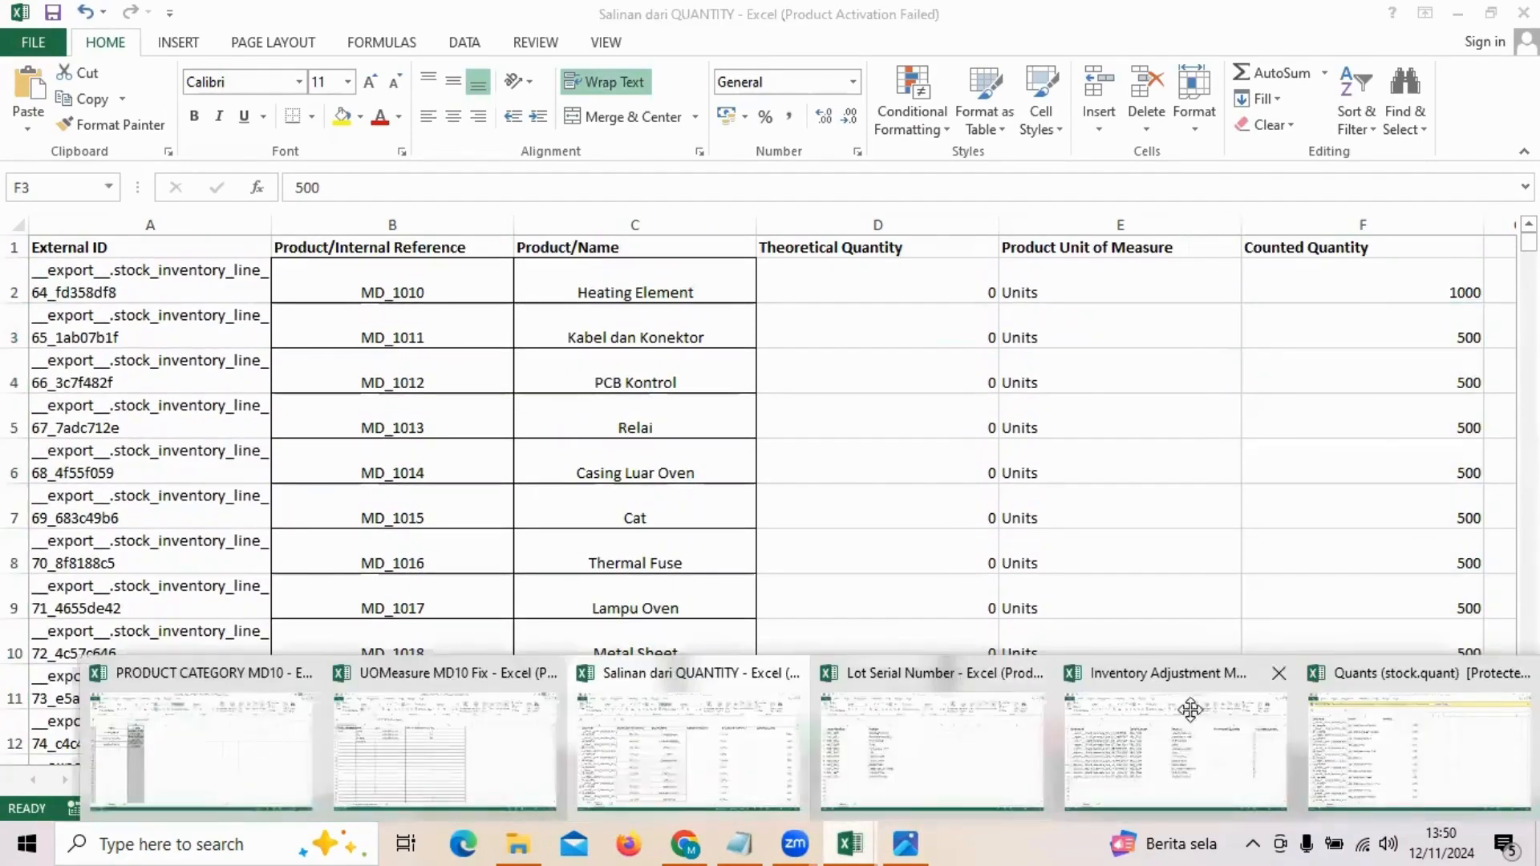
{"action": "left_click", "coordinate": [1355, 712]}
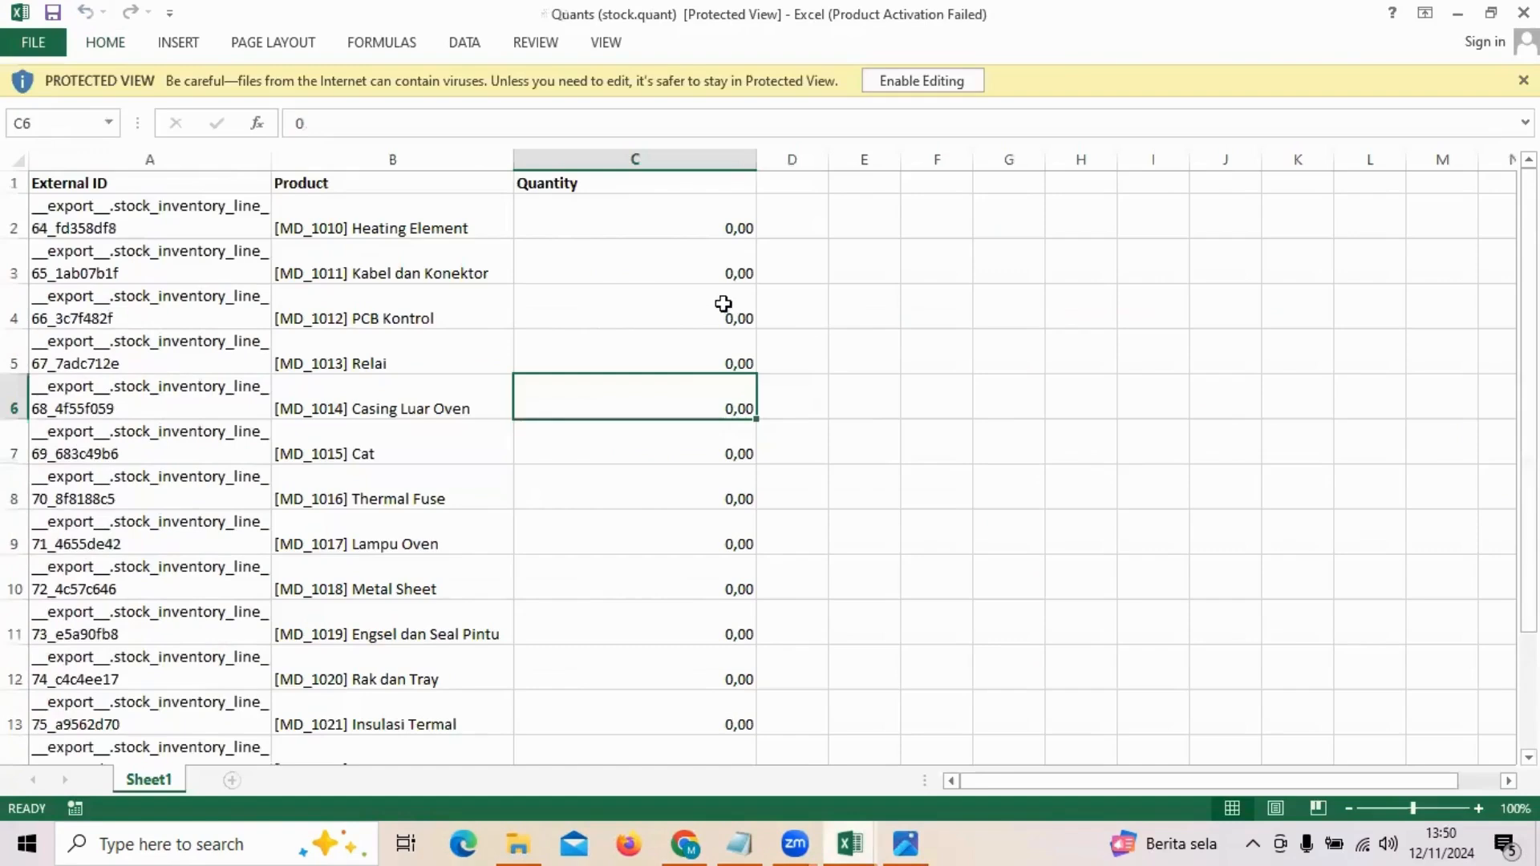
{"action": "scroll", "coordinate": [724, 304], "scroll_direction": "down", "scroll_amount": 2}
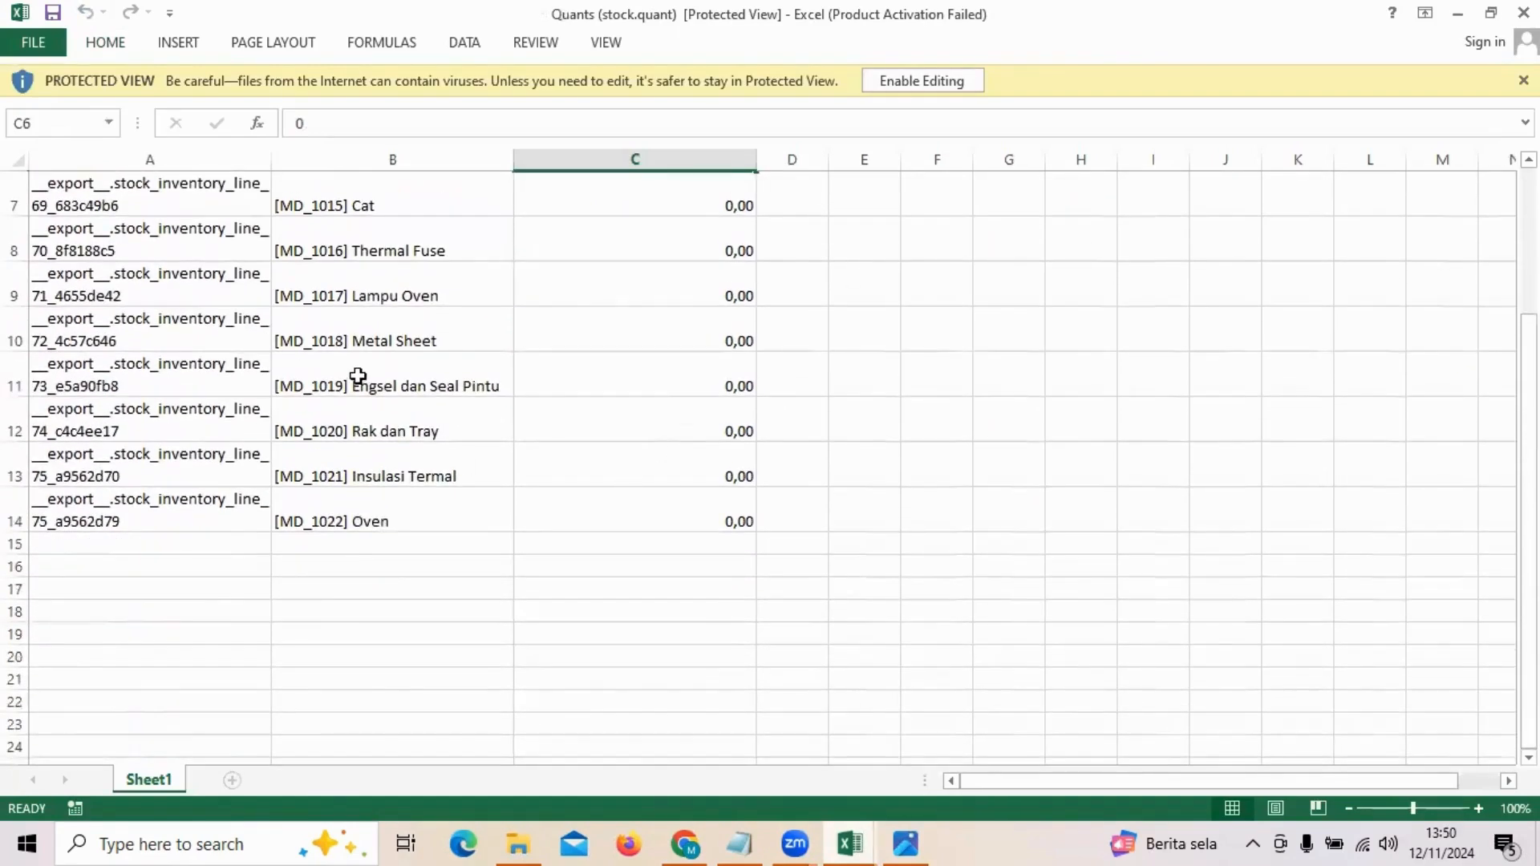
{"action": "scroll", "coordinate": [358, 377], "scroll_direction": "up", "scroll_amount": 2}
{"action": "left_click", "coordinate": [658, 246]}
{"action": "left_click", "coordinate": [646, 218]}
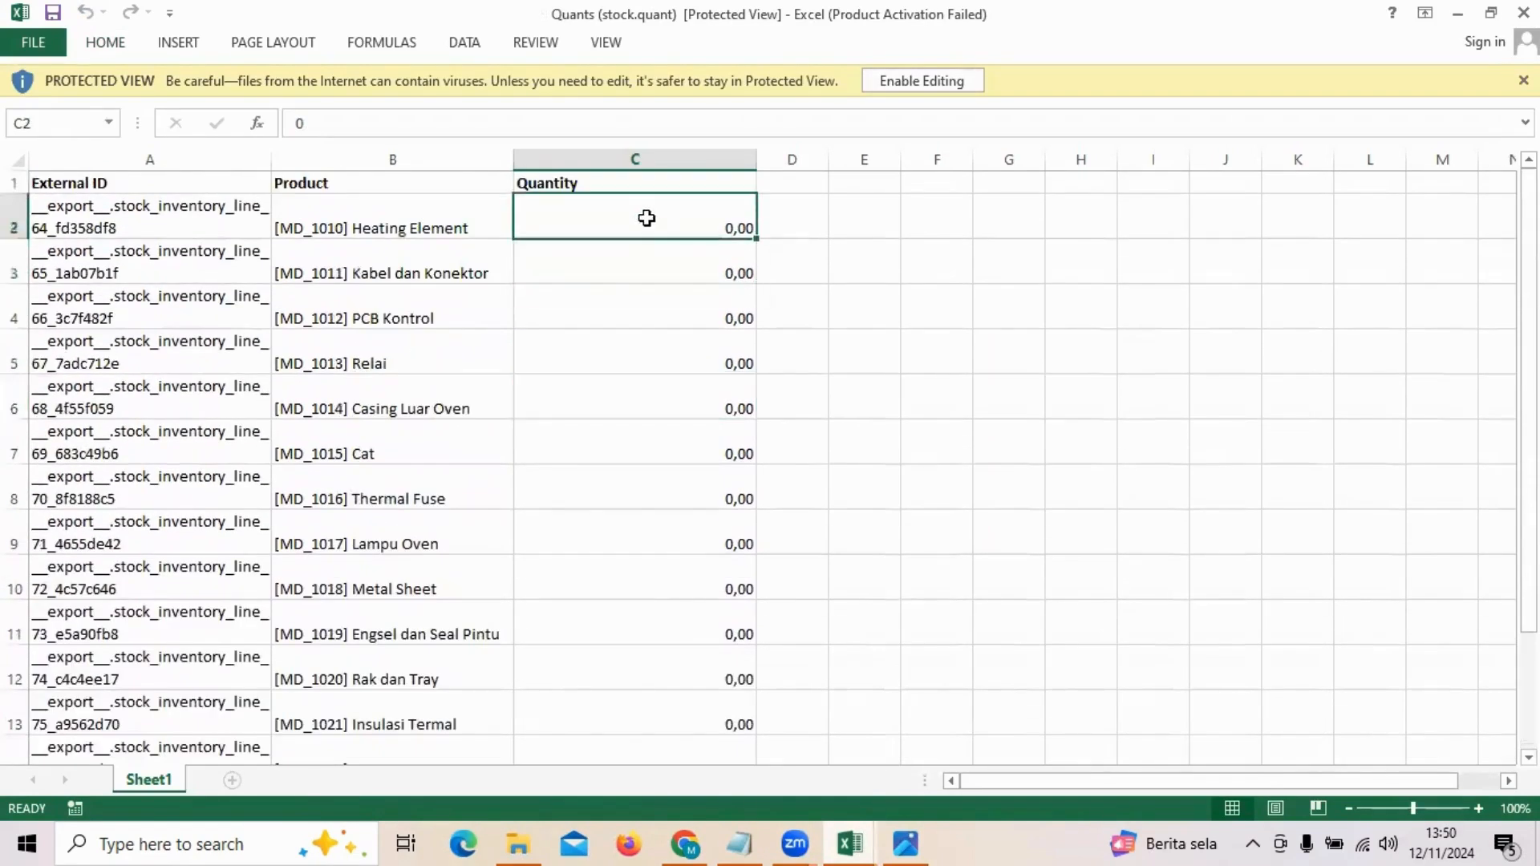
{"action": "scroll", "coordinate": [647, 218], "scroll_direction": "down", "scroll_amount": 1}
{"action": "scroll", "coordinate": [647, 218], "scroll_direction": "up", "scroll_amount": 1}
{"action": "left_click", "coordinate": [1458, 13]}
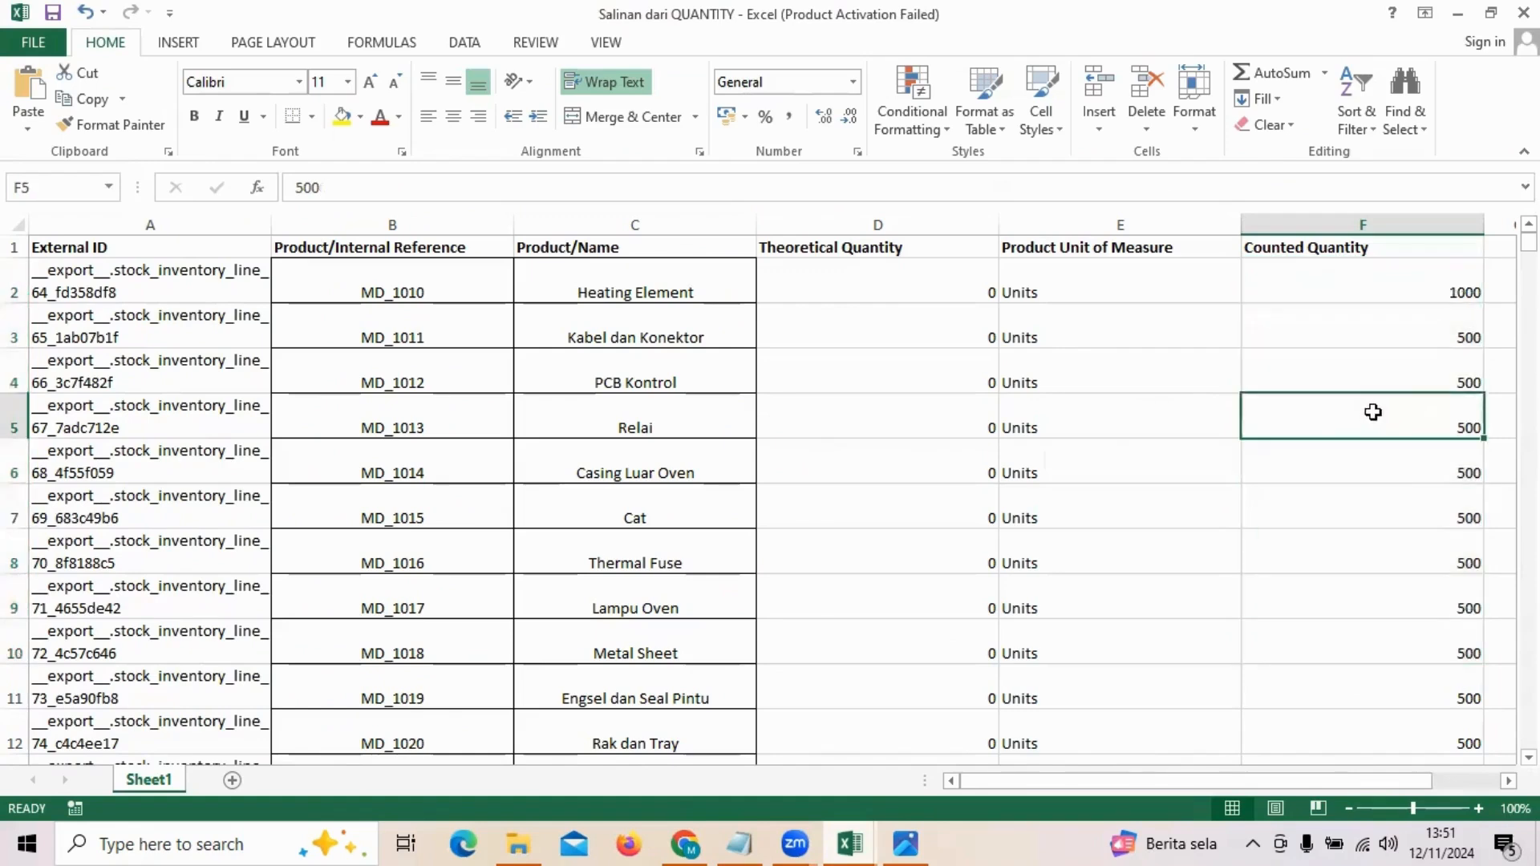
{"action": "left_click", "coordinate": [848, 842]}
{"action": "left_click", "coordinate": [1378, 729]}
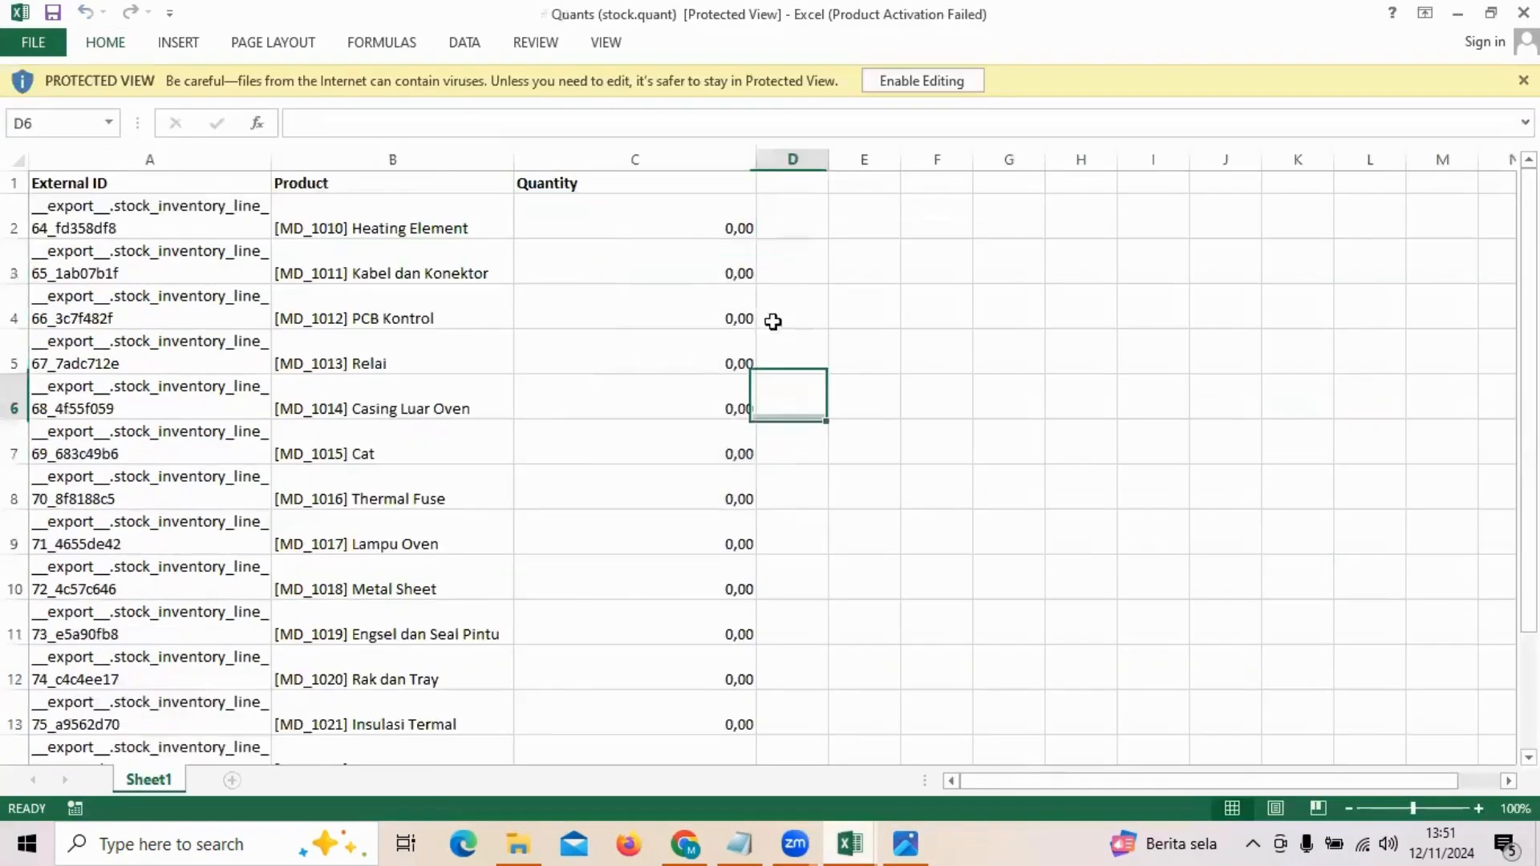
{"action": "left_click_drag", "start_coordinate": [681, 230], "coordinate": [687, 532]}
{"action": "scroll", "coordinate": [516, 471], "scroll_direction": "down", "scroll_amount": 3}
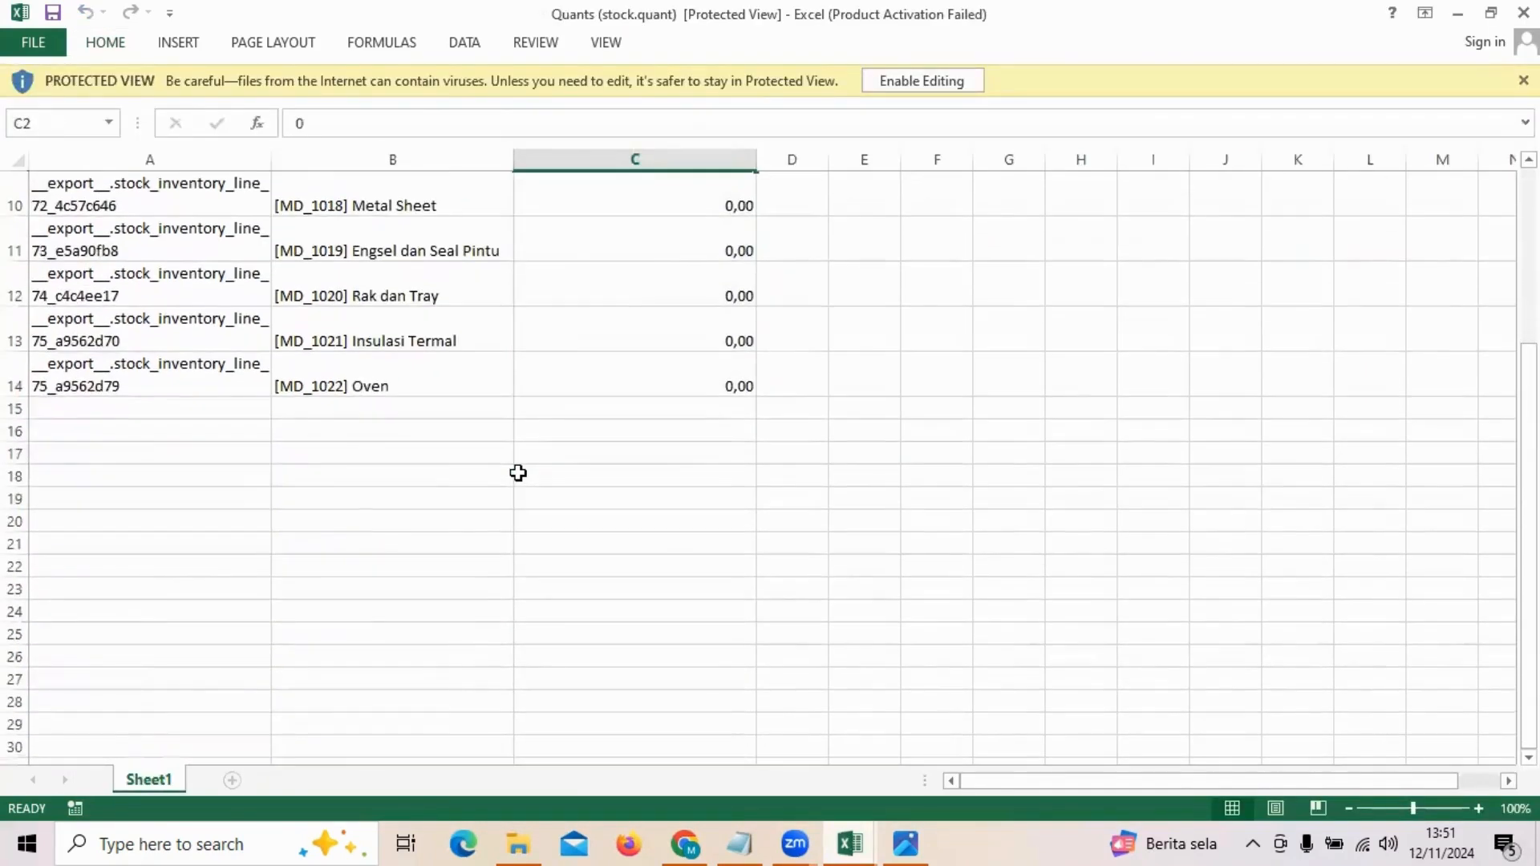
{"action": "scroll", "coordinate": [515, 471], "scroll_direction": "up", "scroll_amount": 1}
{"action": "left_click_drag", "start_coordinate": [602, 505], "coordinate": [667, 225]}
Step: Copy the zeros and paste them over Salinan dari QUANTITY's Counted Quantity column
{"action": "key", "text": "ctrl+c"}
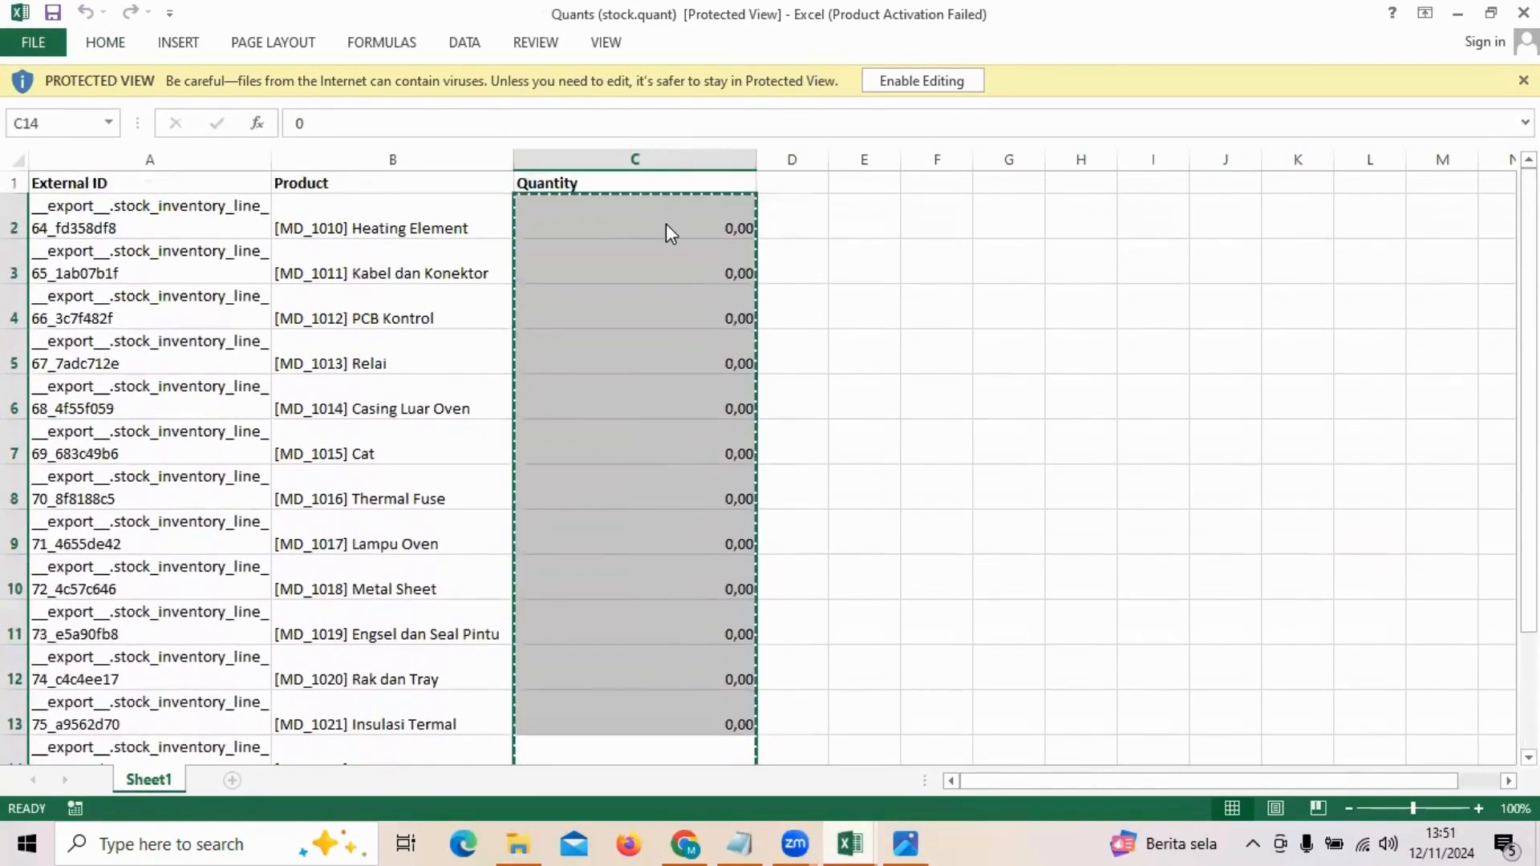
{"action": "left_click", "coordinate": [850, 843]}
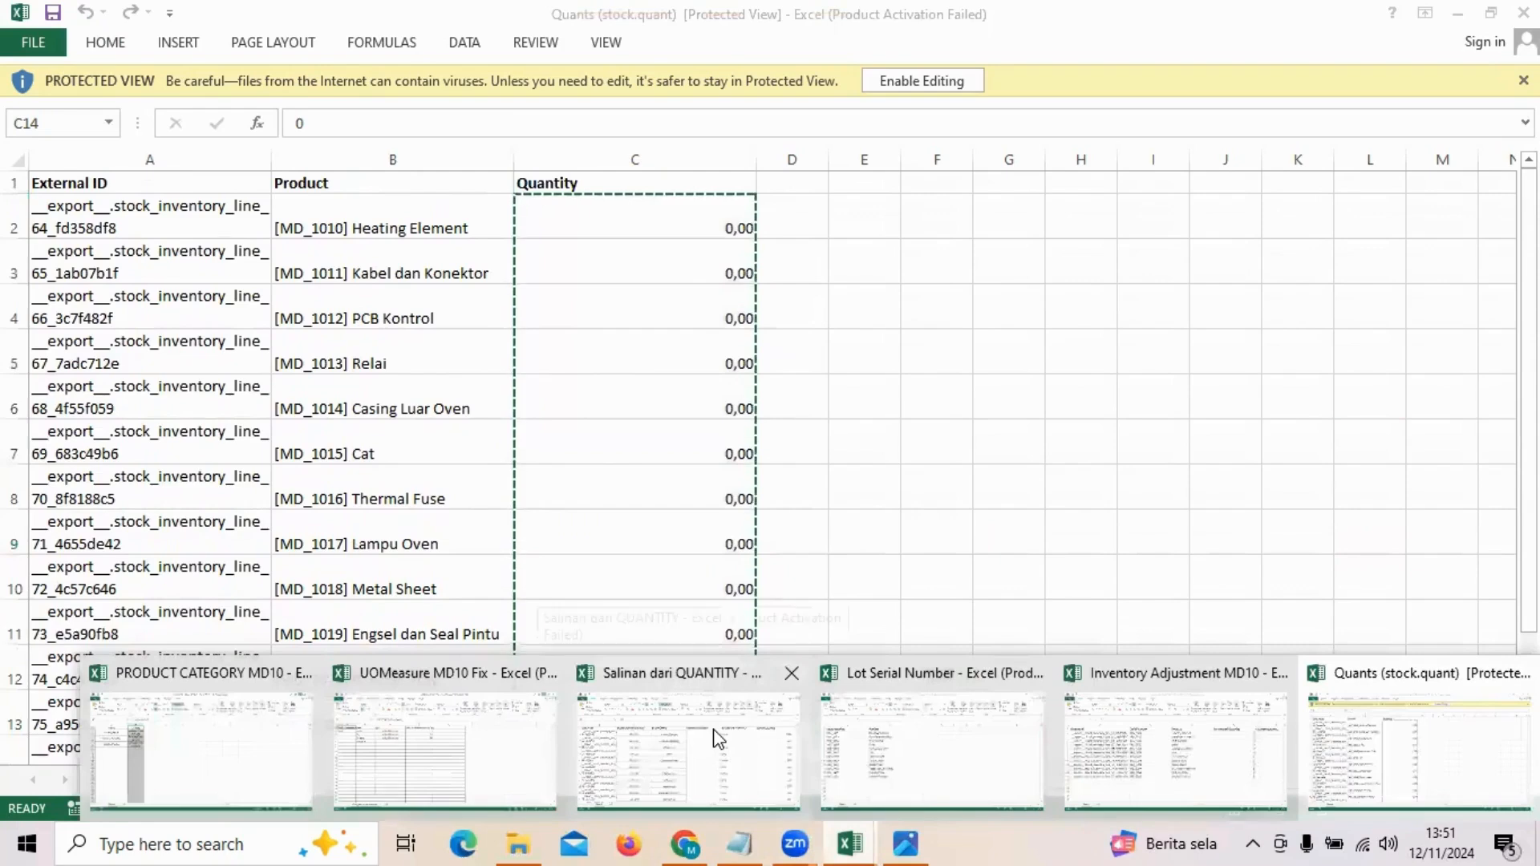
{"action": "left_click", "coordinate": [716, 736]}
{"action": "left_click", "coordinate": [1396, 349]}
{"action": "left_click_drag", "start_coordinate": [1438, 287], "coordinate": [1403, 540]}
{"action": "right_click", "coordinate": [1366, 477]}
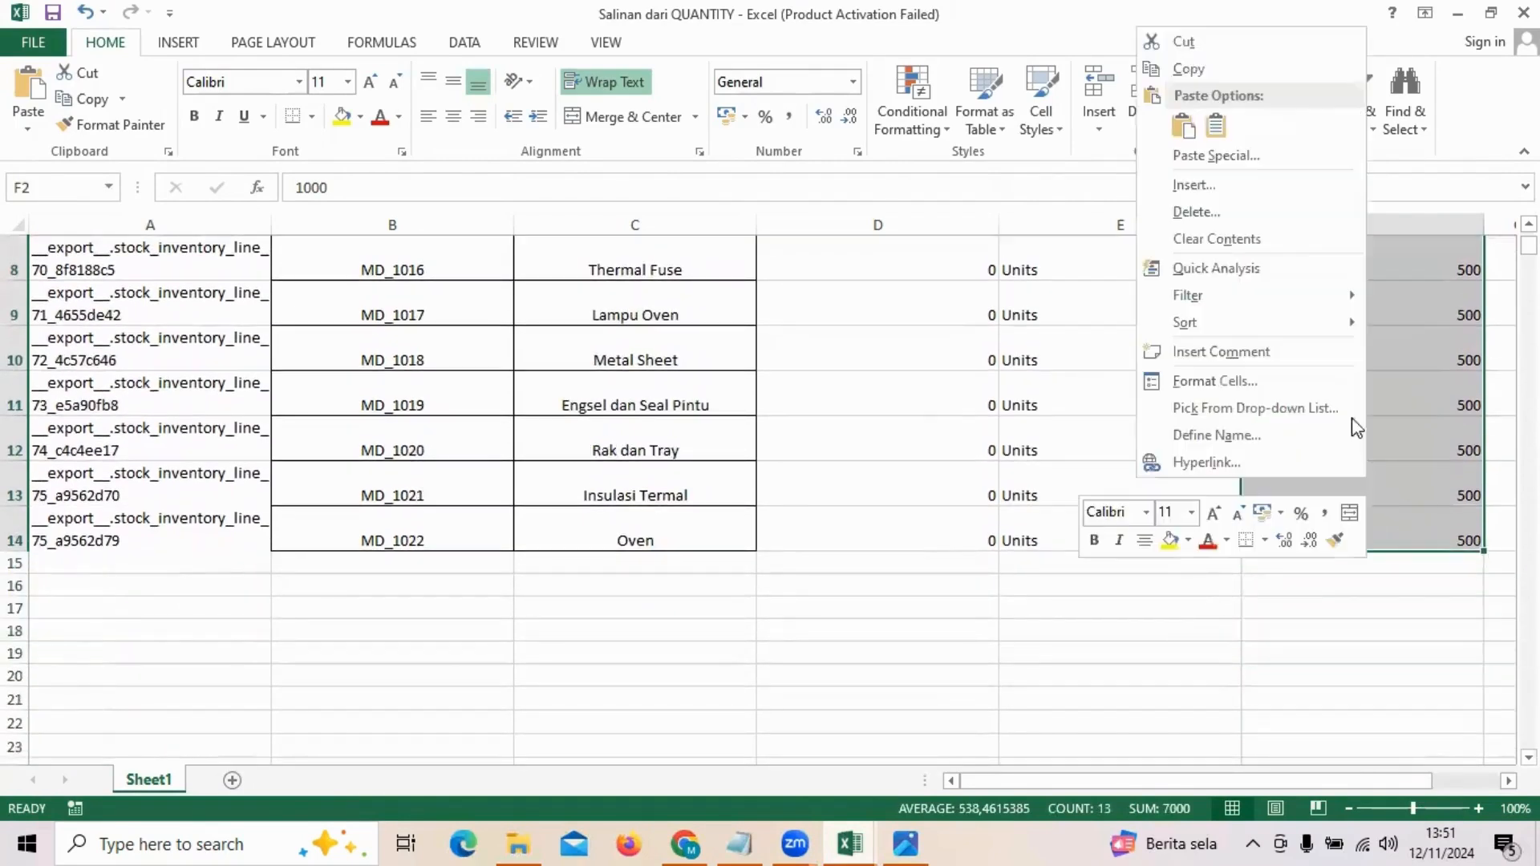
{"action": "left_click", "coordinate": [1216, 130]}
Step: Check that the Counted Quantity cells, including Cat's, now read 0
{"action": "left_click", "coordinate": [1362, 352]}
{"action": "left_click", "coordinate": [1035, 337]}
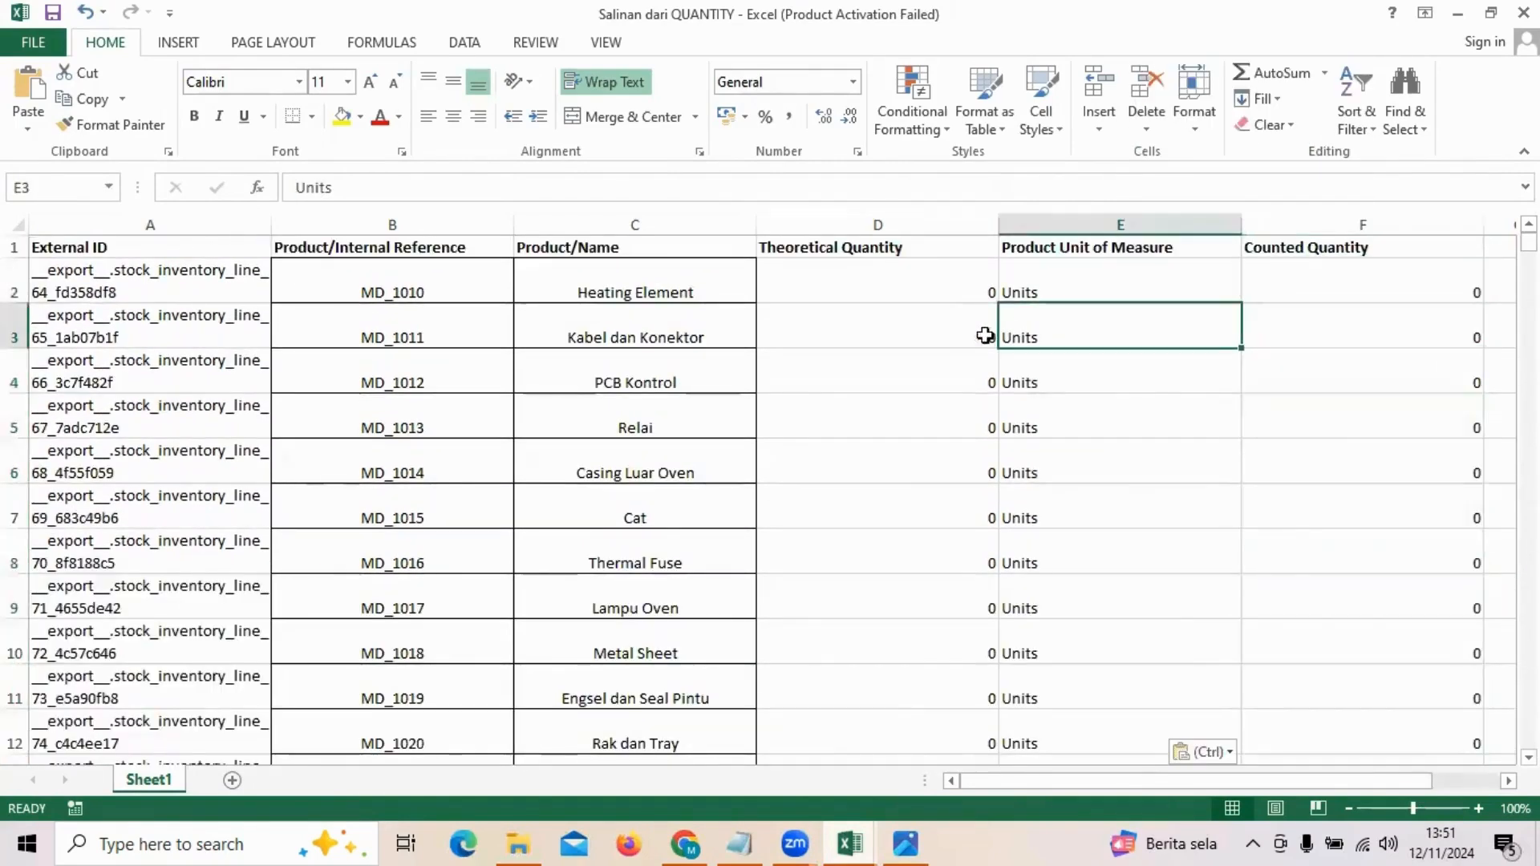
{"action": "scroll", "coordinate": [1193, 465], "scroll_direction": "down", "scroll_amount": 2}
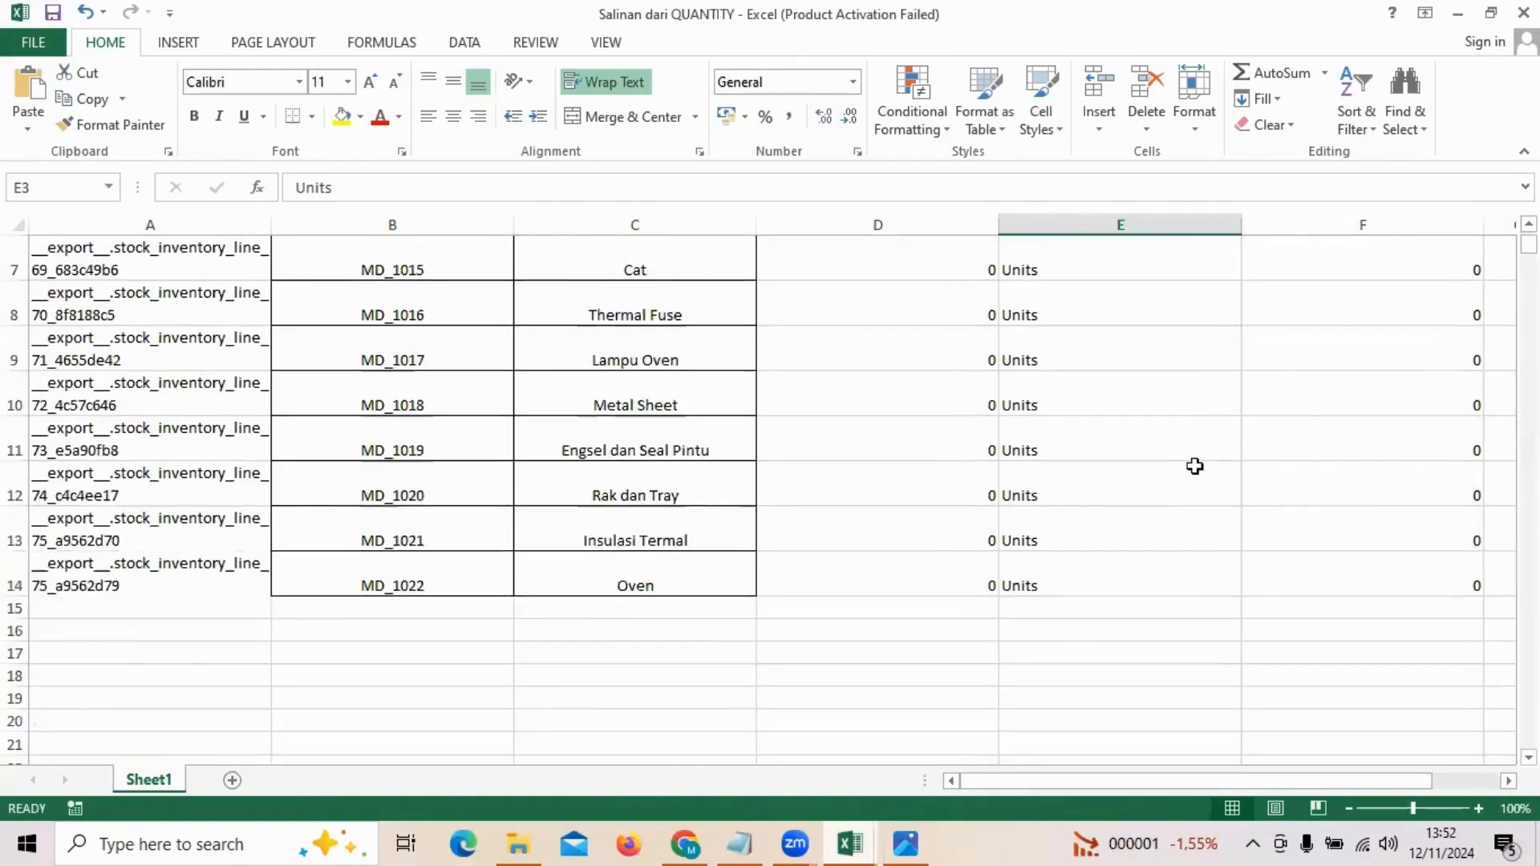
{"action": "scroll", "coordinate": [1193, 464], "scroll_direction": "up", "scroll_amount": 2}
{"action": "left_click", "coordinate": [1192, 464]}
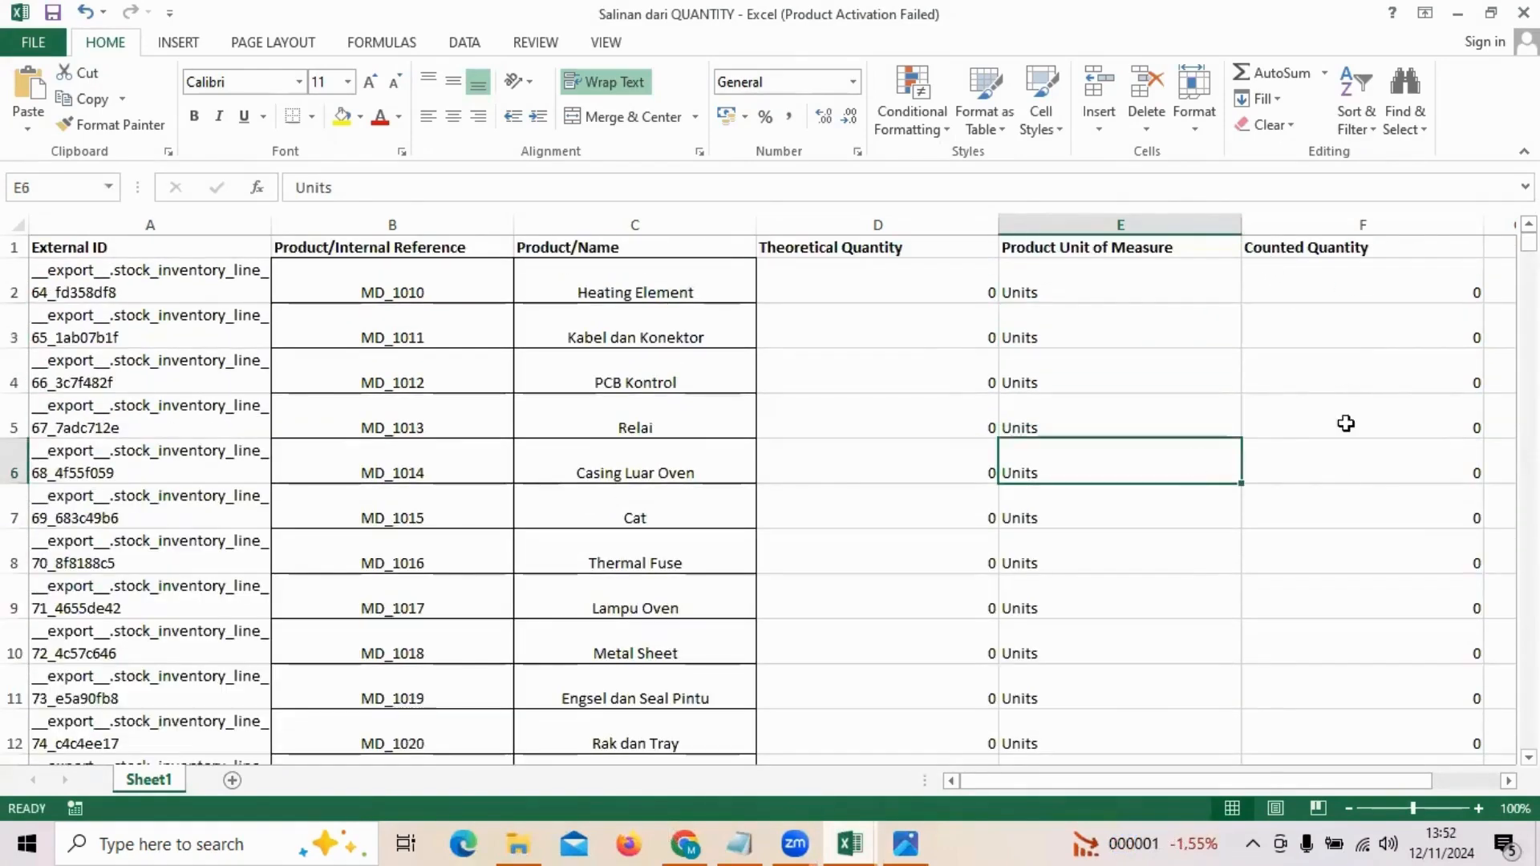
{"action": "left_click", "coordinate": [1344, 490]}
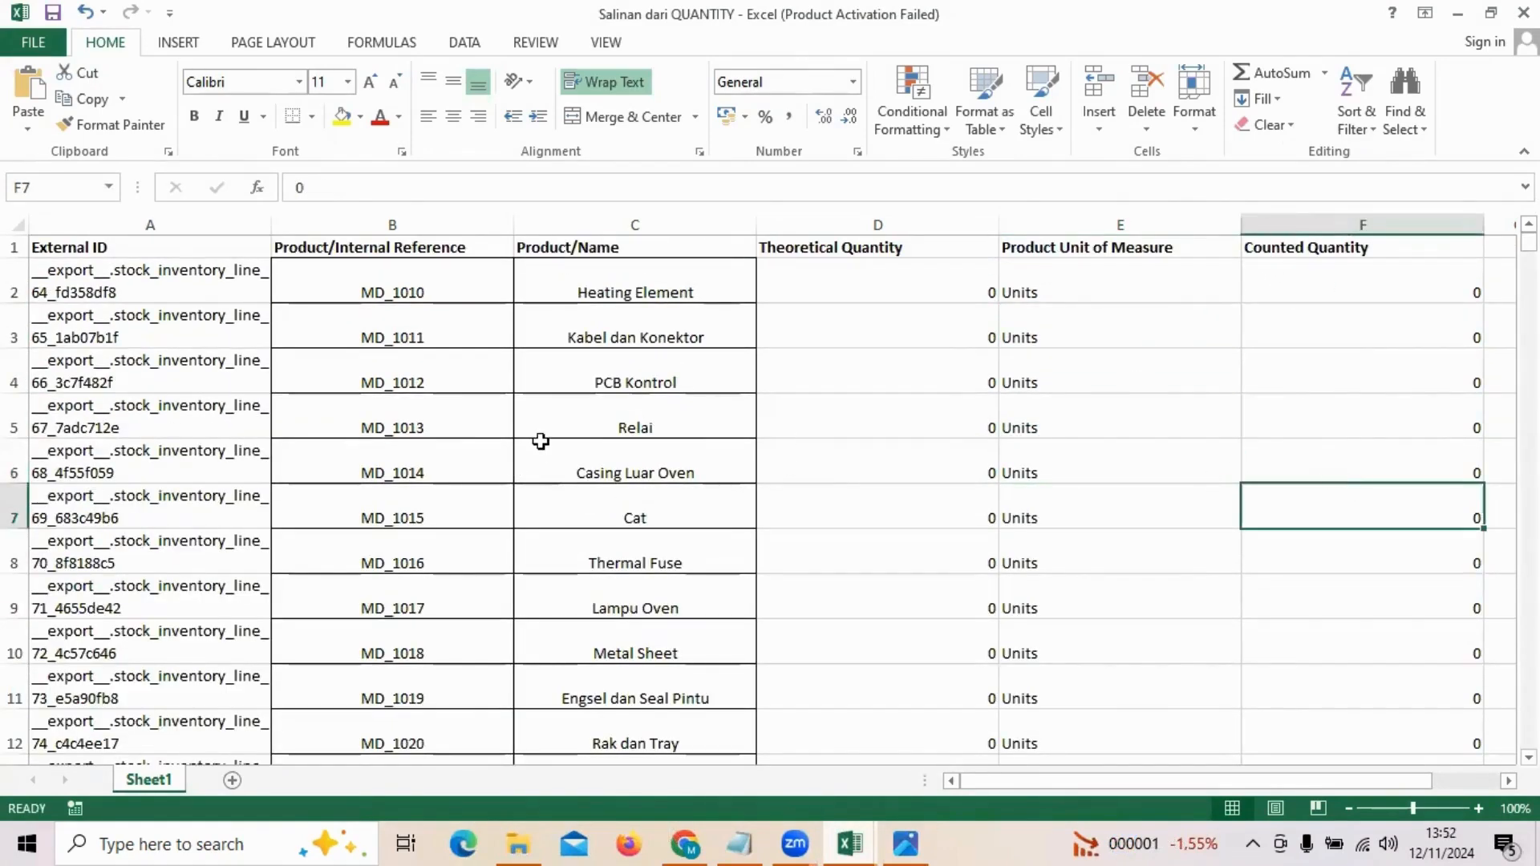
Step: Back in Odoo, close the Export Data window and deselect the 13 rows
{"action": "left_click", "coordinate": [684, 842]}
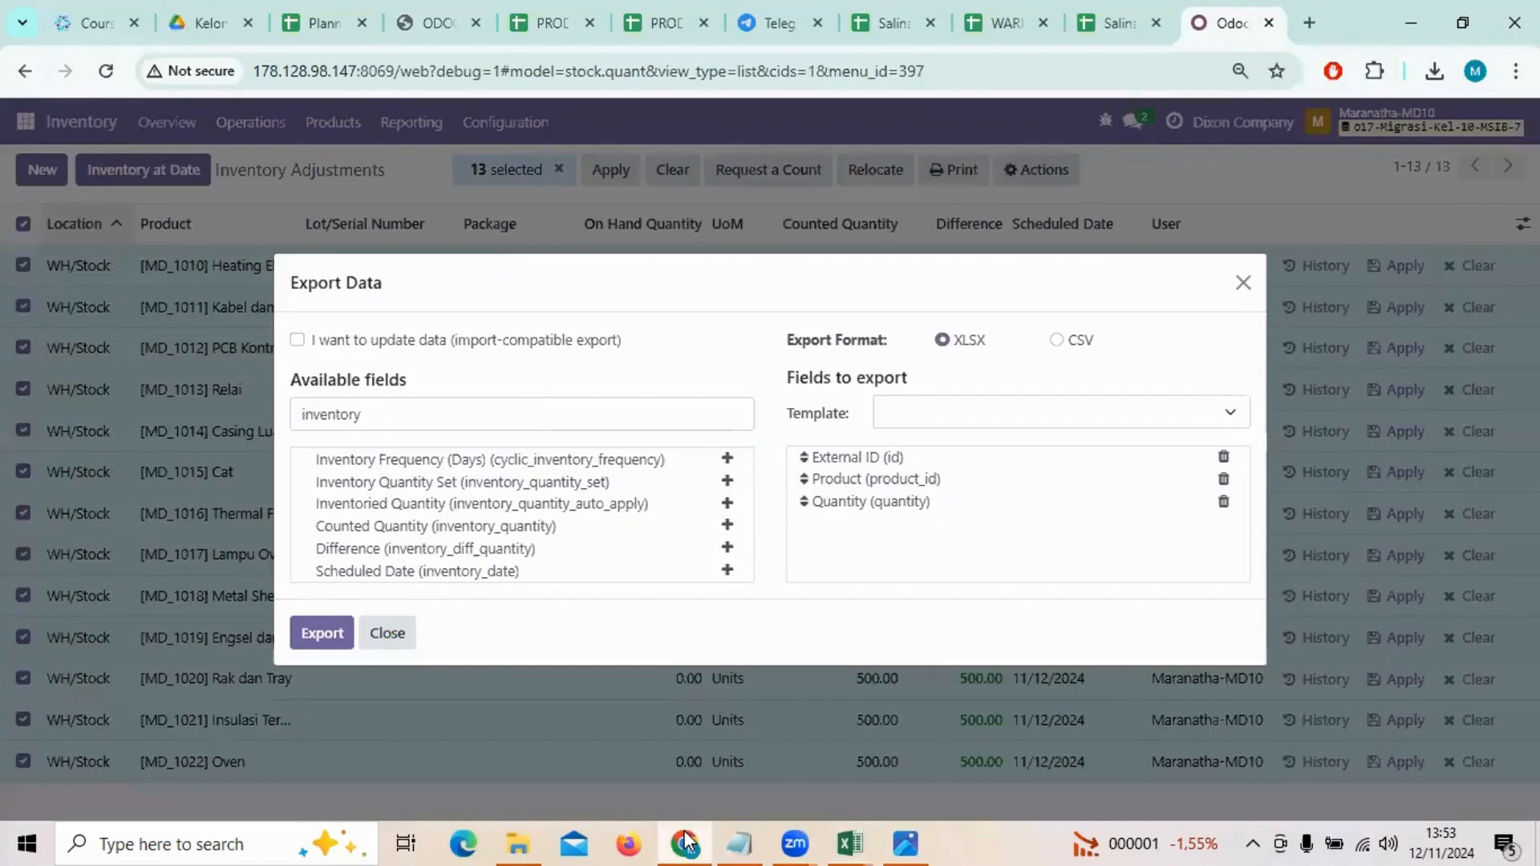
{"action": "left_click", "coordinate": [1243, 283]}
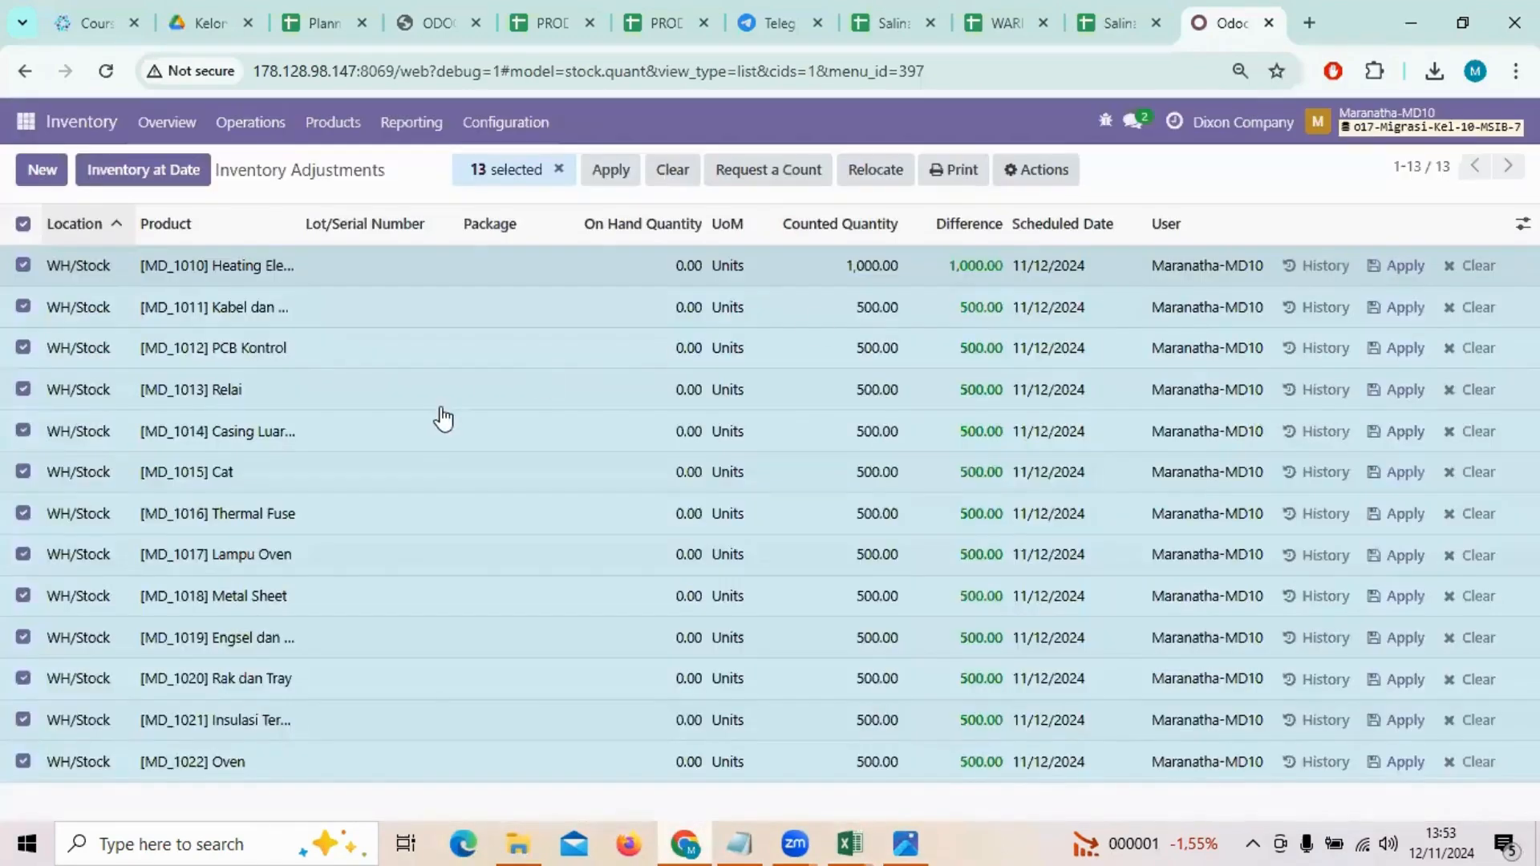
{"action": "left_click", "coordinate": [559, 170]}
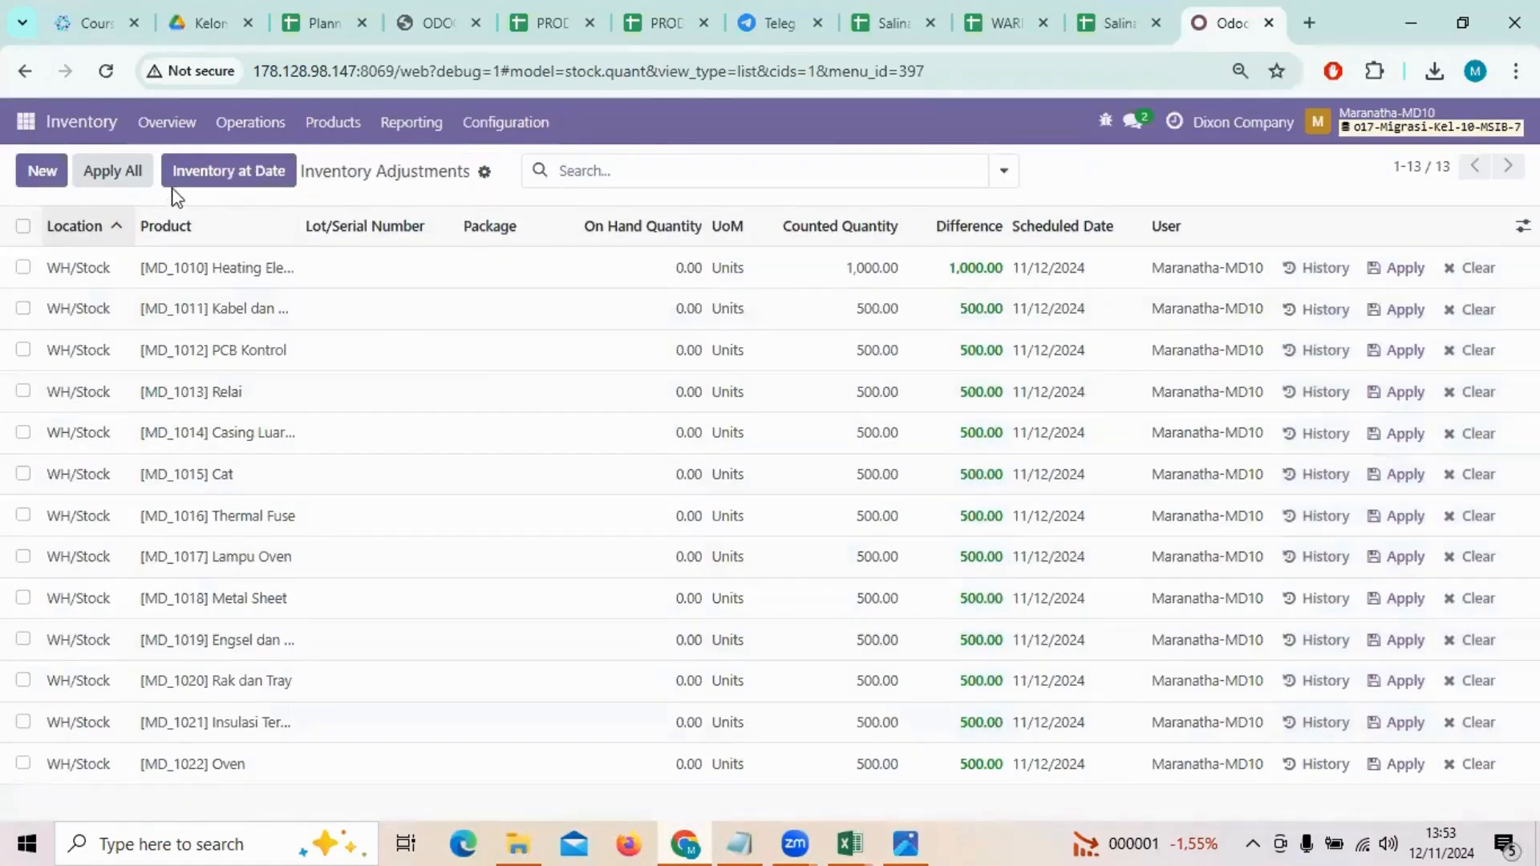
Step: Import the spreadsheet into Inventory Adjustments with the Product column unmapped, after testing it
{"action": "left_click", "coordinate": [483, 173]}
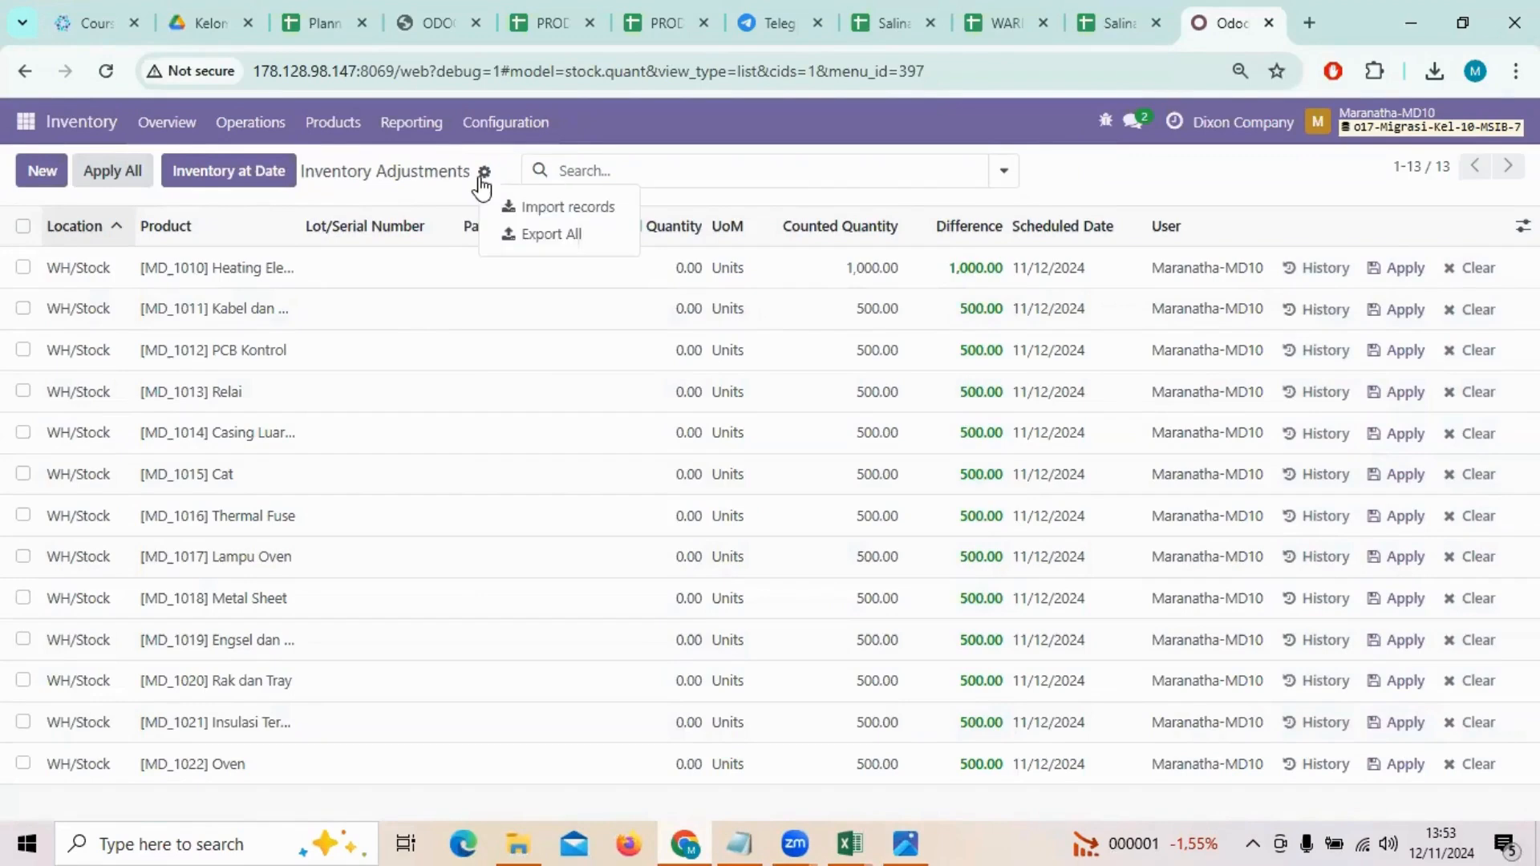
{"action": "left_click", "coordinate": [562, 207]}
{"action": "left_click", "coordinate": [24, 168]}
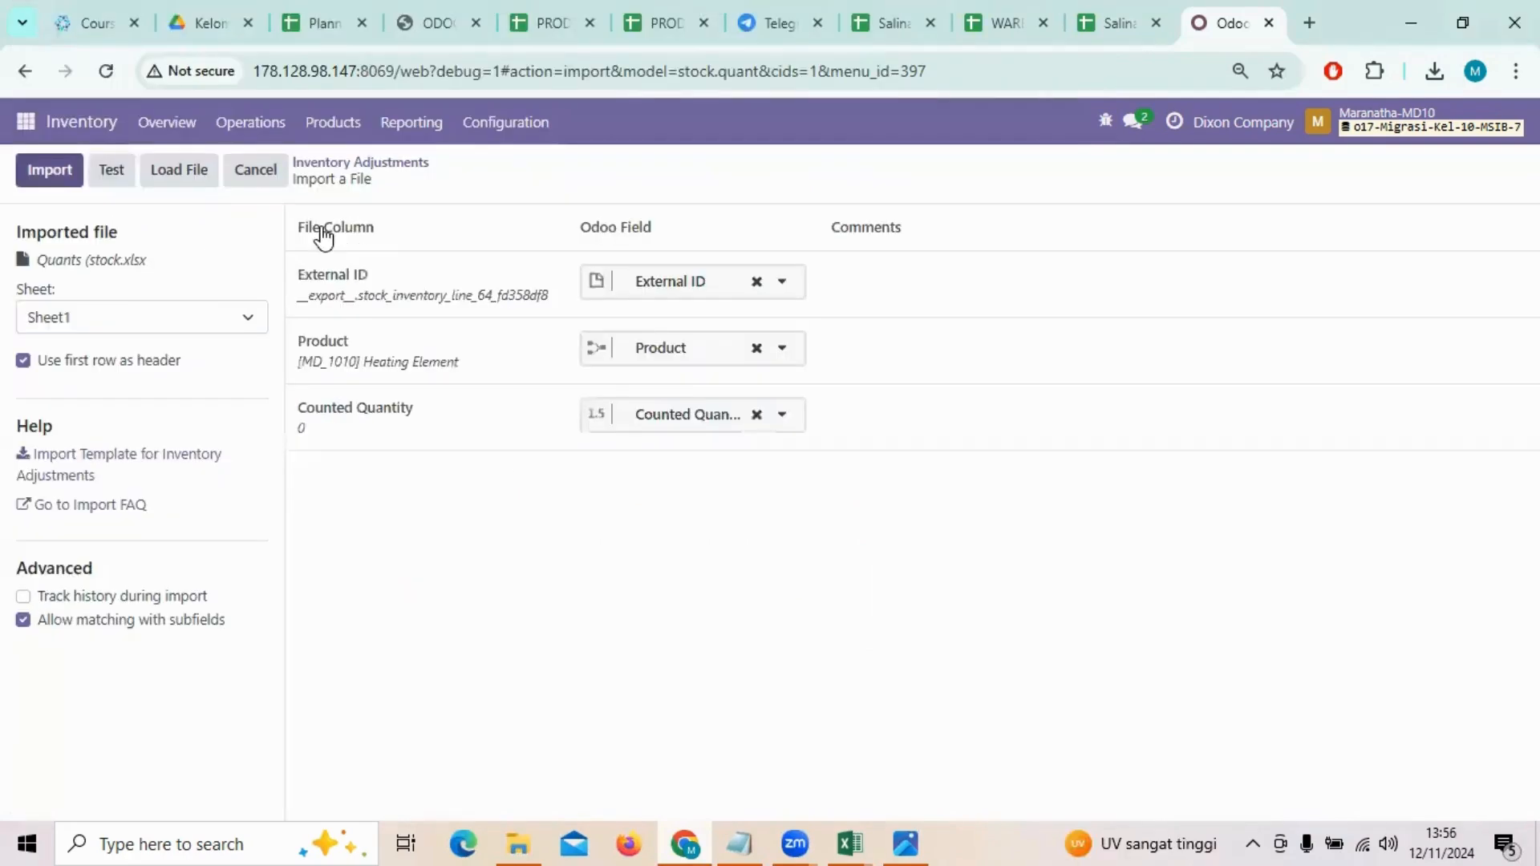
{"action": "left_click", "coordinate": [115, 172]}
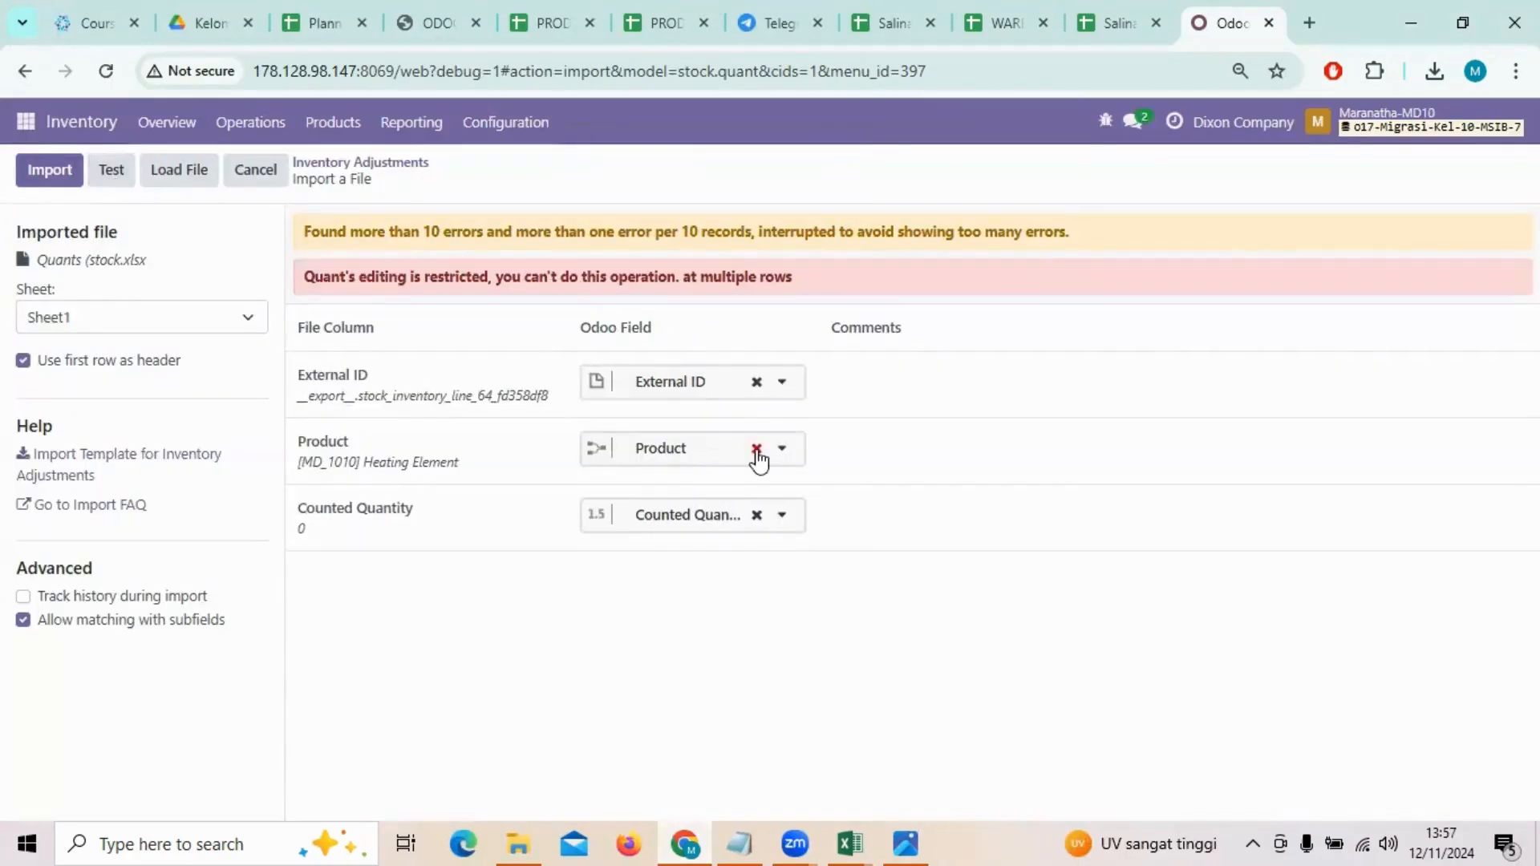
{"action": "left_click", "coordinate": [756, 449]}
{"action": "left_click", "coordinate": [104, 178]}
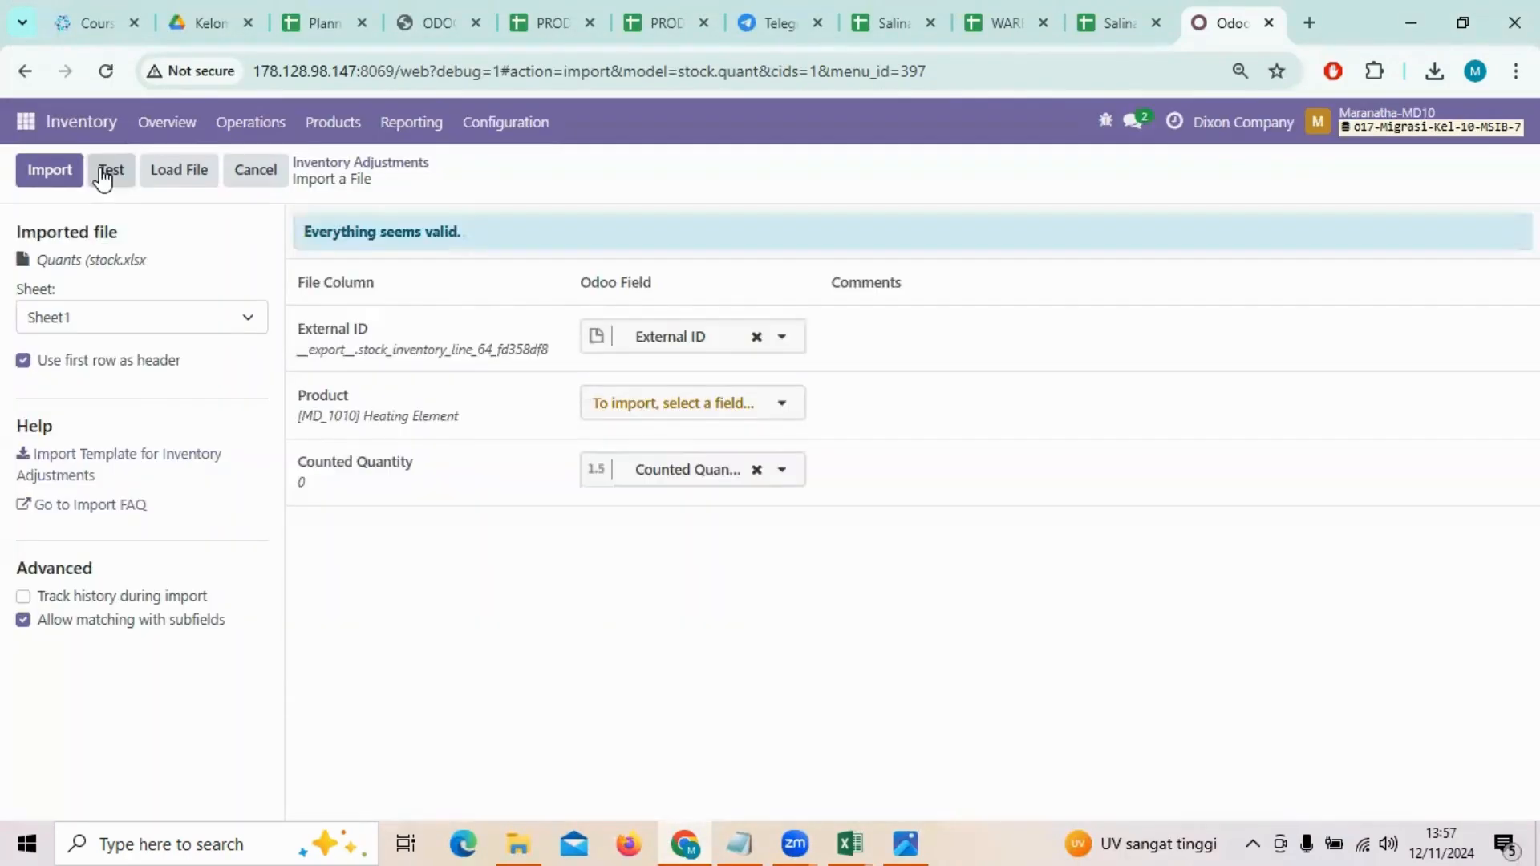
{"action": "left_click", "coordinate": [53, 174]}
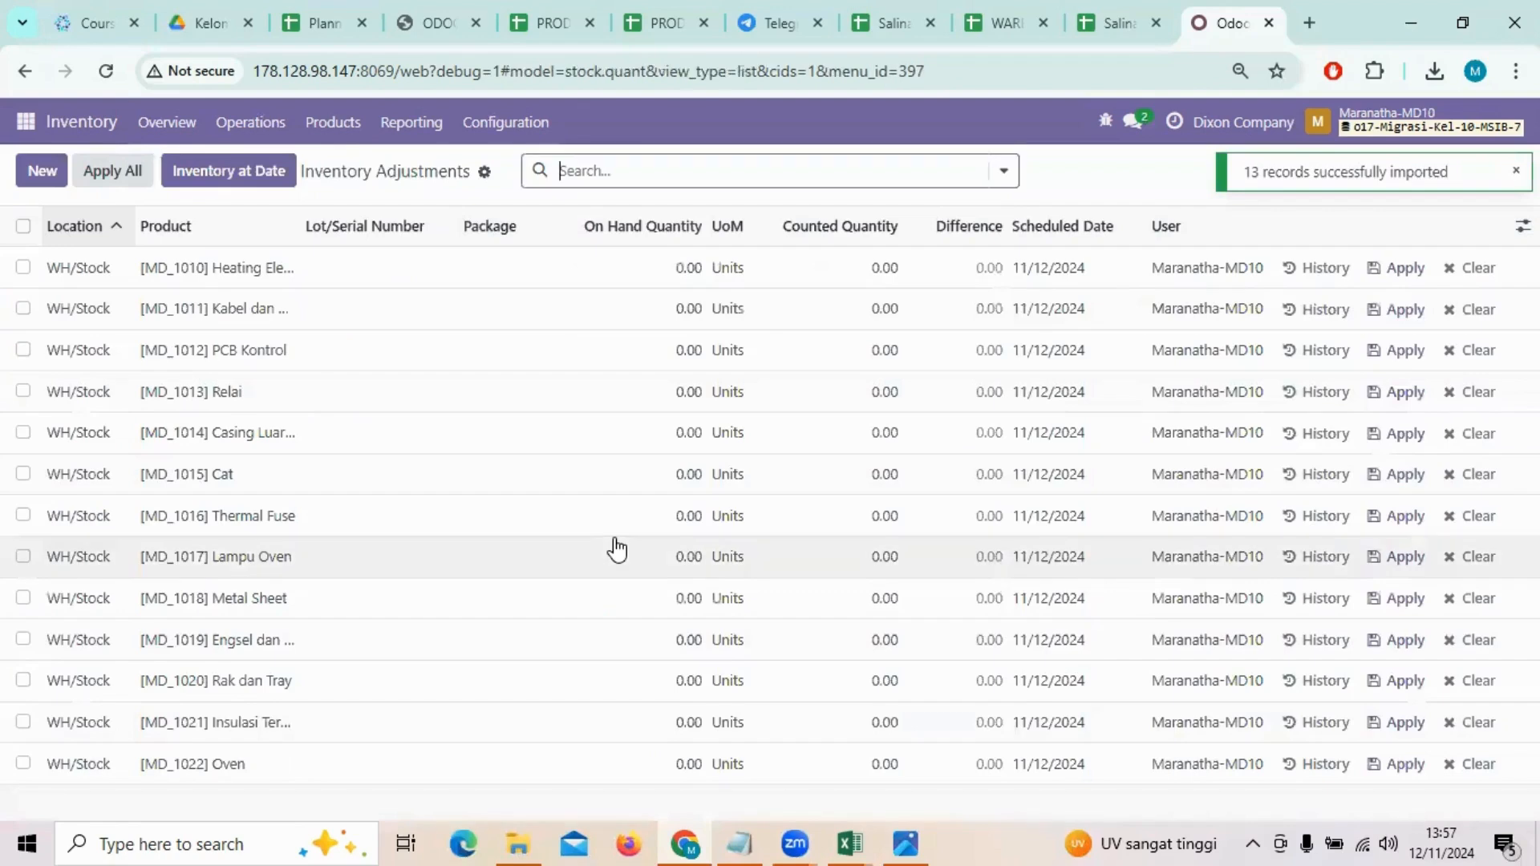
Step: Toggle the select-all checkbox on and off, then log out via the user menu
{"action": "left_click", "coordinate": [23, 225]}
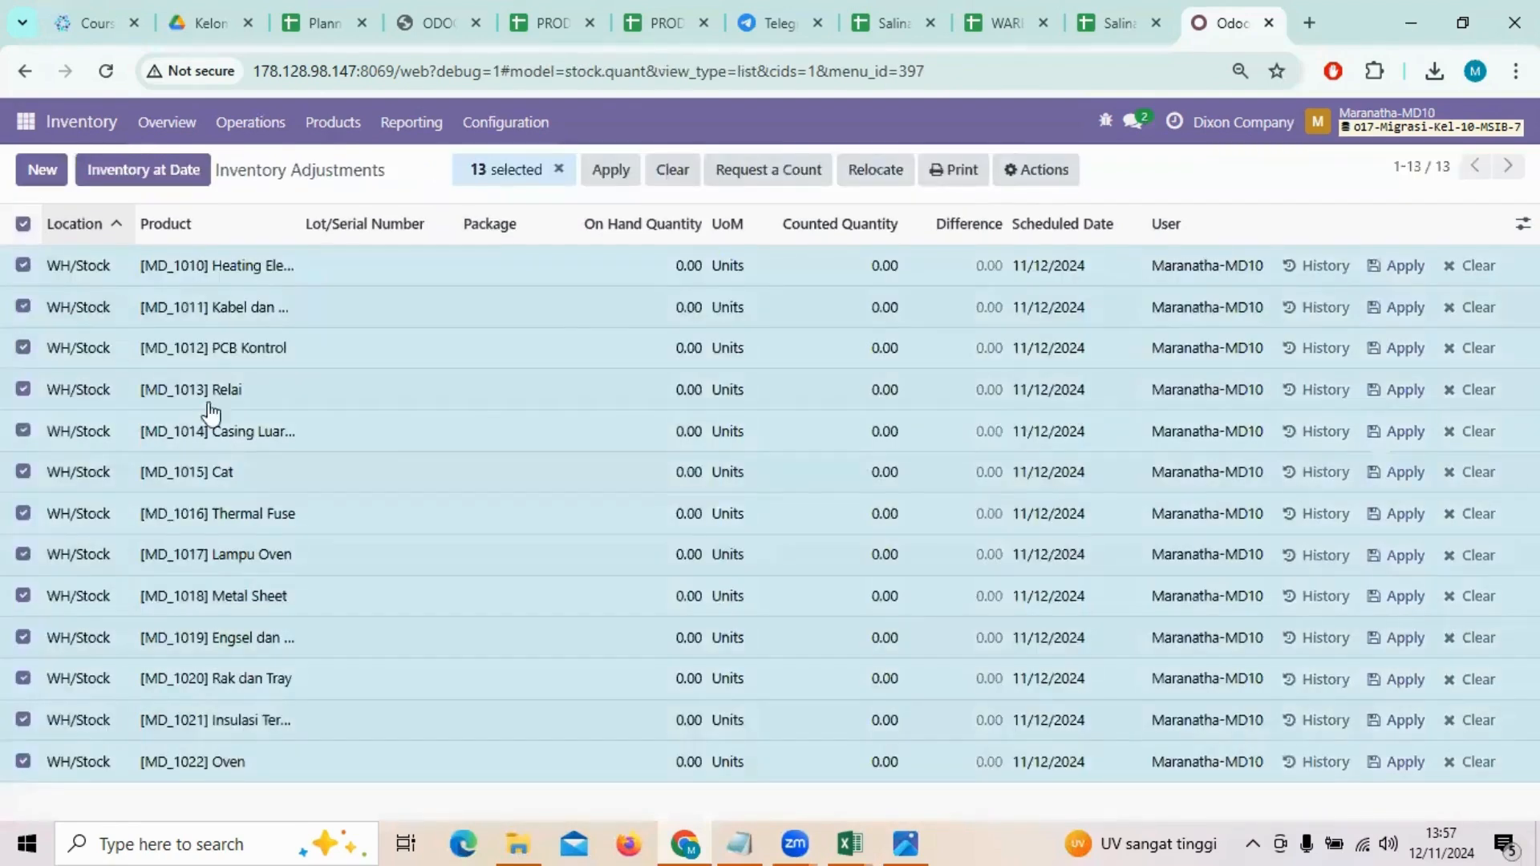
{"action": "left_click", "coordinate": [23, 225]}
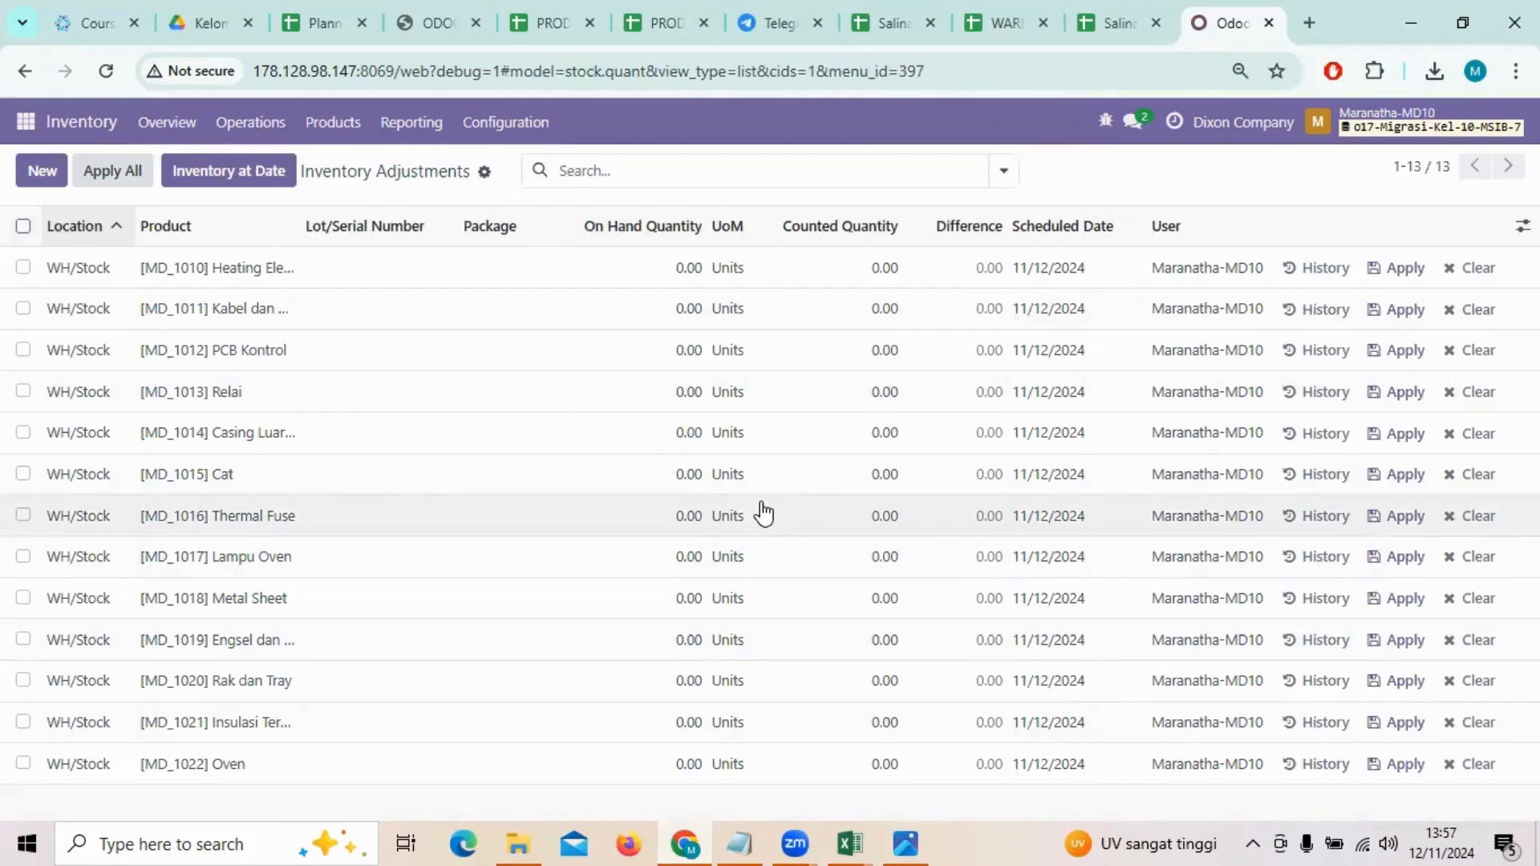
{"action": "left_click", "coordinate": [1368, 133]}
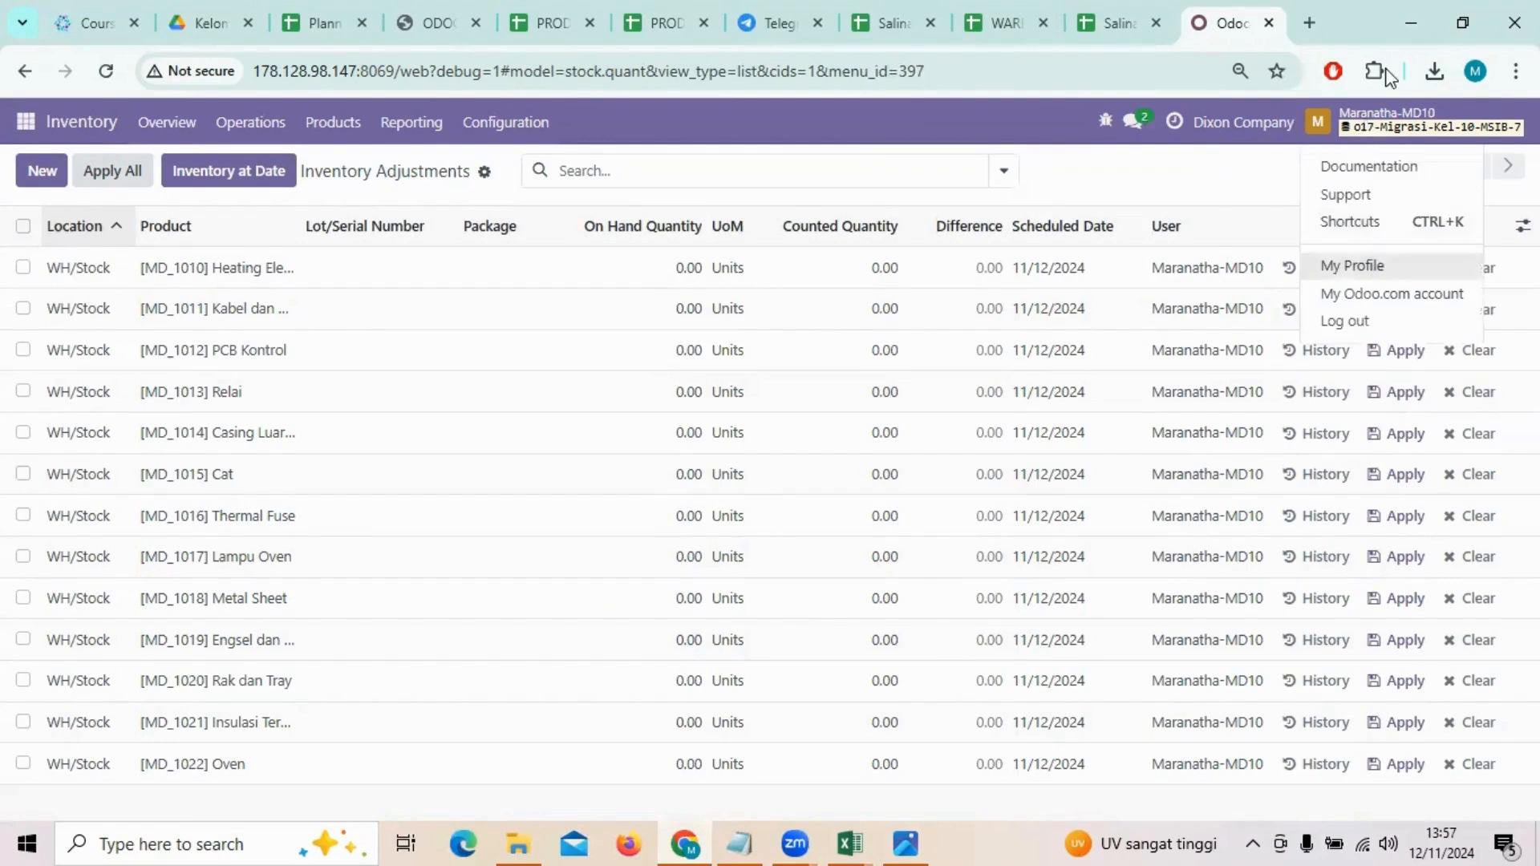
{"action": "left_click", "coordinate": [1366, 319]}
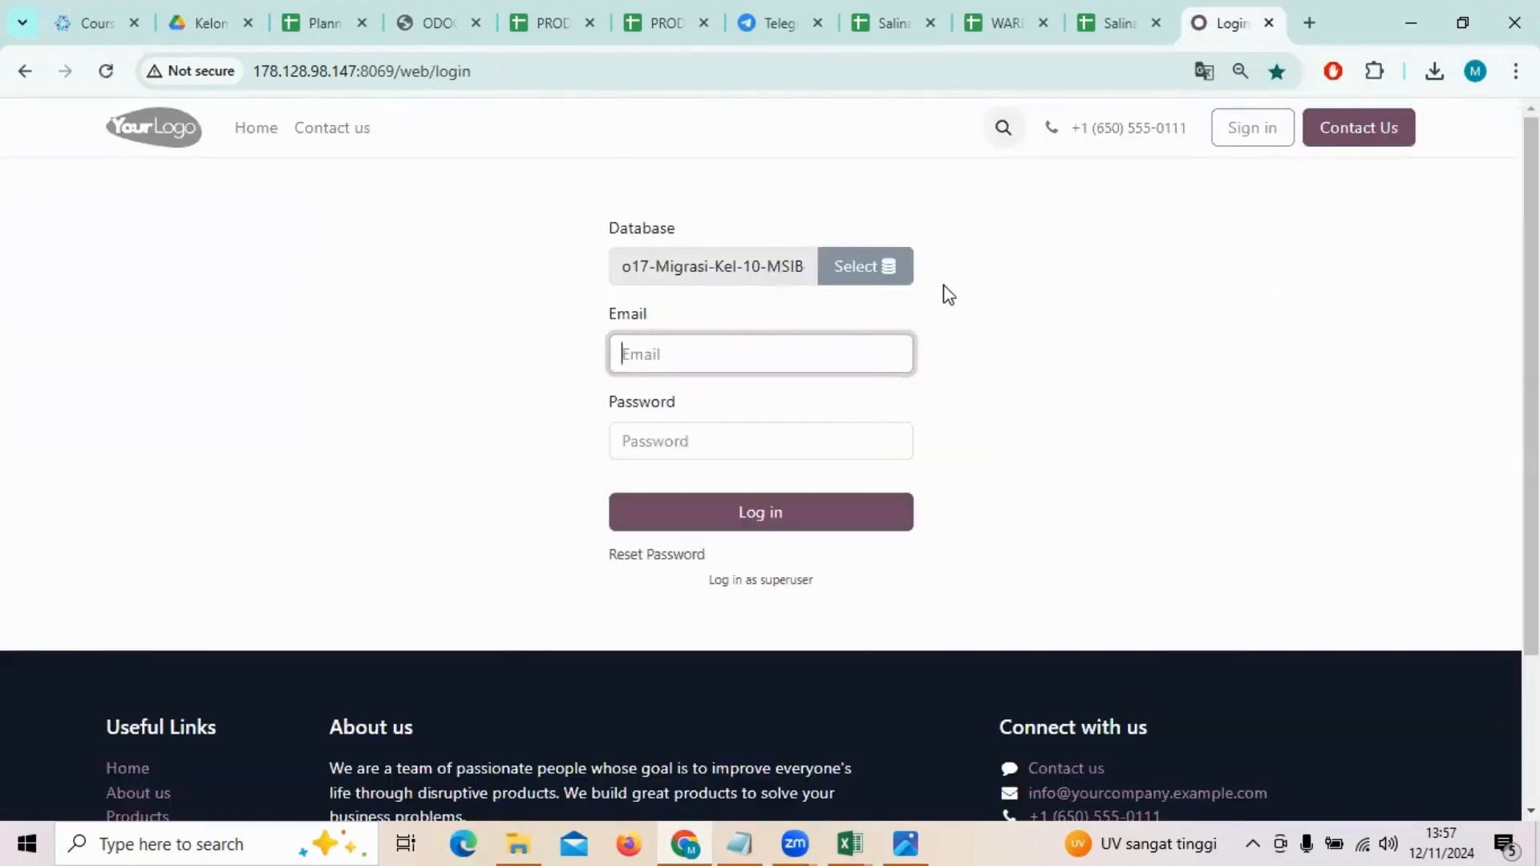
Step: From the login page's database selector, go to Manage databases
{"action": "left_click", "coordinate": [881, 279]}
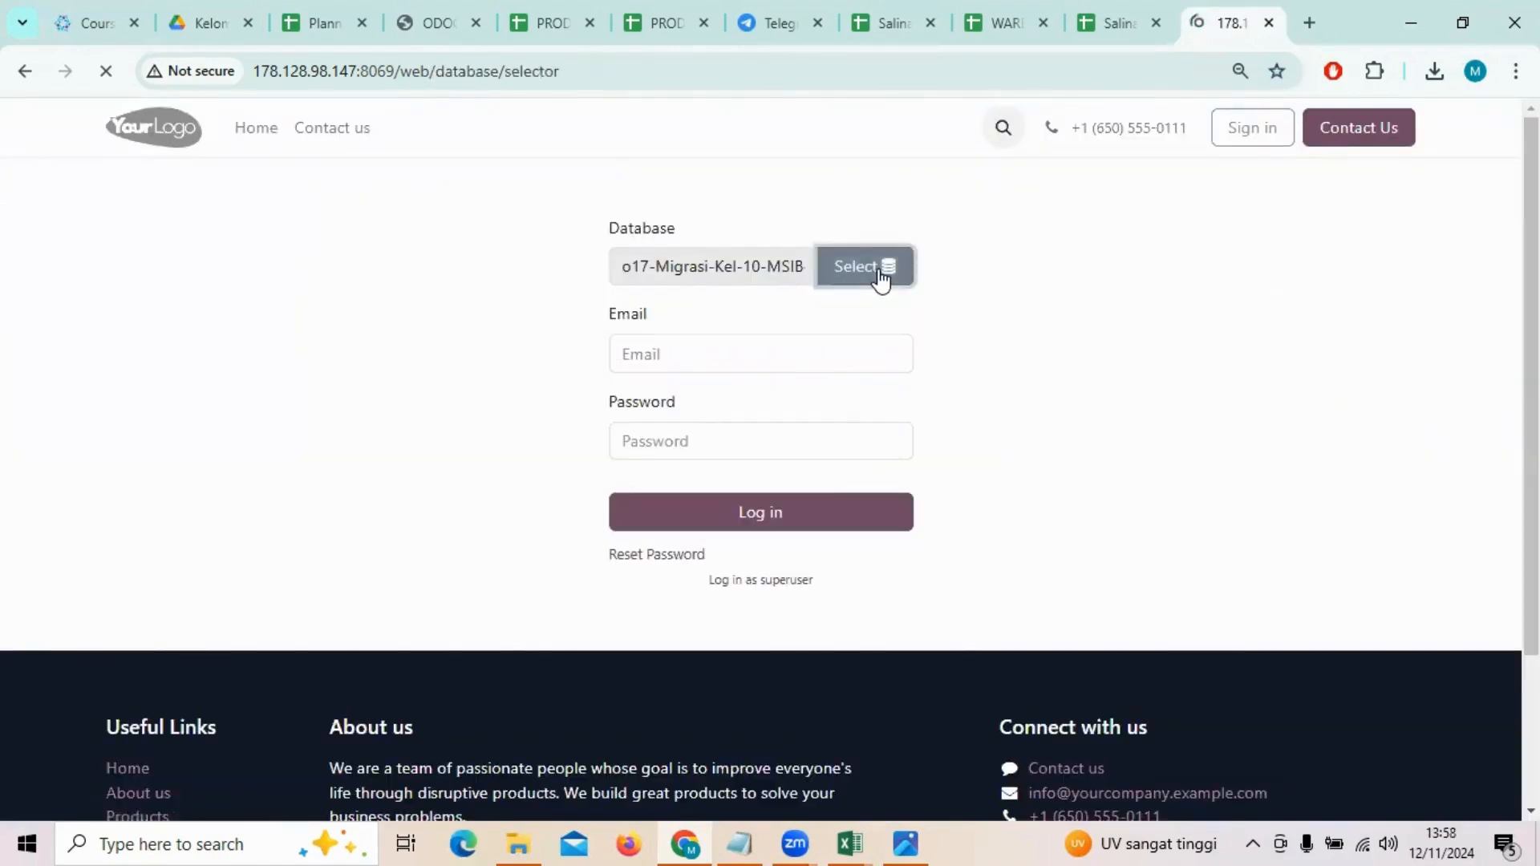
{"action": "scroll", "coordinate": [881, 279], "scroll_direction": "down", "scroll_amount": 19}
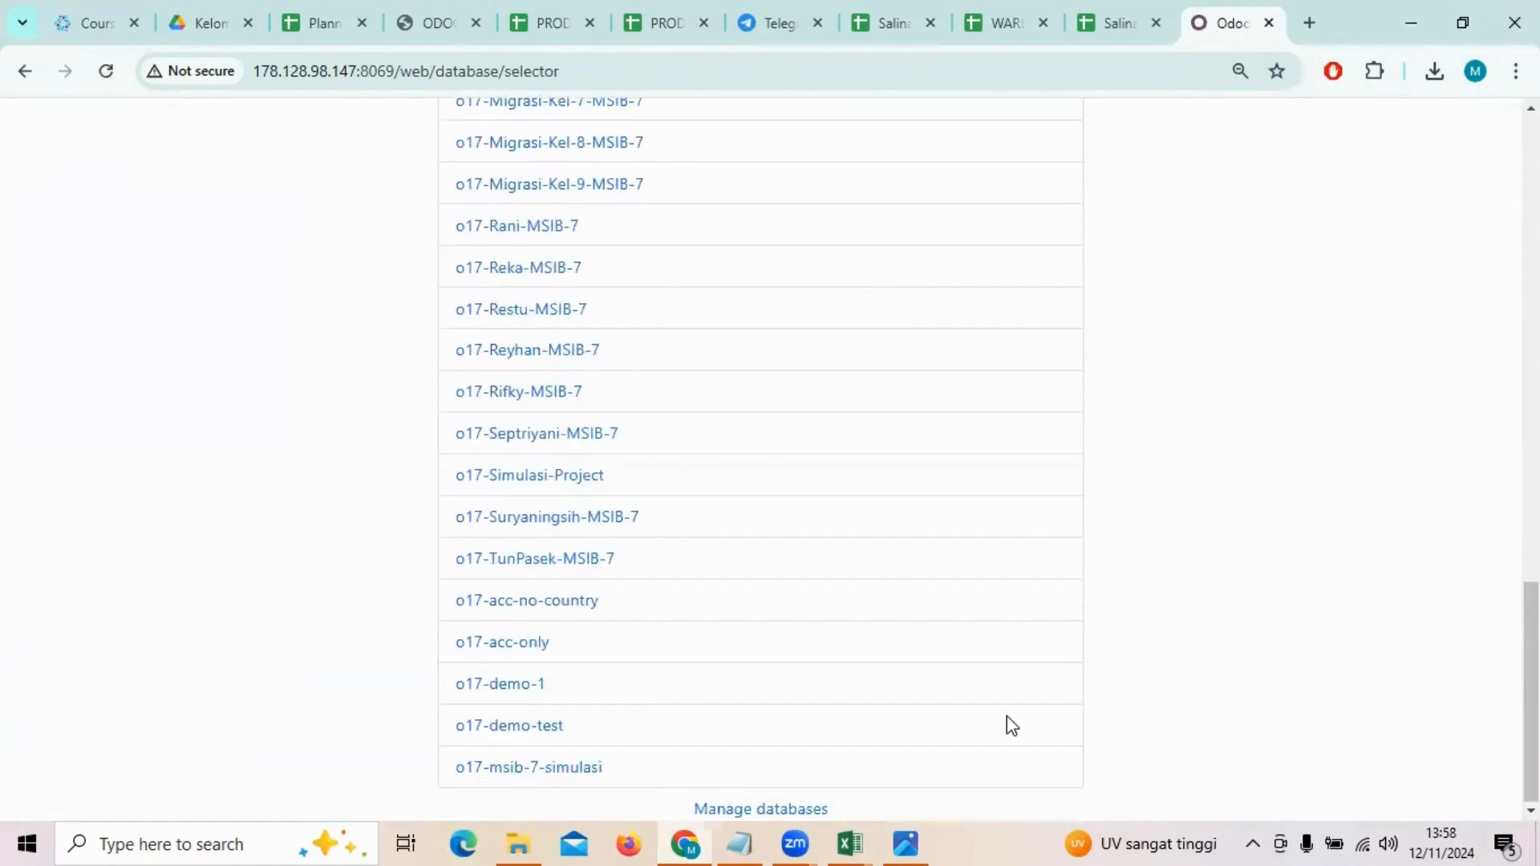
{"action": "left_click", "coordinate": [746, 809]}
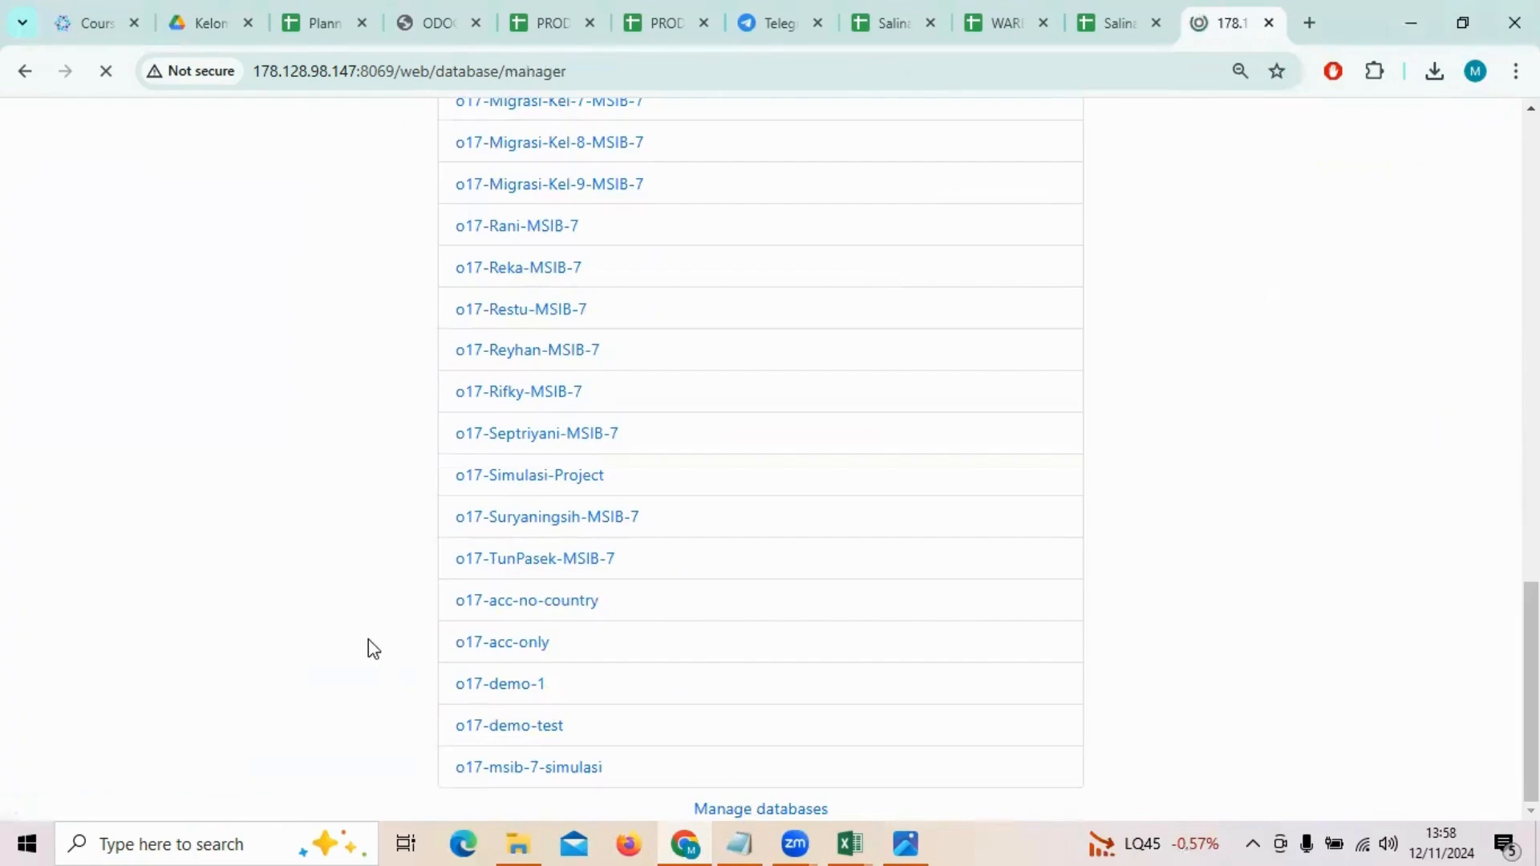
Step: Browse the database list and highlight the o17-Migrasi-Kel-10-MSIB-7 entry
{"action": "scroll", "coordinate": [317, 533], "scroll_direction": "down", "scroll_amount": 4}
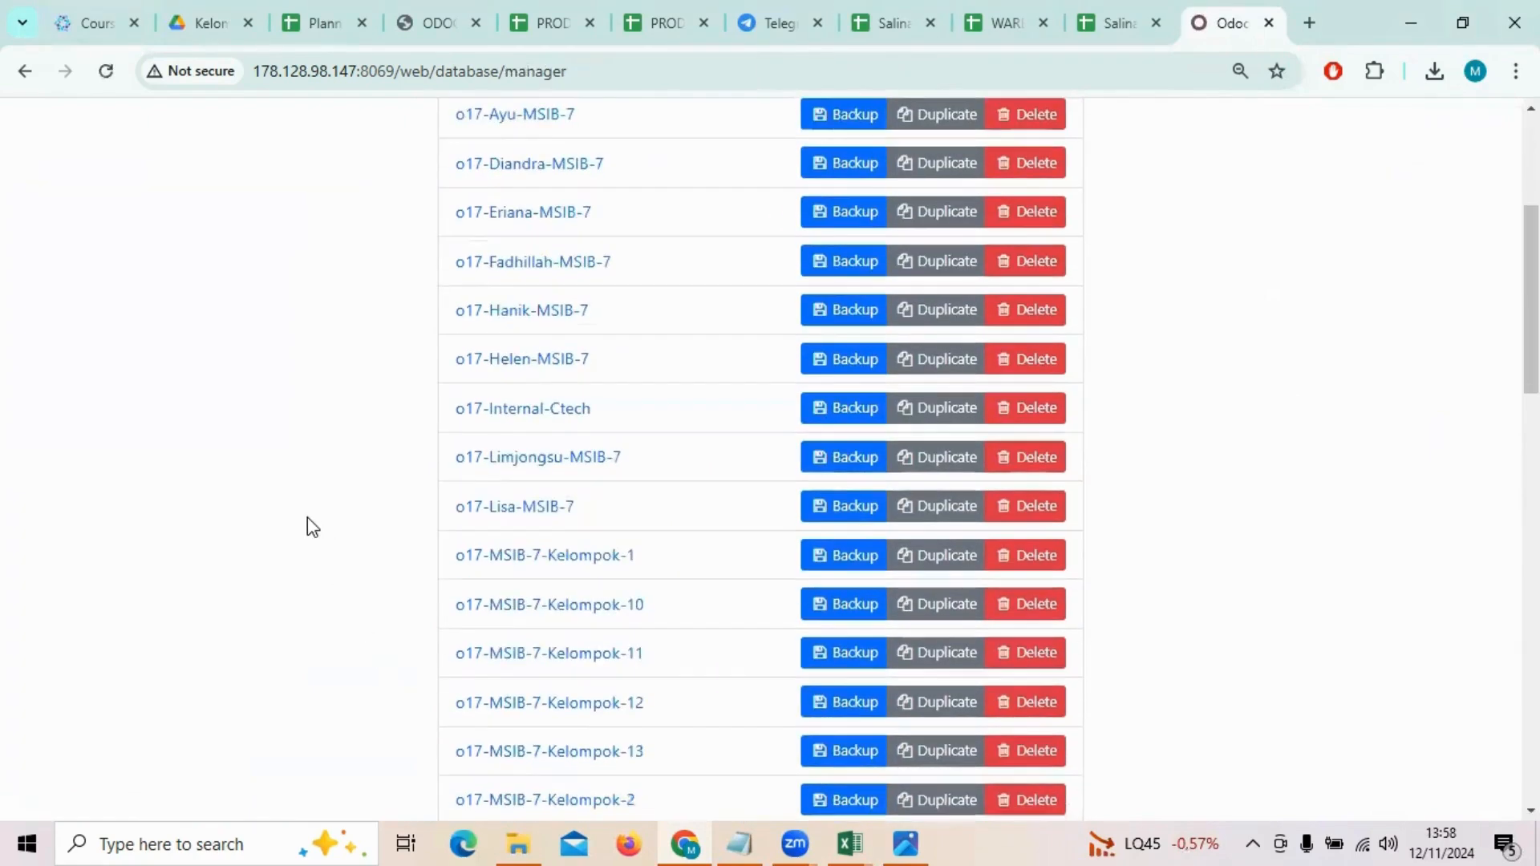
{"action": "scroll", "coordinate": [307, 520], "scroll_direction": "down", "scroll_amount": 6}
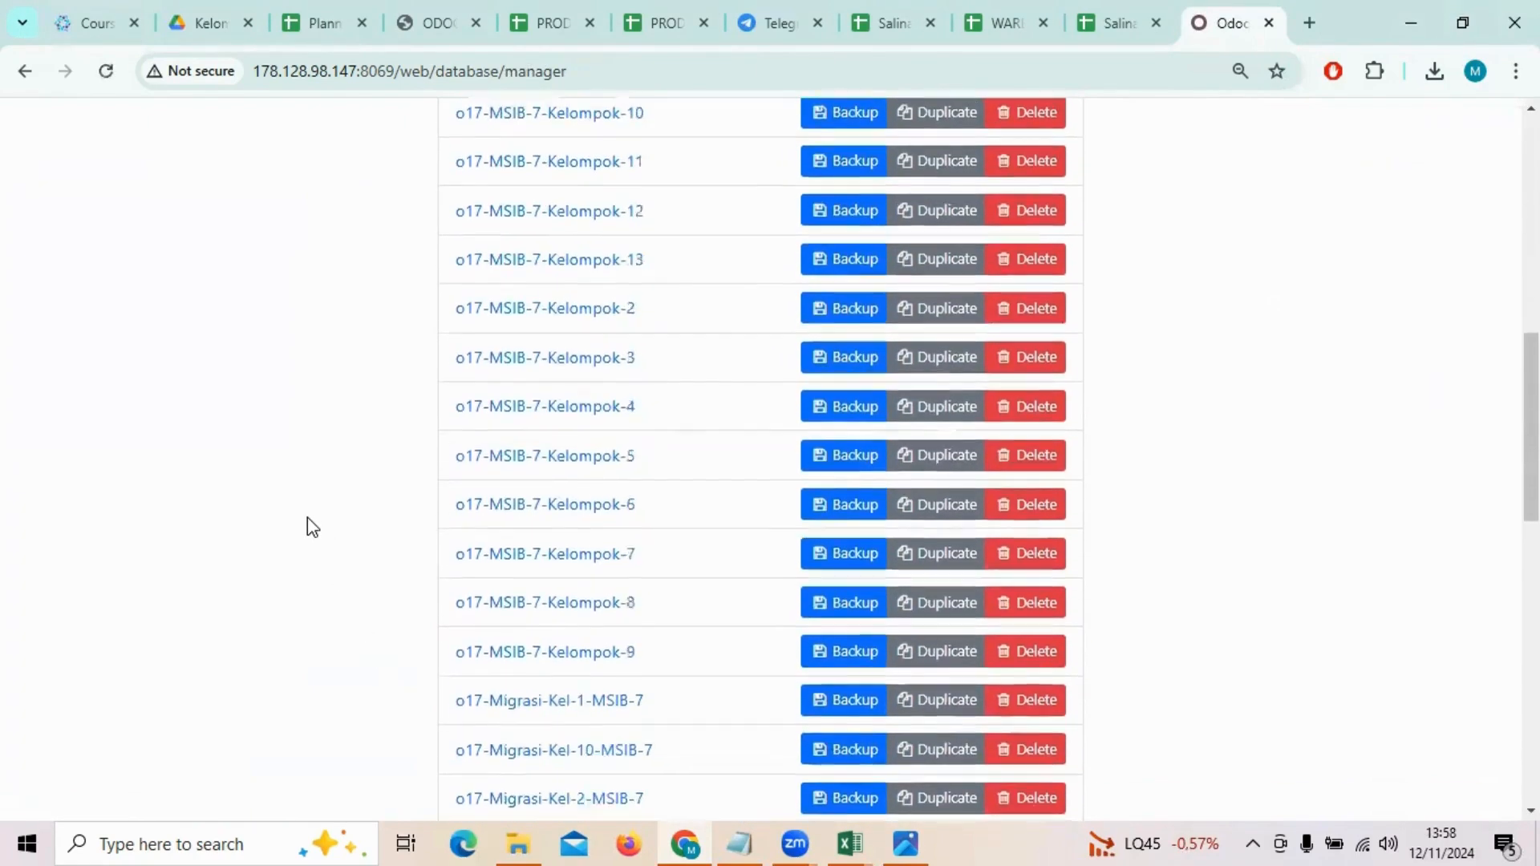
{"action": "scroll", "coordinate": [306, 517], "scroll_direction": "down", "scroll_amount": 5}
{"action": "scroll", "coordinate": [306, 517], "scroll_direction": "down", "scroll_amount": 5}
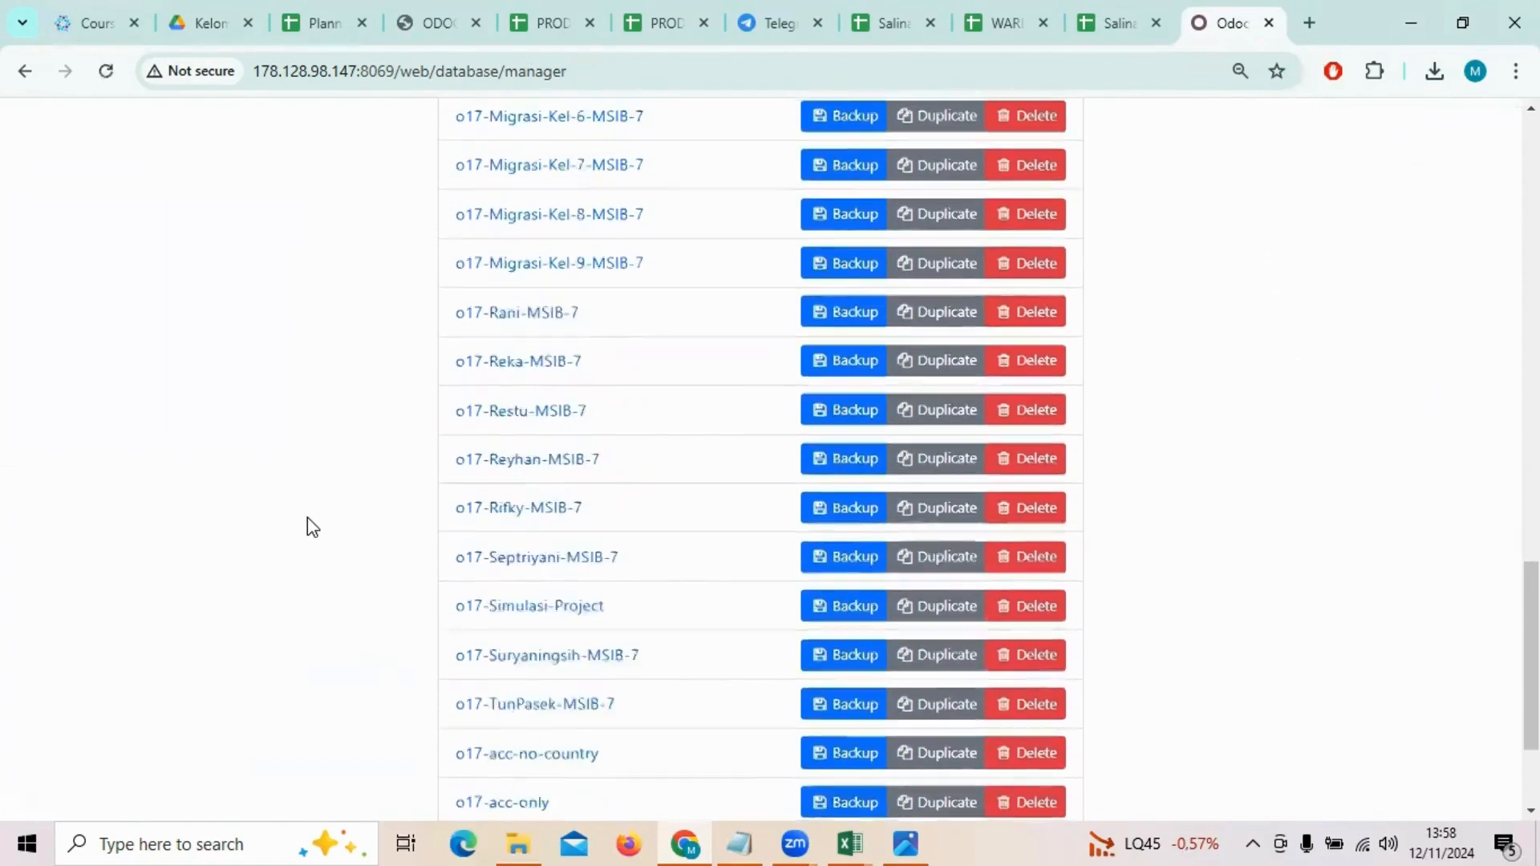
{"action": "scroll", "coordinate": [307, 517], "scroll_direction": "down", "scroll_amount": 3}
{"action": "scroll", "coordinate": [307, 518], "scroll_direction": "up", "scroll_amount": 9}
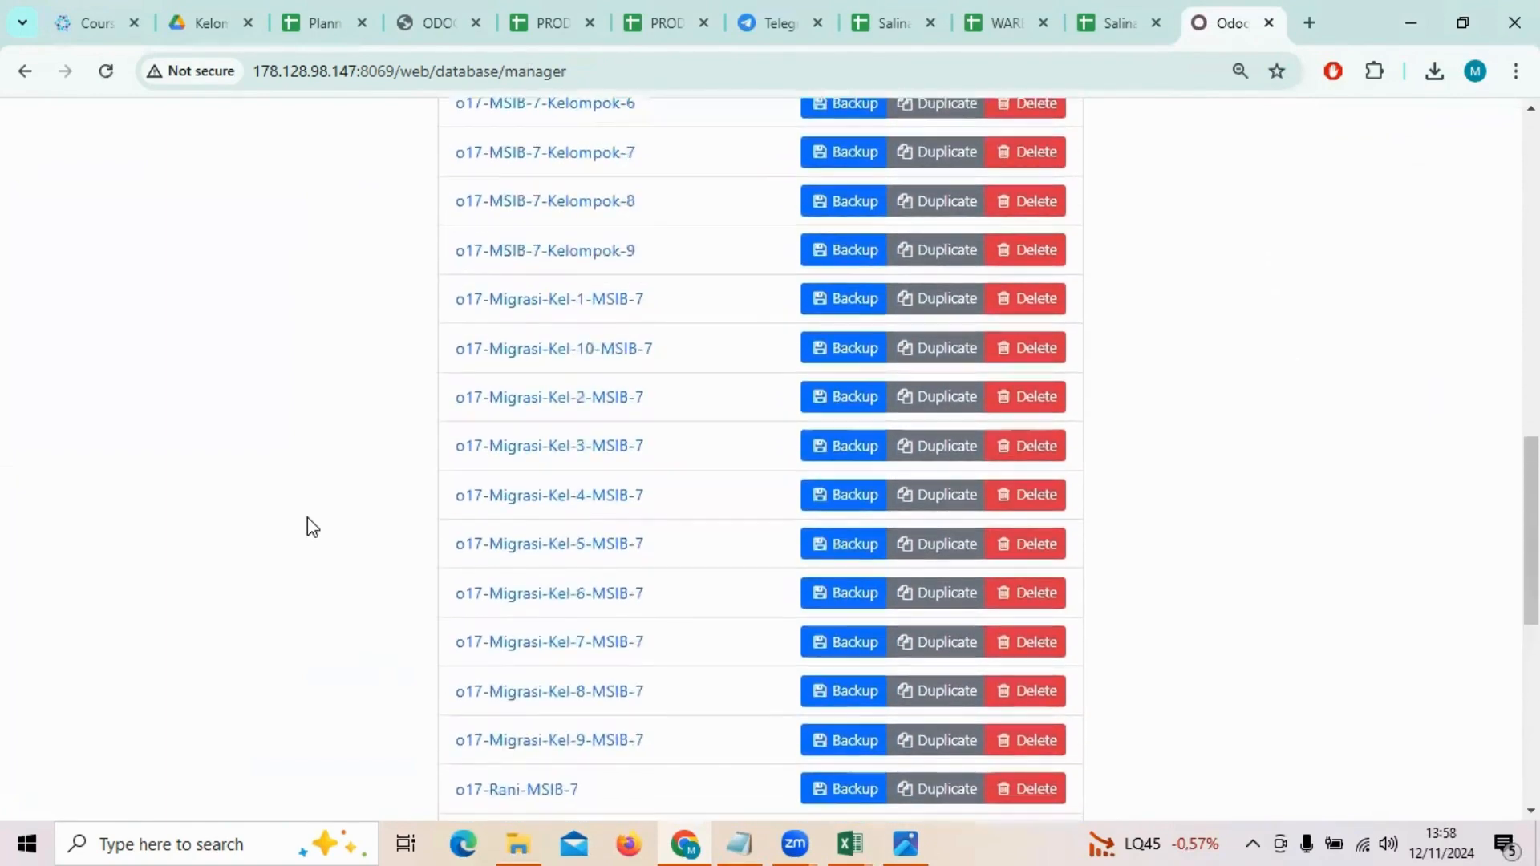
{"action": "scroll", "coordinate": [307, 517], "scroll_direction": "up", "scroll_amount": 7}
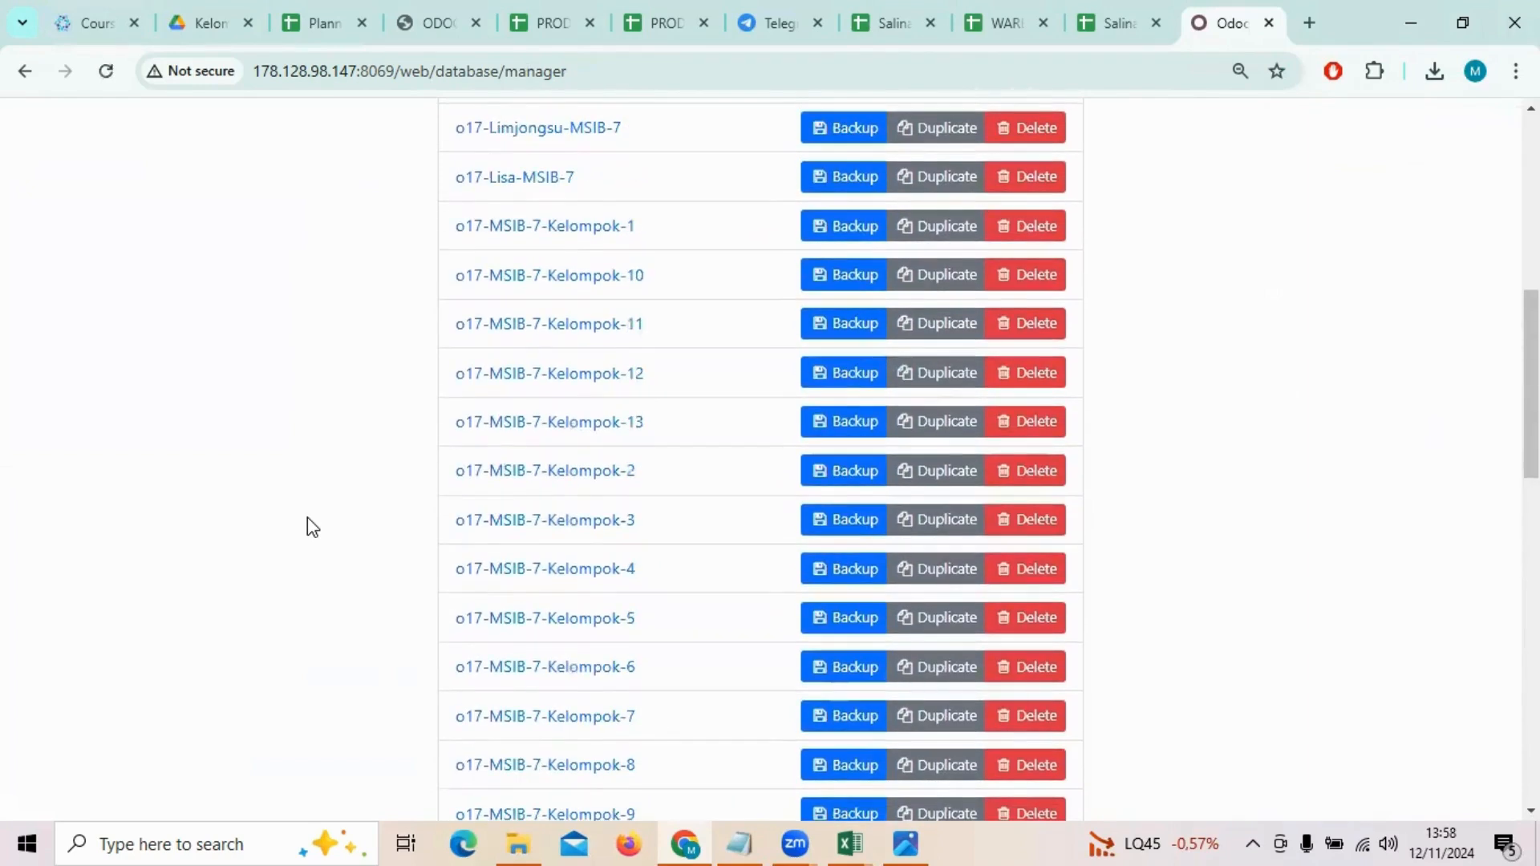
{"action": "scroll", "coordinate": [306, 527], "scroll_direction": "down", "scroll_amount": 4}
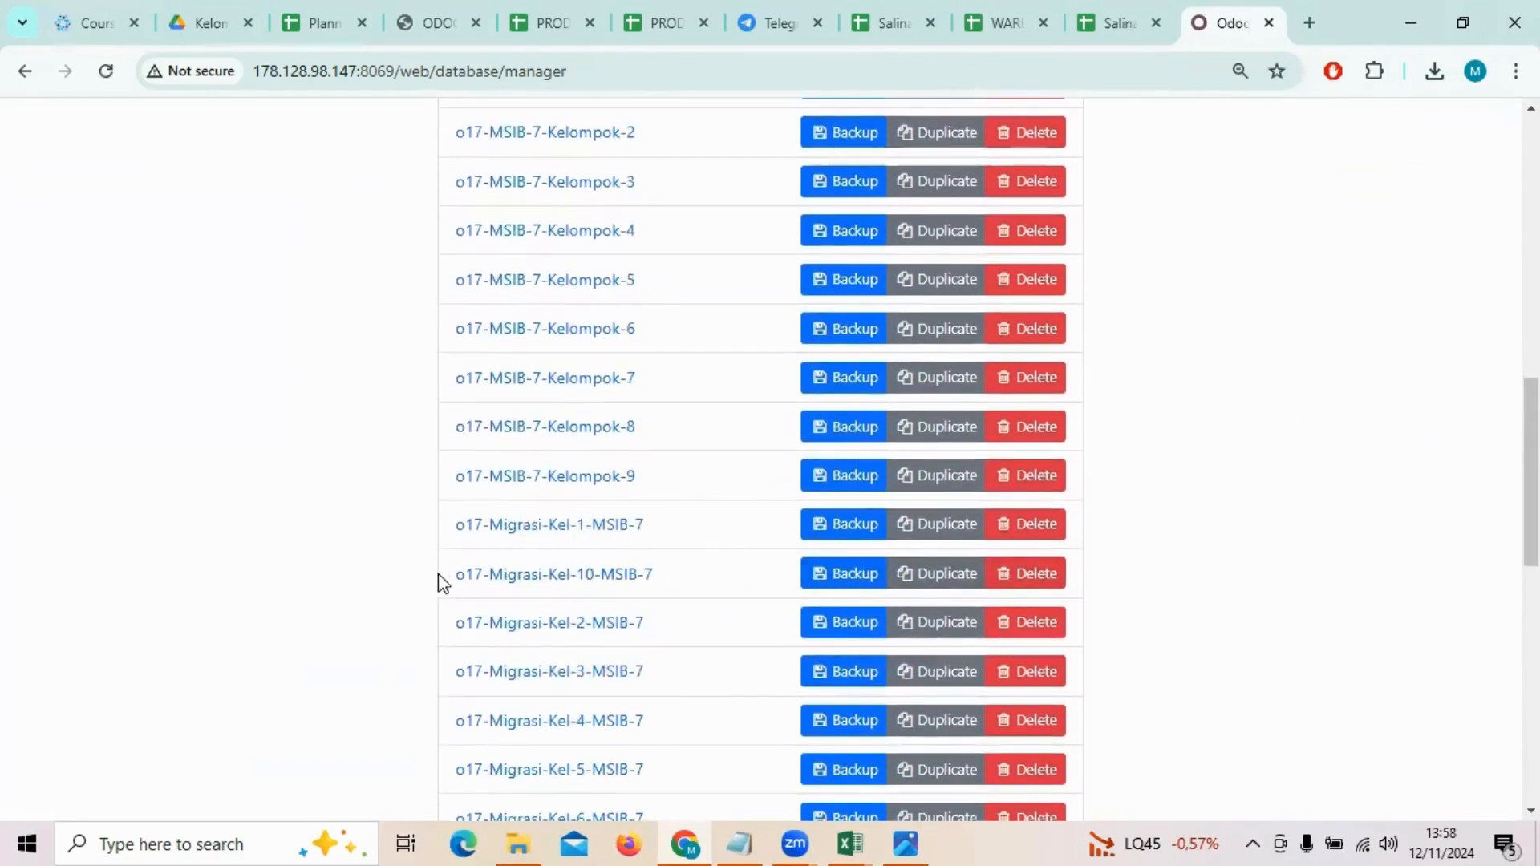
{"action": "left_click_drag", "start_coordinate": [439, 574], "coordinate": [671, 576]}
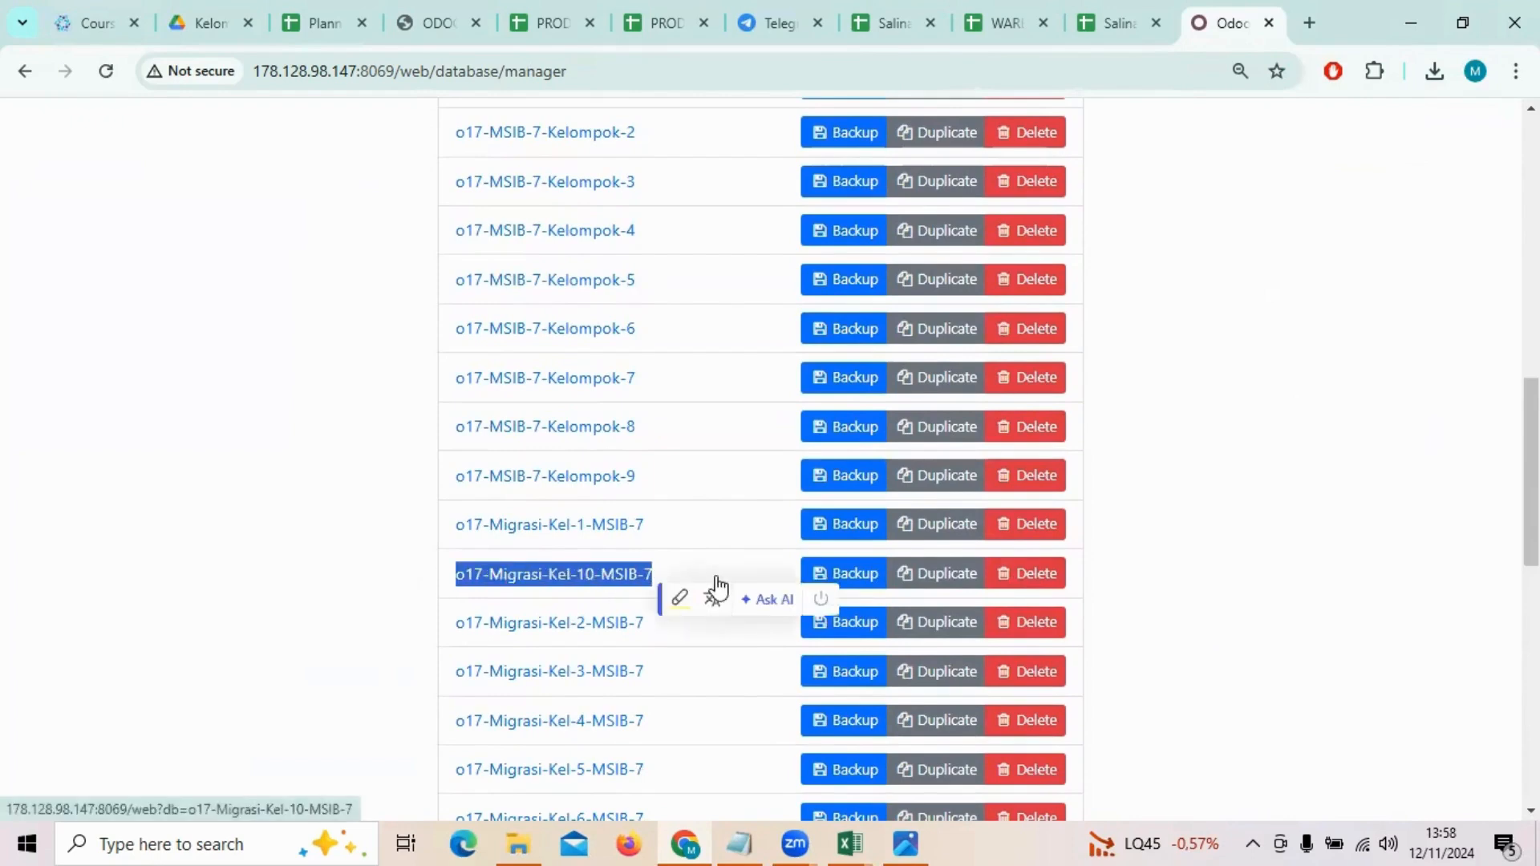
{"action": "left_click", "coordinate": [1248, 601]}
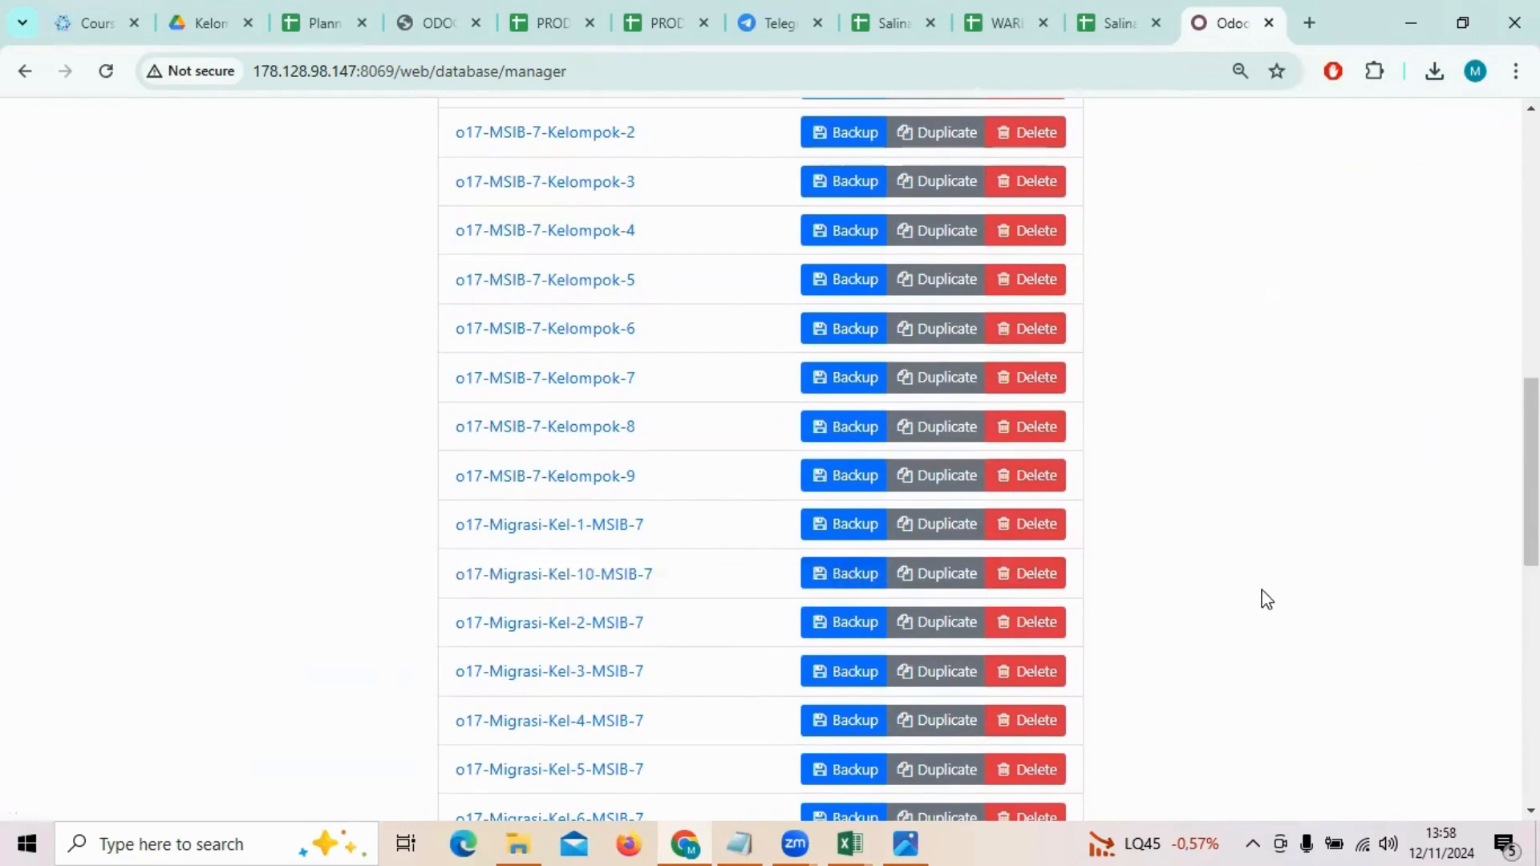
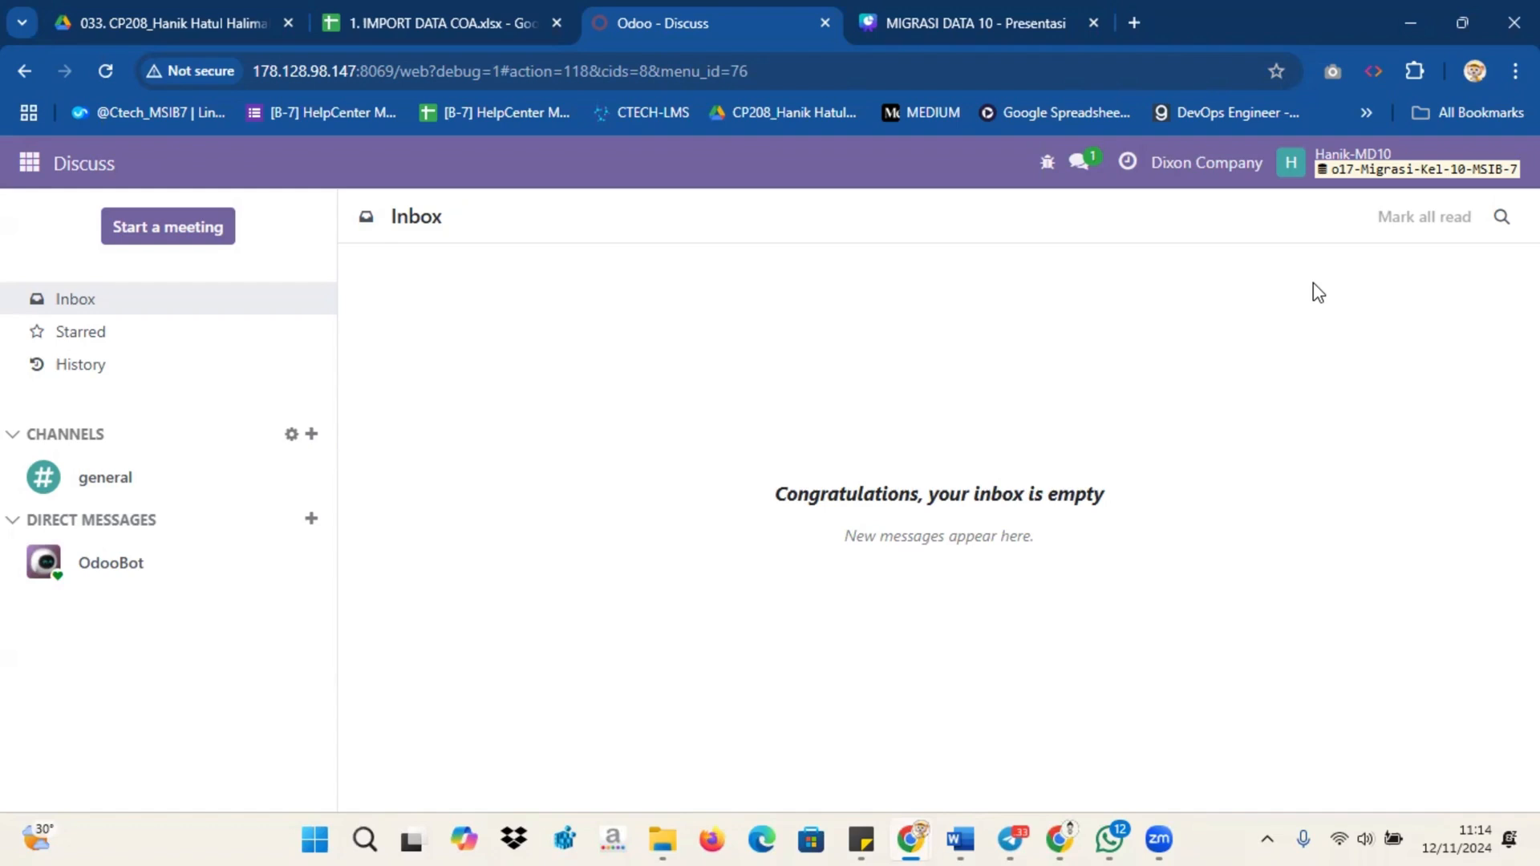
Step: Filter Settings > Technical > Company Properties by name 'account' to list 16 properties
{"action": "left_click", "coordinate": [29, 163]}
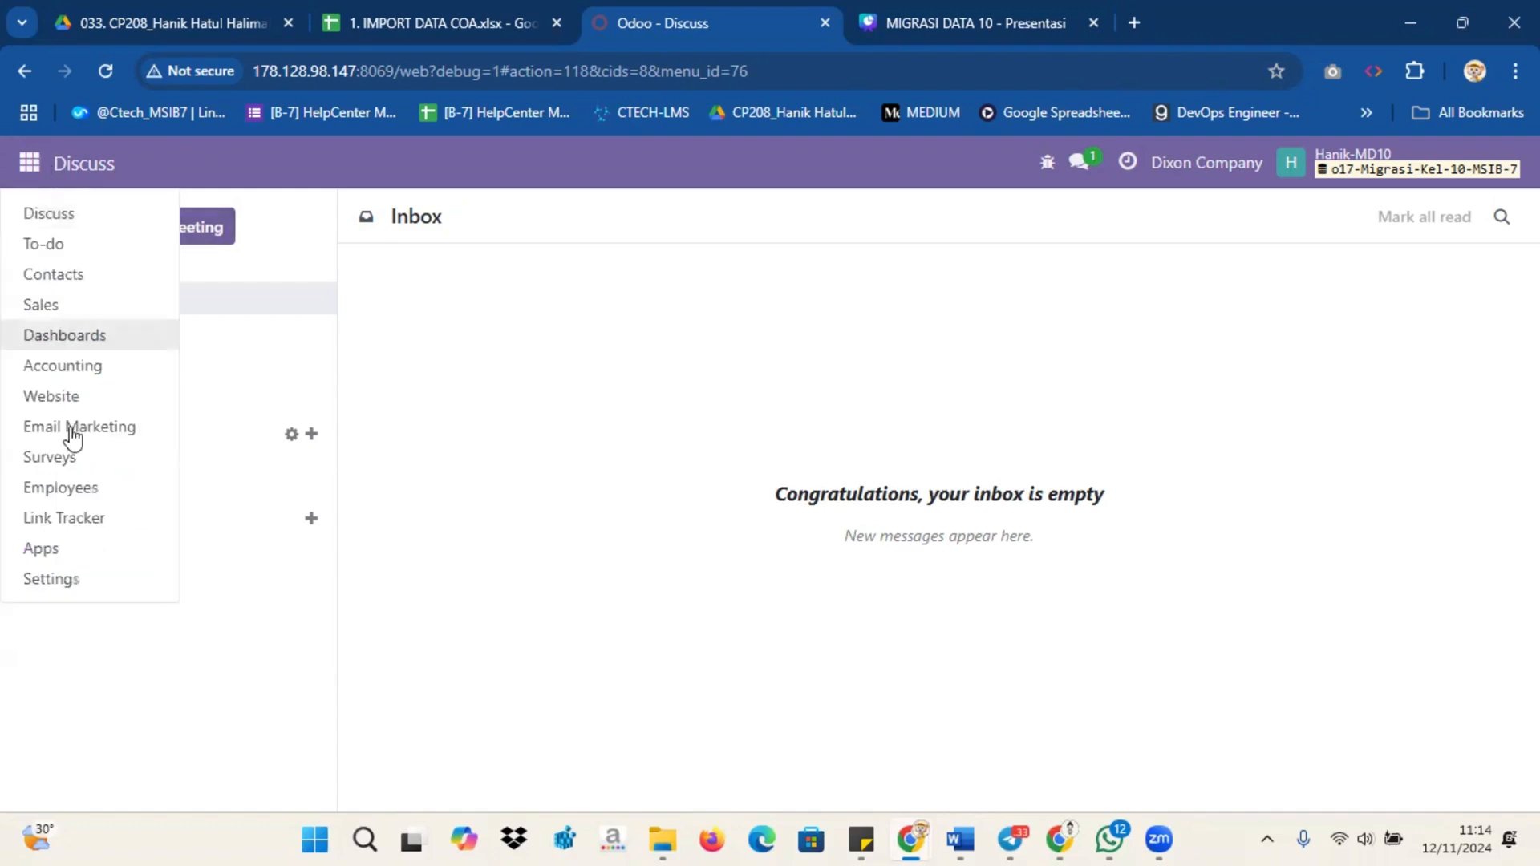
{"action": "left_click", "coordinate": [86, 586]}
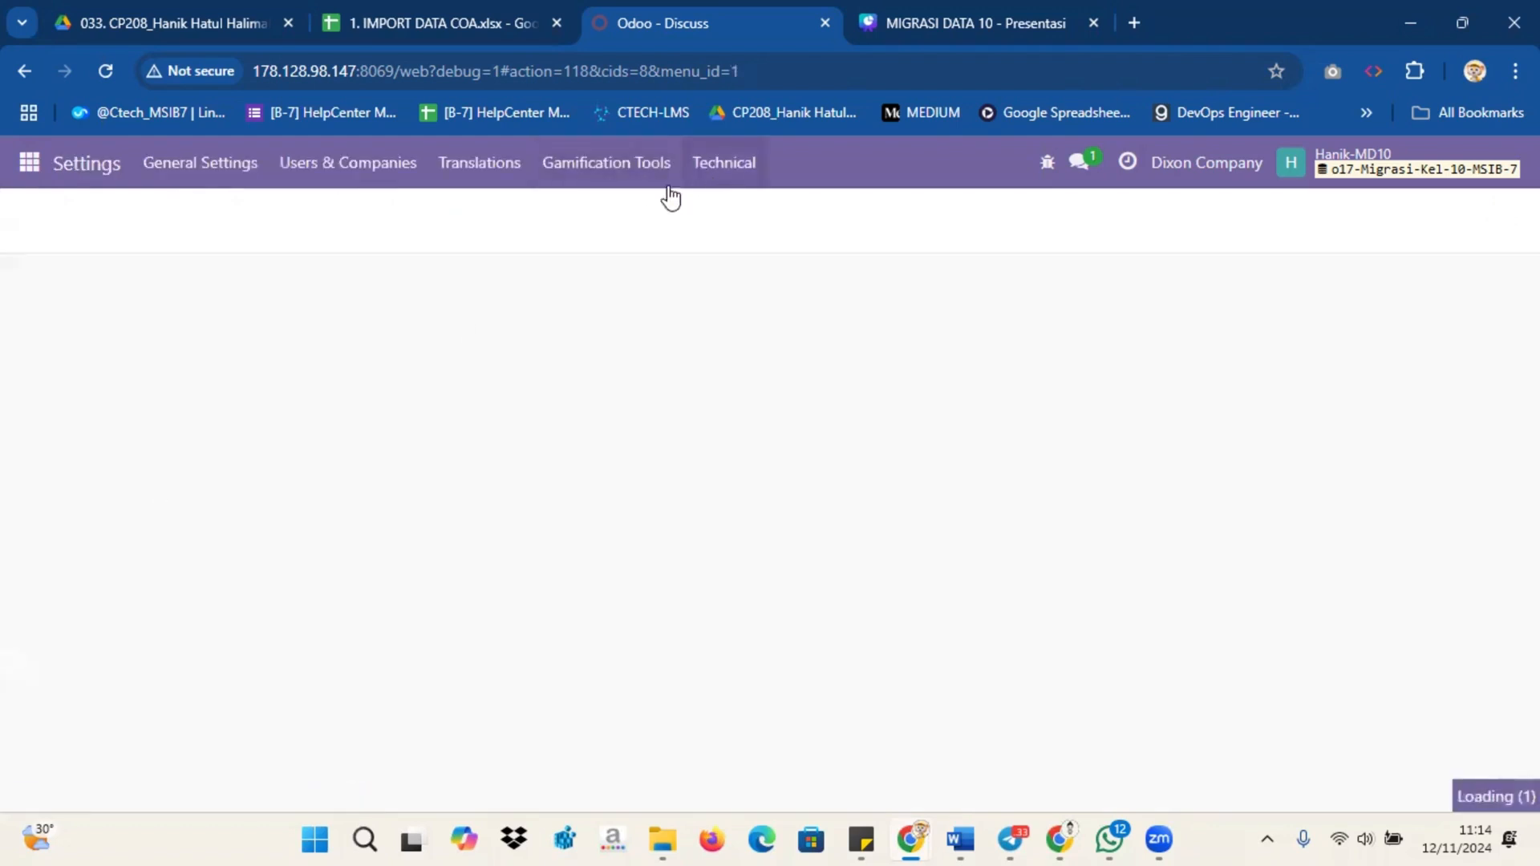
{"action": "left_click", "coordinate": [730, 164]}
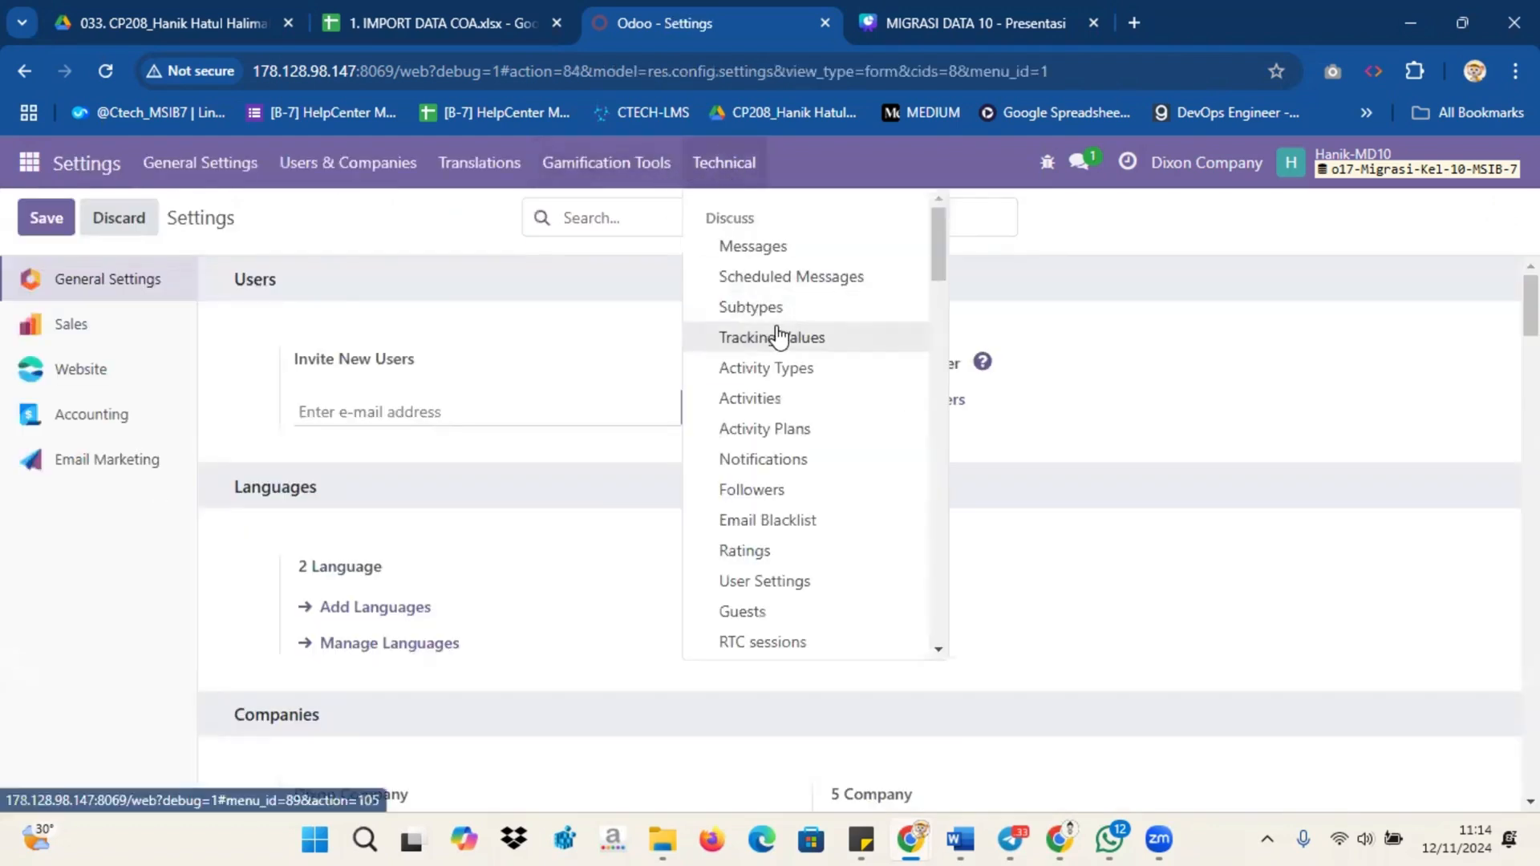
{"action": "scroll", "coordinate": [774, 341], "scroll_direction": "down", "scroll_amount": 15}
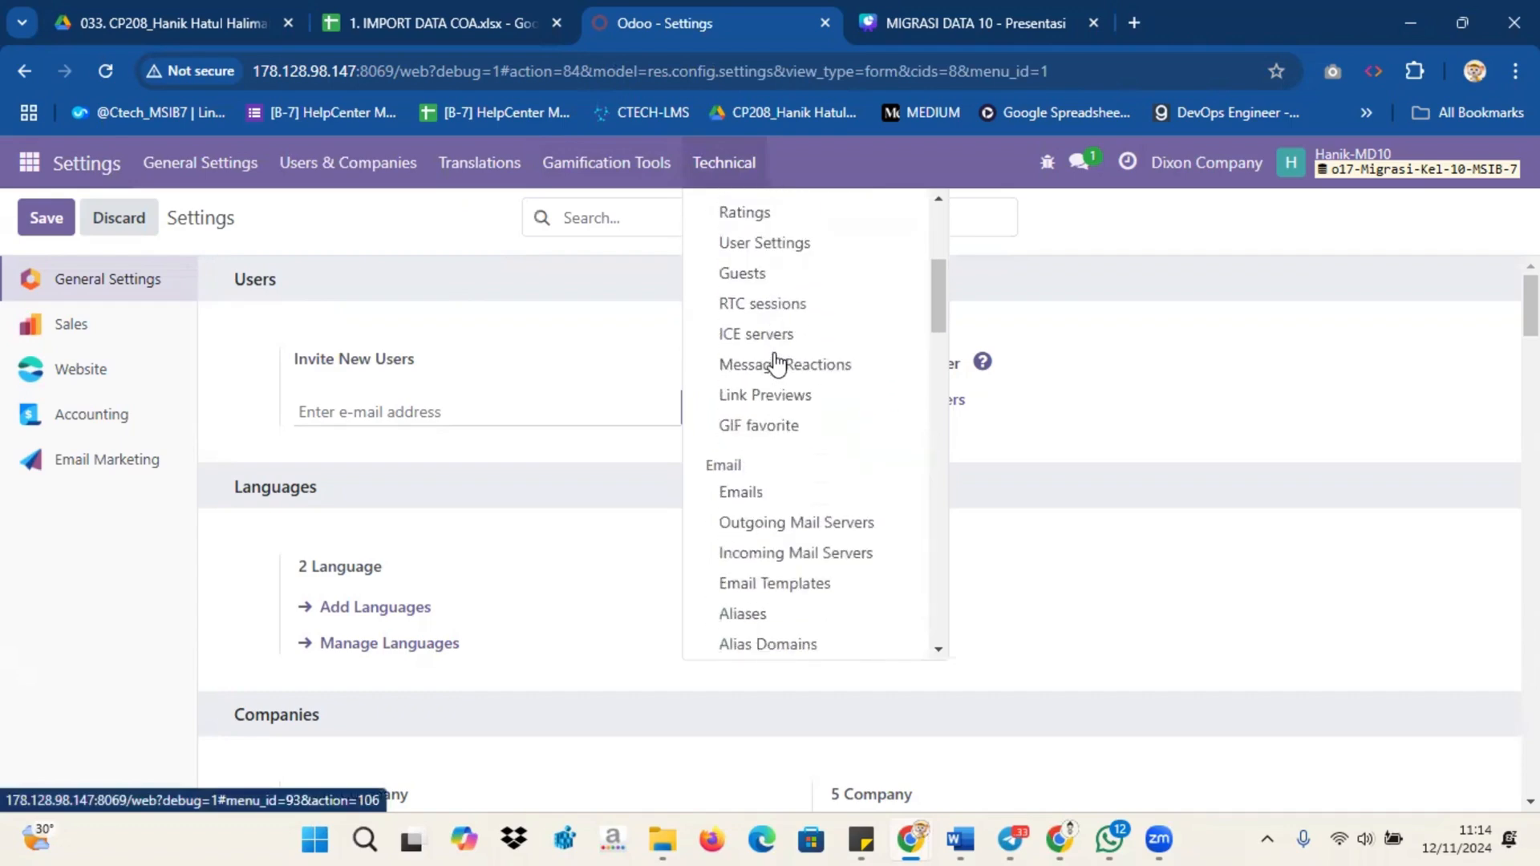
{"action": "left_click", "coordinate": [771, 342]}
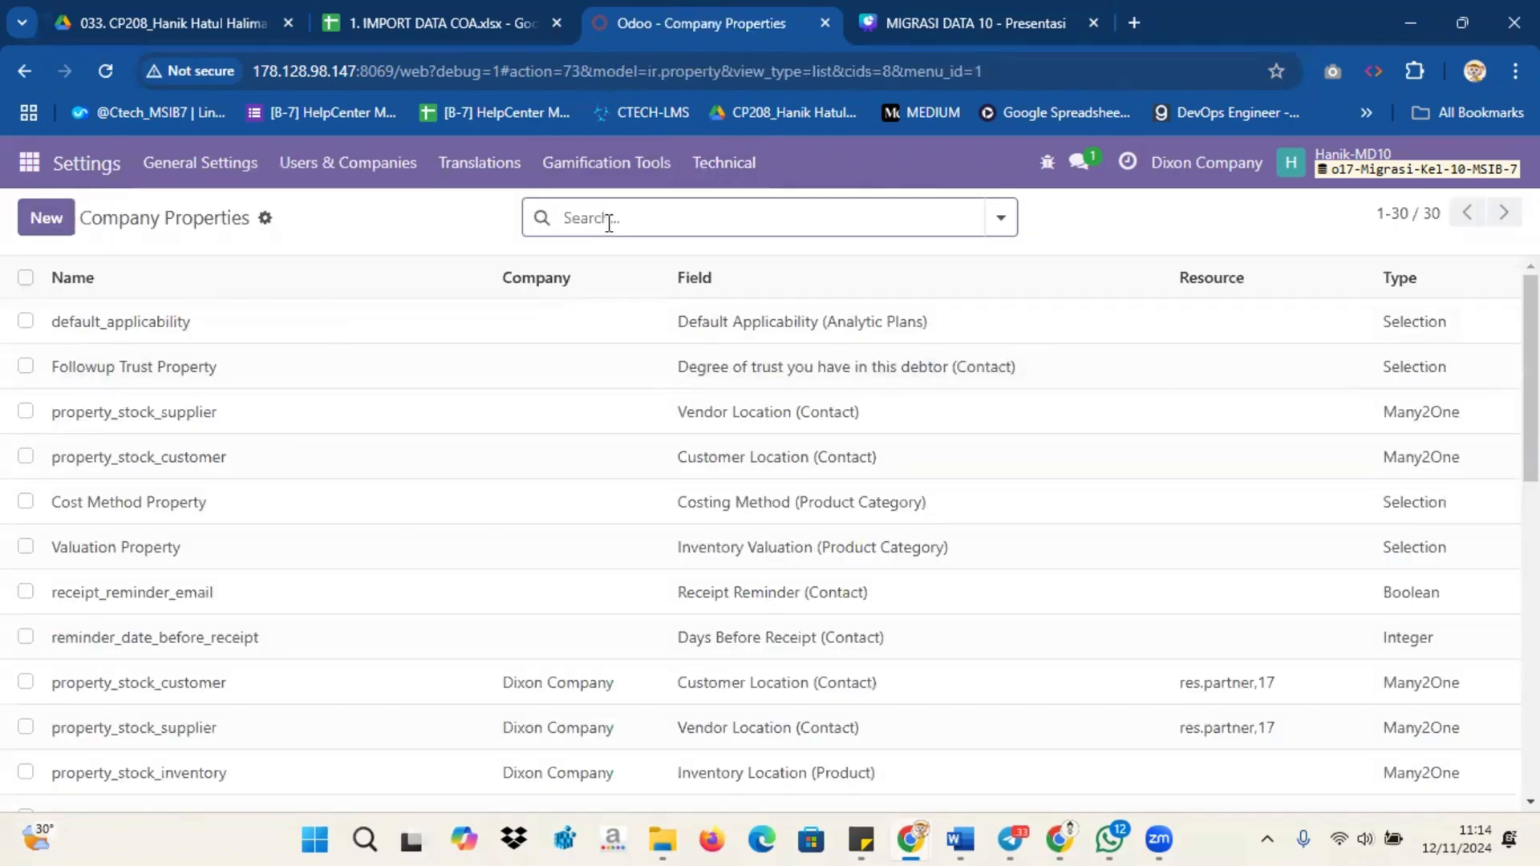
{"action": "type", "text": "account"}
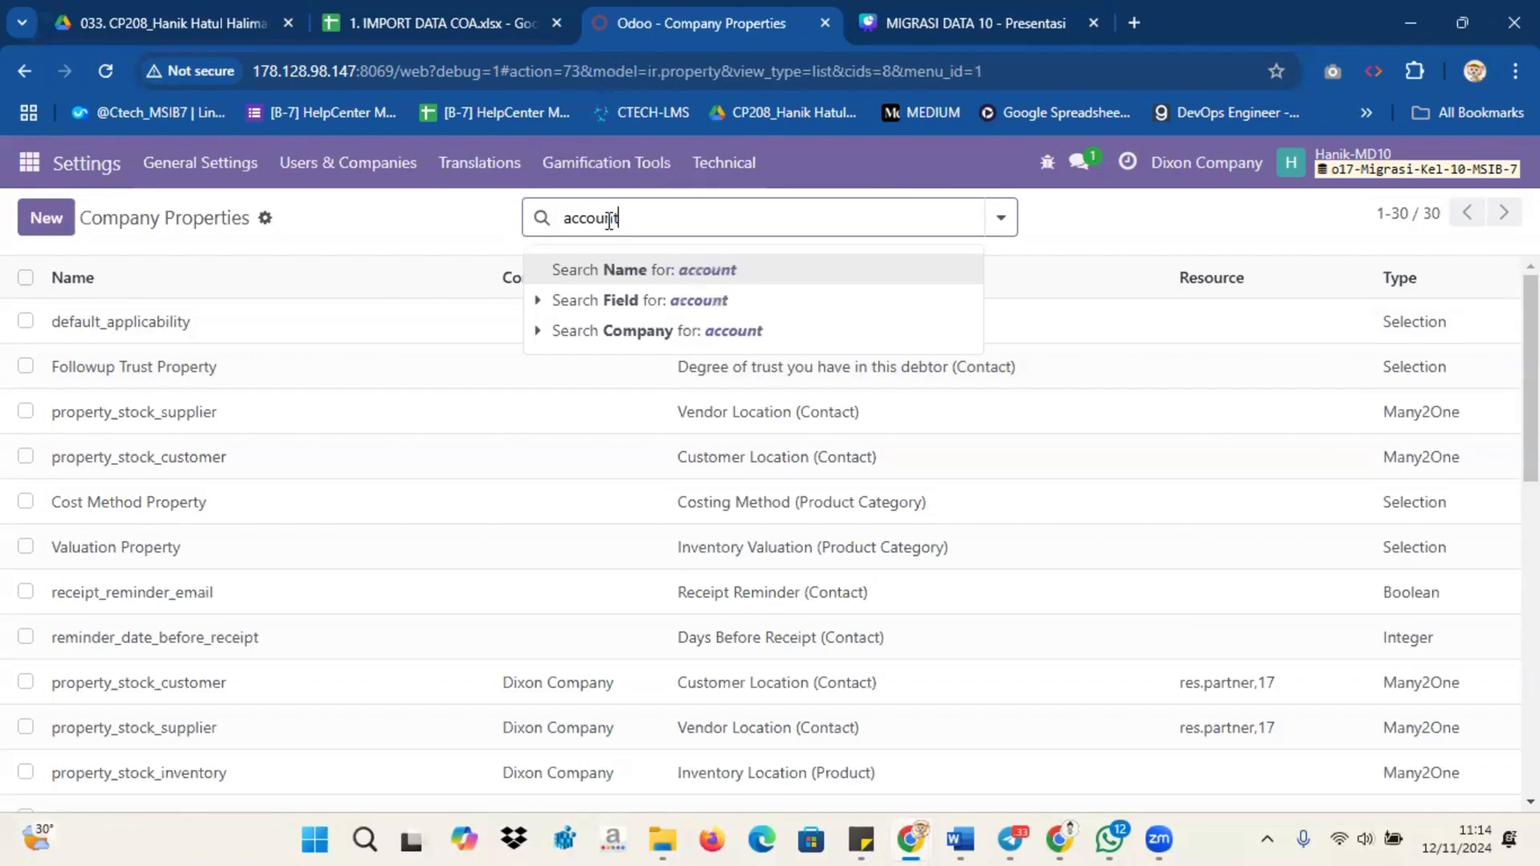
{"action": "key", "text": "Return"}
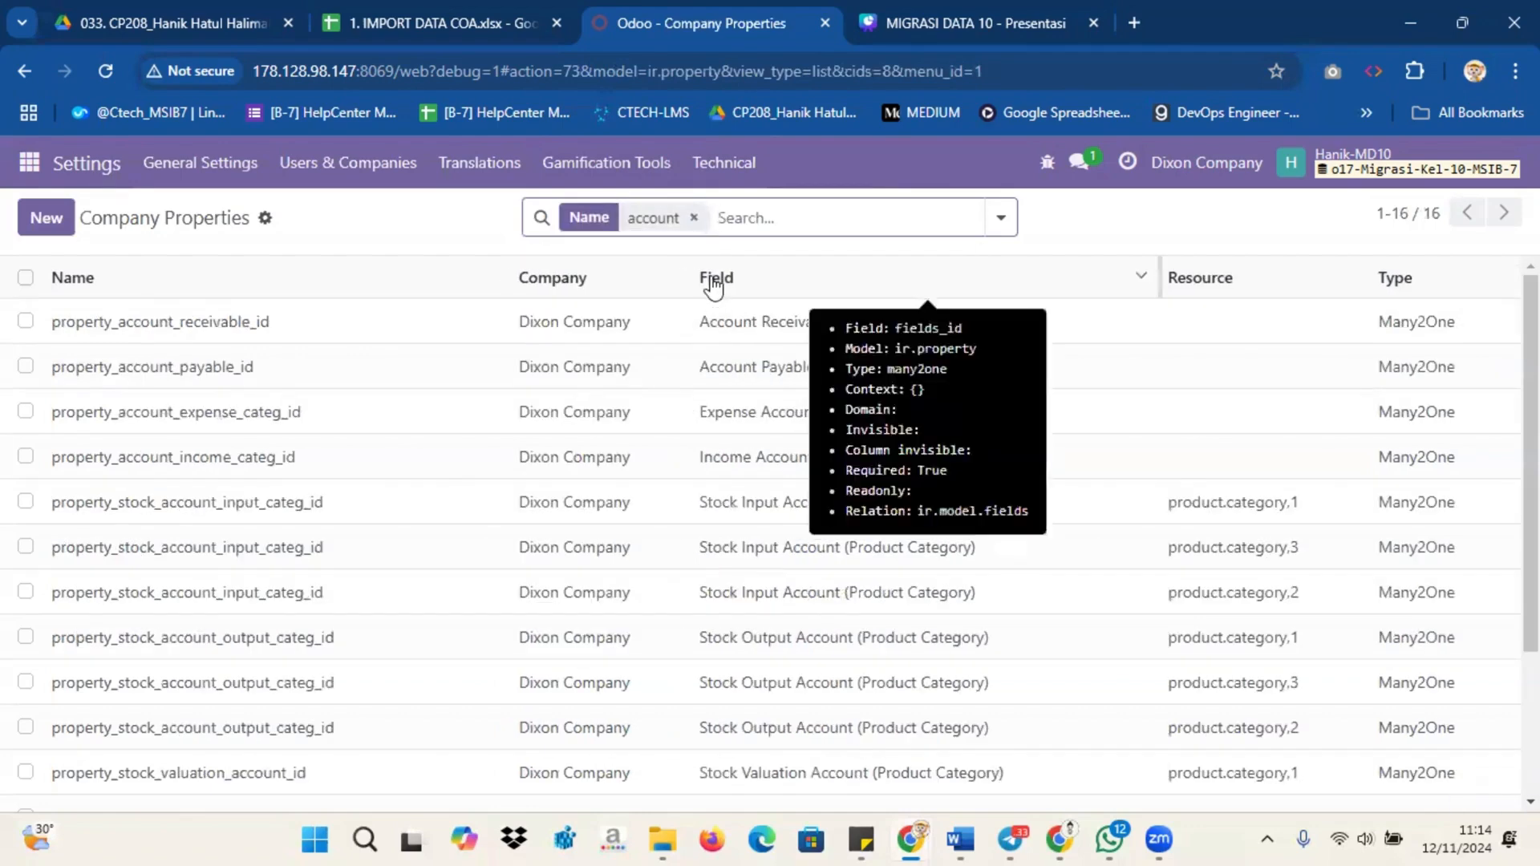
Step: Duplicate the Odoo browser tab and return to the Company Properties list
{"action": "right_click", "coordinate": [699, 21]}
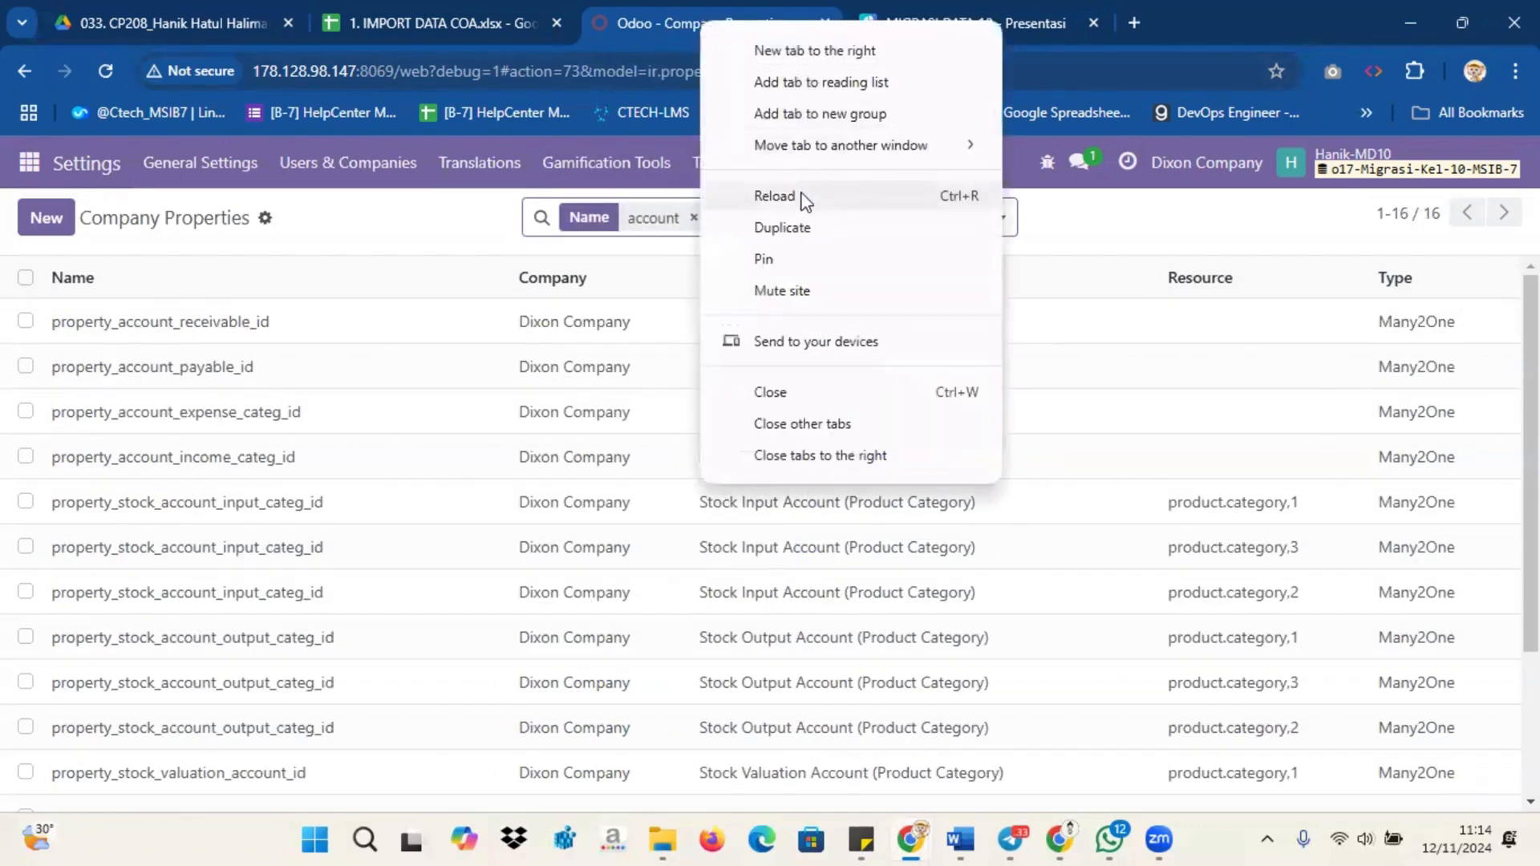
{"action": "left_click", "coordinate": [808, 229]}
{"action": "left_click", "coordinate": [692, 10]}
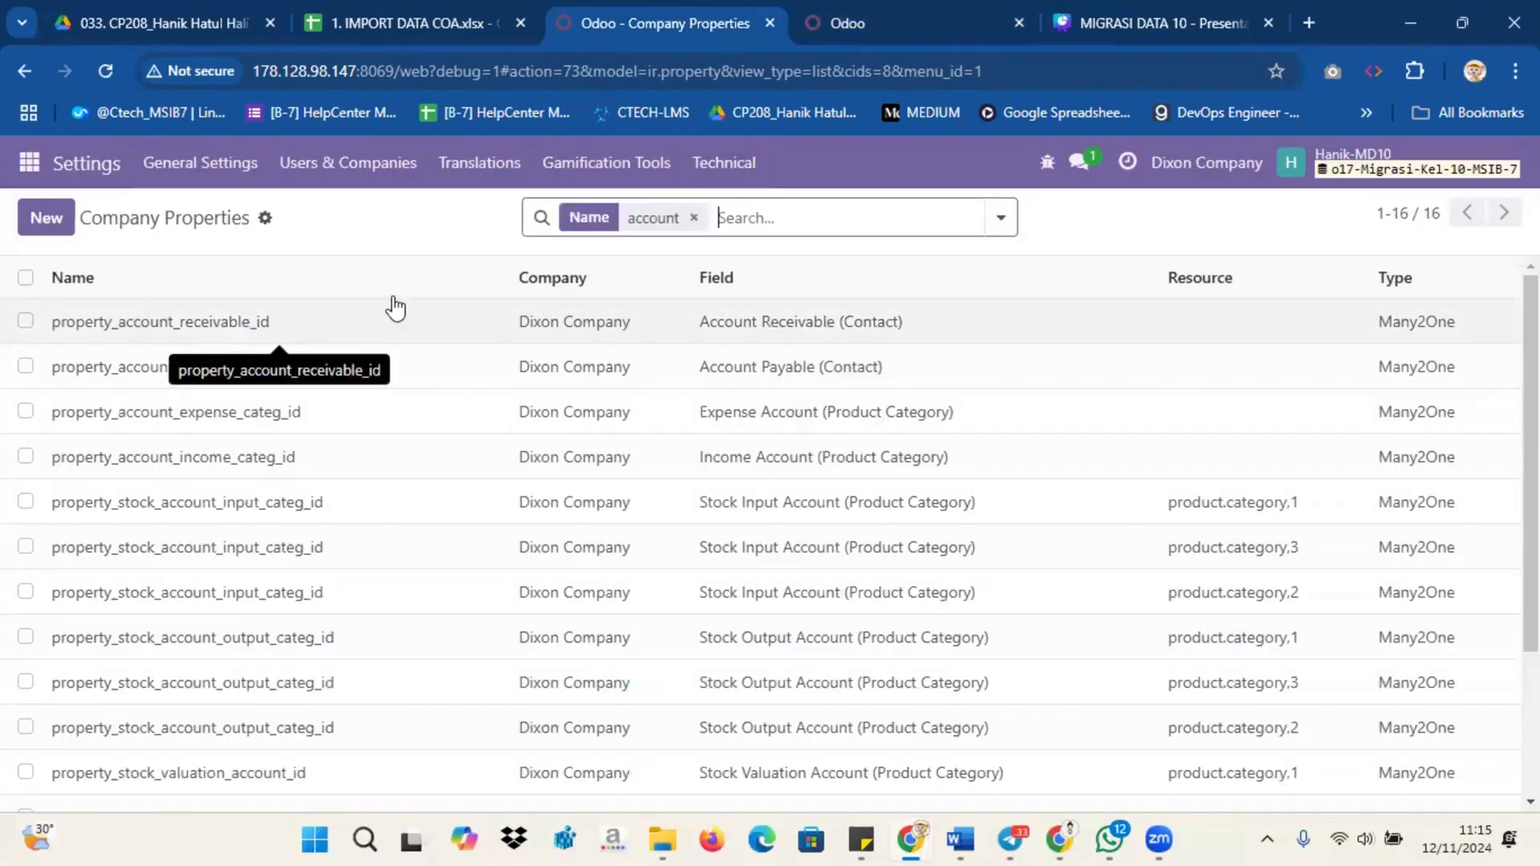
Step: Open property_account_receivable_id and page forward to the Stock Input Account (Product Category) record
{"action": "left_click", "coordinate": [1083, 325]}
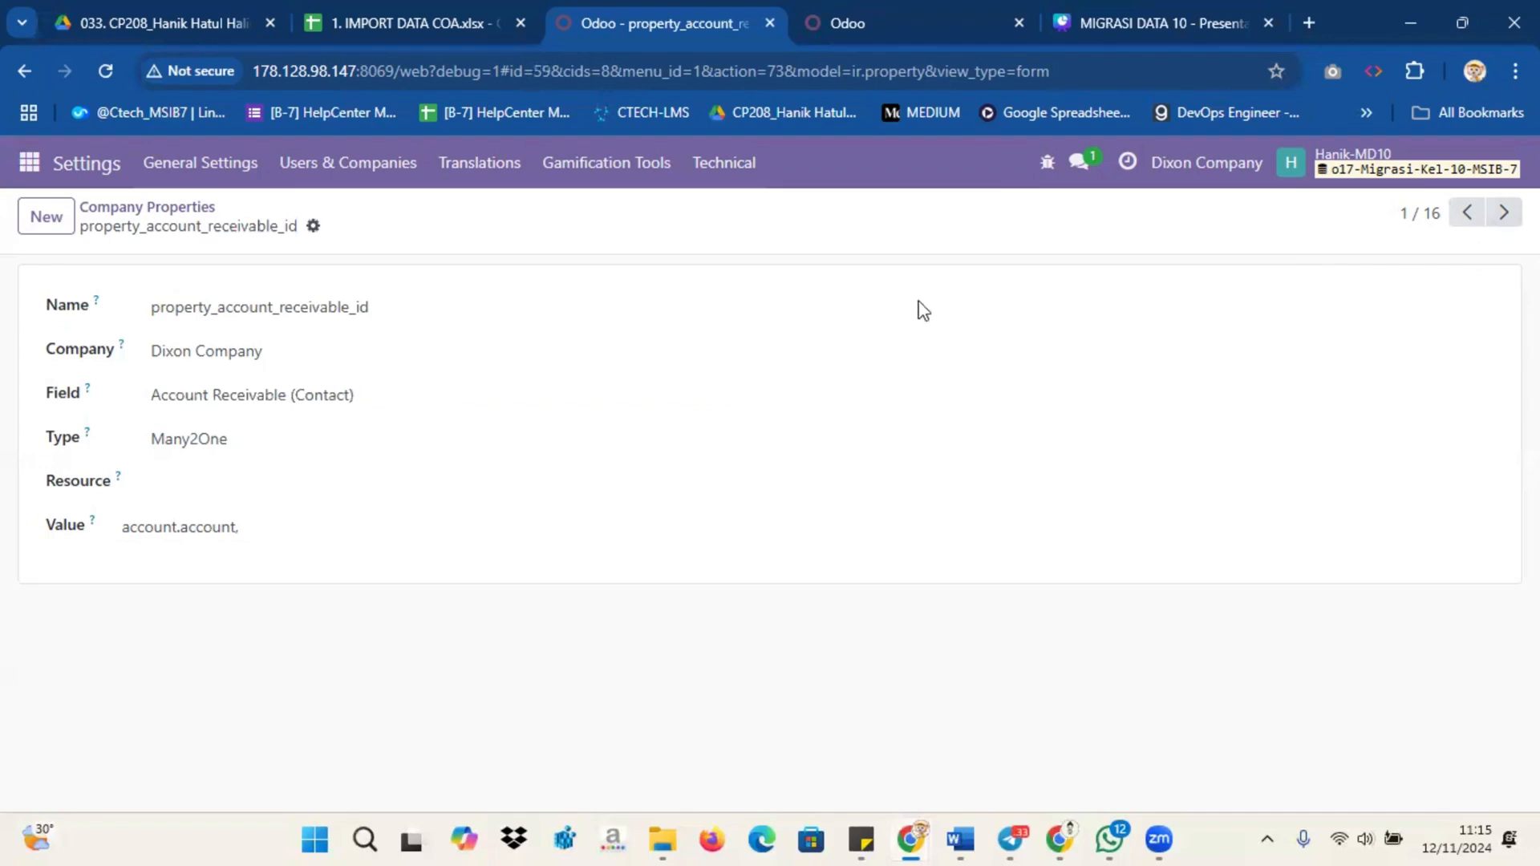
{"action": "left_click", "coordinate": [1503, 214]}
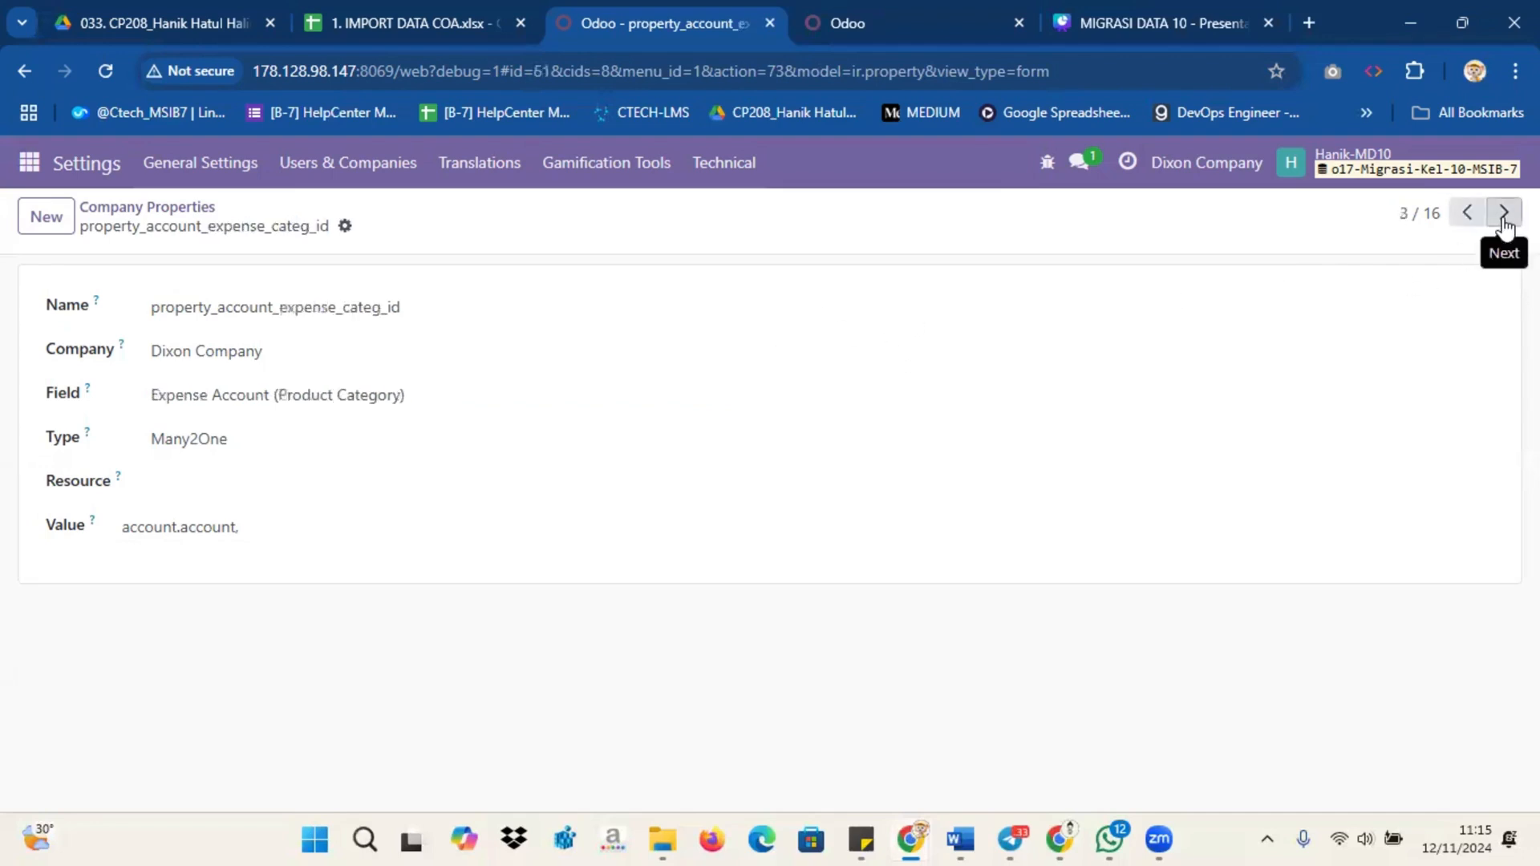
{"action": "left_click", "coordinate": [1503, 213]}
{"action": "left_click", "coordinate": [1504, 213]}
{"action": "left_click", "coordinate": [1503, 213]}
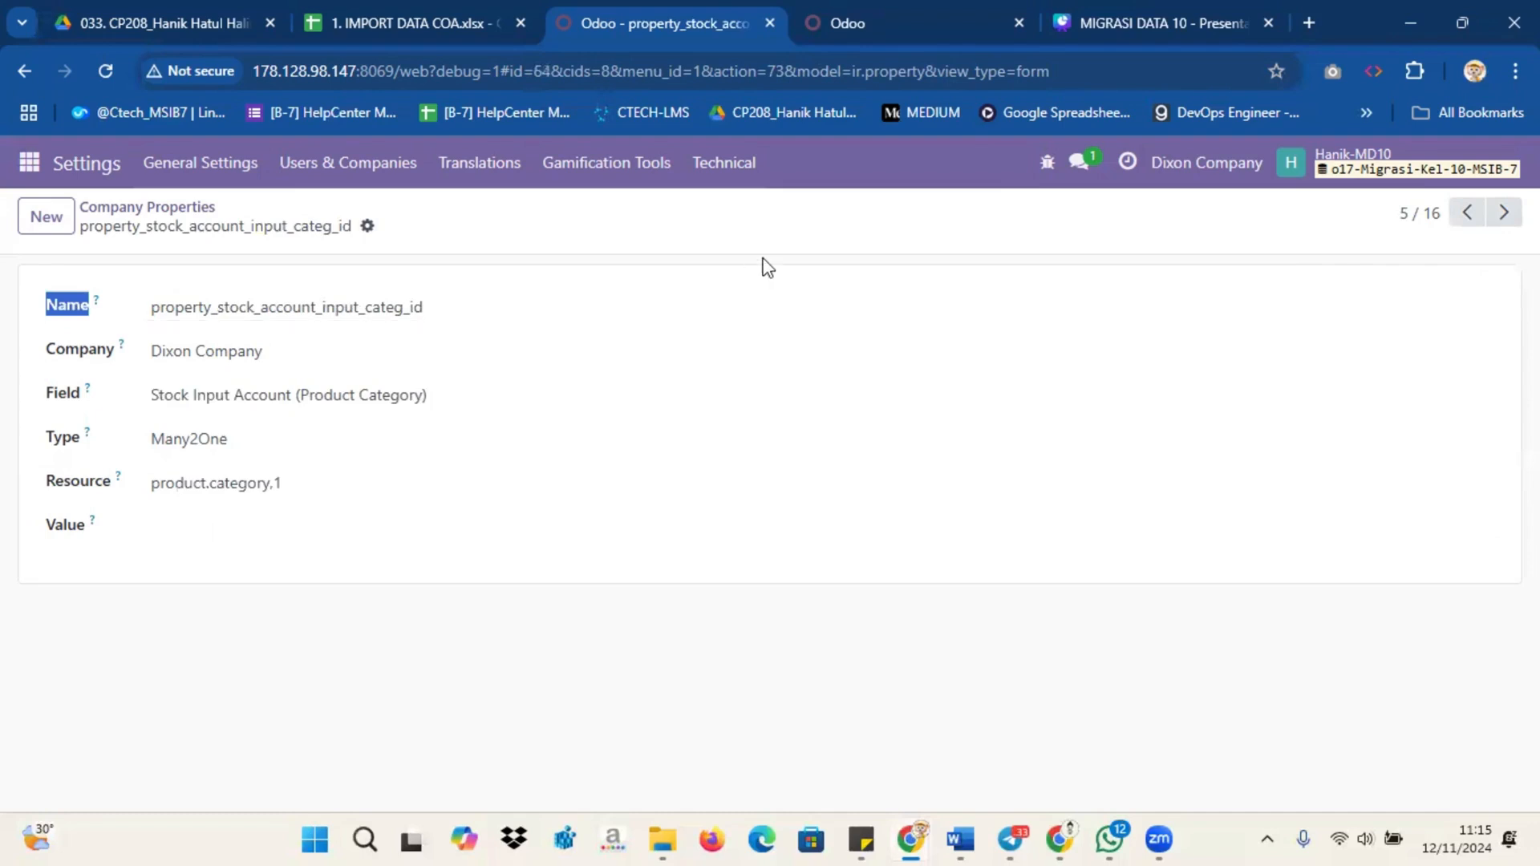
{"action": "left_click", "coordinate": [29, 162]}
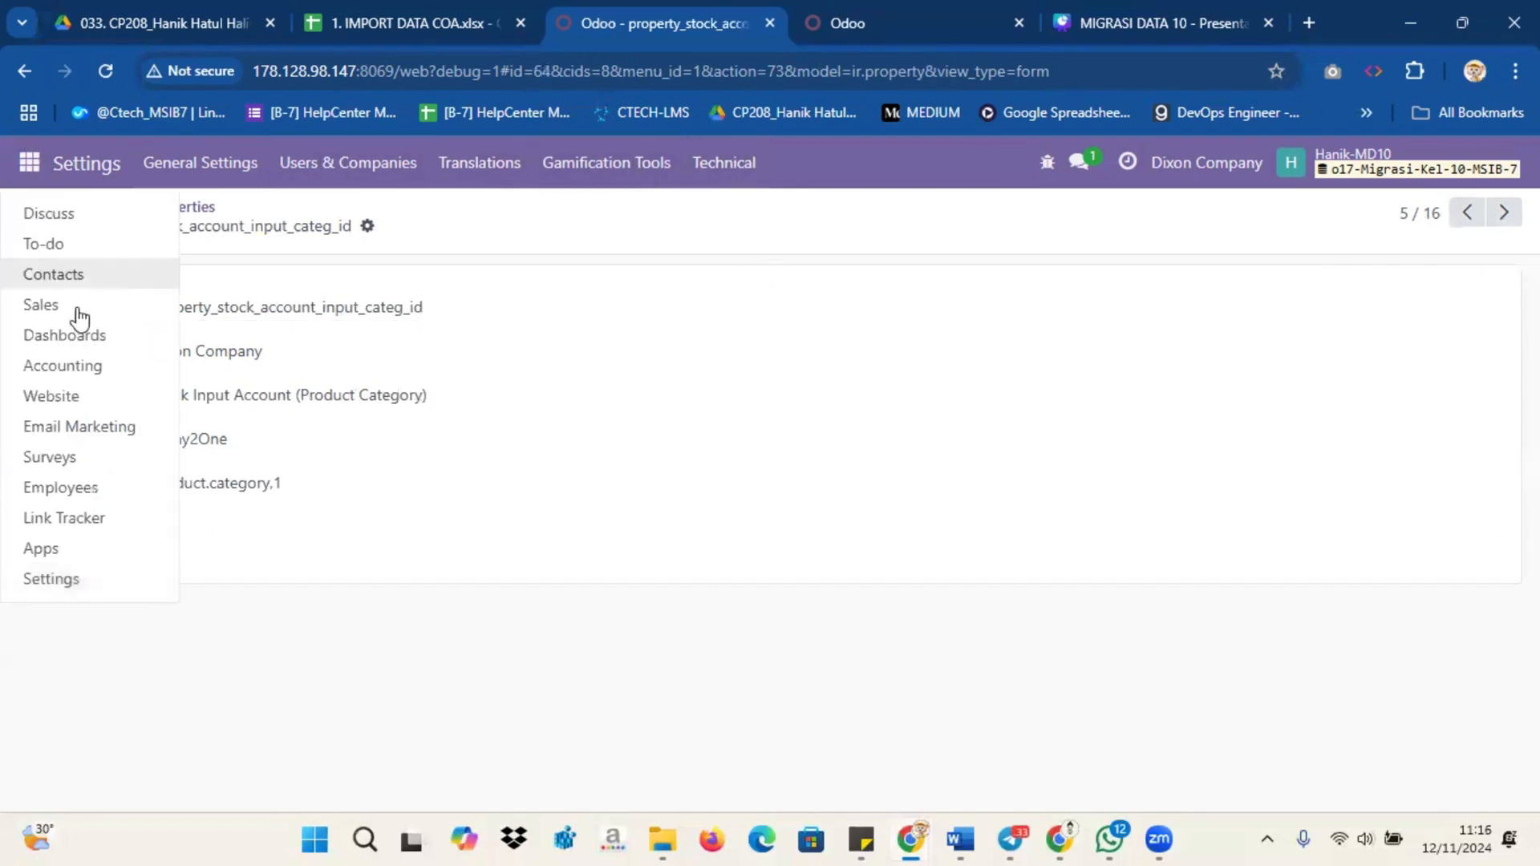
Step: Review the 12 existing taxes under Accounting > Configuration > Taxes
{"action": "left_click", "coordinate": [91, 365]}
{"action": "left_click", "coordinate": [768, 169]}
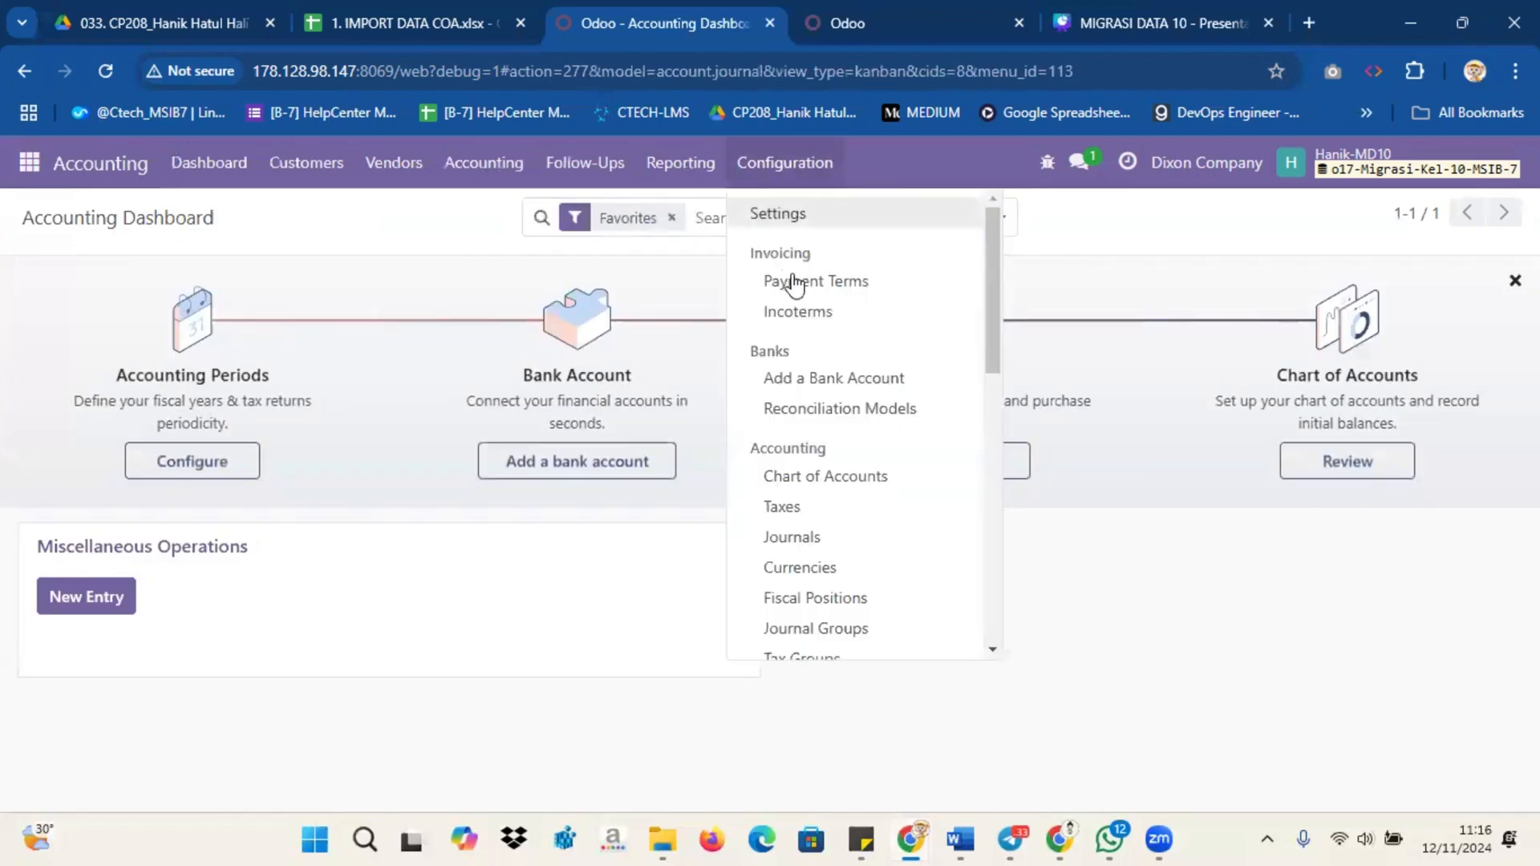
{"action": "scroll", "coordinate": [770, 241], "scroll_direction": "down", "scroll_amount": 3}
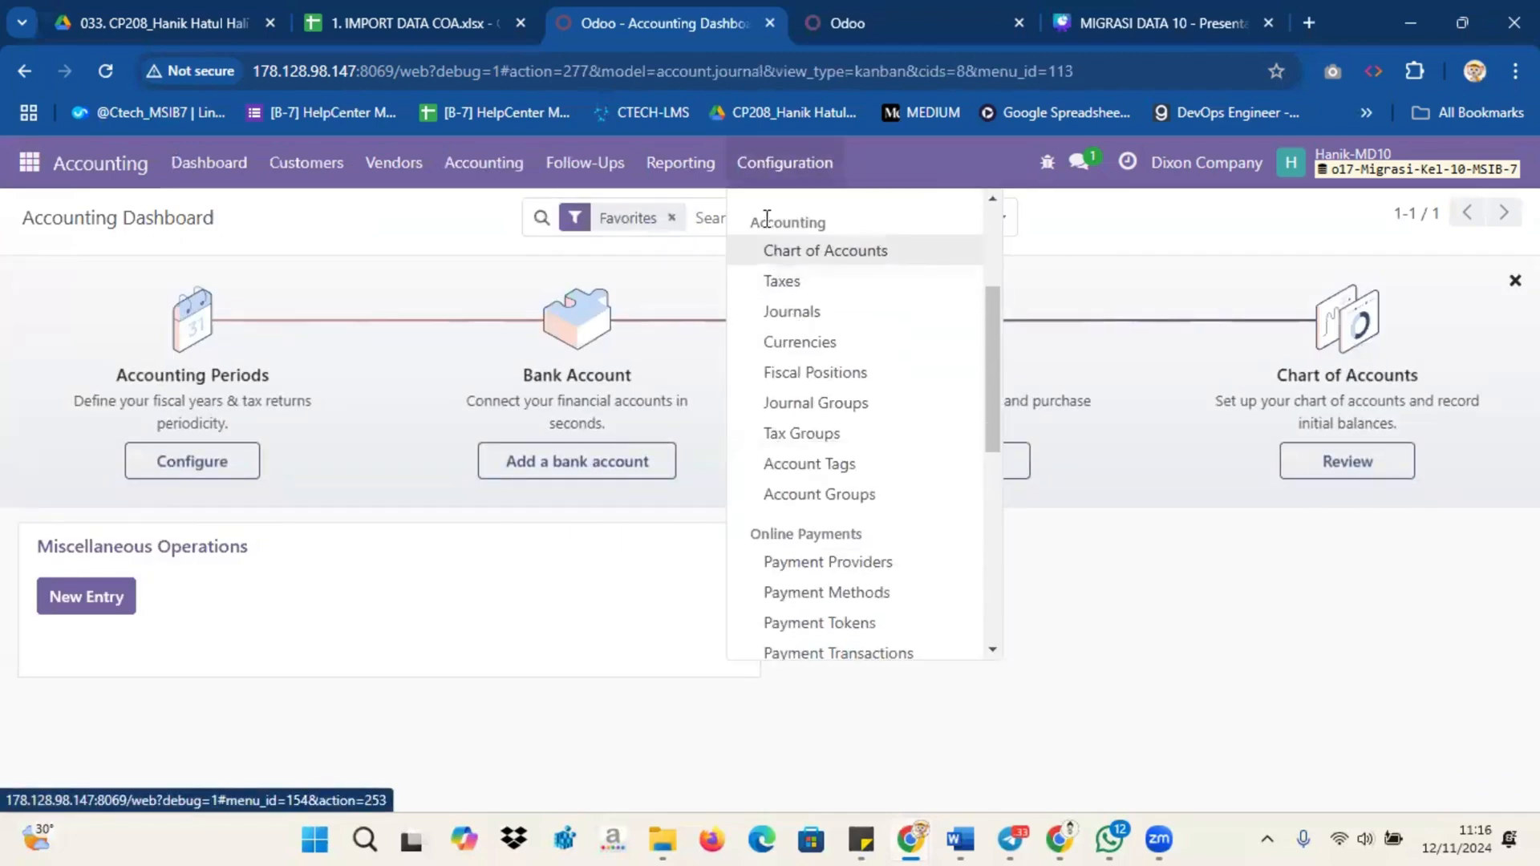
{"action": "left_click", "coordinate": [773, 284]}
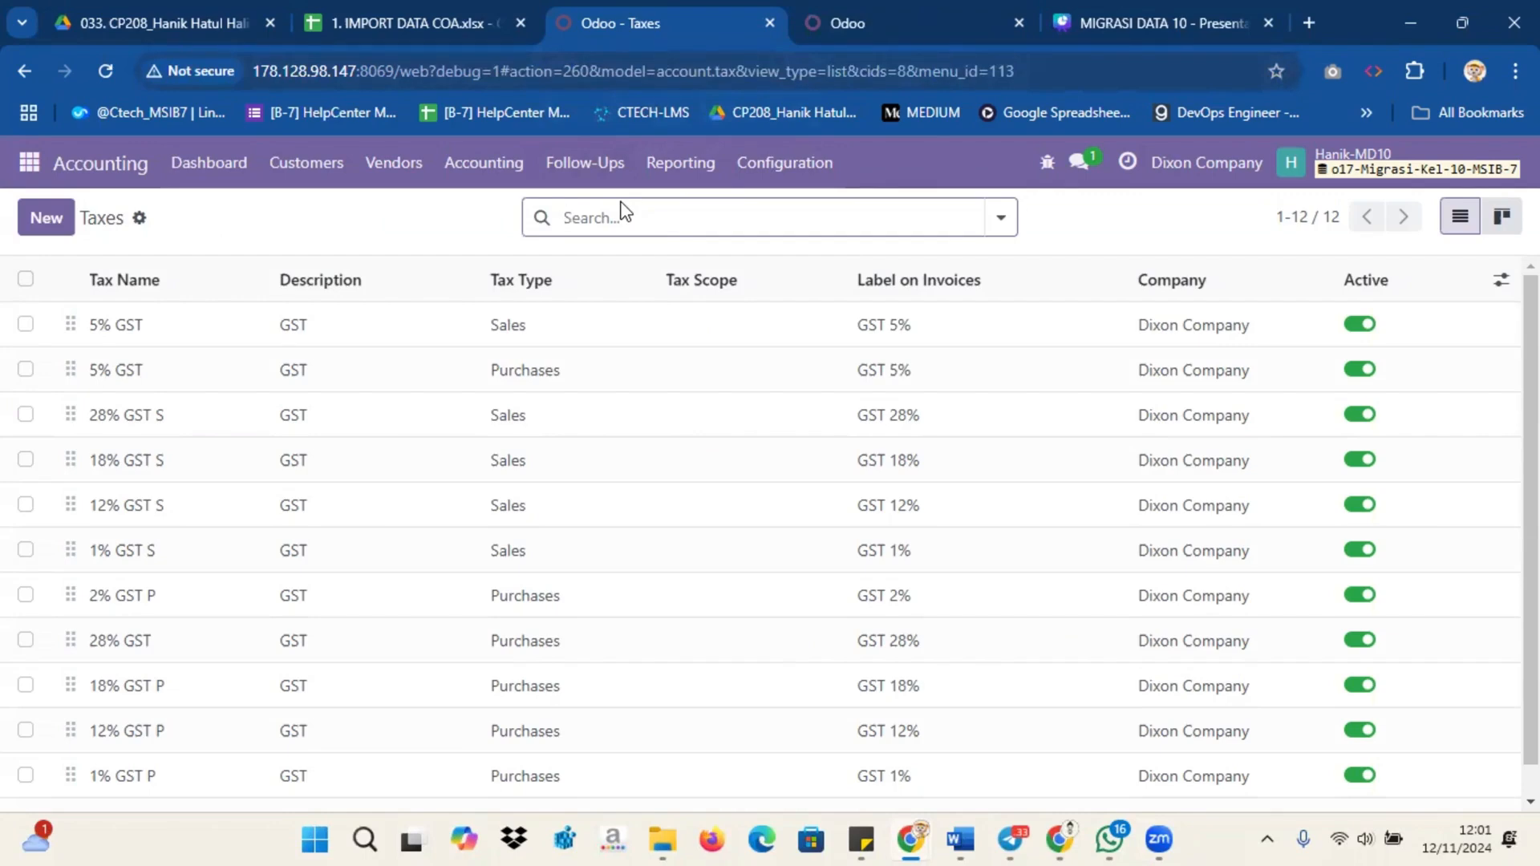
Step: Check the 4 default journals, then close the Journals tab to return to Chart of Accounts
{"action": "left_click", "coordinate": [784, 162]}
{"action": "scroll", "coordinate": [826, 344], "scroll_direction": "down", "scroll_amount": 3}
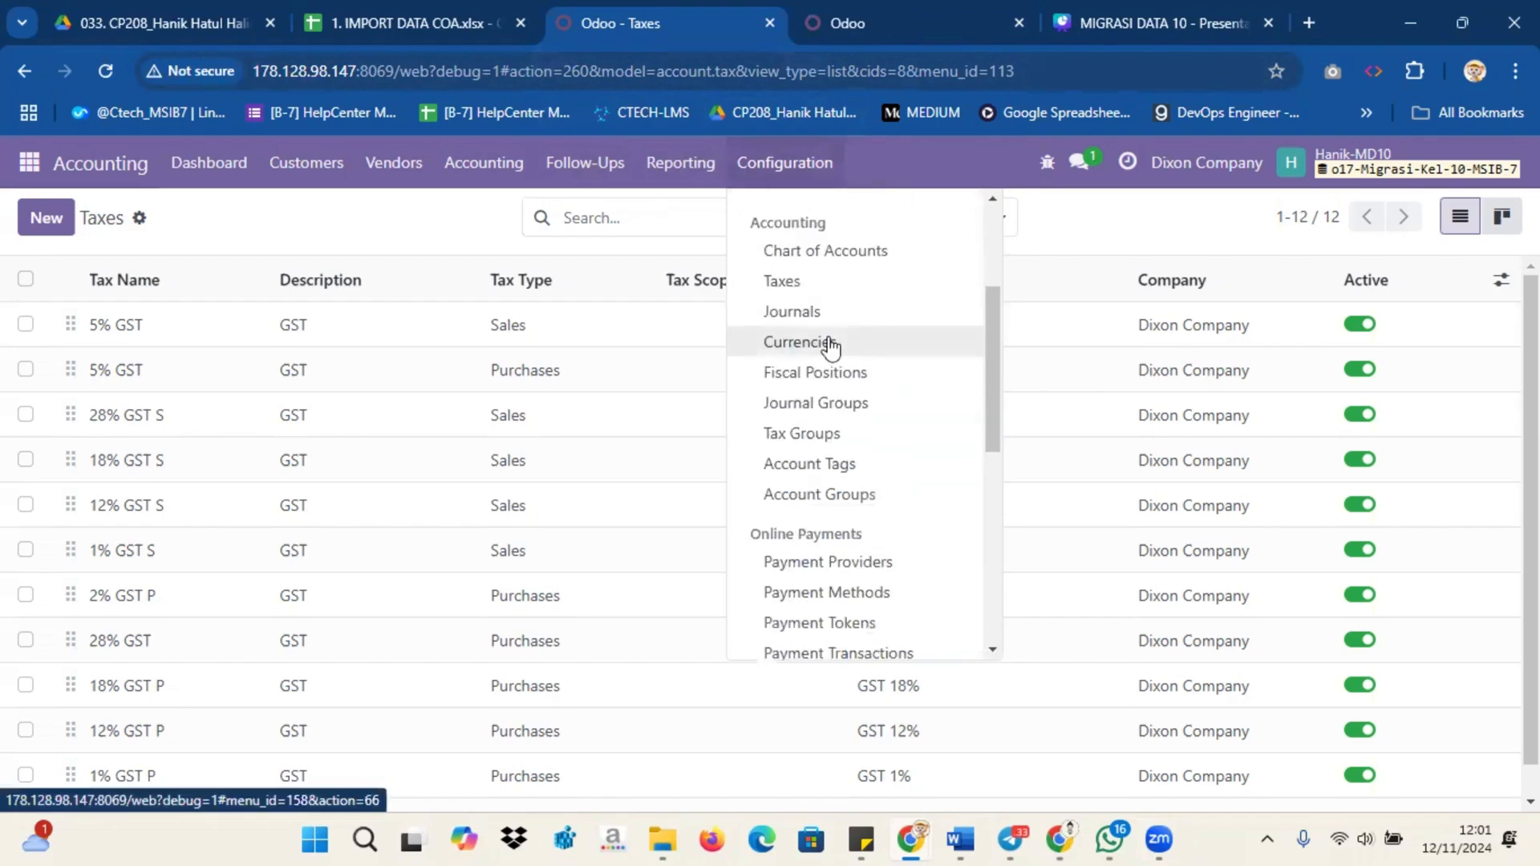
{"action": "scroll", "coordinate": [829, 345], "scroll_direction": "up", "scroll_amount": 1}
{"action": "left_click", "coordinate": [826, 343]}
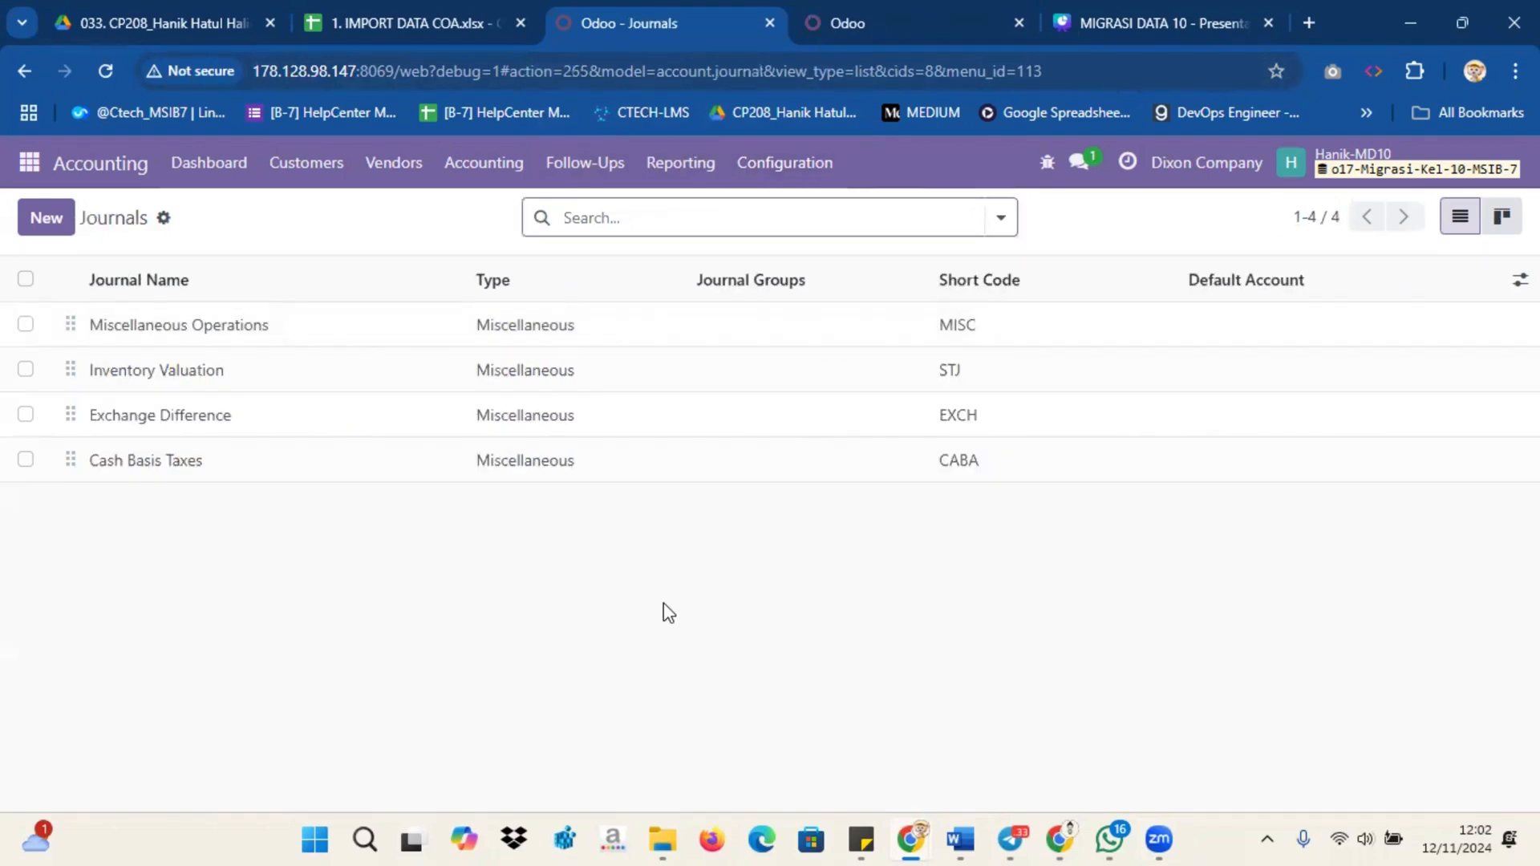
{"action": "left_click", "coordinate": [769, 22]}
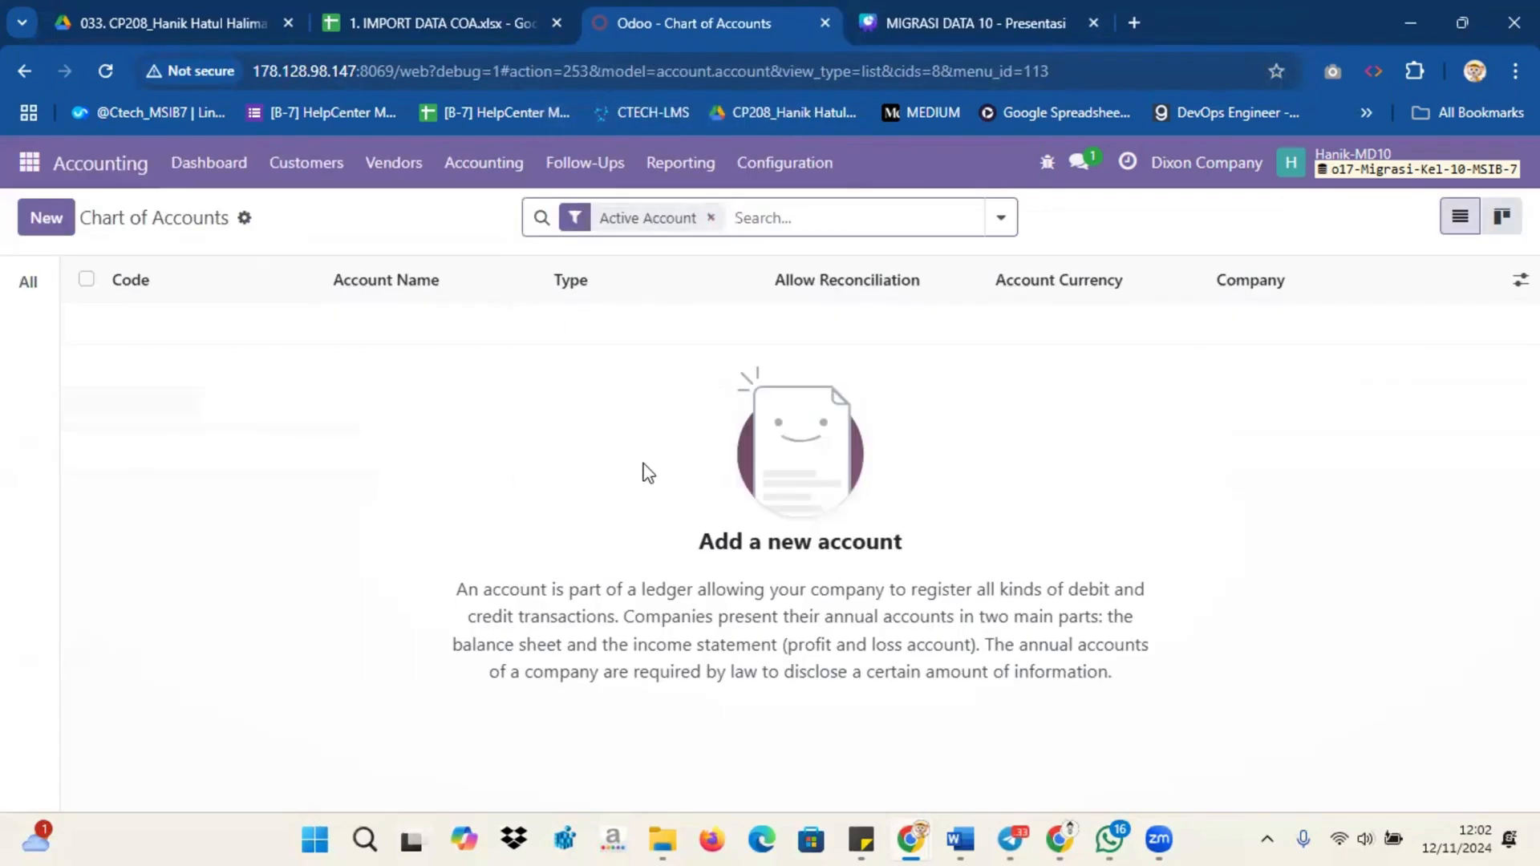
Step: Clear the Active Account filter and compare with the COA sheet's code, name, type and reconcile columns
{"action": "left_click", "coordinate": [710, 218]}
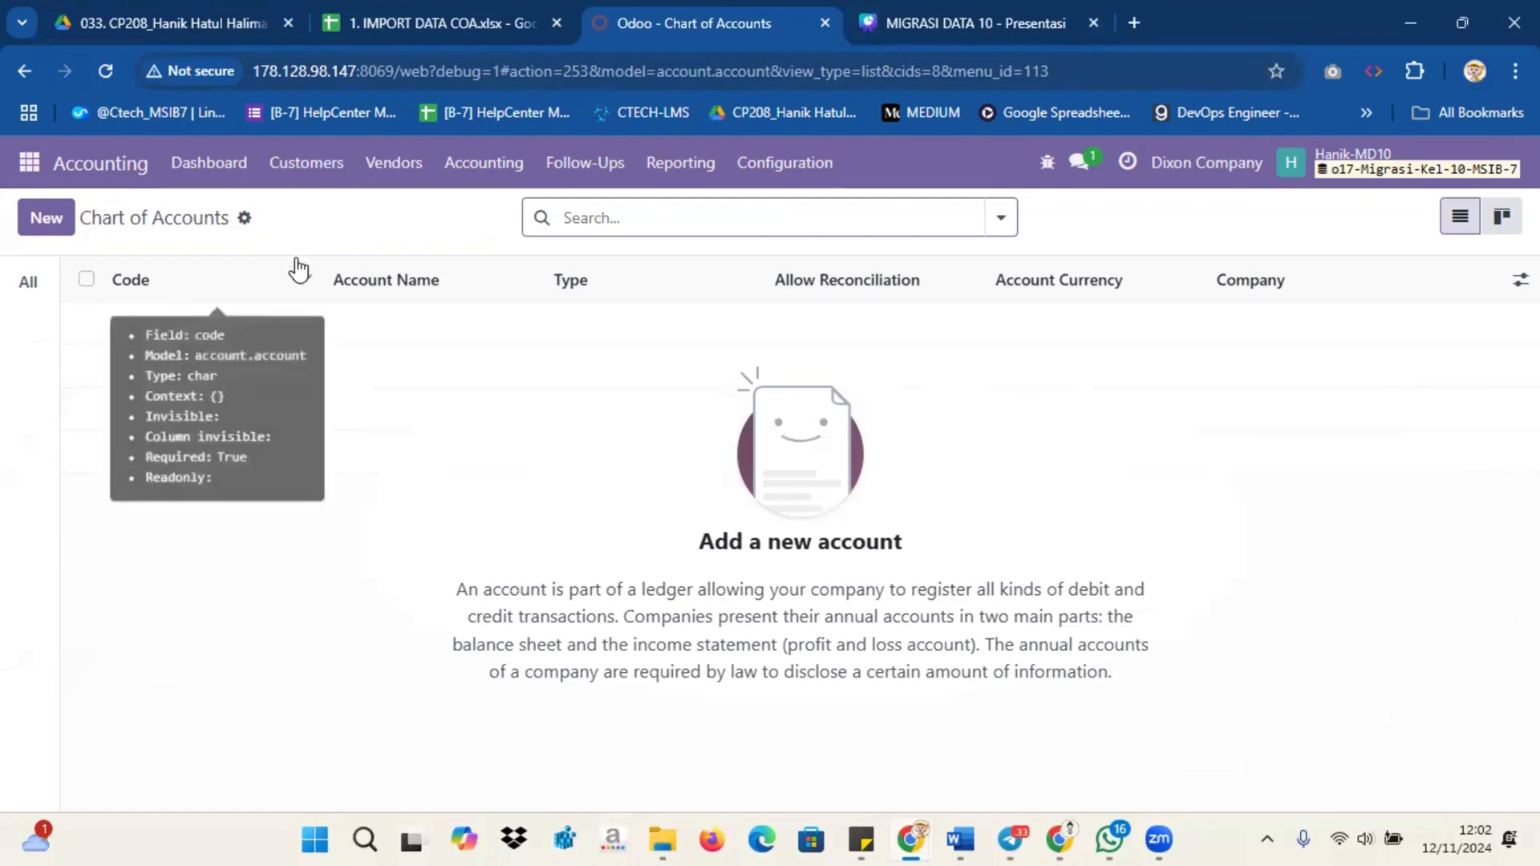
{"action": "key", "text": "ctrl+shift+Tab"}
{"action": "scroll", "coordinate": [393, 401], "scroll_direction": "up", "scroll_amount": 15}
{"action": "scroll", "coordinate": [395, 401], "scroll_direction": "up", "scroll_amount": 5}
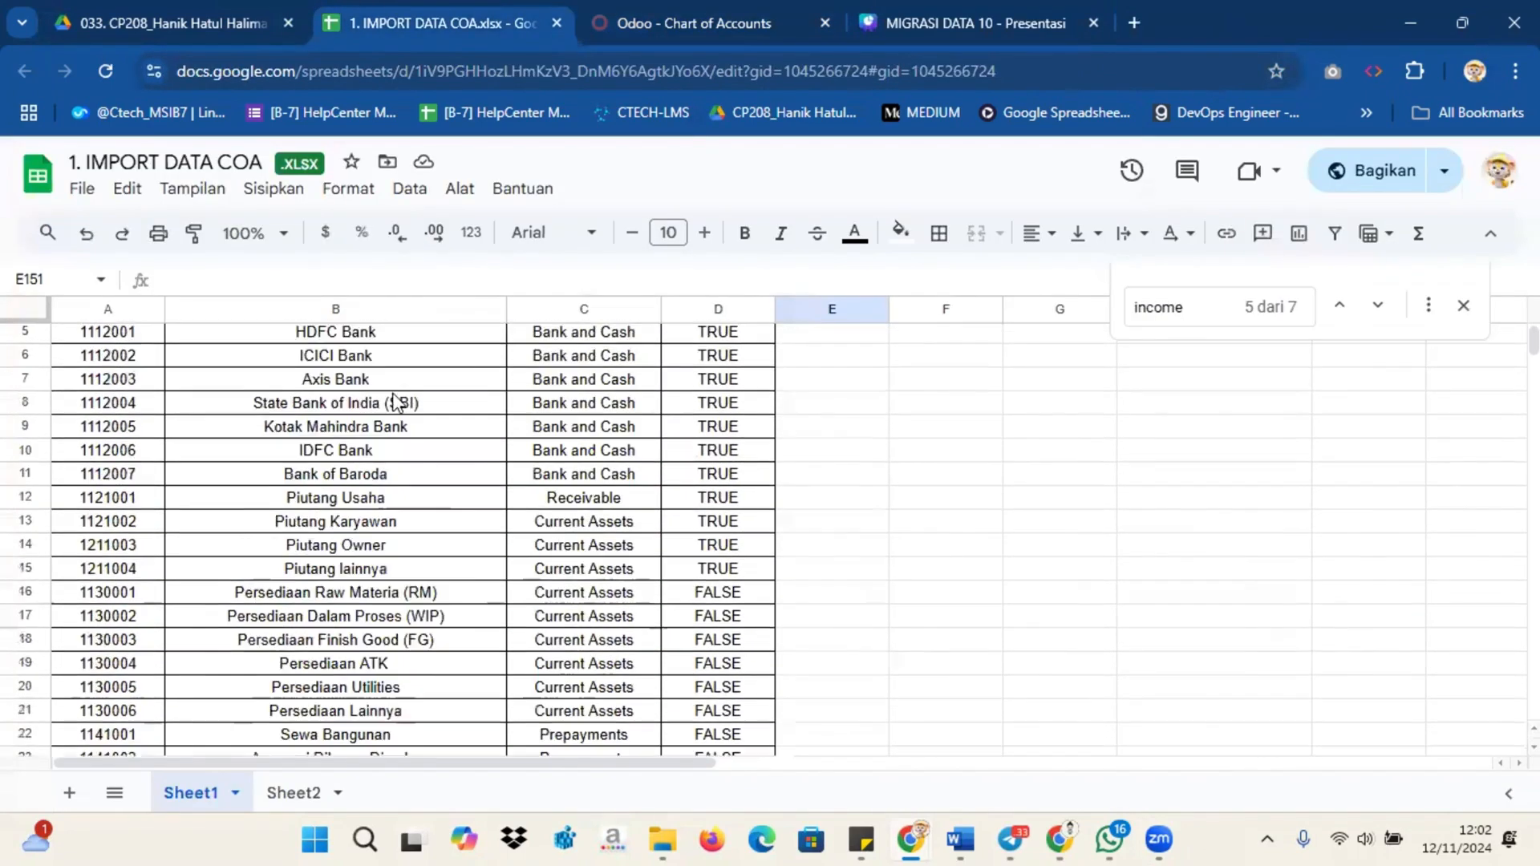
{"action": "scroll", "coordinate": [395, 401], "scroll_direction": "down", "scroll_amount": 2}
{"action": "scroll", "coordinate": [331, 377], "scroll_direction": "up", "scroll_amount": 2}
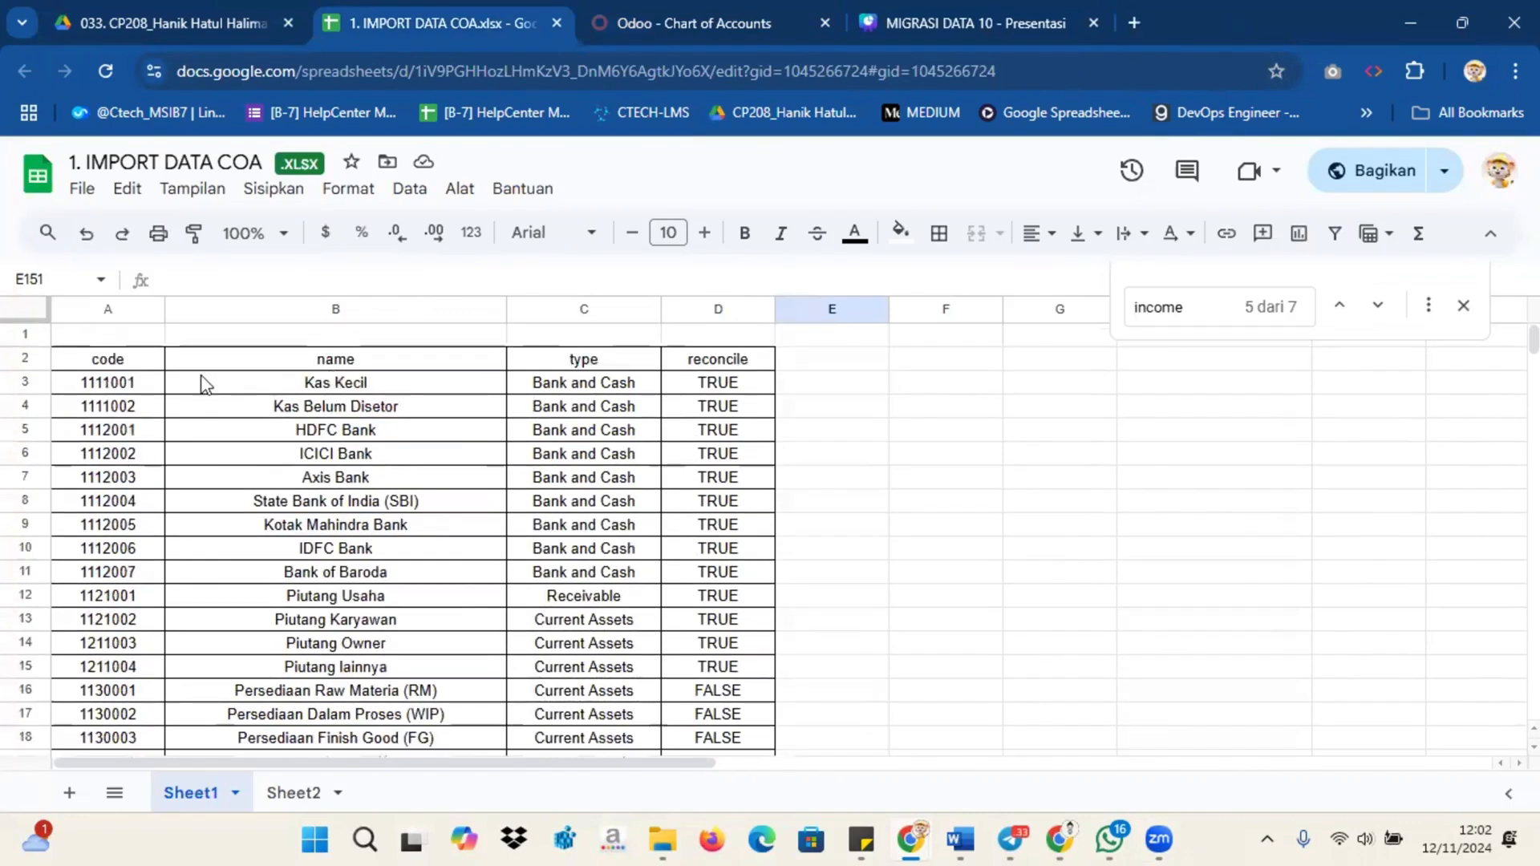
{"action": "left_click", "coordinate": [642, 24]}
Step: Import '1. IMPORT DATA COA' from Downloads > Migrasi Data, test it, and load 148 accounts
{"action": "left_click", "coordinate": [244, 219]}
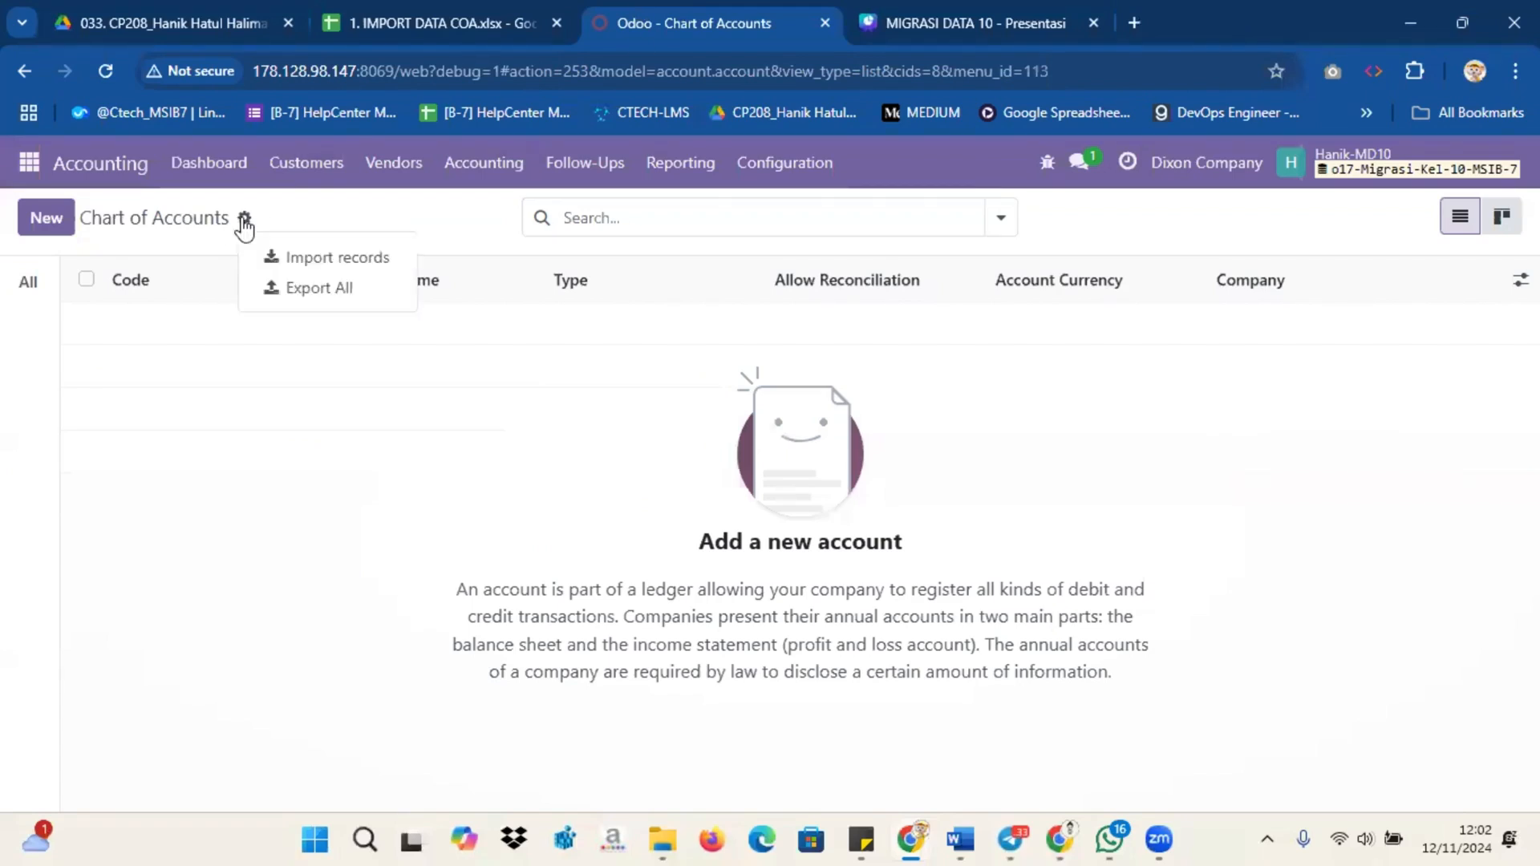
{"action": "left_click", "coordinate": [292, 259]}
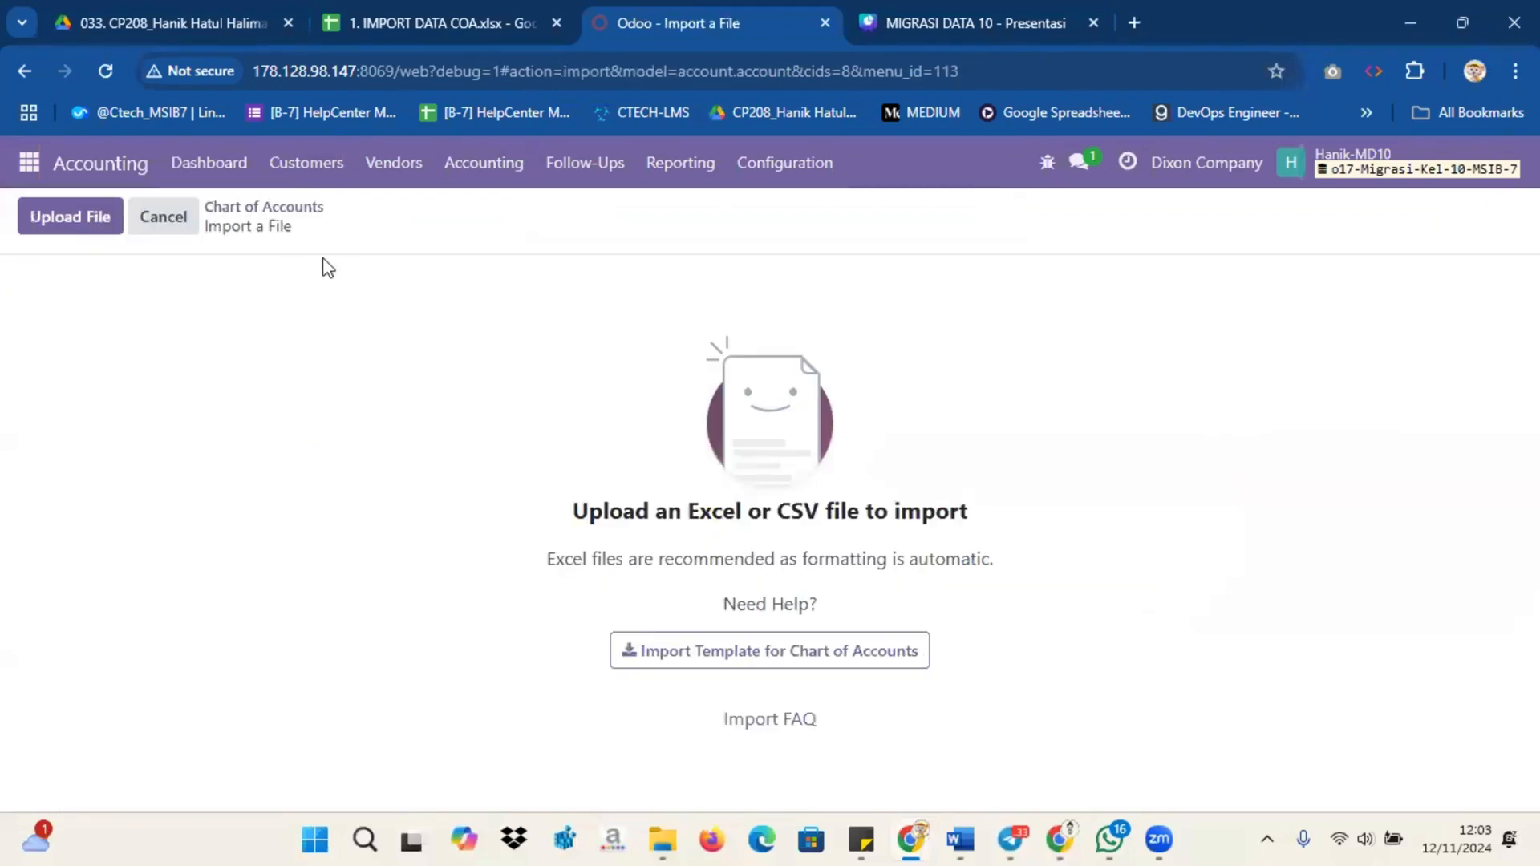
{"action": "left_click", "coordinate": [104, 218]}
{"action": "left_click", "coordinate": [103, 221]}
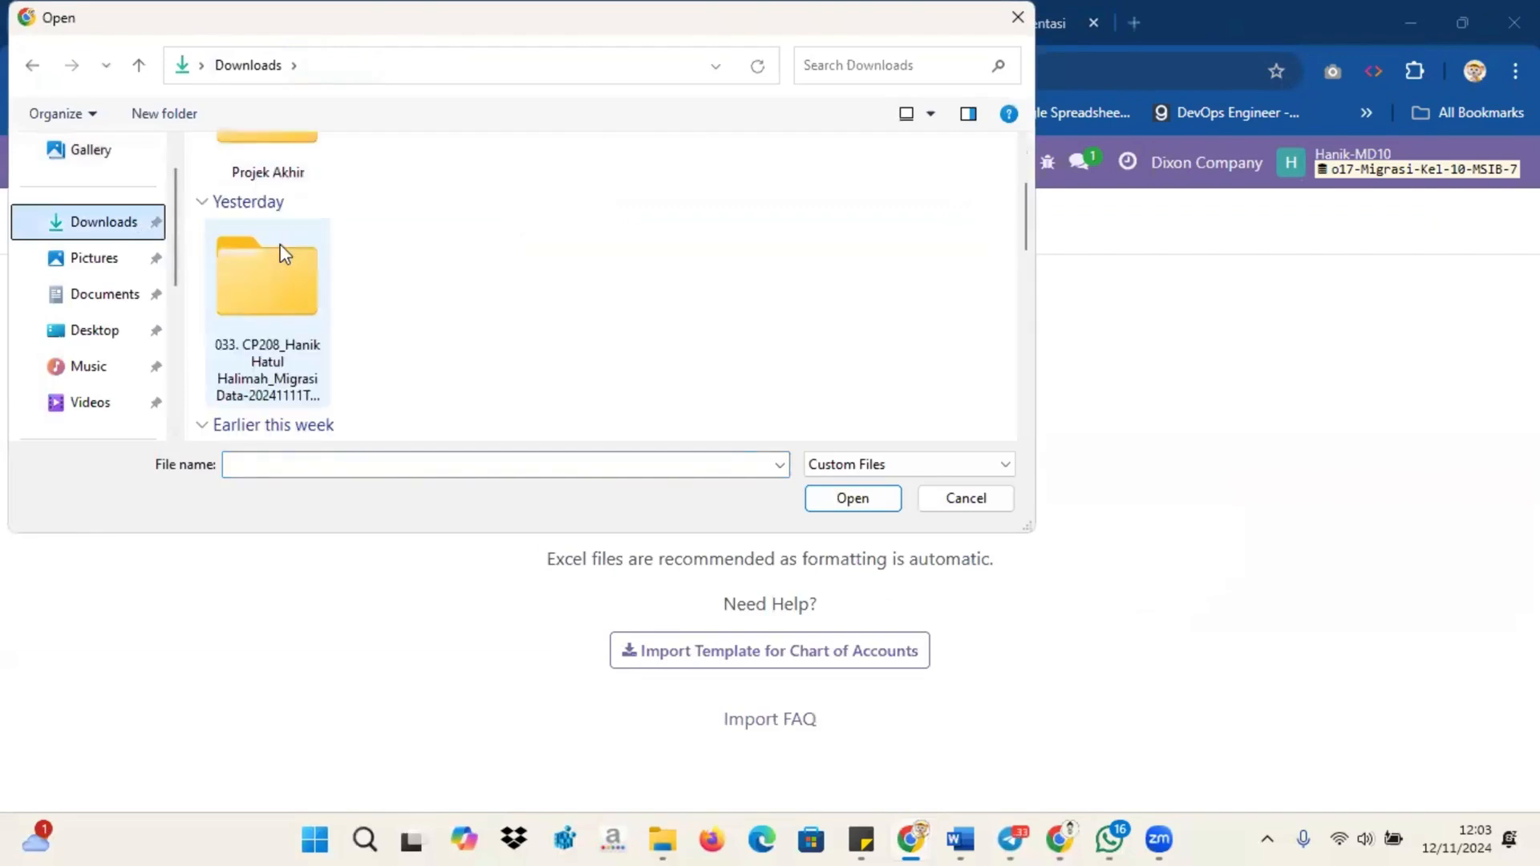
{"action": "double_click", "coordinate": [280, 244]}
{"action": "left_click", "coordinate": [298, 215]}
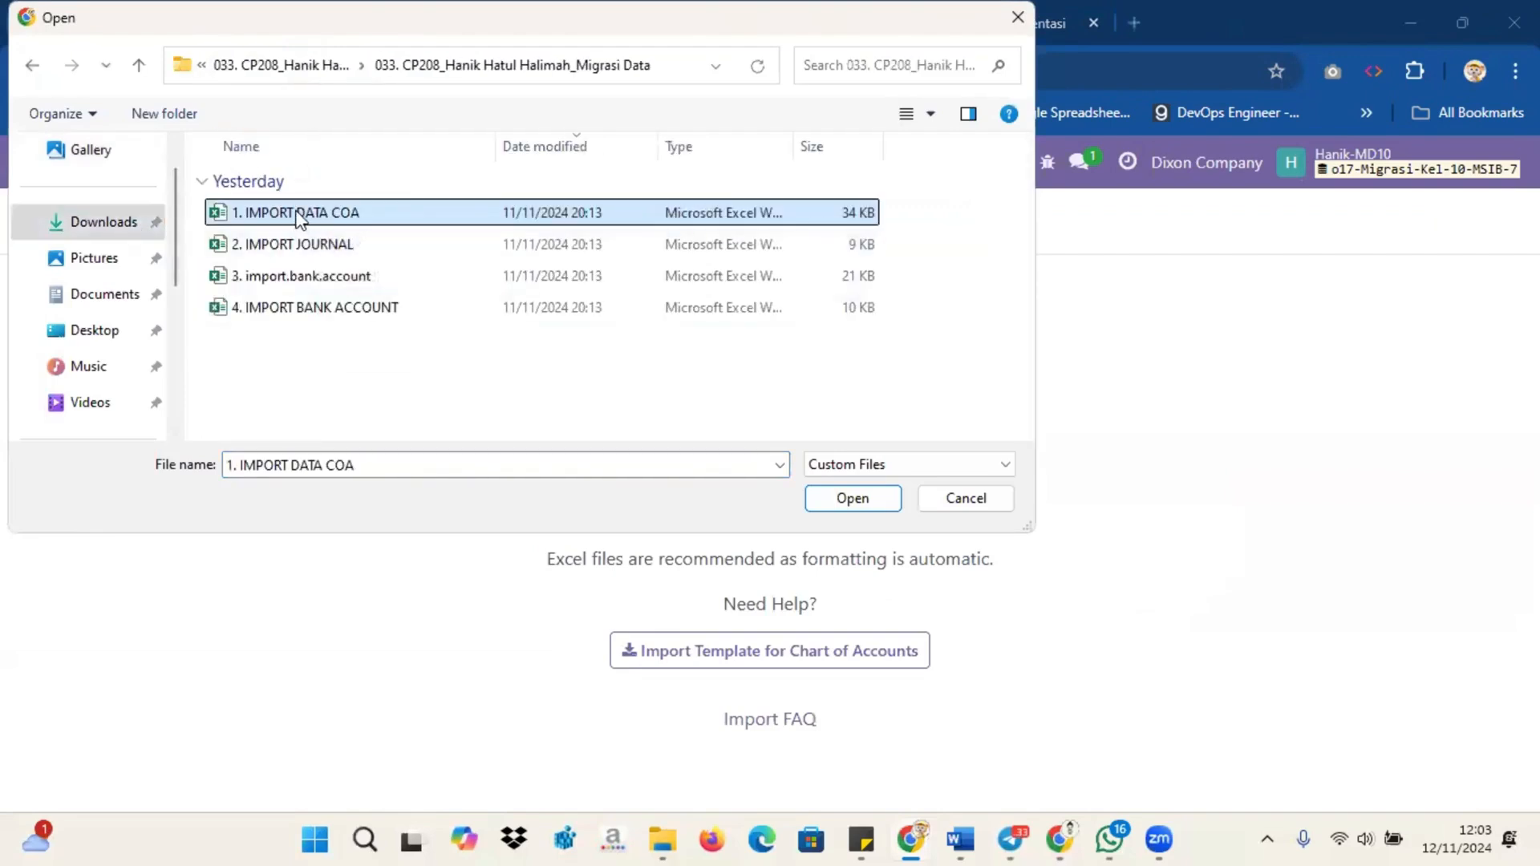
{"action": "left_click", "coordinate": [844, 507]}
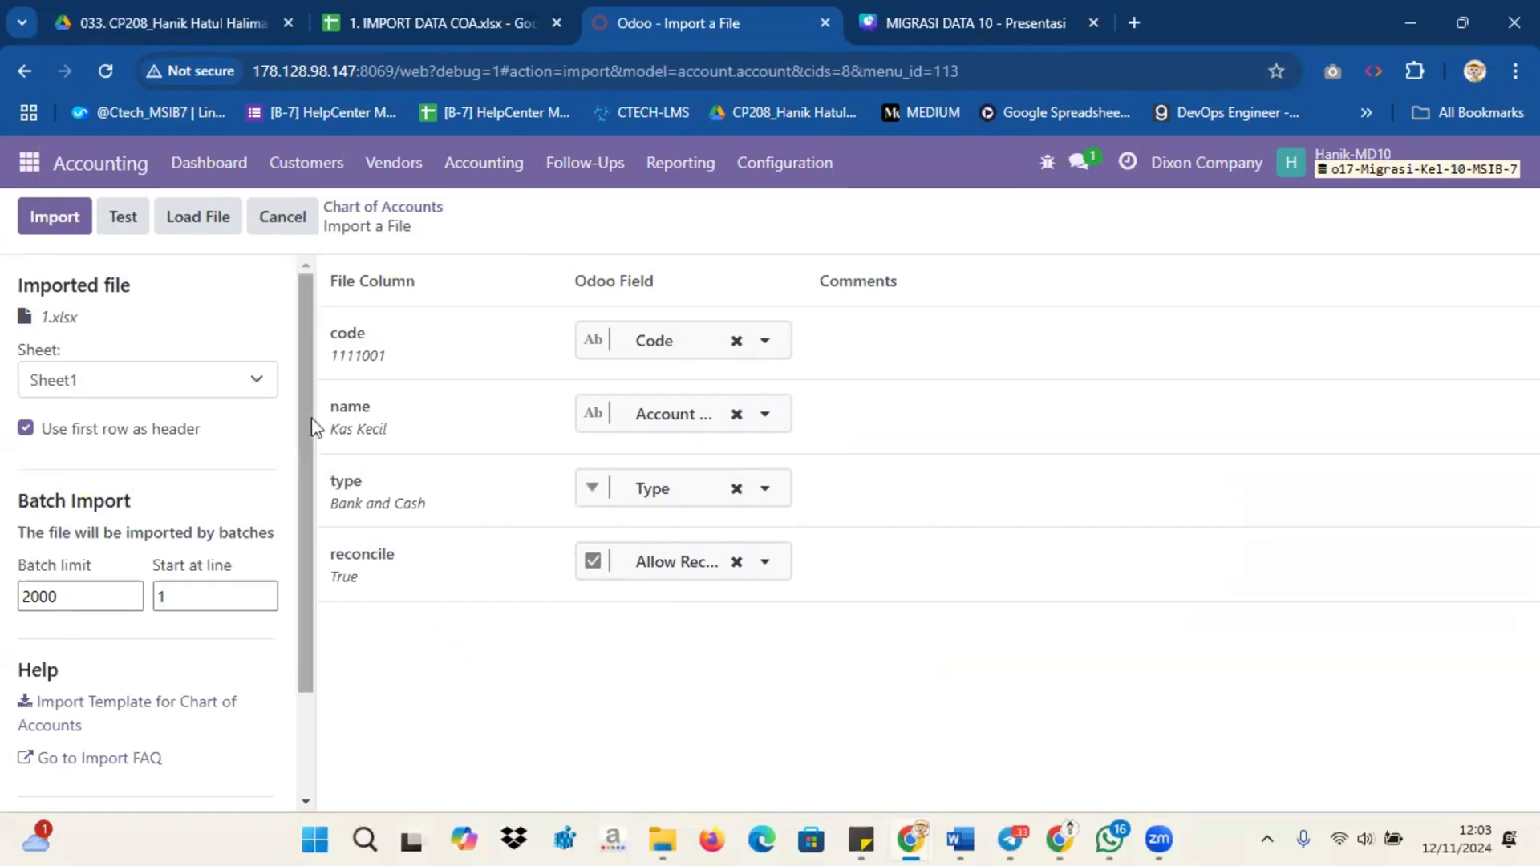
{"action": "left_click", "coordinate": [125, 218]}
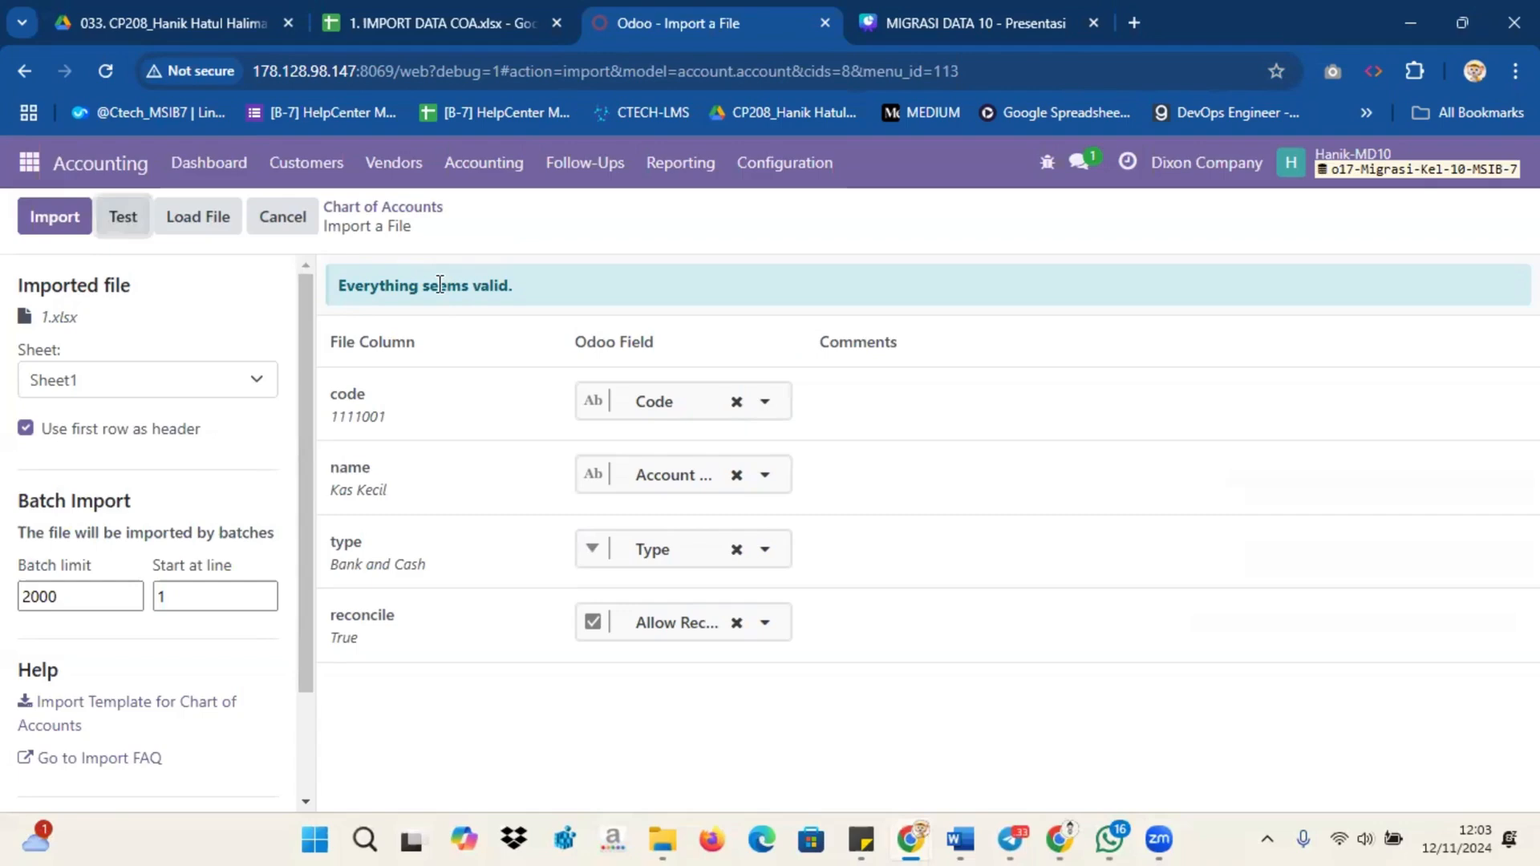
{"action": "left_click", "coordinate": [61, 228]}
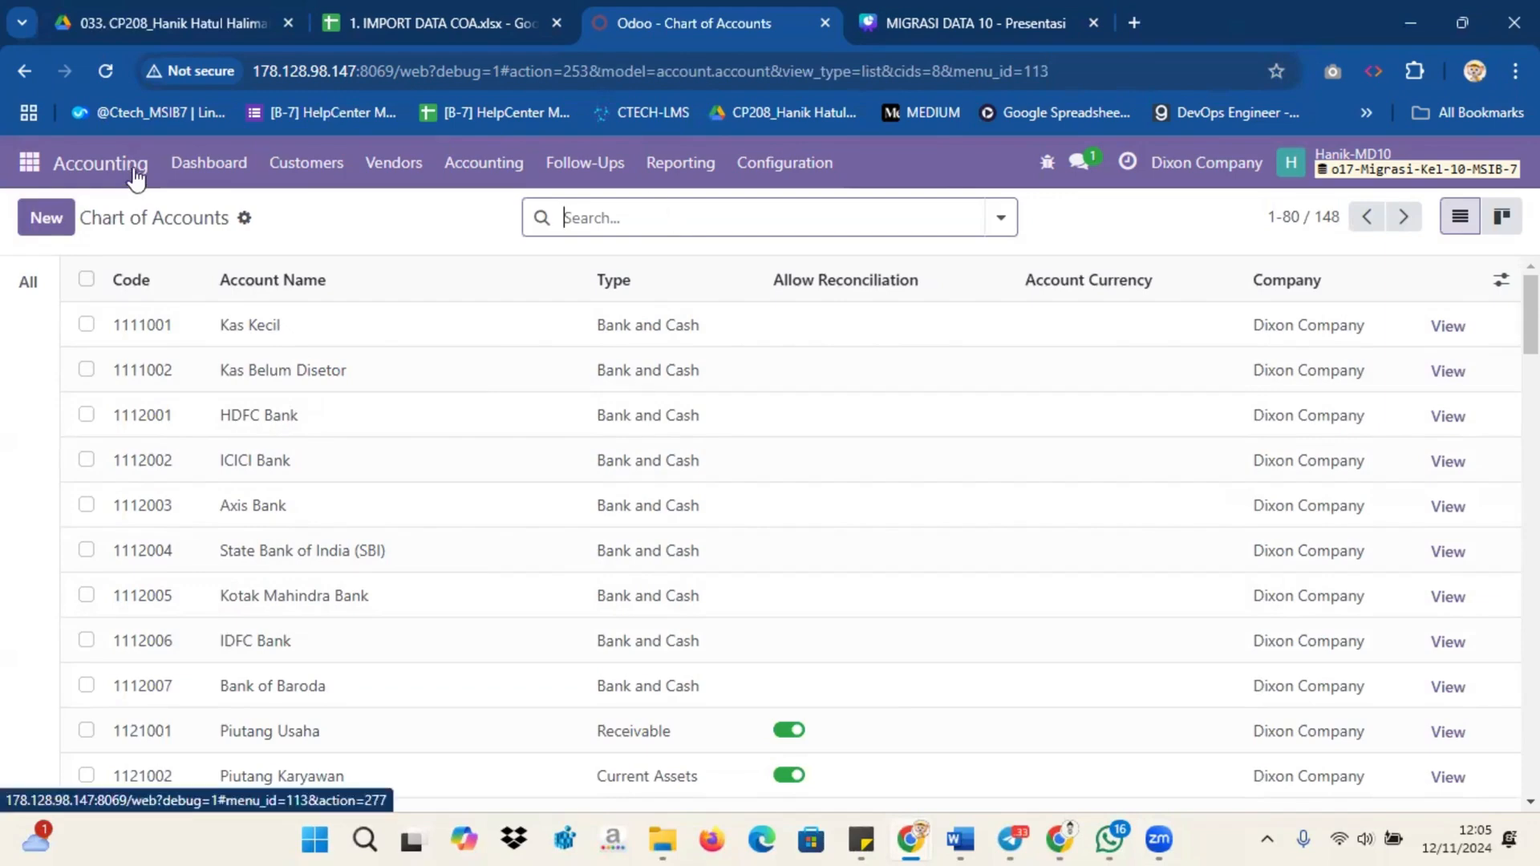
Step: Test and import '2. IMPORT JOURNAL' into Journals, adding 7 journals for 8 in total
{"action": "left_click", "coordinate": [815, 163]}
{"action": "left_click", "coordinate": [794, 537]}
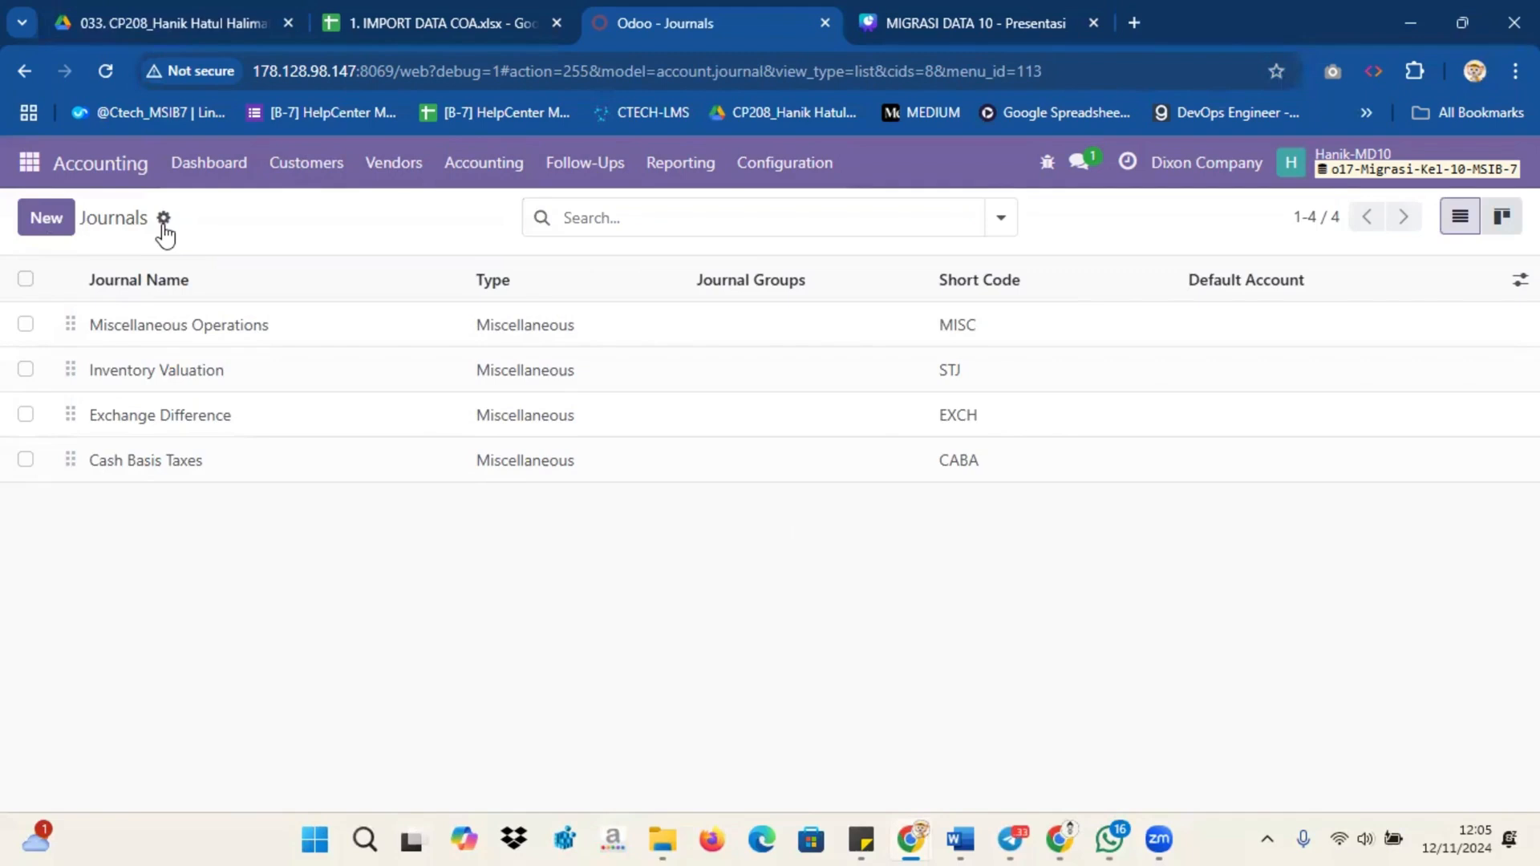
{"action": "left_click", "coordinate": [162, 218]}
{"action": "left_click", "coordinate": [226, 257]}
{"action": "left_click", "coordinate": [77, 228]}
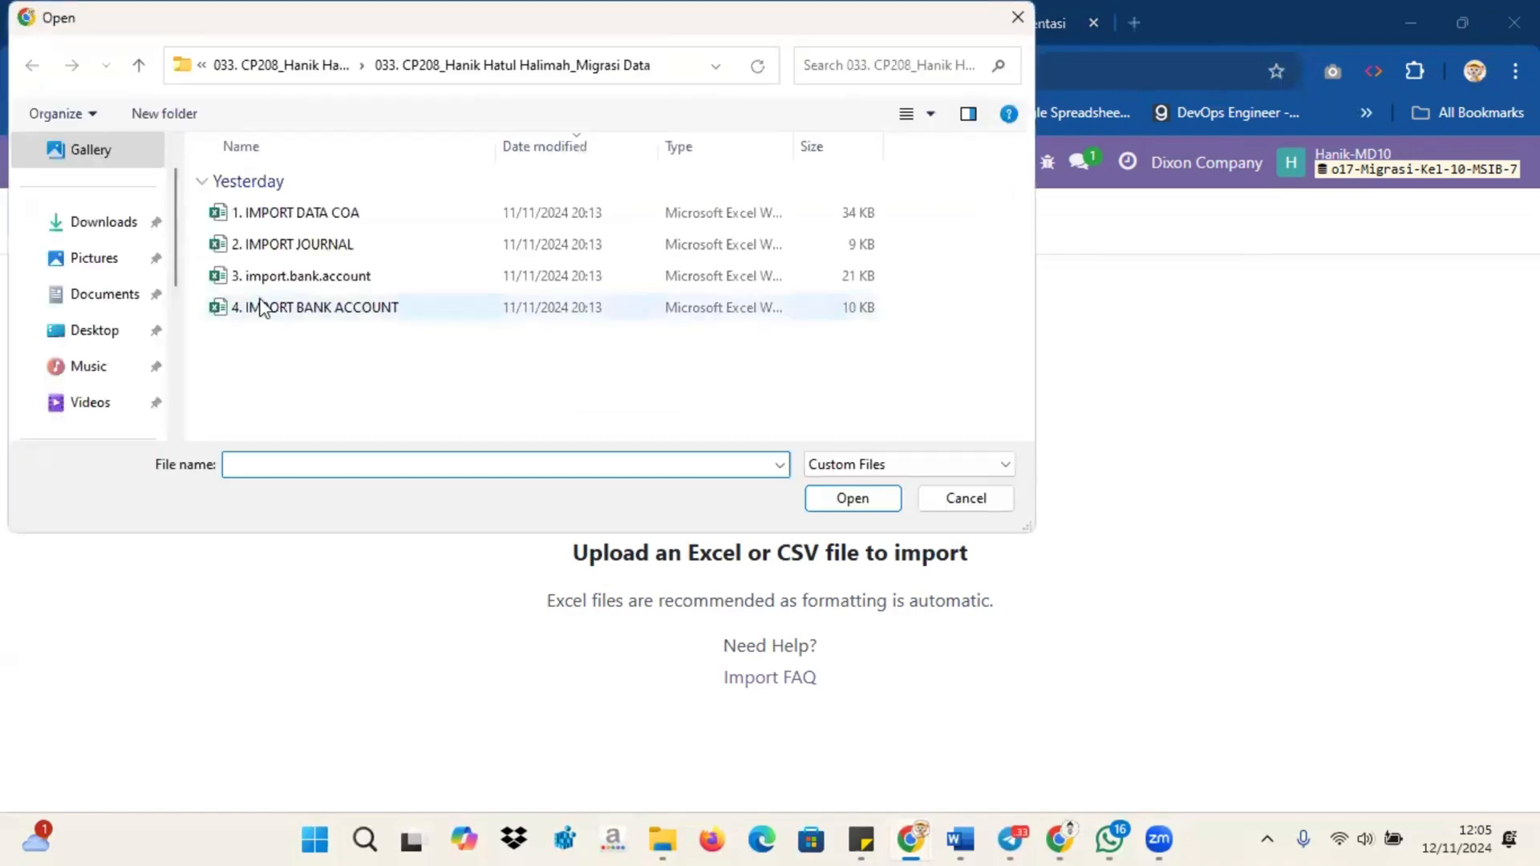
{"action": "left_click", "coordinate": [285, 244]}
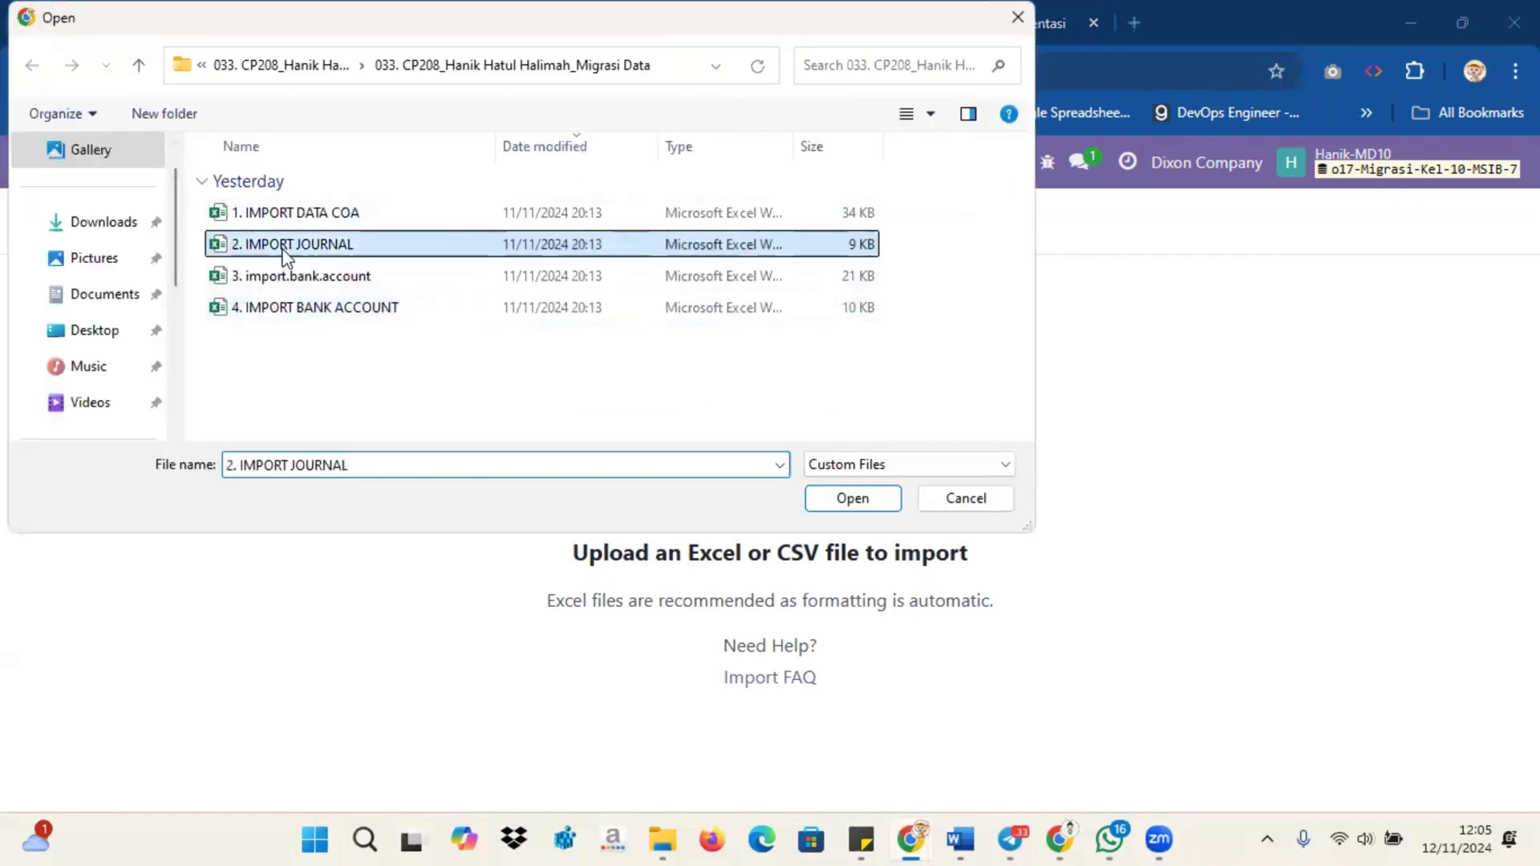
{"action": "left_click", "coordinate": [856, 498]}
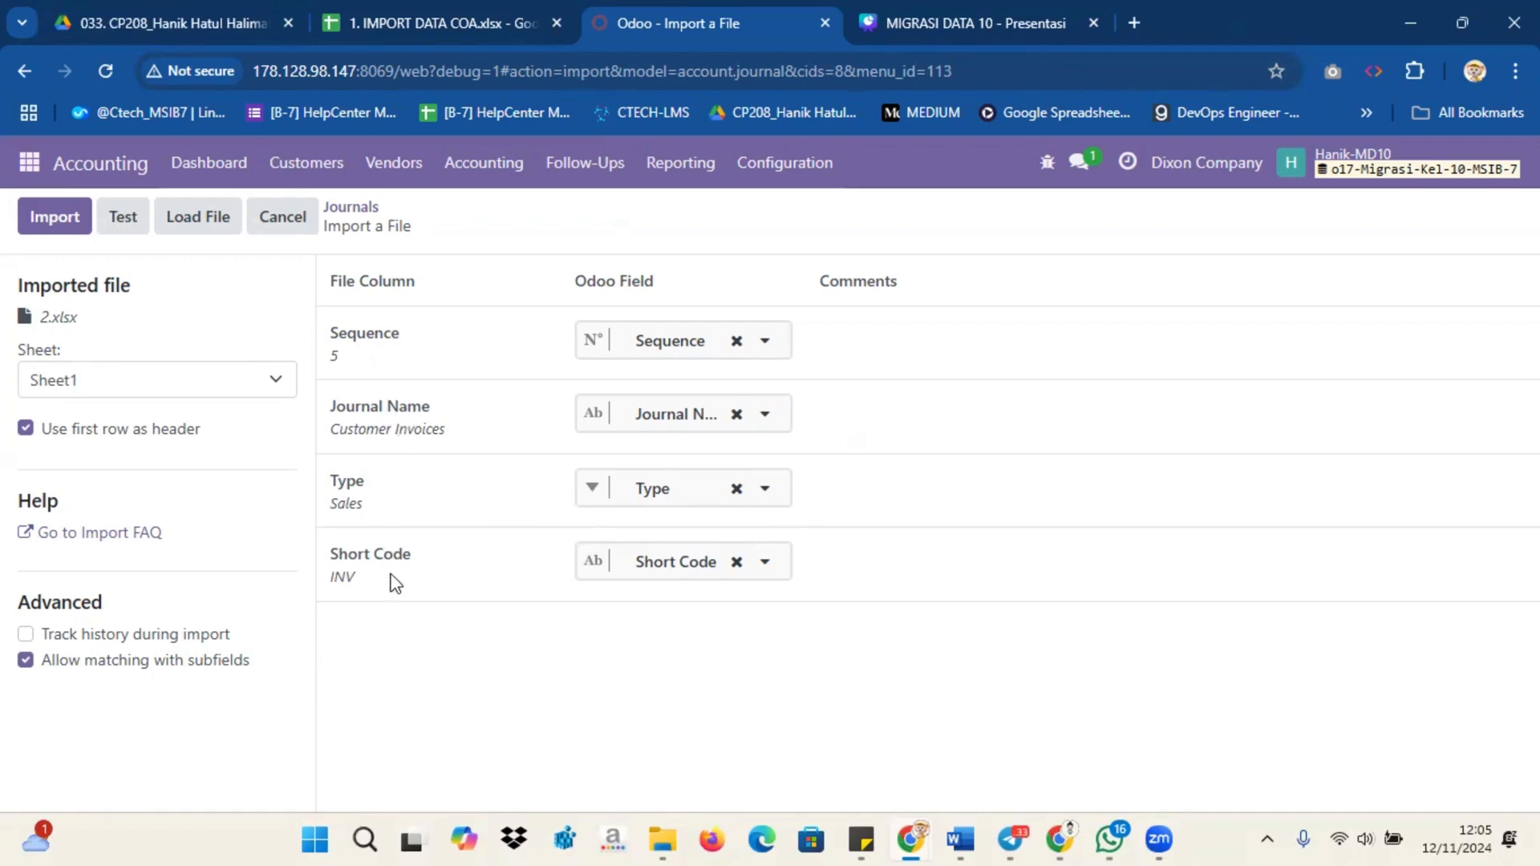
{"action": "left_click", "coordinate": [126, 225]}
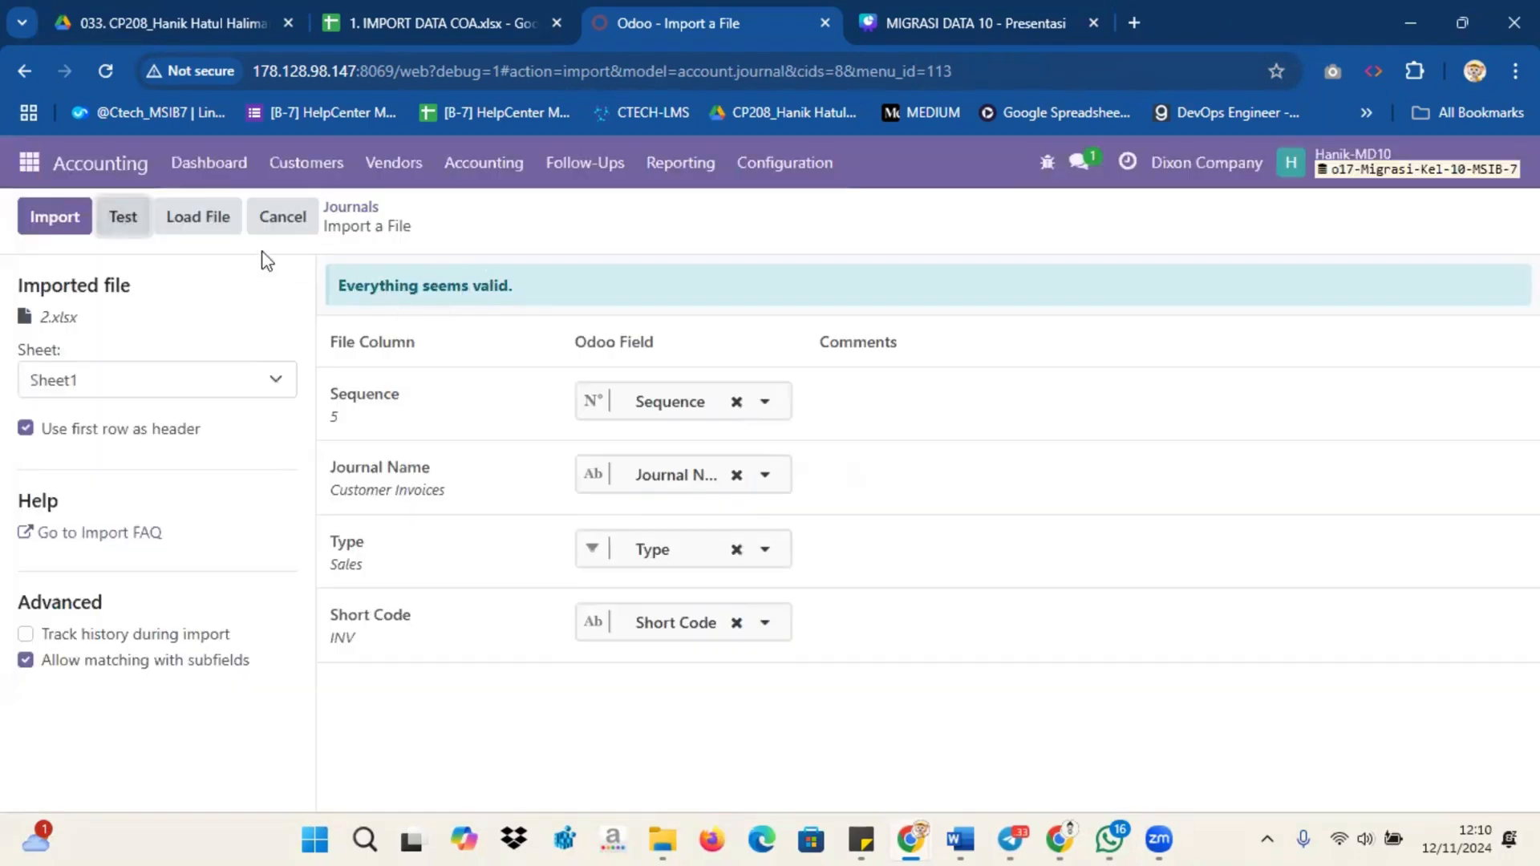
{"action": "left_click", "coordinate": [72, 220]}
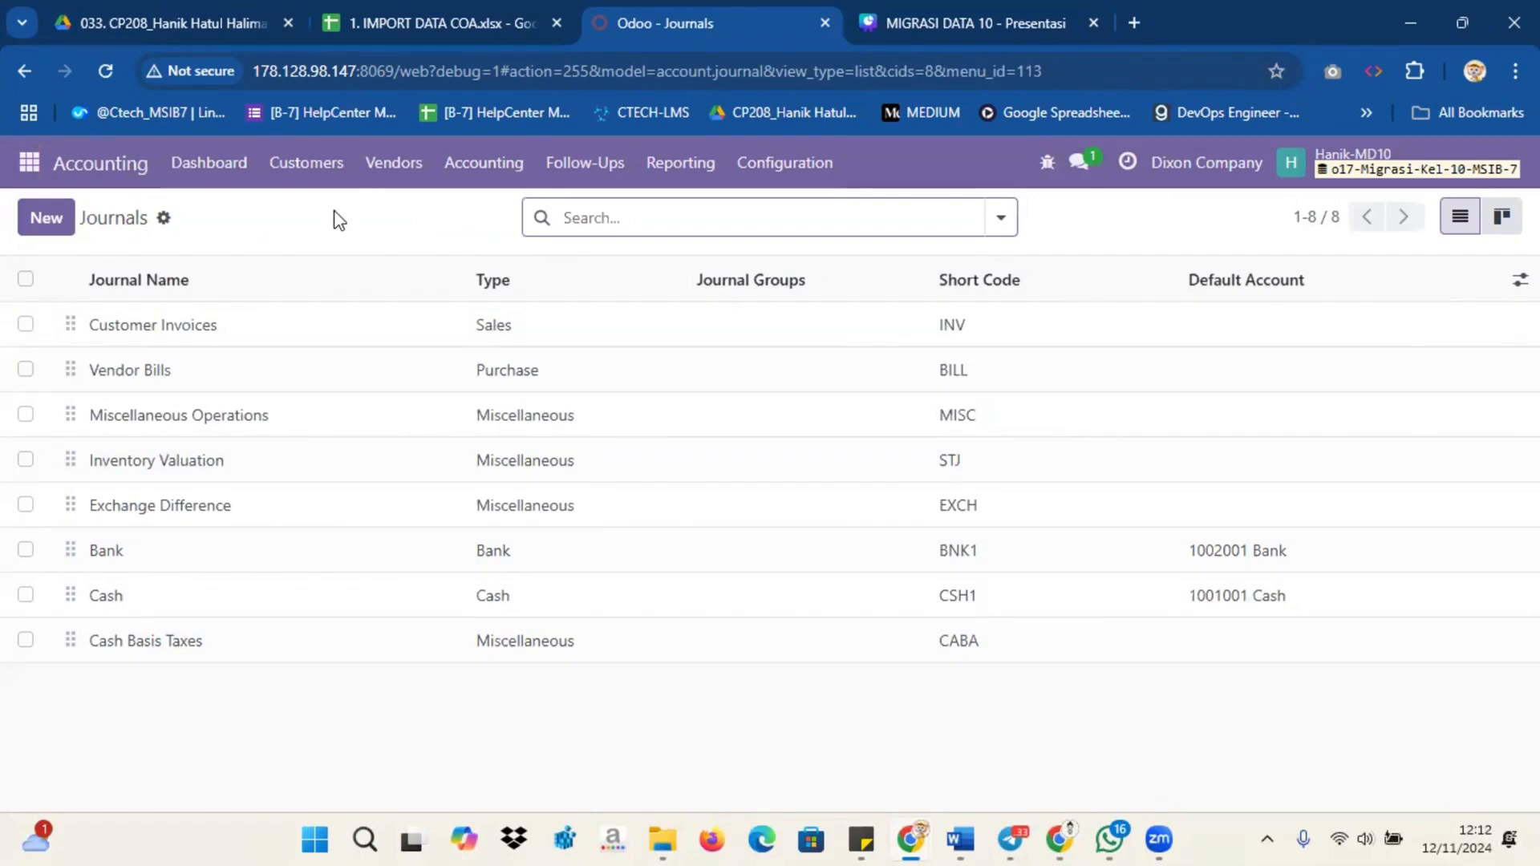
Step: Go to Contacts > Configuration > Banks
{"action": "left_click", "coordinate": [33, 159]}
{"action": "left_click", "coordinate": [33, 160]}
{"action": "left_click", "coordinate": [34, 159]}
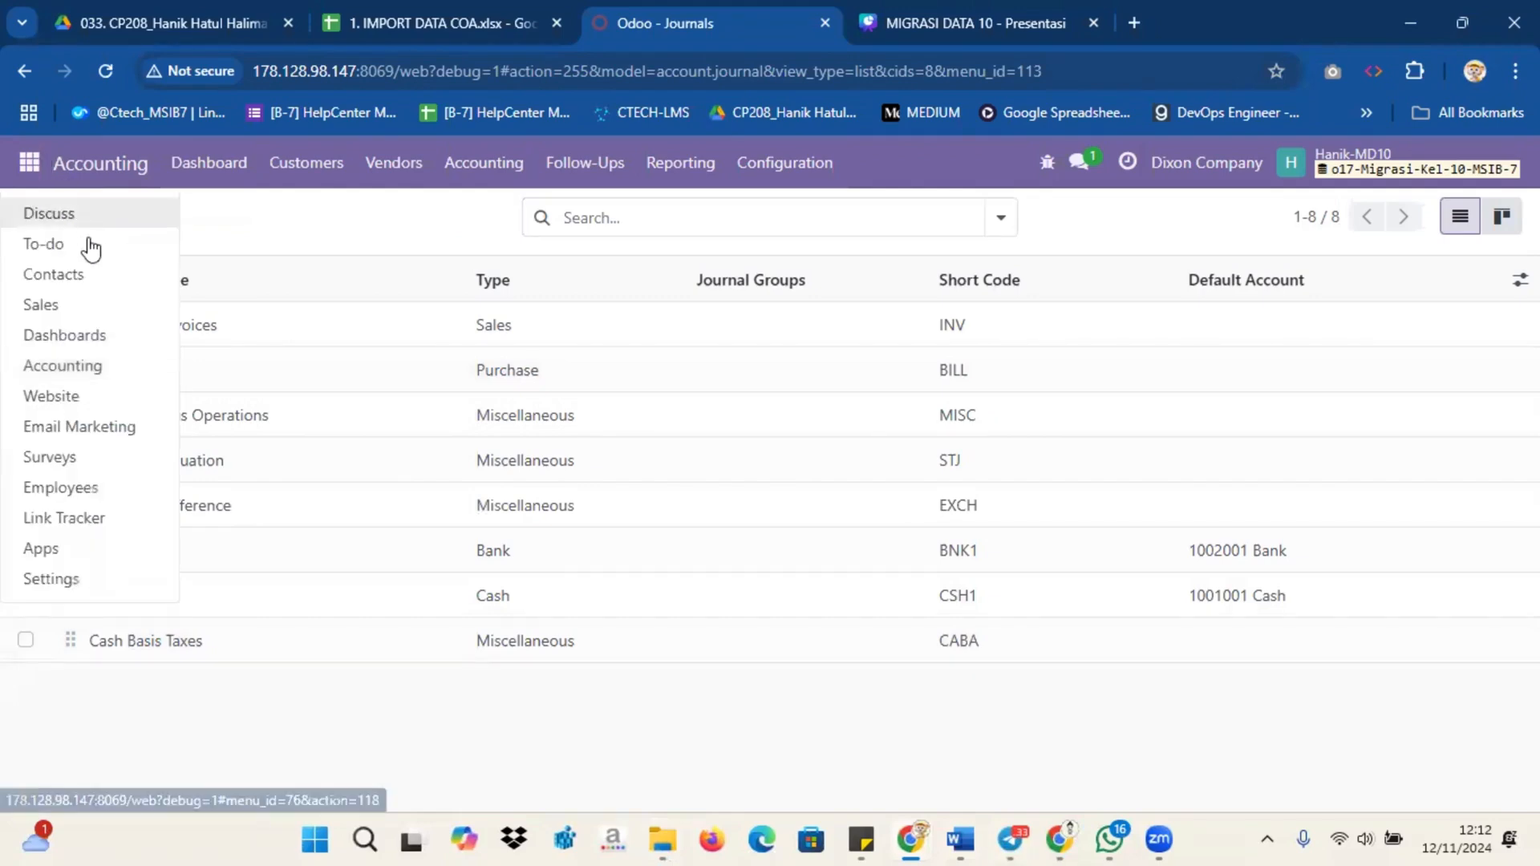
{"action": "left_click", "coordinate": [92, 269]}
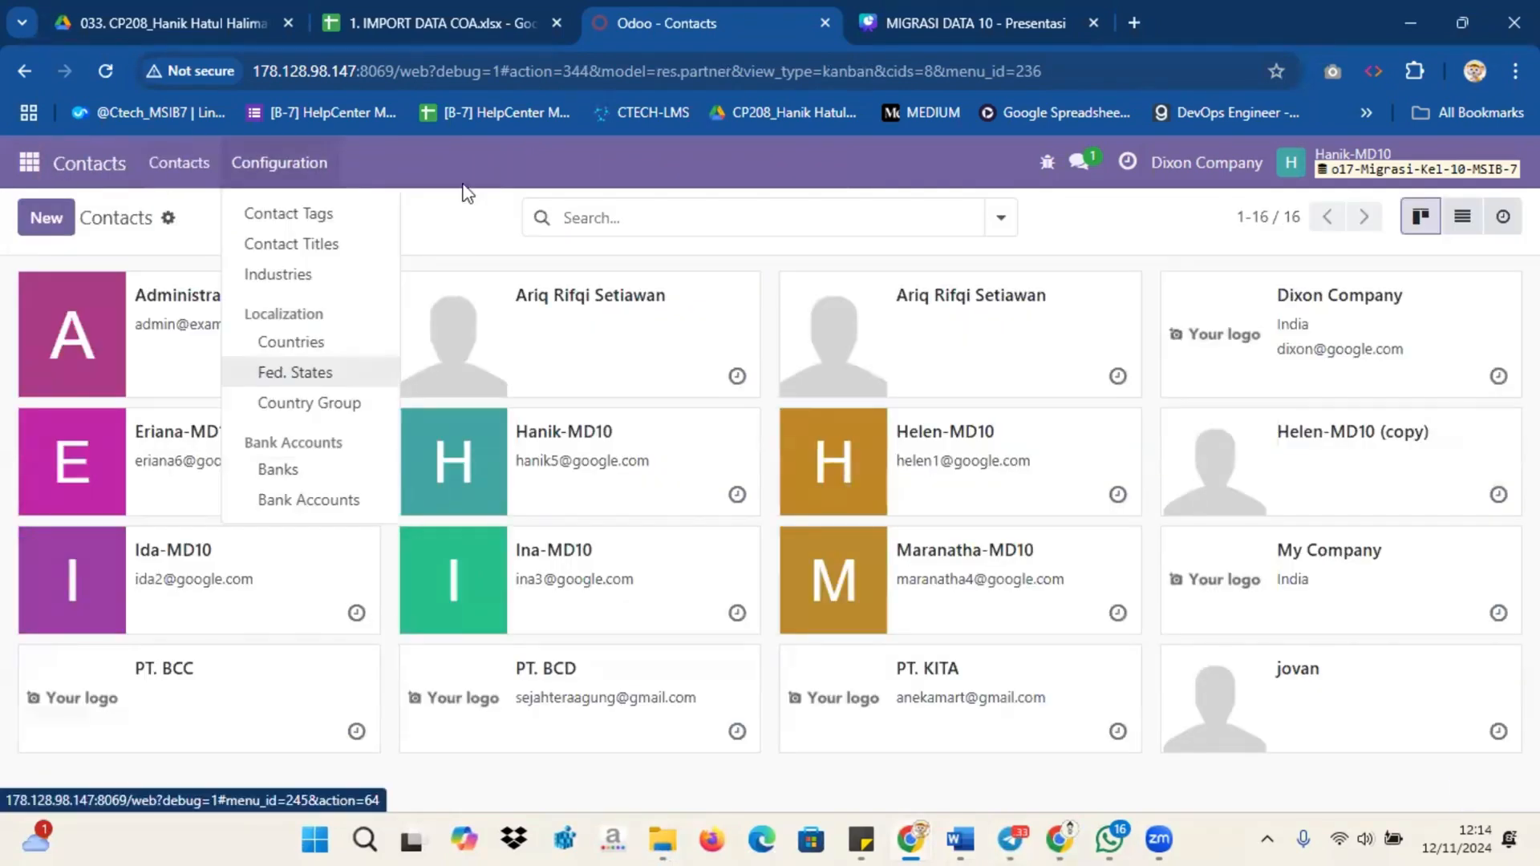
{"action": "left_click", "coordinate": [310, 161]}
{"action": "left_click", "coordinate": [310, 161]}
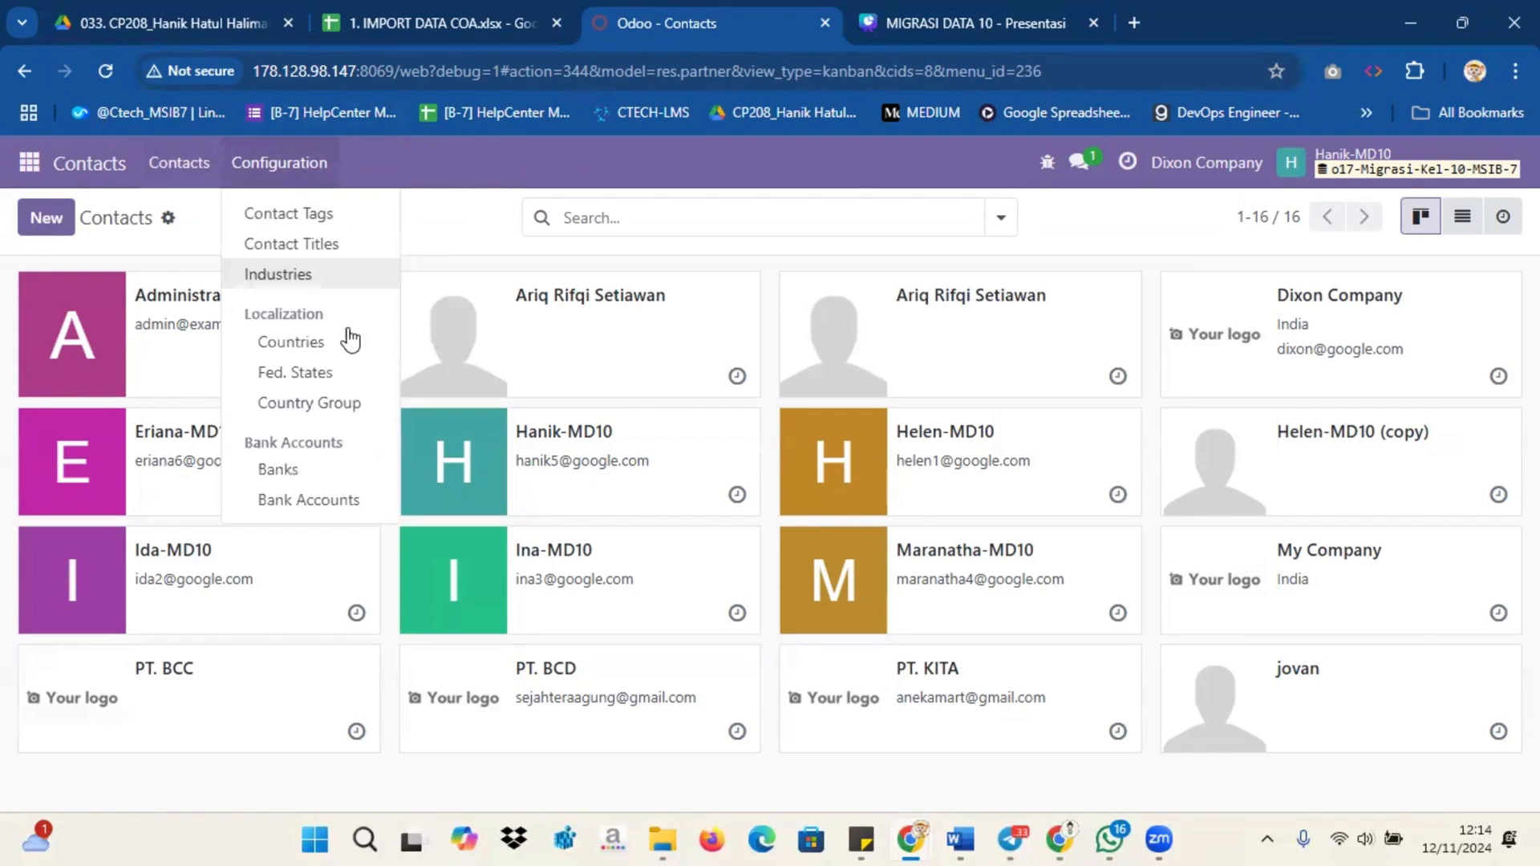
{"action": "left_click", "coordinate": [331, 472]}
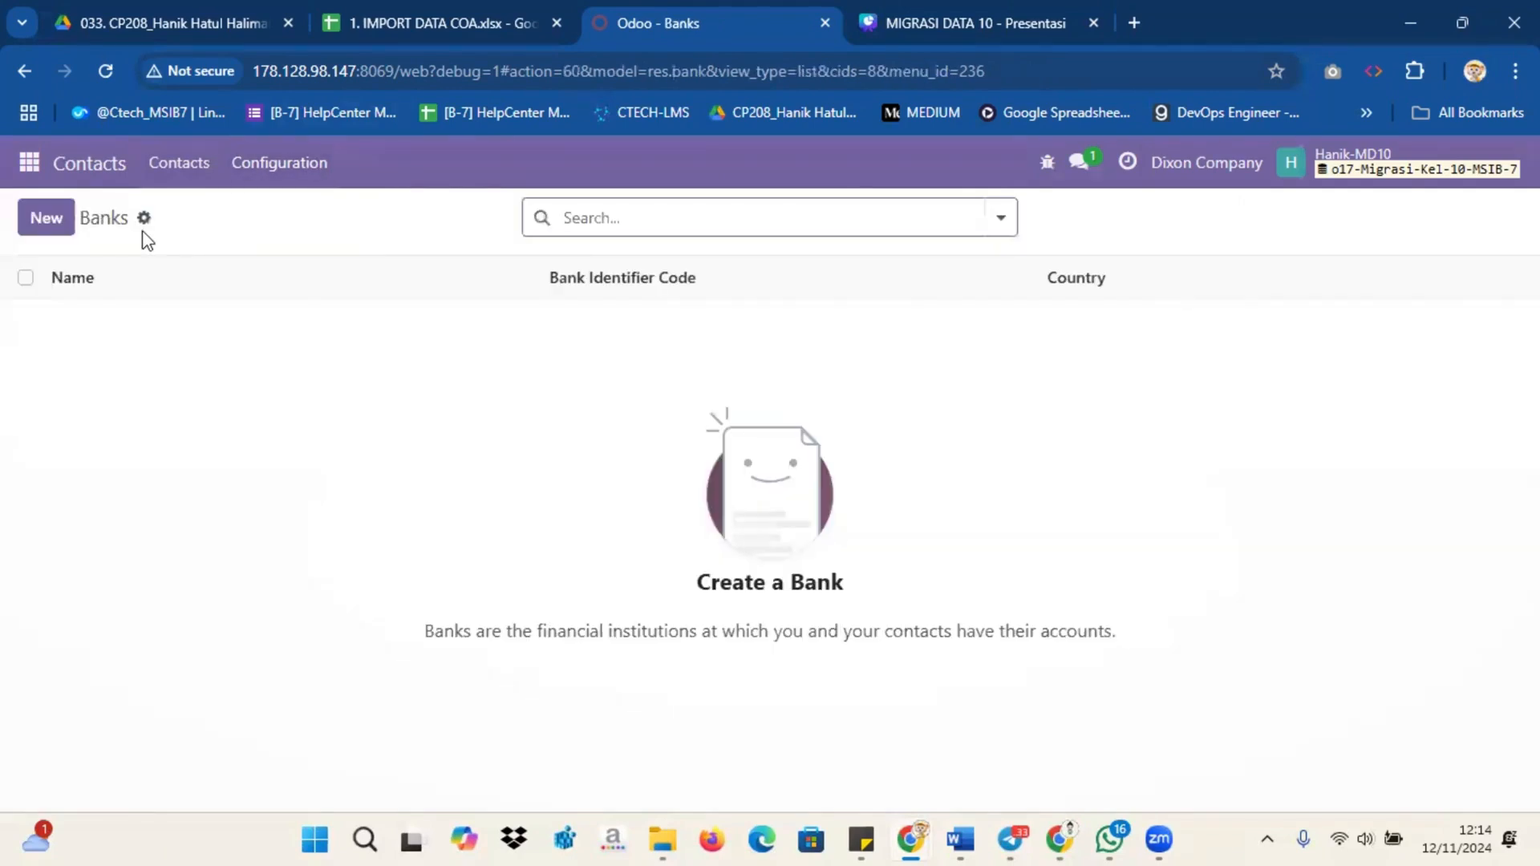
Step: Test-import '4. IMPORT BANK ACCOUNT' into Banks, review the errors, and cancel the import
{"action": "left_click", "coordinate": [144, 219]}
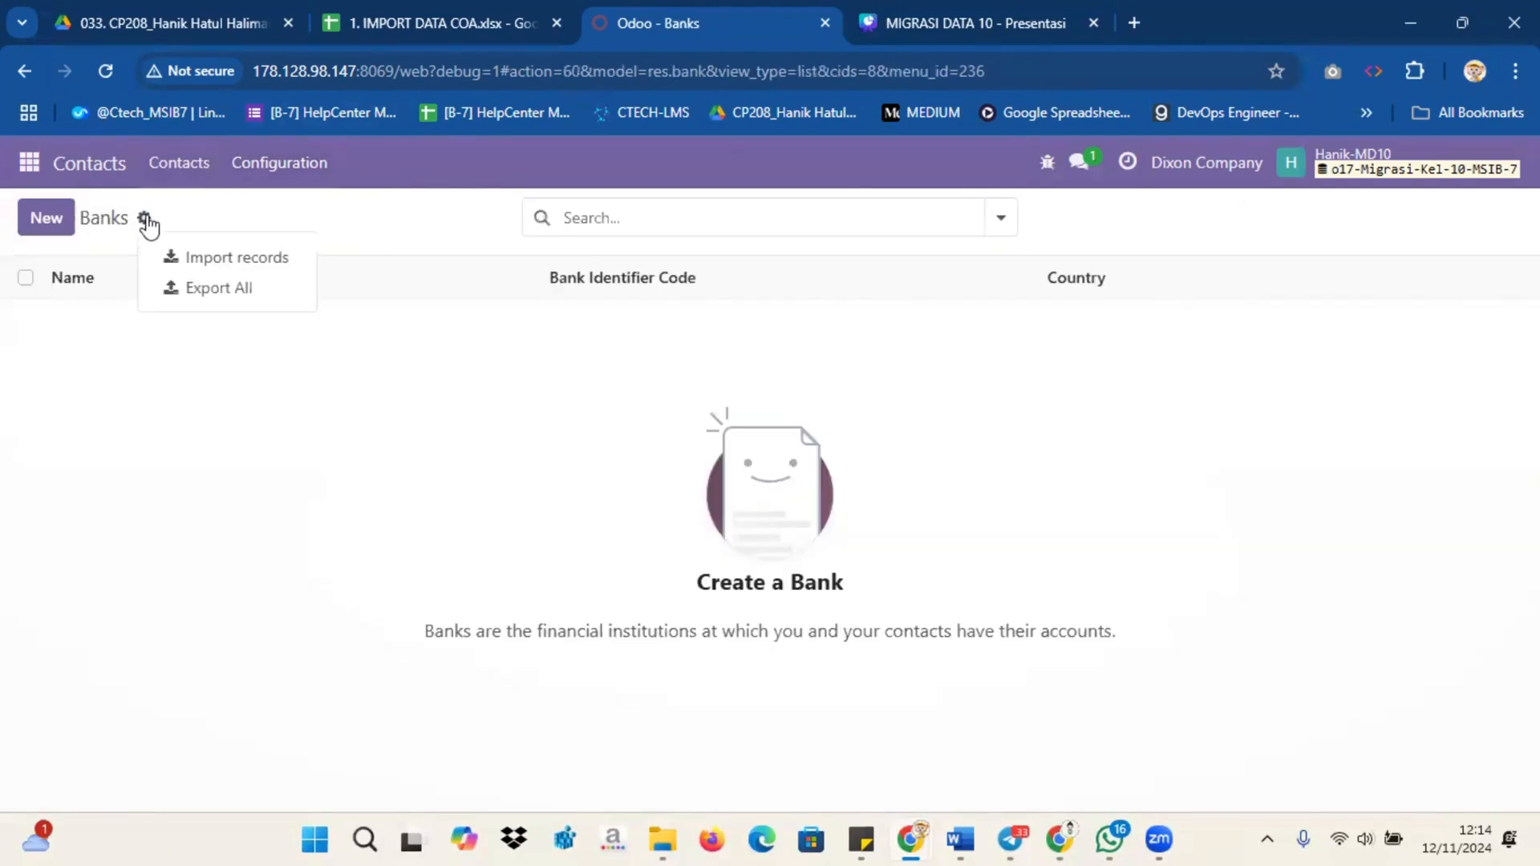
{"action": "left_click", "coordinate": [200, 259]}
{"action": "left_click", "coordinate": [102, 225]}
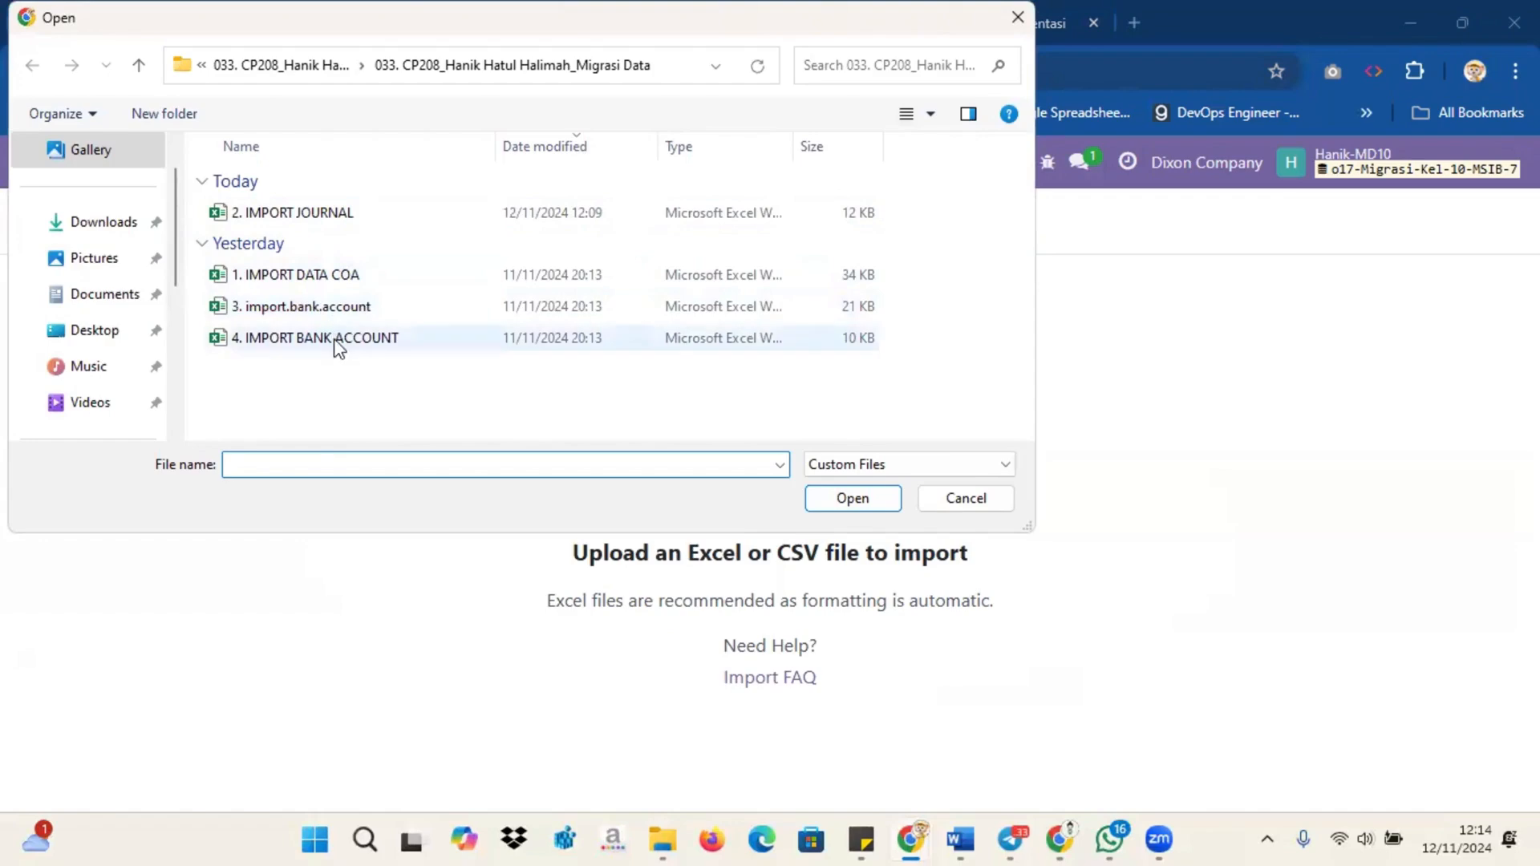
{"action": "left_click", "coordinate": [337, 340]}
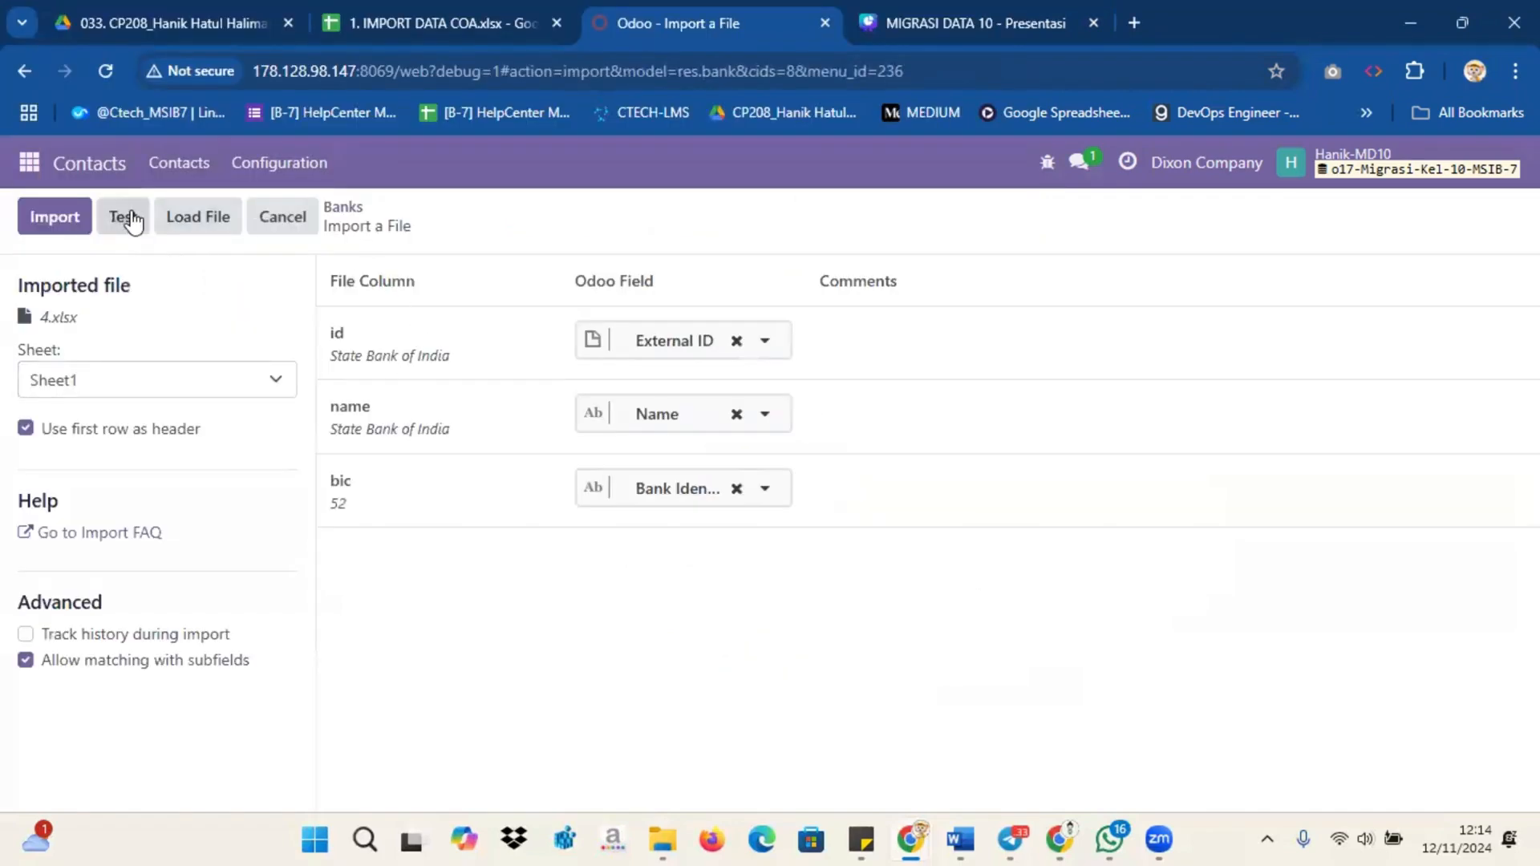
{"action": "left_click", "coordinate": [125, 216]}
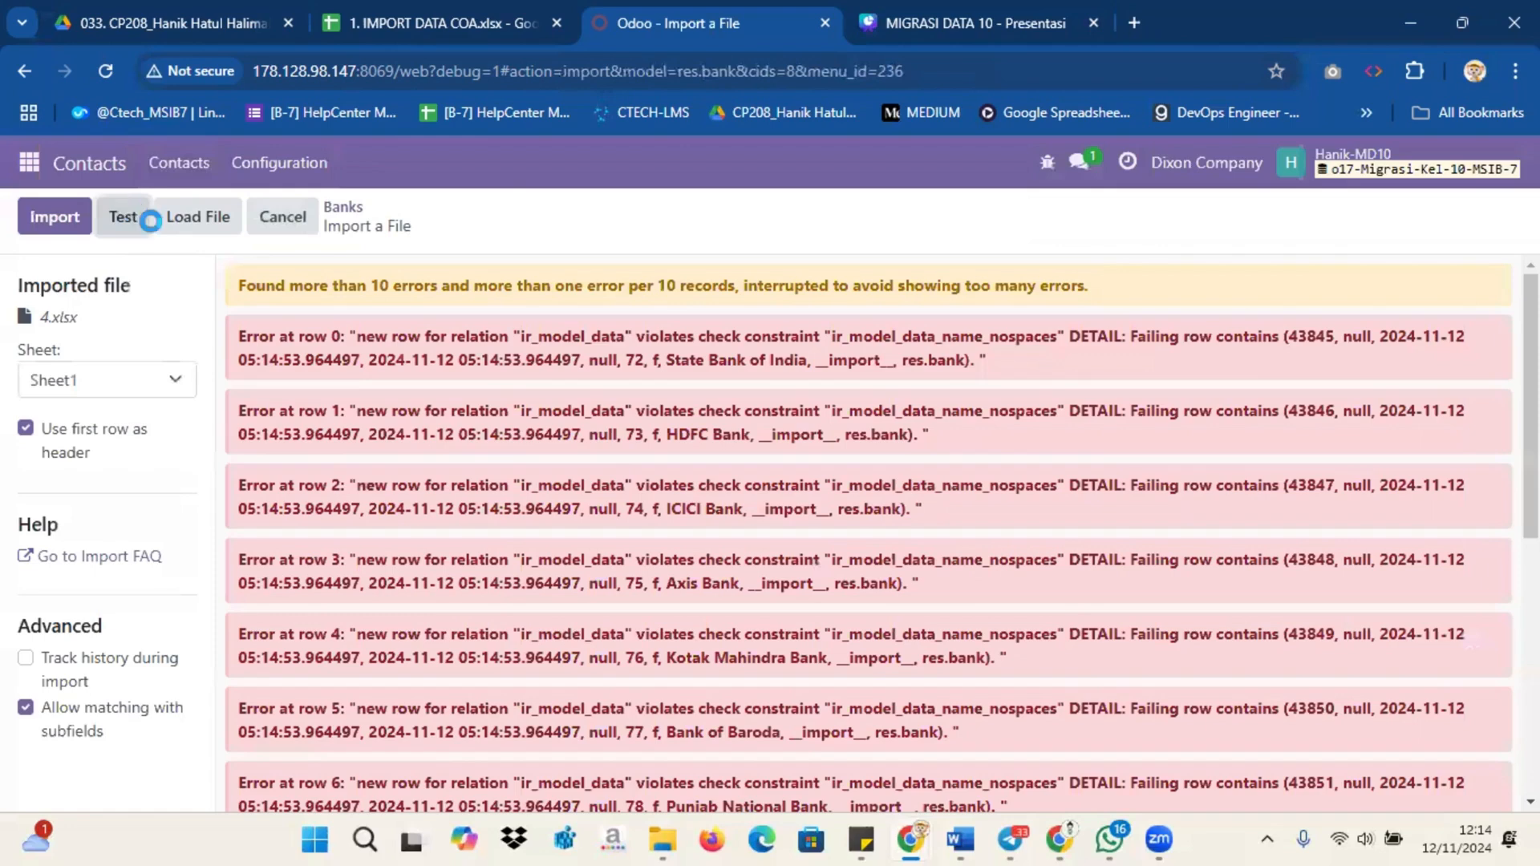
{"action": "scroll", "coordinate": [624, 444], "scroll_direction": "down", "scroll_amount": 1}
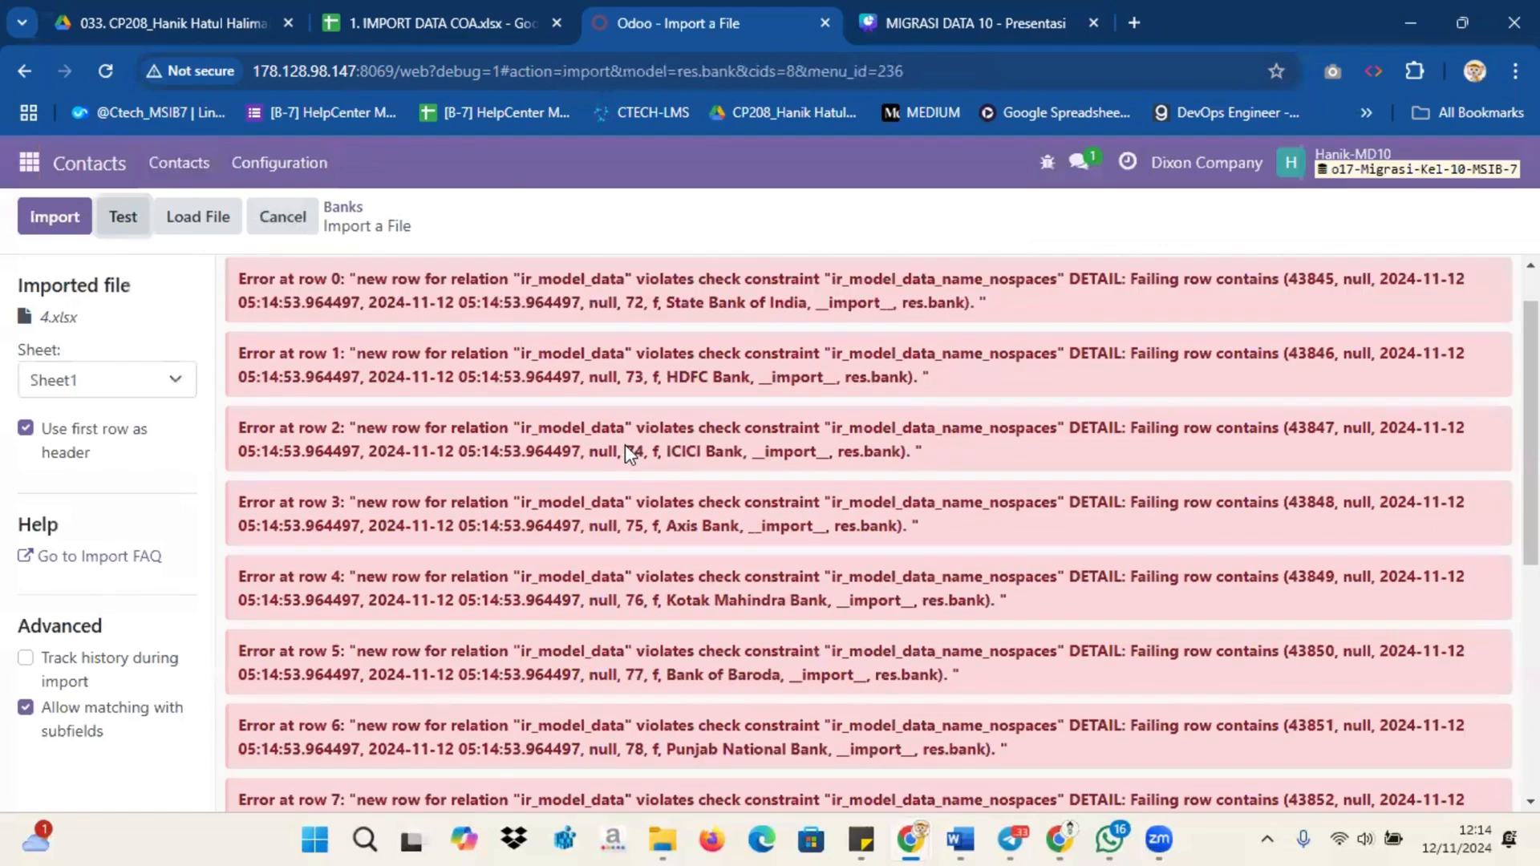
{"action": "scroll", "coordinate": [624, 445], "scroll_direction": "down", "scroll_amount": 5}
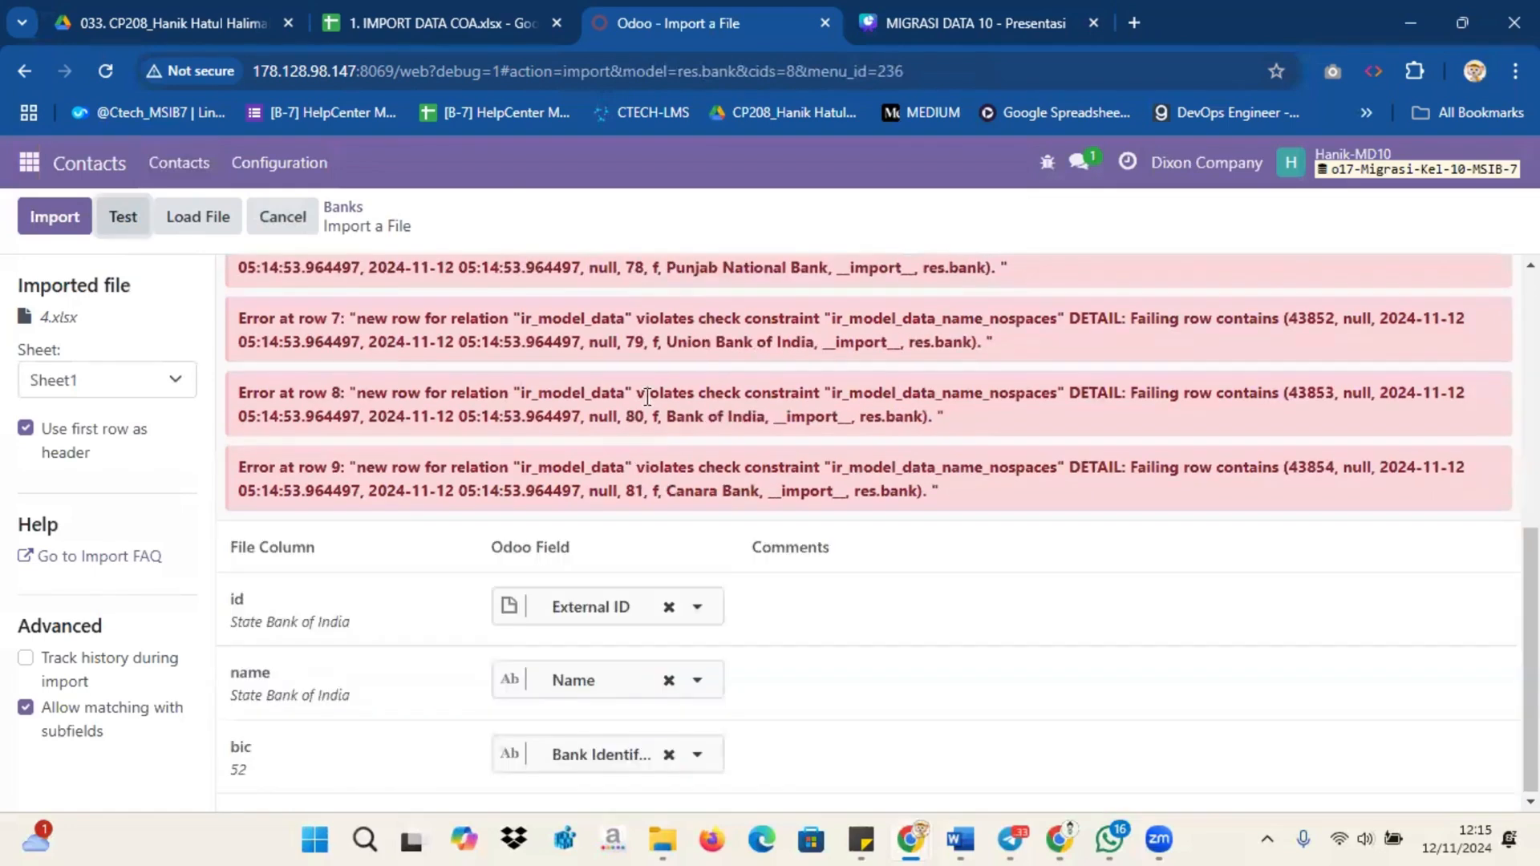
{"action": "left_click", "coordinate": [284, 216]}
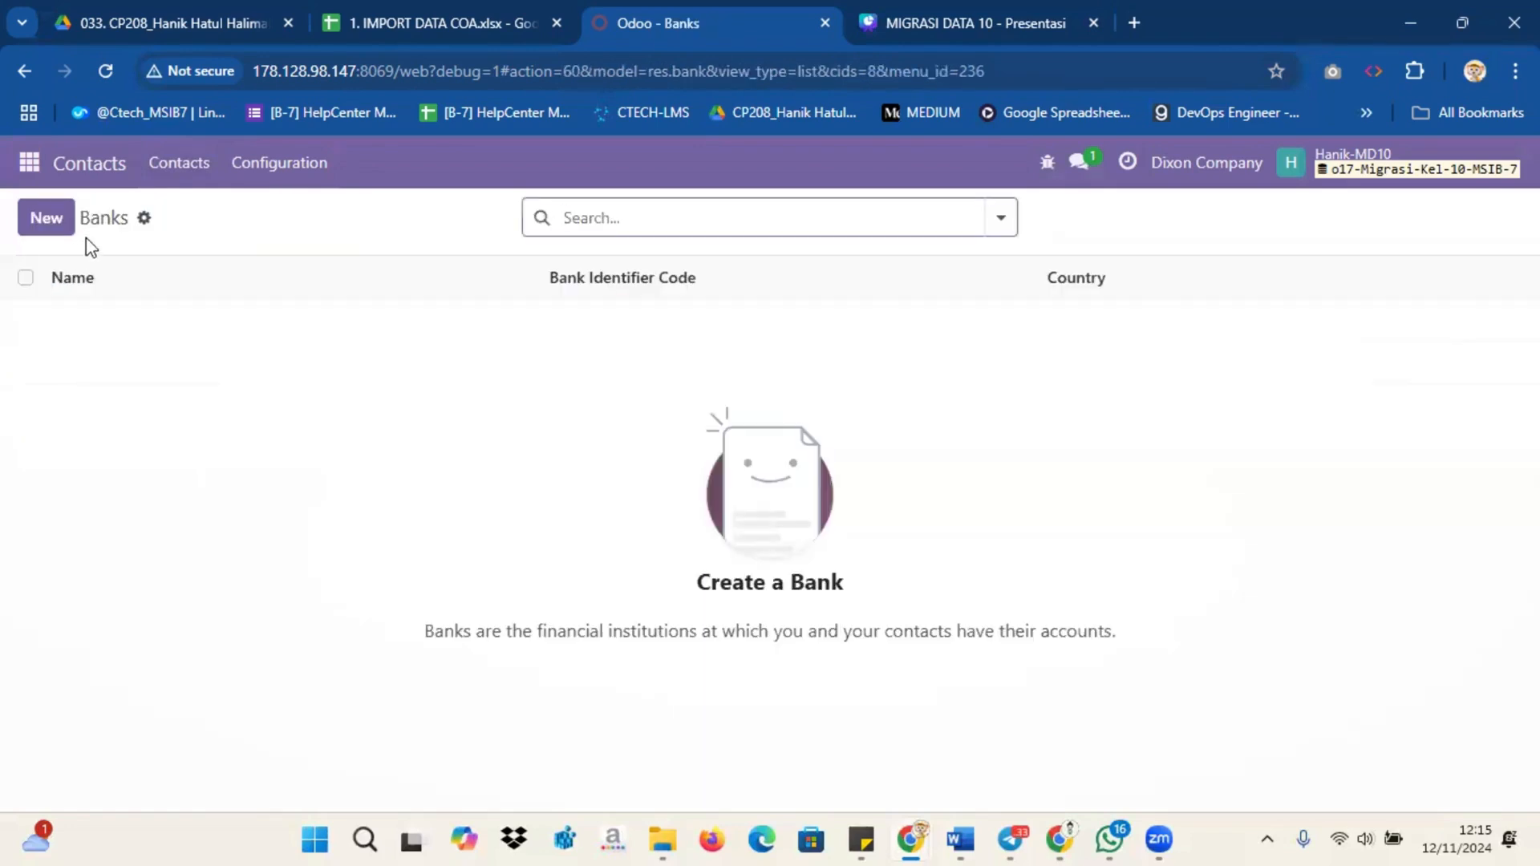
Step: Re-import the bank file with the id column's External ID mapping cleared, adding 70 banks
{"action": "left_click", "coordinate": [50, 226]}
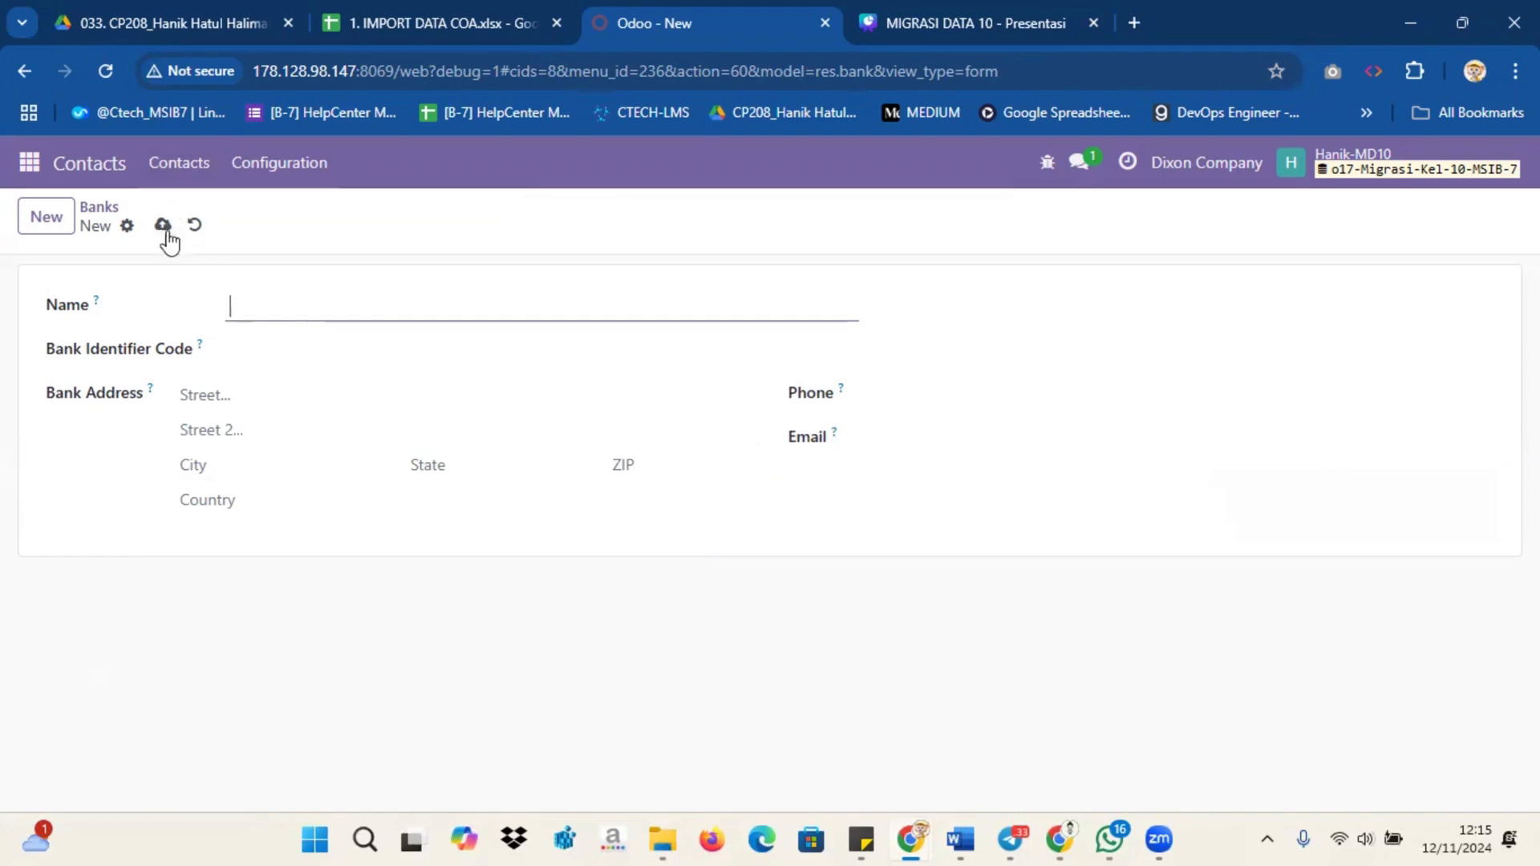
{"action": "left_click", "coordinate": [193, 227]}
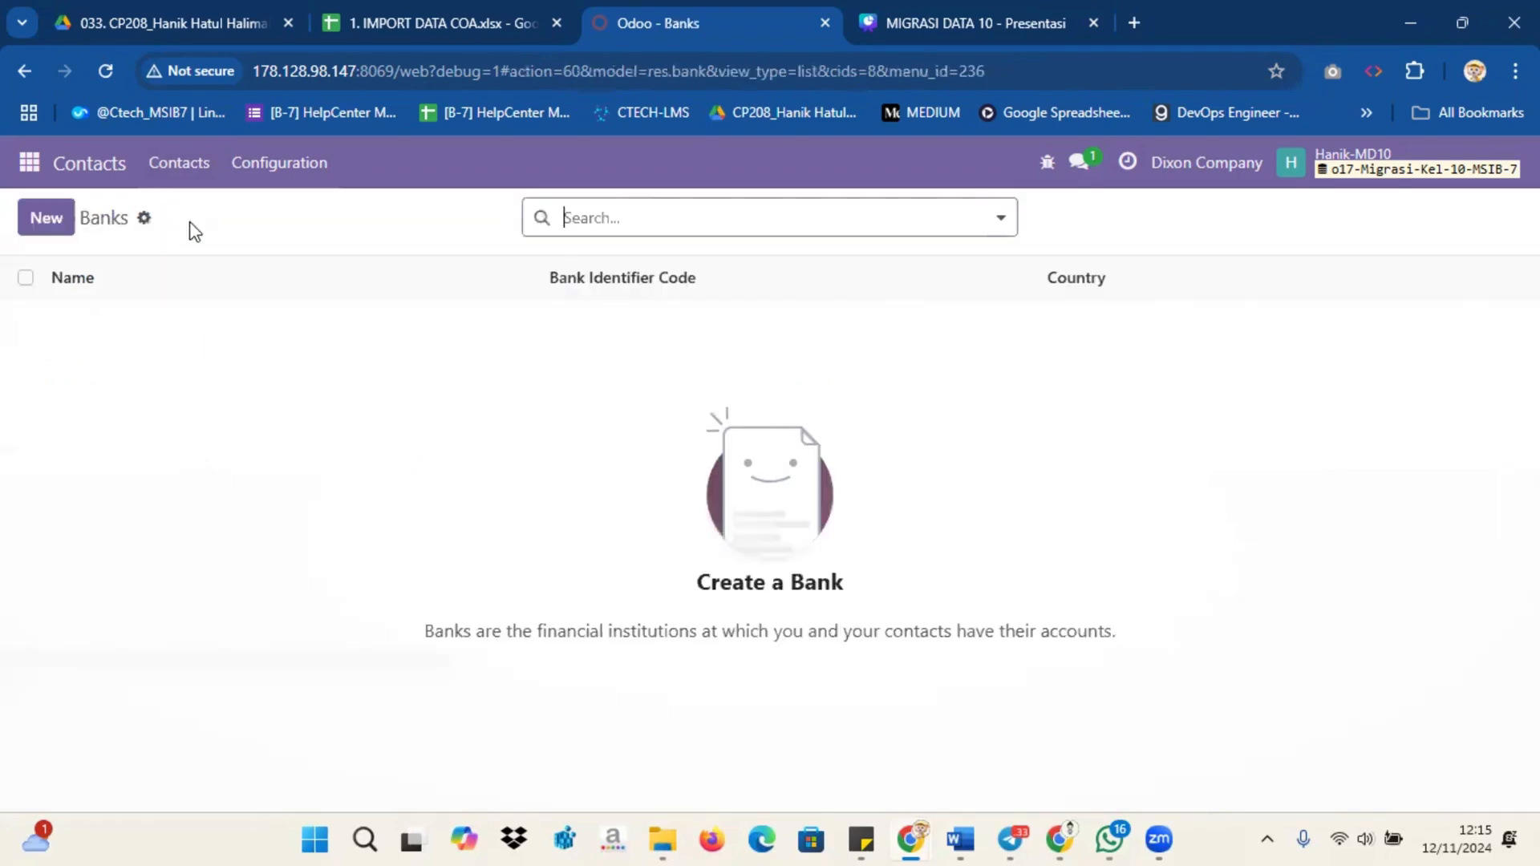
{"action": "left_click", "coordinate": [144, 218]}
{"action": "left_click", "coordinate": [205, 256]}
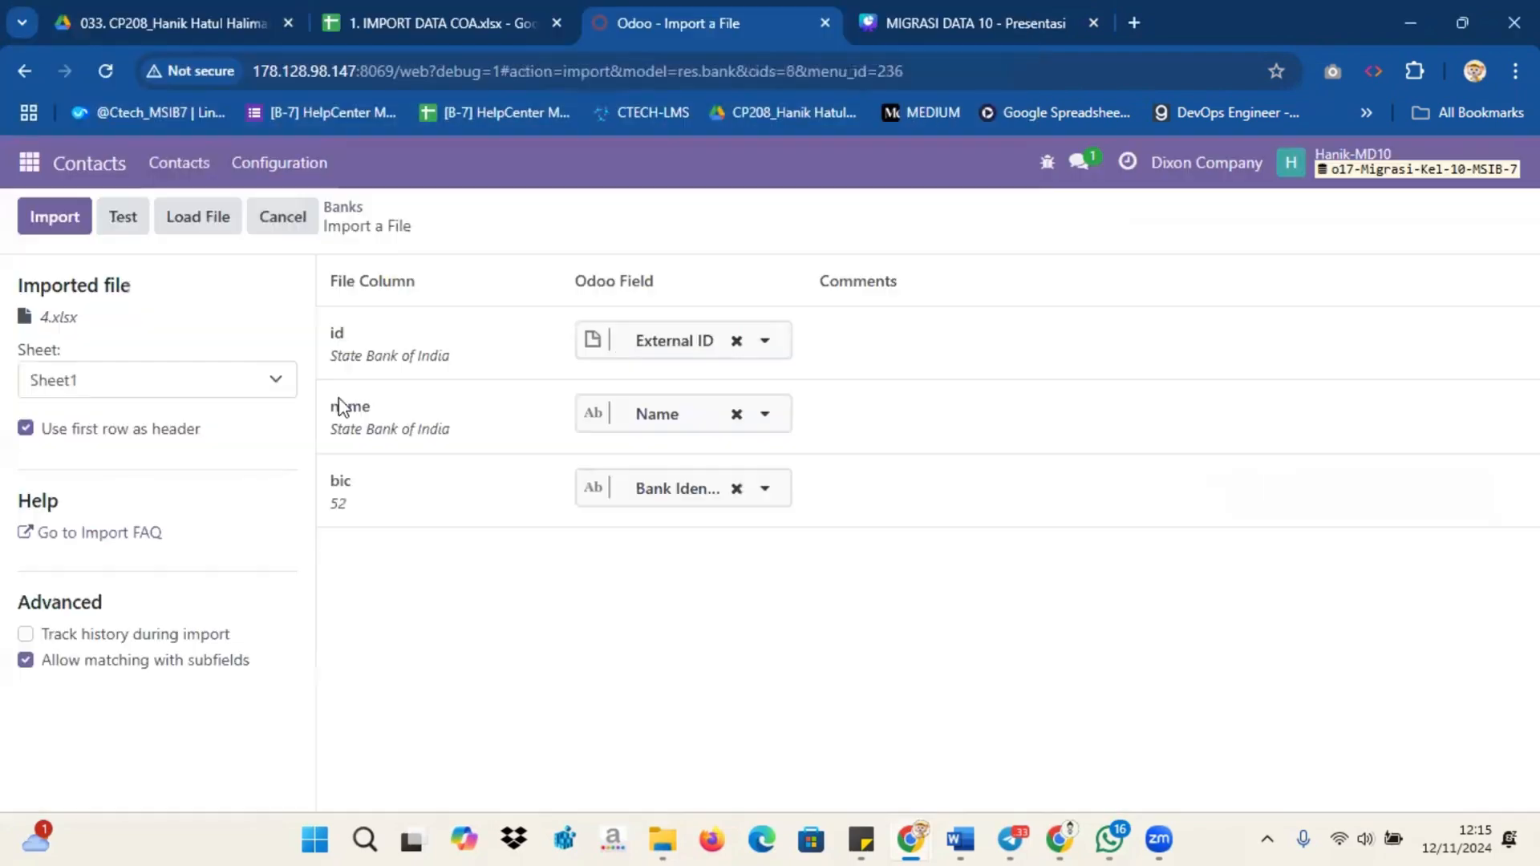
{"action": "left_click", "coordinate": [134, 238]}
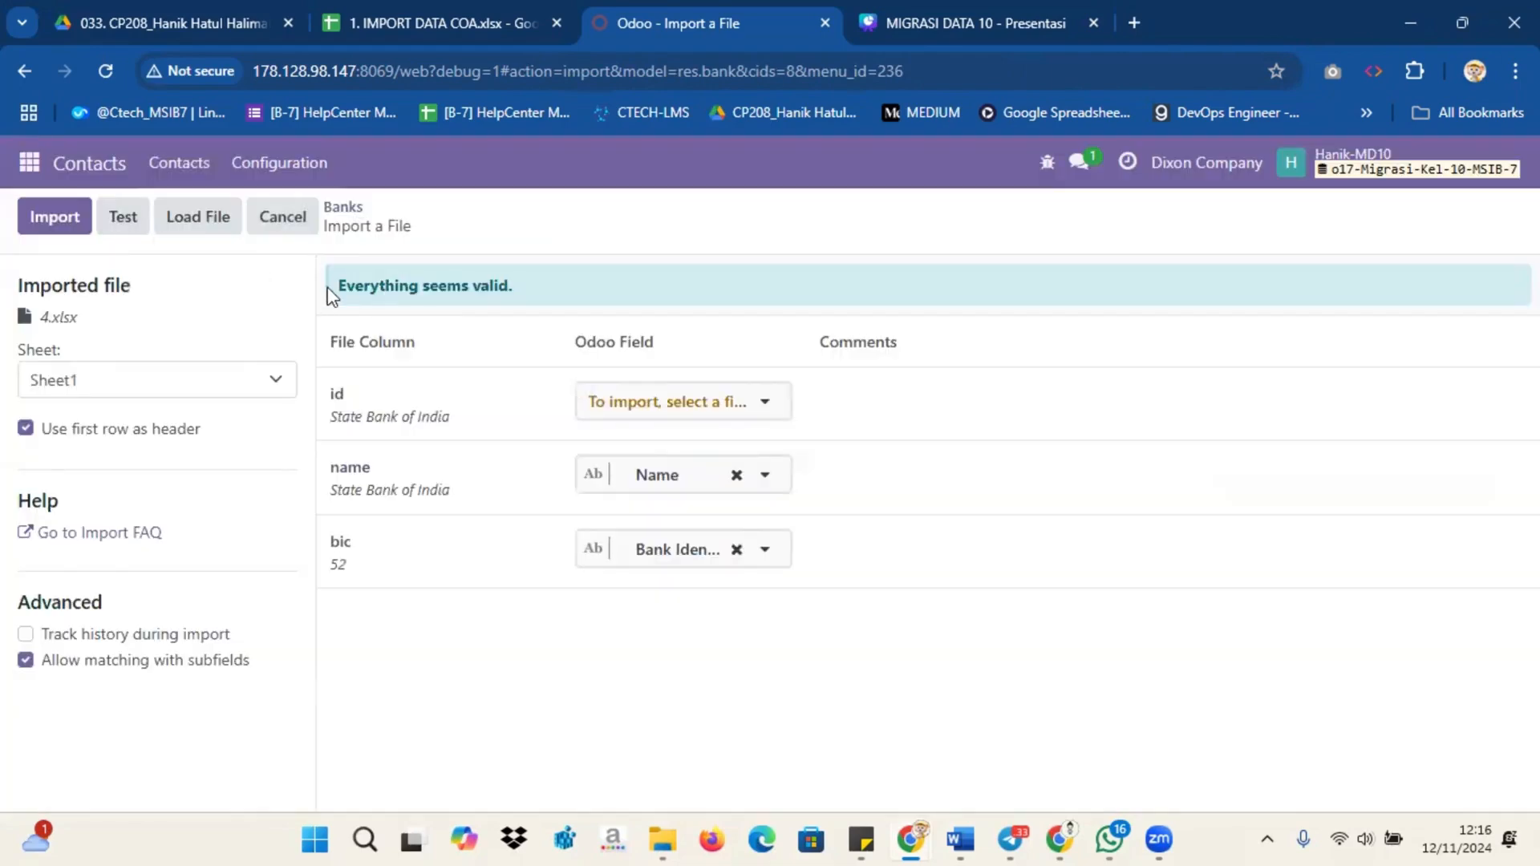
{"action": "left_click", "coordinate": [70, 223]}
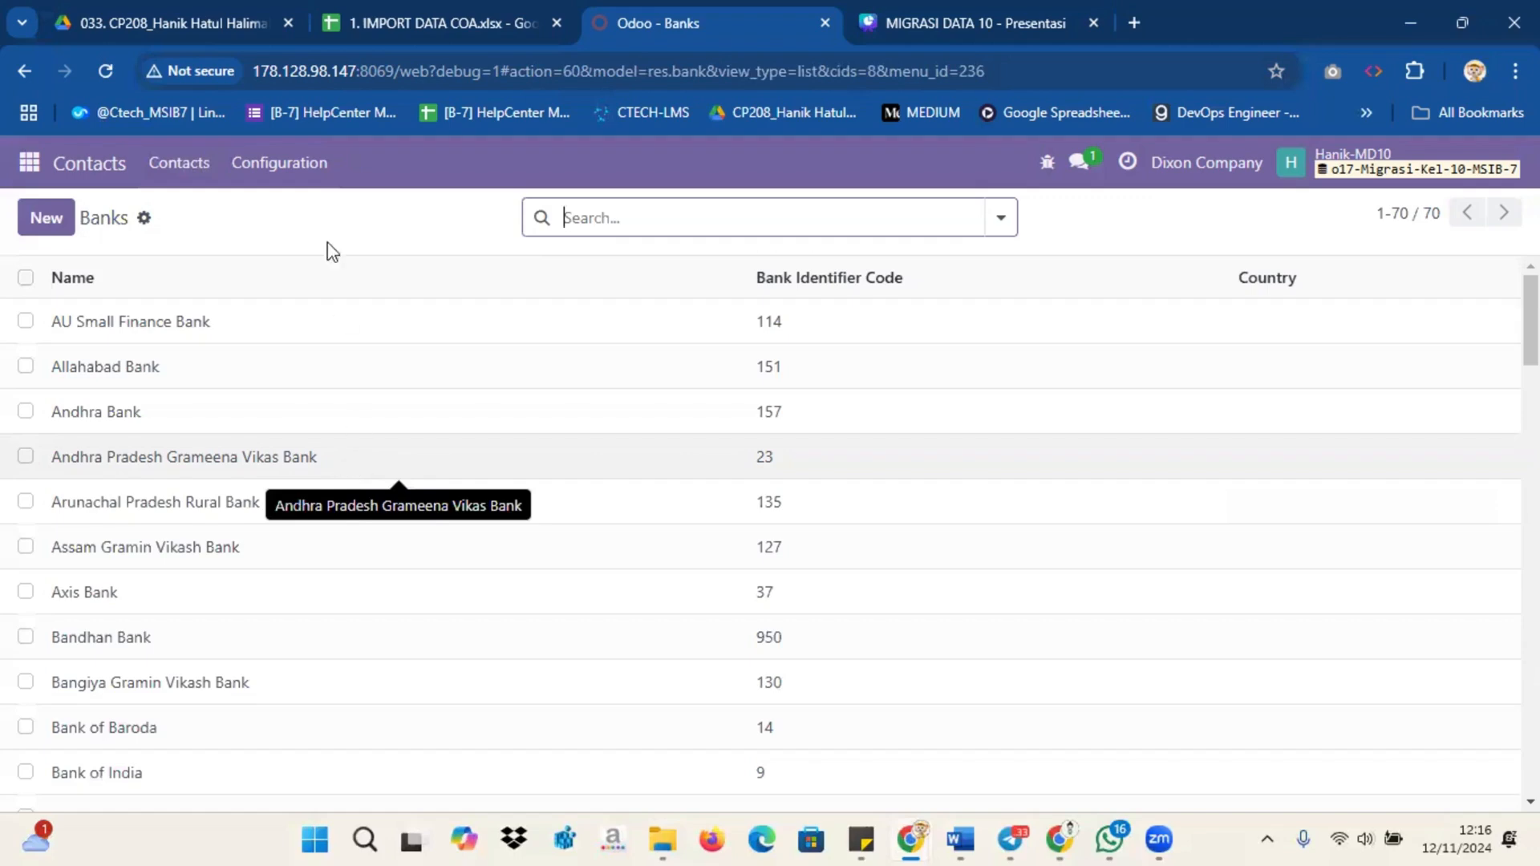
Step: Open Bank Accounts and test-import '3. import.bank.account', which fails with create-access errors
{"action": "left_click", "coordinate": [303, 162]}
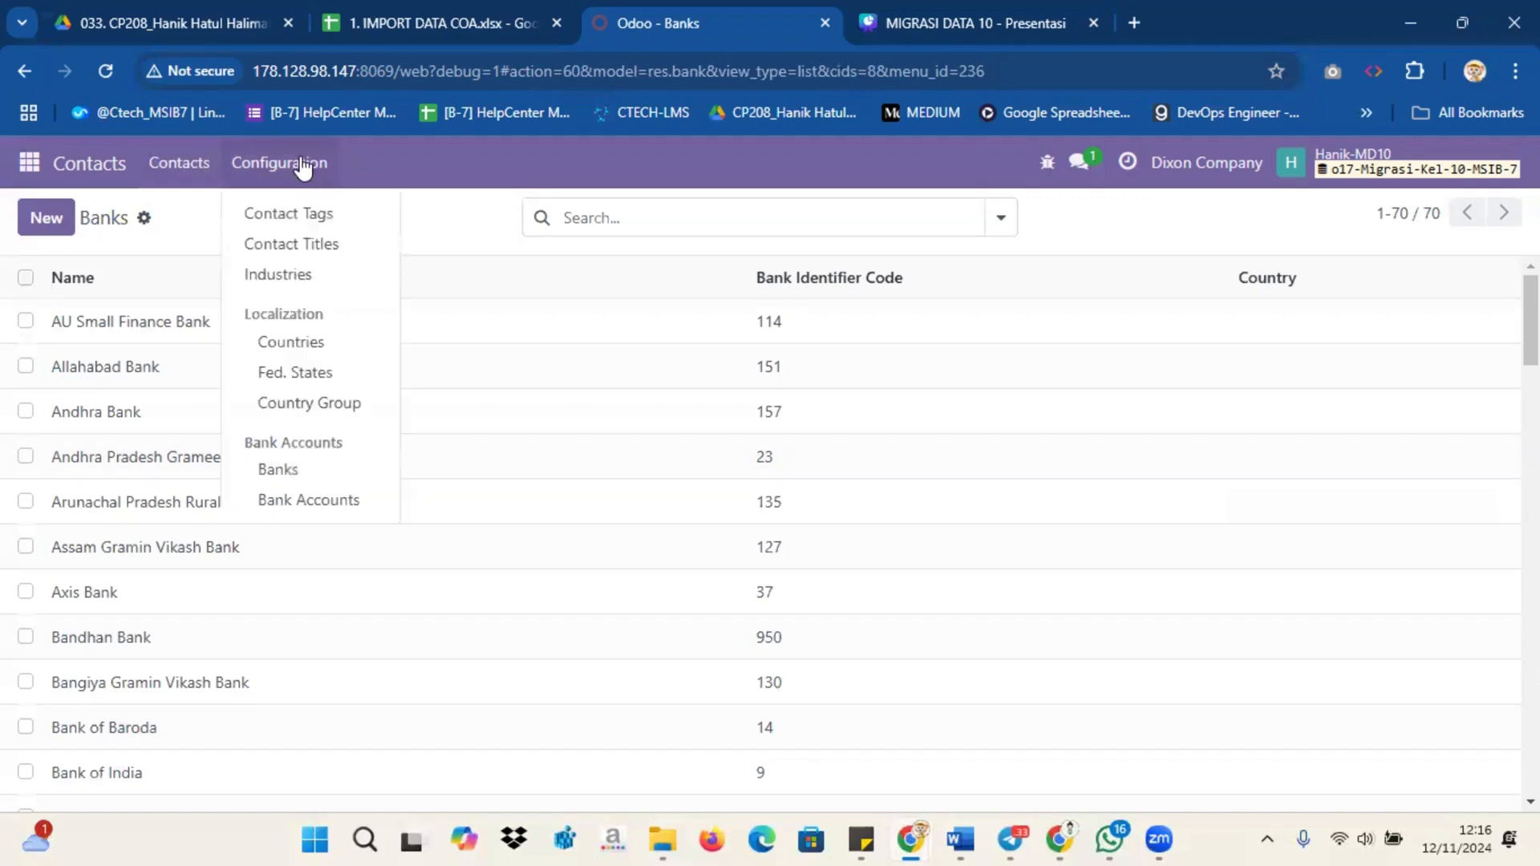
{"action": "left_click", "coordinate": [326, 498]}
{"action": "left_click", "coordinate": [218, 217]}
{"action": "left_click", "coordinate": [267, 271]}
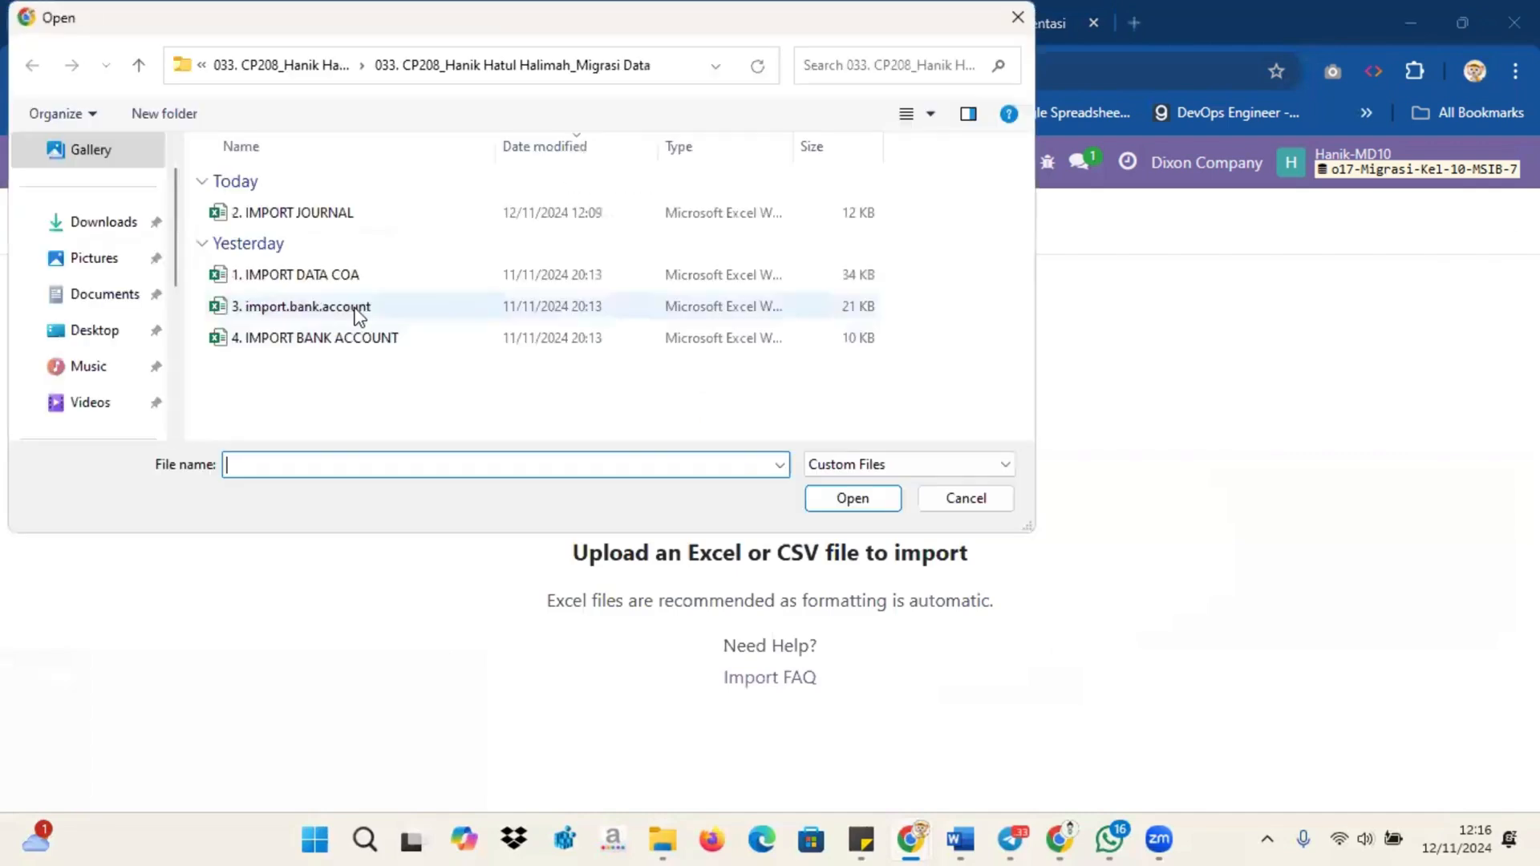
{"action": "left_click", "coordinate": [358, 309]}
{"action": "left_click", "coordinate": [851, 499]}
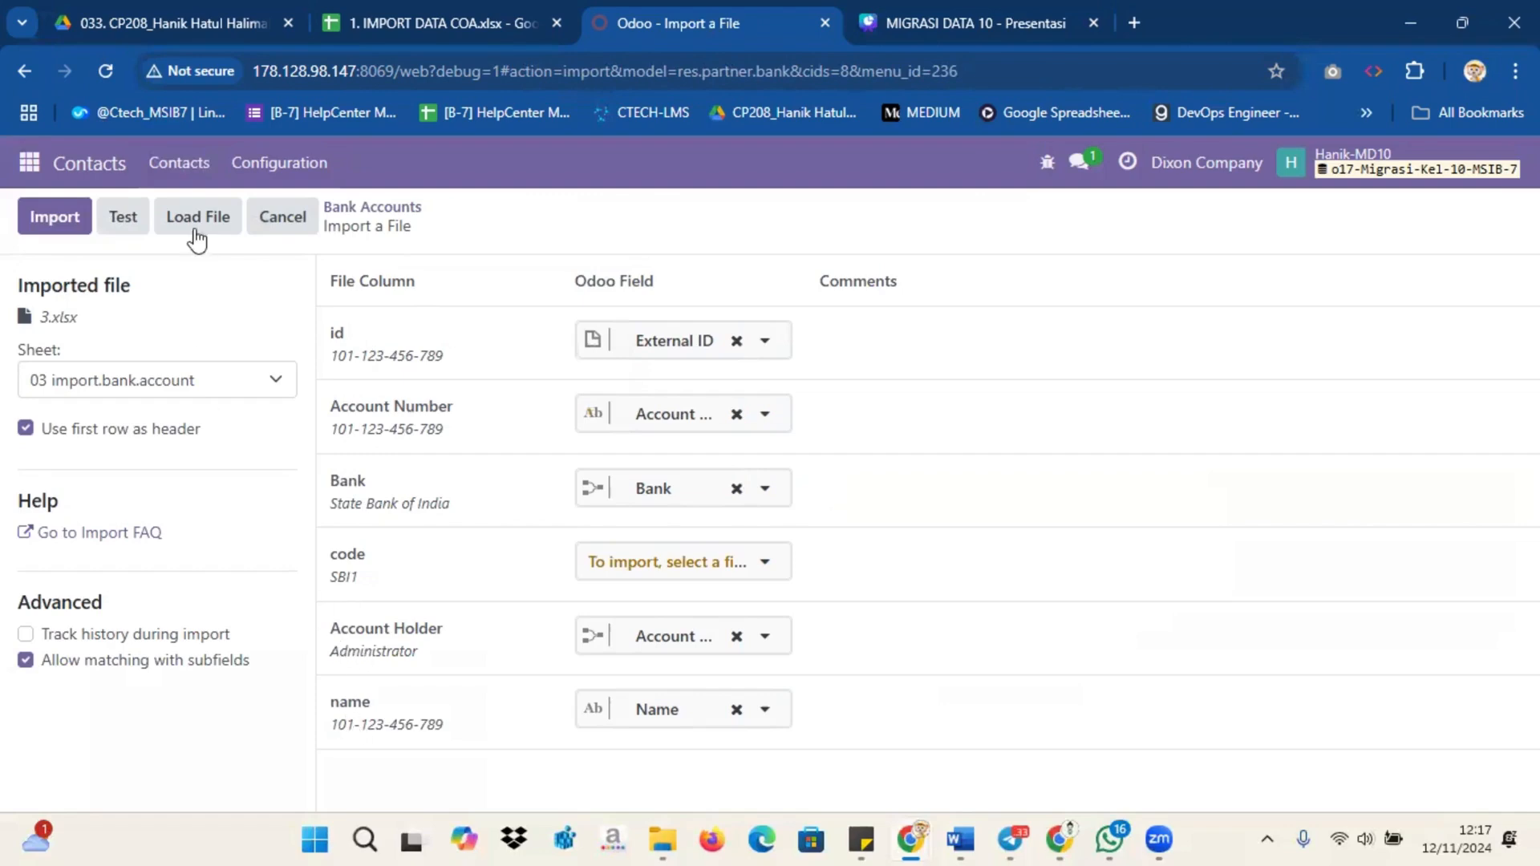
{"action": "left_click", "coordinate": [132, 223]}
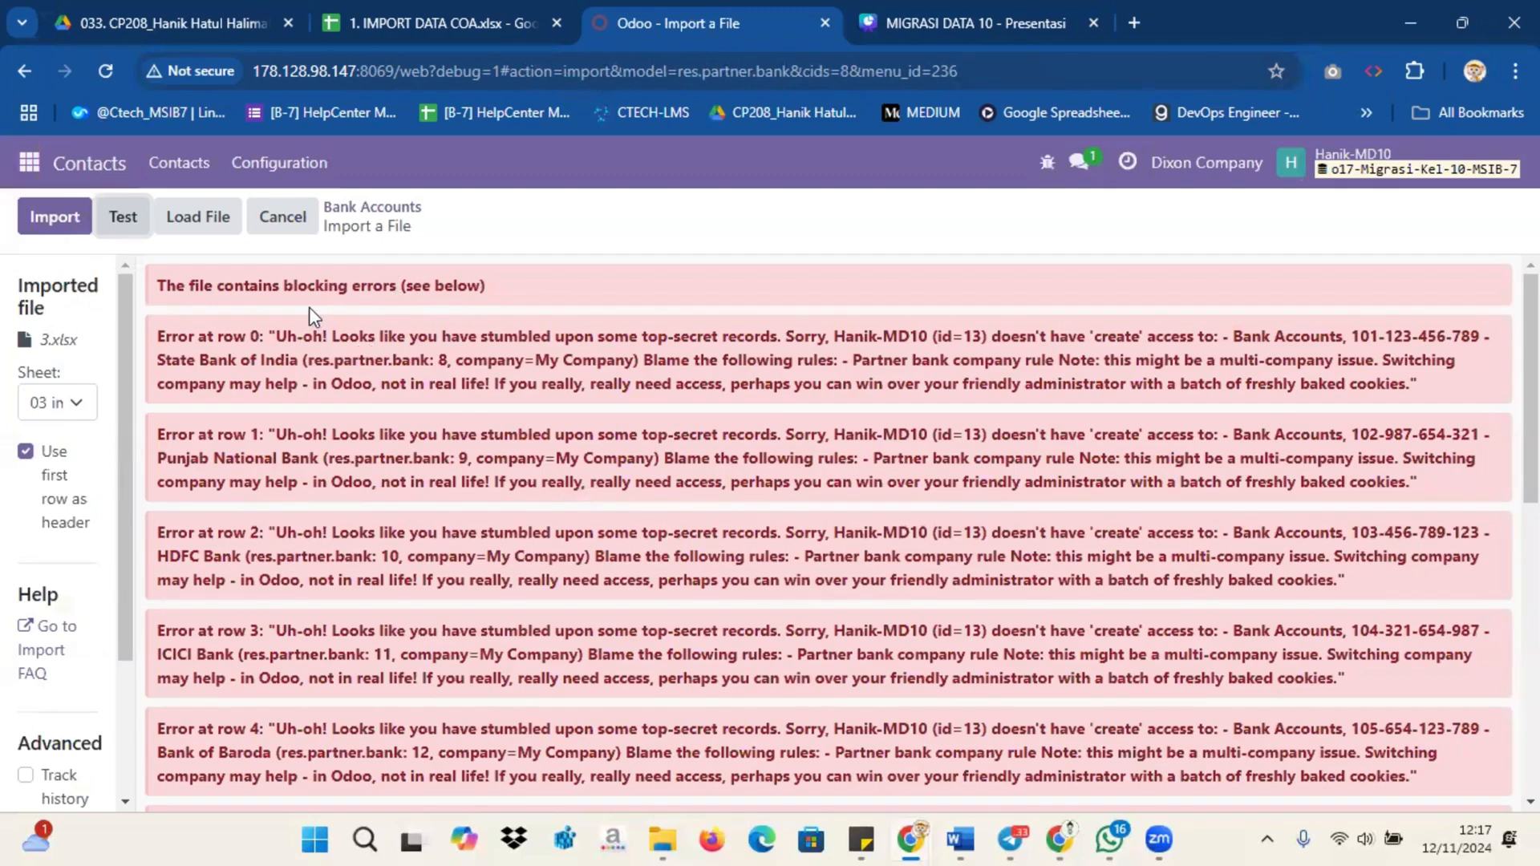
{"action": "scroll", "coordinate": [361, 385], "scroll_direction": "down", "scroll_amount": 10}
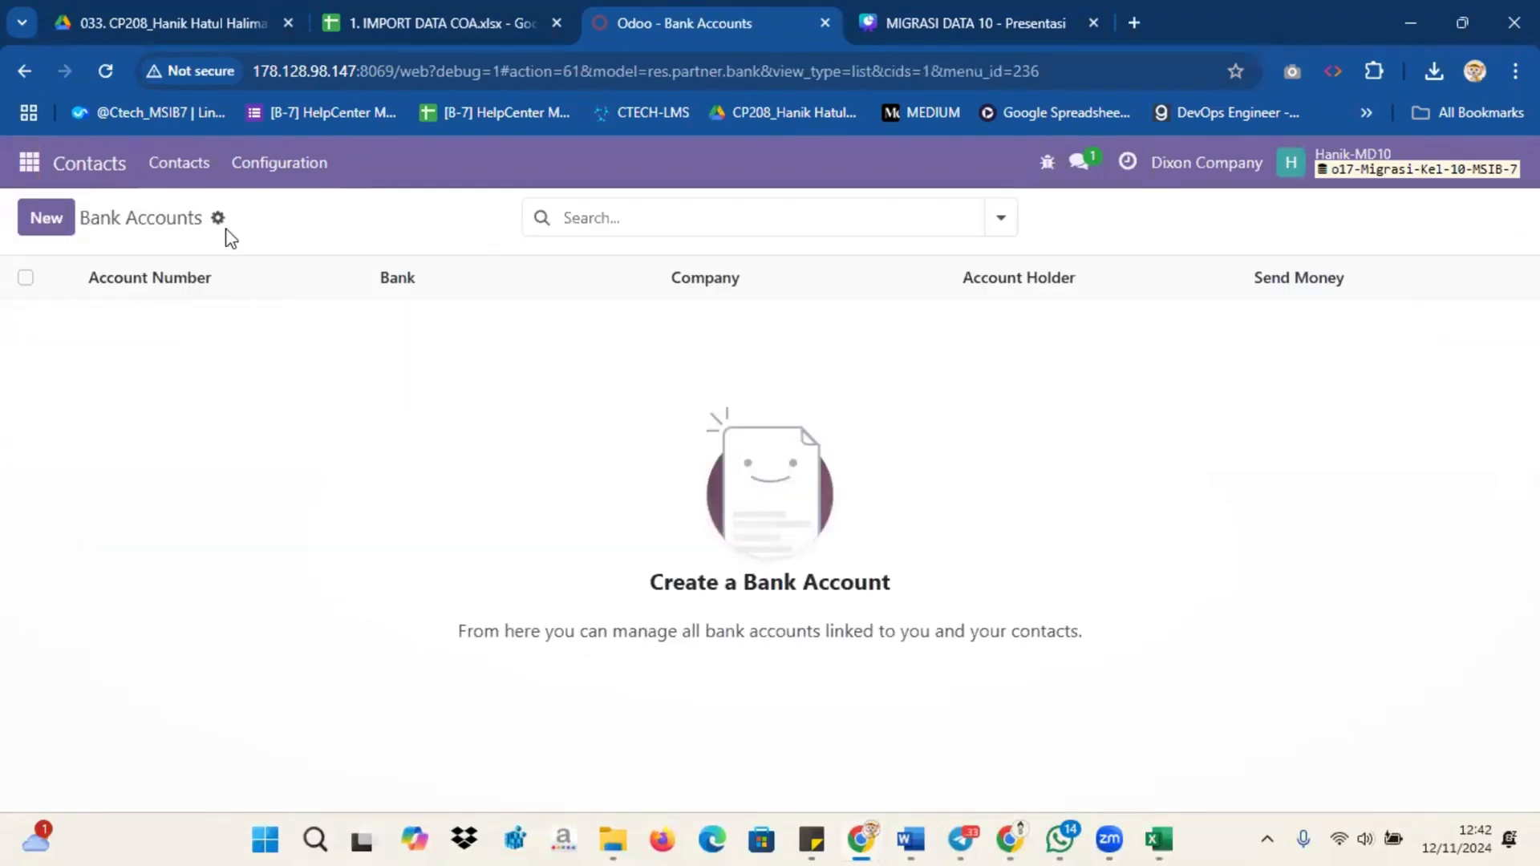
{"action": "left_click", "coordinate": [217, 218]}
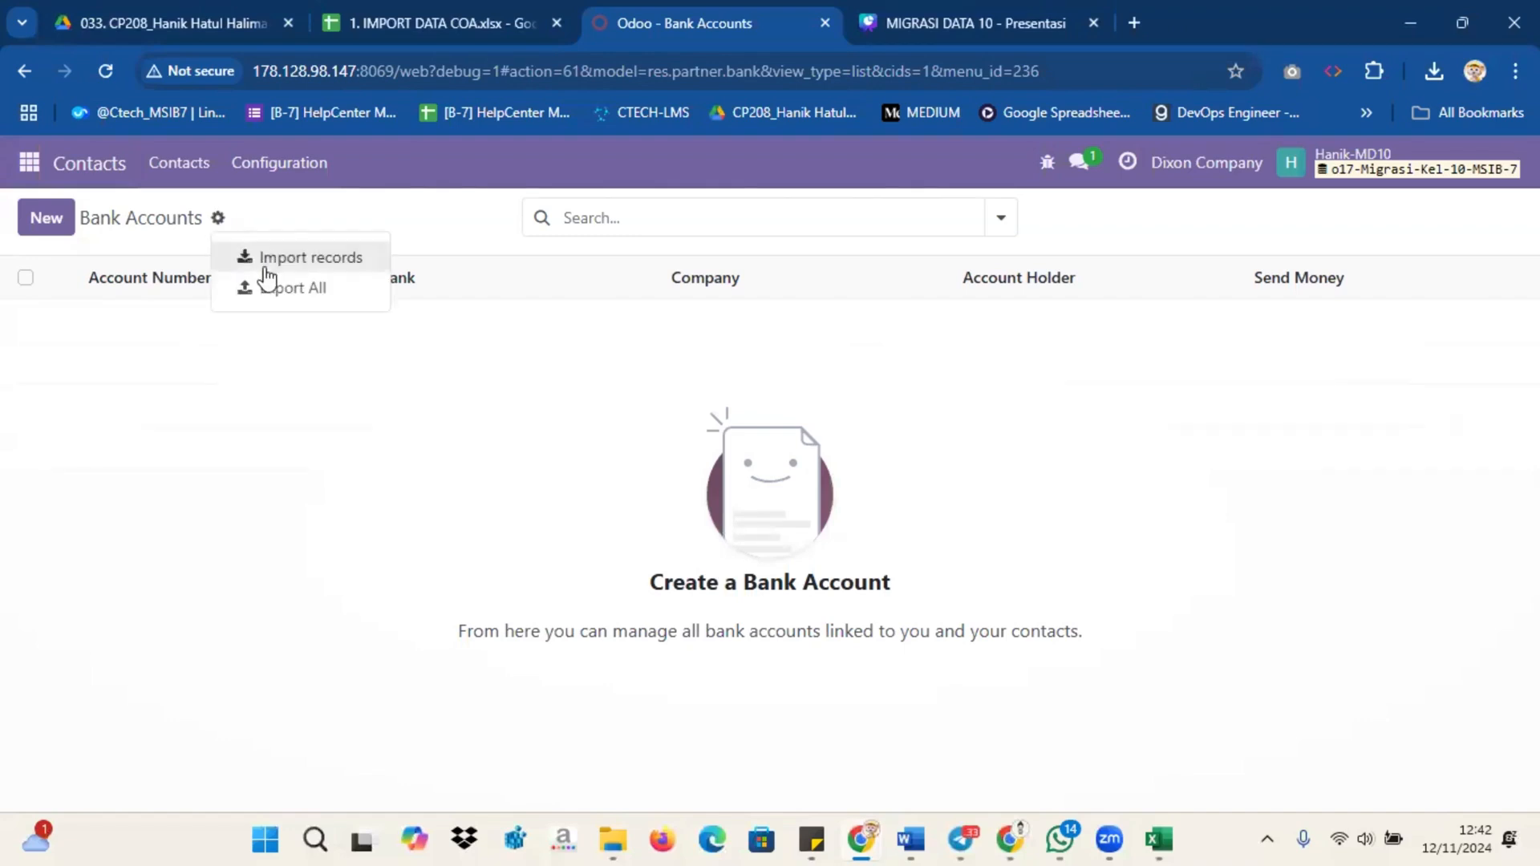
{"action": "left_click", "coordinate": [265, 260]}
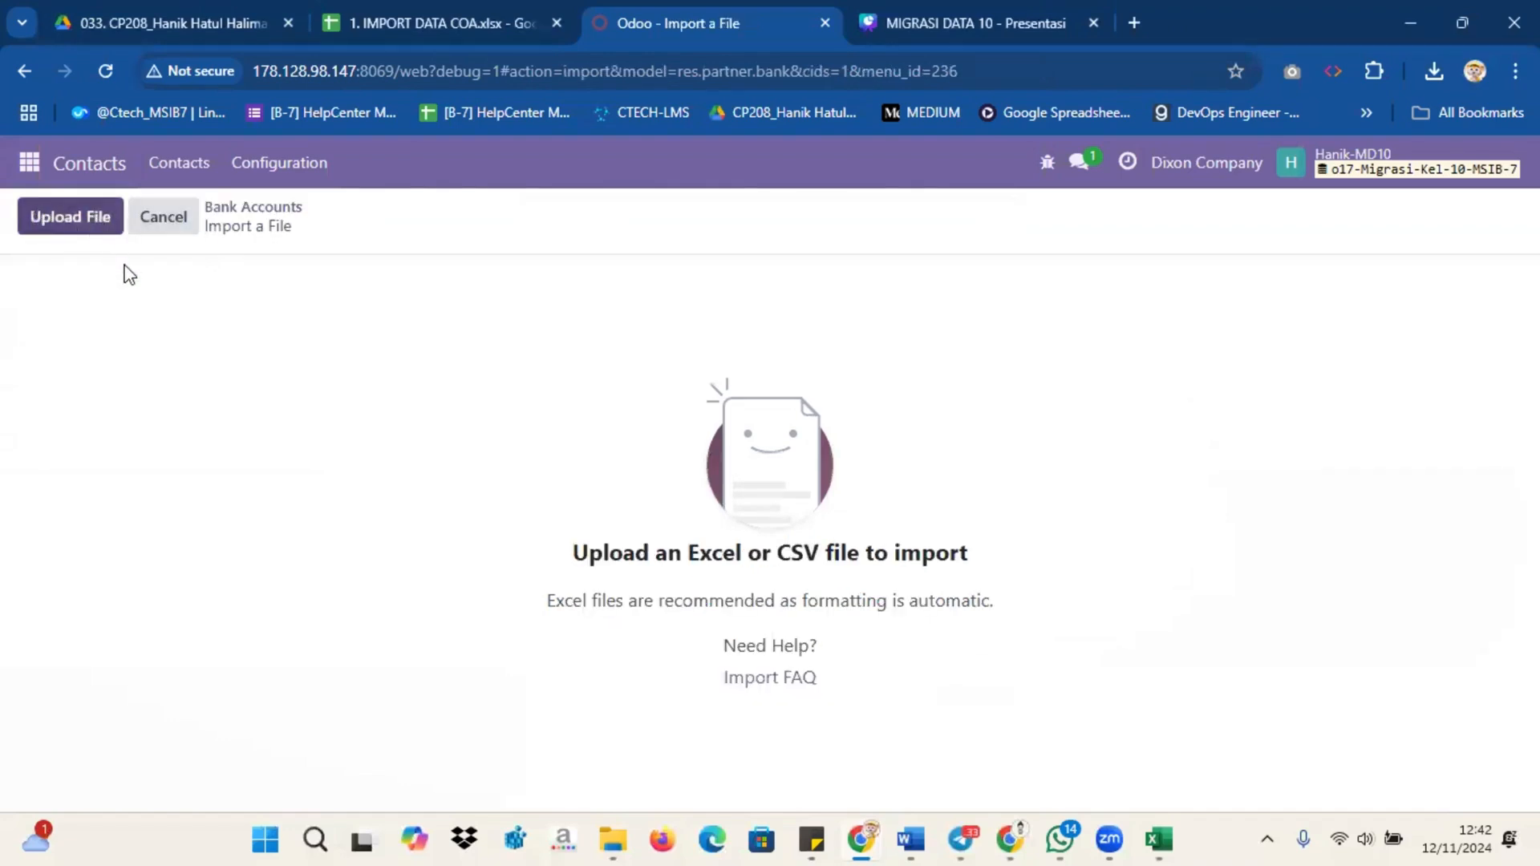
{"action": "left_click", "coordinate": [852, 495]}
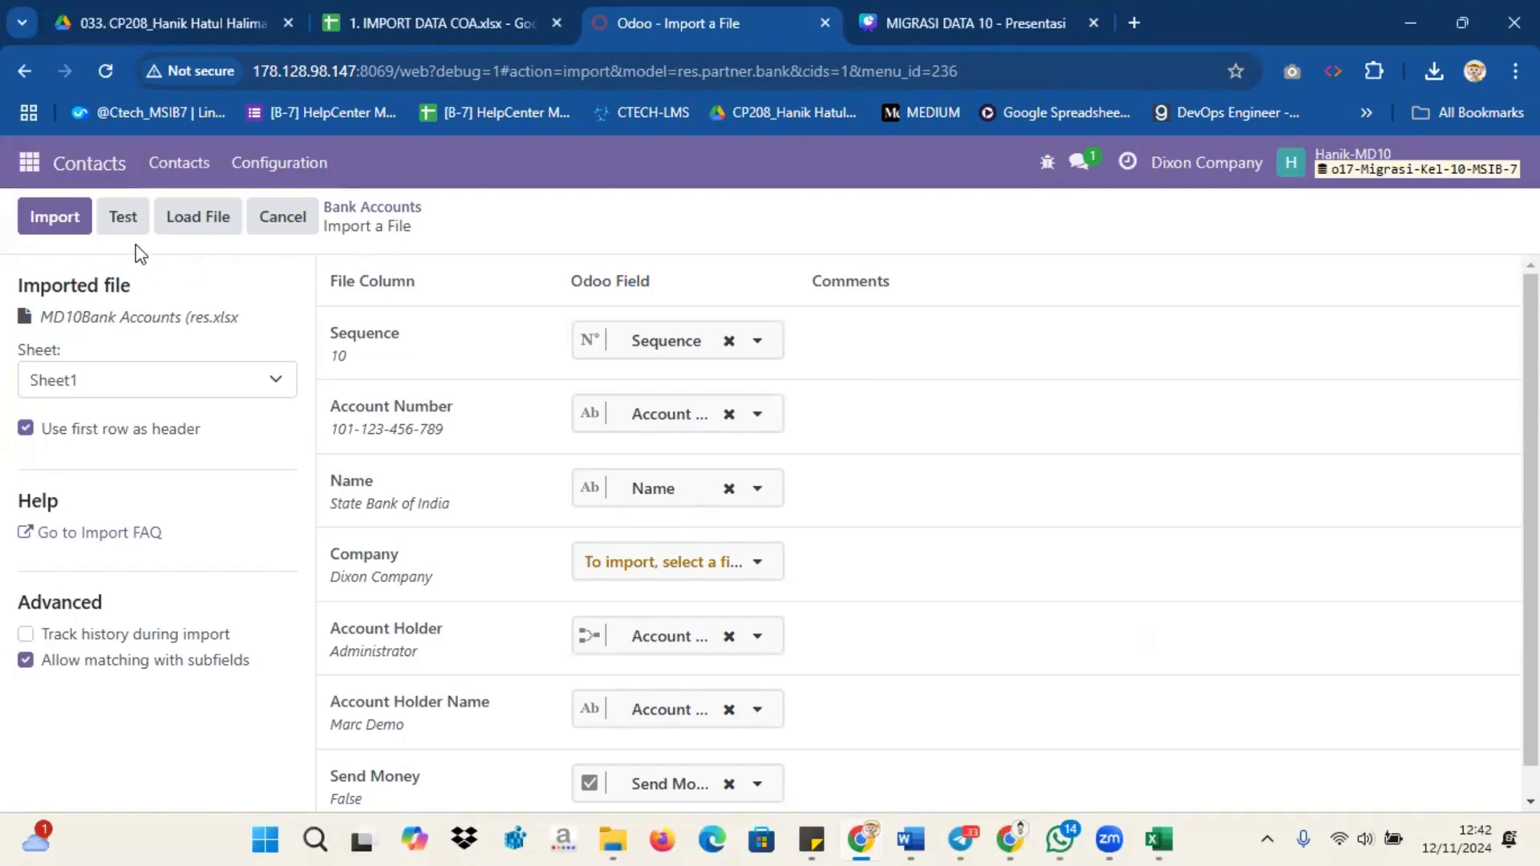
{"action": "left_click", "coordinate": [123, 218]}
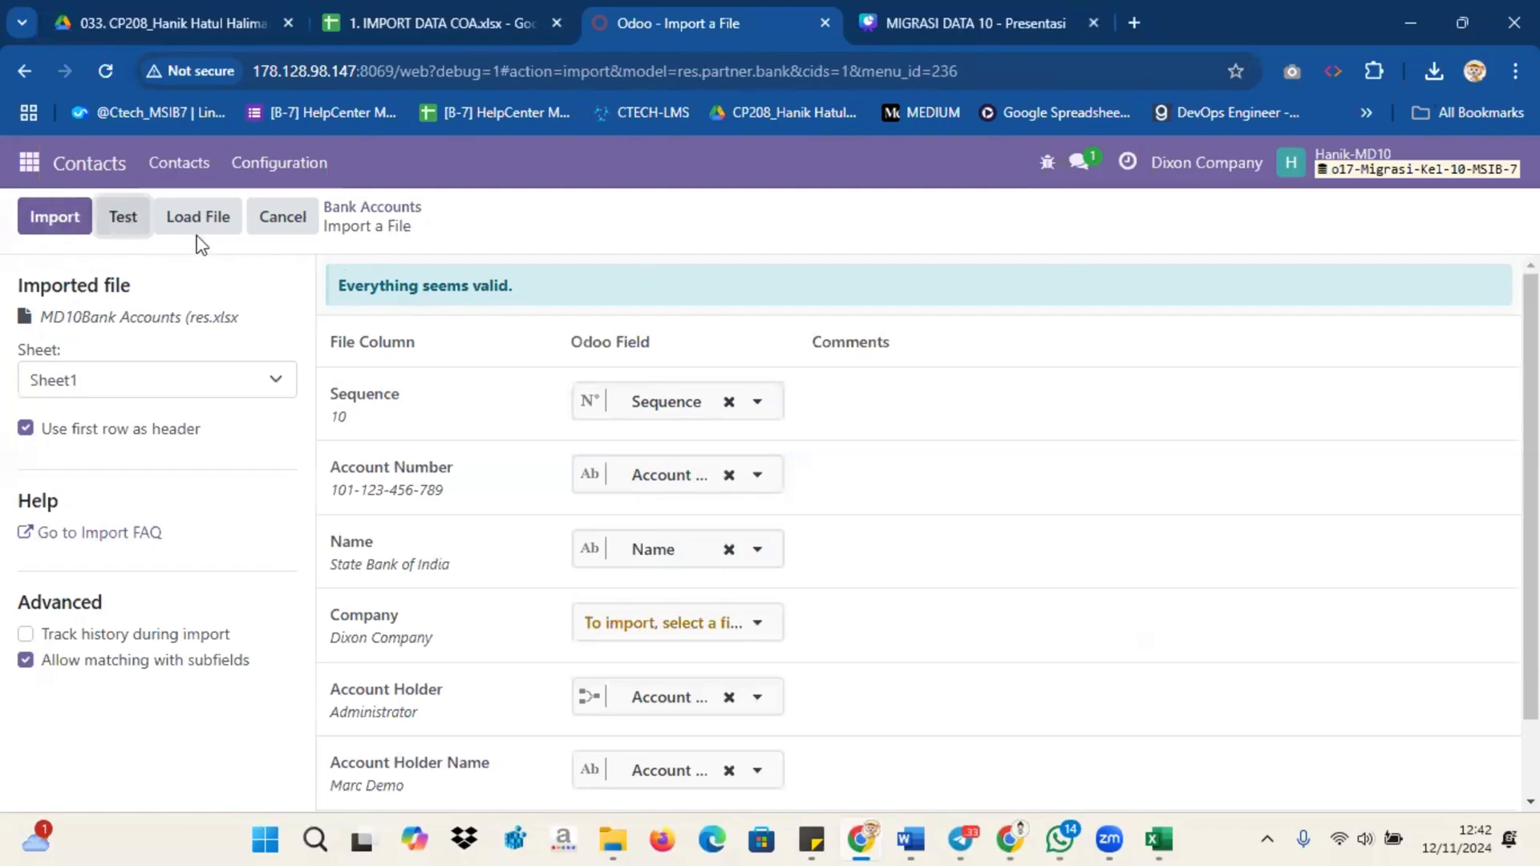
{"action": "left_click", "coordinate": [55, 218]}
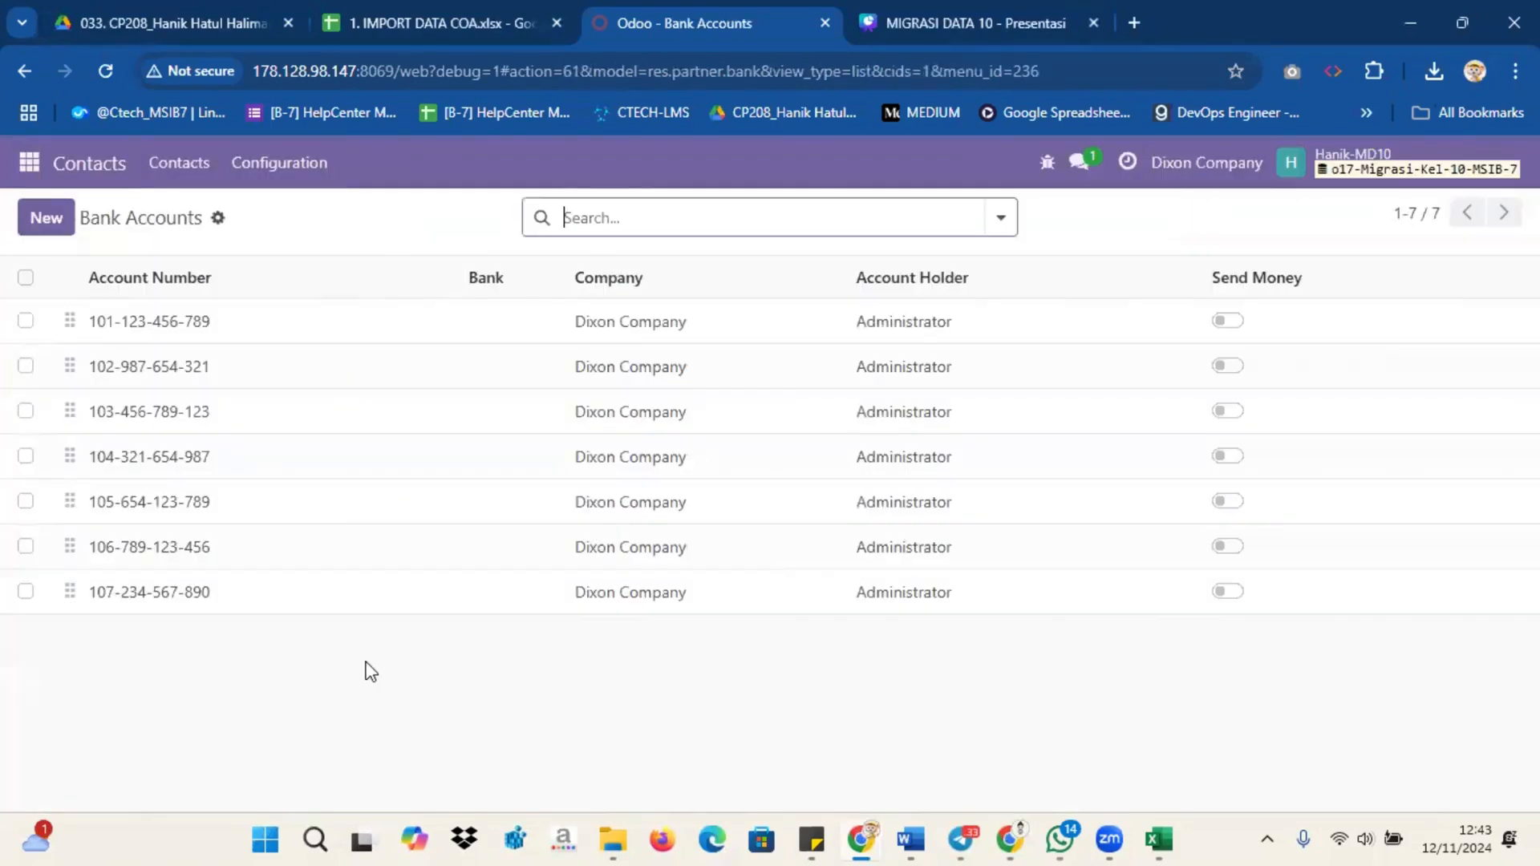
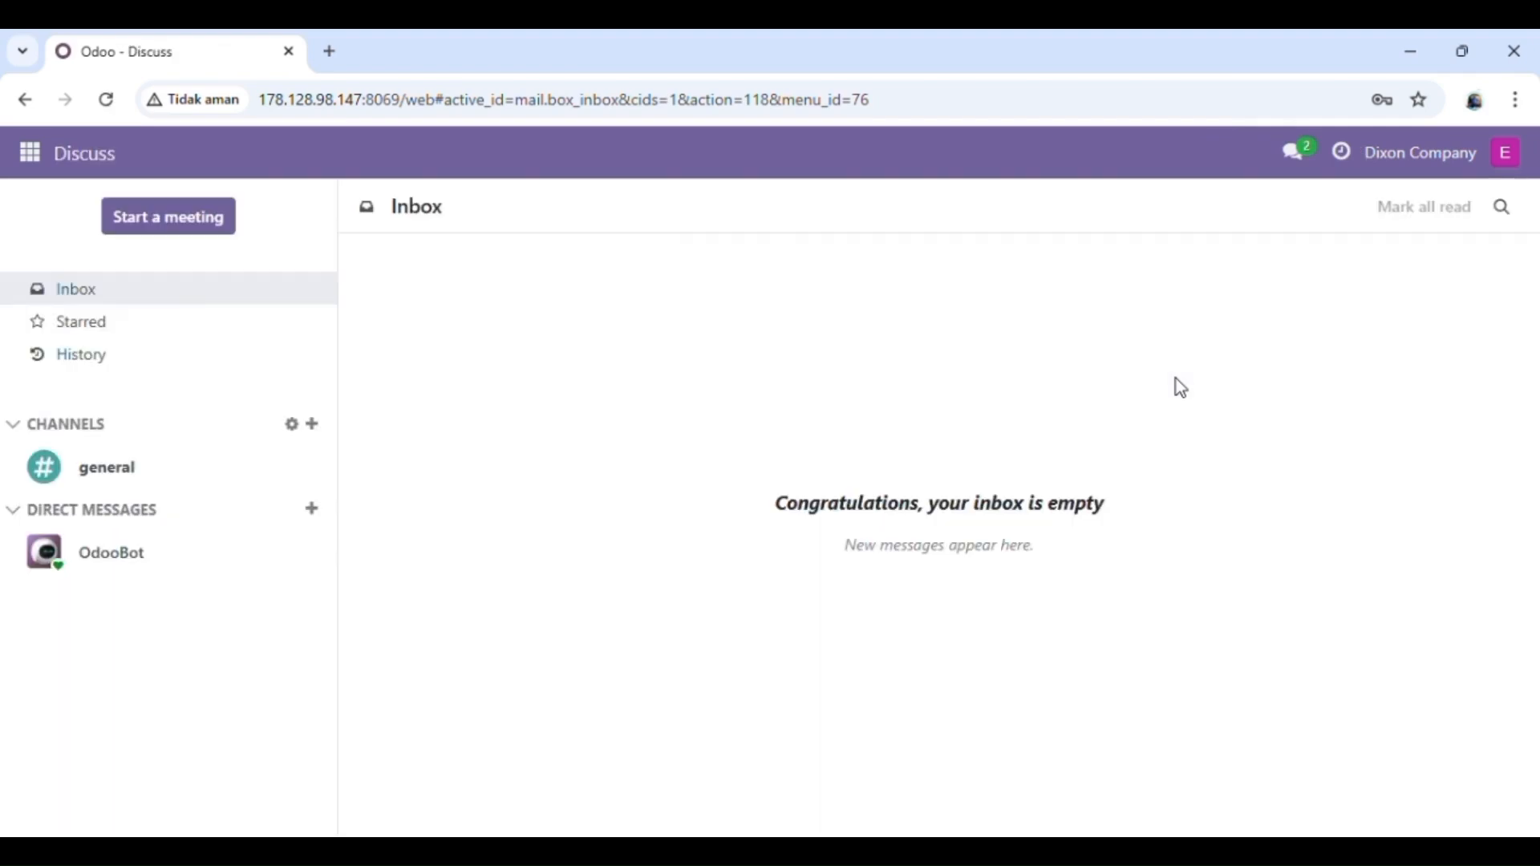
Step: Go to the Journal Entries list in the Accounting app
{"action": "left_click", "coordinate": [30, 152]}
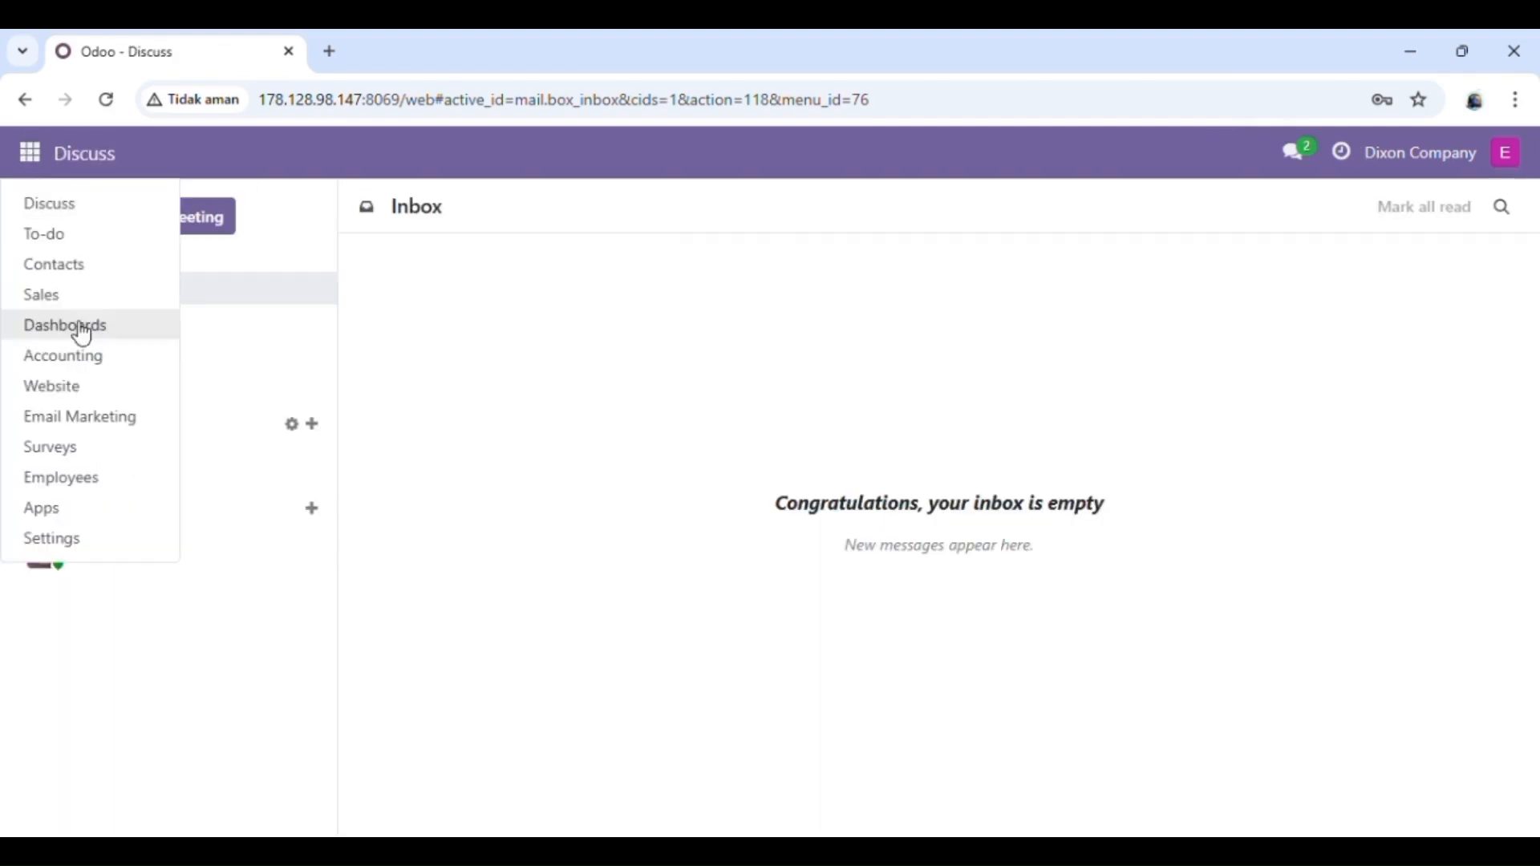
{"action": "left_click", "coordinate": [91, 369]}
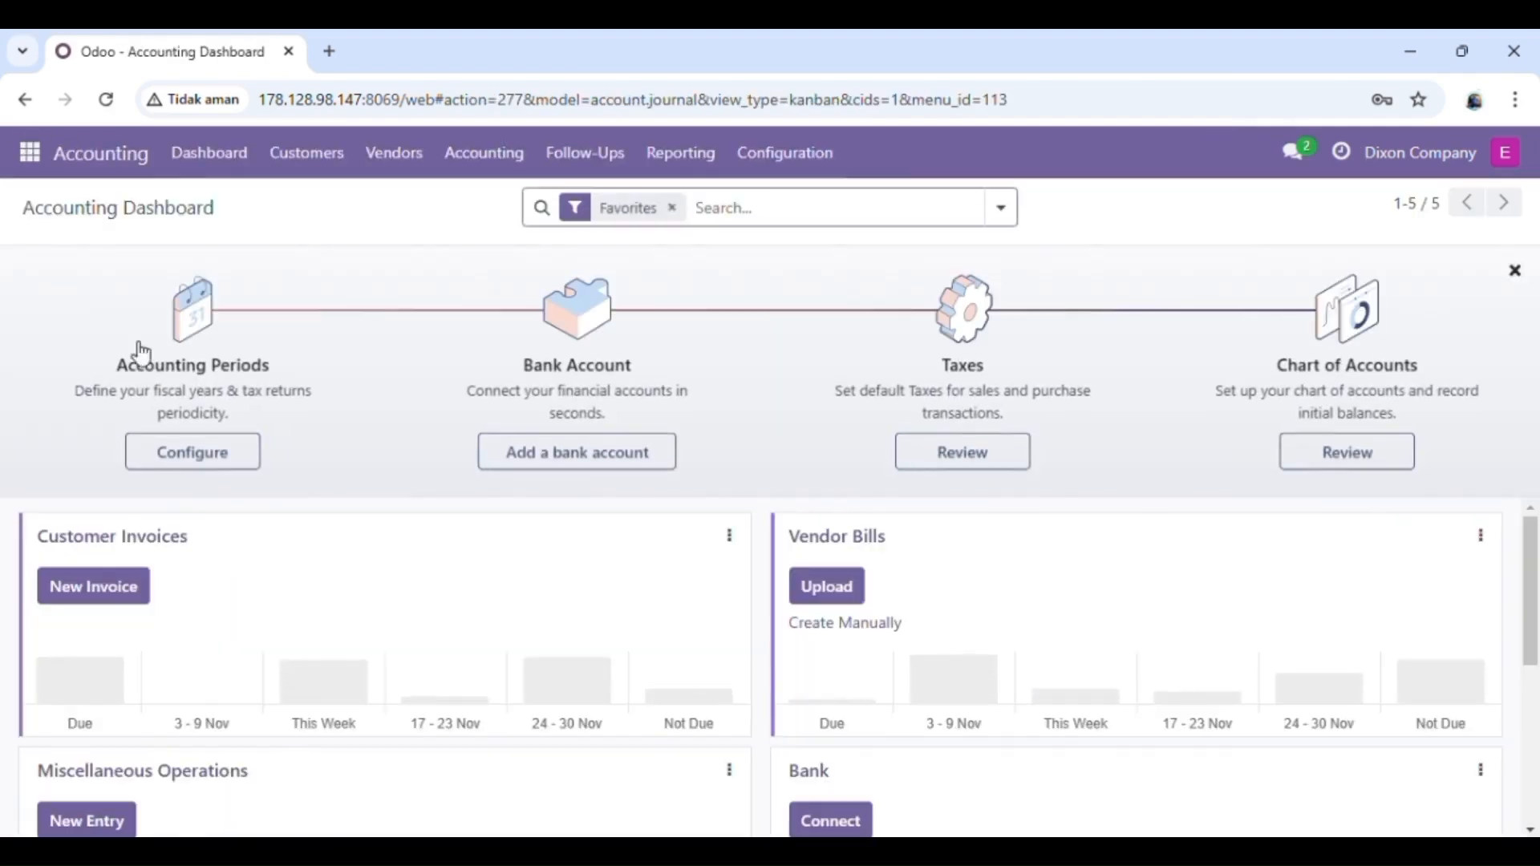
{"action": "left_click", "coordinate": [492, 159]}
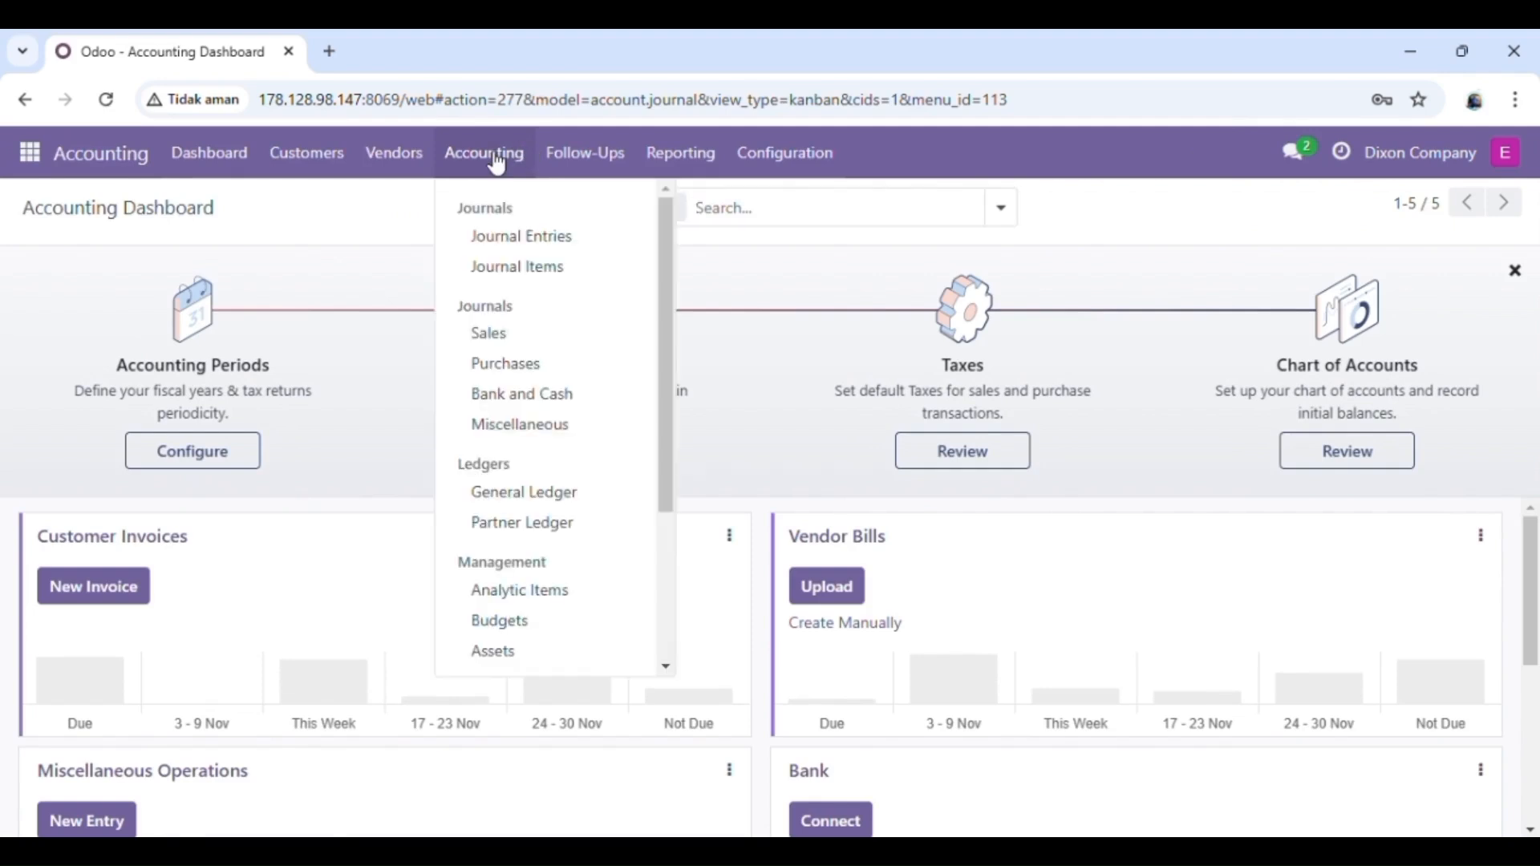
{"action": "left_click", "coordinate": [521, 240]}
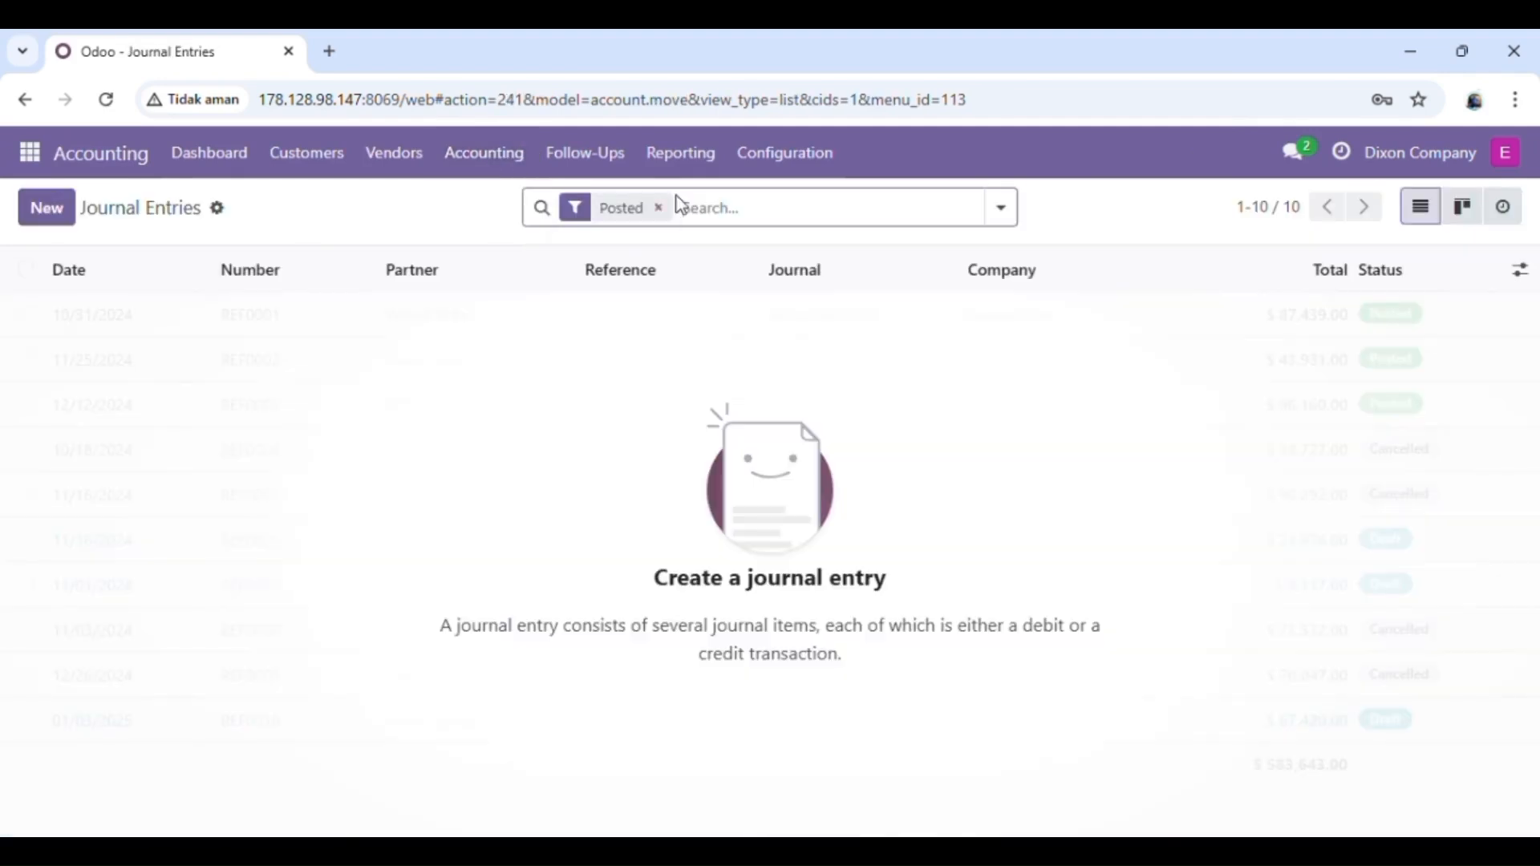
Step: Search the journal entries for 'miscellaneous', fixing the misspelling first
{"action": "type", "text": "mis"}
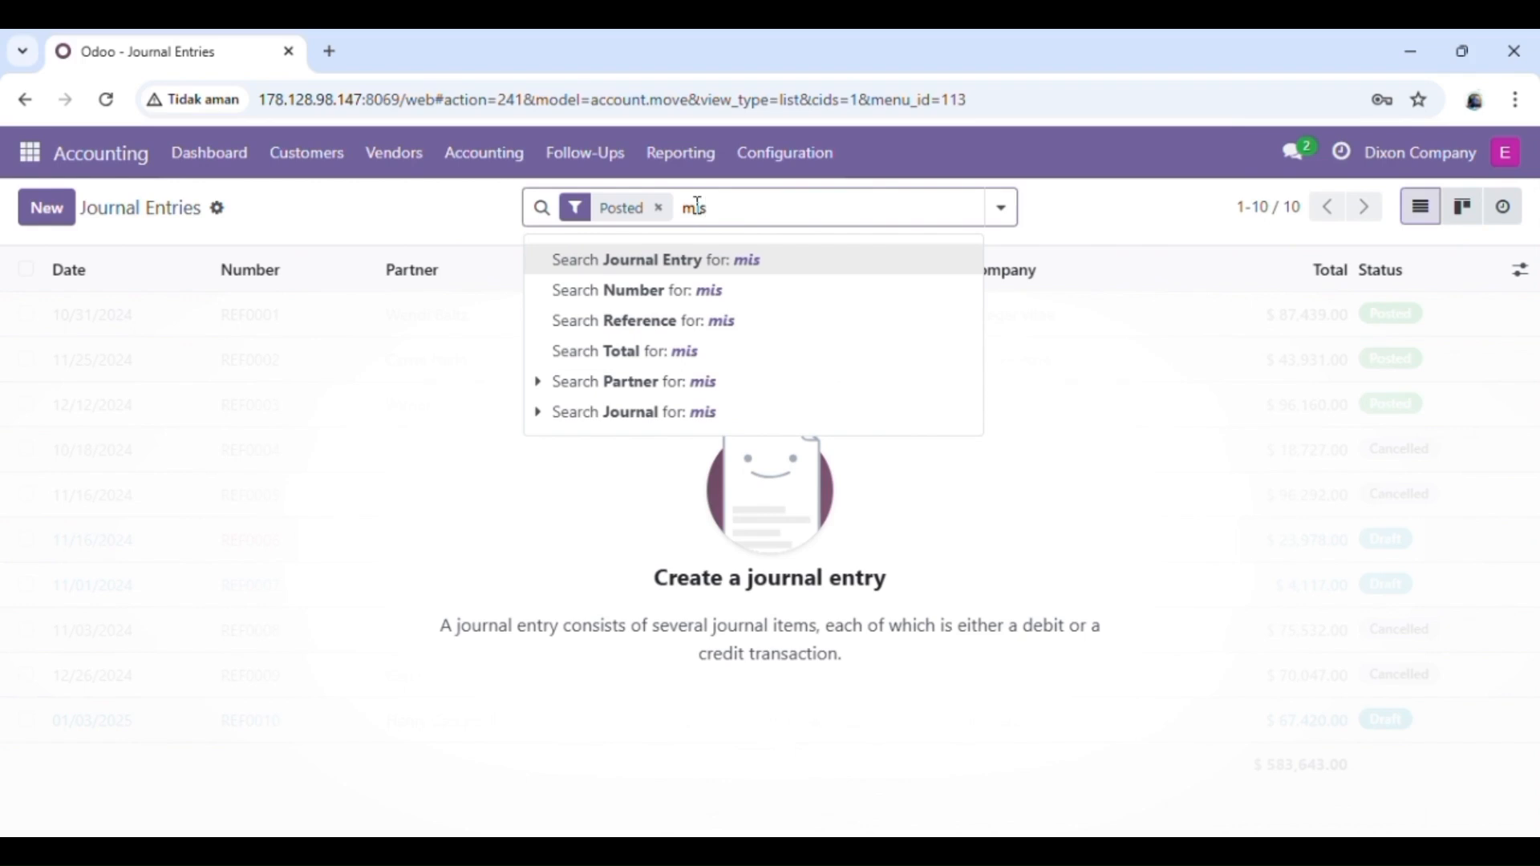
{"action": "type", "text": "call"}
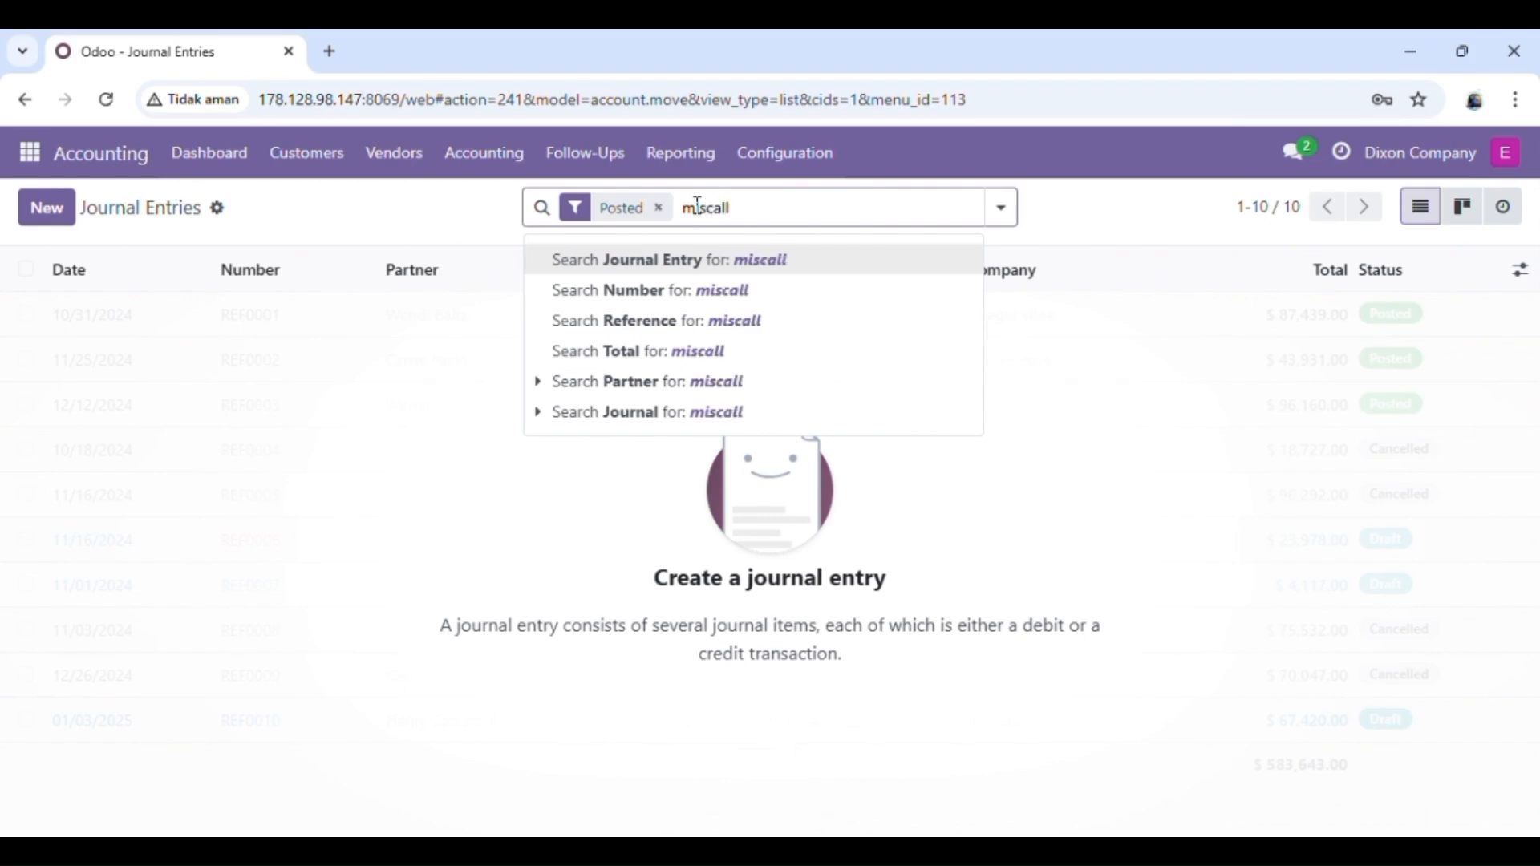
{"action": "type", "text": "aneous"}
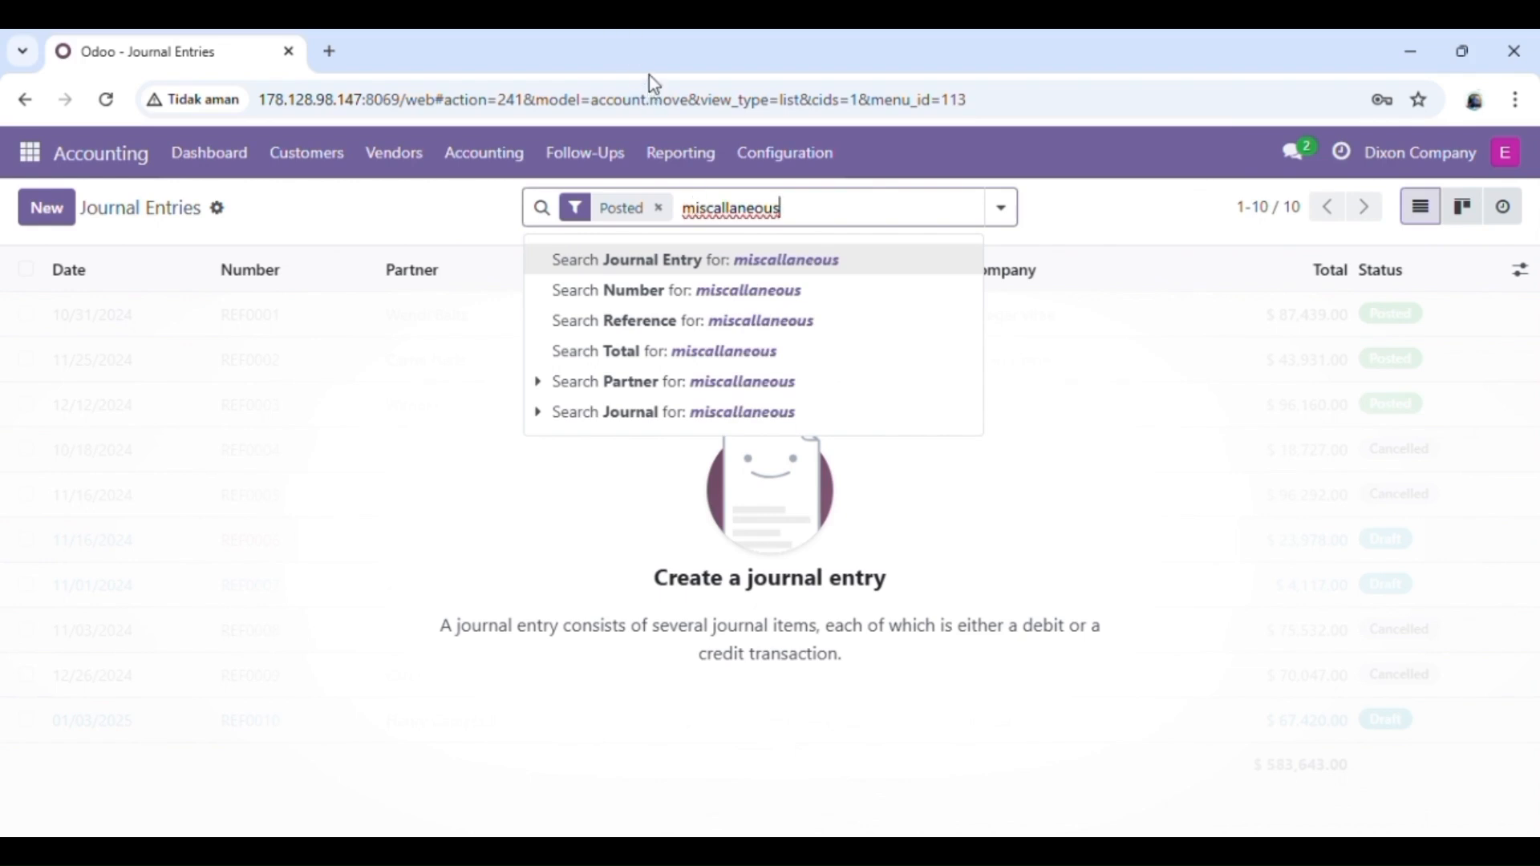
{"action": "left_click", "coordinate": [722, 211]}
{"action": "key", "text": "BackSpace"}
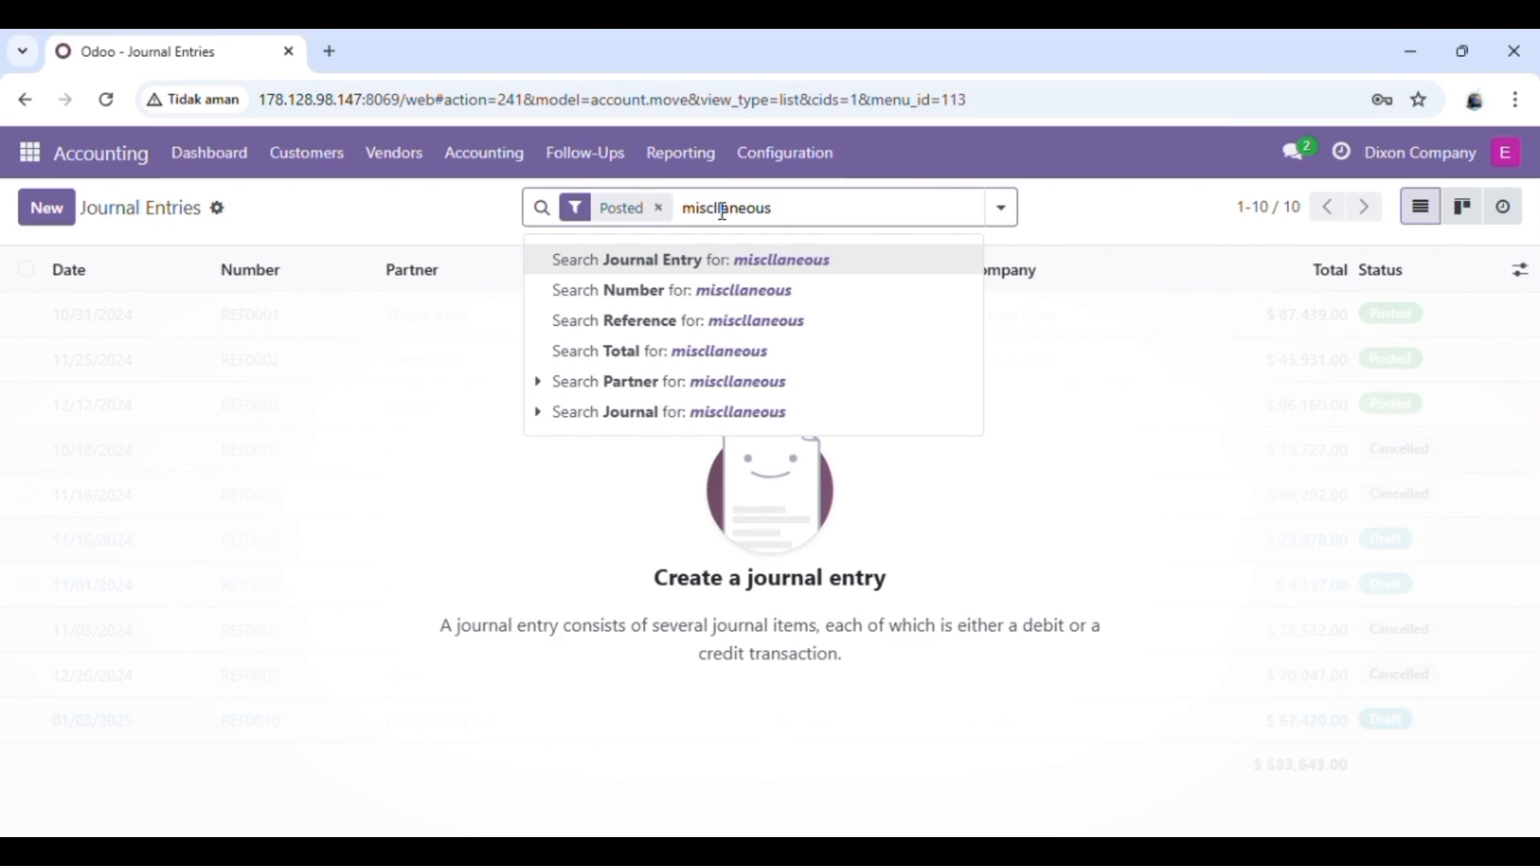
{"action": "type", "text": "e"}
{"action": "key", "text": "Return"}
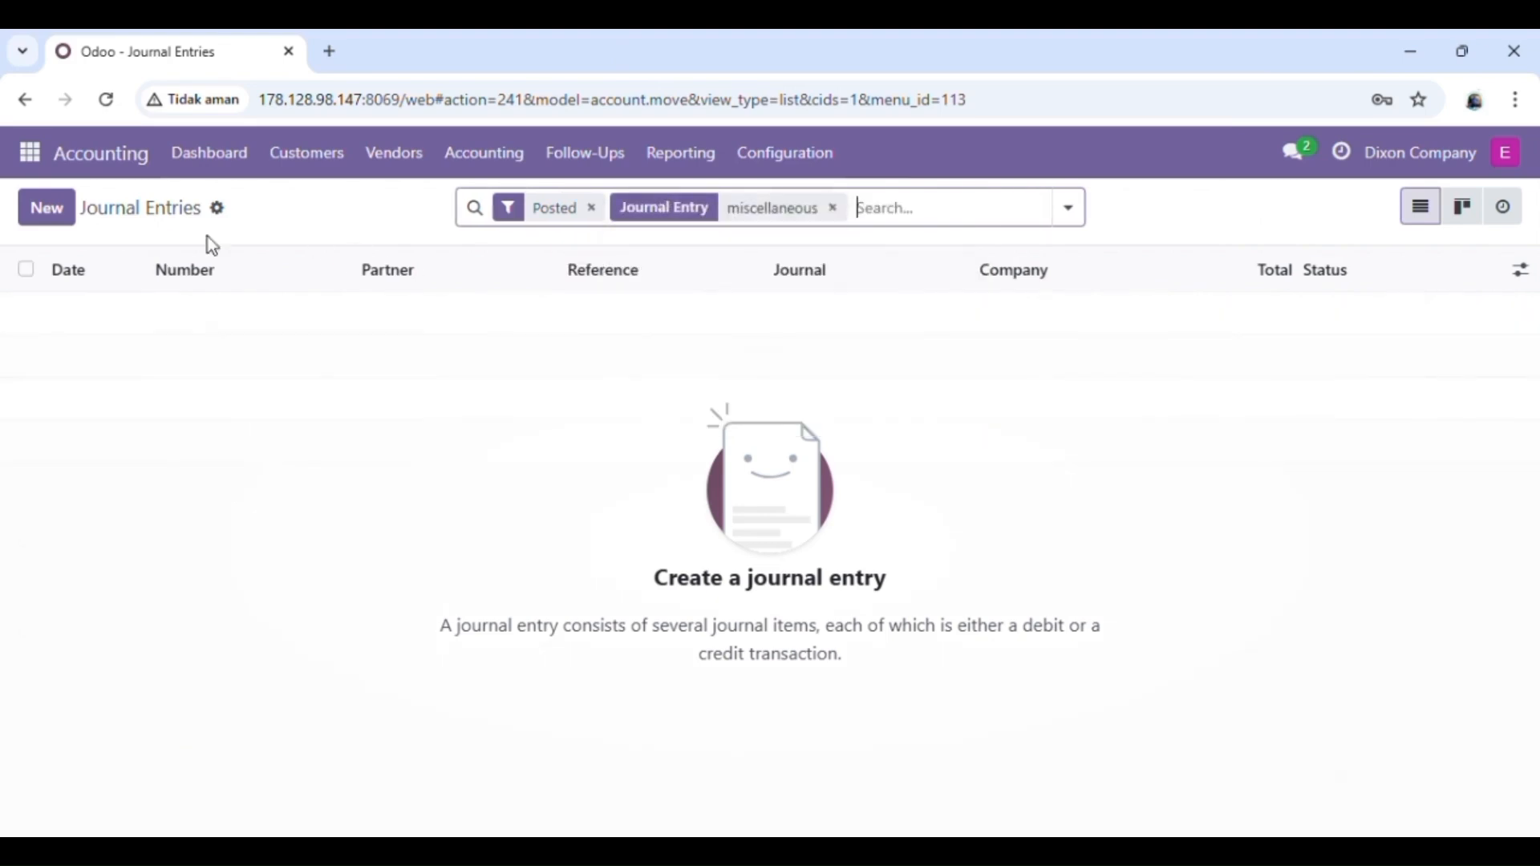
Step: Start an Import records job for Journal Entries and begin choosing a file
{"action": "left_click", "coordinate": [218, 210]}
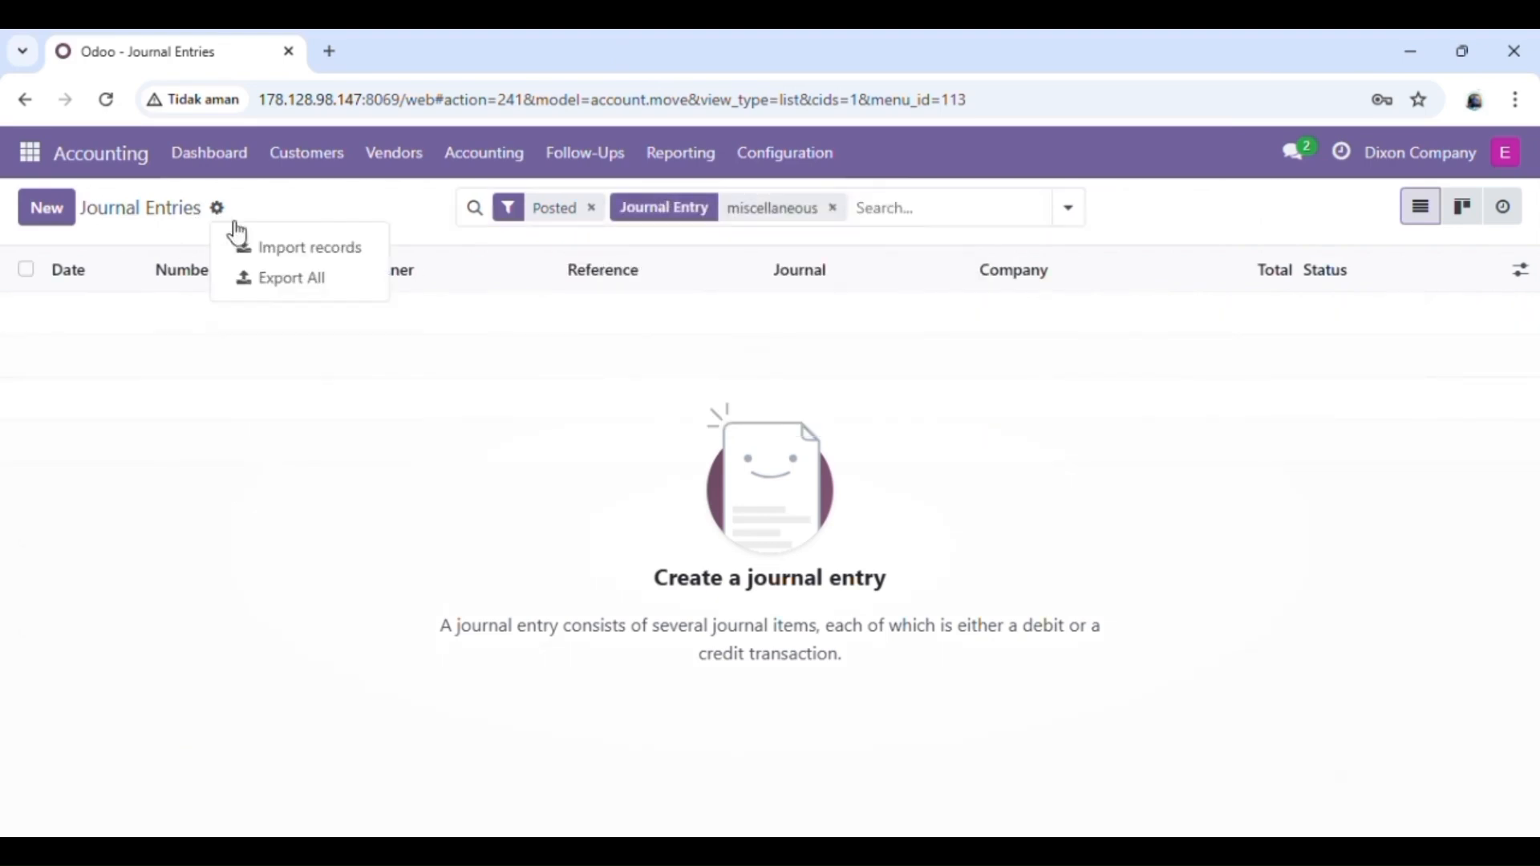
{"action": "left_click", "coordinate": [291, 258]}
{"action": "left_click", "coordinate": [78, 215]}
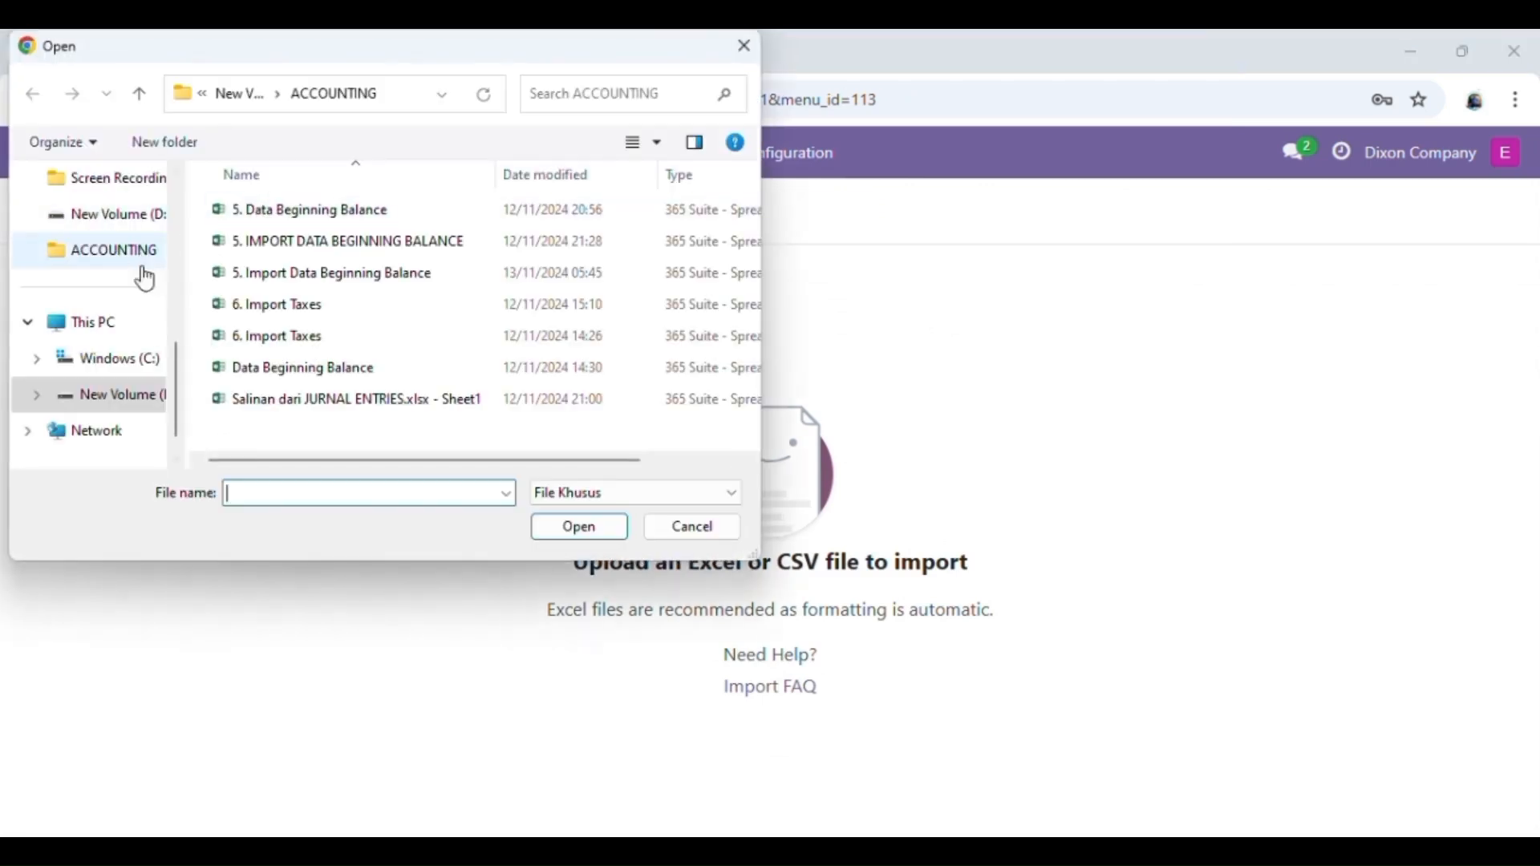
Step: Load '5. Import Data Beginning Balance' from ACCOUNTING 2, test it, and import the 34 entries
{"action": "left_click", "coordinate": [157, 390]}
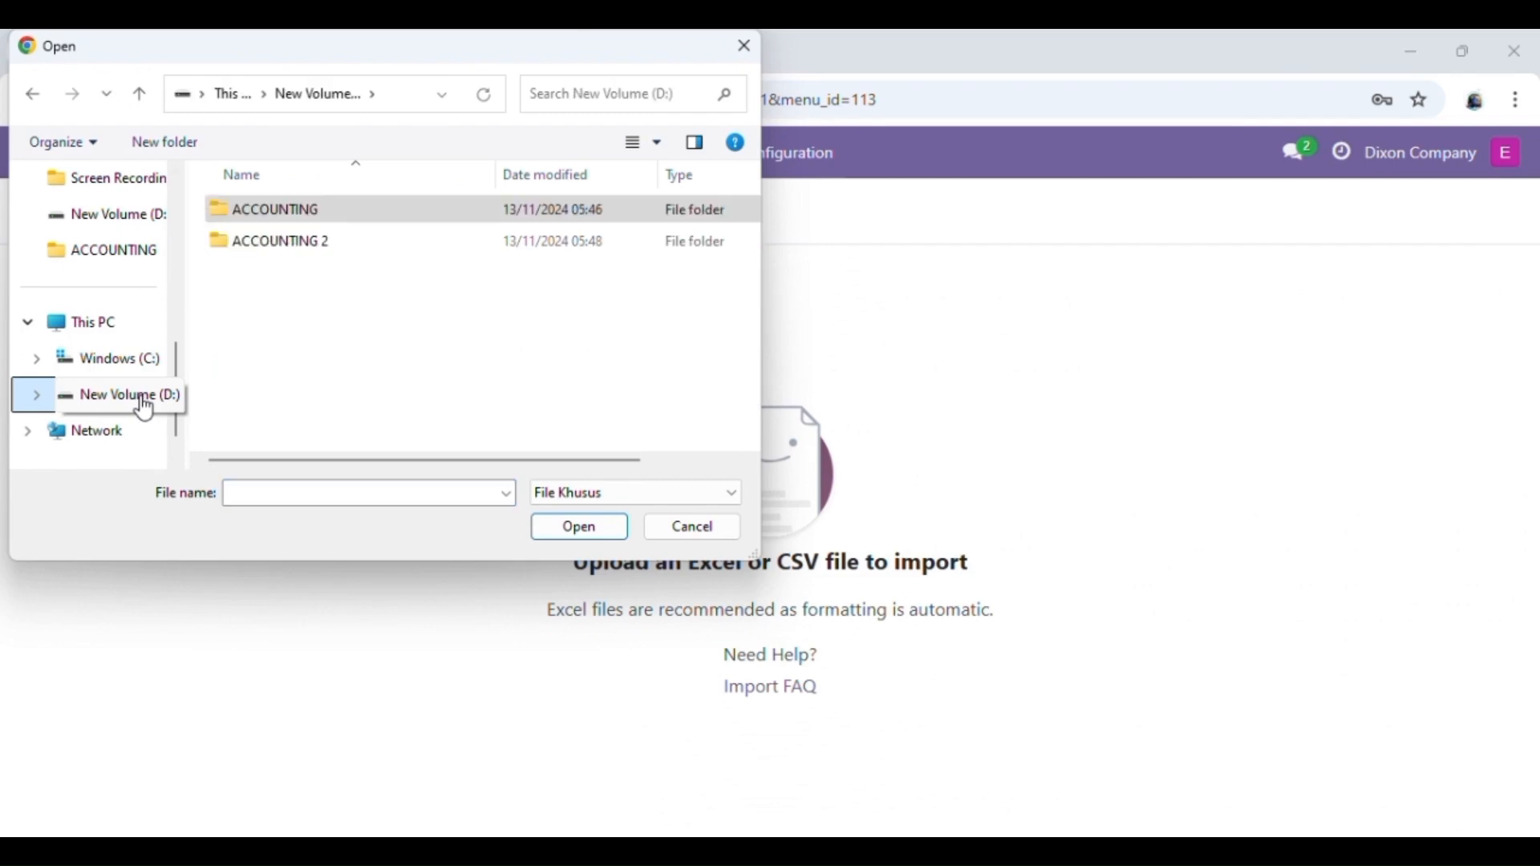
{"action": "double_click", "coordinate": [345, 250]}
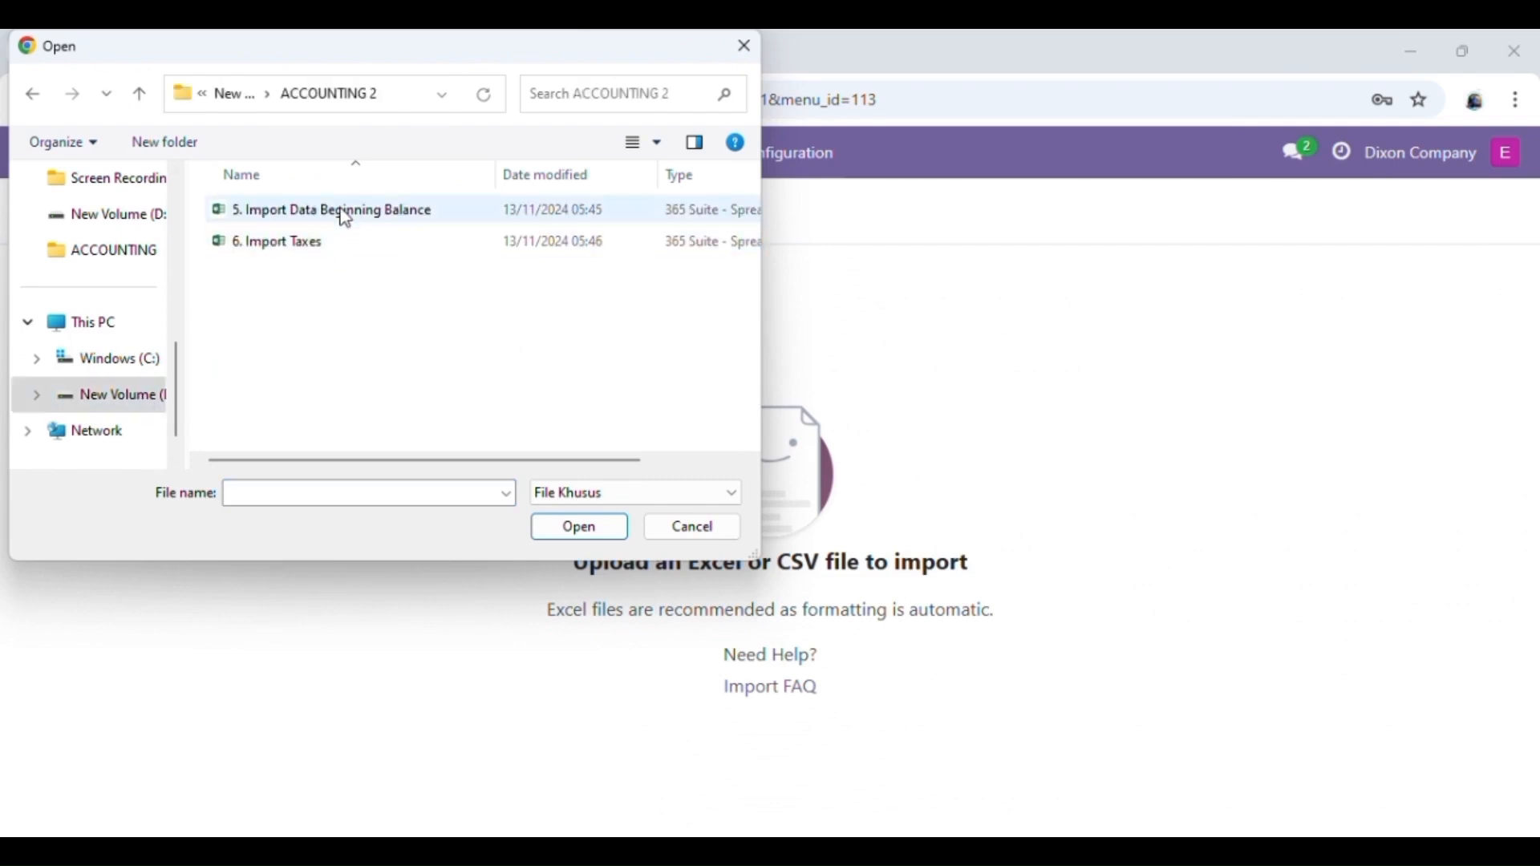
{"action": "left_click", "coordinate": [343, 211]}
{"action": "left_click", "coordinate": [579, 536]}
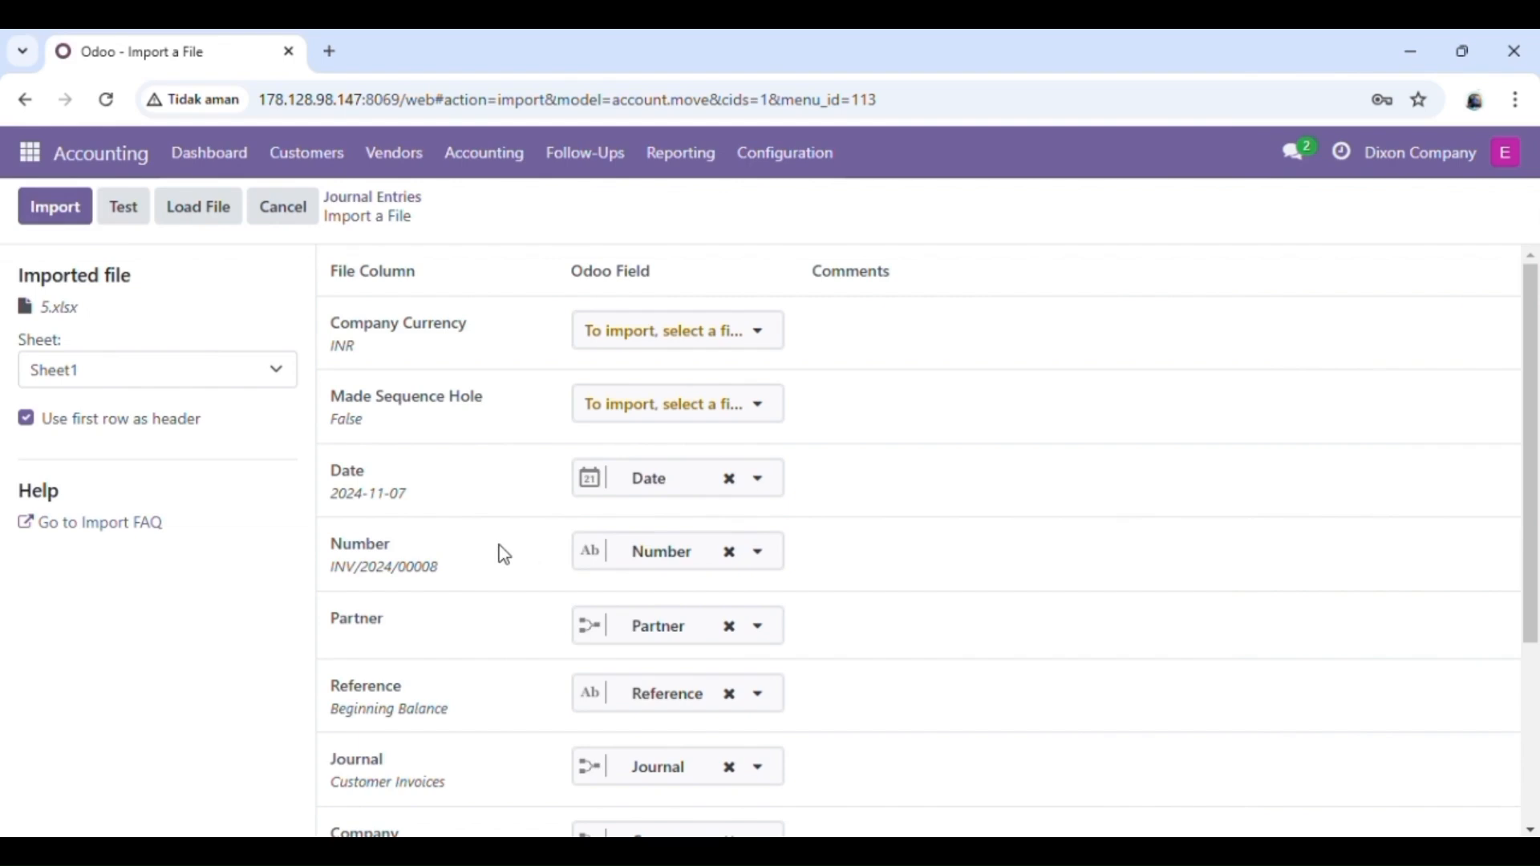
{"action": "left_click", "coordinate": [125, 214]}
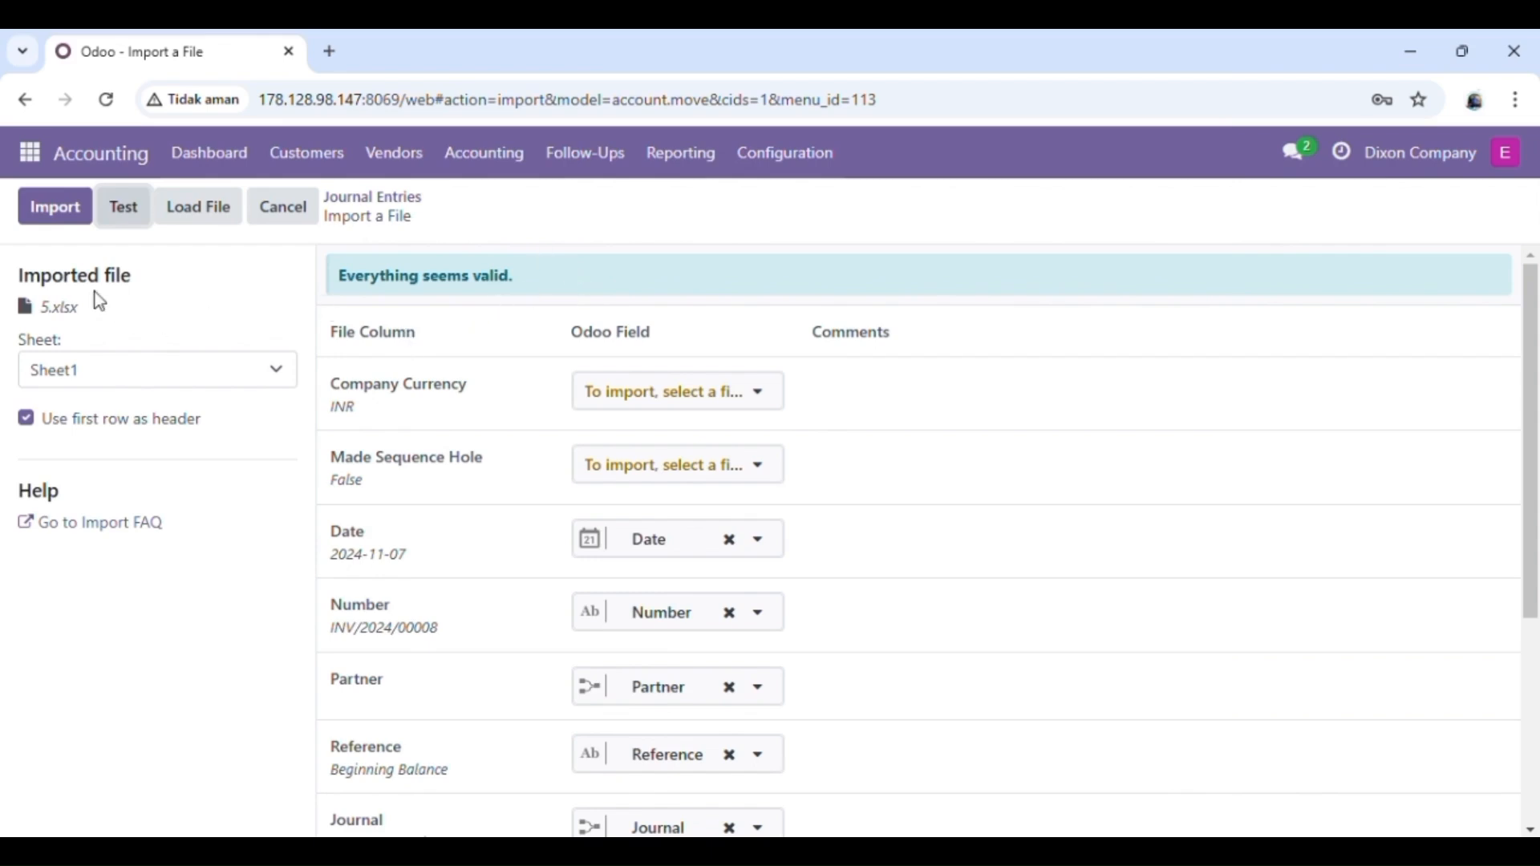
{"action": "left_click", "coordinate": [56, 223]}
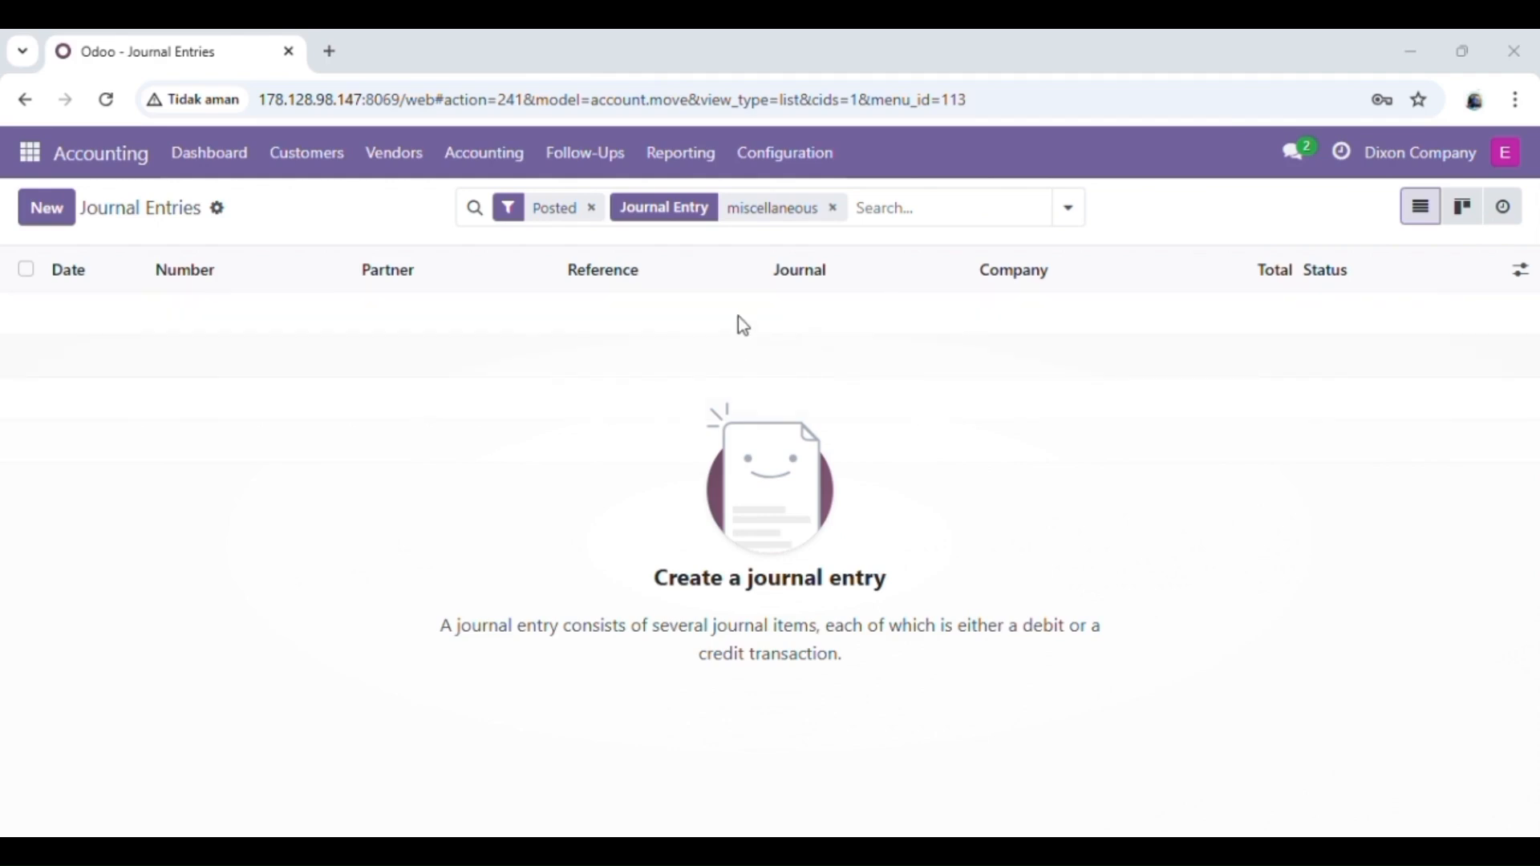
Step: Open Accounting Settings and scroll to the Currencies section to confirm INR is the main currency
{"action": "left_click", "coordinate": [794, 157]}
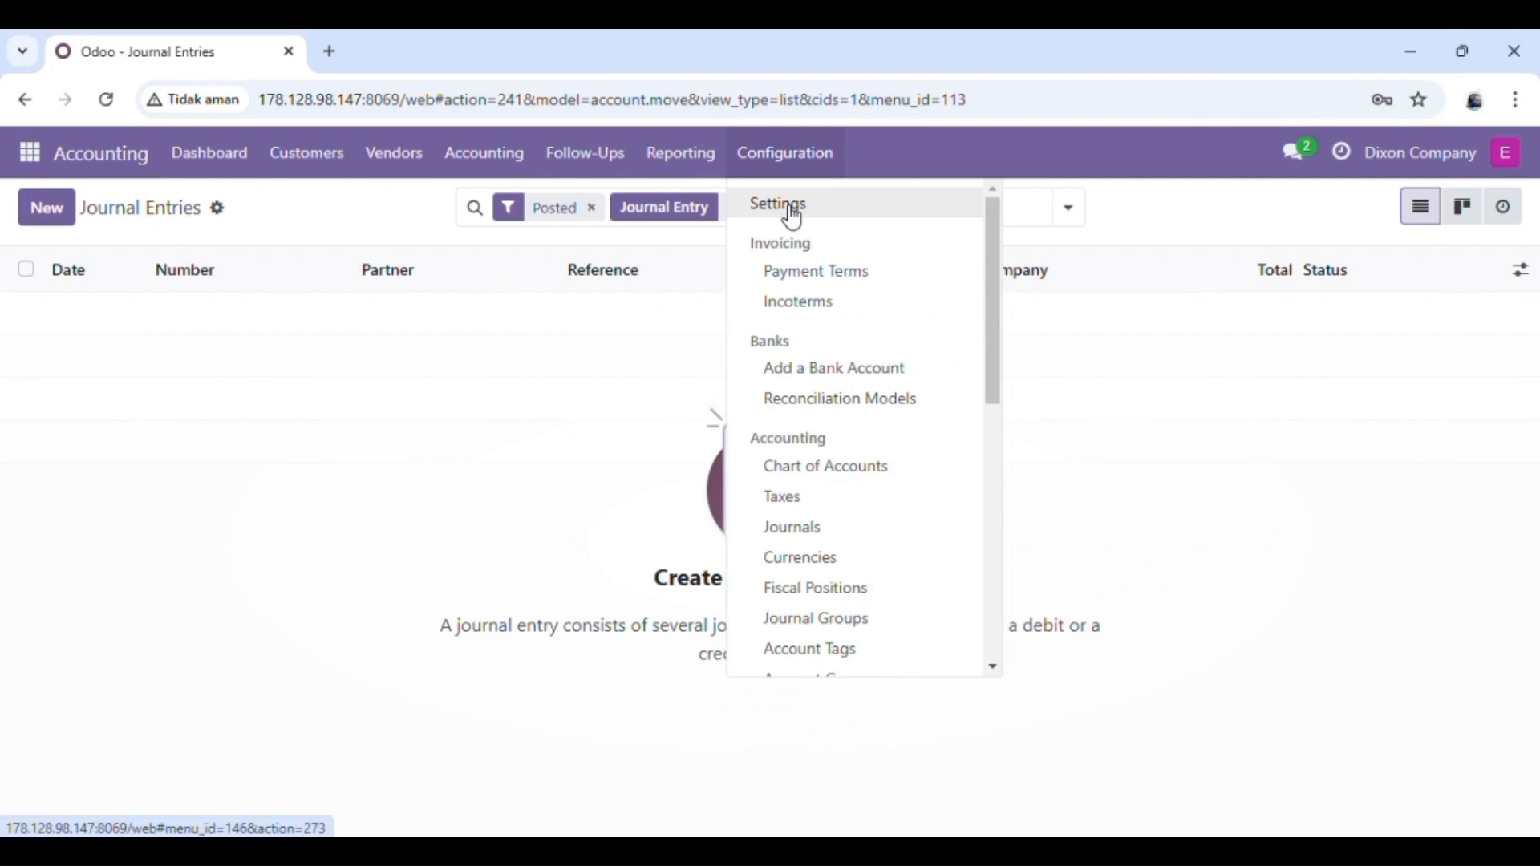
{"action": "left_click", "coordinate": [794, 213]}
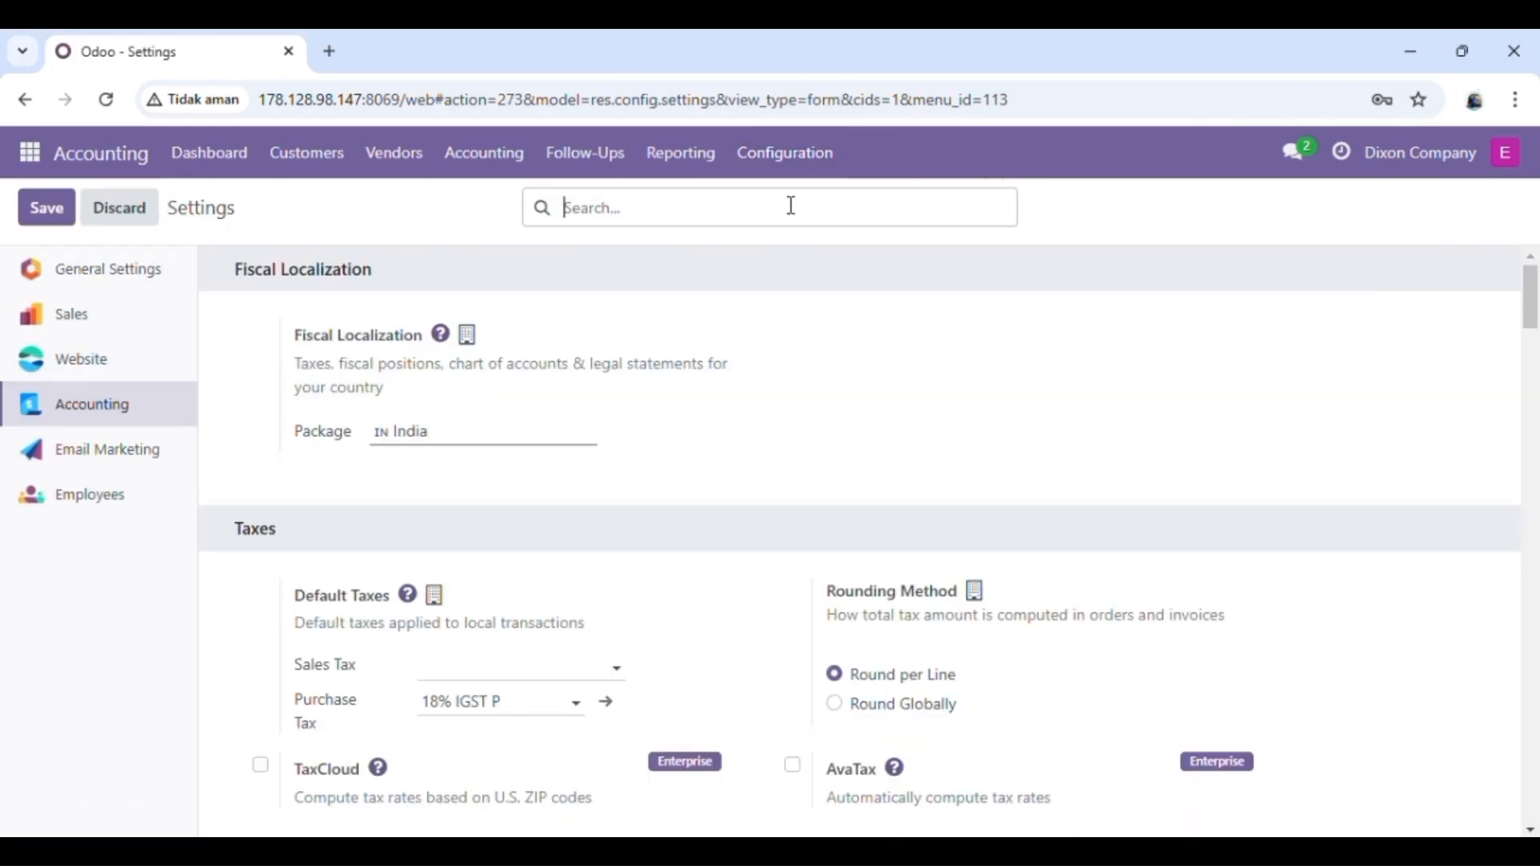
{"action": "scroll", "coordinate": [639, 441], "scroll_direction": "down", "scroll_amount": 1}
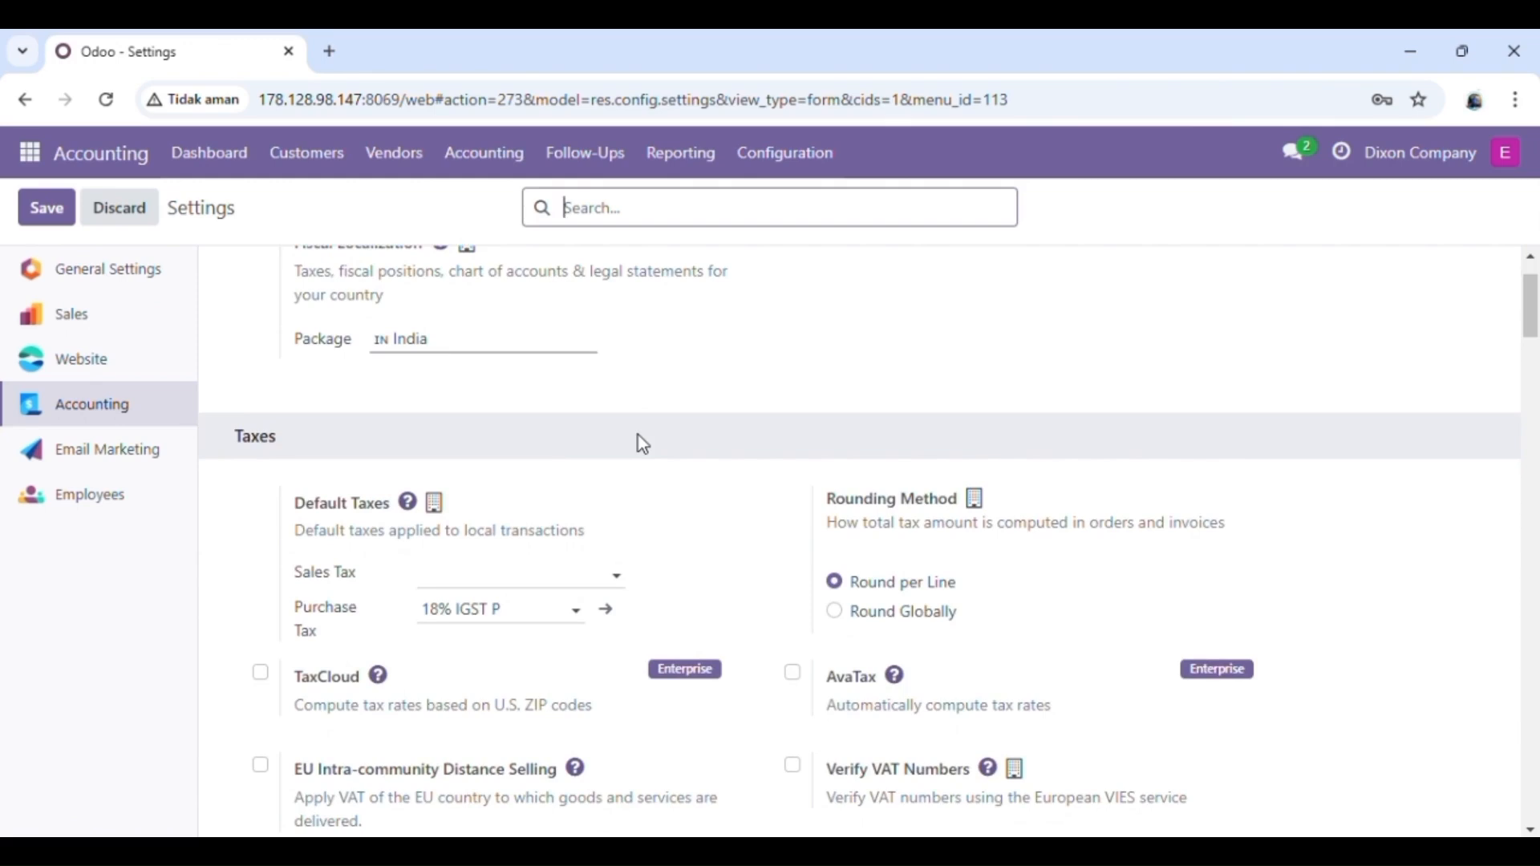
{"action": "scroll", "coordinate": [643, 444], "scroll_direction": "down", "scroll_amount": 1}
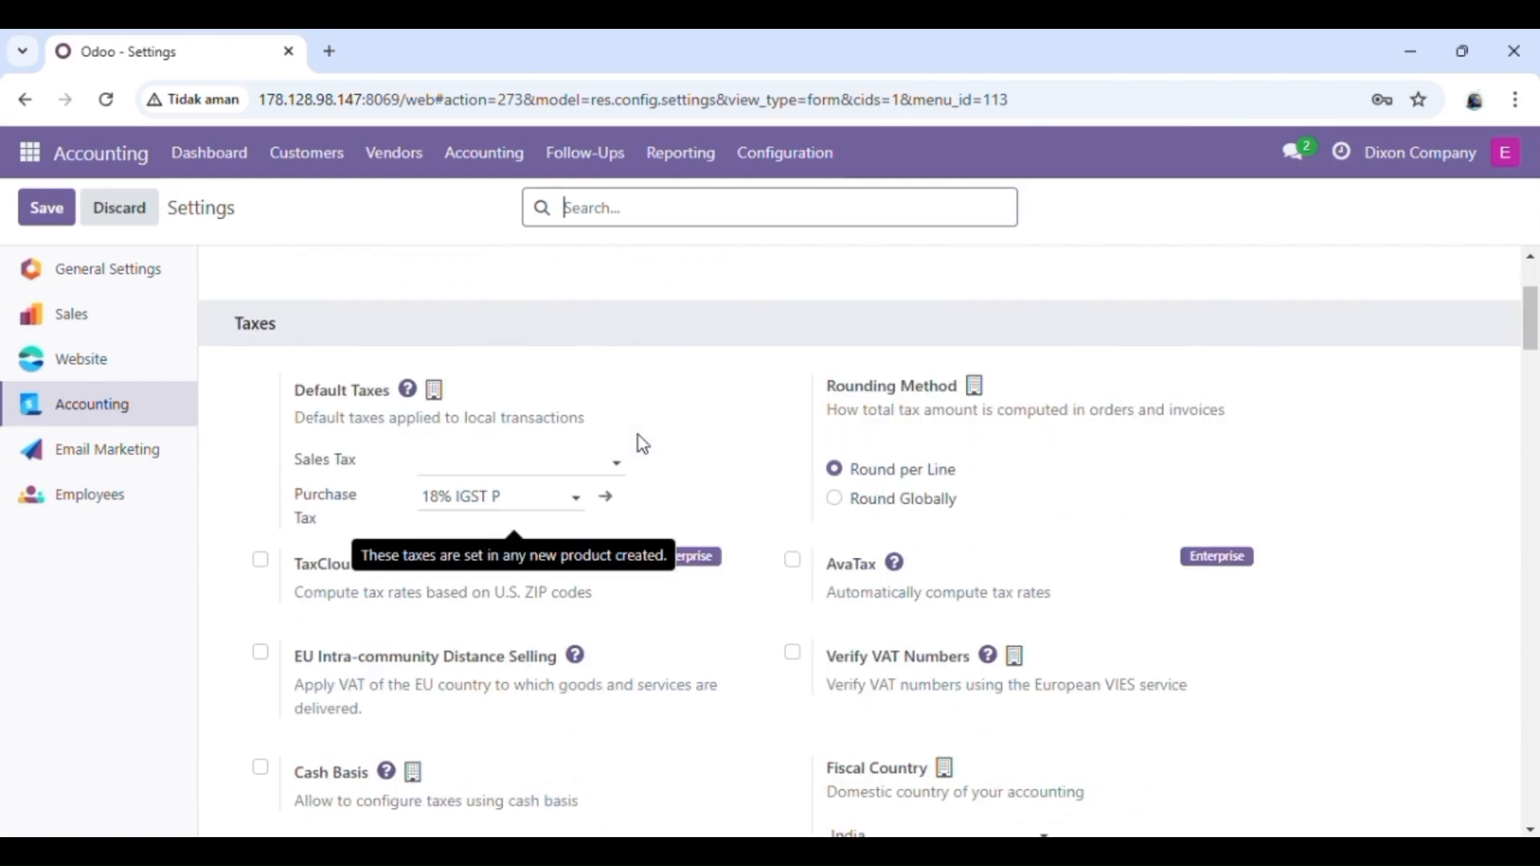
{"action": "scroll", "coordinate": [641, 443], "scroll_direction": "down", "scroll_amount": 5}
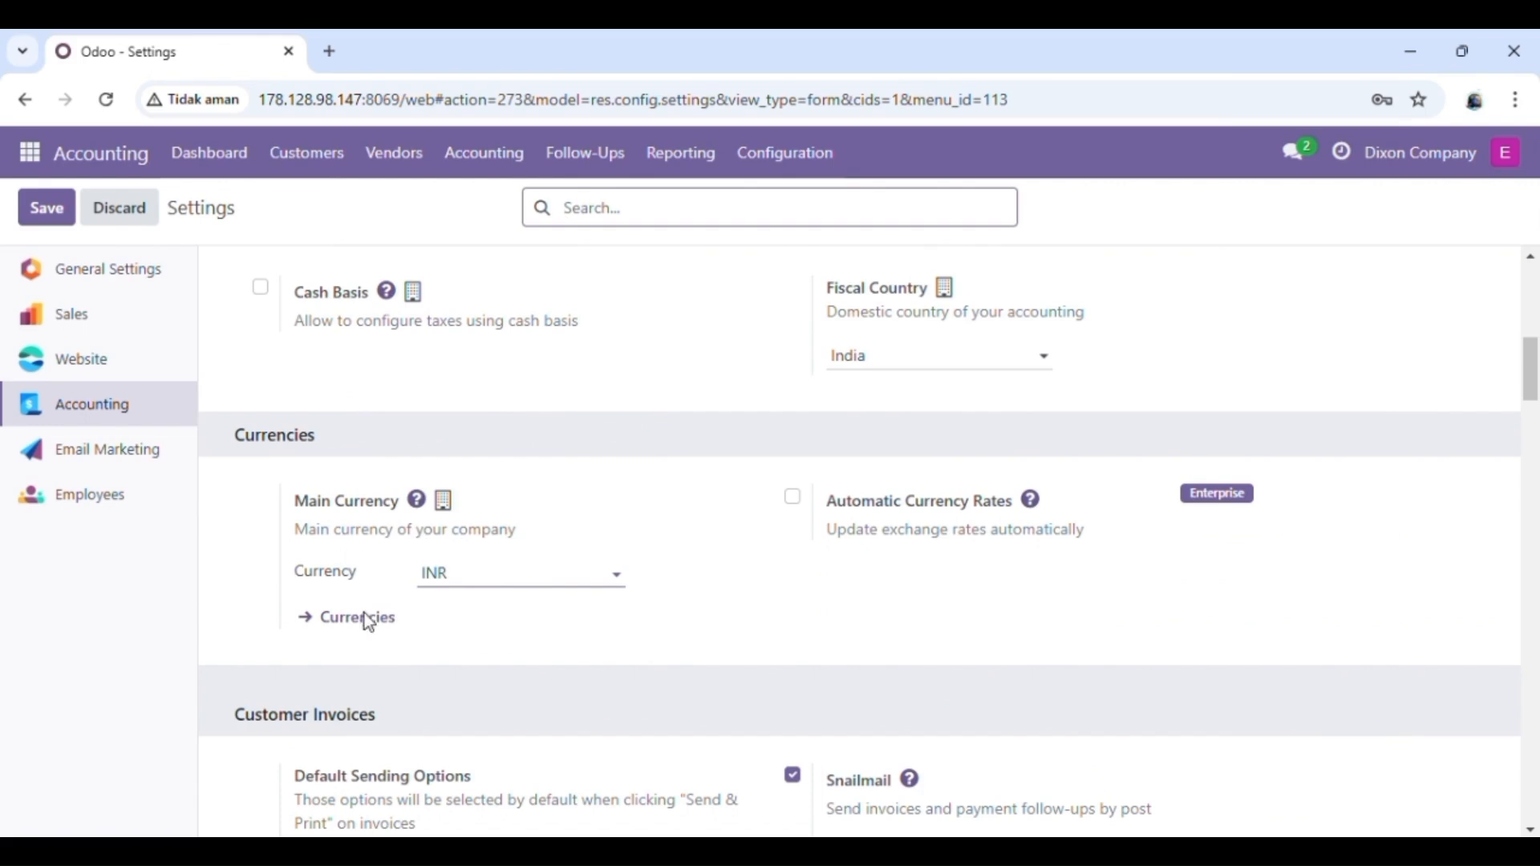
{"action": "left_click", "coordinate": [797, 163]}
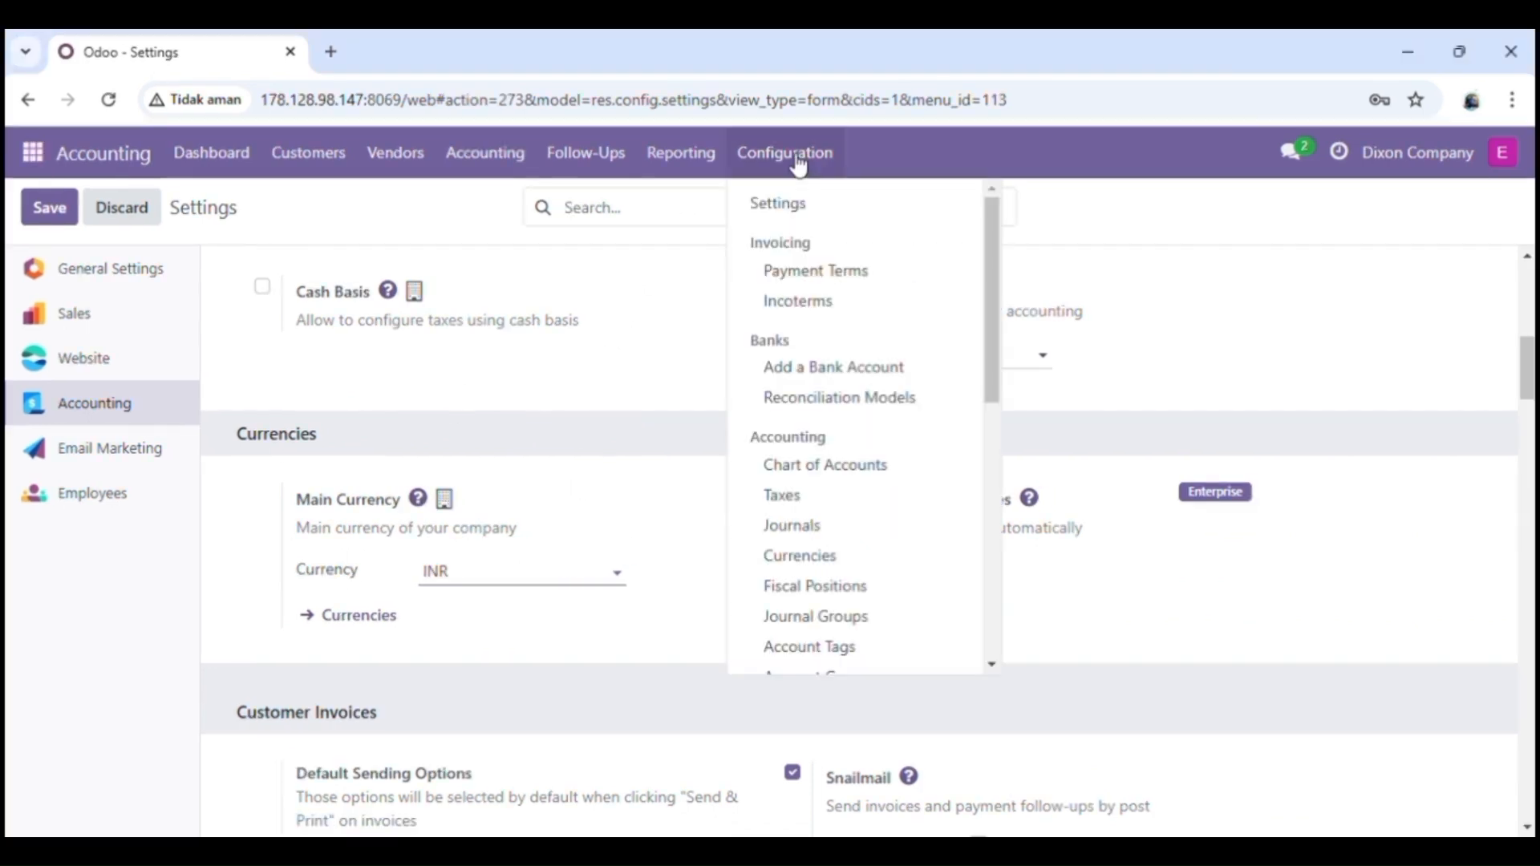
Step: Import the '6. Import Taxes' spreadsheet into the Taxes list after a successful test
{"action": "left_click", "coordinate": [806, 506]}
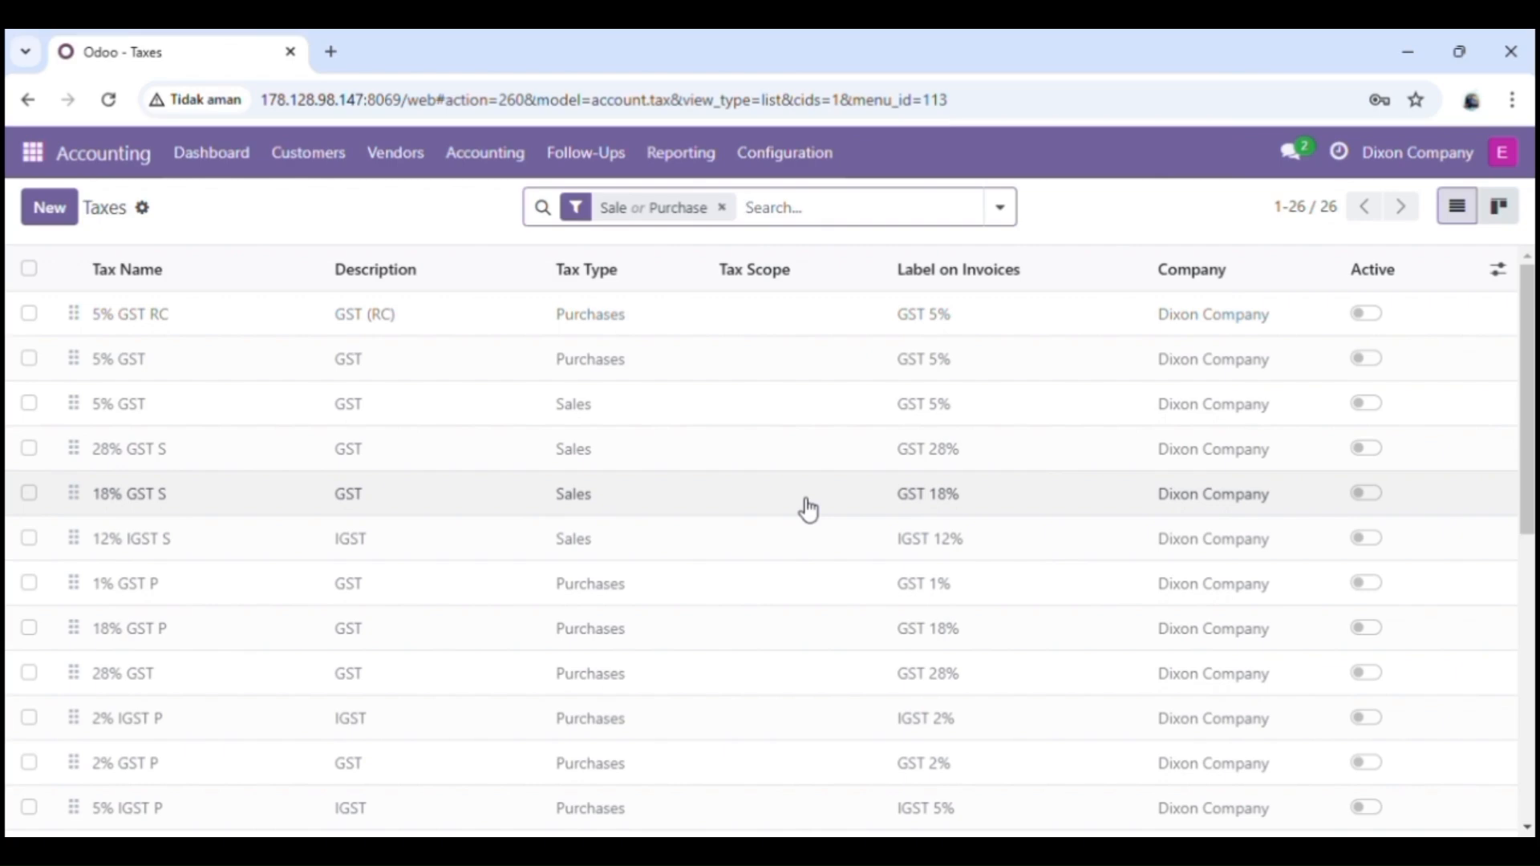
{"action": "left_click", "coordinate": [144, 212]}
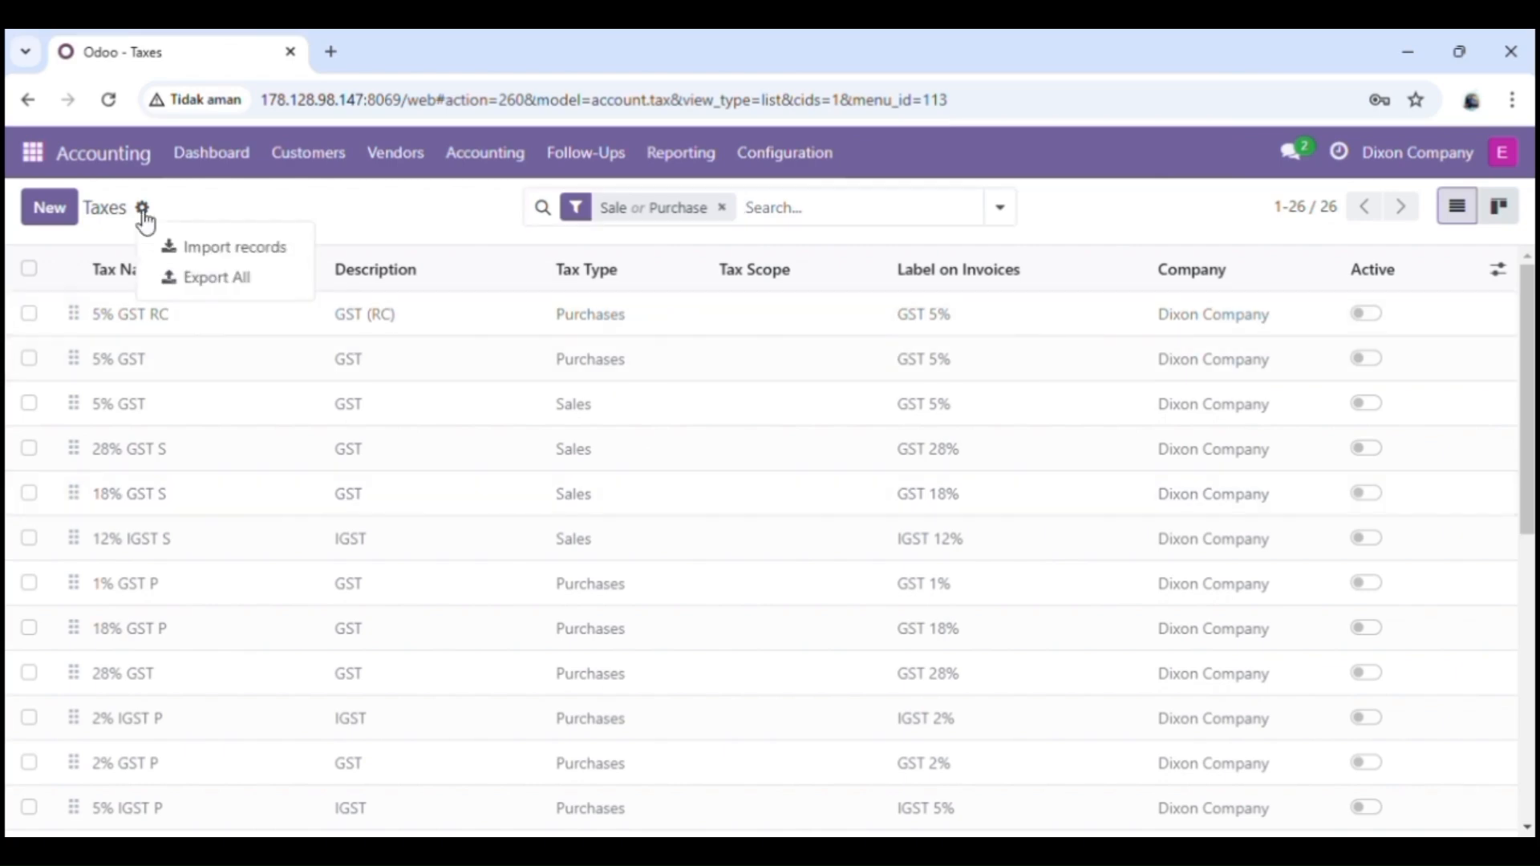
{"action": "left_click", "coordinate": [199, 248]}
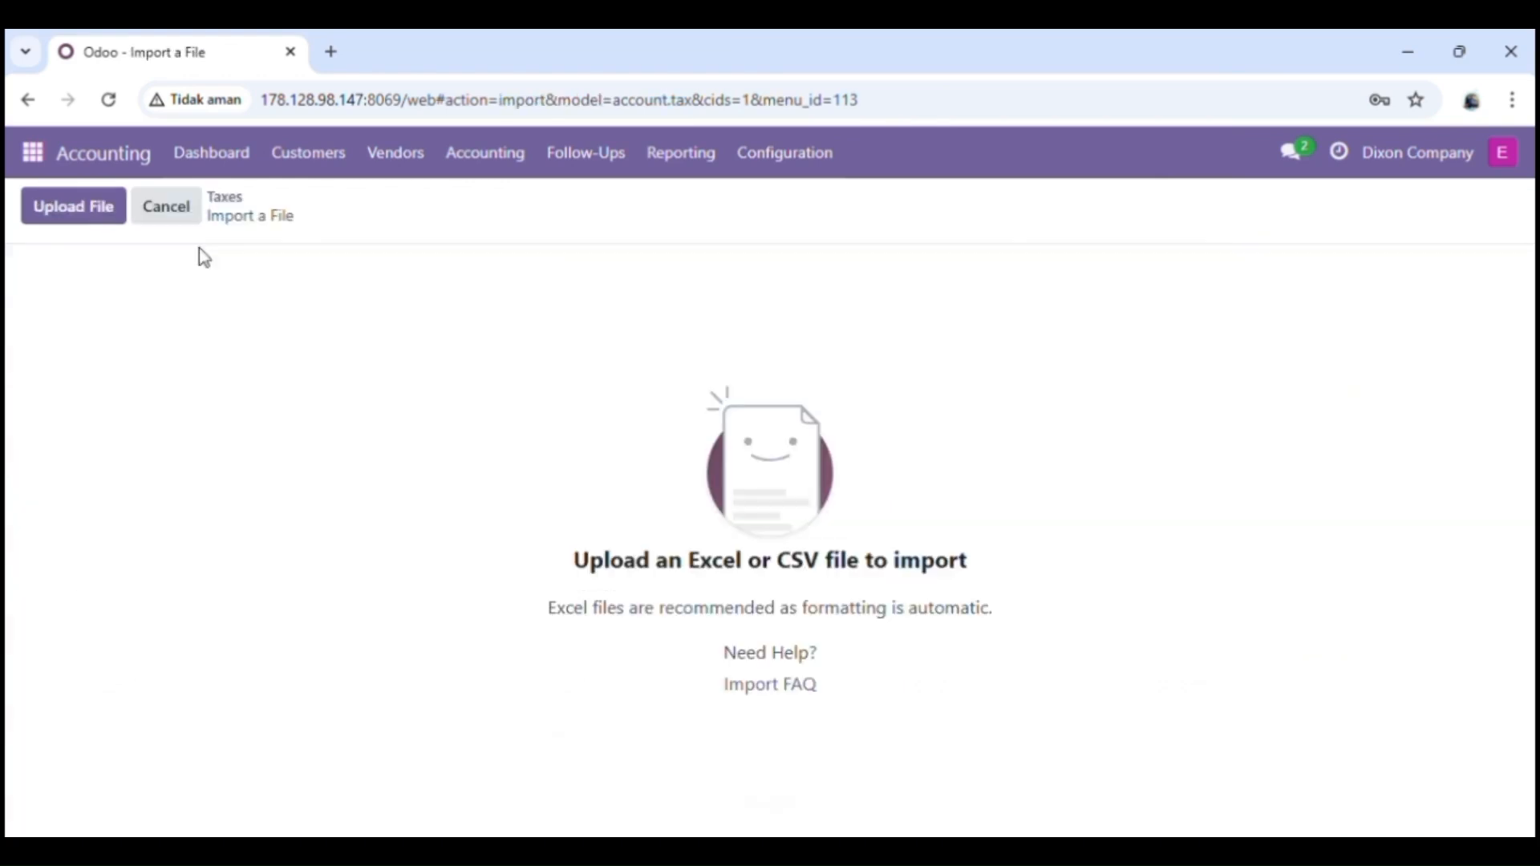
{"action": "left_click", "coordinate": [91, 220]}
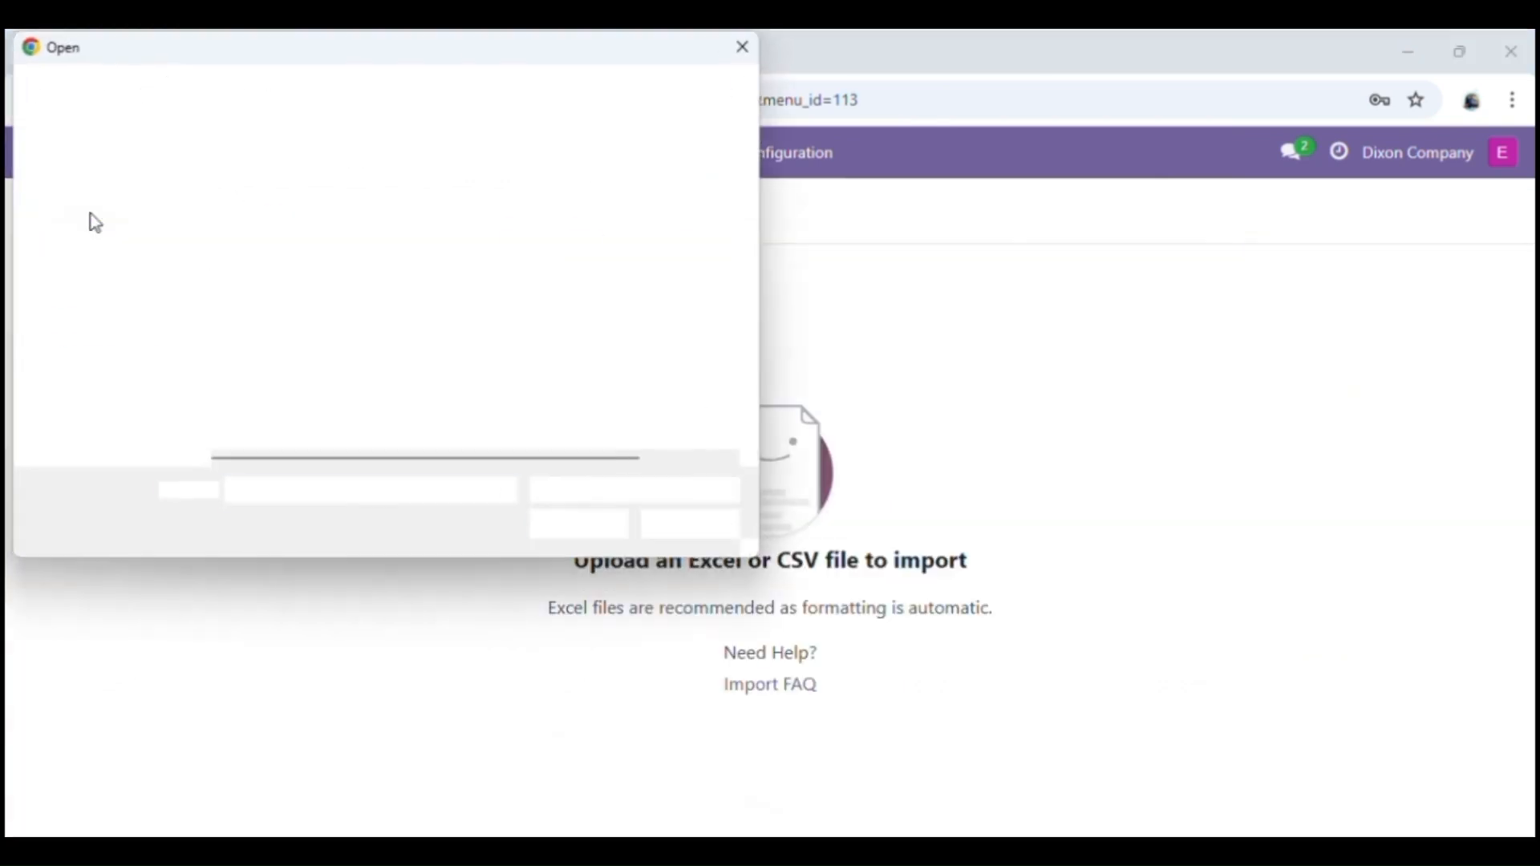
{"action": "left_click", "coordinate": [299, 241]}
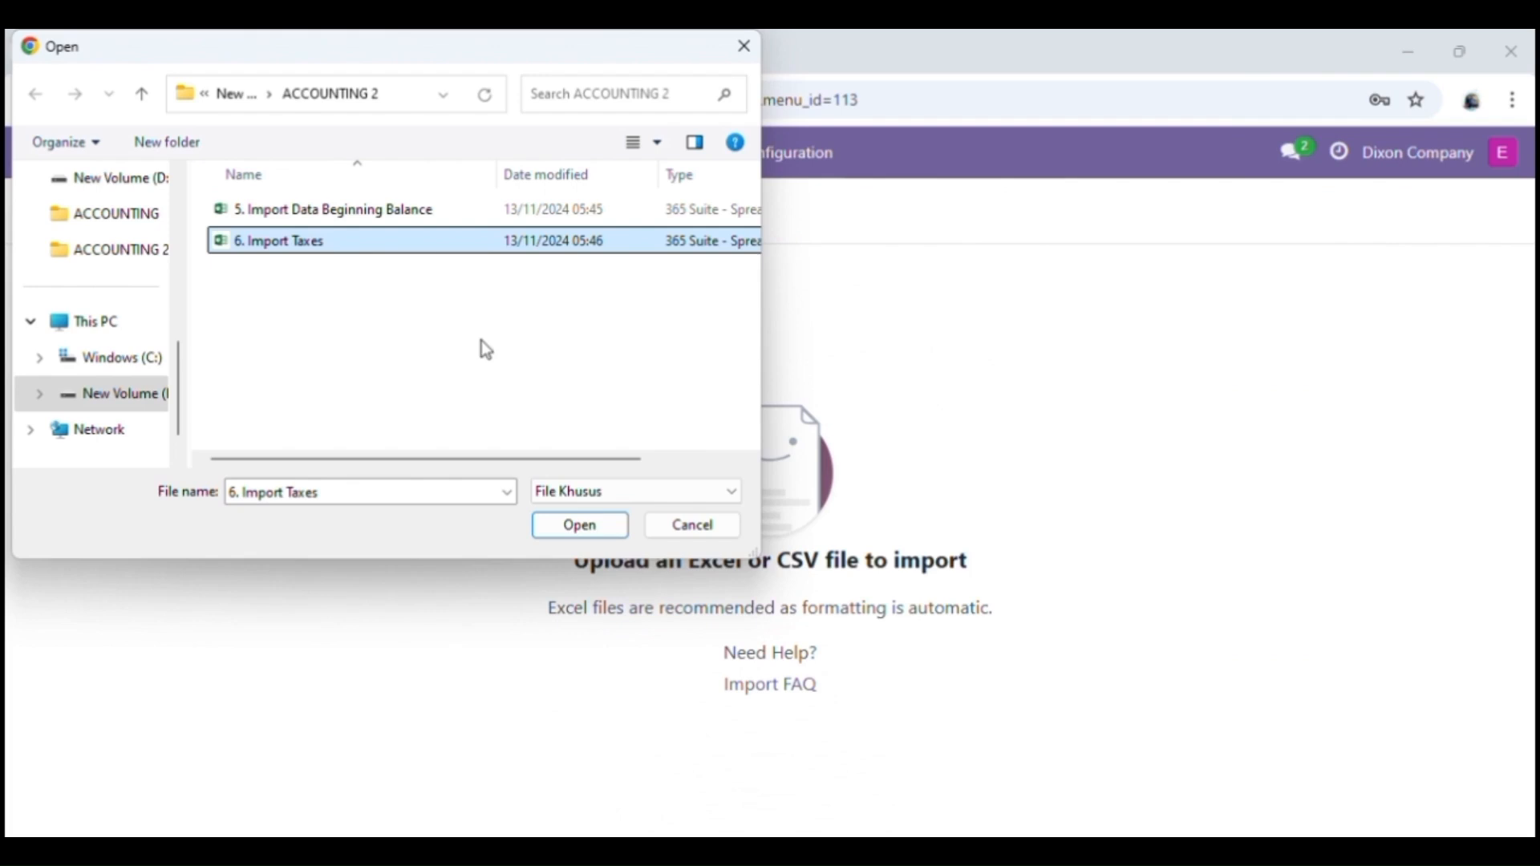
{"action": "left_click", "coordinate": [602, 526]}
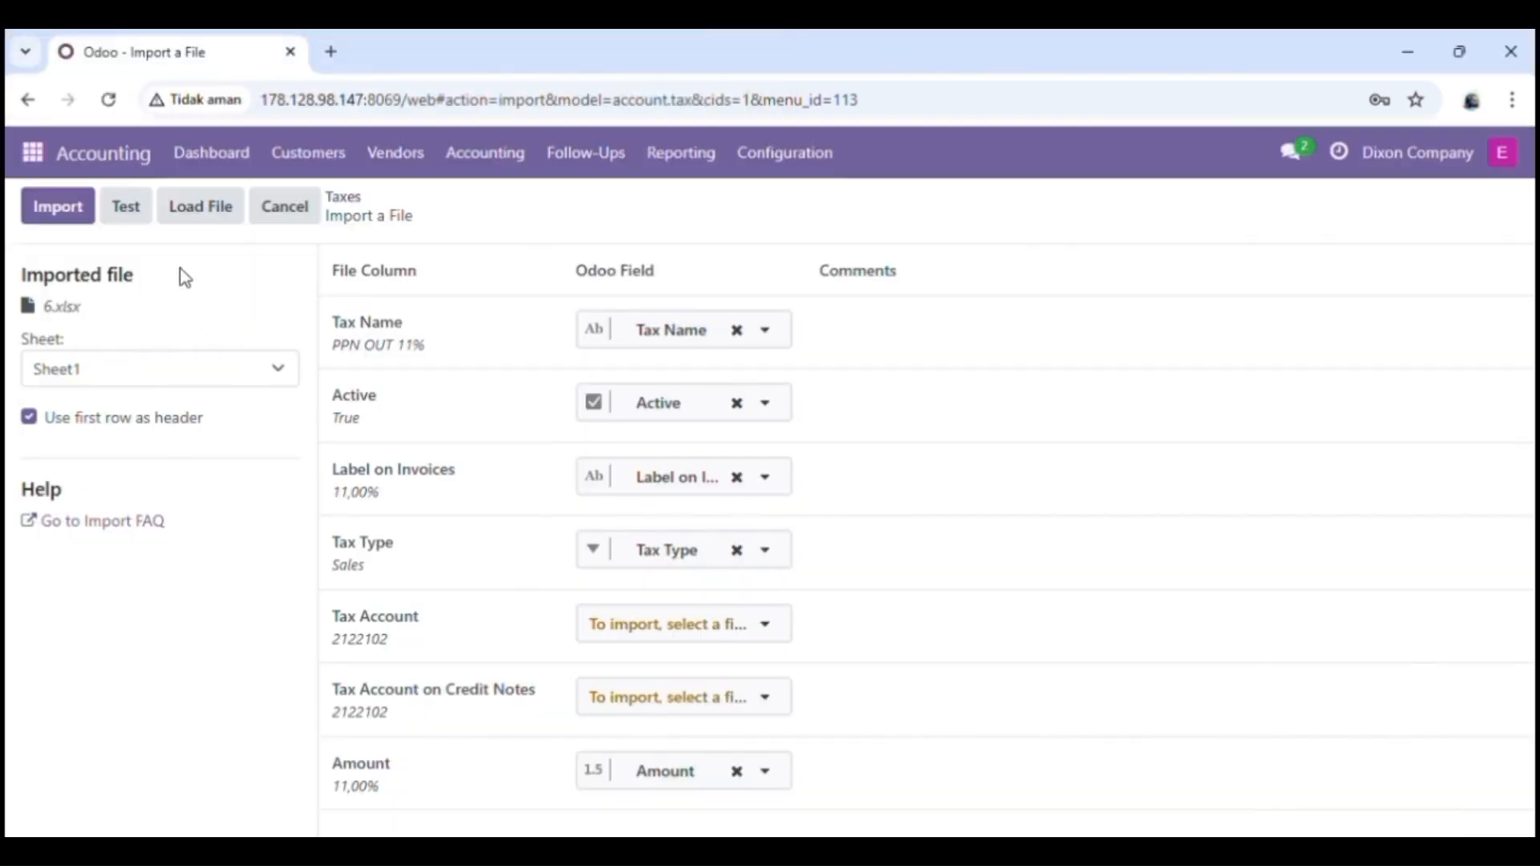
{"action": "left_click", "coordinate": [138, 215]}
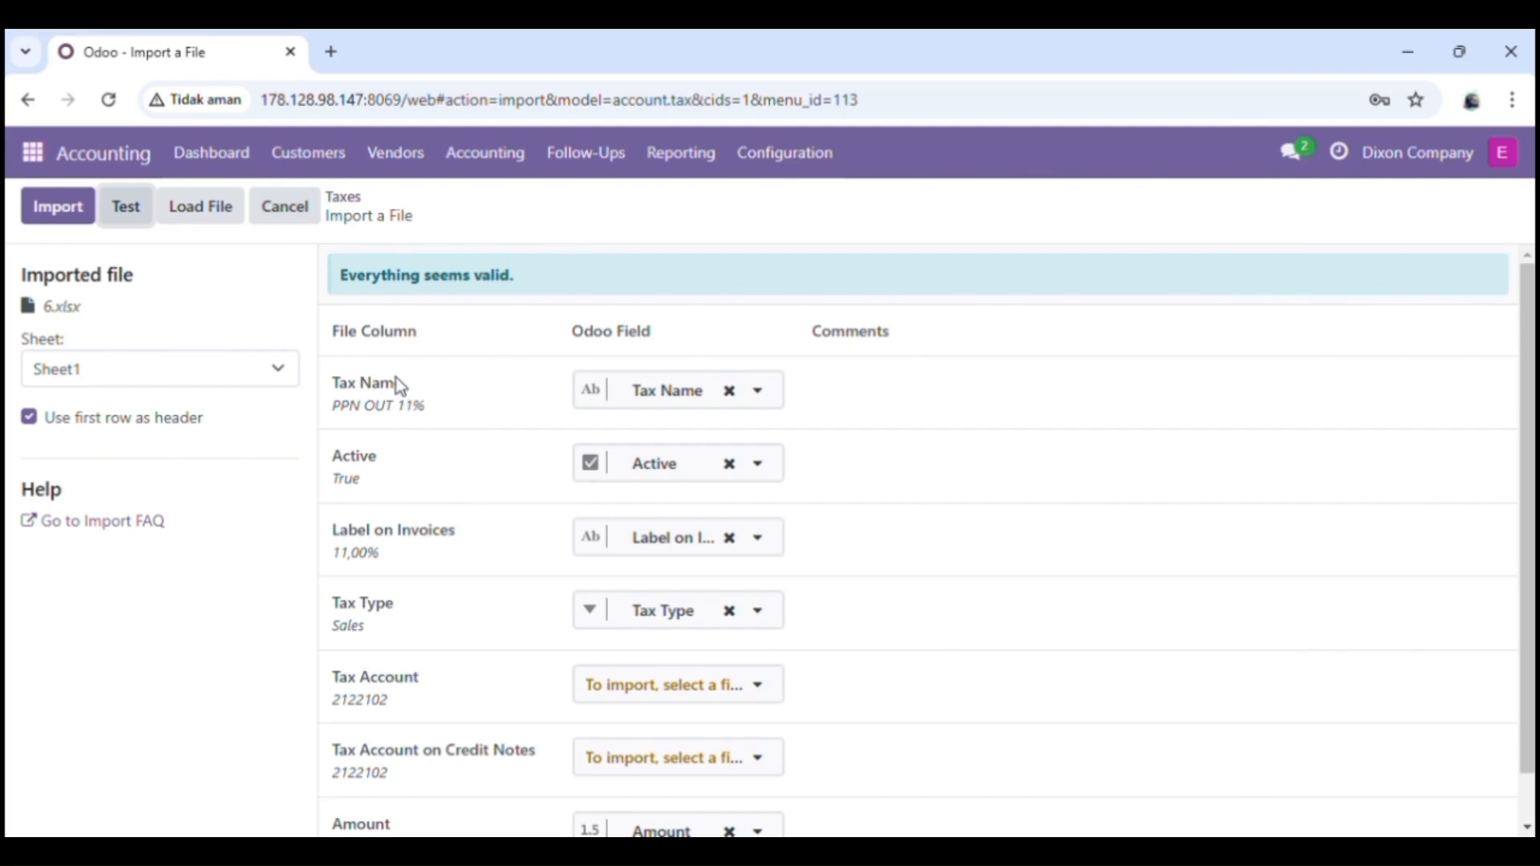
{"action": "left_click", "coordinate": [57, 210]}
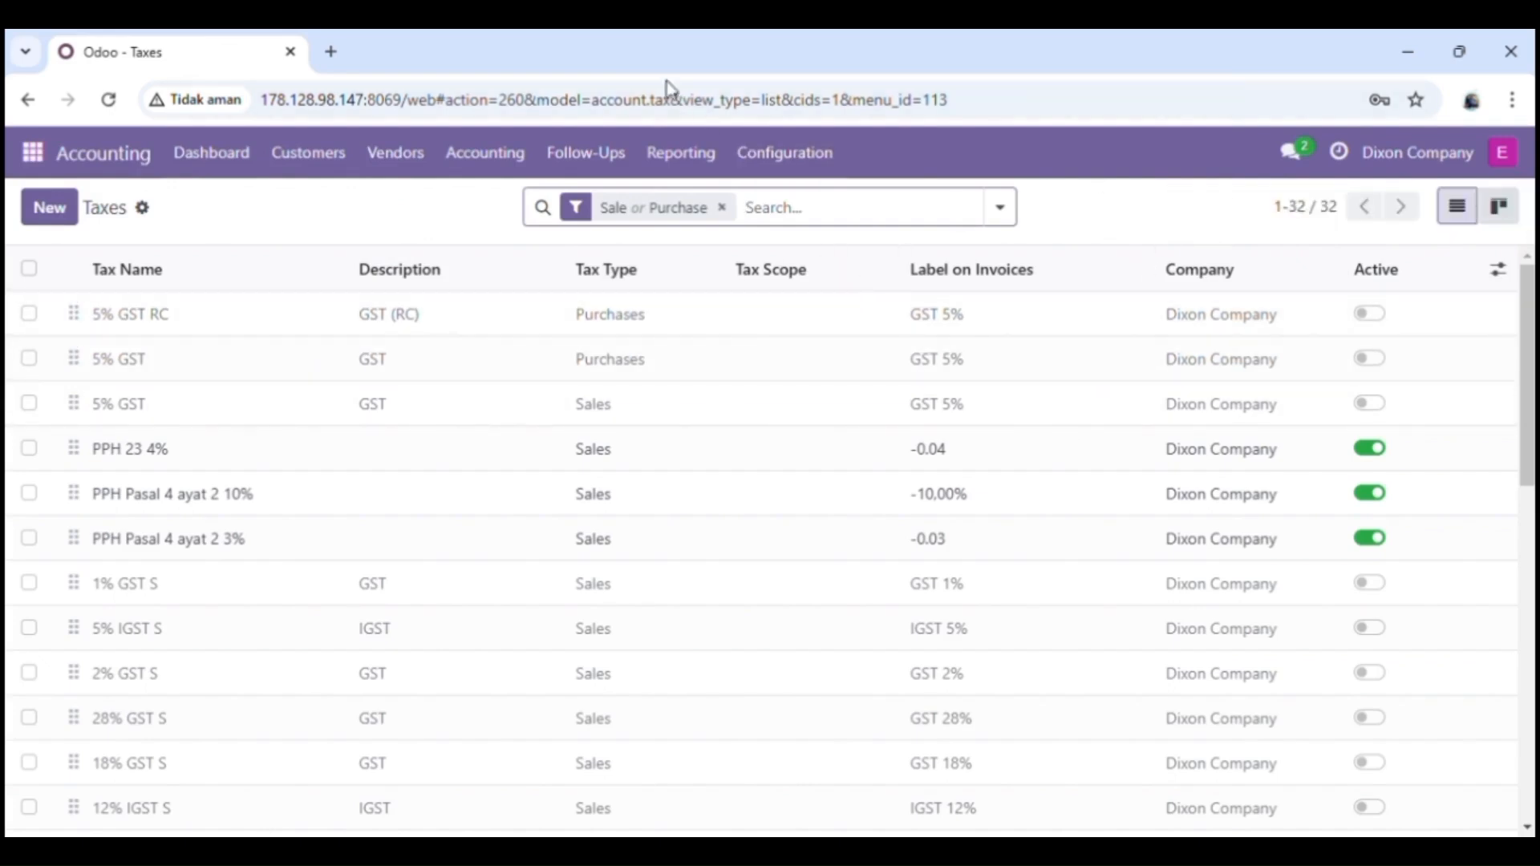
Step: Review the 32 sales and purchase taxes, then go back to the Accounting Dashboard
{"action": "scroll", "coordinate": [1120, 639], "scroll_direction": "down", "scroll_amount": 10}
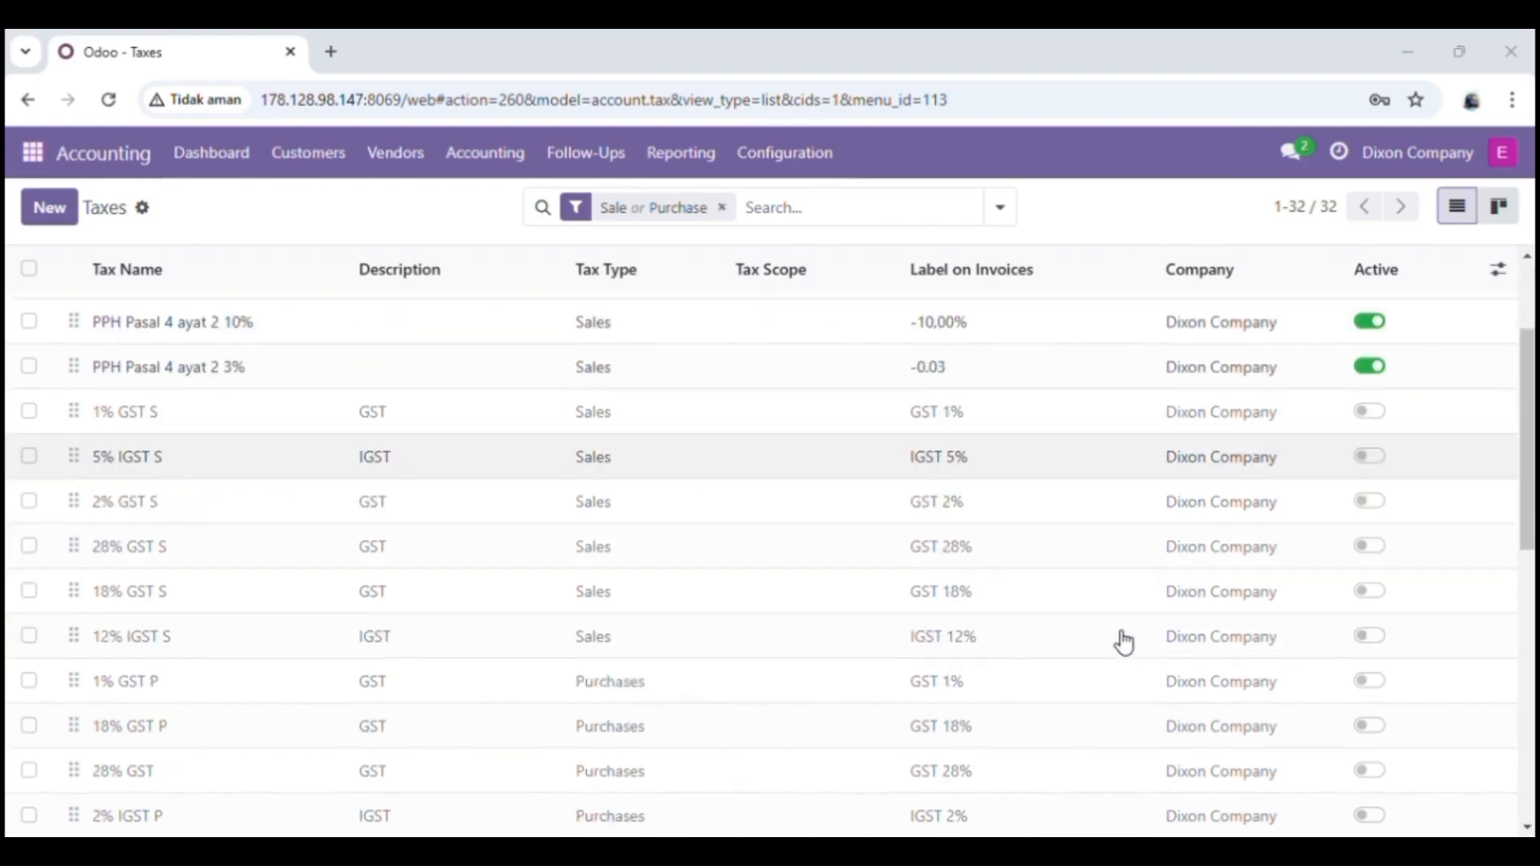
{"action": "scroll", "coordinate": [1124, 642], "scroll_direction": "down", "scroll_amount": 2}
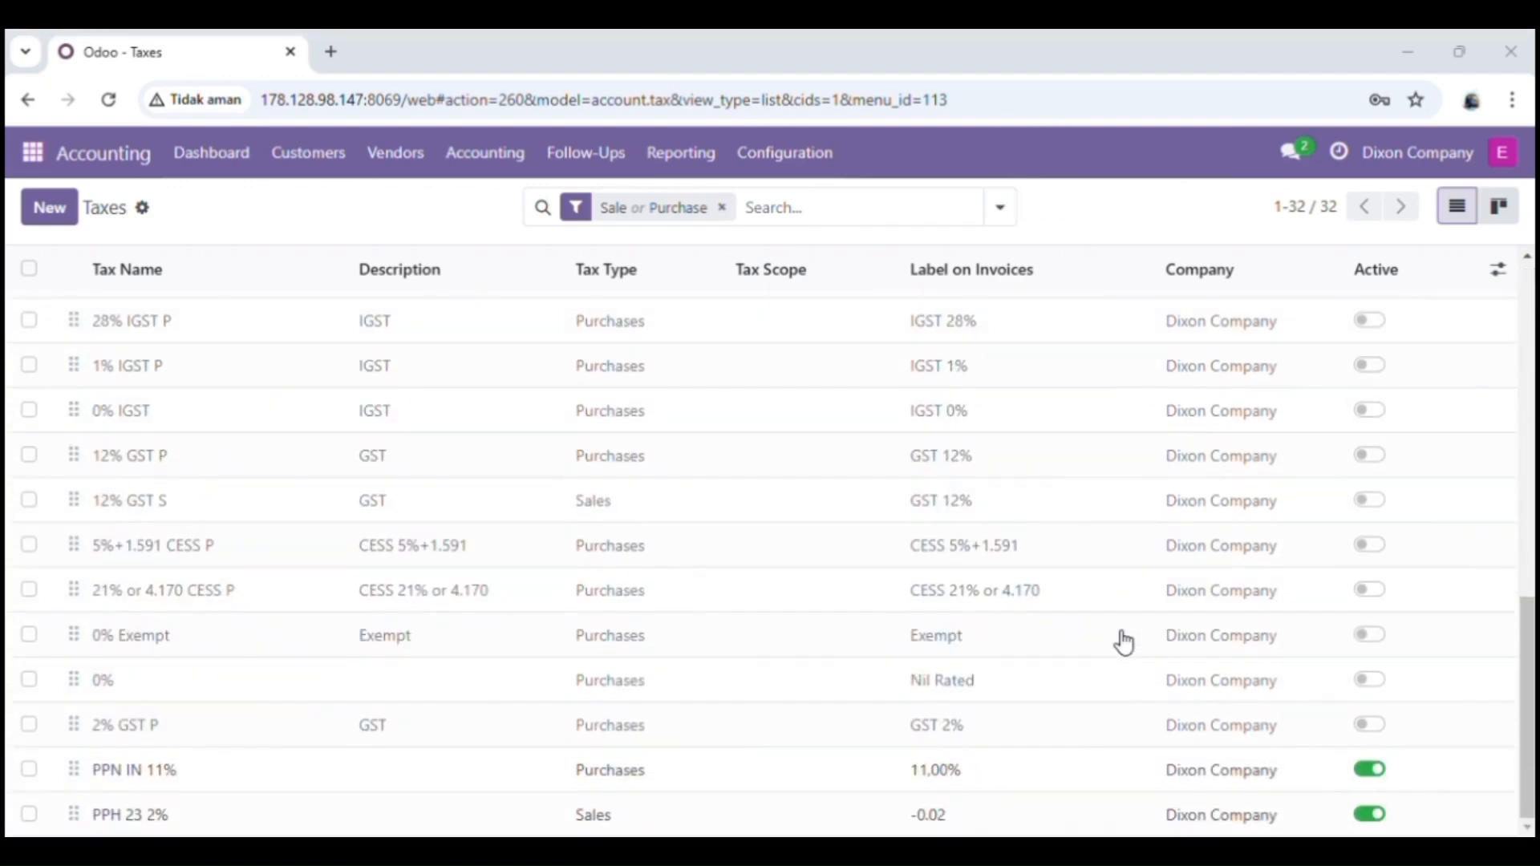
{"action": "scroll", "coordinate": [879, 426], "scroll_direction": "up", "scroll_amount": 12}
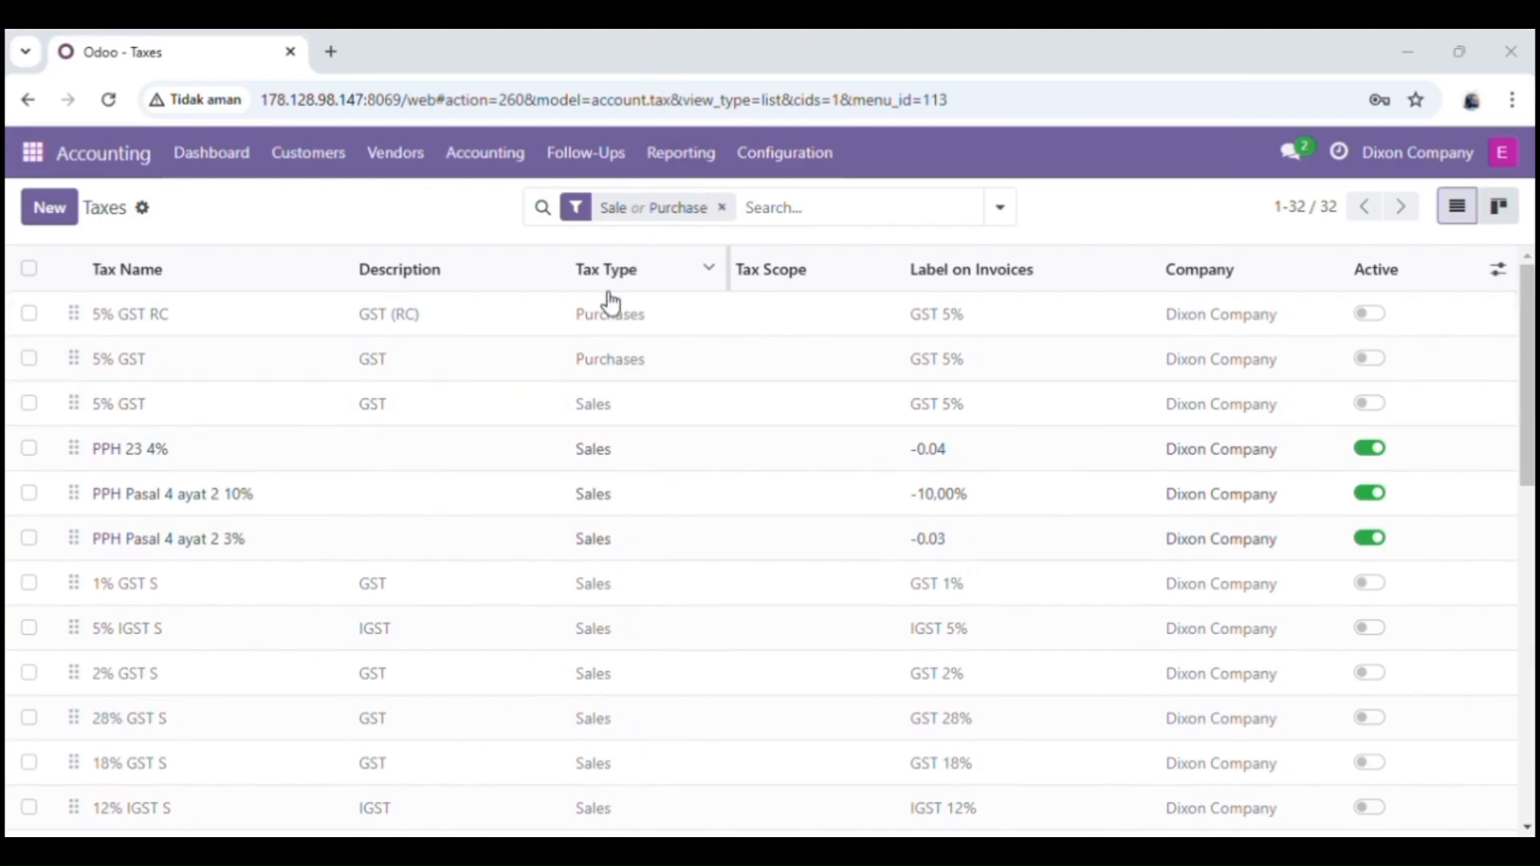
{"action": "left_click", "coordinate": [247, 160]}
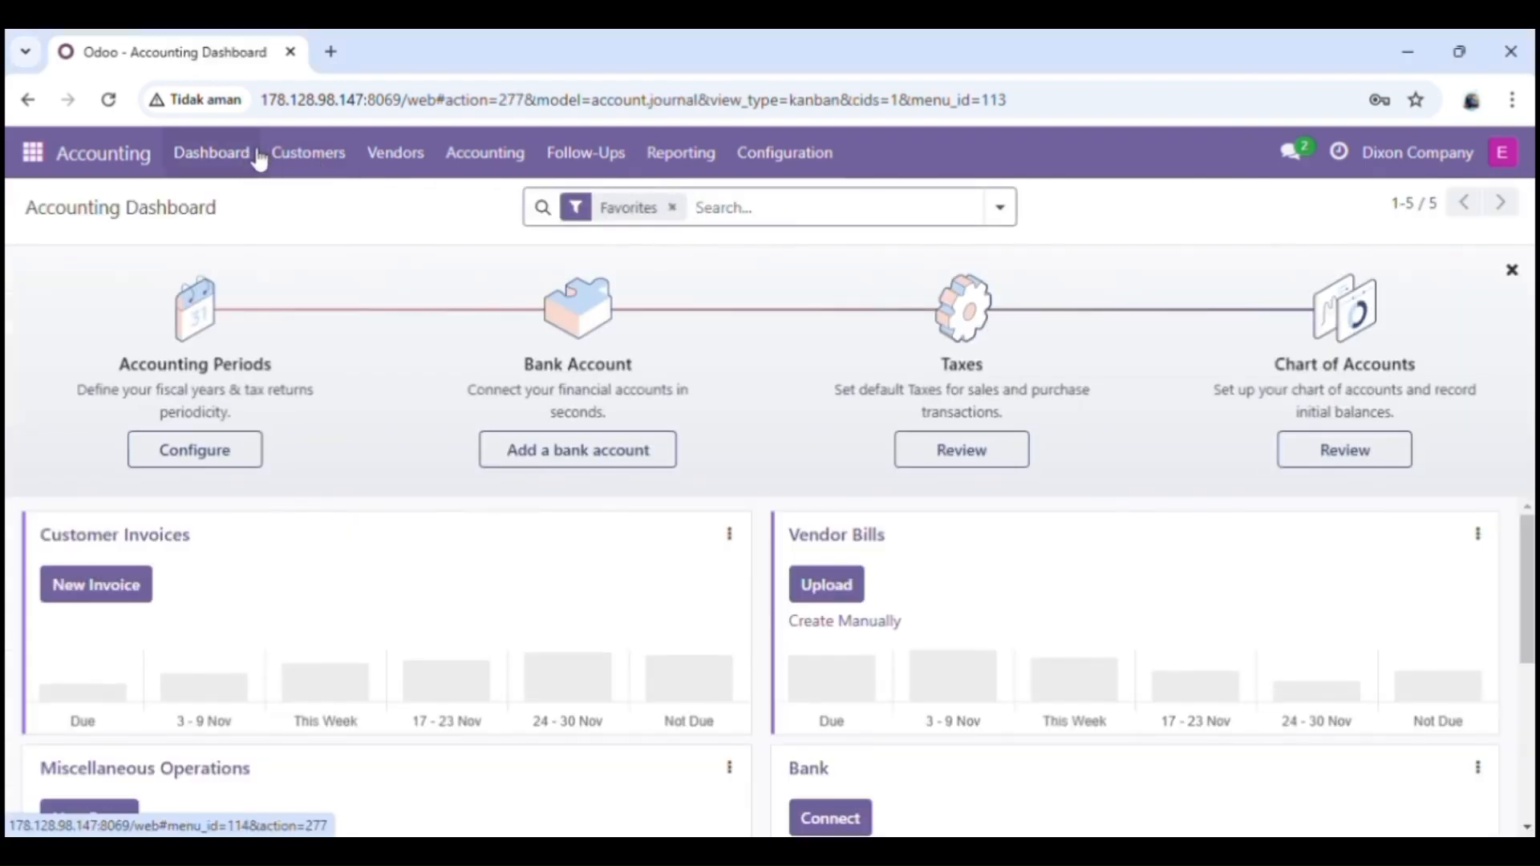
Step: Print the Balance Sheet report to PDF
{"action": "left_click", "coordinate": [699, 164]}
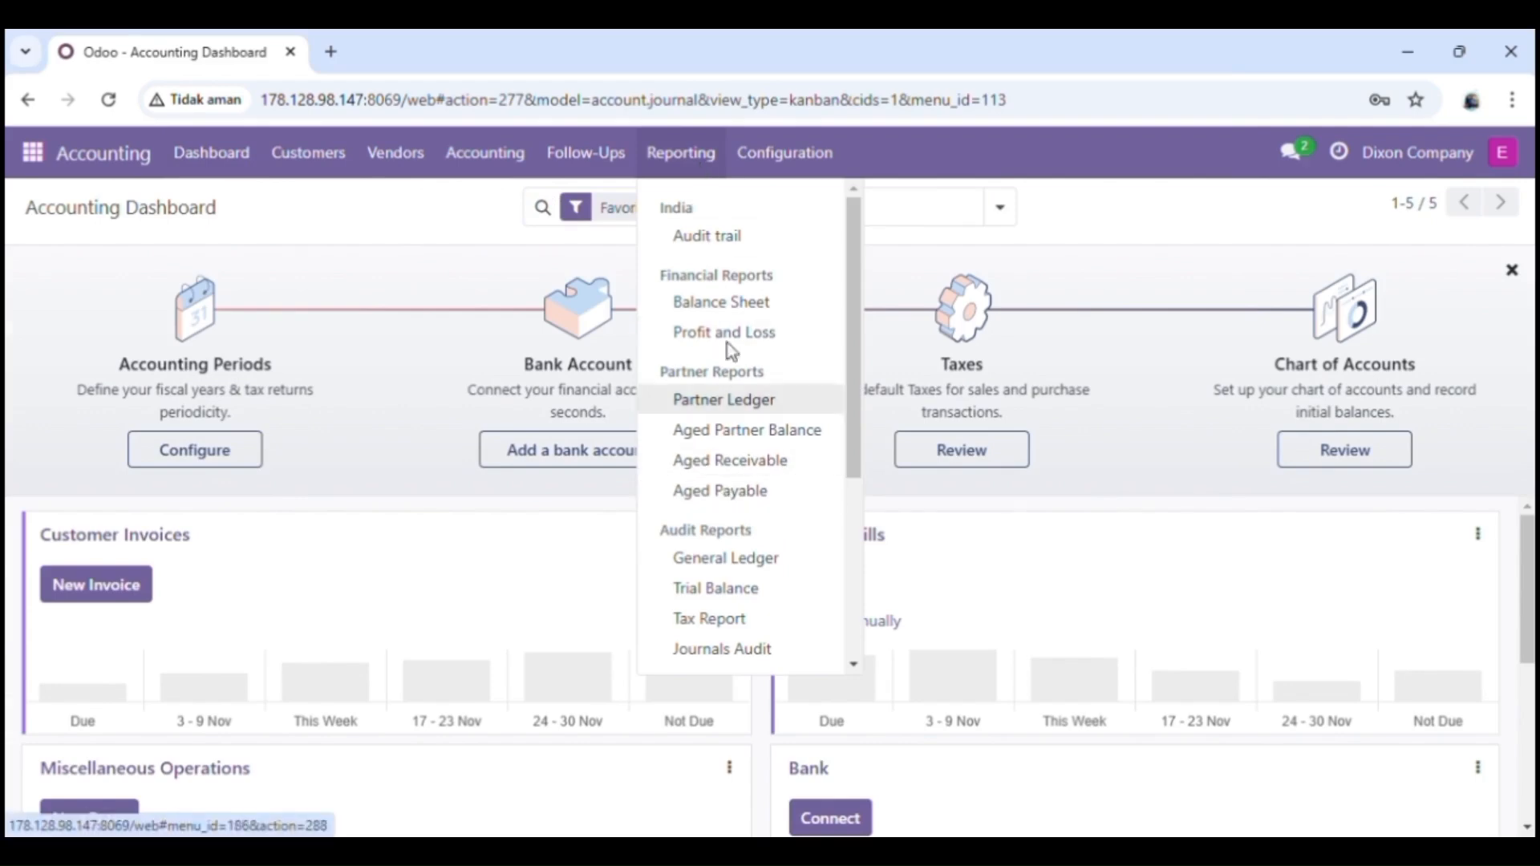
{"action": "left_click", "coordinate": [721, 309]}
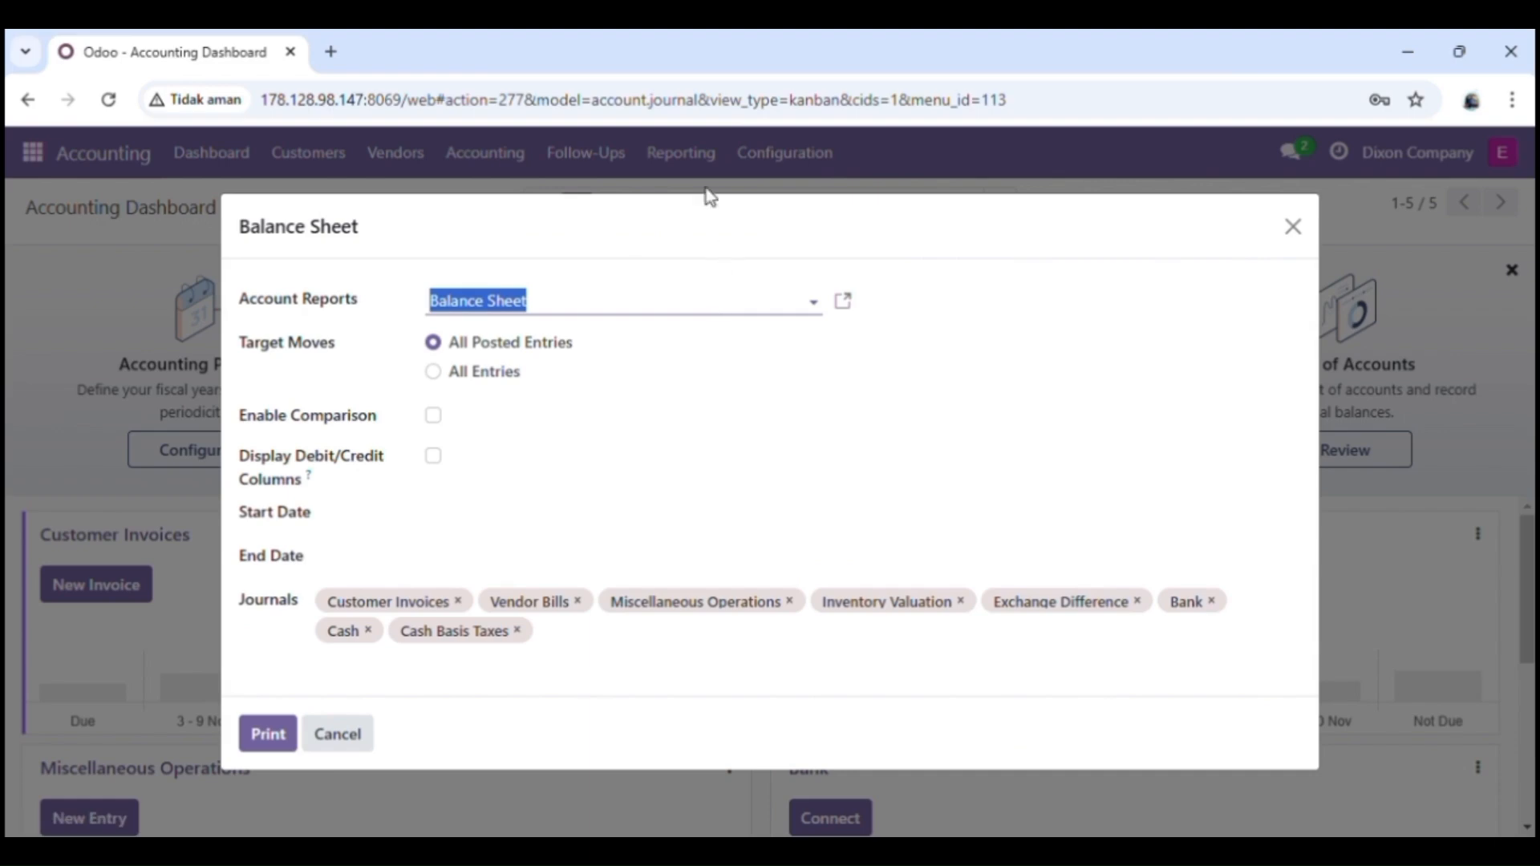
{"action": "left_click", "coordinate": [644, 70]}
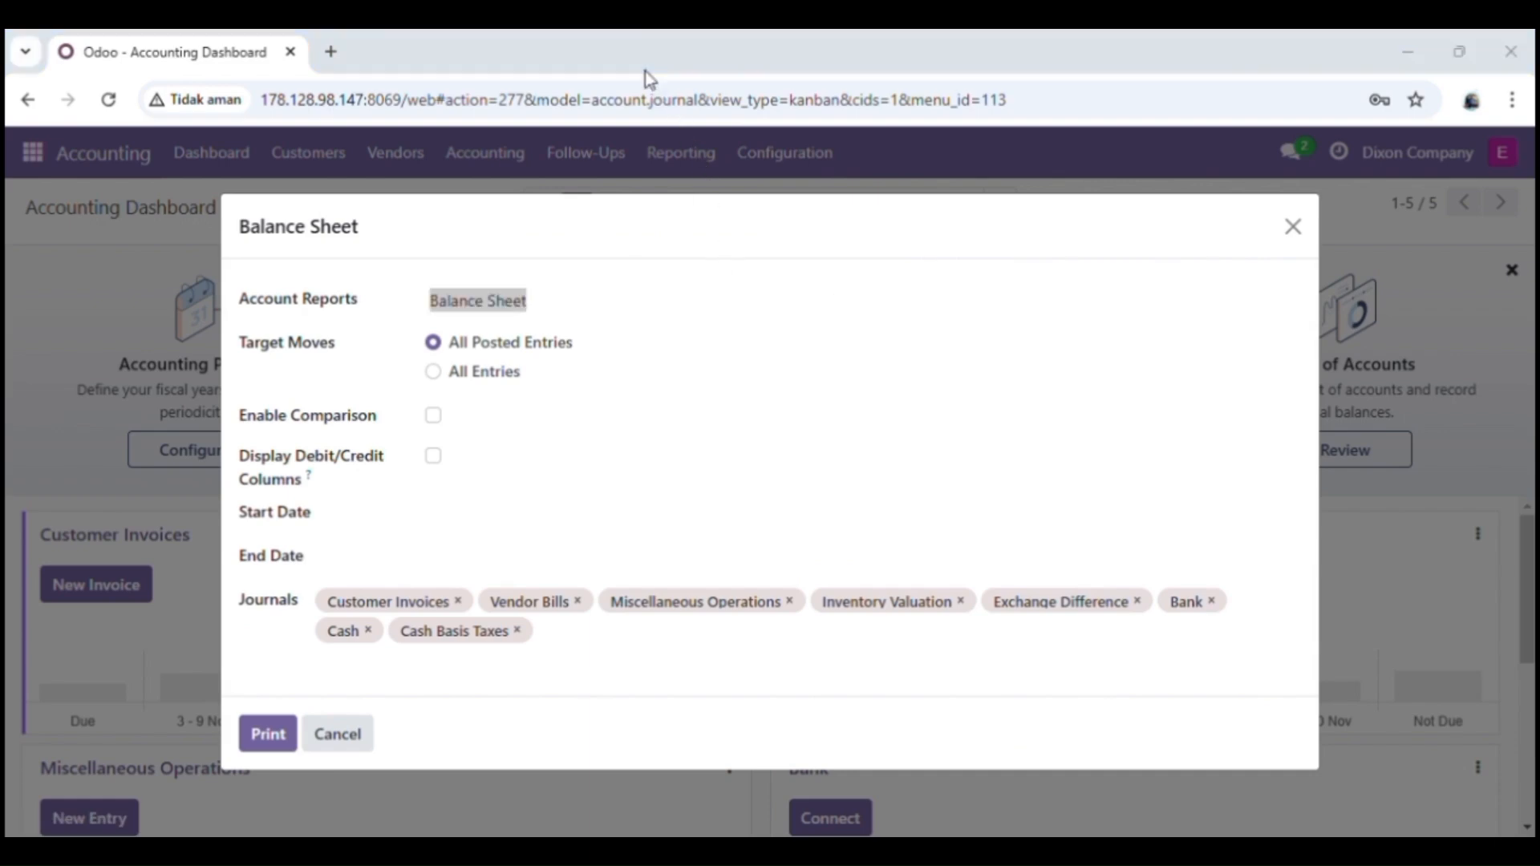
{"action": "left_click", "coordinate": [265, 732]}
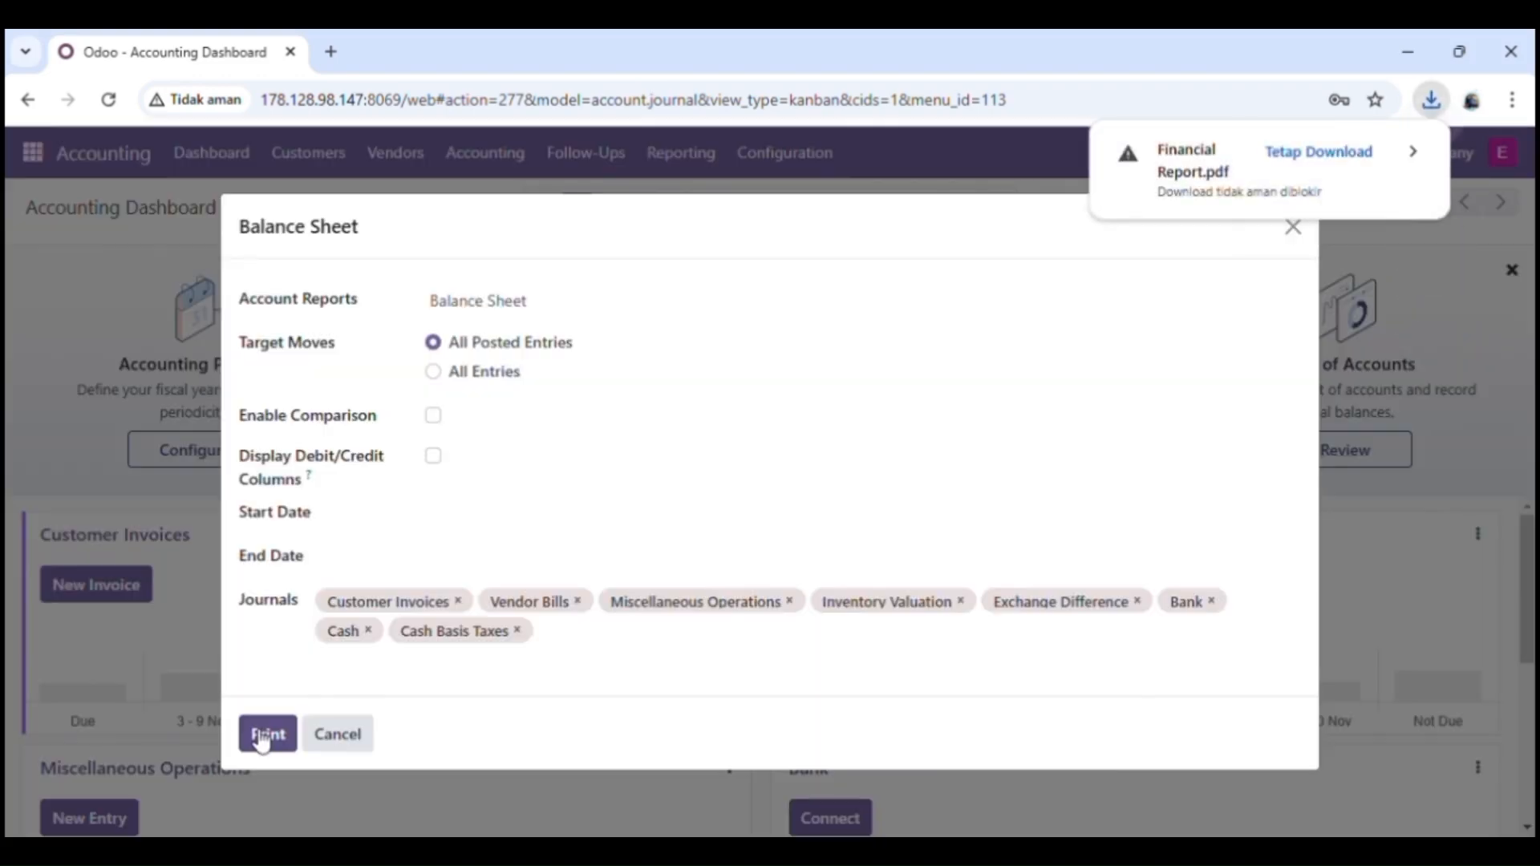
Step: Keep and review Financial Report.pdf showing all ₹0.00 lines, then close the report options
{"action": "left_click", "coordinate": [1319, 163]}
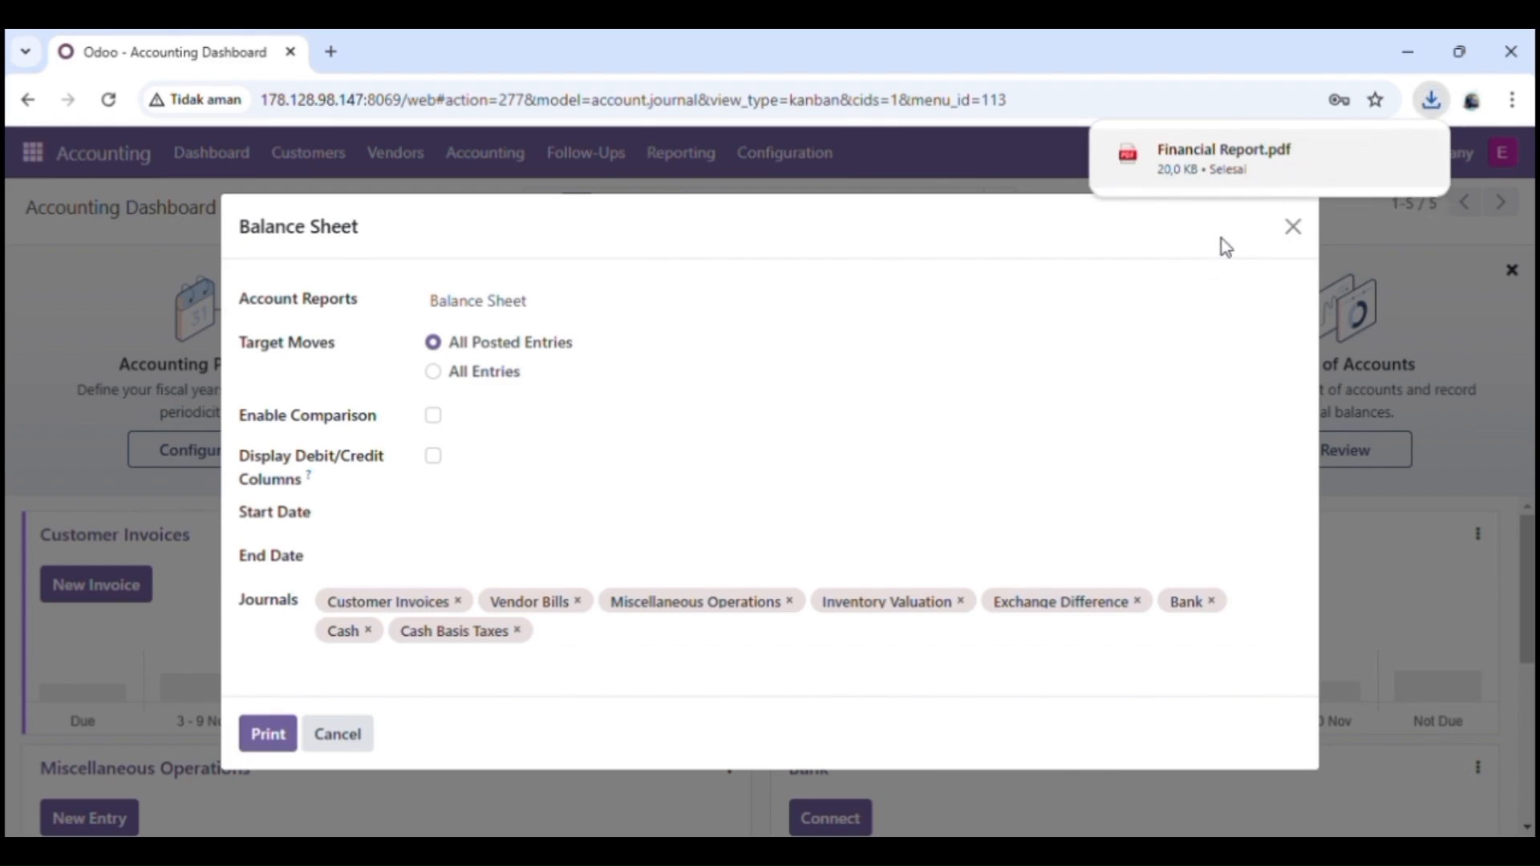
{"action": "left_click", "coordinate": [1272, 169]}
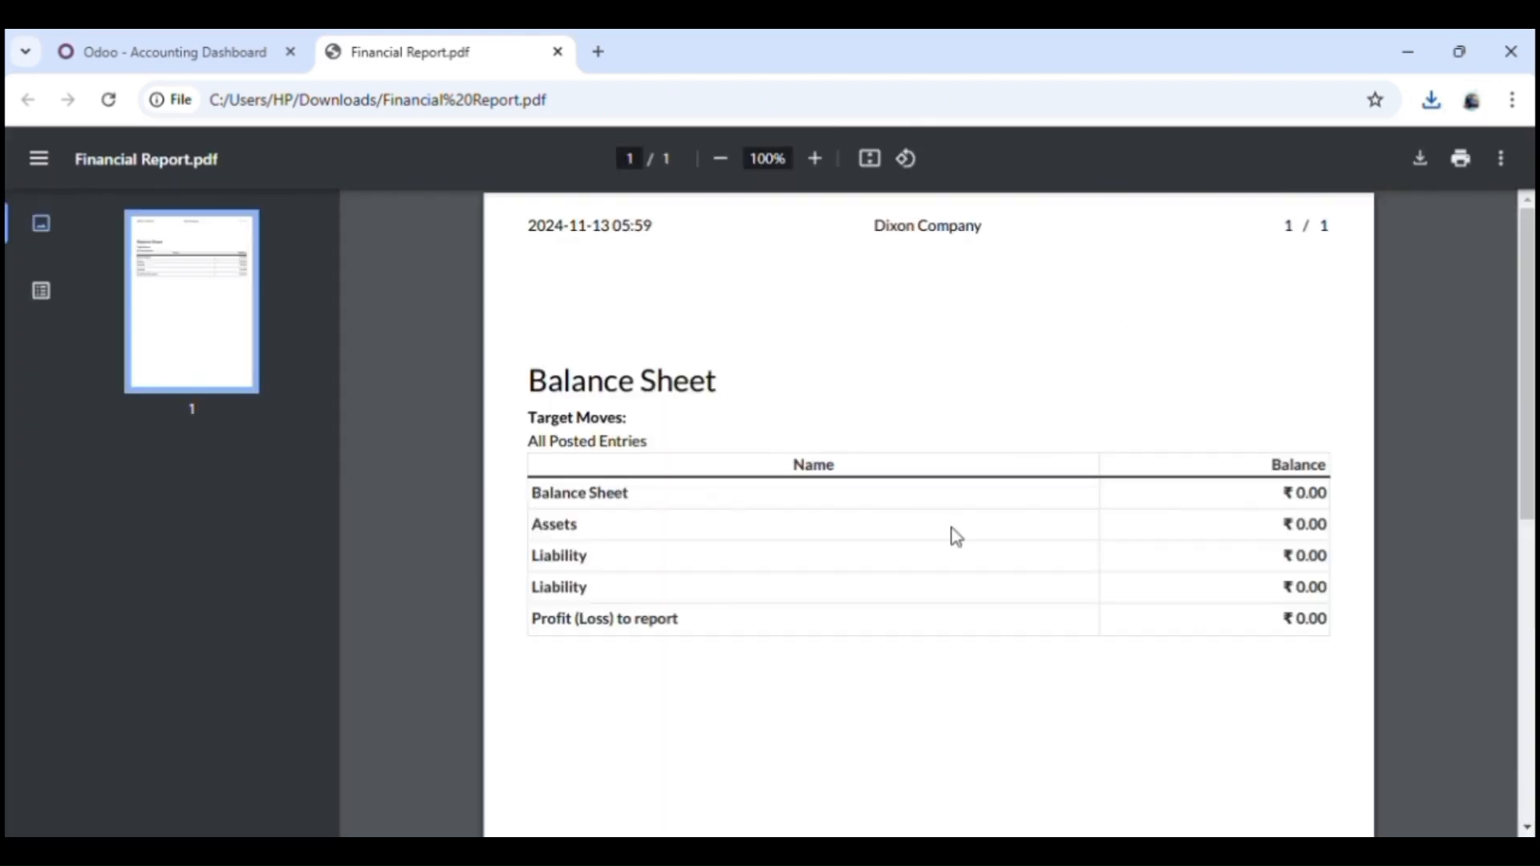
{"action": "scroll", "coordinate": [954, 535], "scroll_direction": "down", "scroll_amount": 3}
{"action": "scroll", "coordinate": [957, 536], "scroll_direction": "down", "scroll_amount": 4}
{"action": "scroll", "coordinate": [956, 535], "scroll_direction": "up", "scroll_amount": 6}
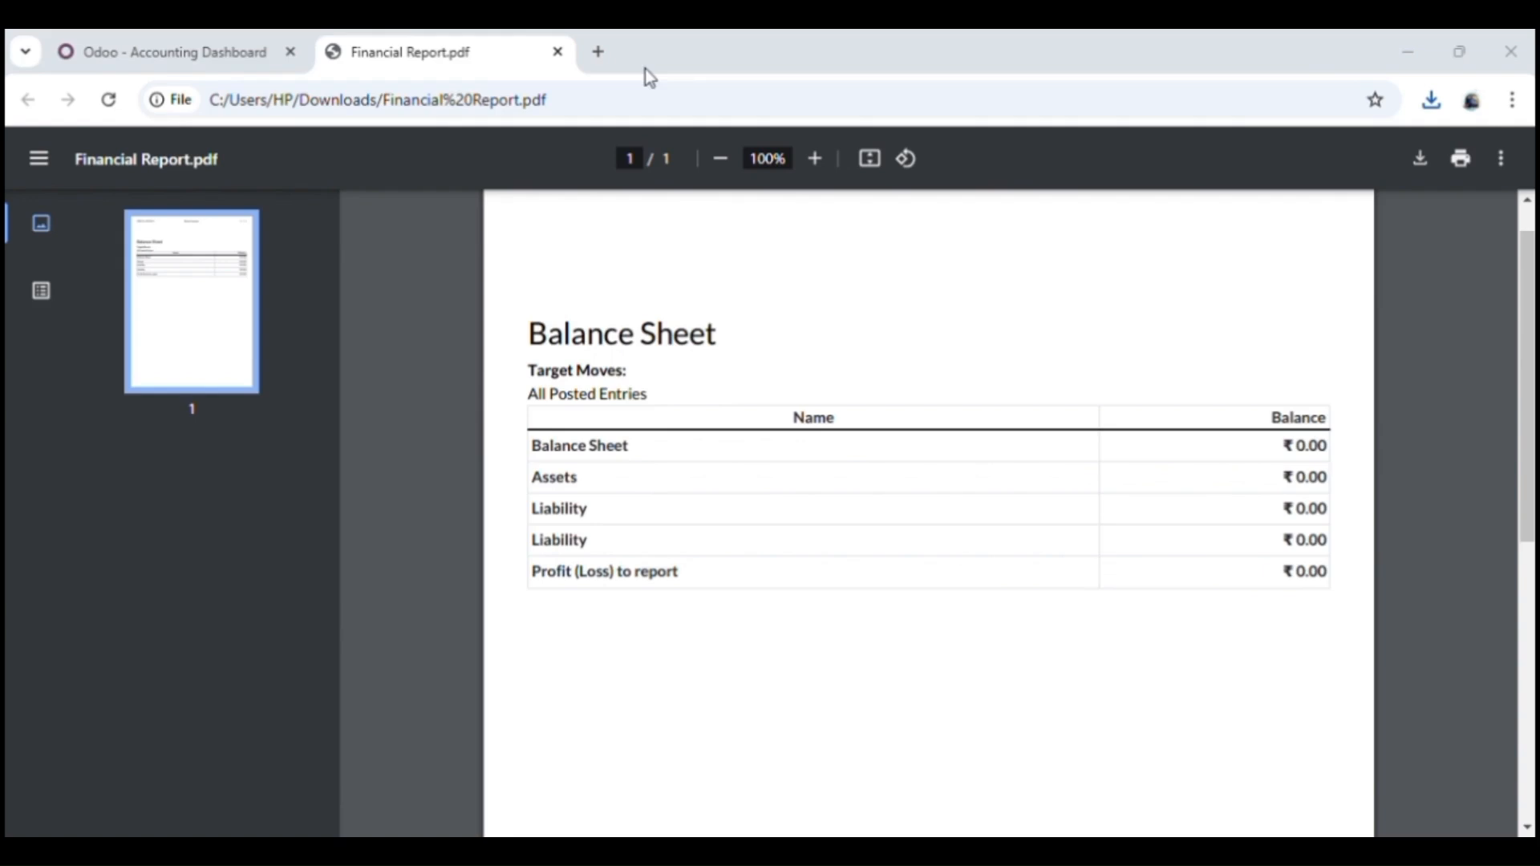
{"action": "left_click", "coordinate": [206, 49]}
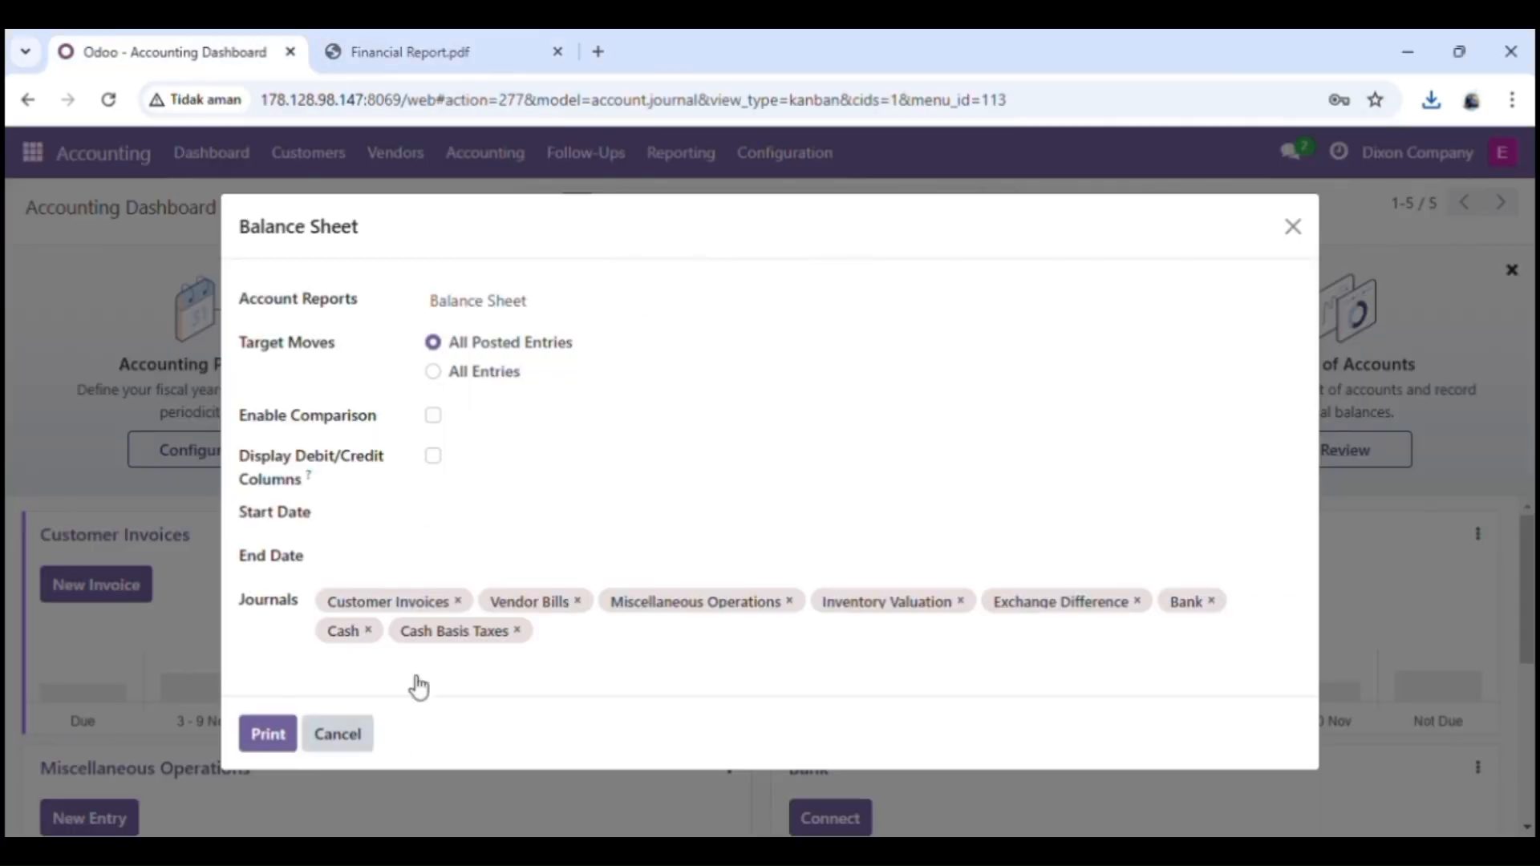
{"action": "left_click", "coordinate": [1294, 228]}
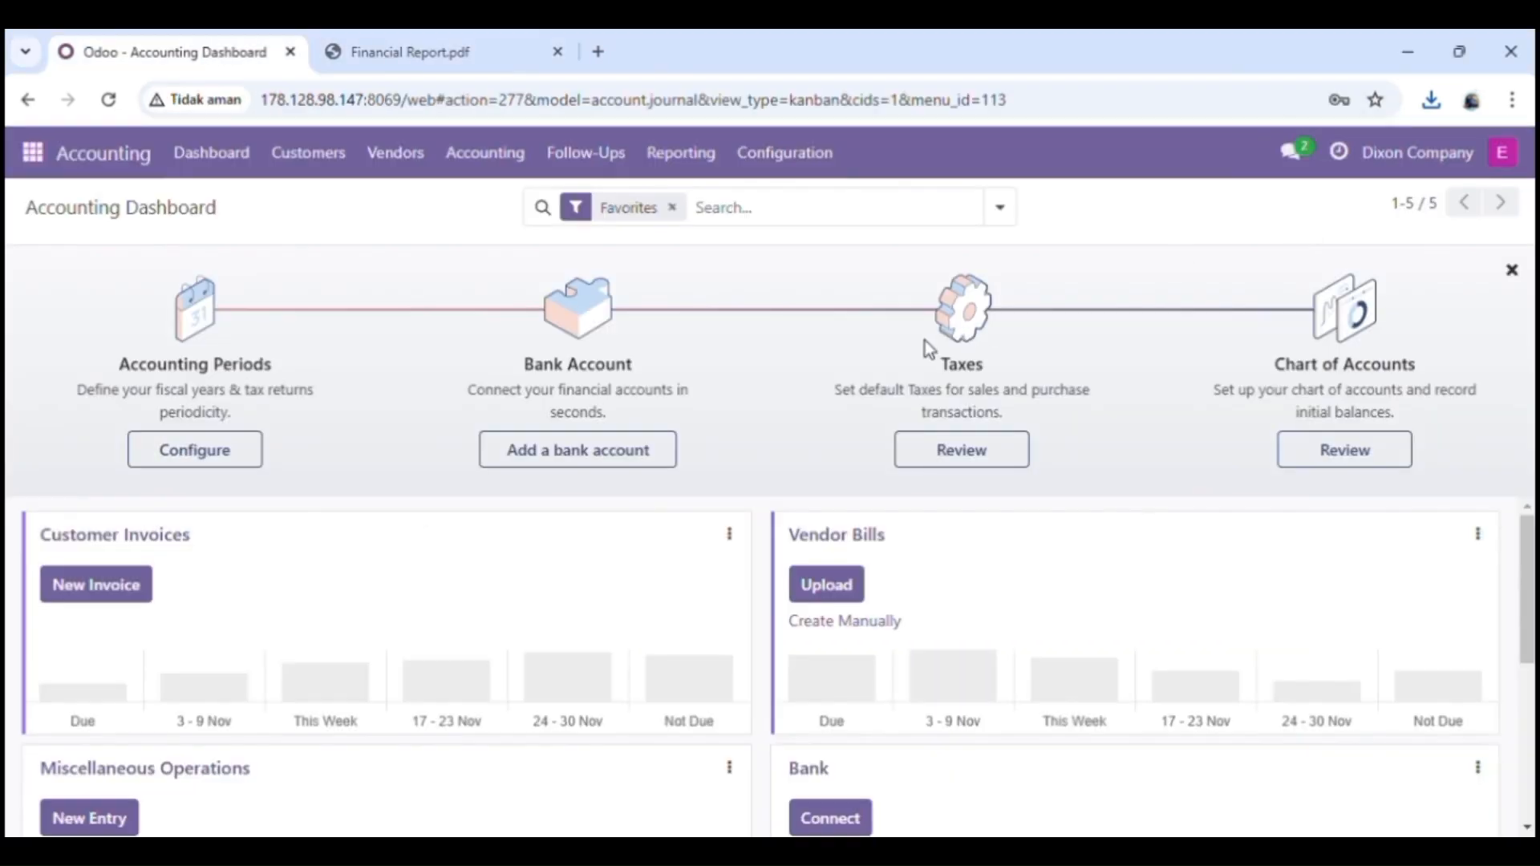
Step: Print the General Ledger to PDF and review the downloaded file
{"action": "left_click", "coordinate": [688, 159]}
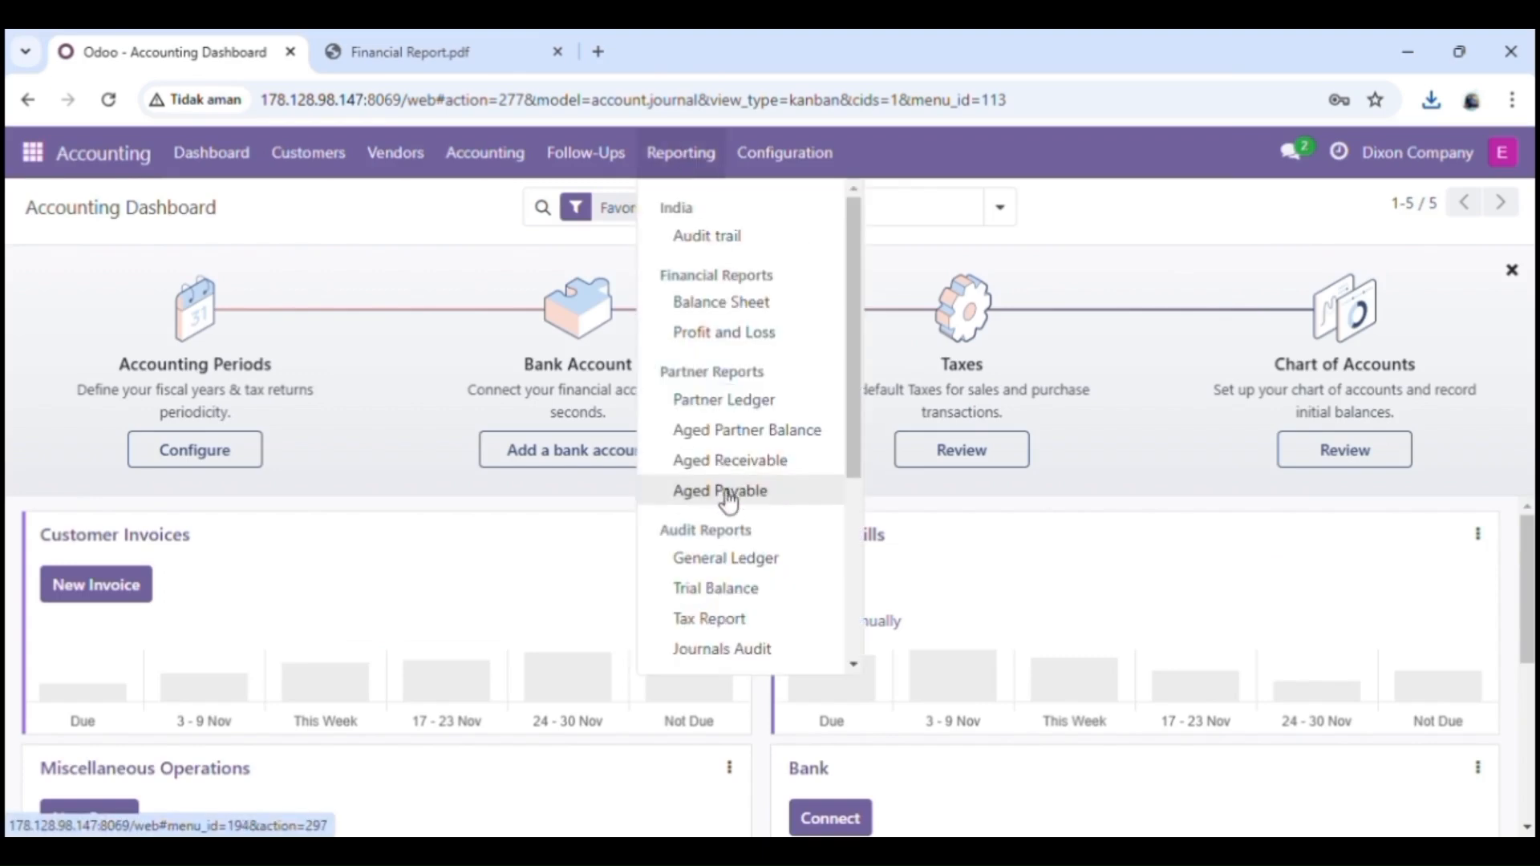
{"action": "left_click", "coordinate": [732, 564]}
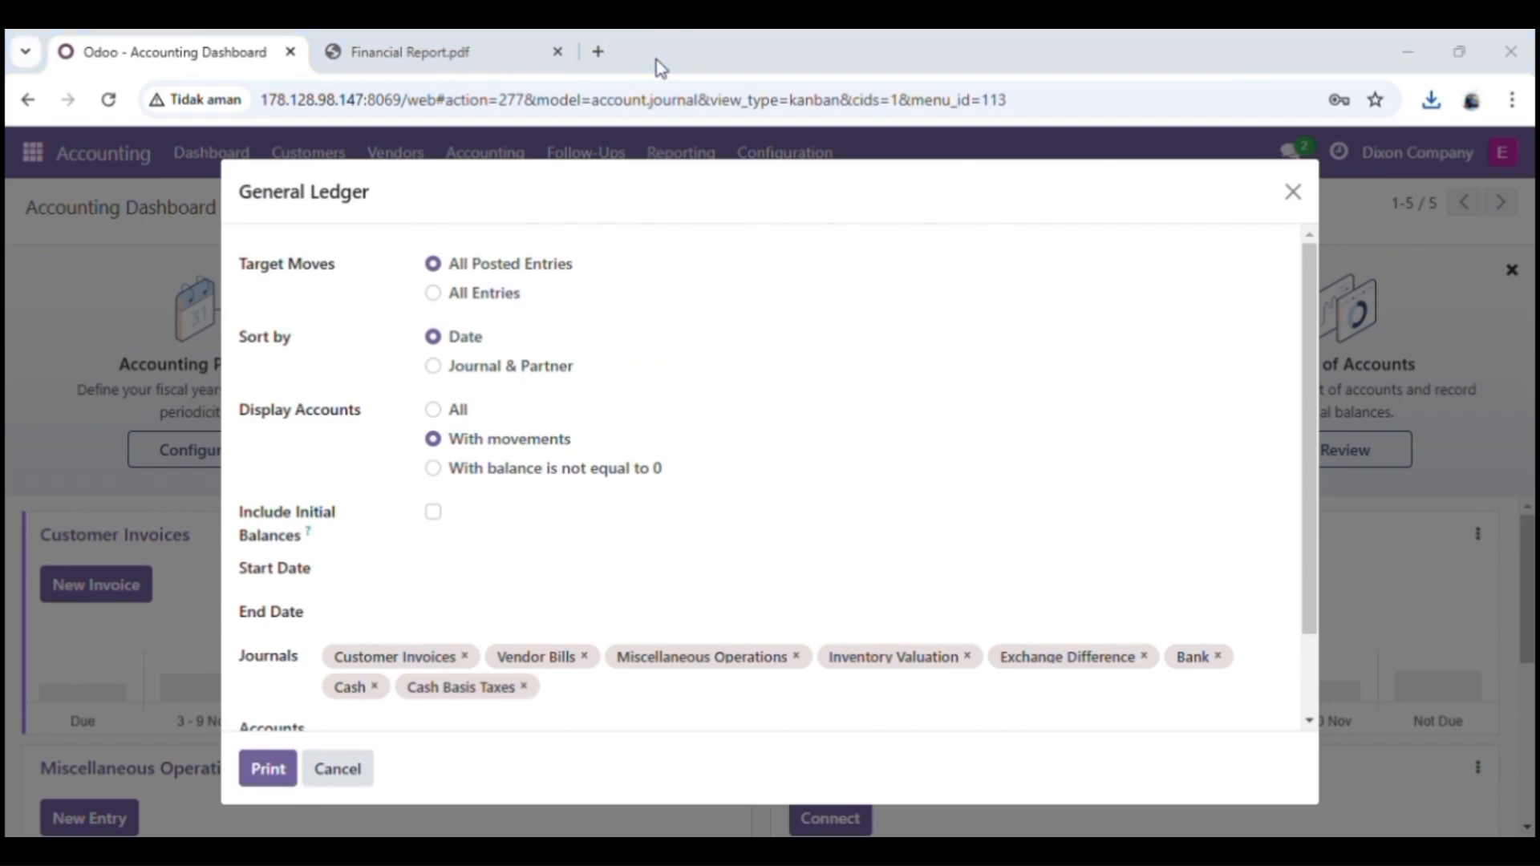
{"action": "left_click", "coordinate": [257, 774]}
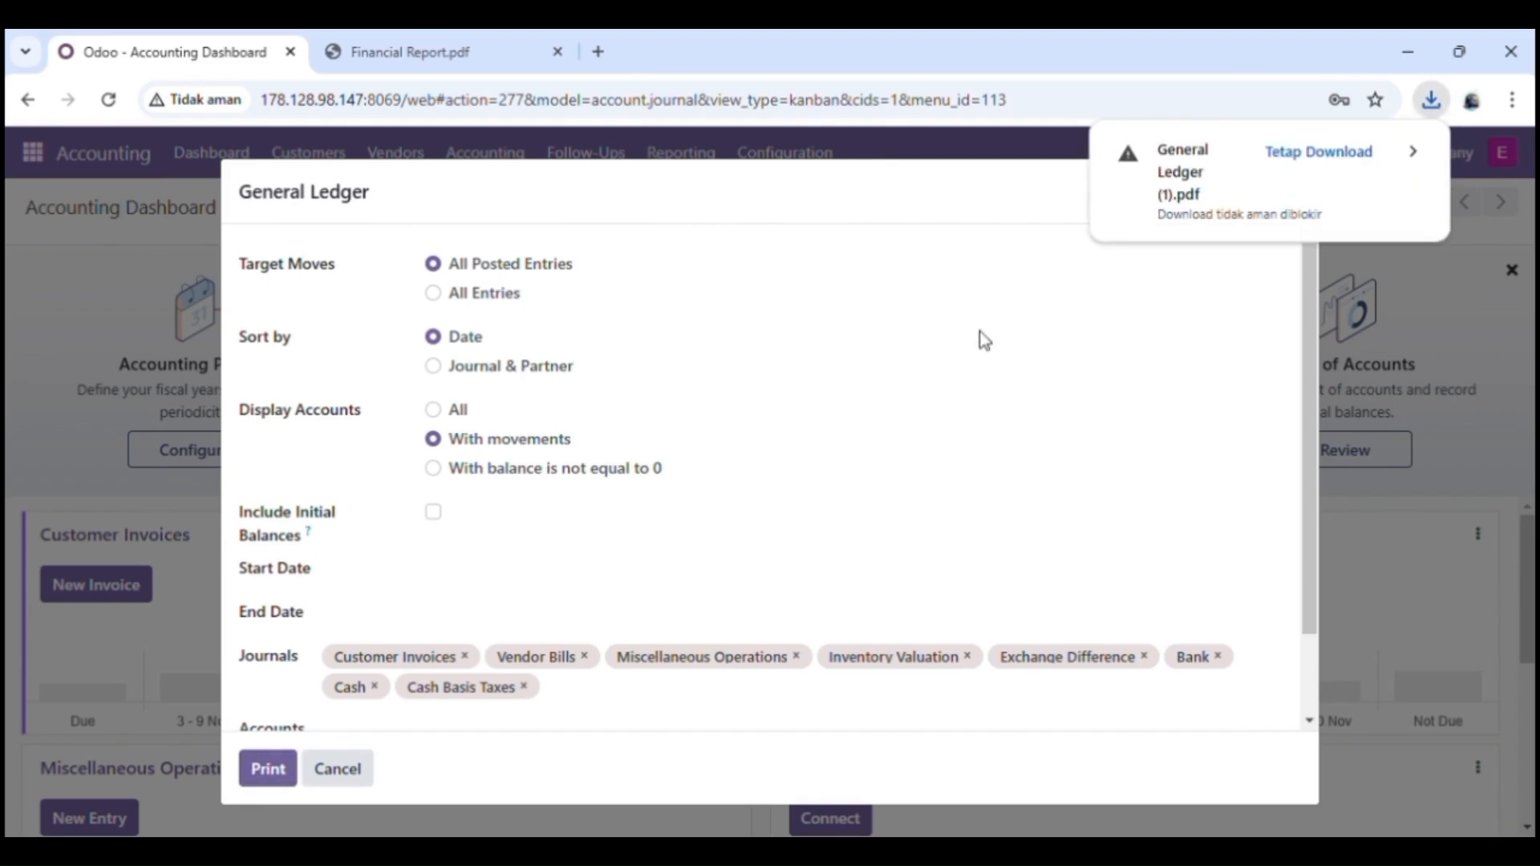
{"action": "left_click", "coordinate": [1356, 149]}
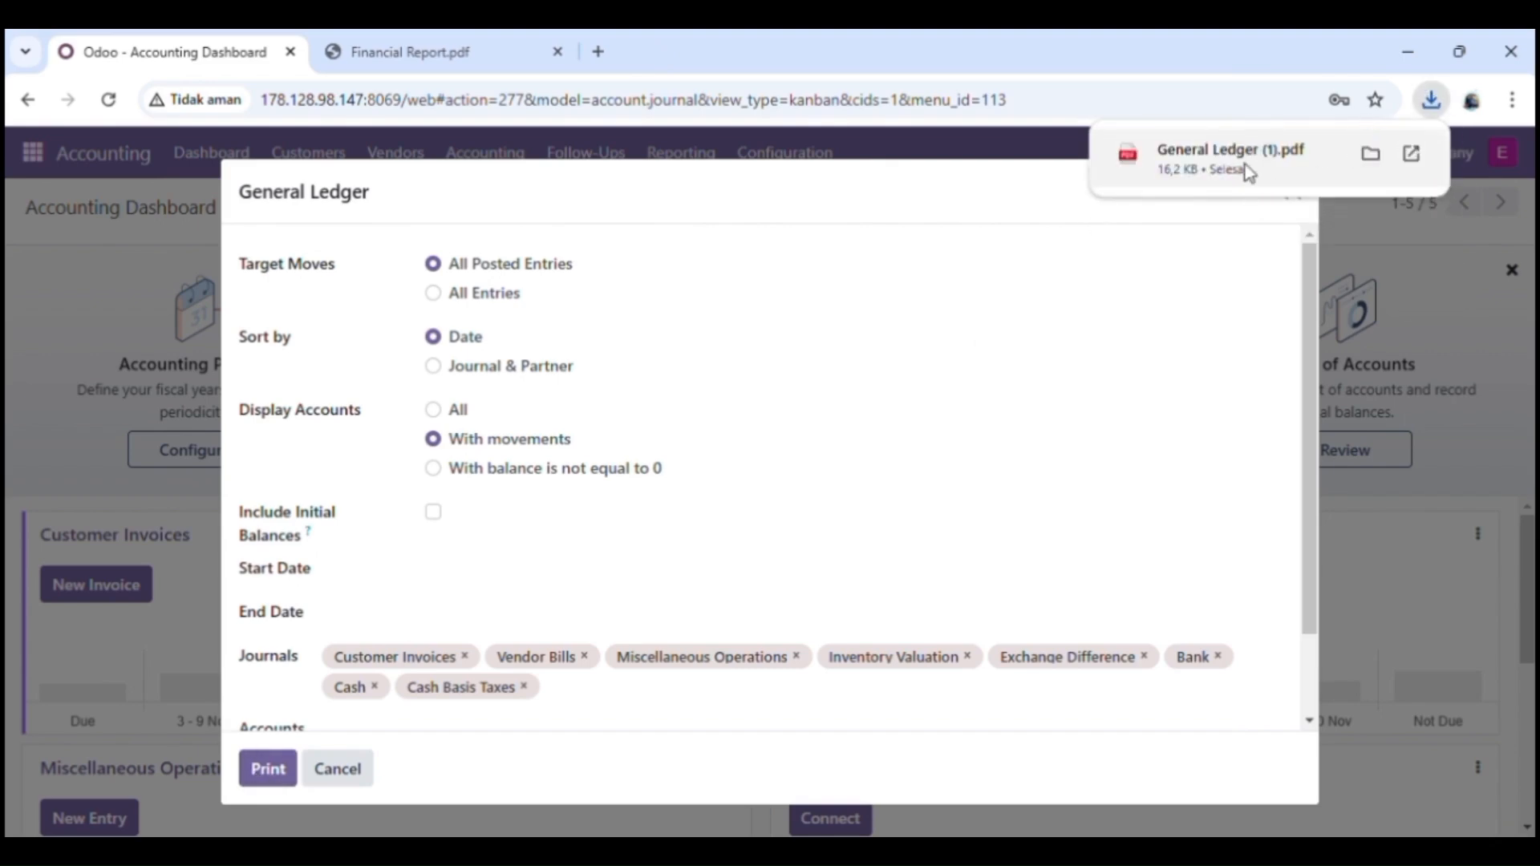
{"action": "left_click", "coordinate": [1244, 168]}
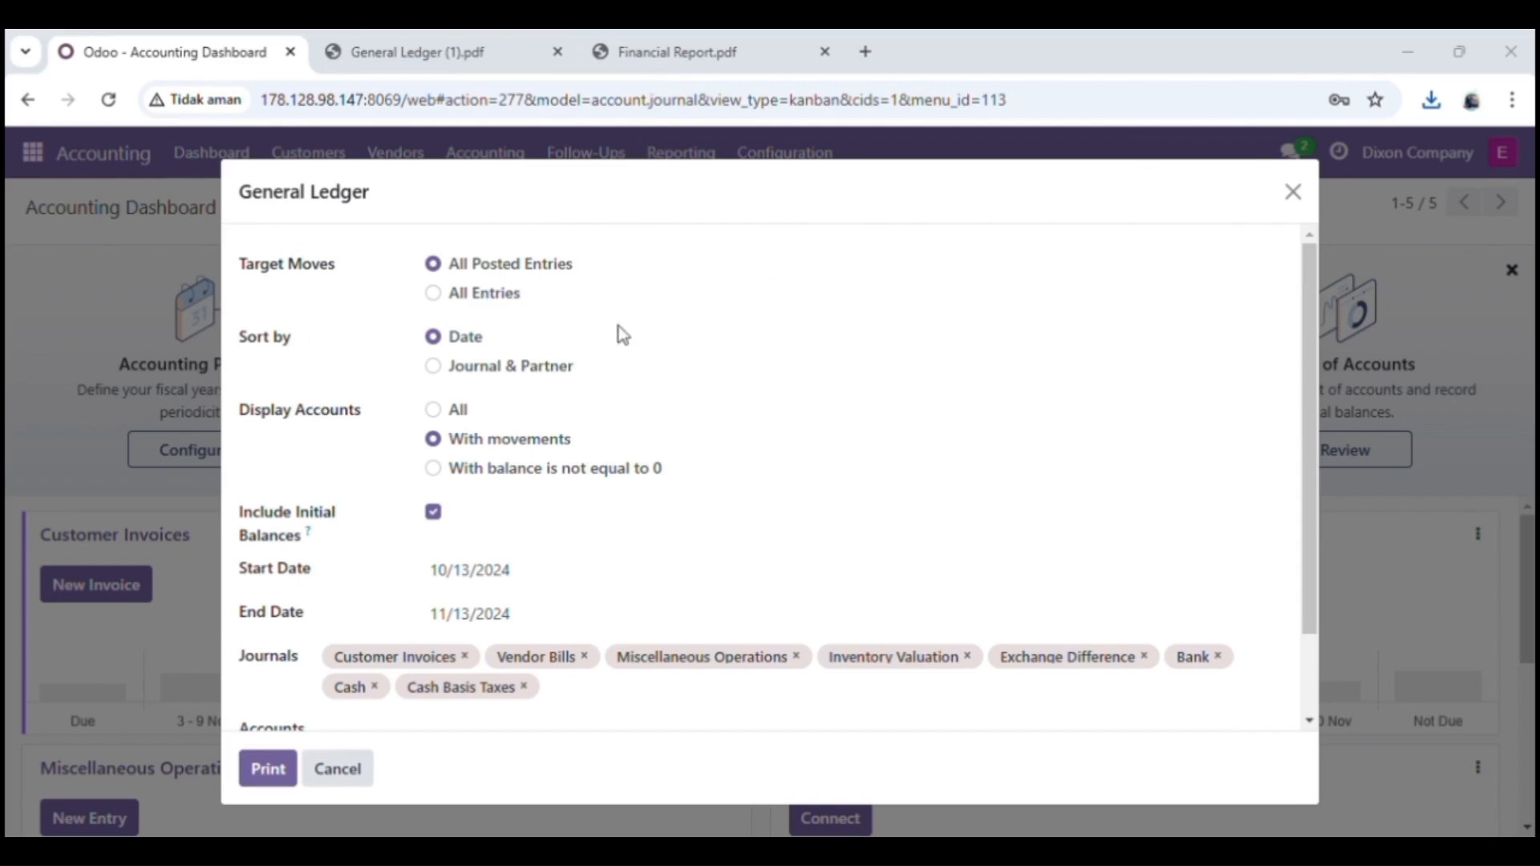
{"action": "scroll", "coordinate": [605, 447], "scroll_direction": "down", "scroll_amount": 2}
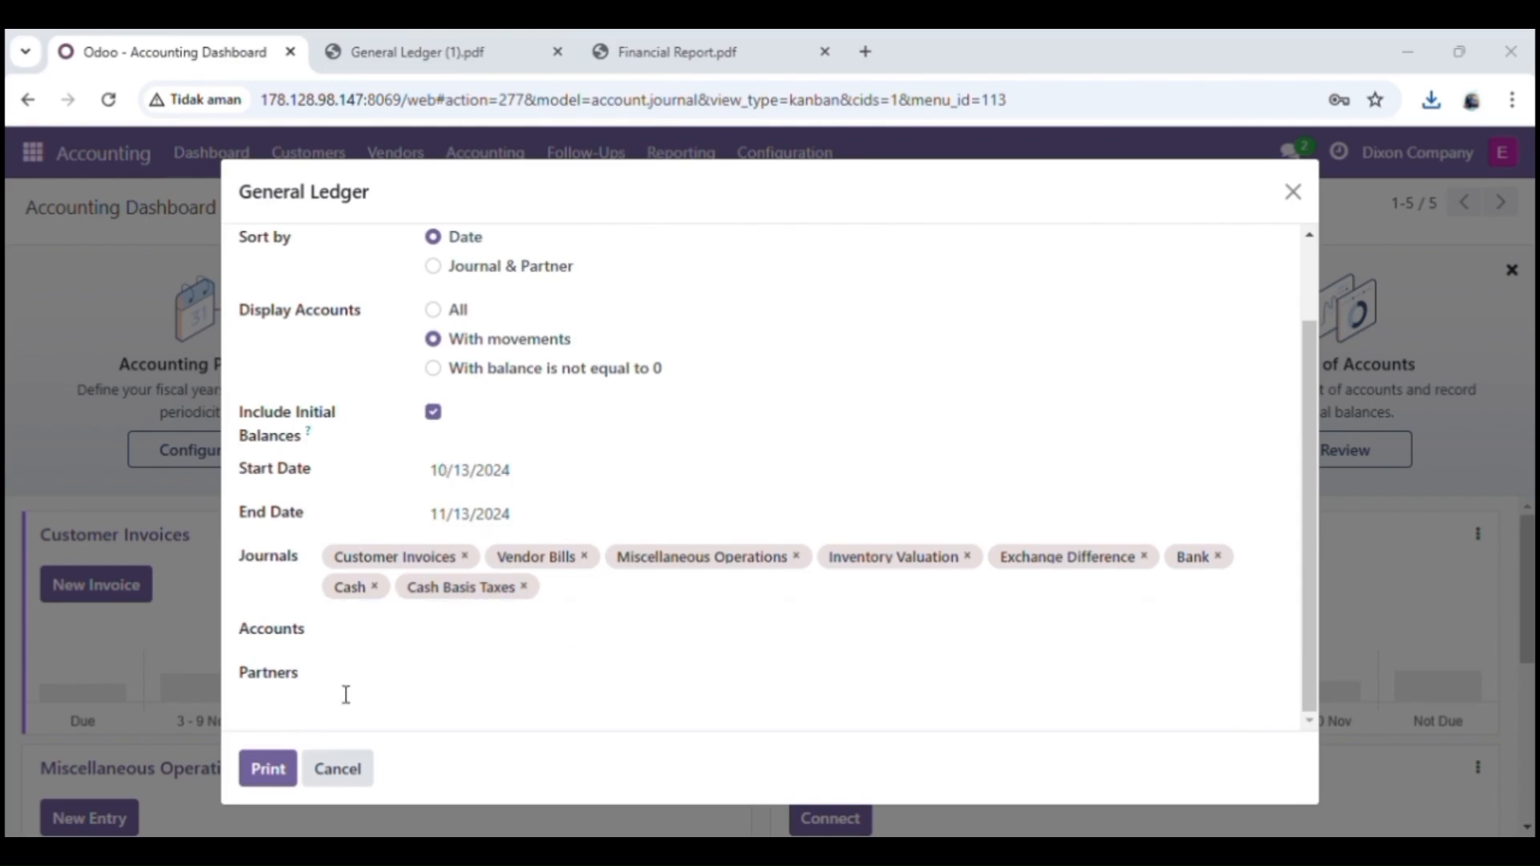
Step: Reprint the General Ledger with initial balances and review General Ledger (2).pdf
{"action": "left_click", "coordinate": [344, 627]}
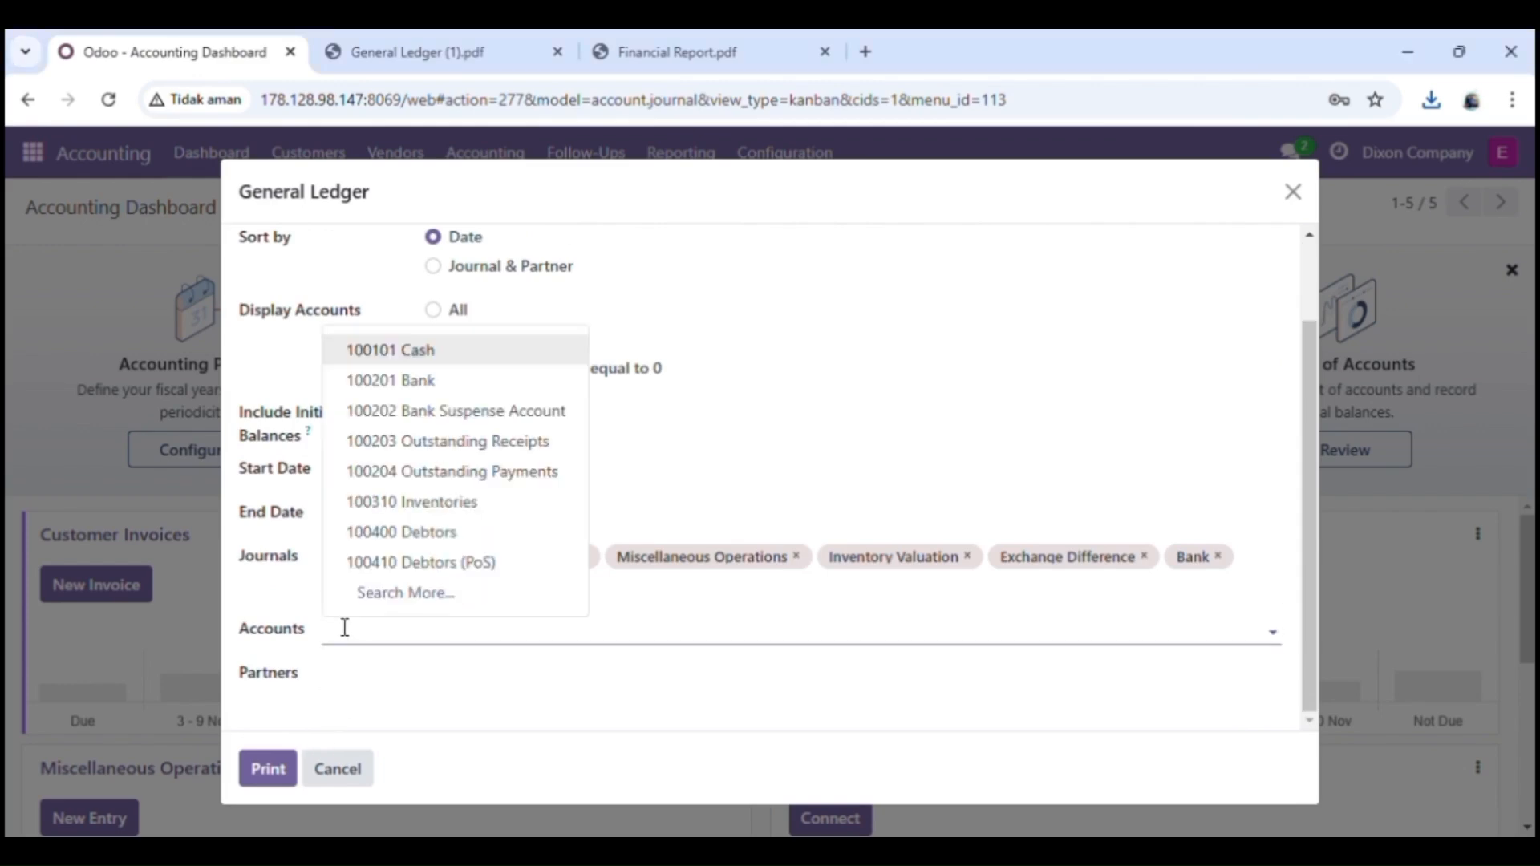
{"action": "left_click", "coordinate": [594, 632]}
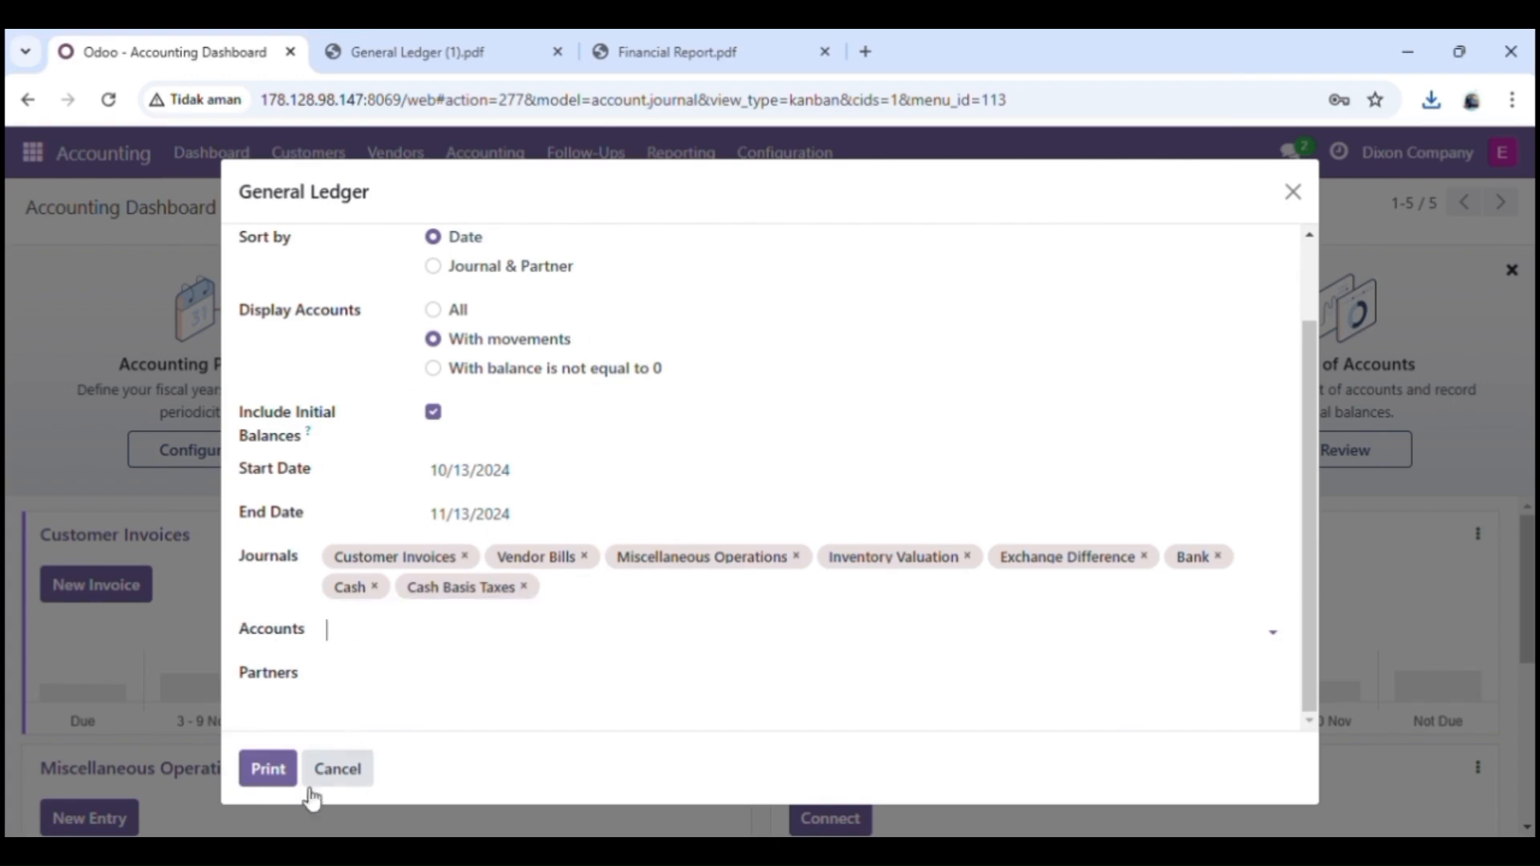
{"action": "left_click", "coordinate": [268, 768]}
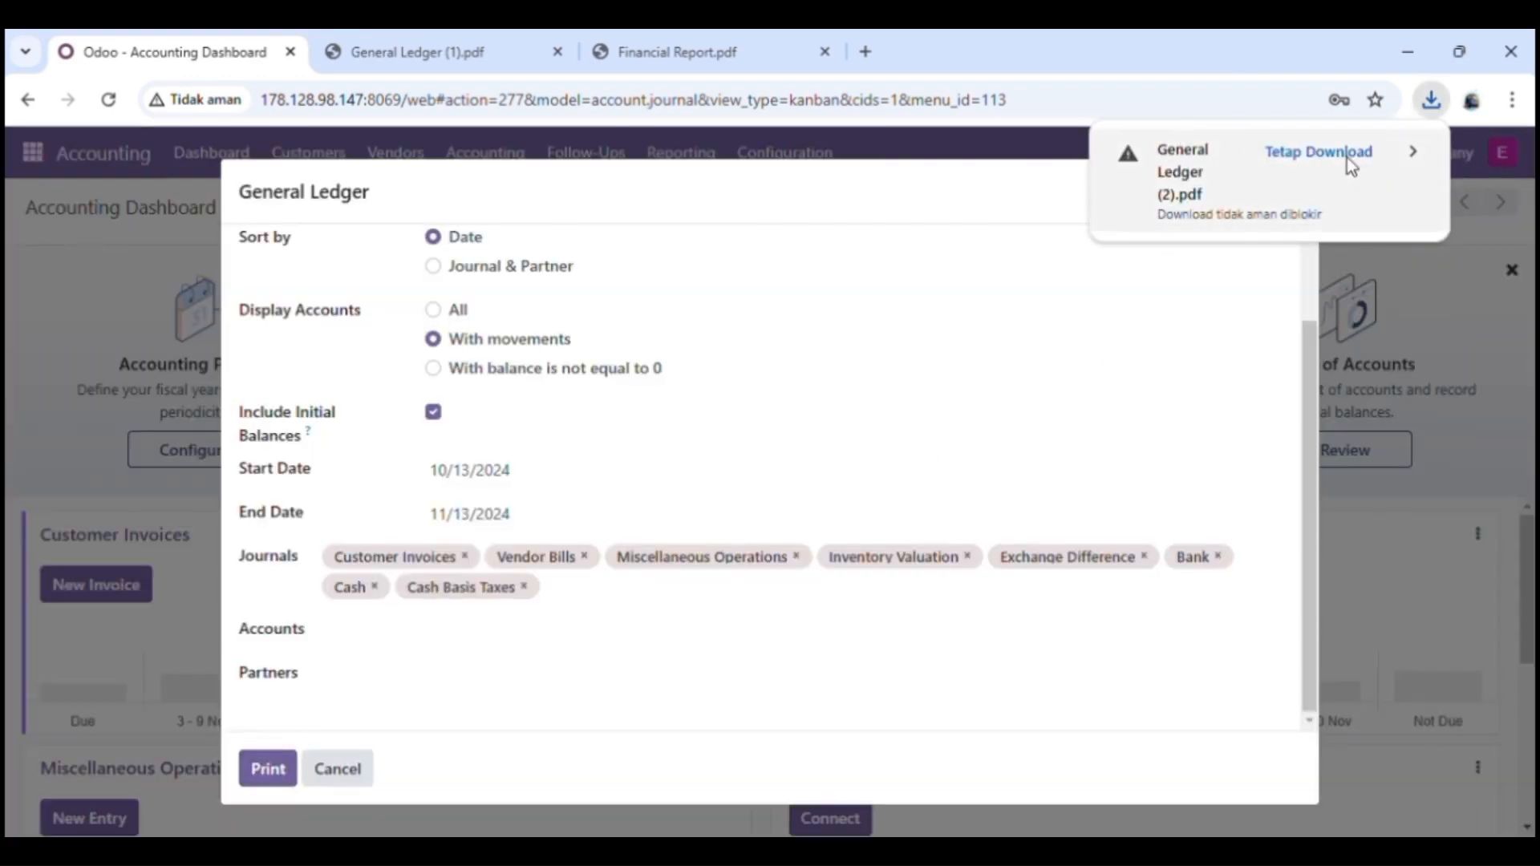
{"action": "left_click", "coordinate": [1346, 157]}
{"action": "left_click", "coordinate": [1269, 165]}
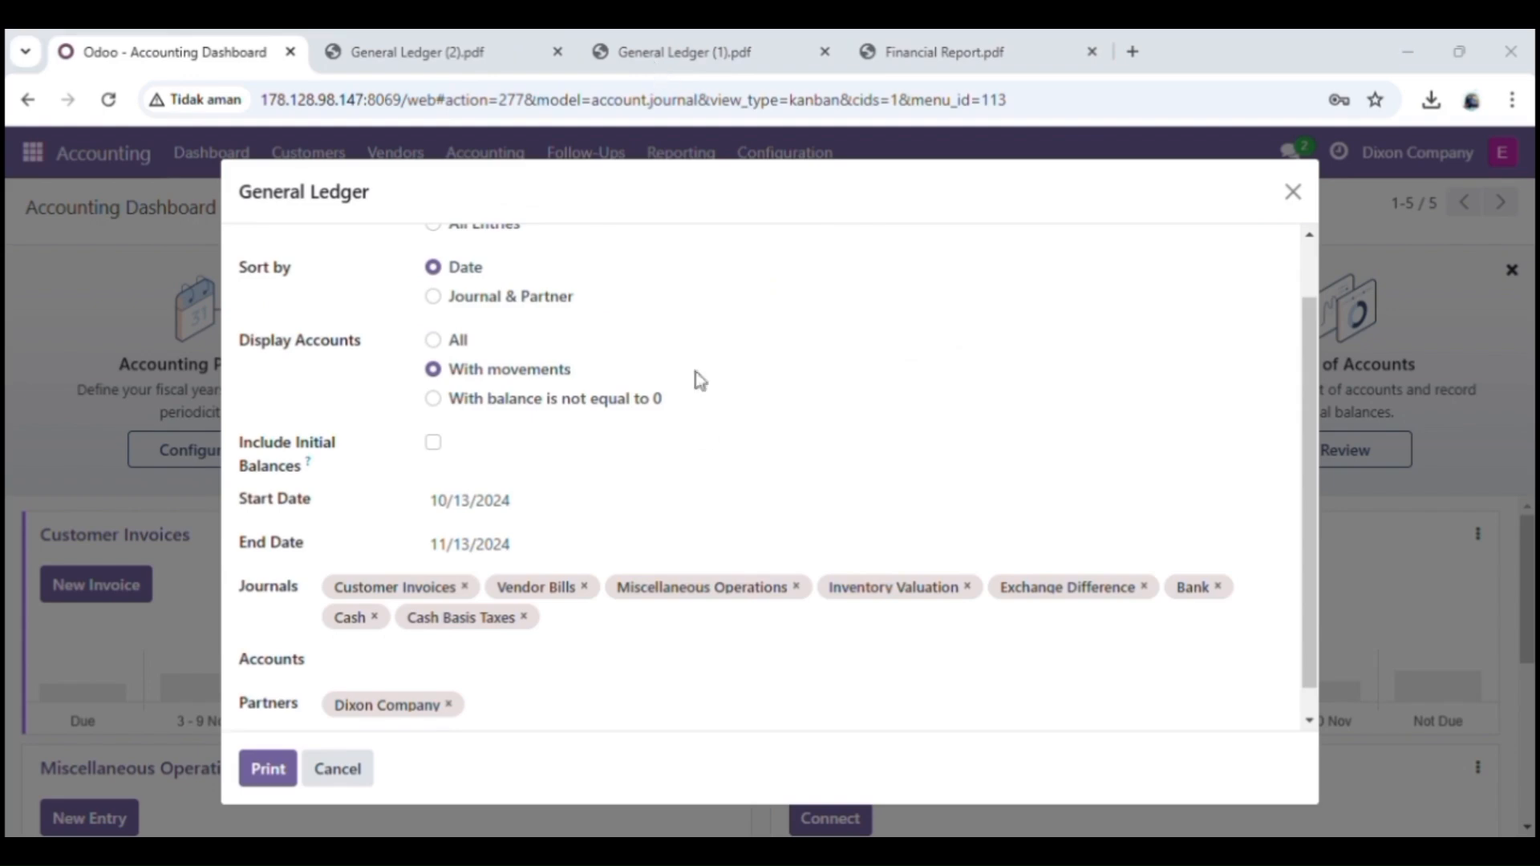
{"action": "scroll", "coordinate": [706, 483], "scroll_direction": "down", "scroll_amount": 1}
{"action": "scroll", "coordinate": [706, 483], "scroll_direction": "up", "scroll_amount": 1}
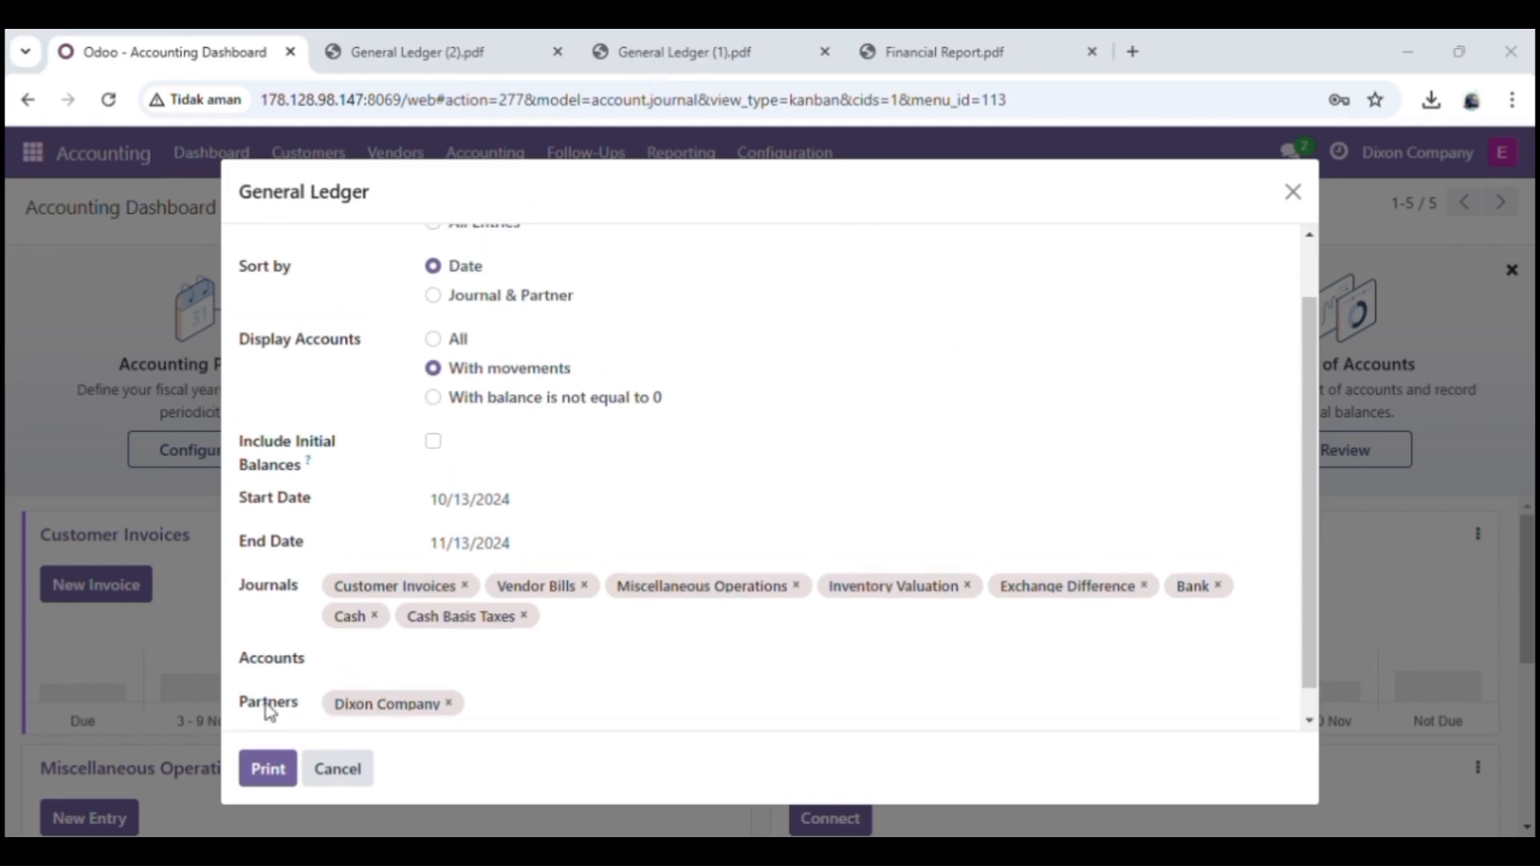
Step: Clear the start and end dates, print General Ledger (3).pdf, then close the report options
{"action": "left_click", "coordinate": [555, 542]}
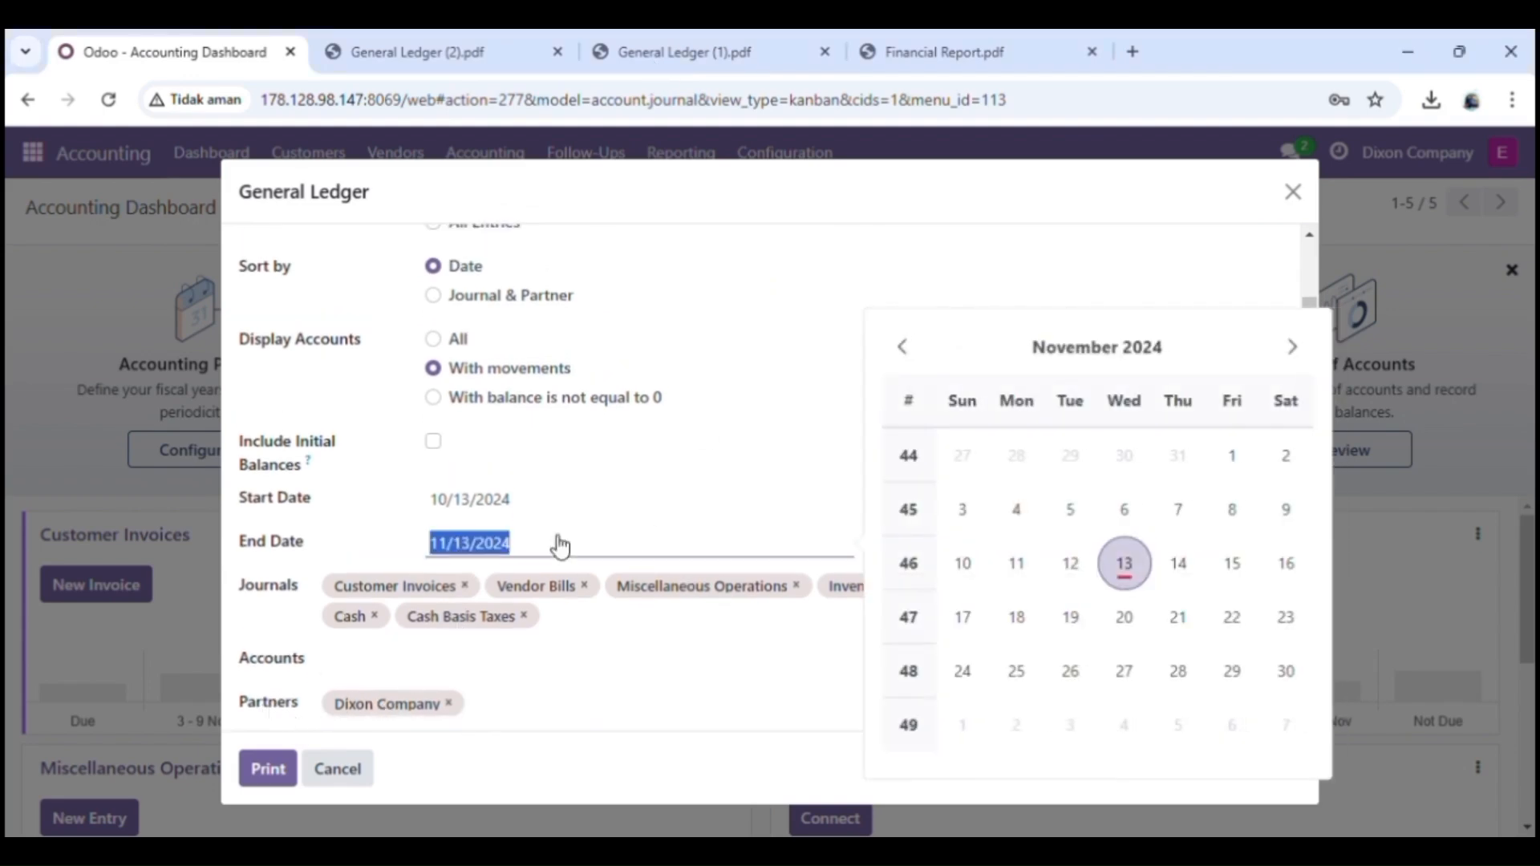
{"action": "key", "text": "BackSpace"}
{"action": "left_click", "coordinate": [552, 510]}
{"action": "key", "text": "BackSpace"}
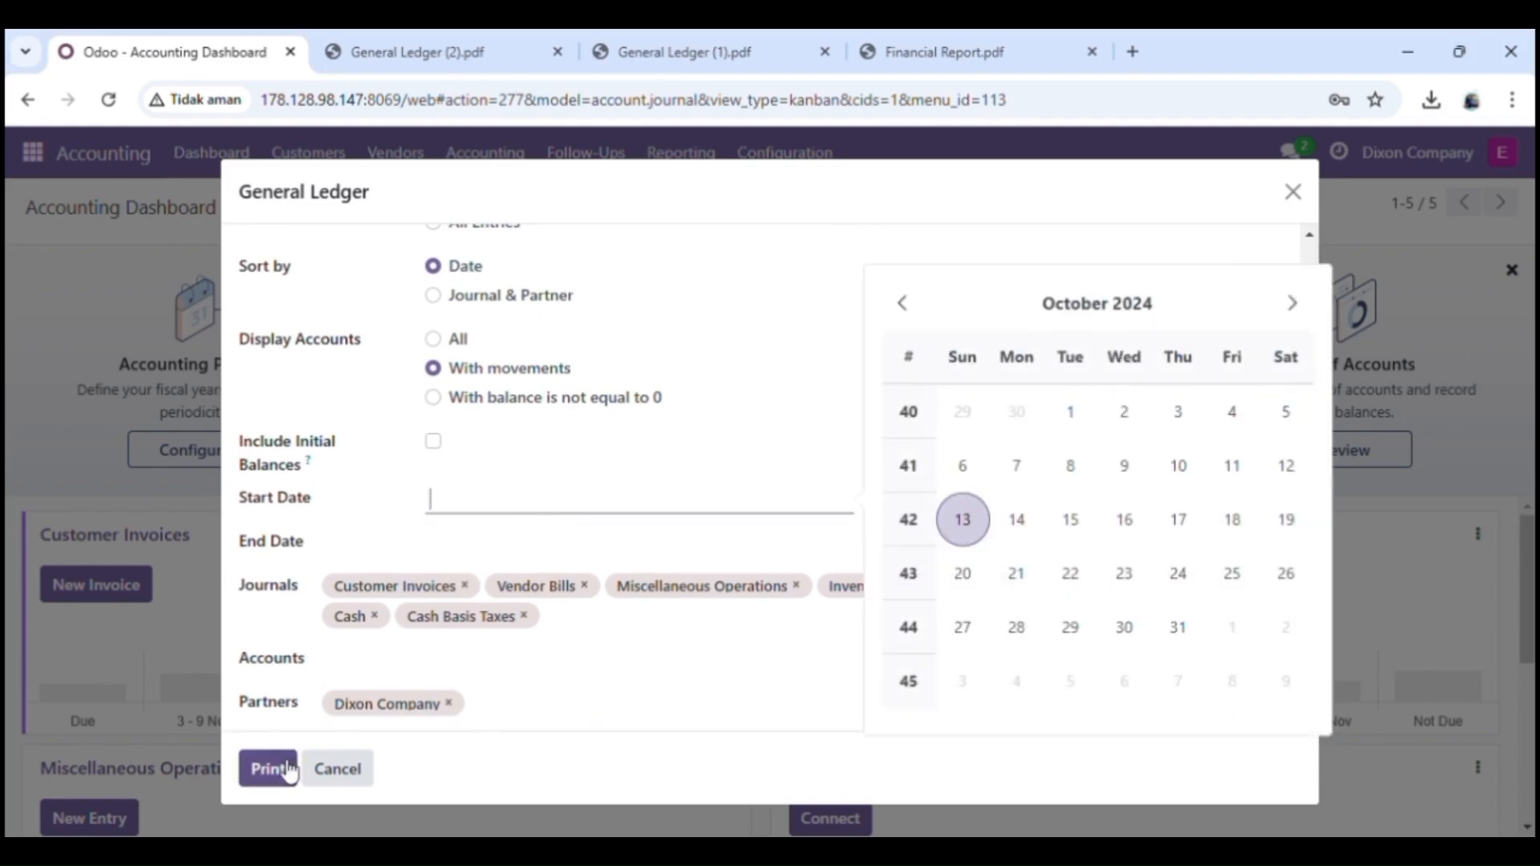
{"action": "left_click", "coordinate": [255, 767]}
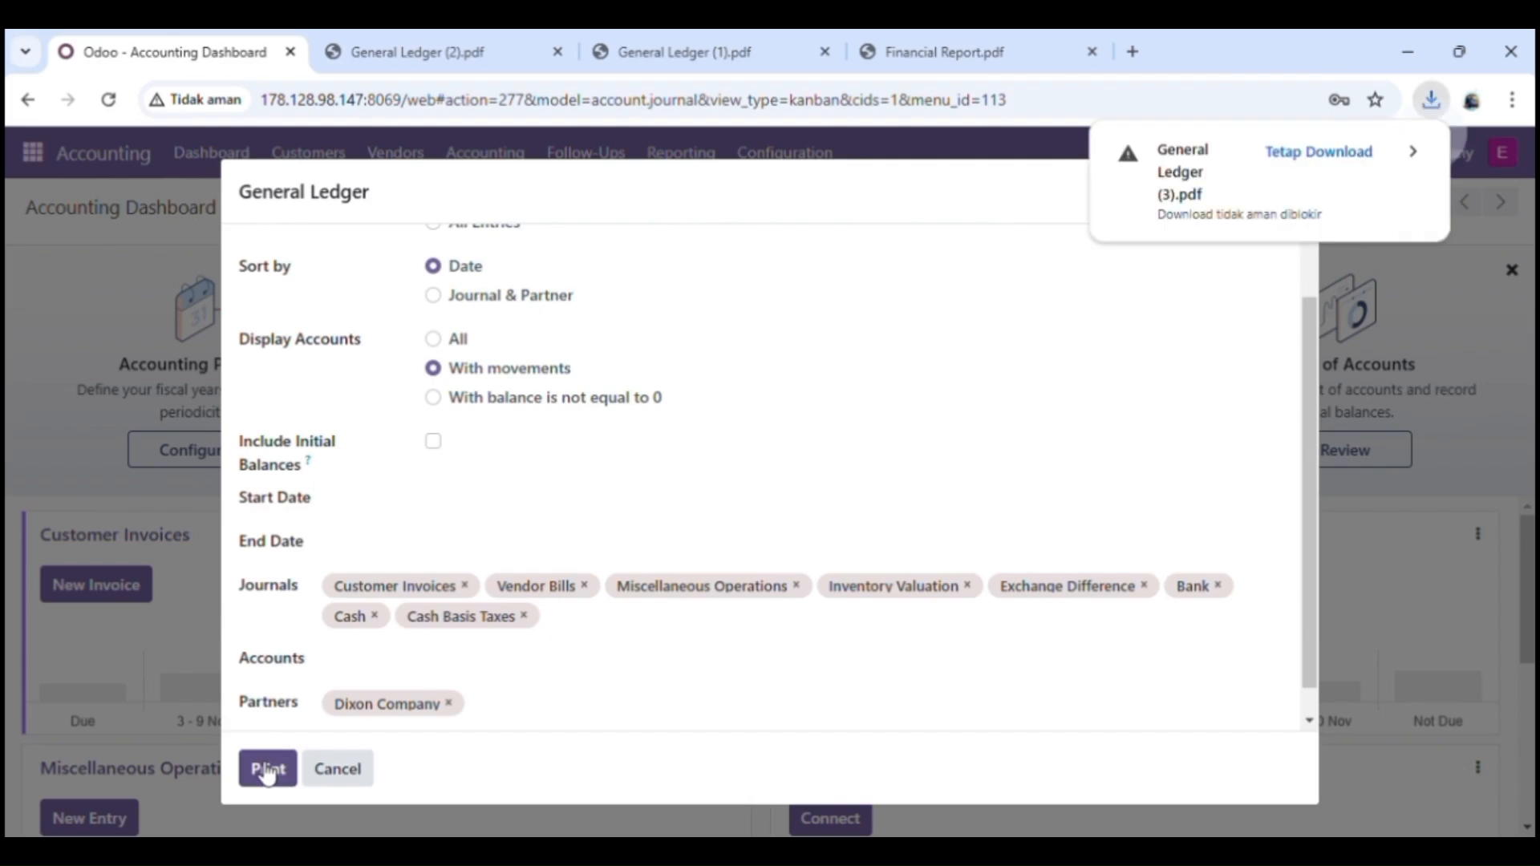
{"action": "left_click", "coordinate": [1351, 153]}
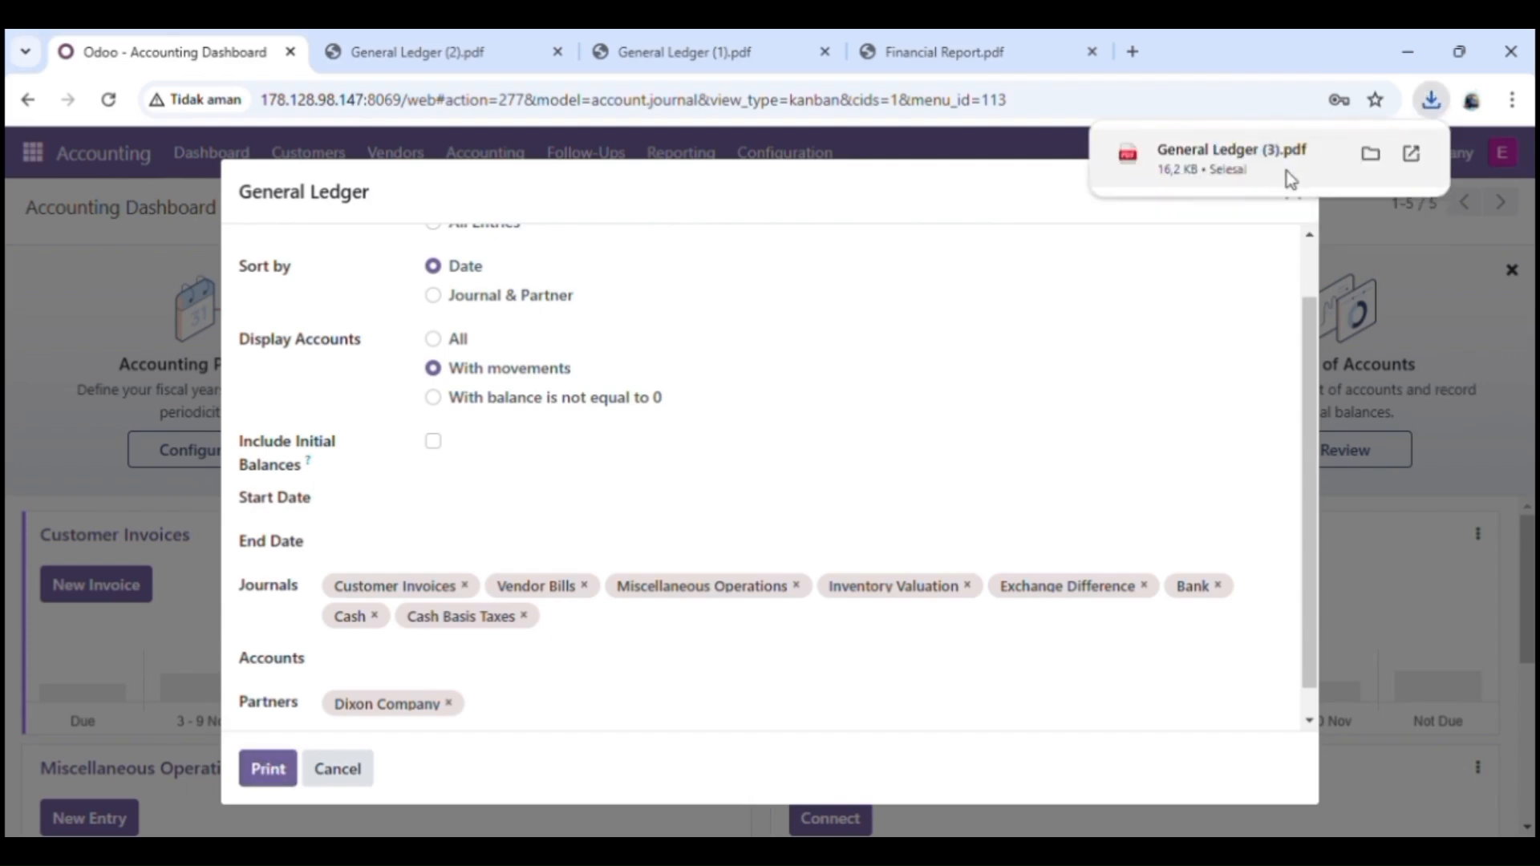
{"action": "left_click", "coordinate": [1286, 171]}
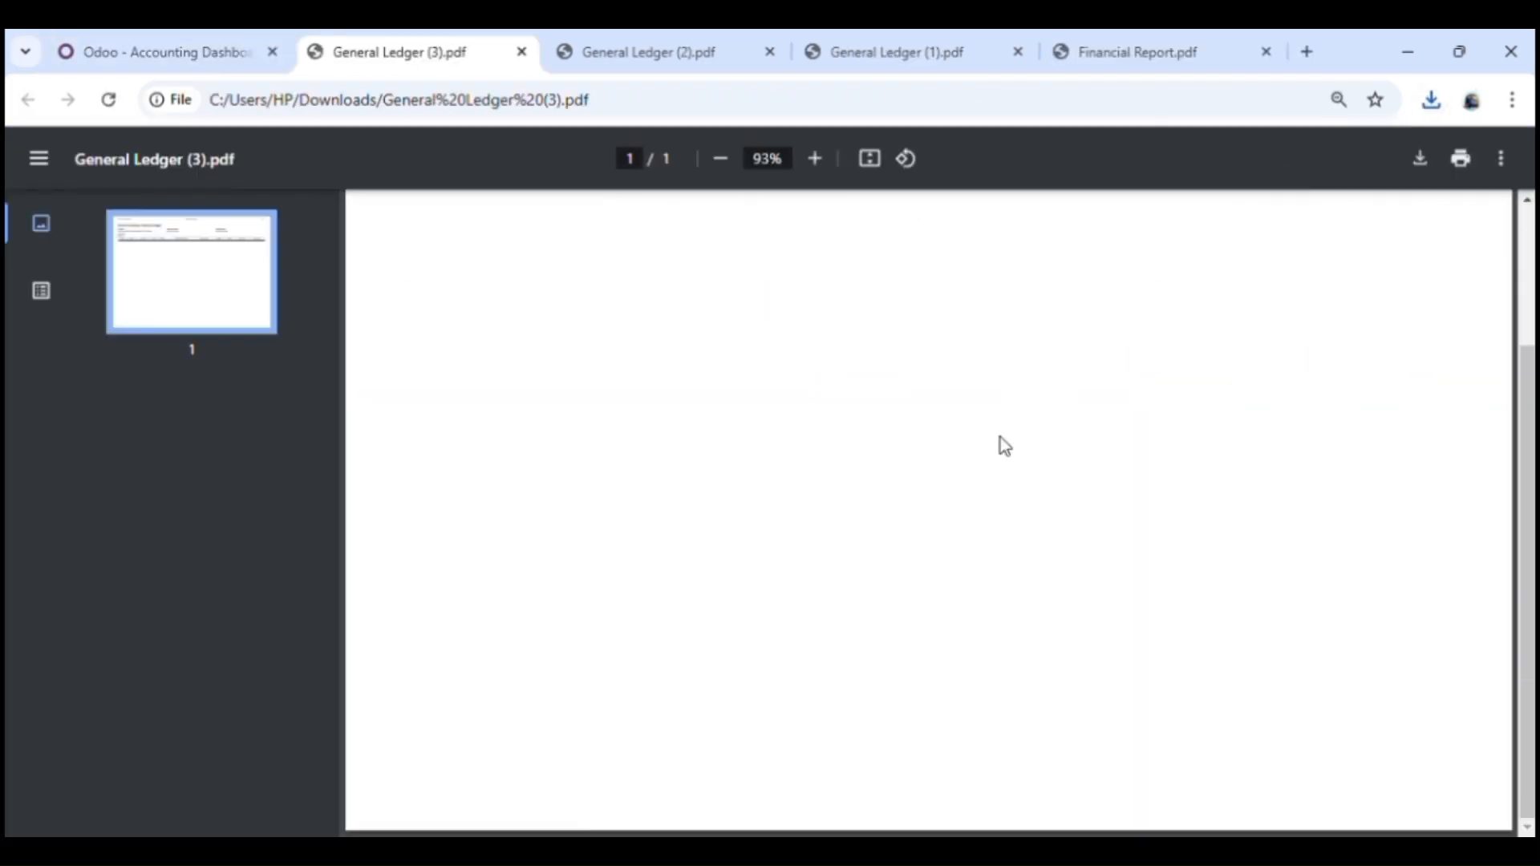
{"action": "left_click", "coordinate": [101, 40]}
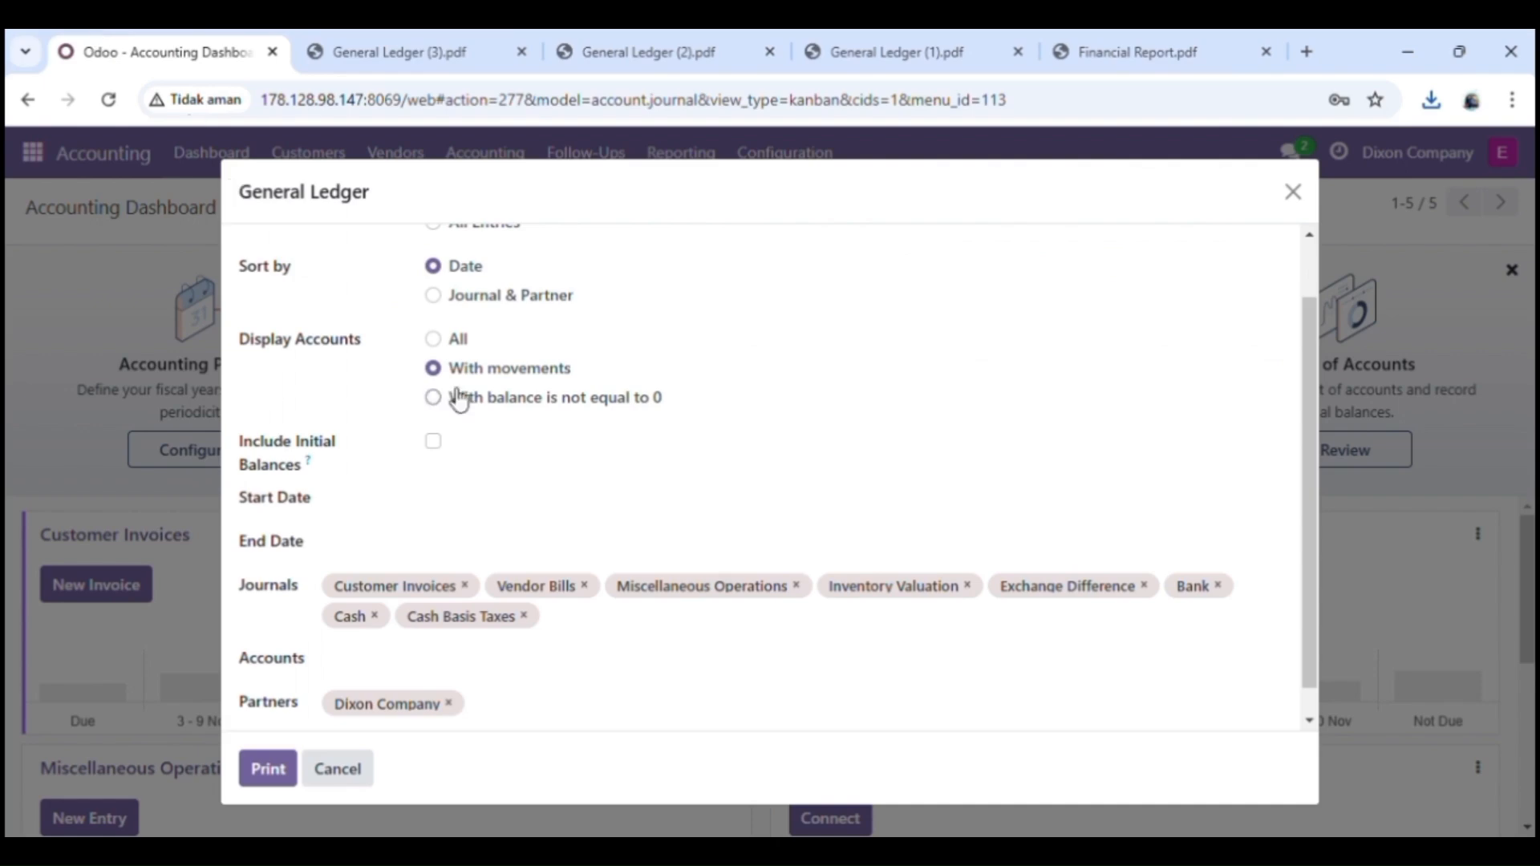
{"action": "left_click", "coordinate": [362, 778]}
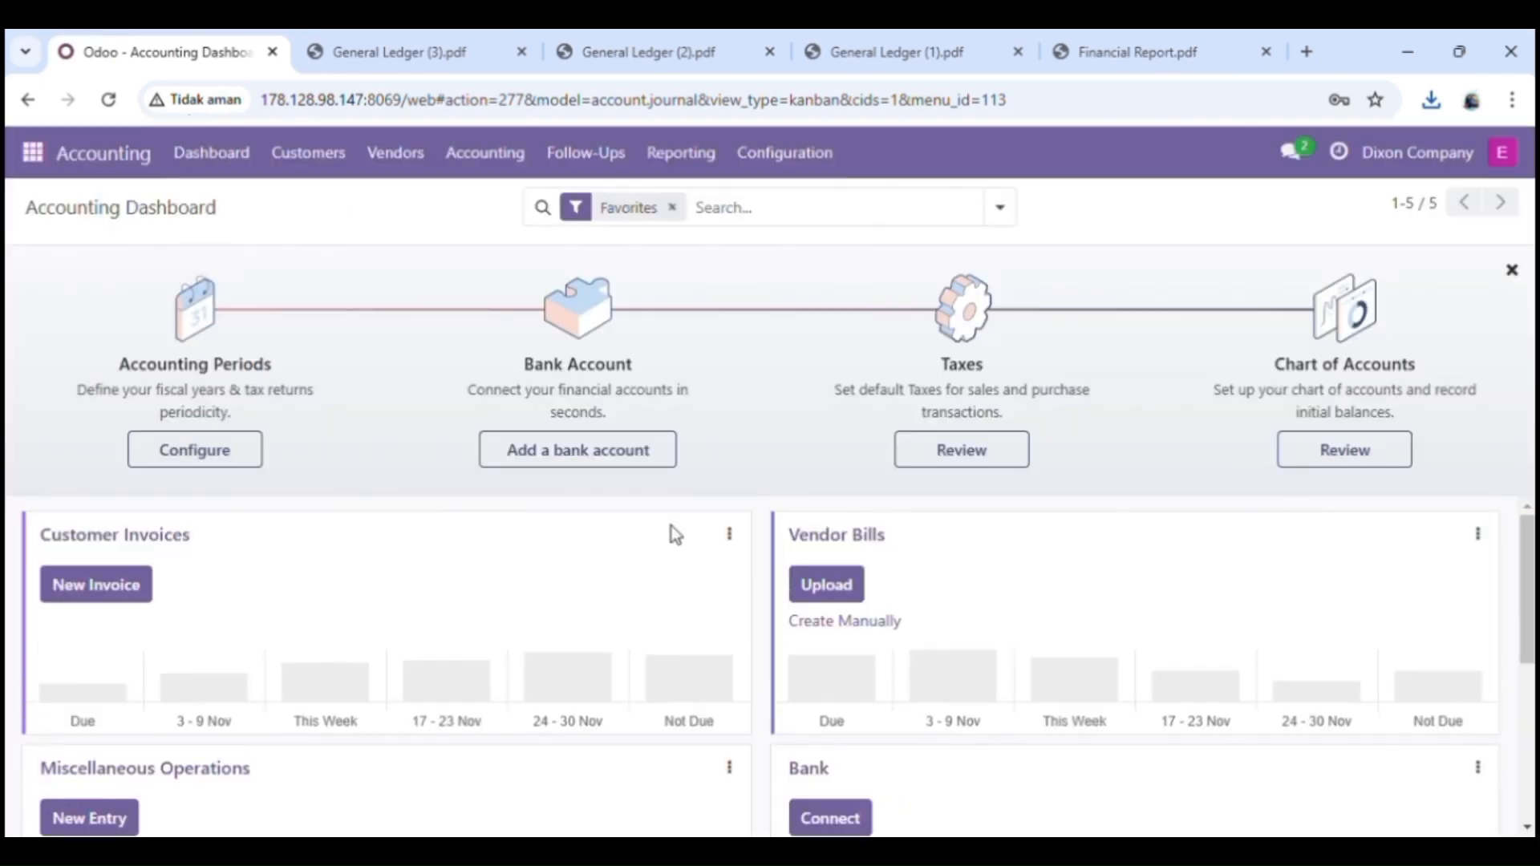
Step: Print the Profit and Loss report to PDF
{"action": "left_click", "coordinate": [688, 174]}
{"action": "scroll", "coordinate": [706, 557], "scroll_direction": "down", "scroll_amount": 2}
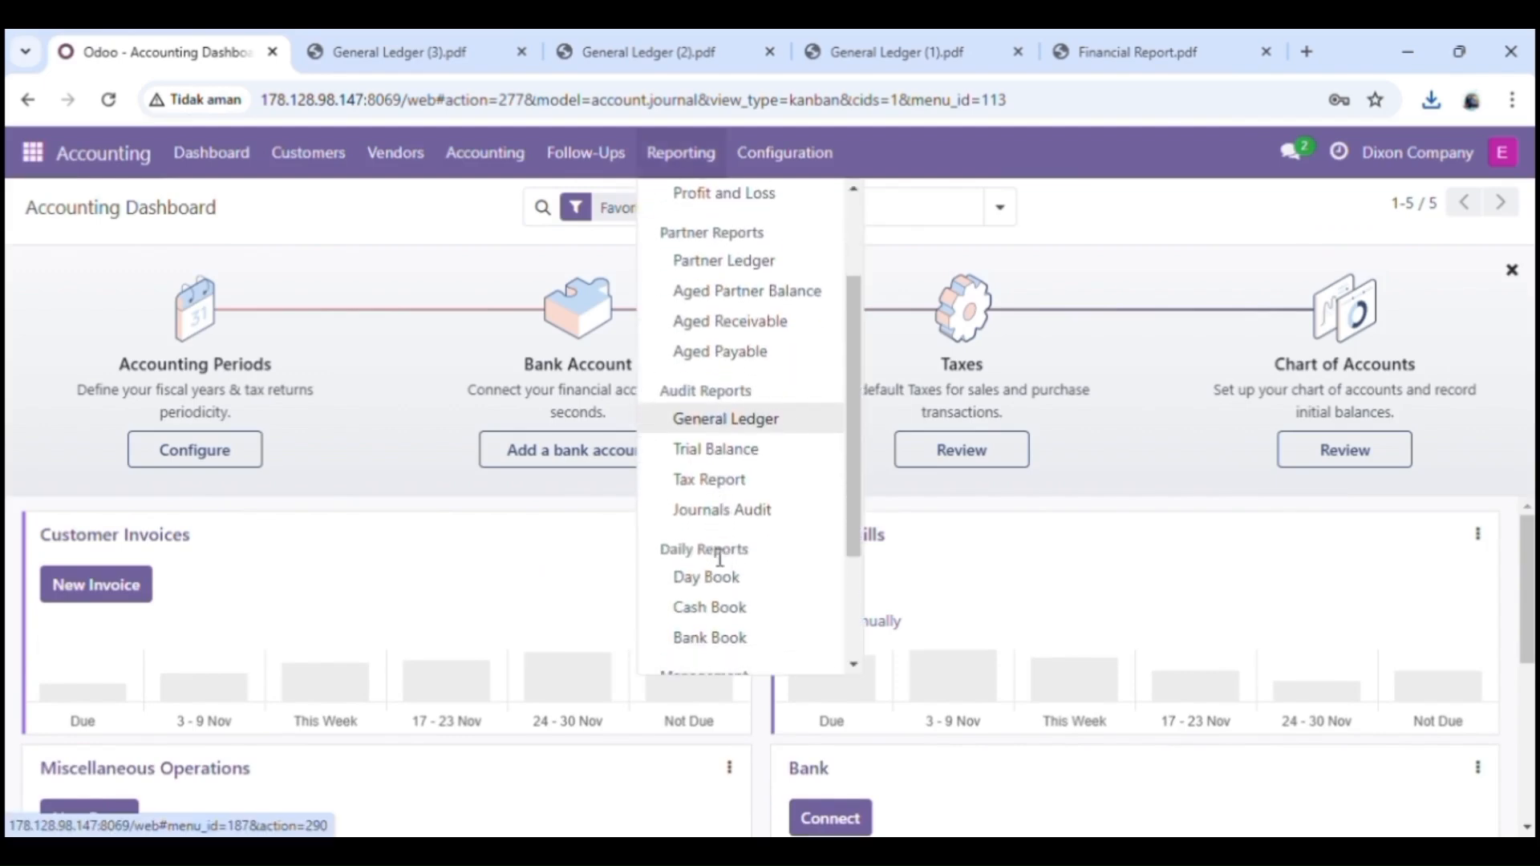
{"action": "scroll", "coordinate": [719, 557], "scroll_direction": "up", "scroll_amount": 3}
{"action": "left_click", "coordinate": [727, 328]}
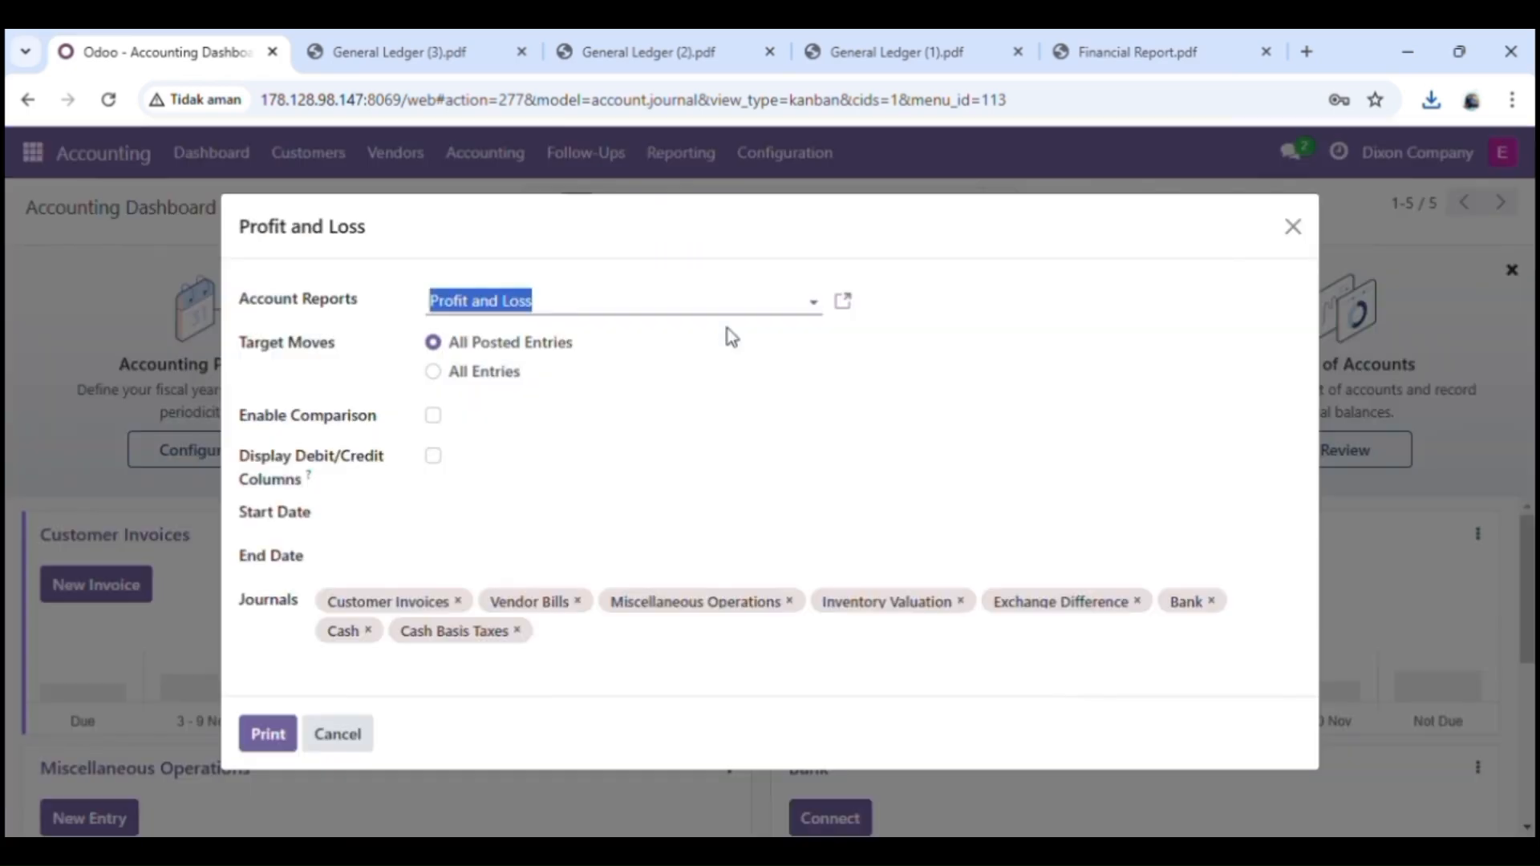
{"action": "left_click", "coordinate": [267, 734]}
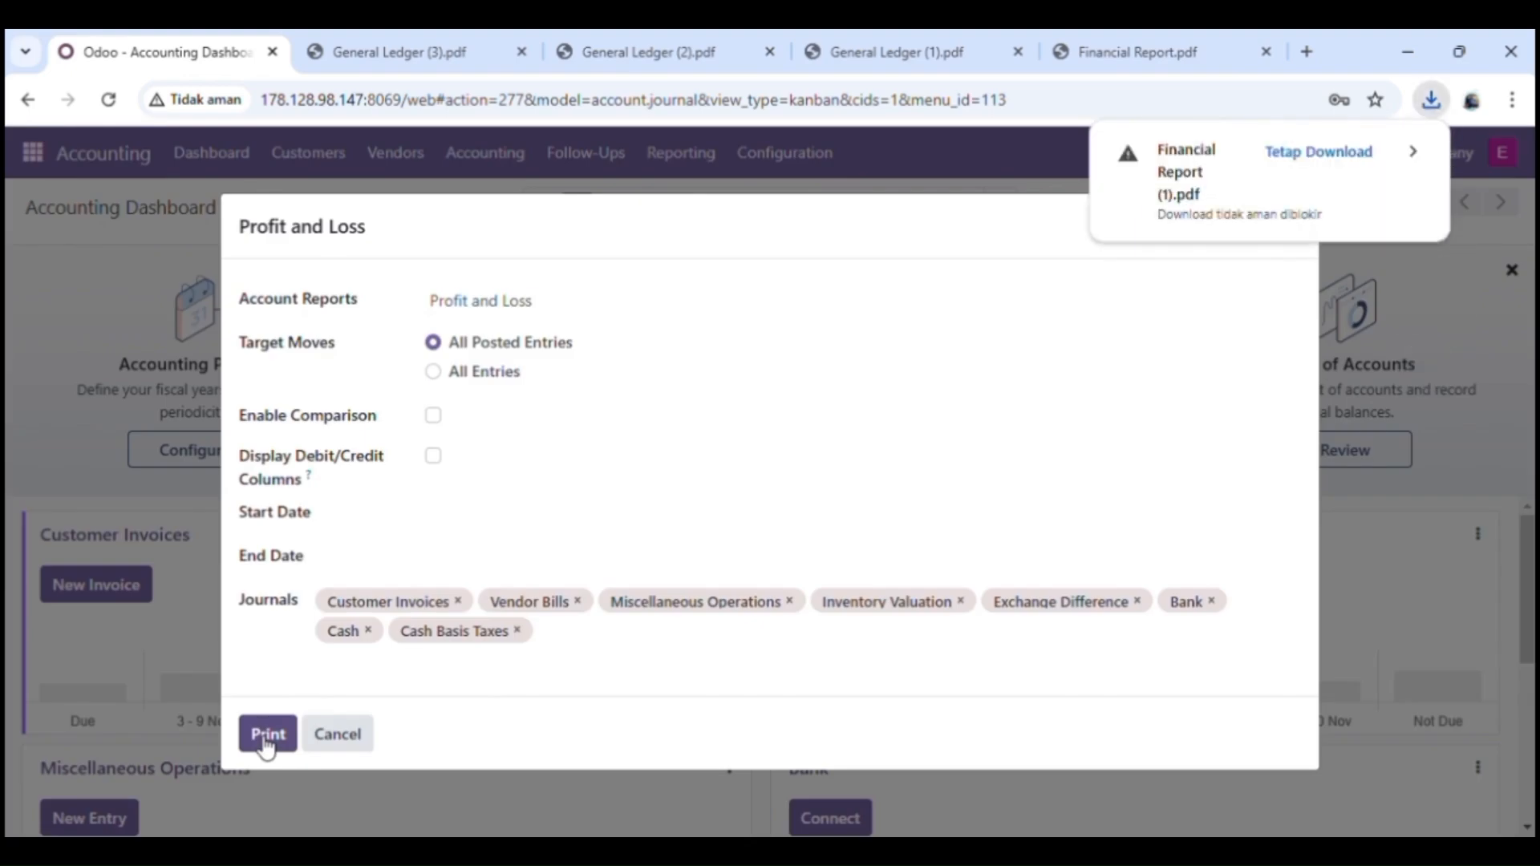
Step: Keep and review Financial Report (1).pdf at ₹0.00 throughout, then close the report options
{"action": "left_click", "coordinate": [1325, 152]}
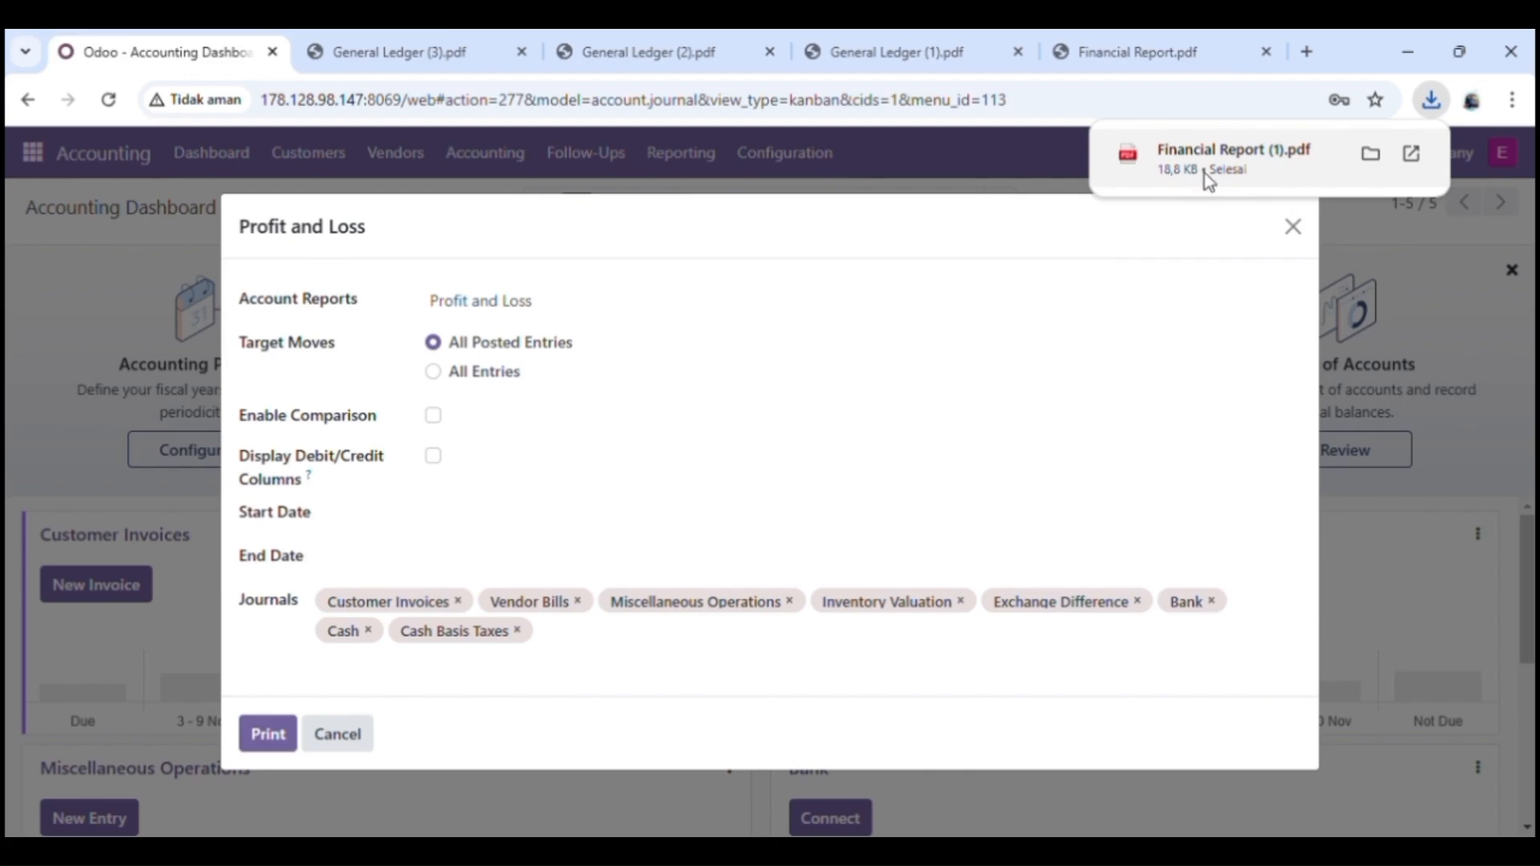
{"action": "left_click", "coordinate": [1204, 172]}
{"action": "scroll", "coordinate": [742, 713], "scroll_direction": "down", "scroll_amount": 3}
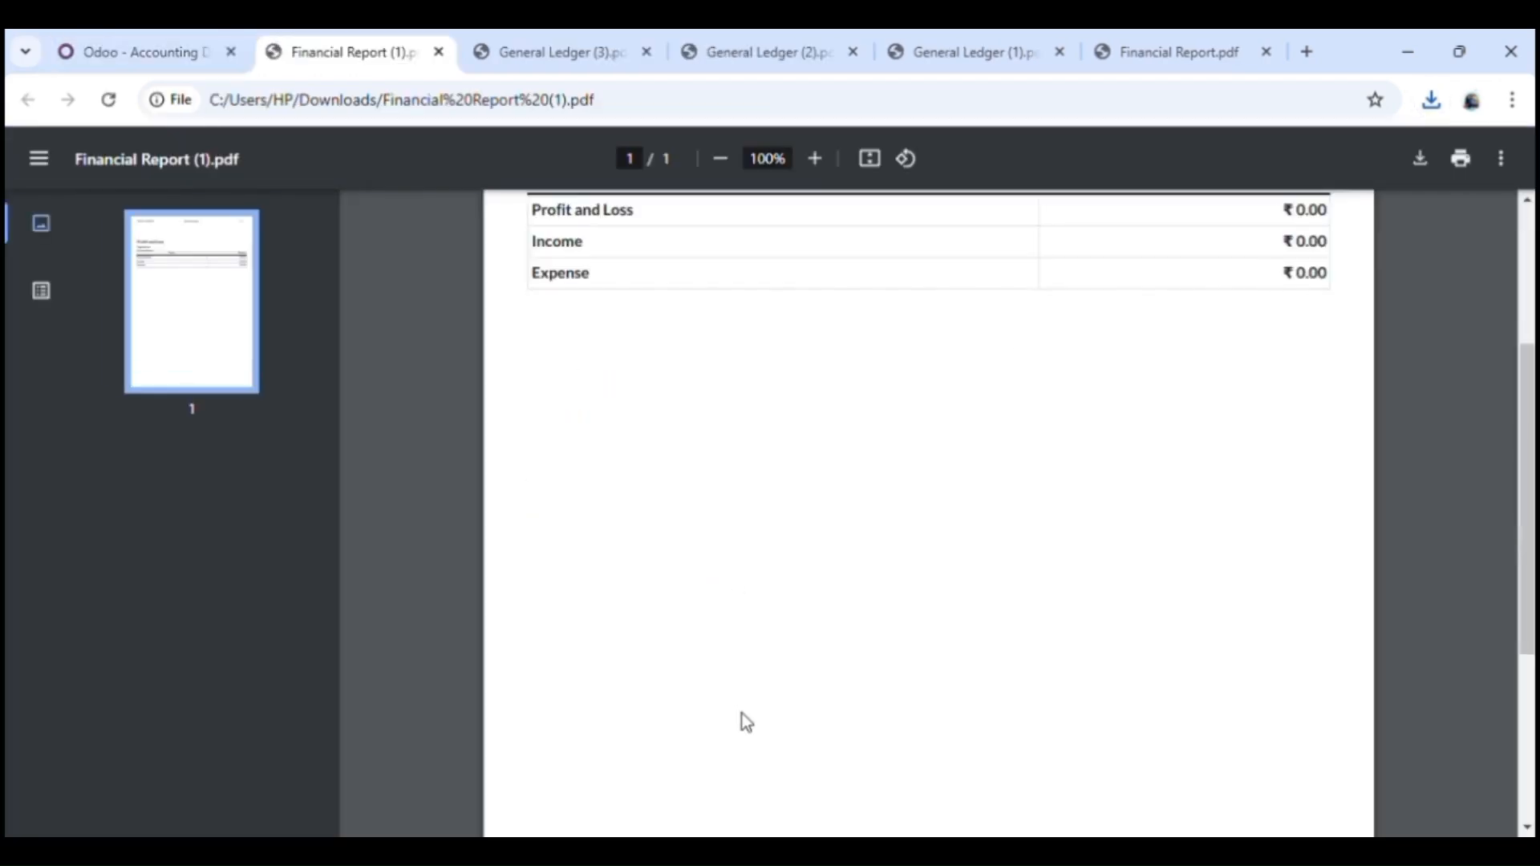
{"action": "scroll", "coordinate": [743, 714], "scroll_direction": "up", "scroll_amount": 3}
{"action": "left_click", "coordinate": [133, 51]}
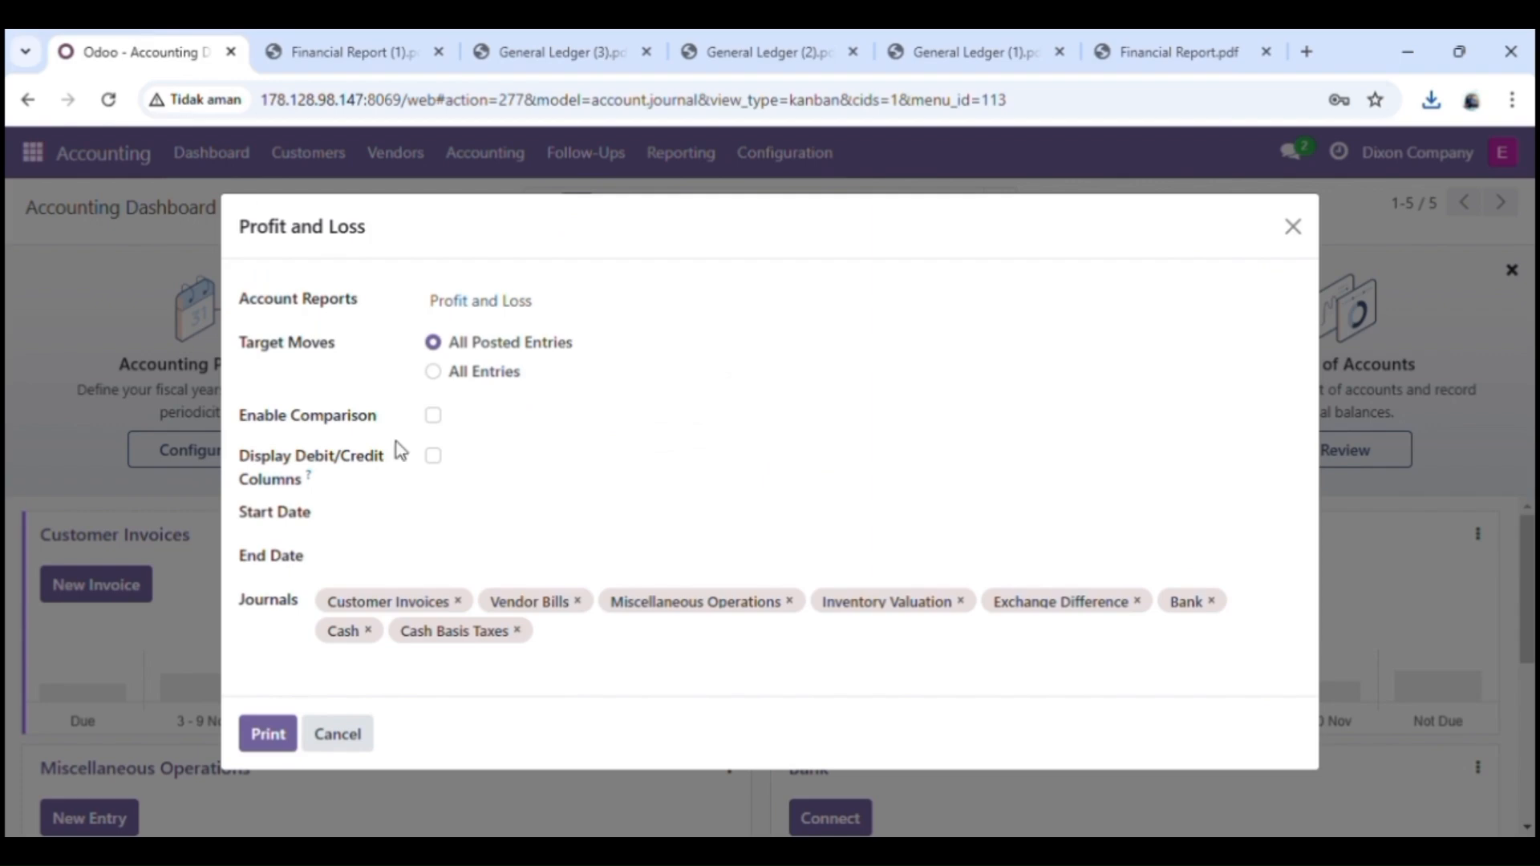
{"action": "left_click", "coordinate": [330, 732]}
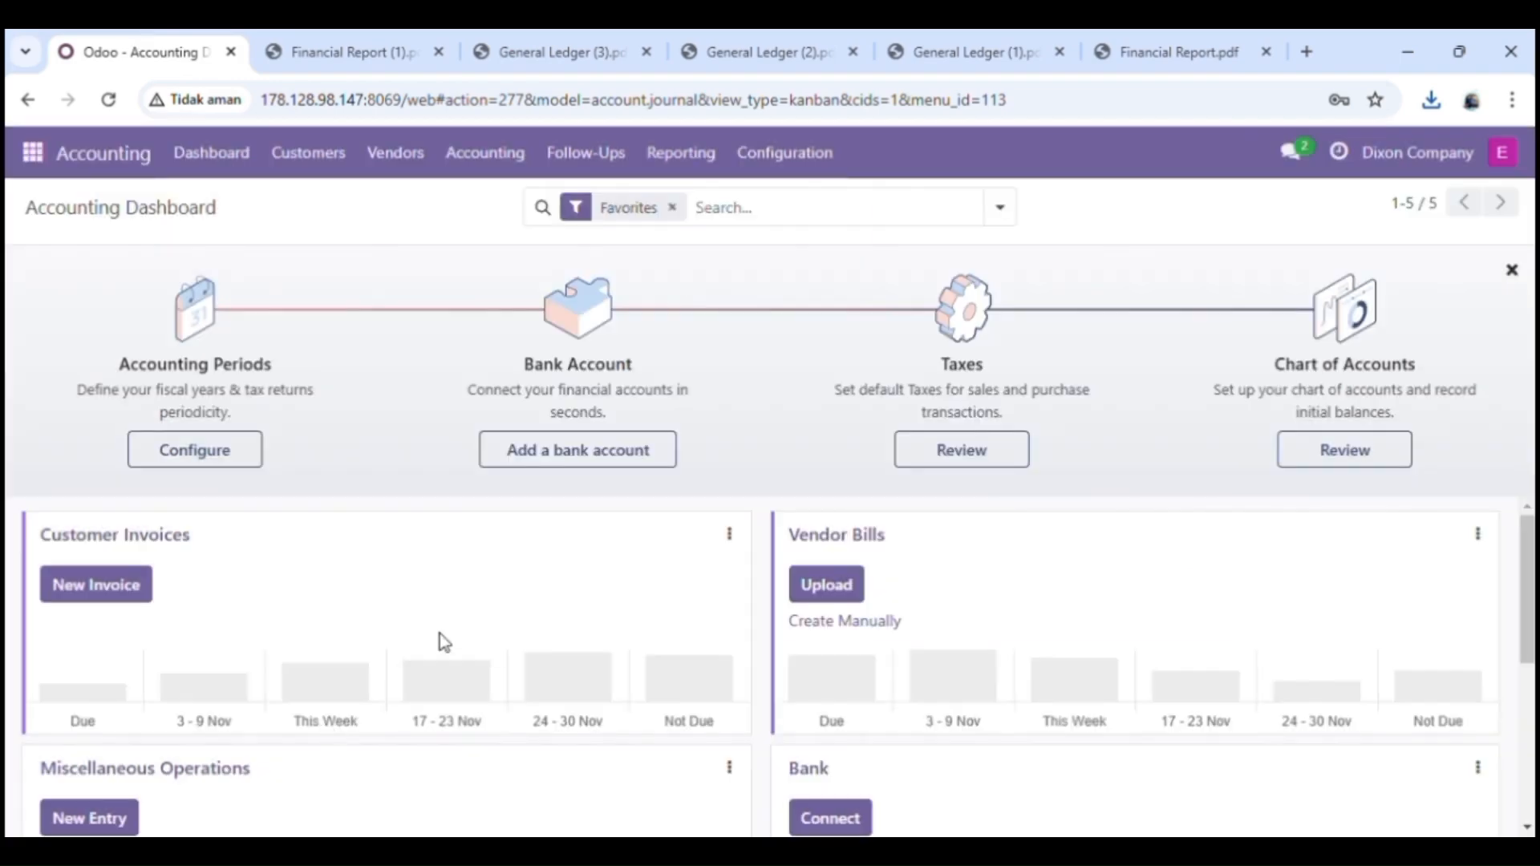
Step: Print the Trial Balance, open Trial Balance (1).pdf, then close the report options
{"action": "left_click", "coordinate": [655, 178]}
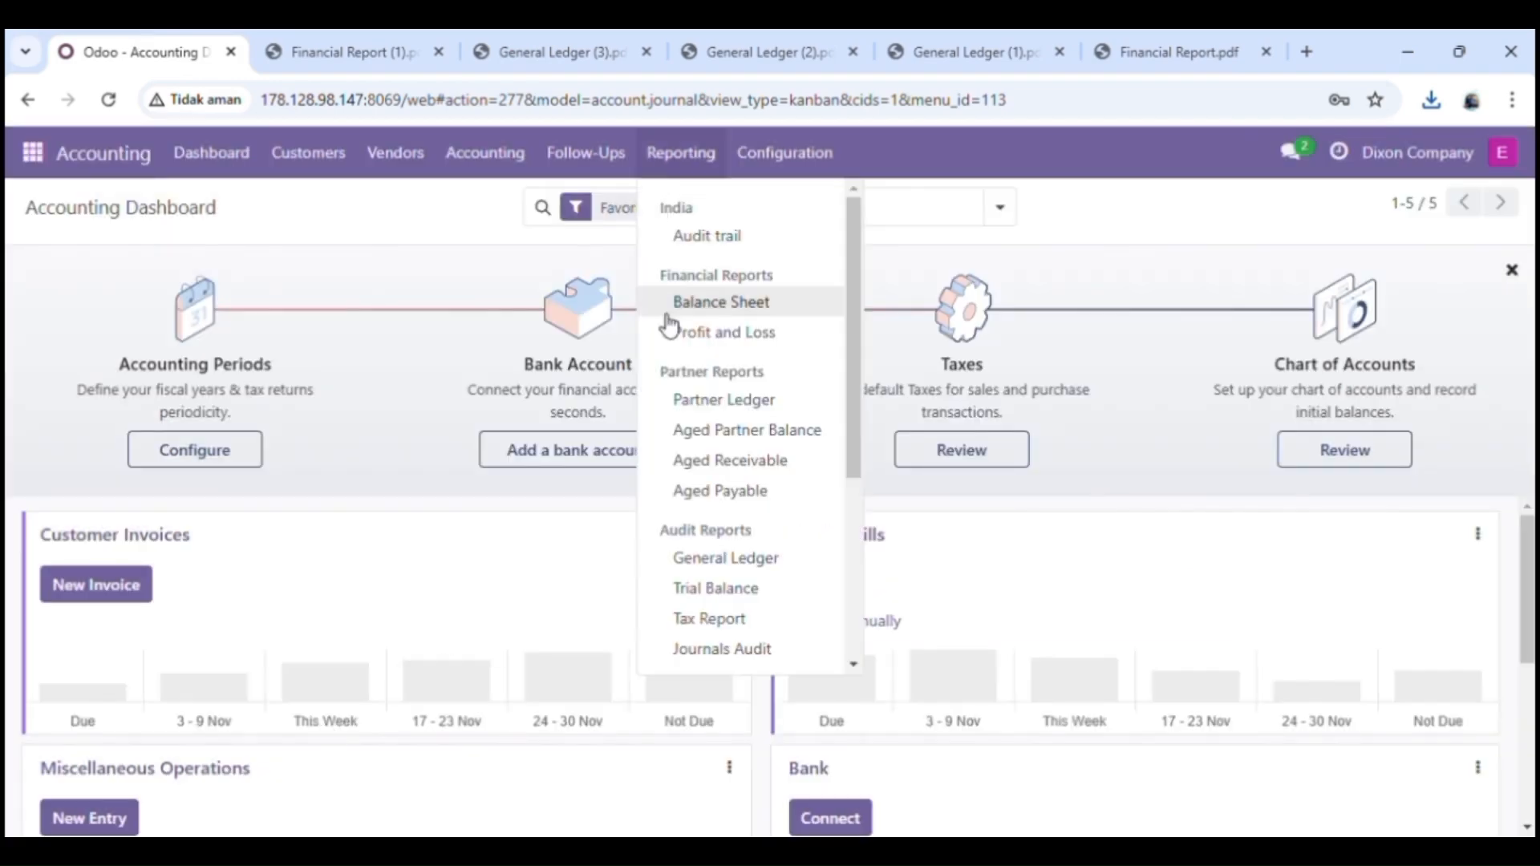
{"action": "left_click", "coordinate": [707, 597]}
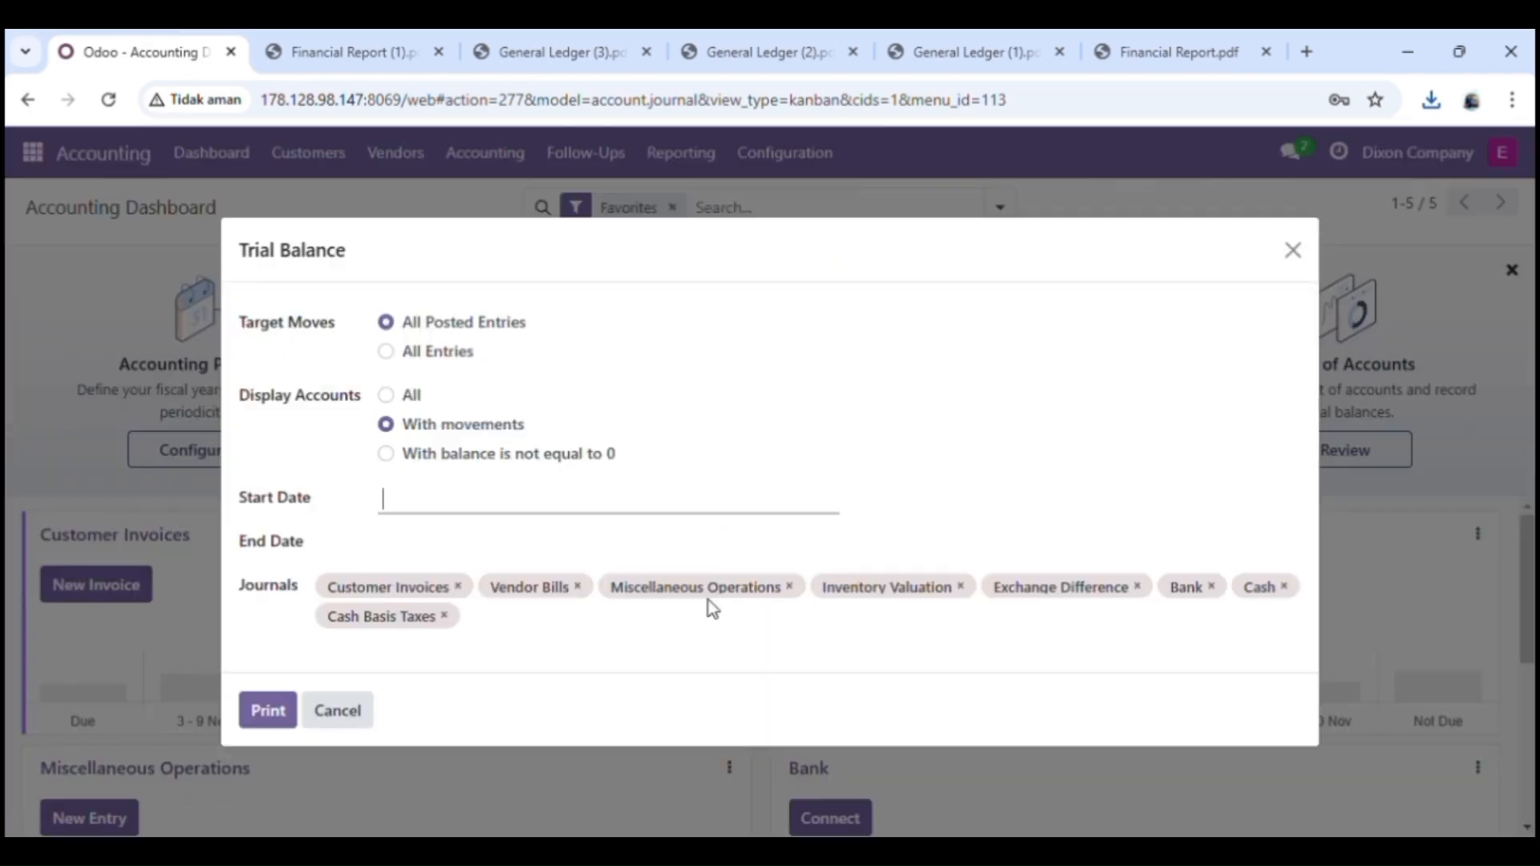
{"action": "left_click", "coordinate": [268, 714]}
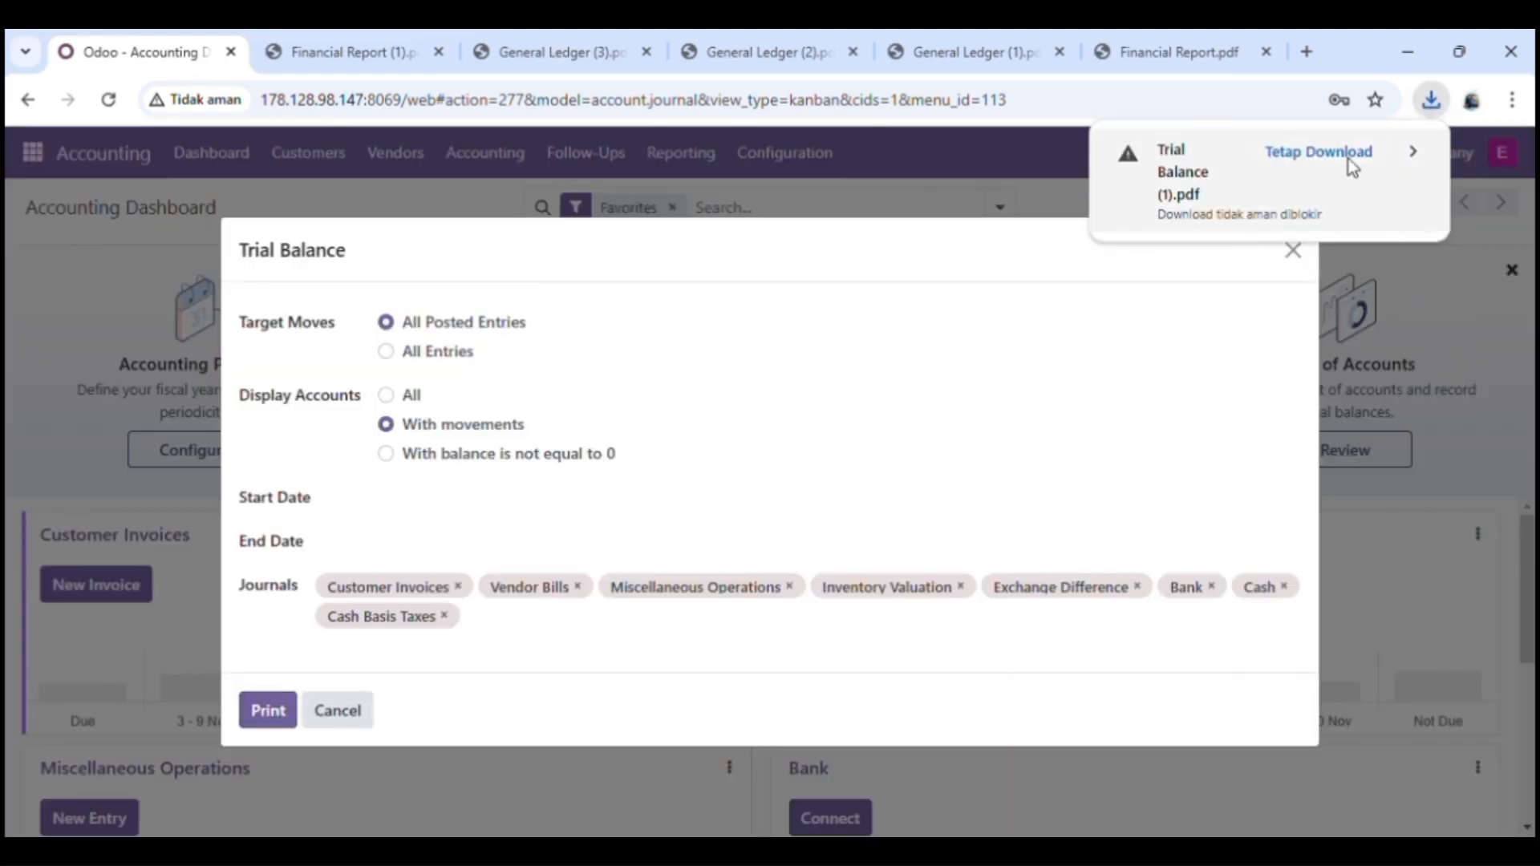
{"action": "left_click", "coordinate": [1349, 159]}
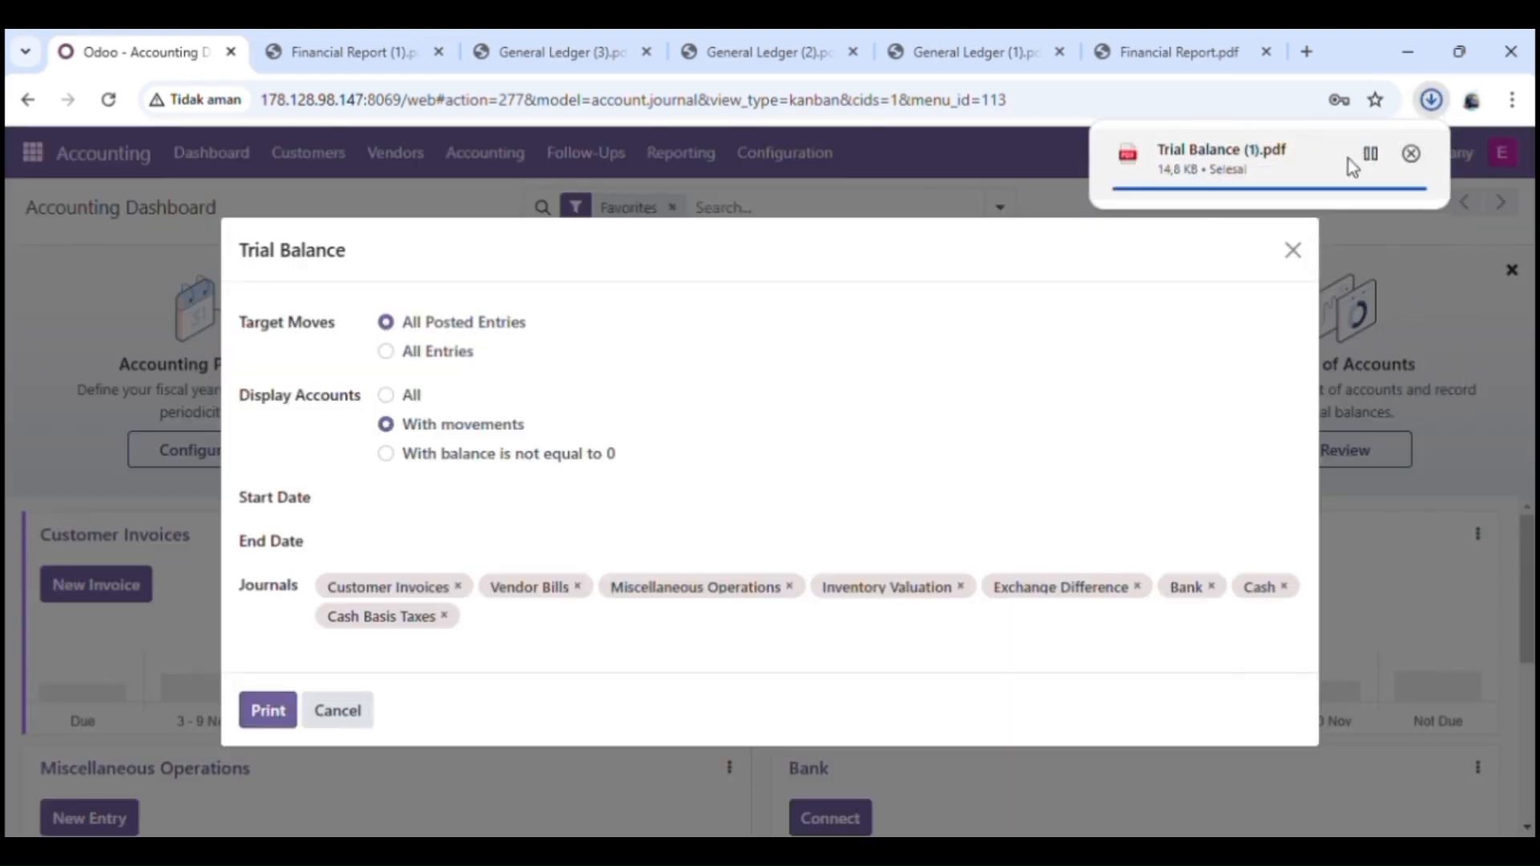
{"action": "left_click", "coordinate": [1268, 163]}
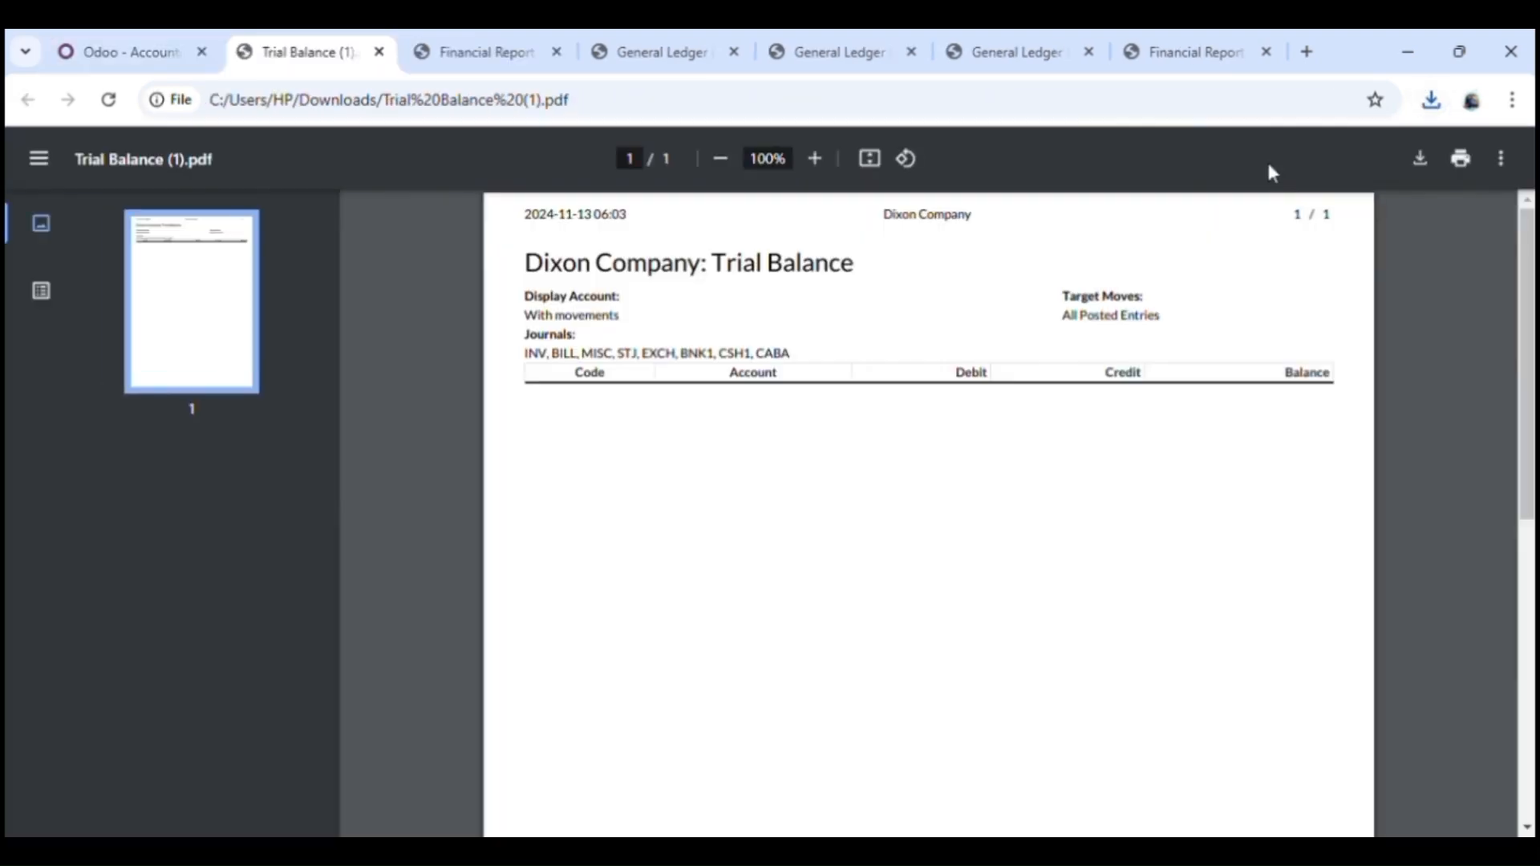
{"action": "left_click", "coordinate": [98, 46]}
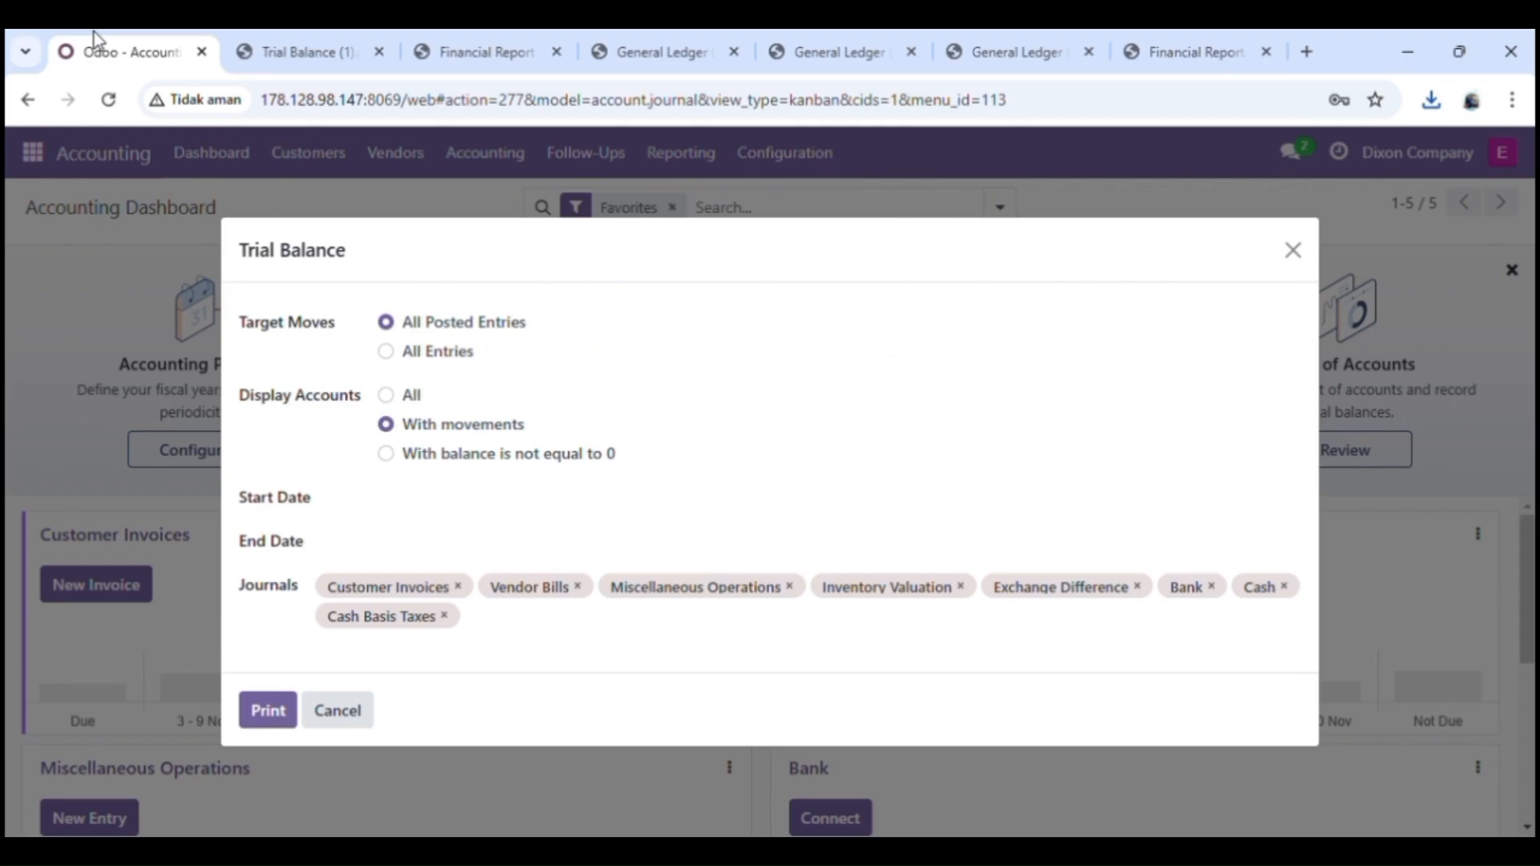
{"action": "left_click", "coordinate": [333, 716]}
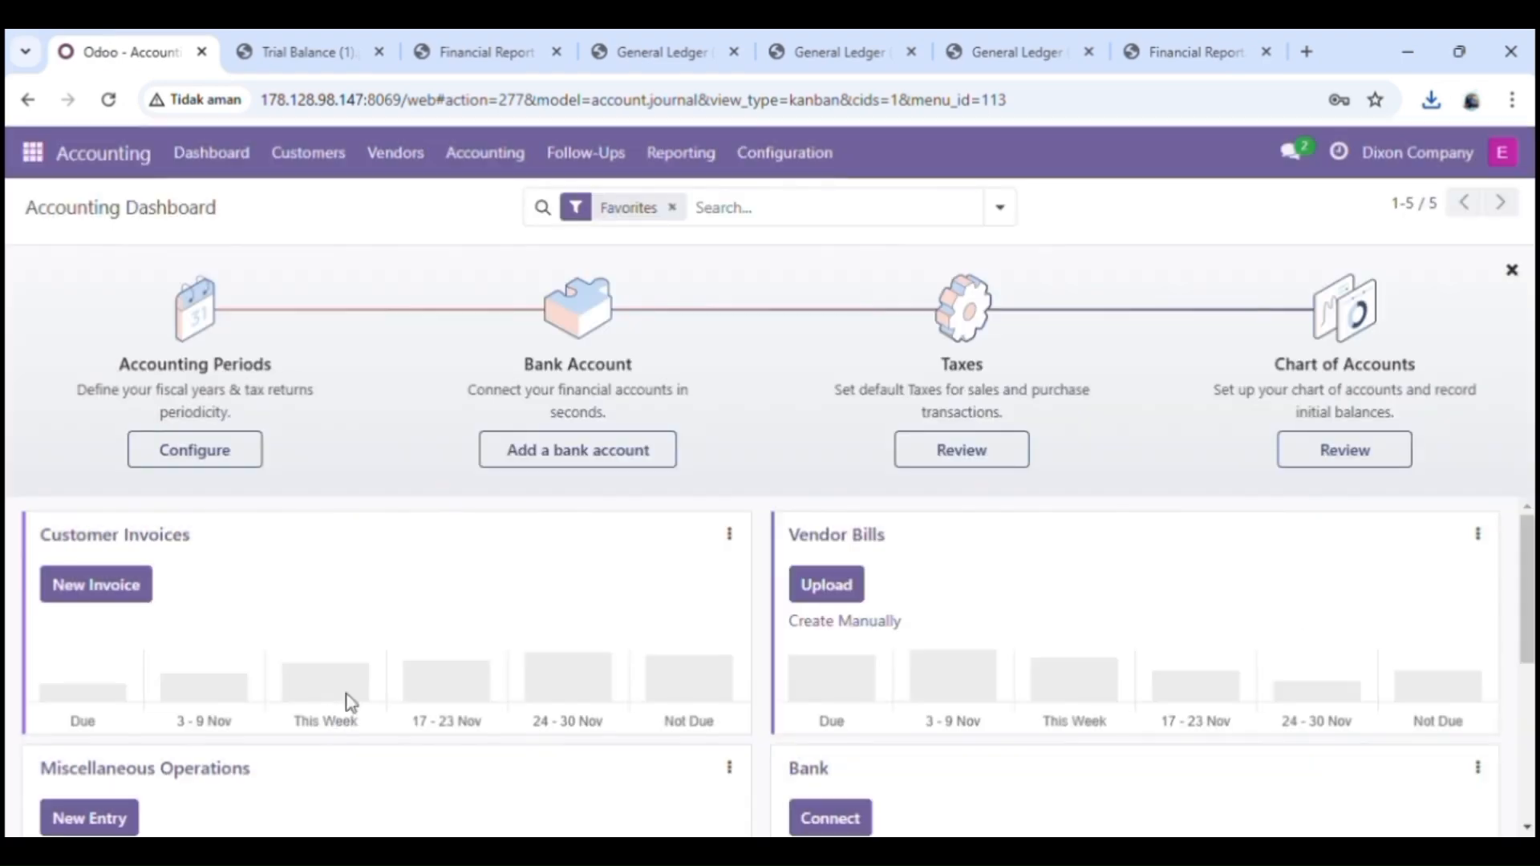